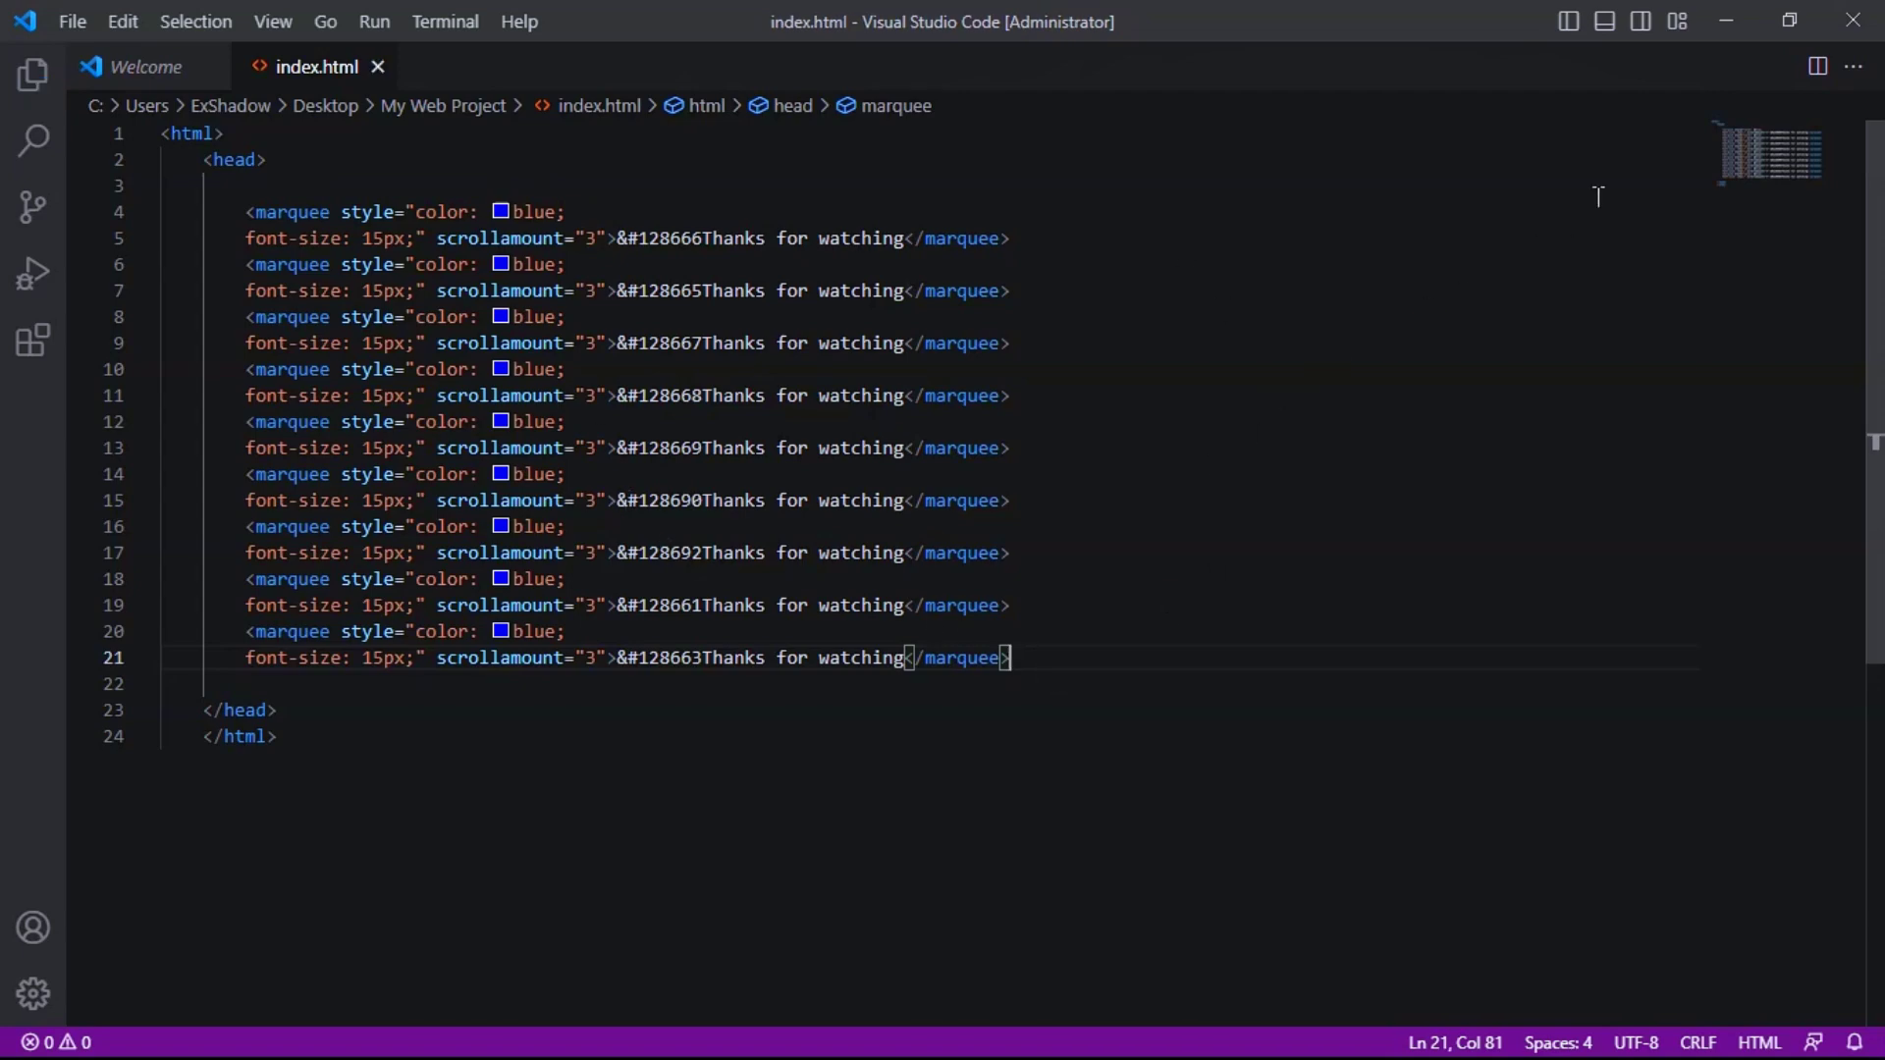
Step: Place VS Code beside the preview and check the emoji codes on lines 5, 9 and 21
click(1788, 20)
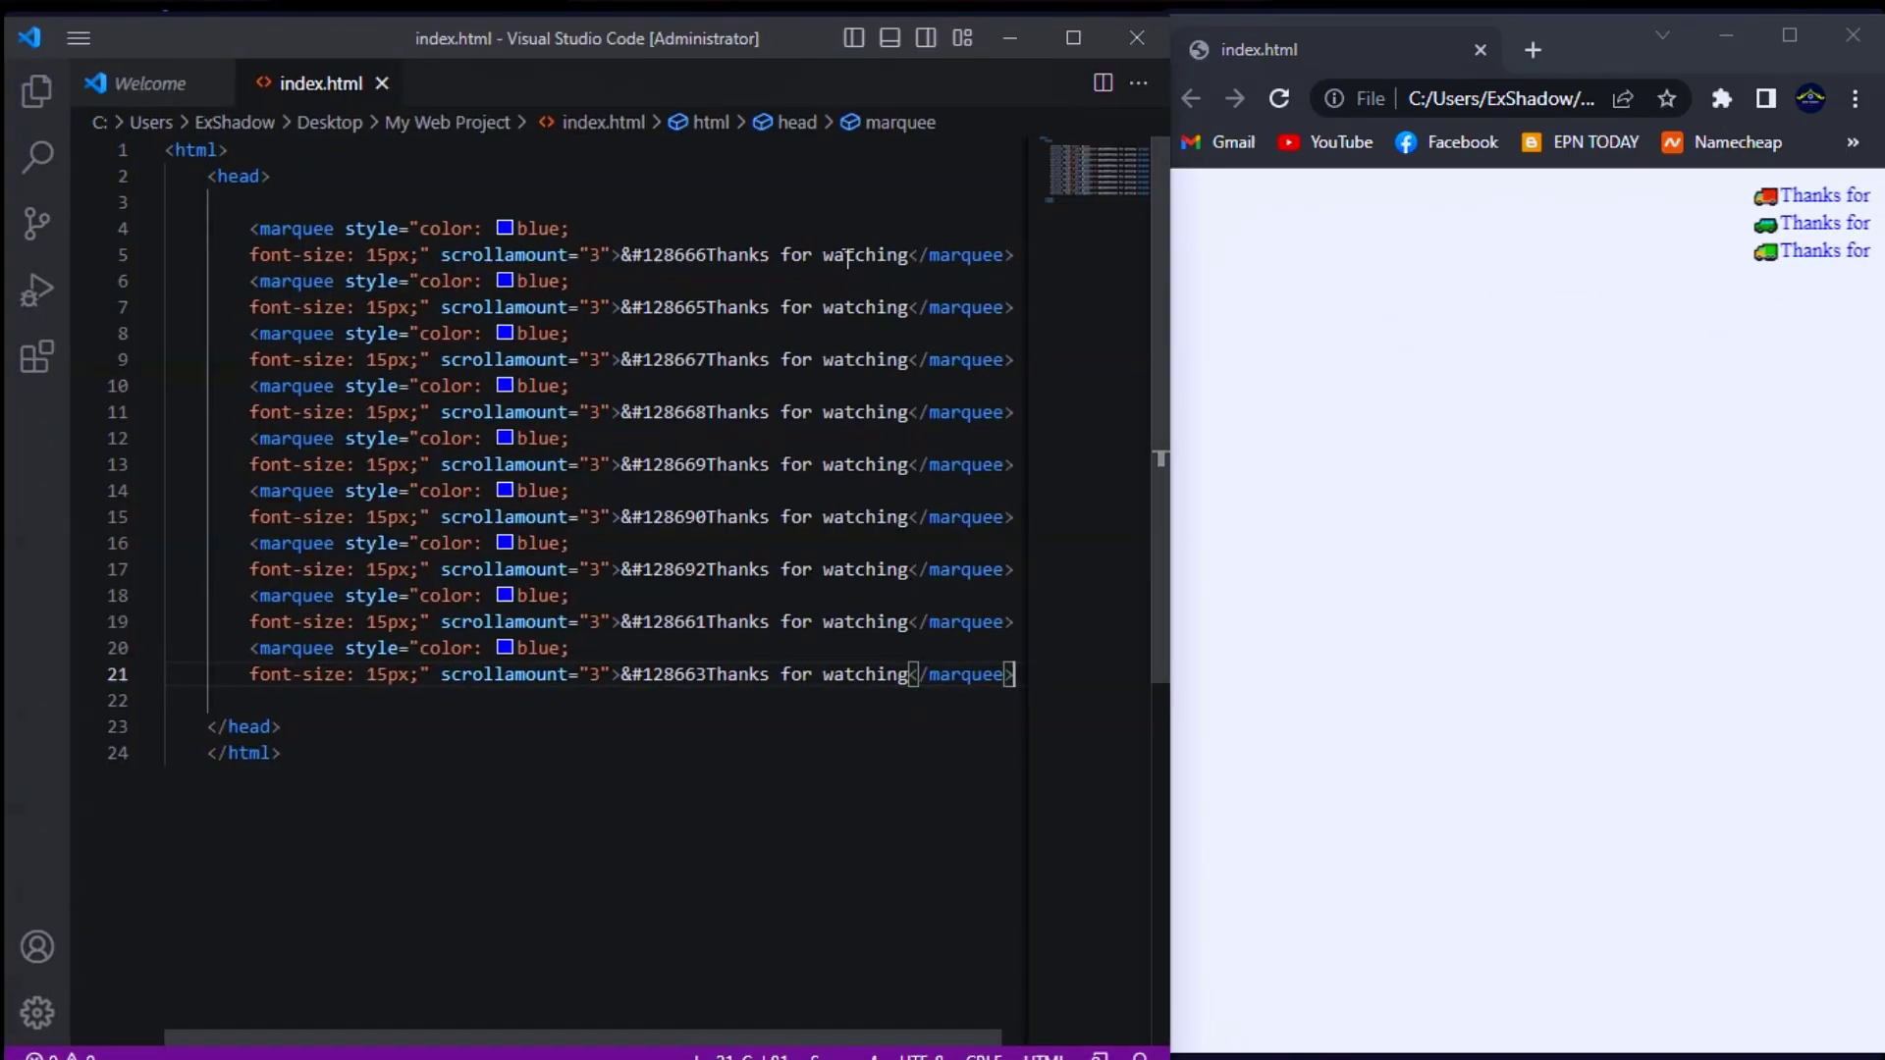
drag(631, 255, 687, 255)
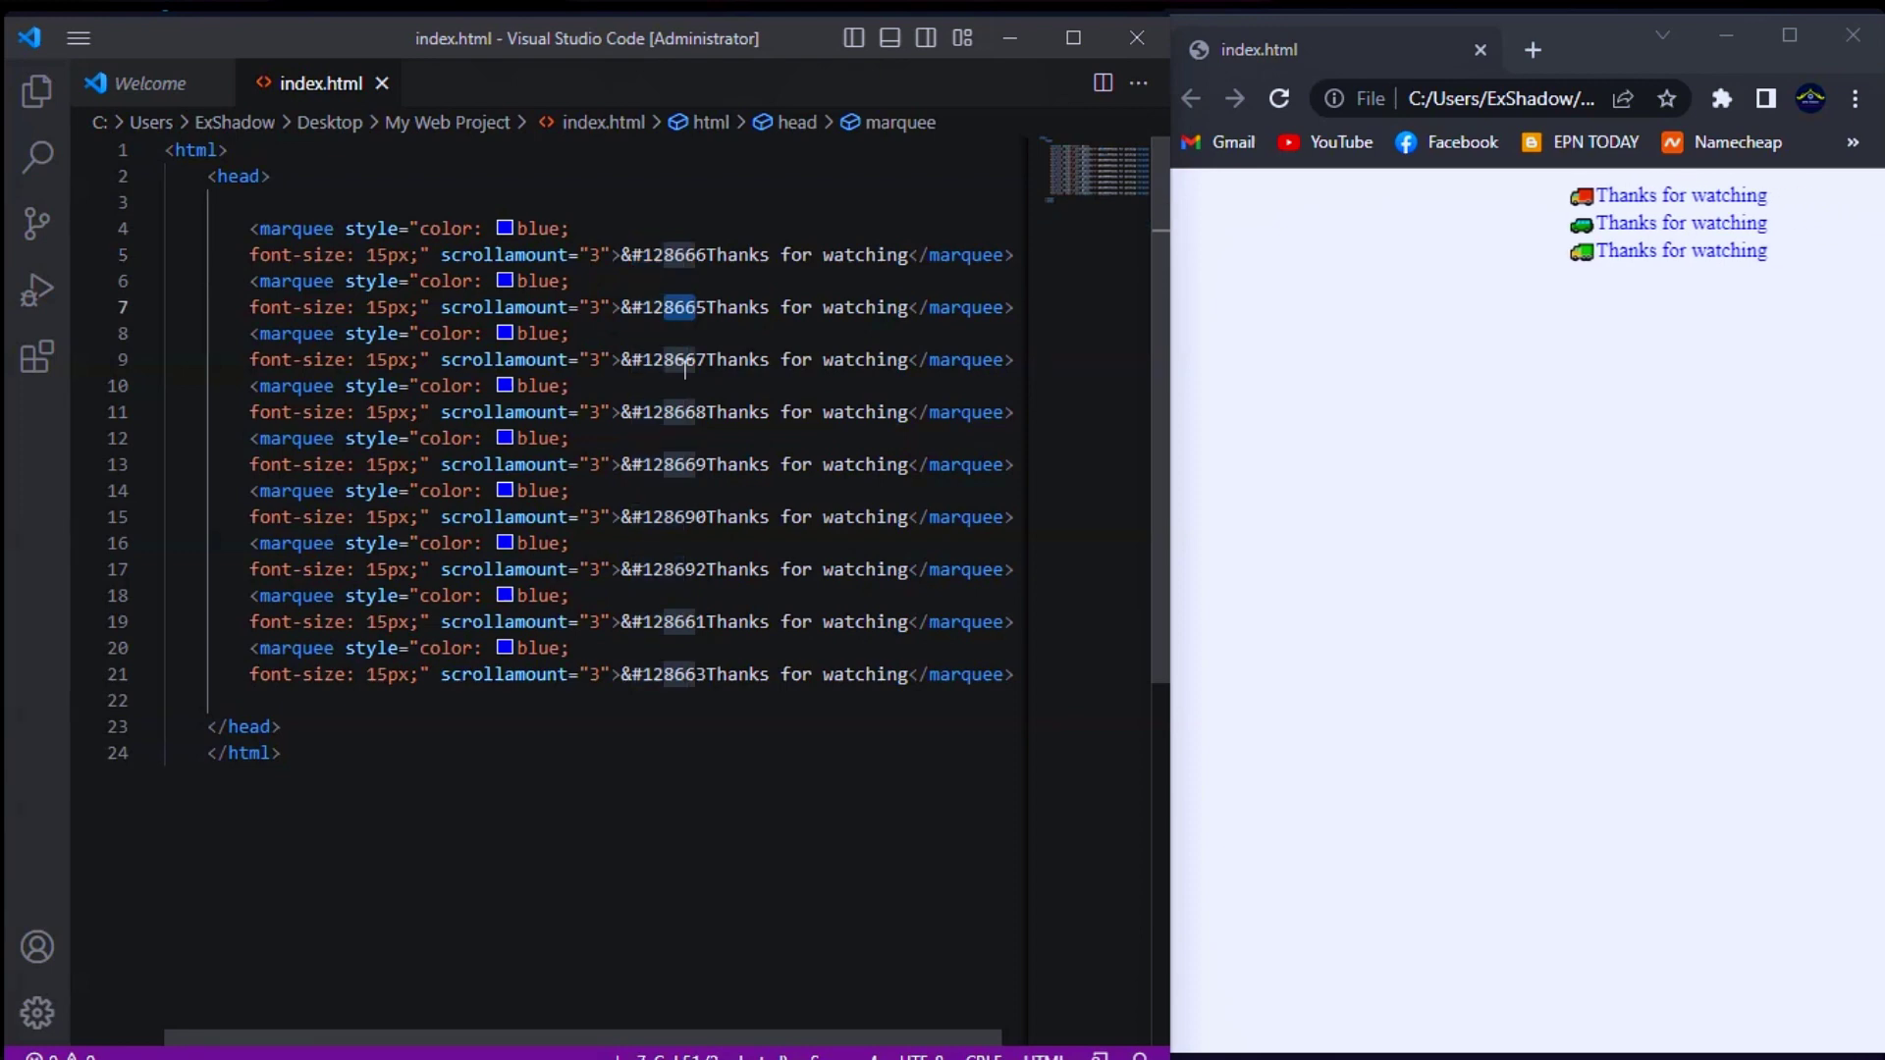
drag(661, 359, 687, 359)
mouse_move(666, 623)
mouse_down()
mouse_move(687, 623)
mouse_move(708, 675)
mouse_up()
Step: Check the first marquee's 'Thanks for watching' text in the preview and on line 5
click(1281, 104)
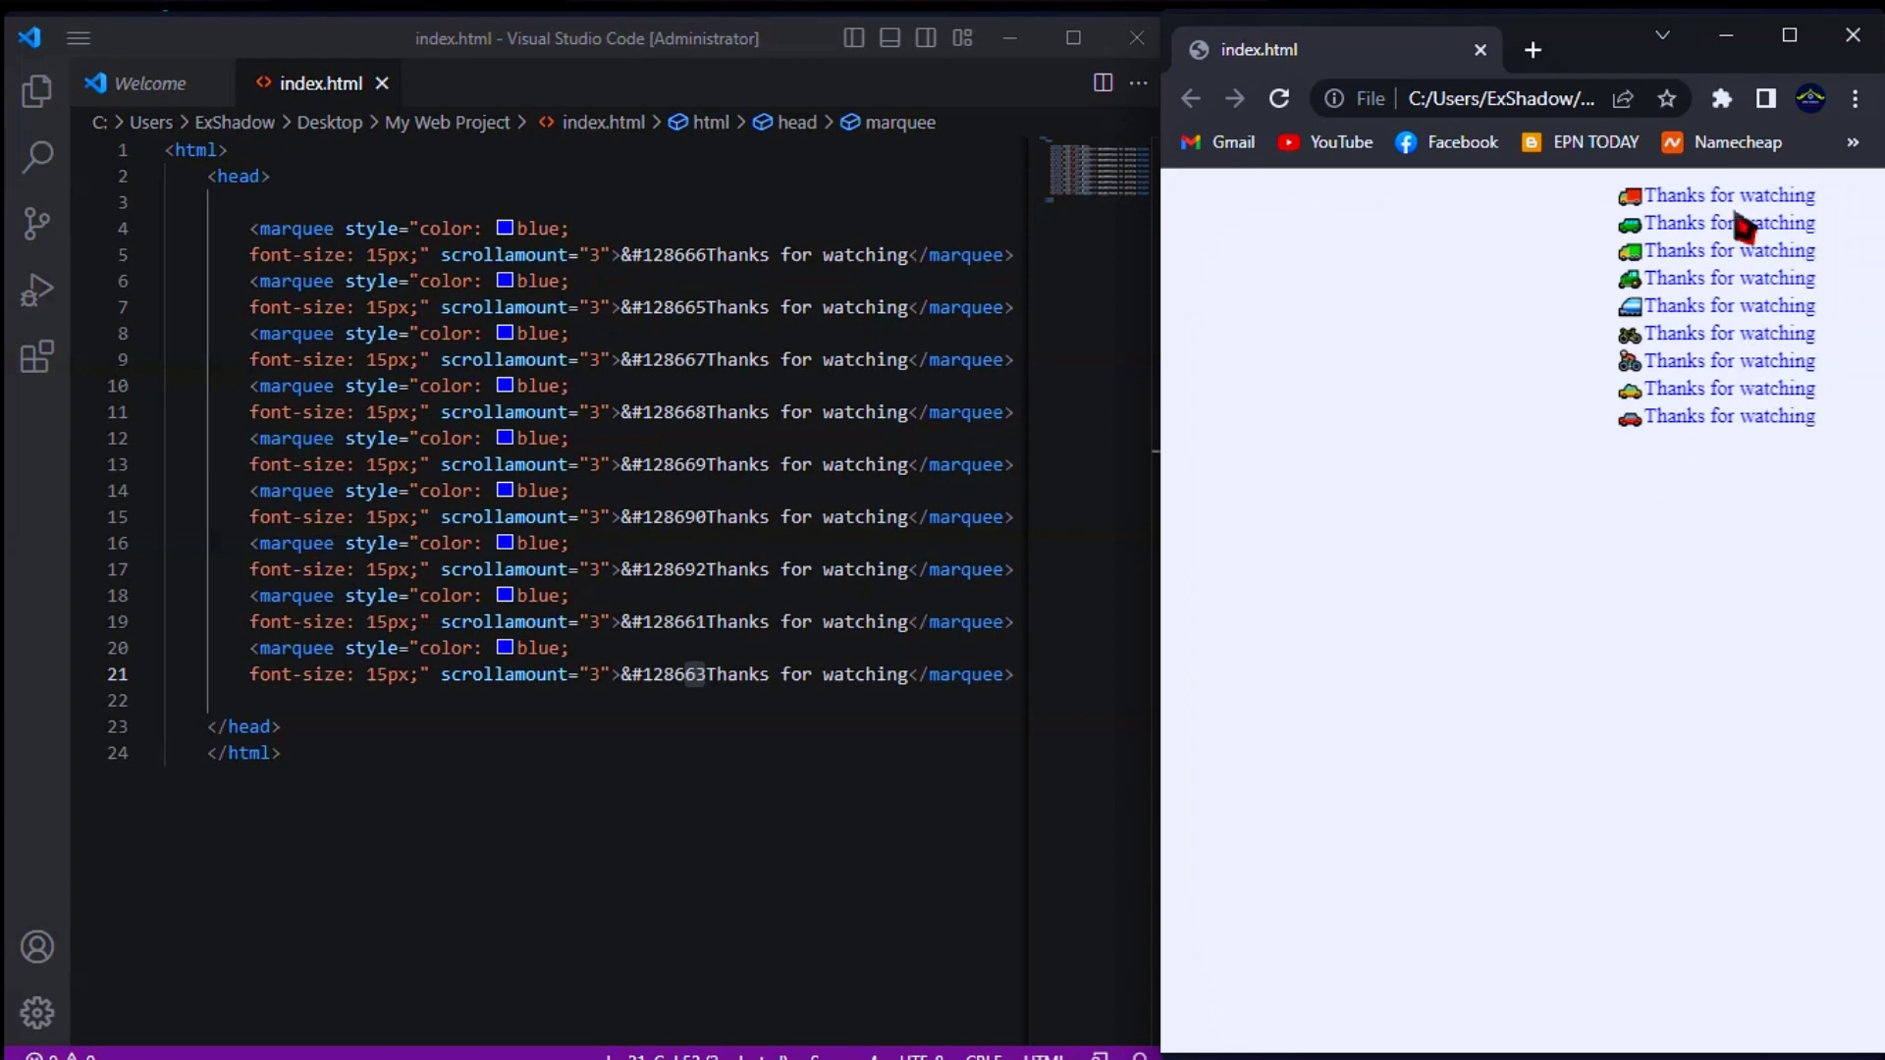
drag(1620, 220, 1565, 194)
double_click(865, 255)
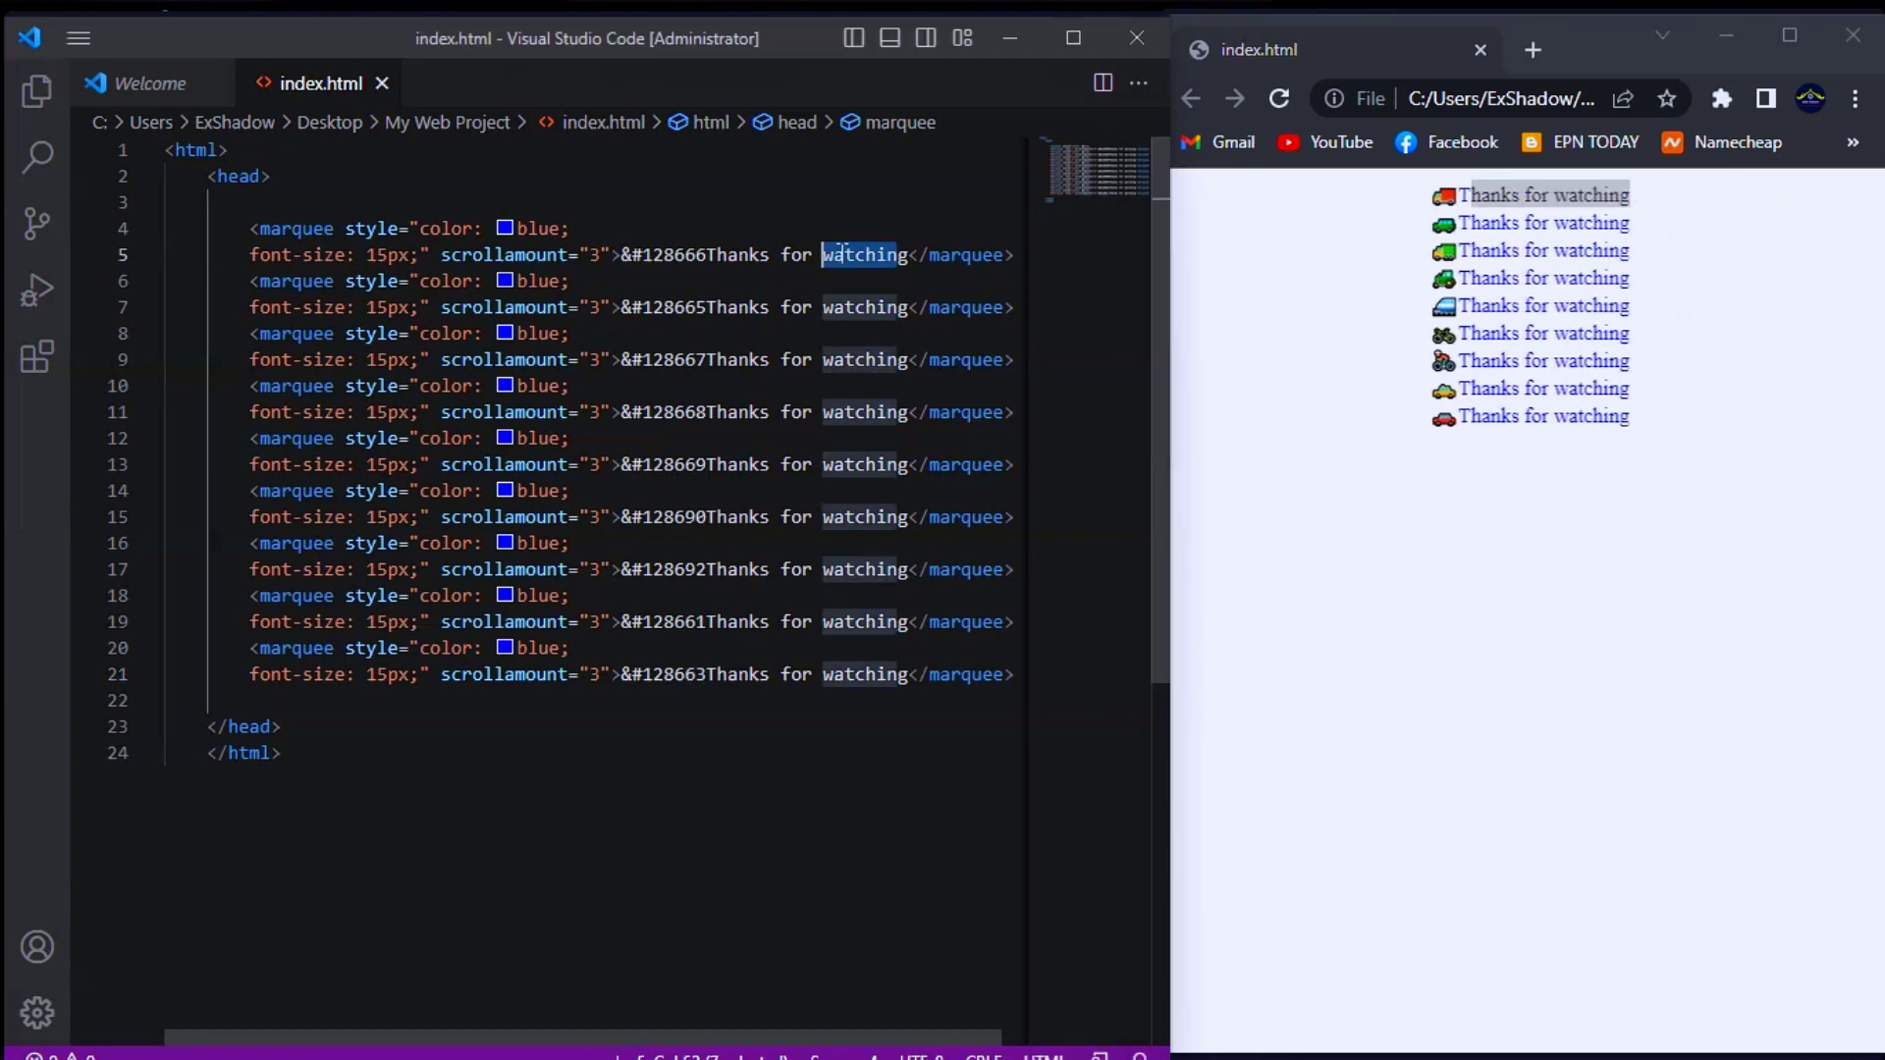
drag(909, 255, 620, 255)
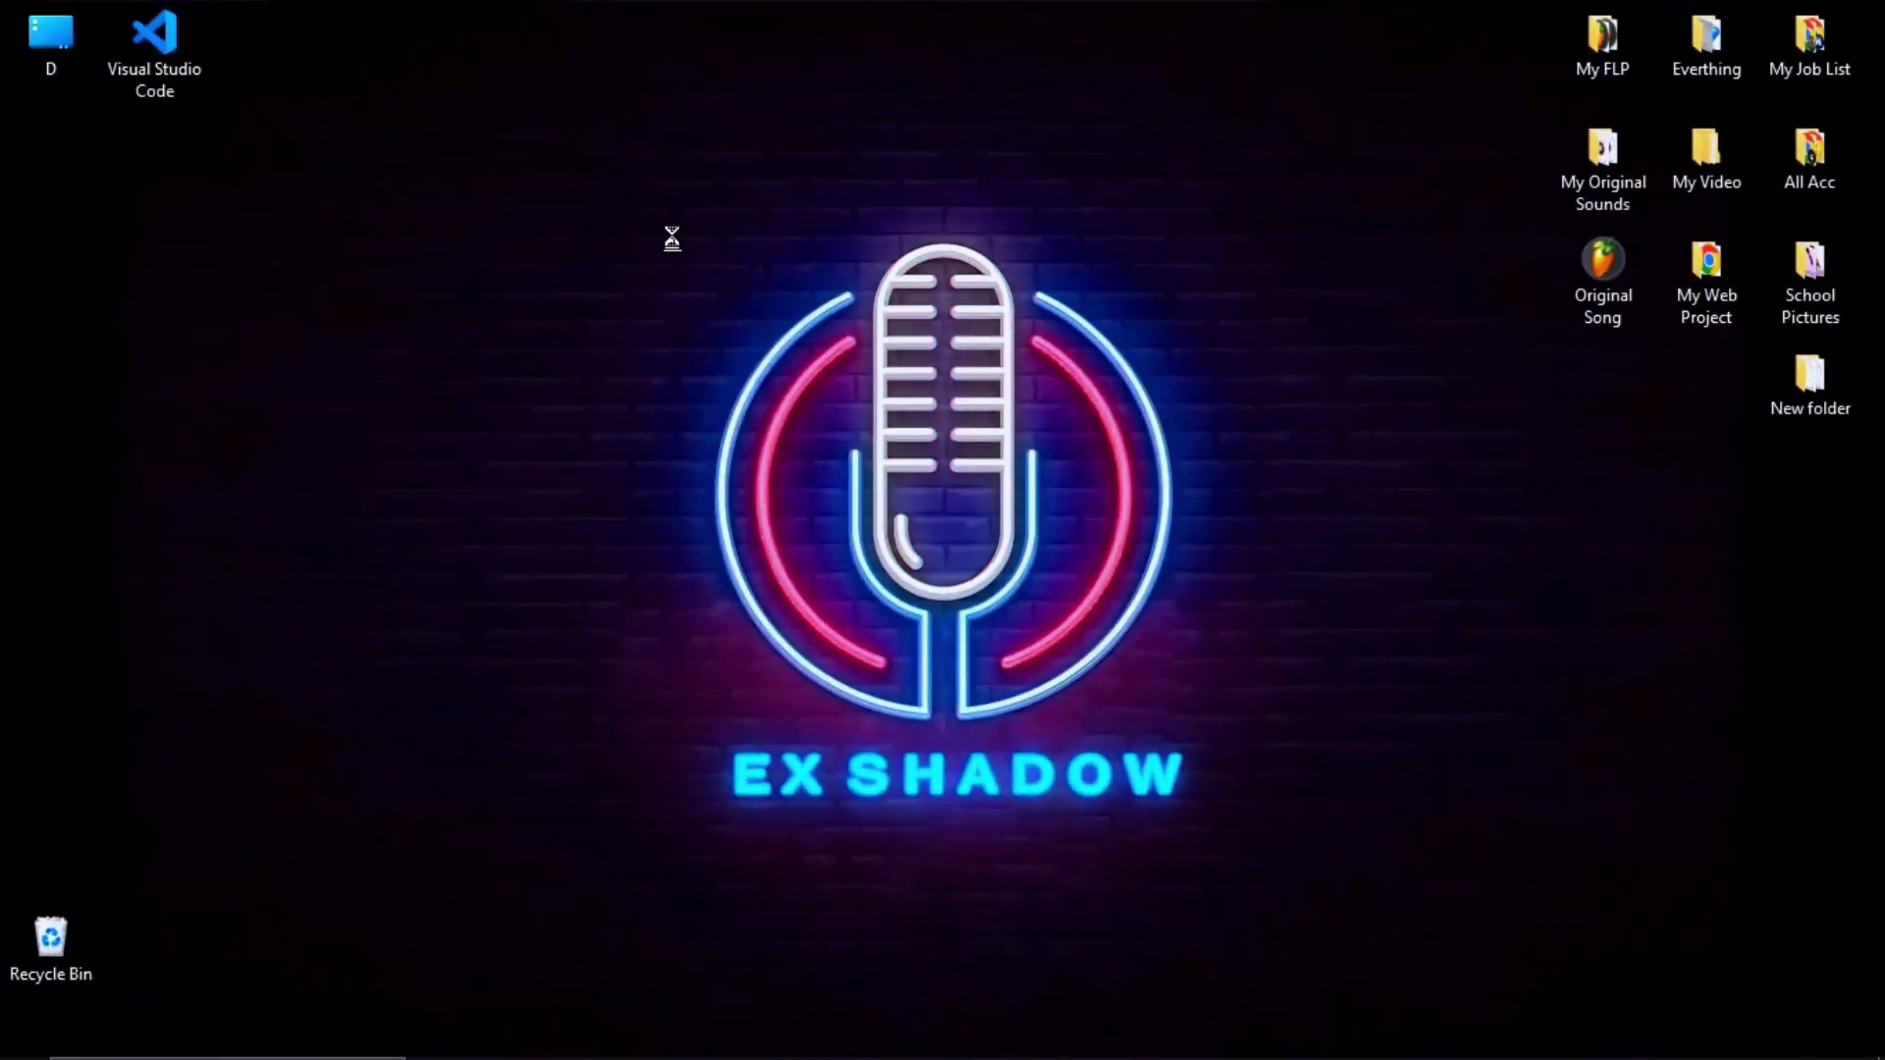
Step: Refresh the desktop three times from its context menu
right_click(639, 188)
click(713, 268)
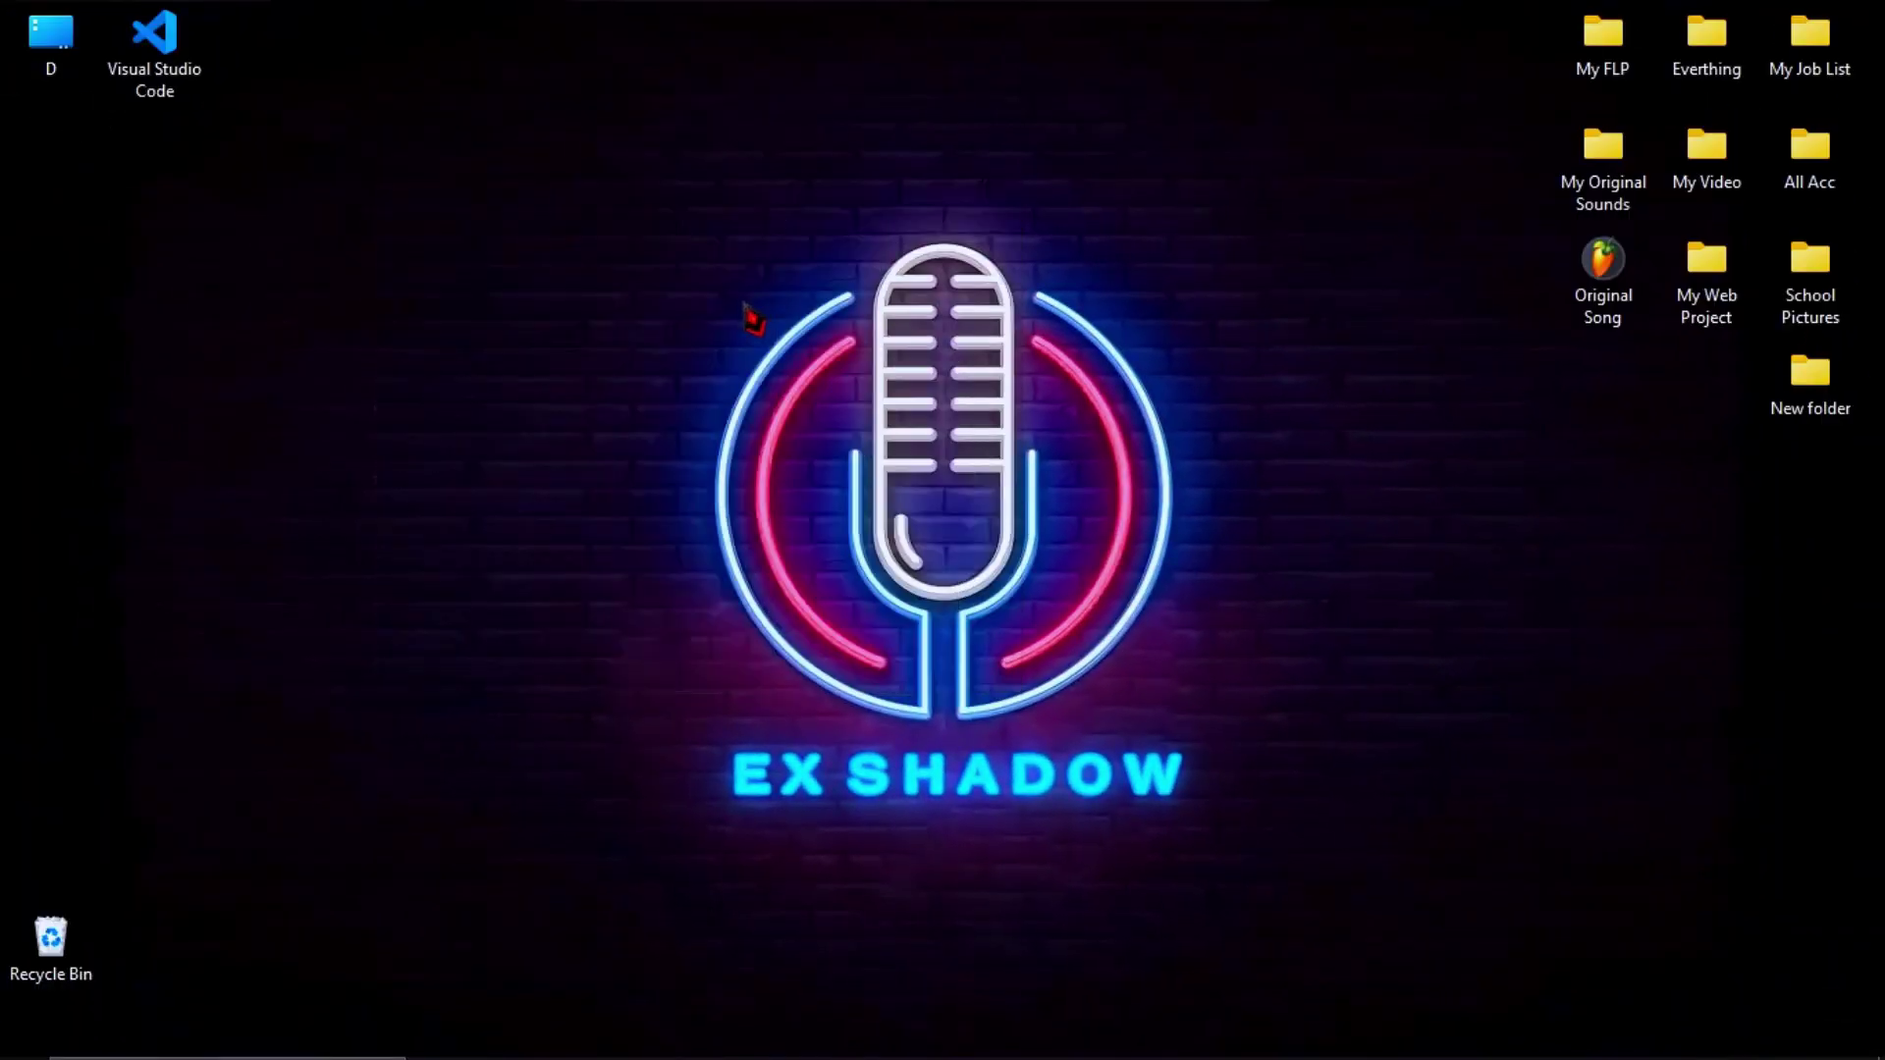
right_click(745, 303)
click(778, 386)
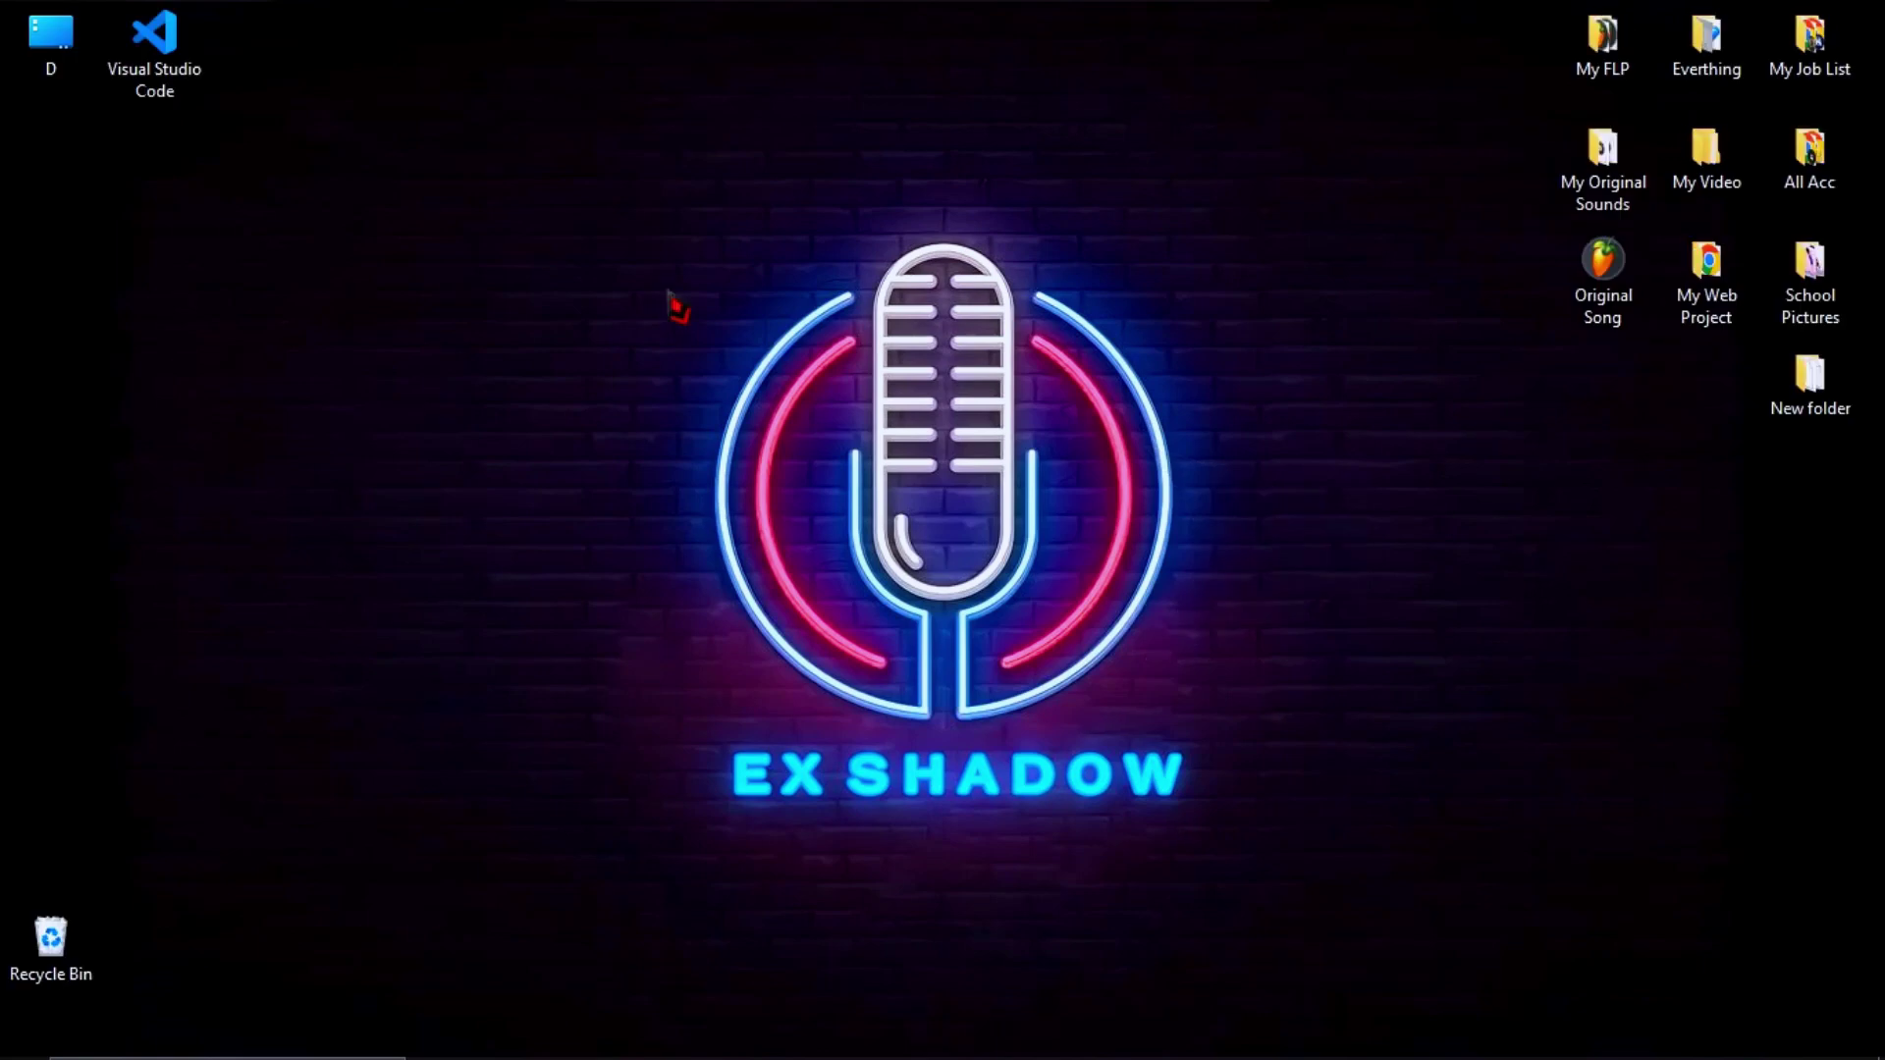
right_click(671, 303)
click(722, 371)
Step: Launch VS Code, close the Welcome tab, and open Desktop > My Web Project > index.html
click(174, 70)
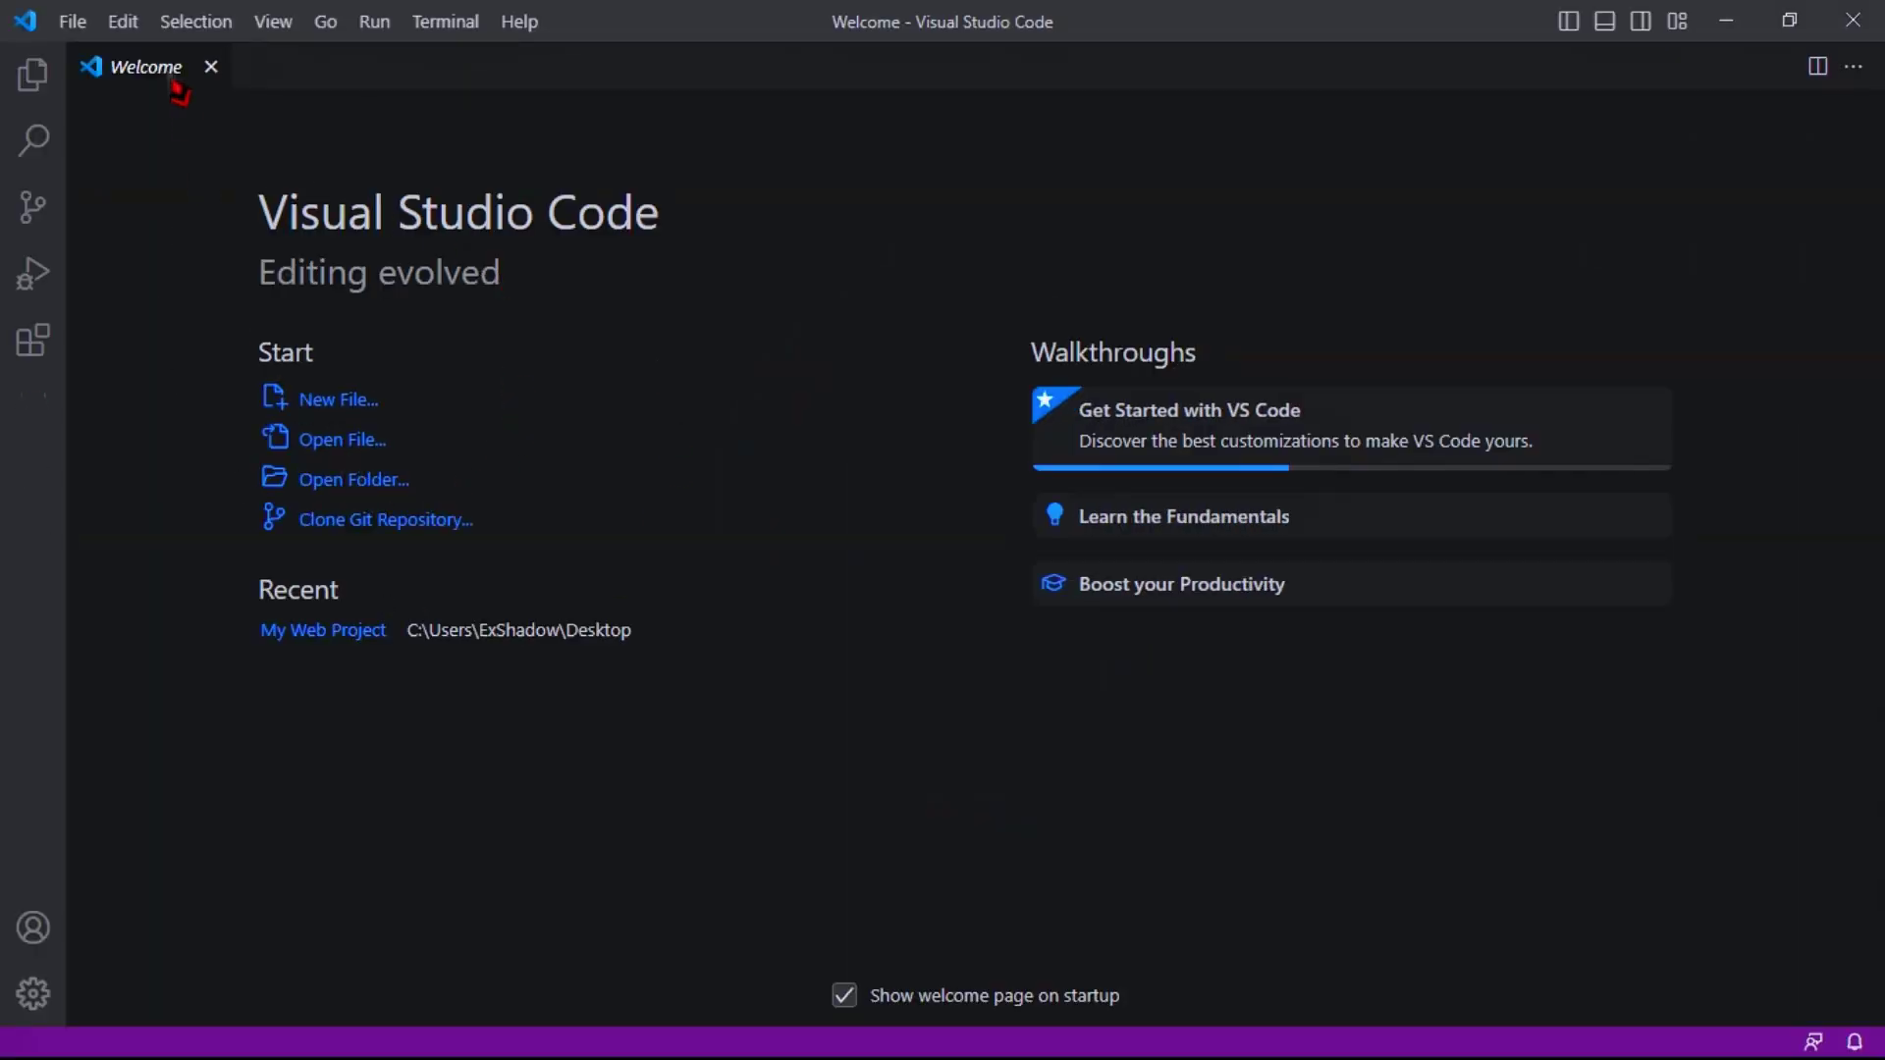
click(209, 69)
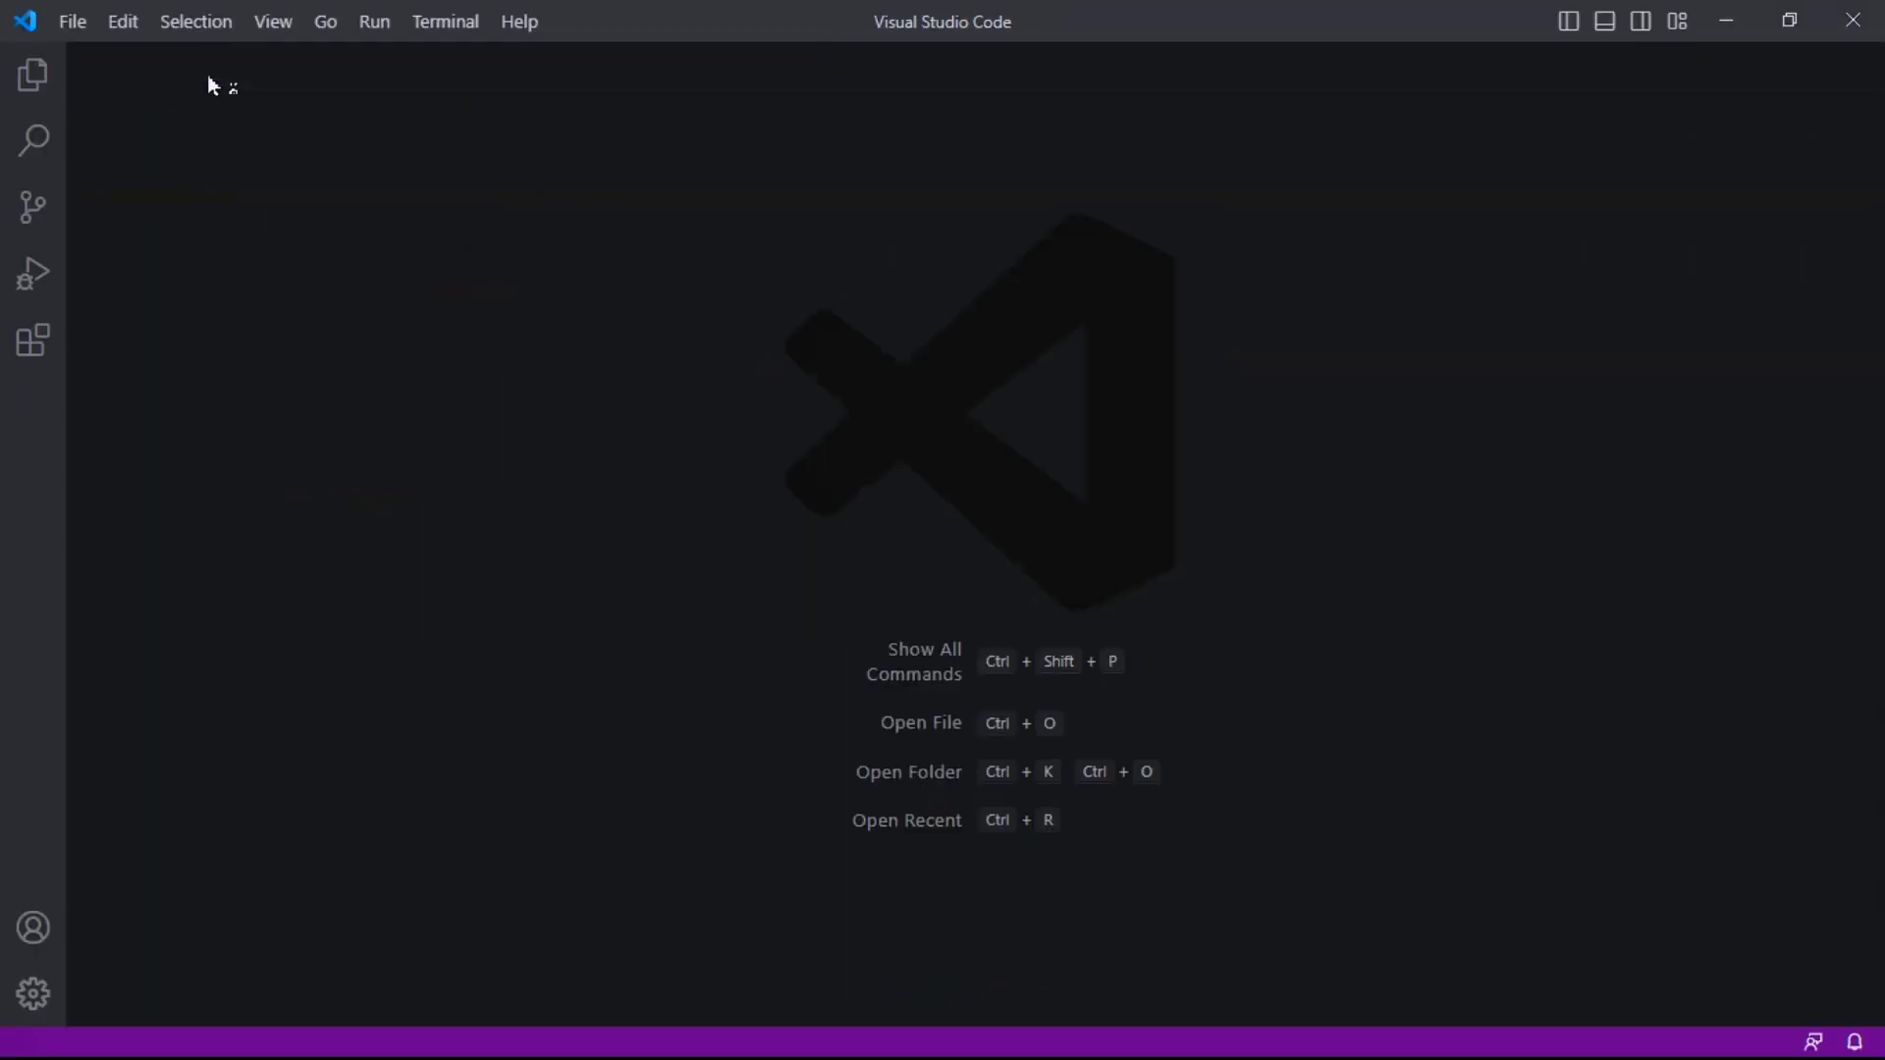
click(66, 24)
click(154, 193)
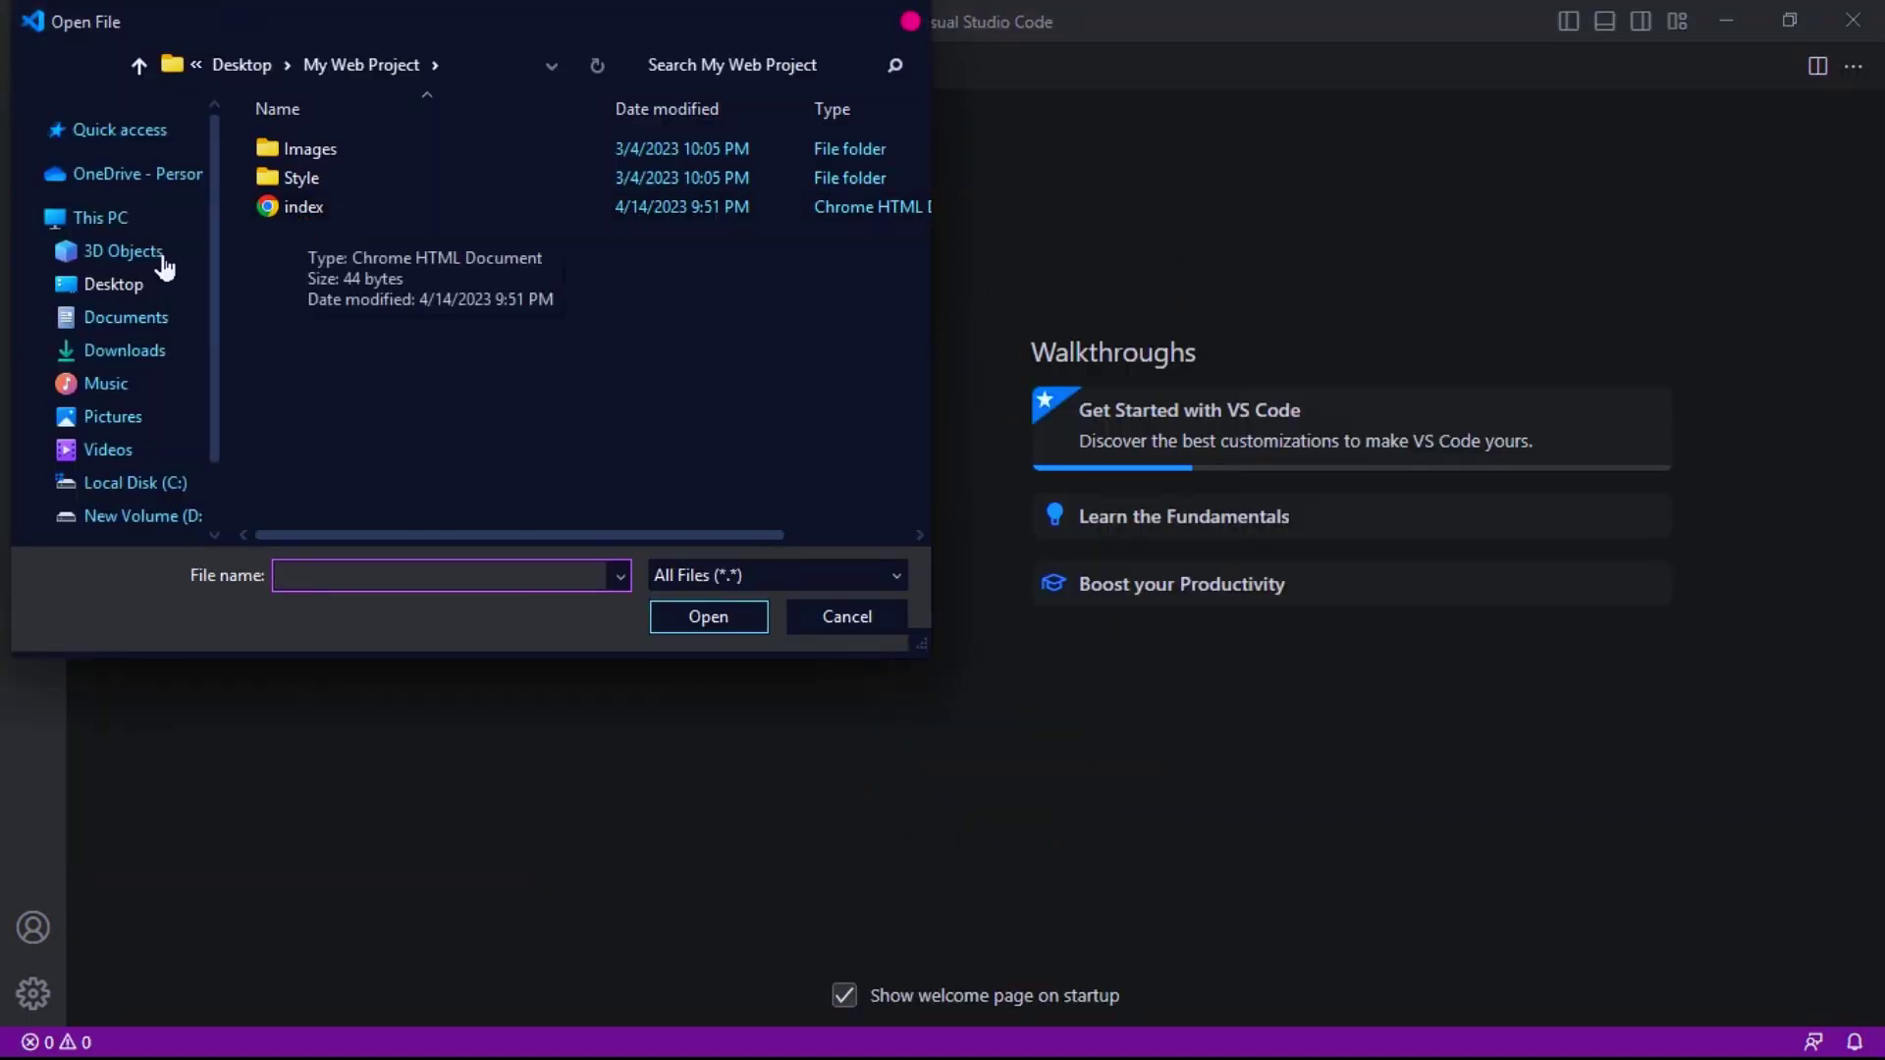
click(128, 290)
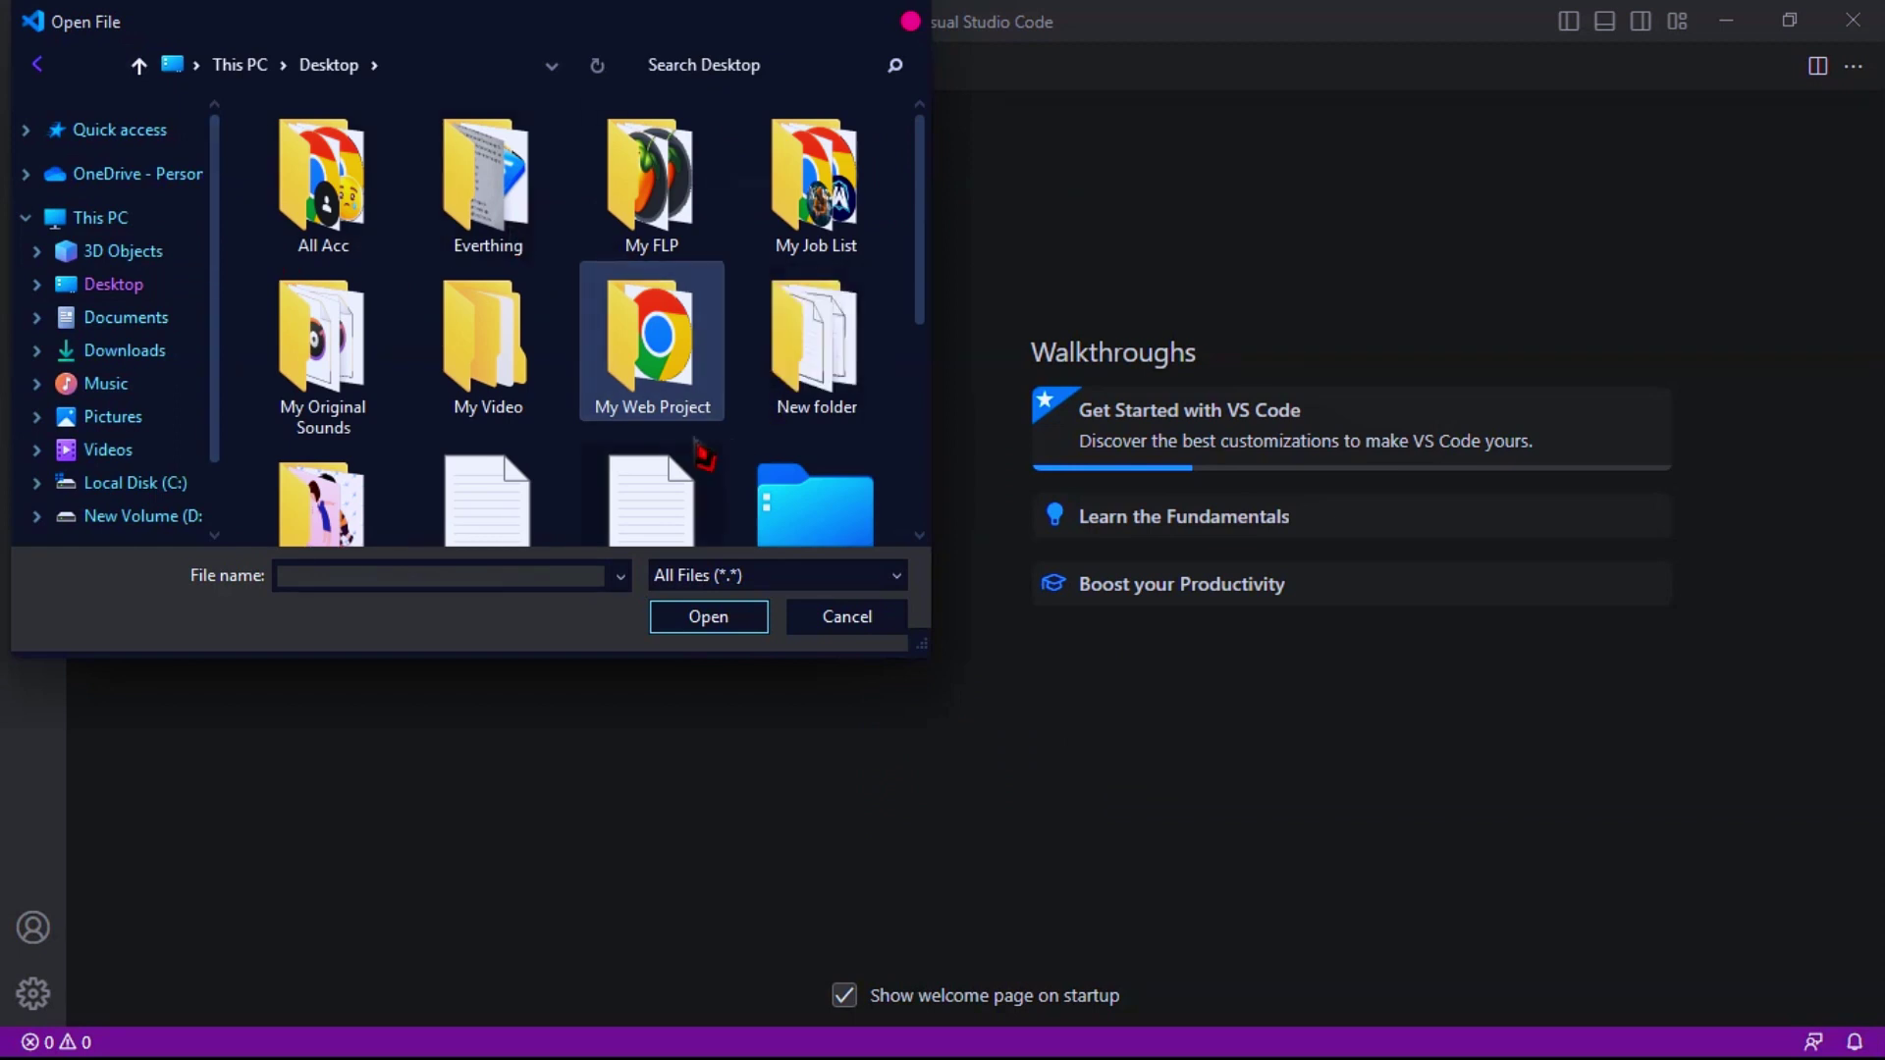
double_click(655, 342)
click(333, 218)
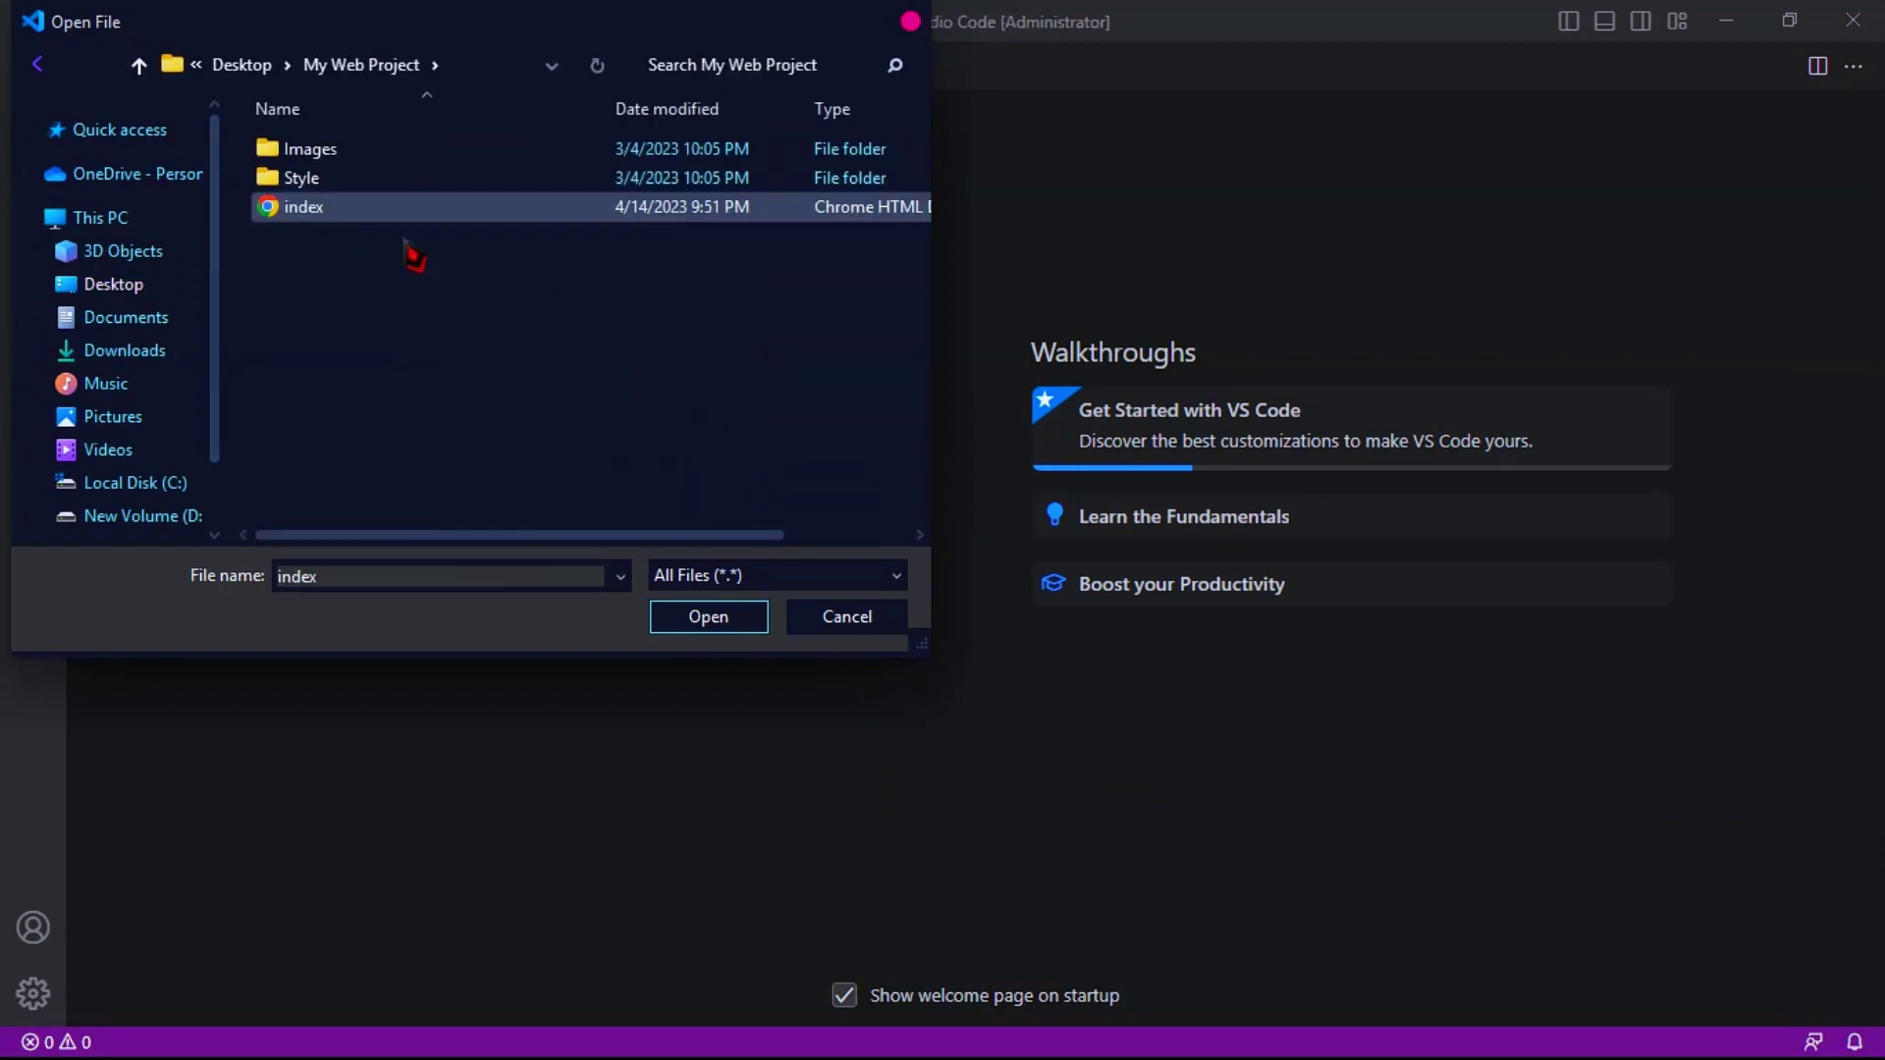
click(734, 629)
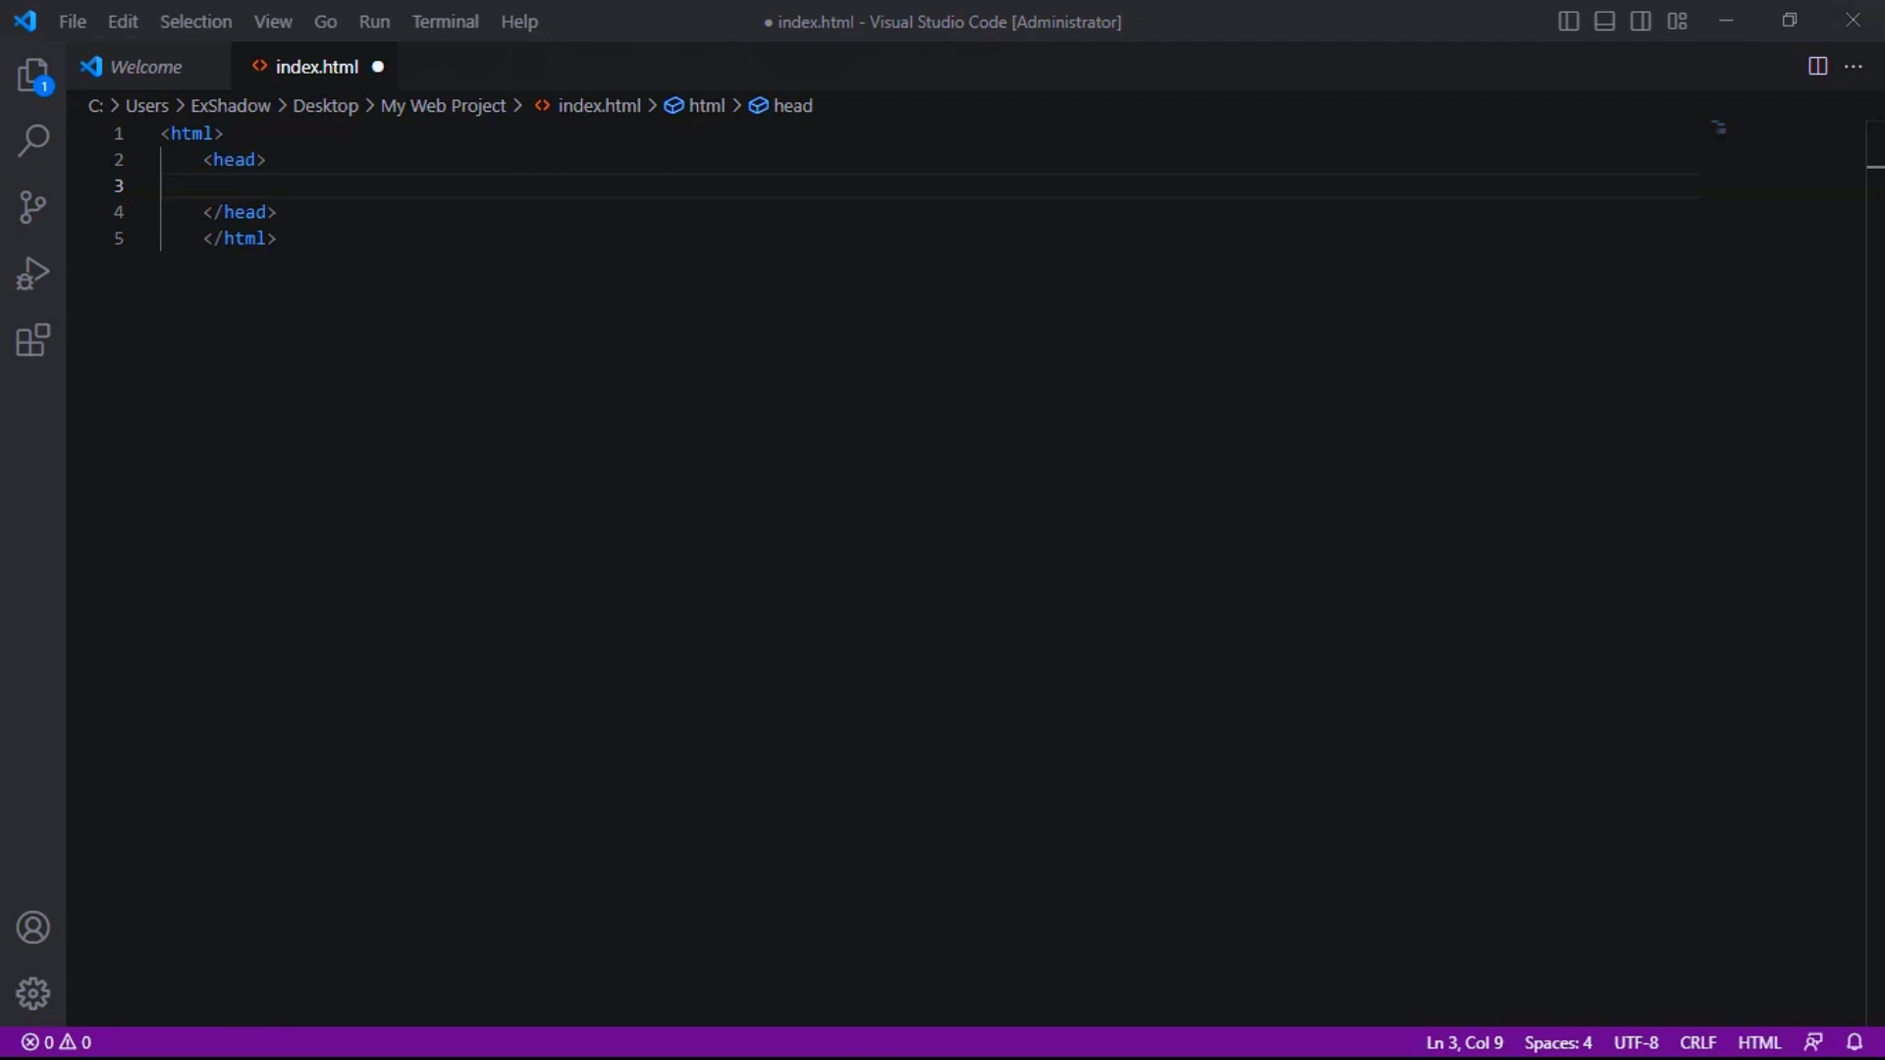
Step: Paste the blue 15px 'Thanks for watching' marquee into the head of index.html and save
right_click(324, 187)
click(424, 624)
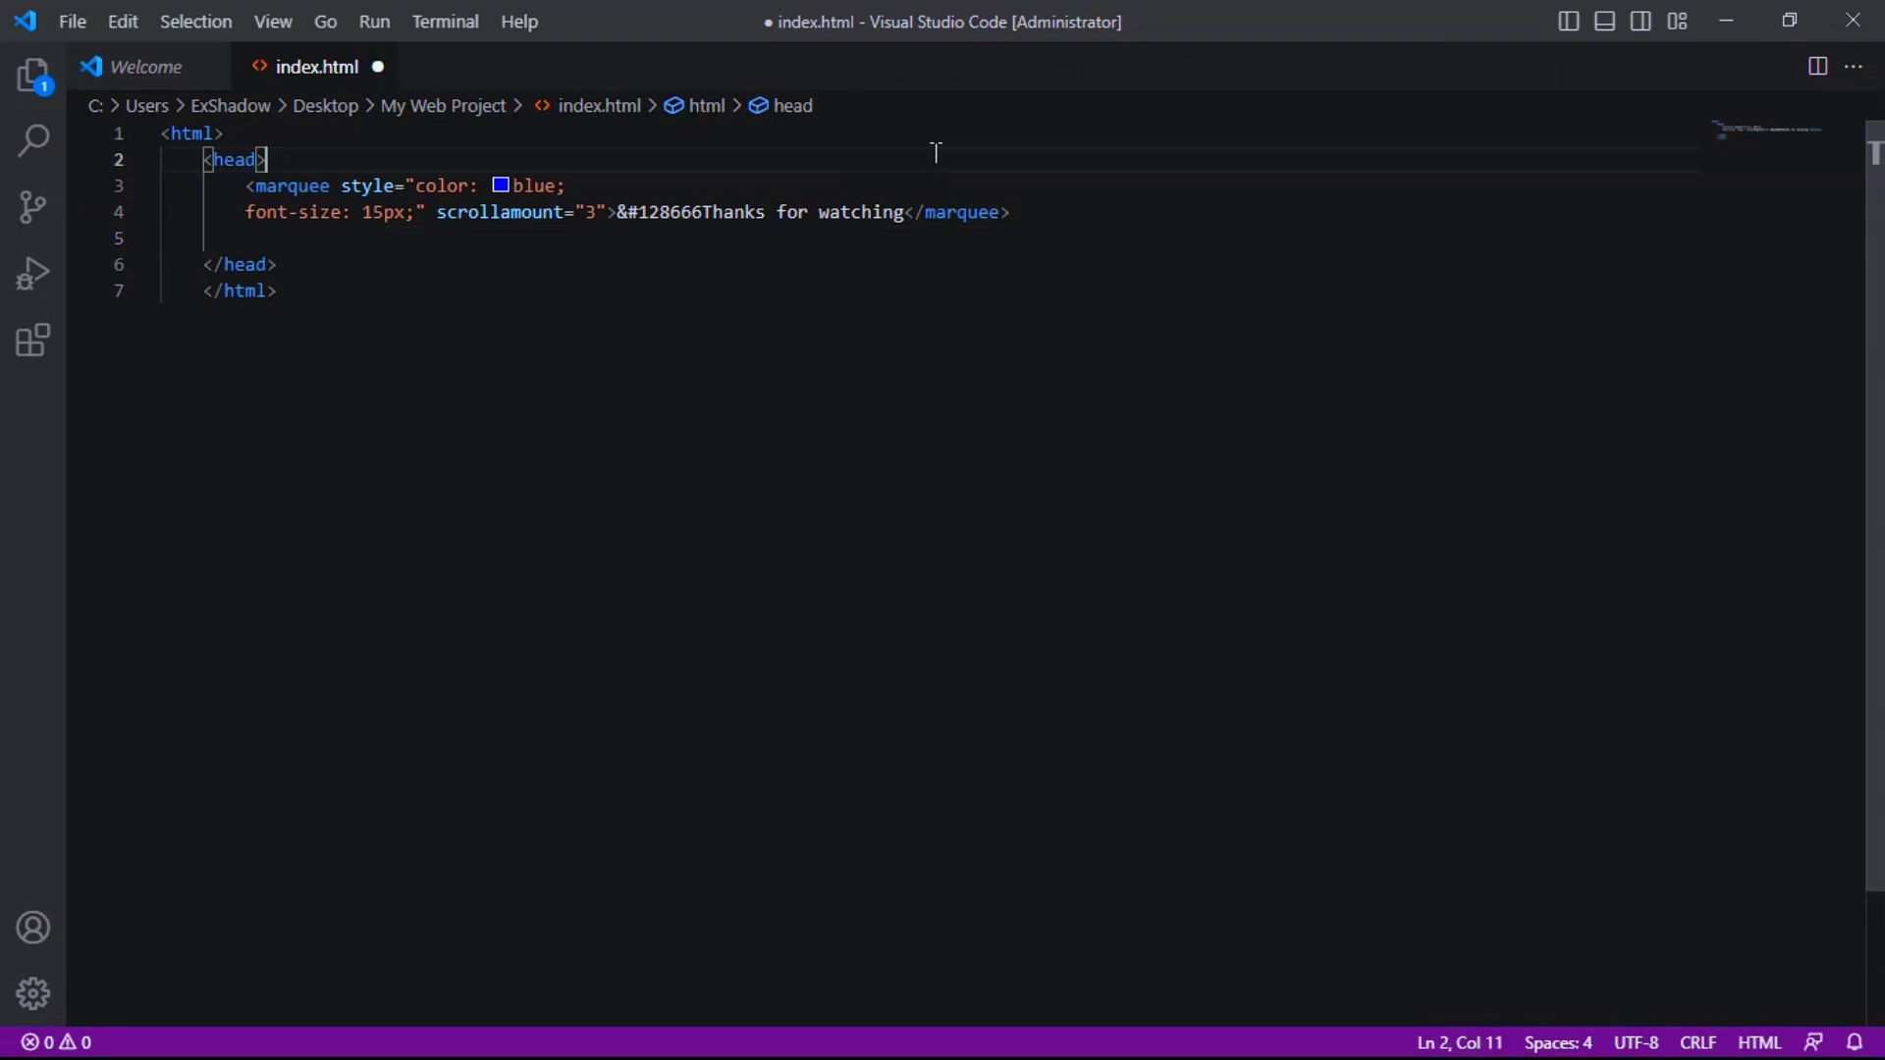
key(Return)
drag(691, 250, 283, 222)
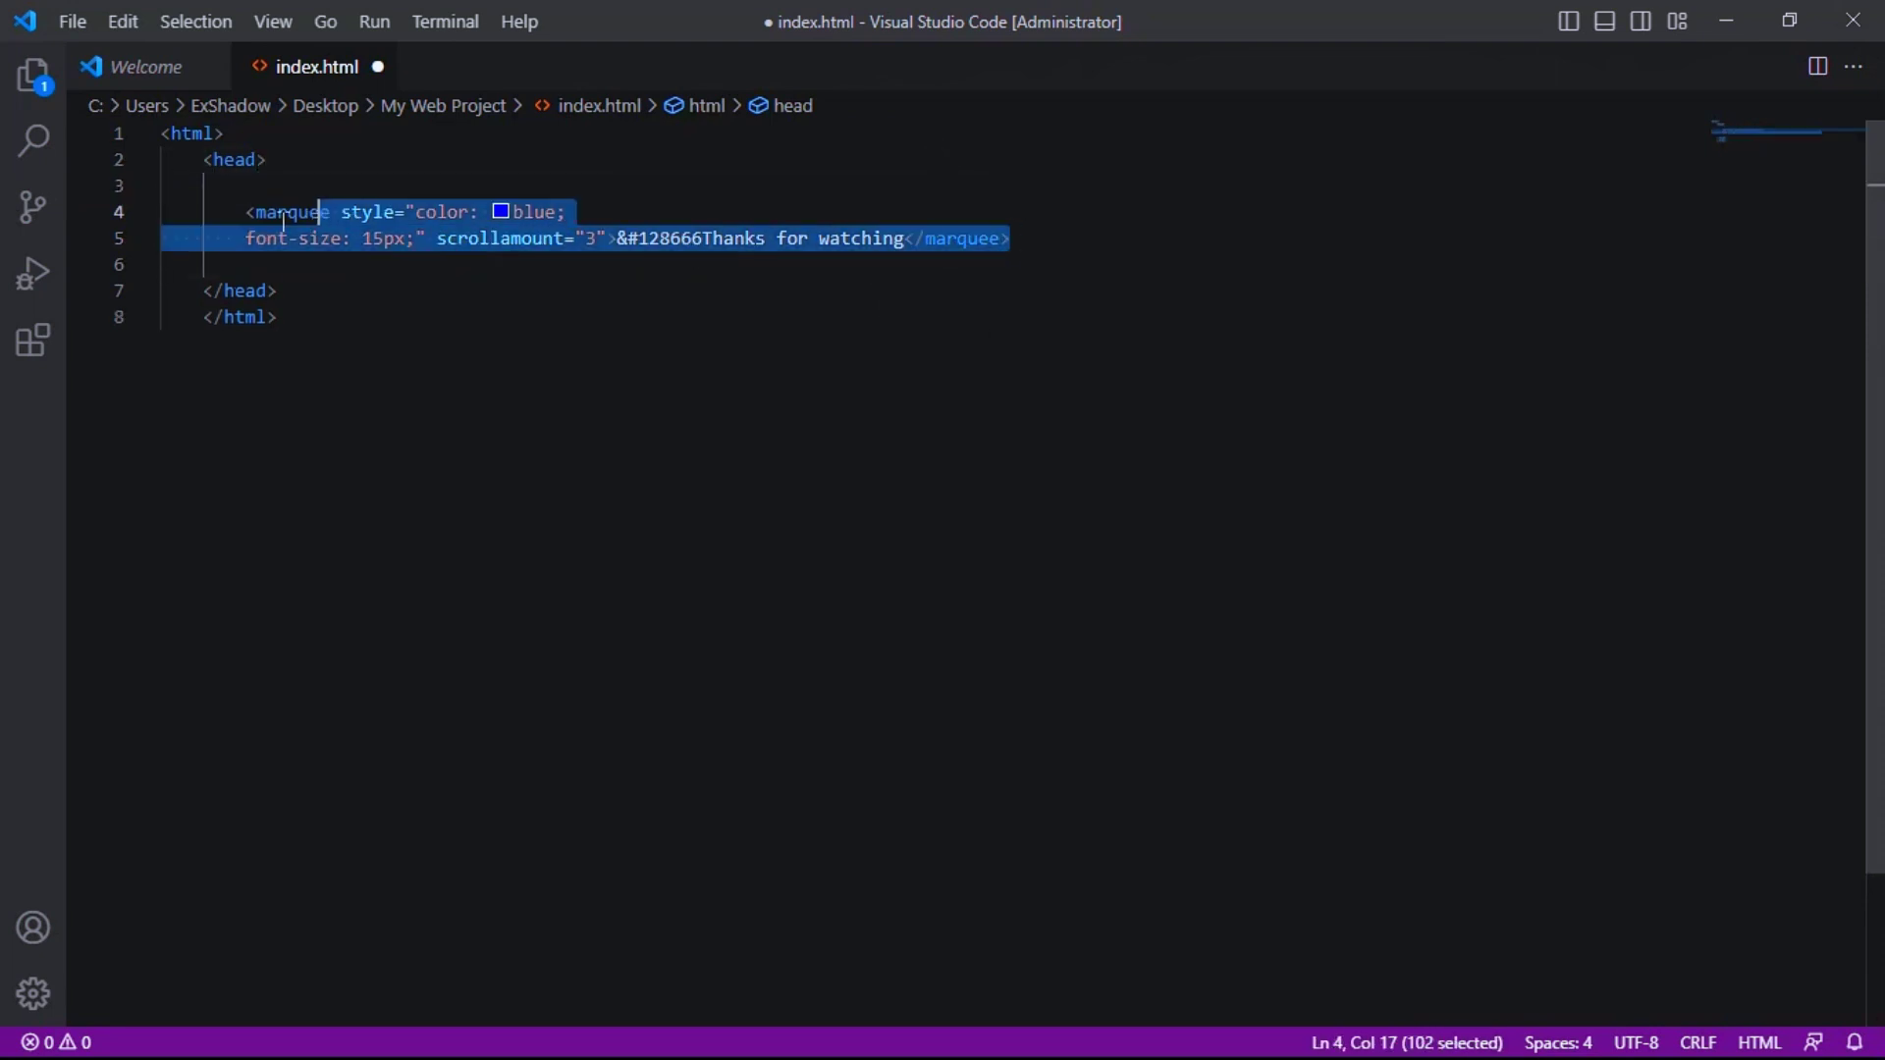
click(503, 269)
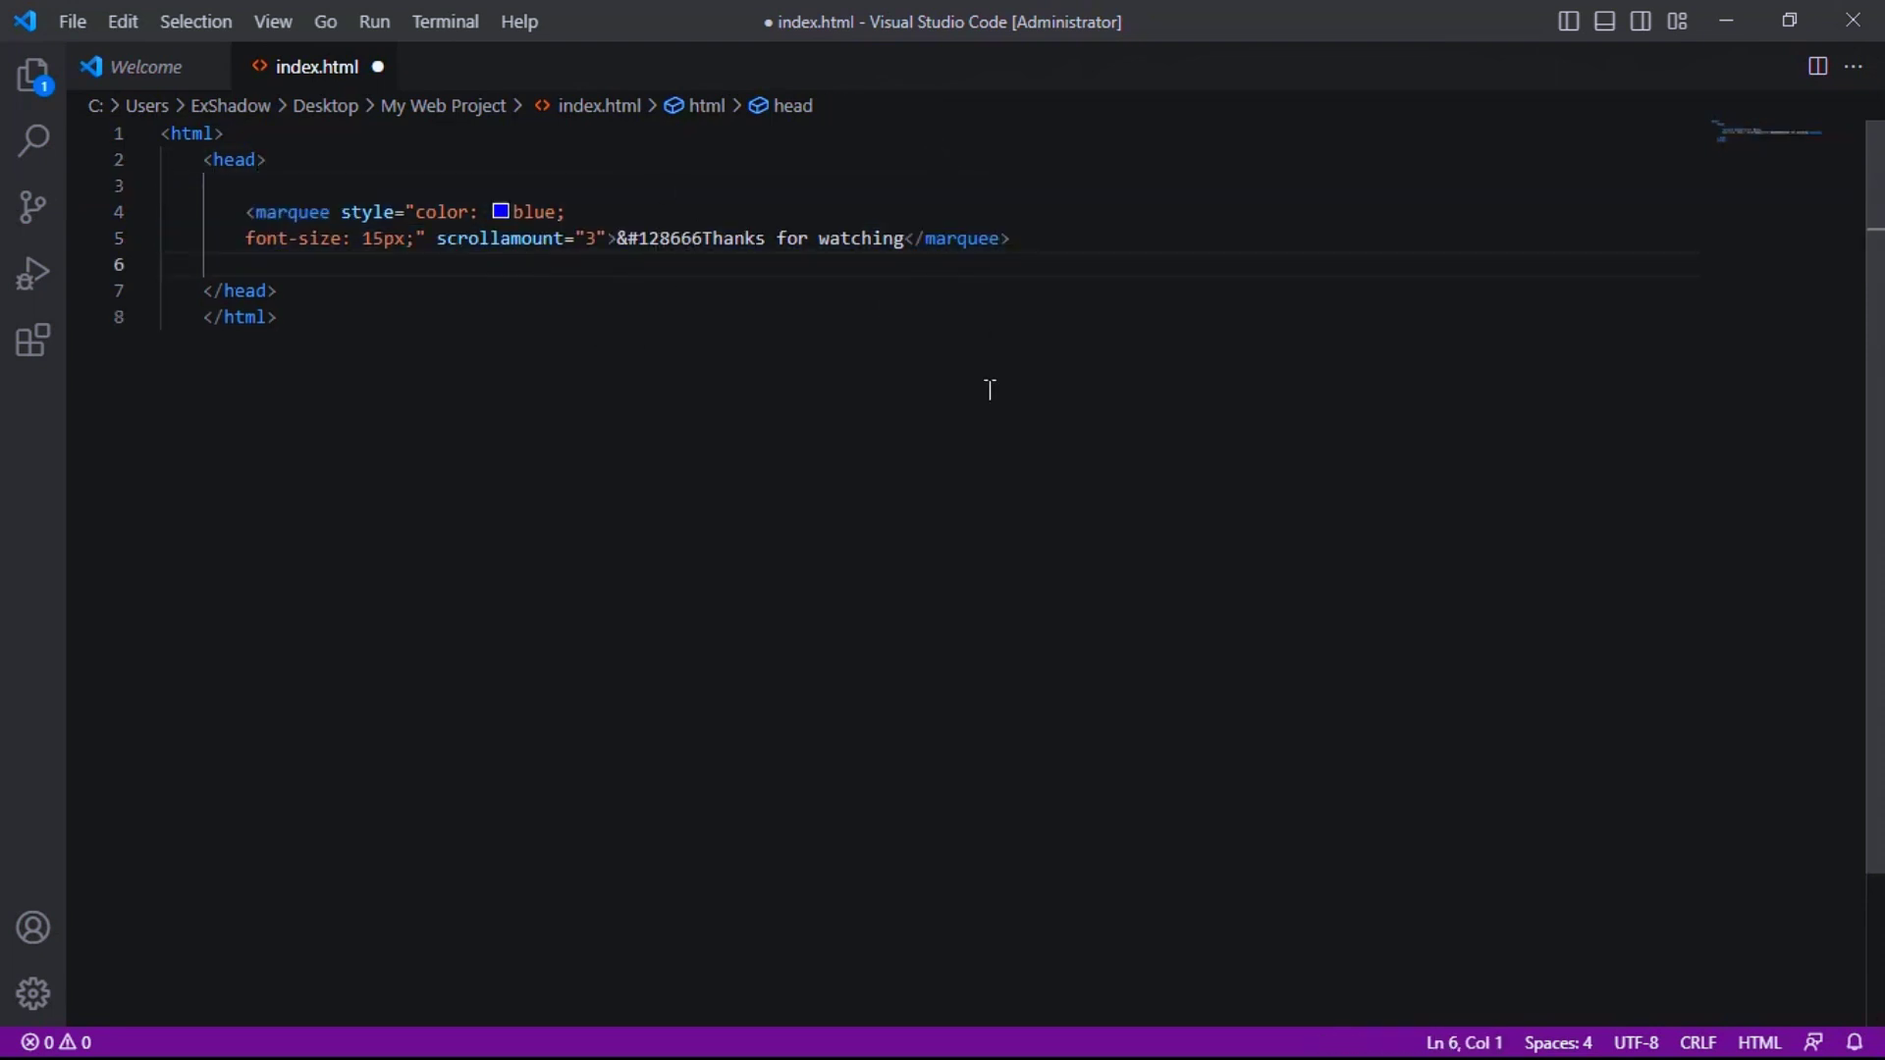
click(73, 22)
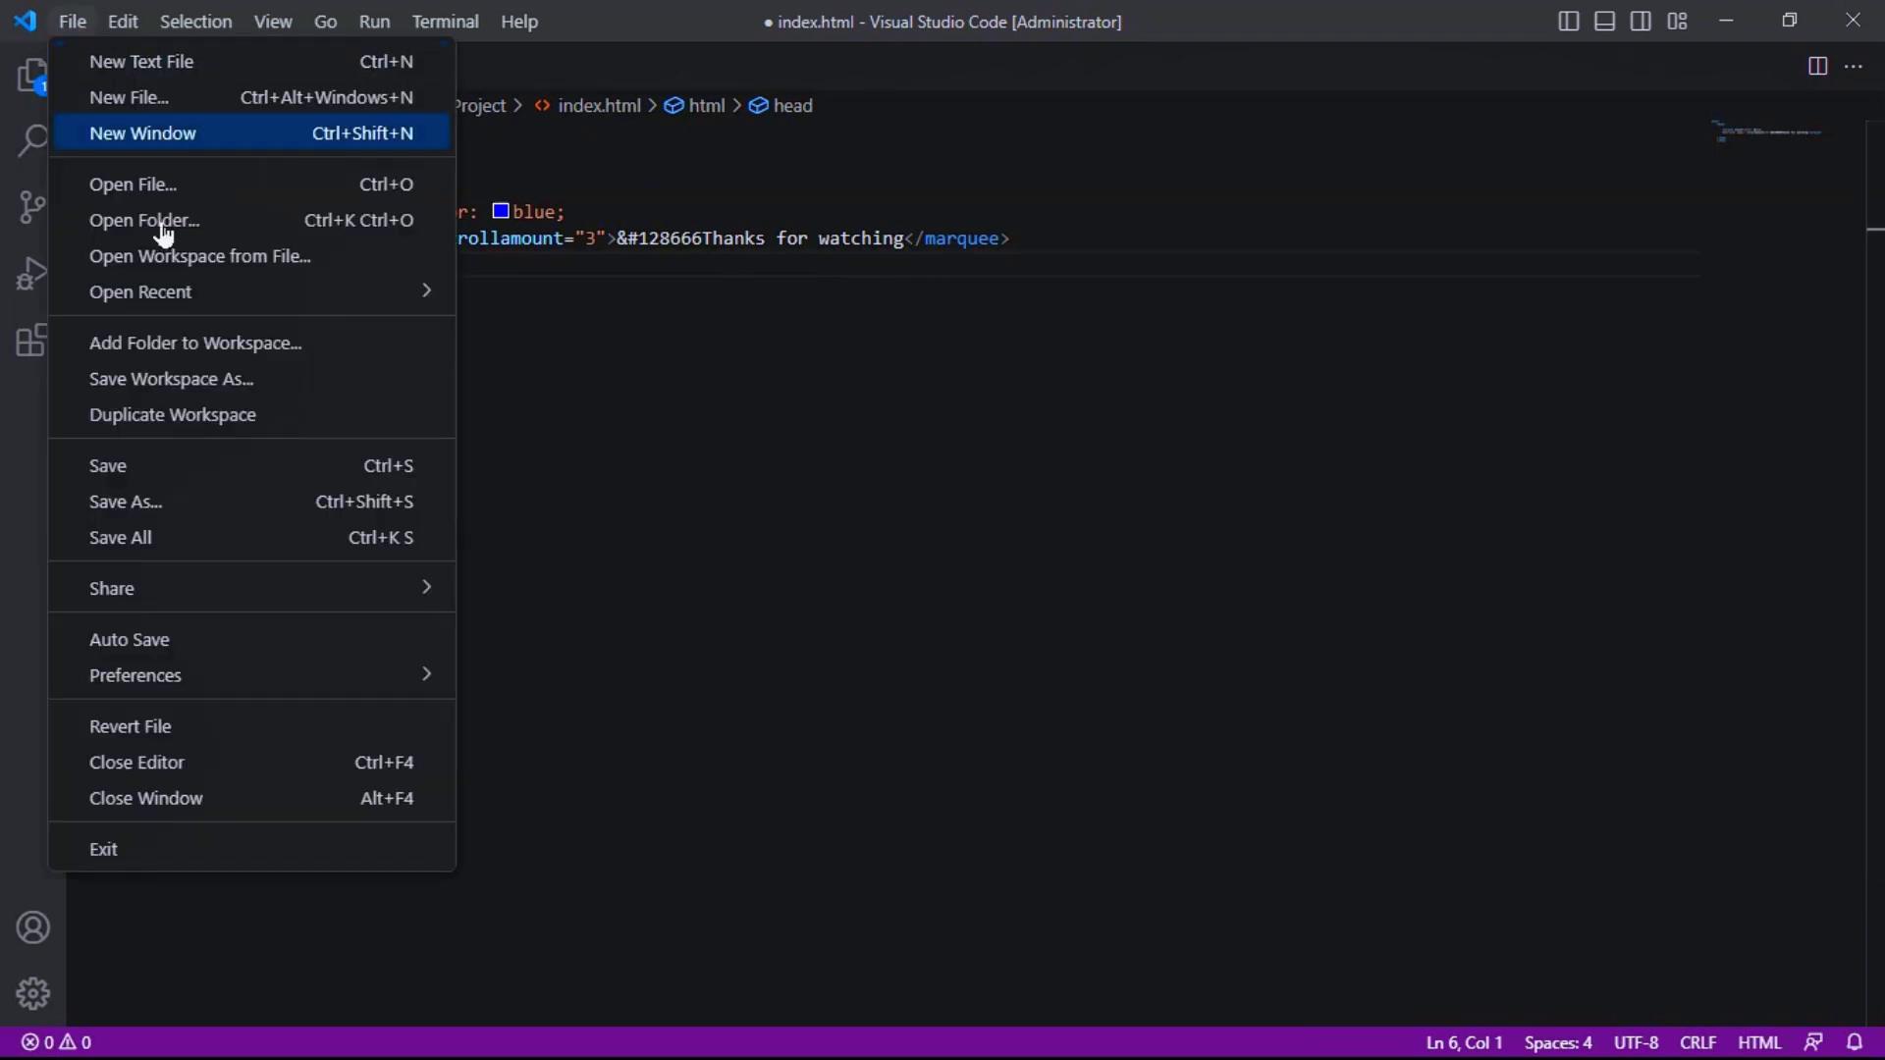
click(266, 469)
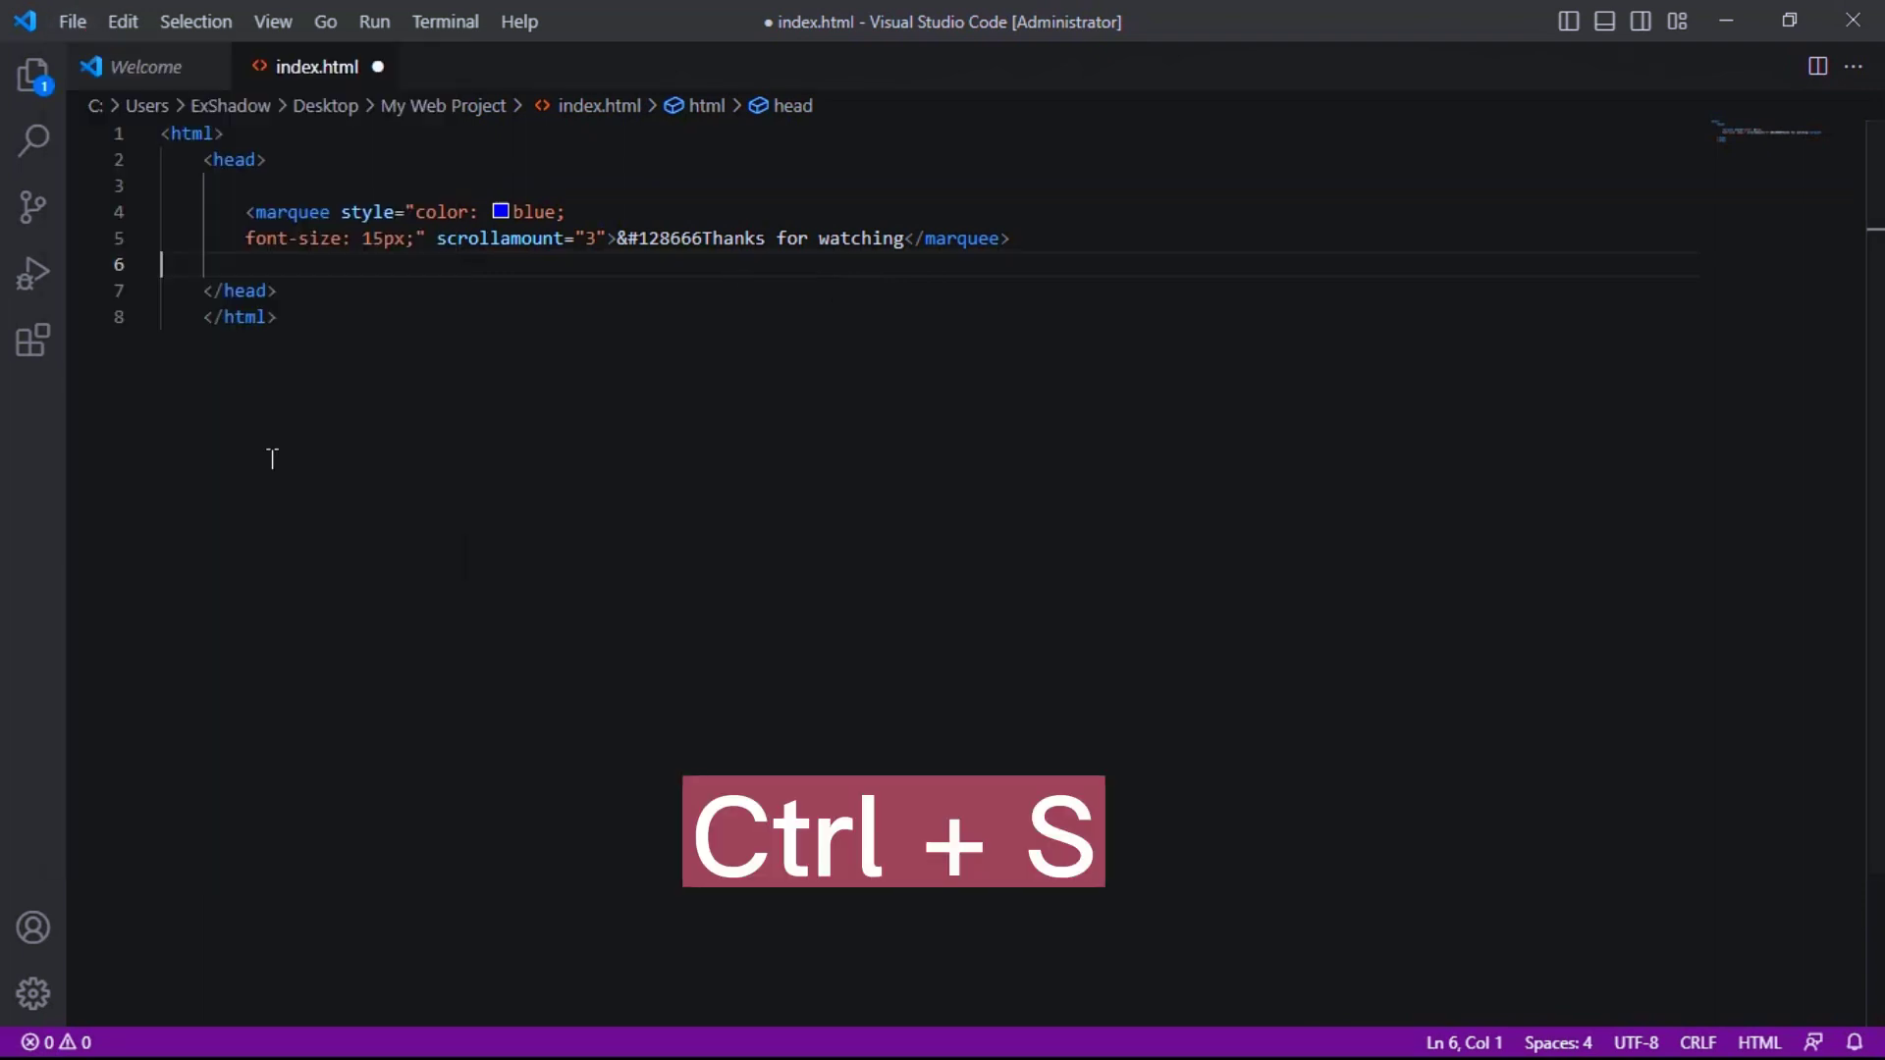
Step: Restore the editor window and open index.html from My Web Project in Chrome
click(1790, 20)
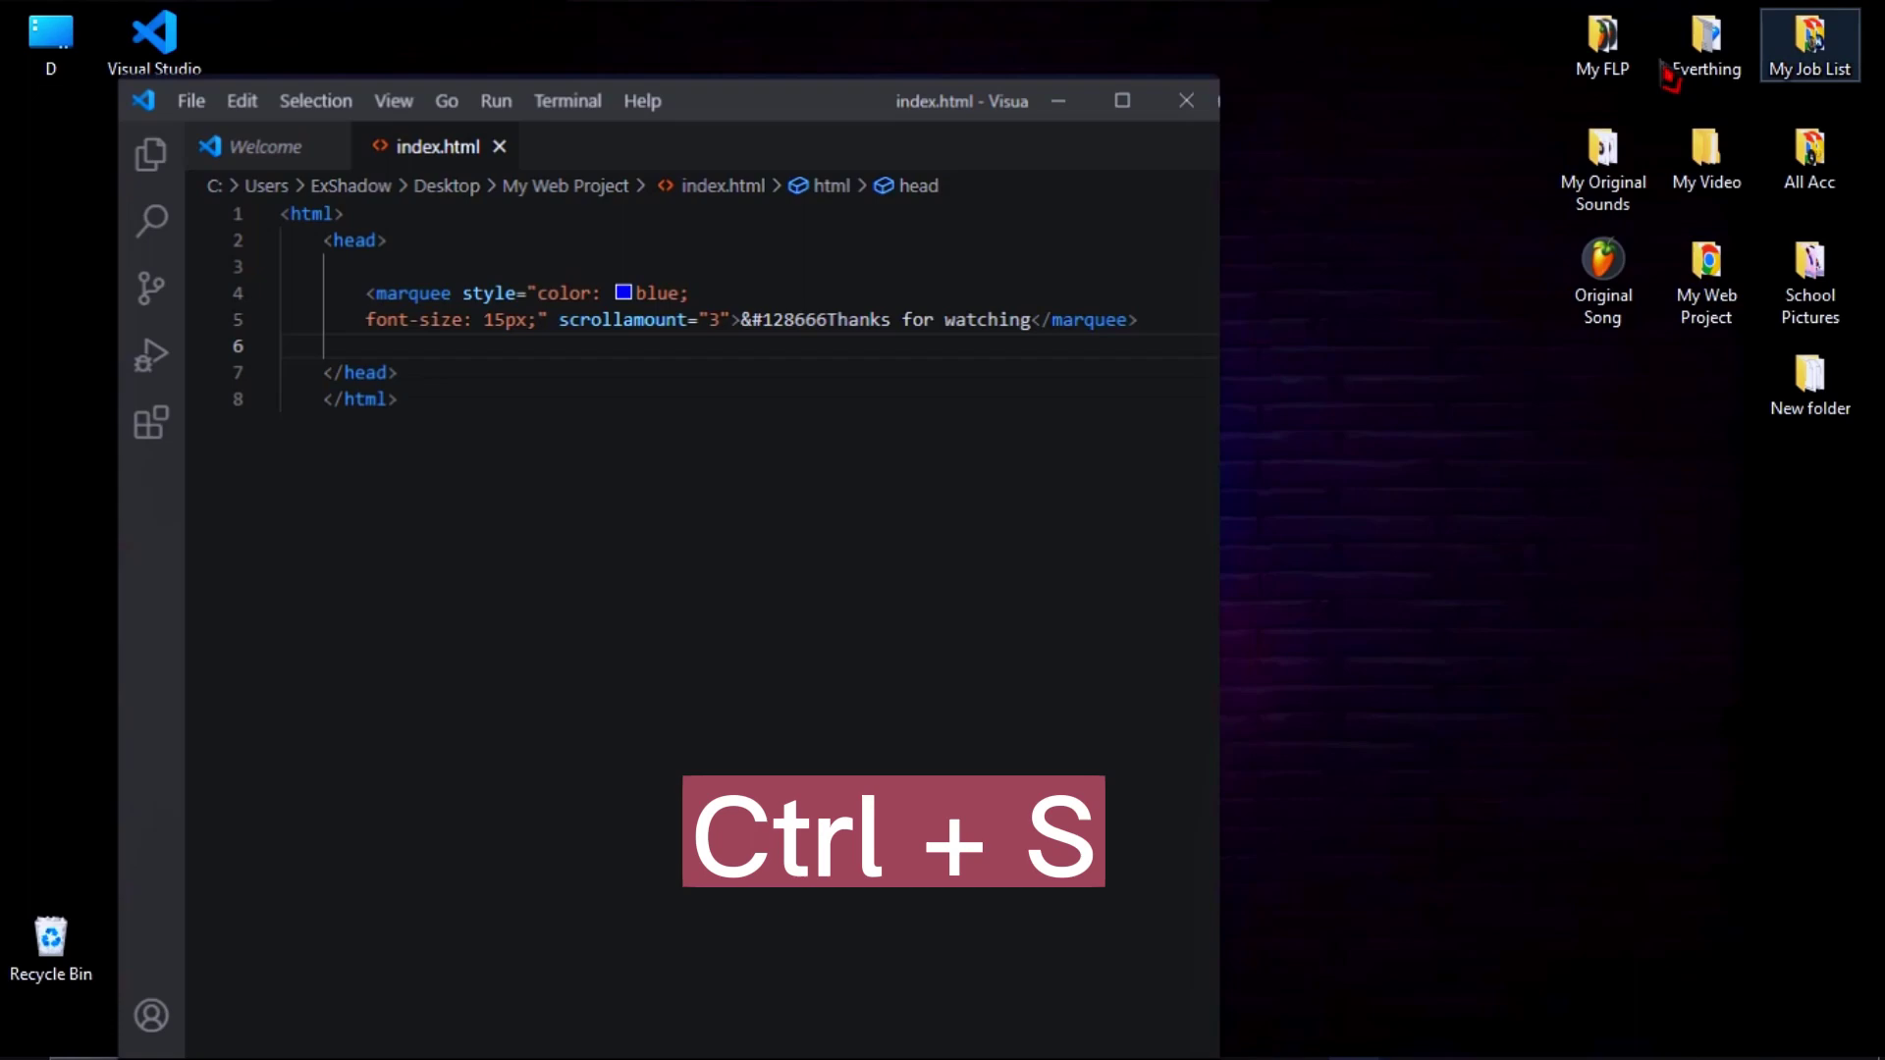
drag(871, 113, 752, 48)
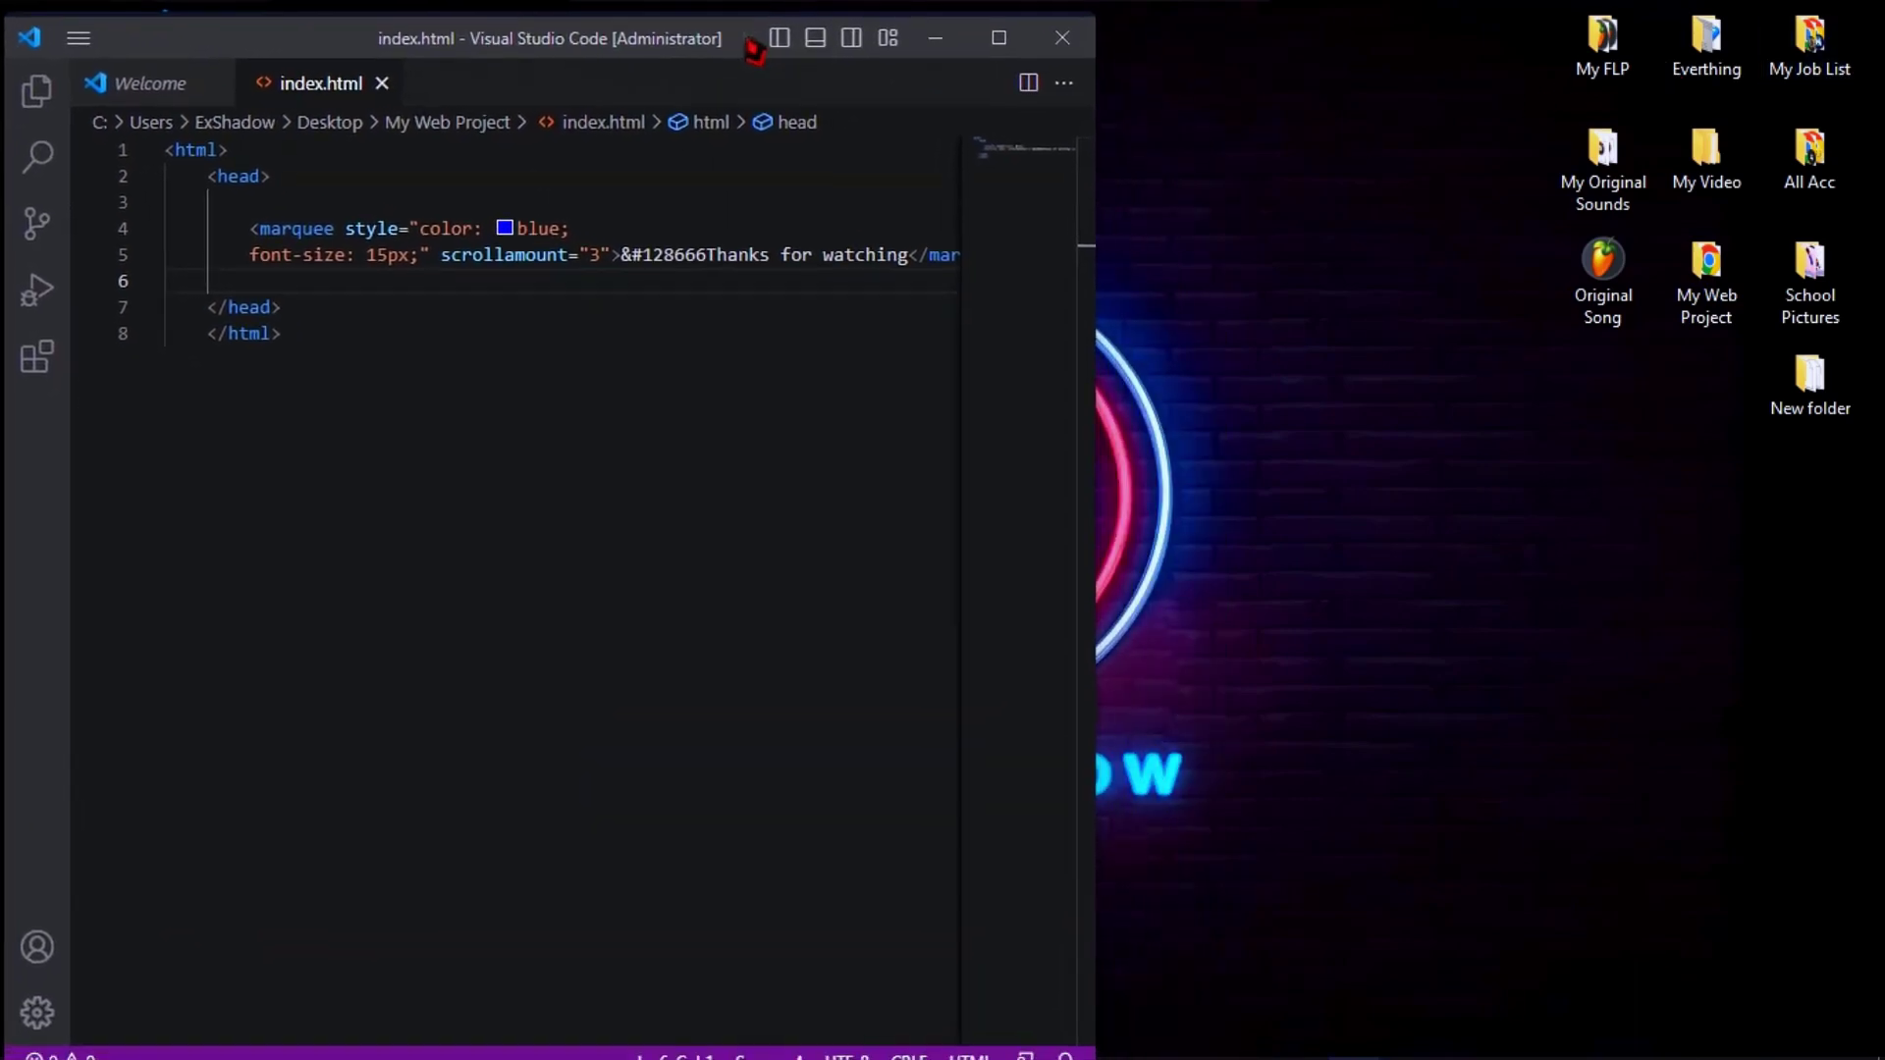
click(1709, 288)
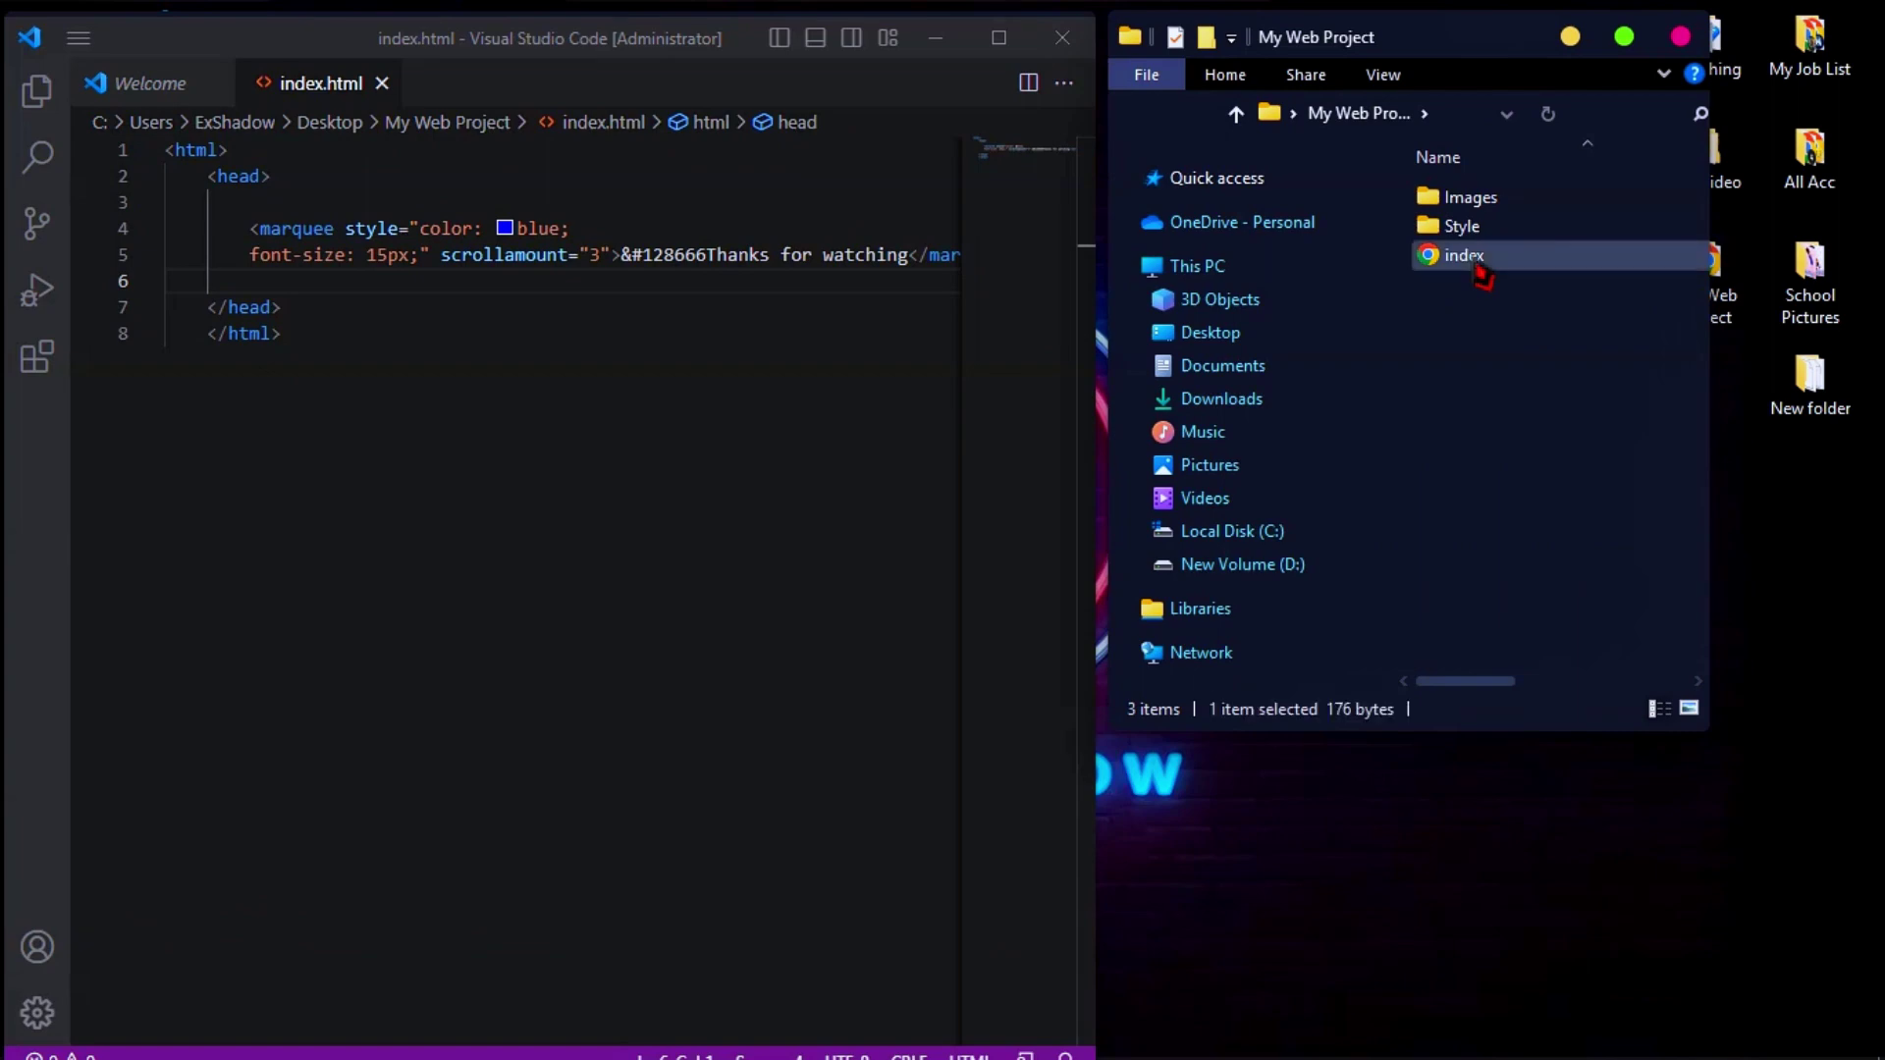
double_click(1478, 275)
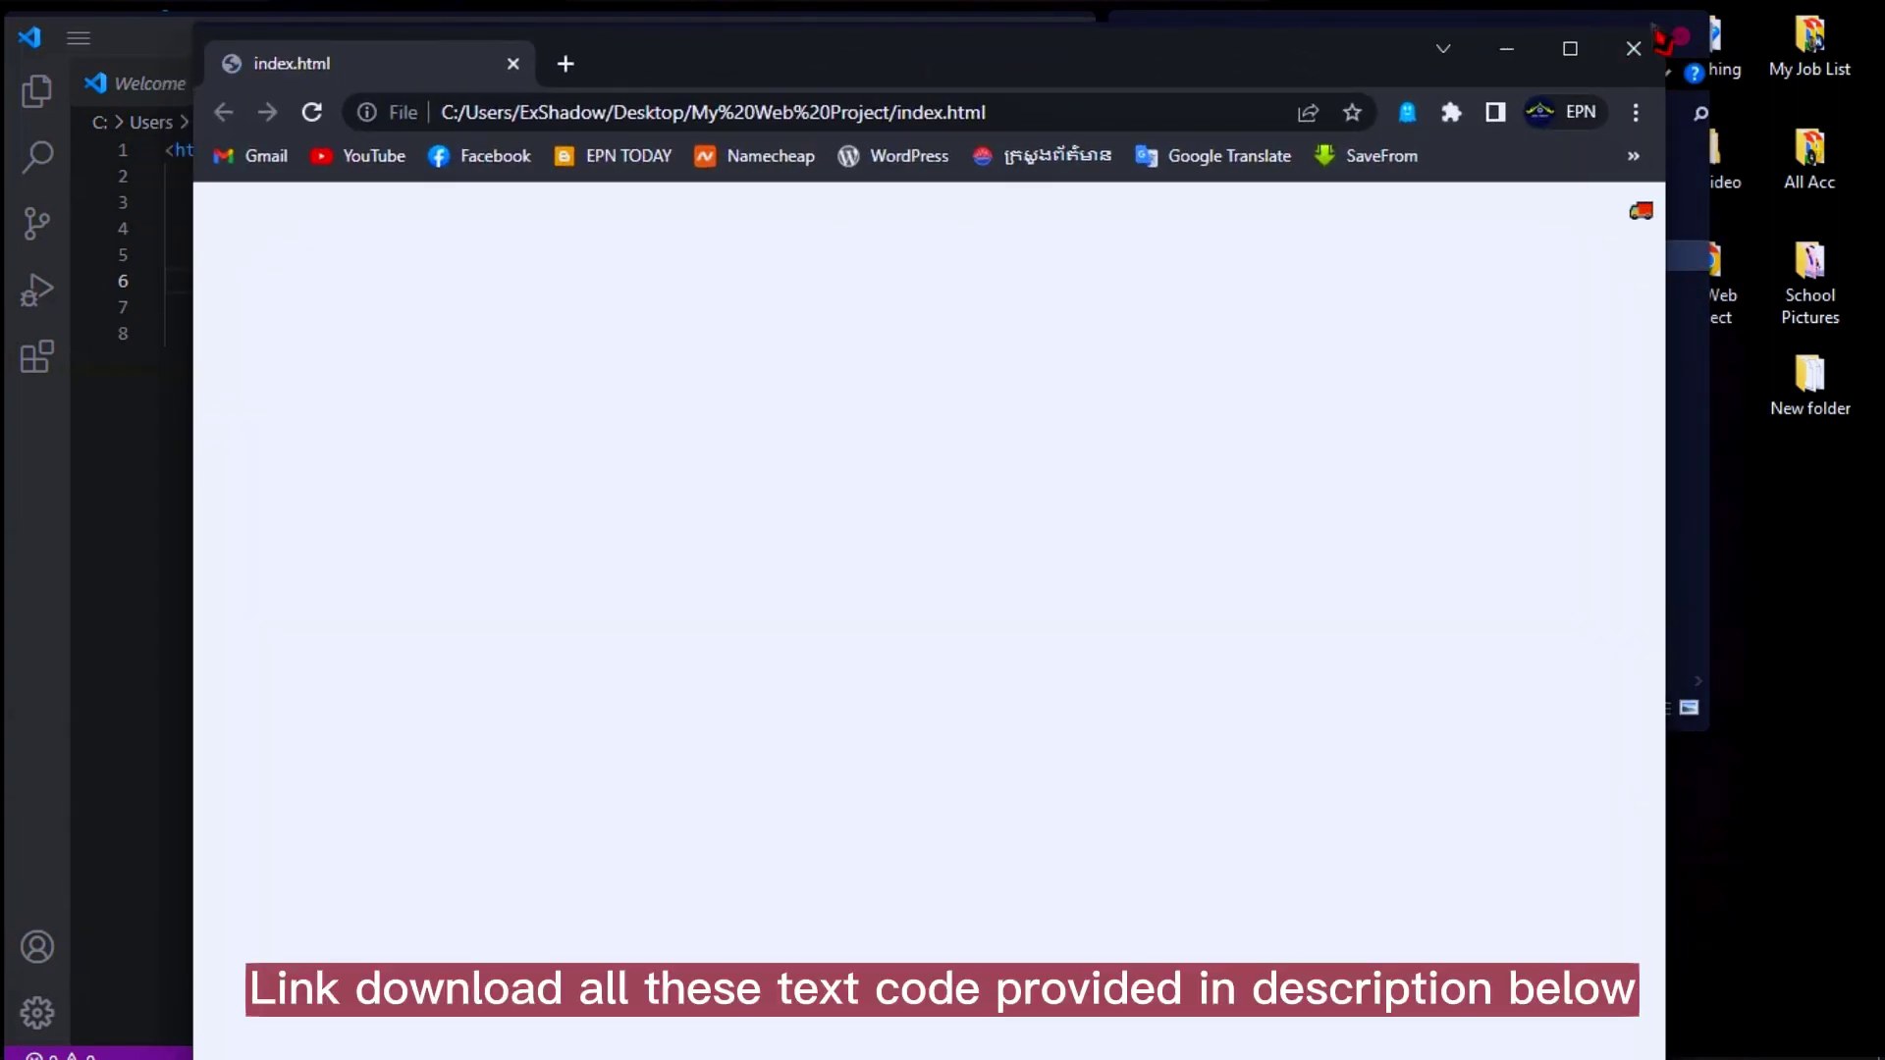
click(1679, 34)
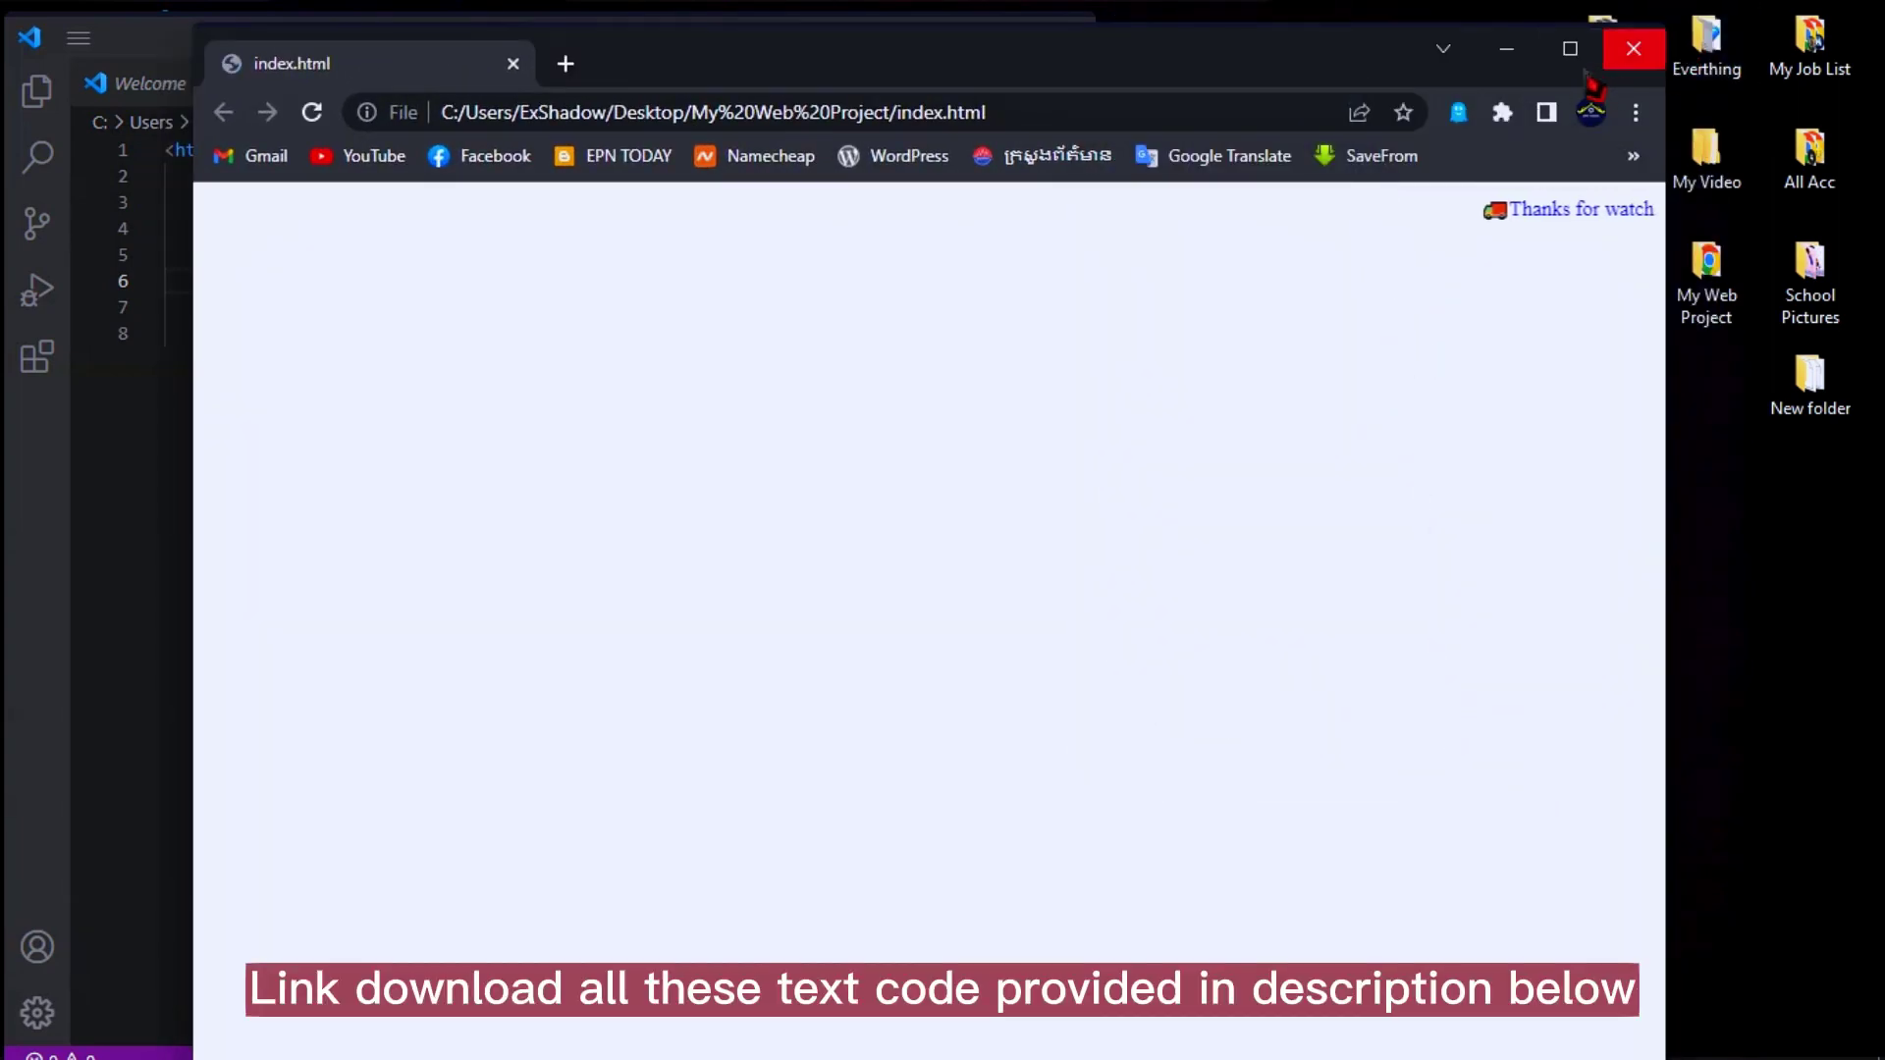
Step: Resize Chrome, dock it beside VS Code, and reload the preview
click(1634, 49)
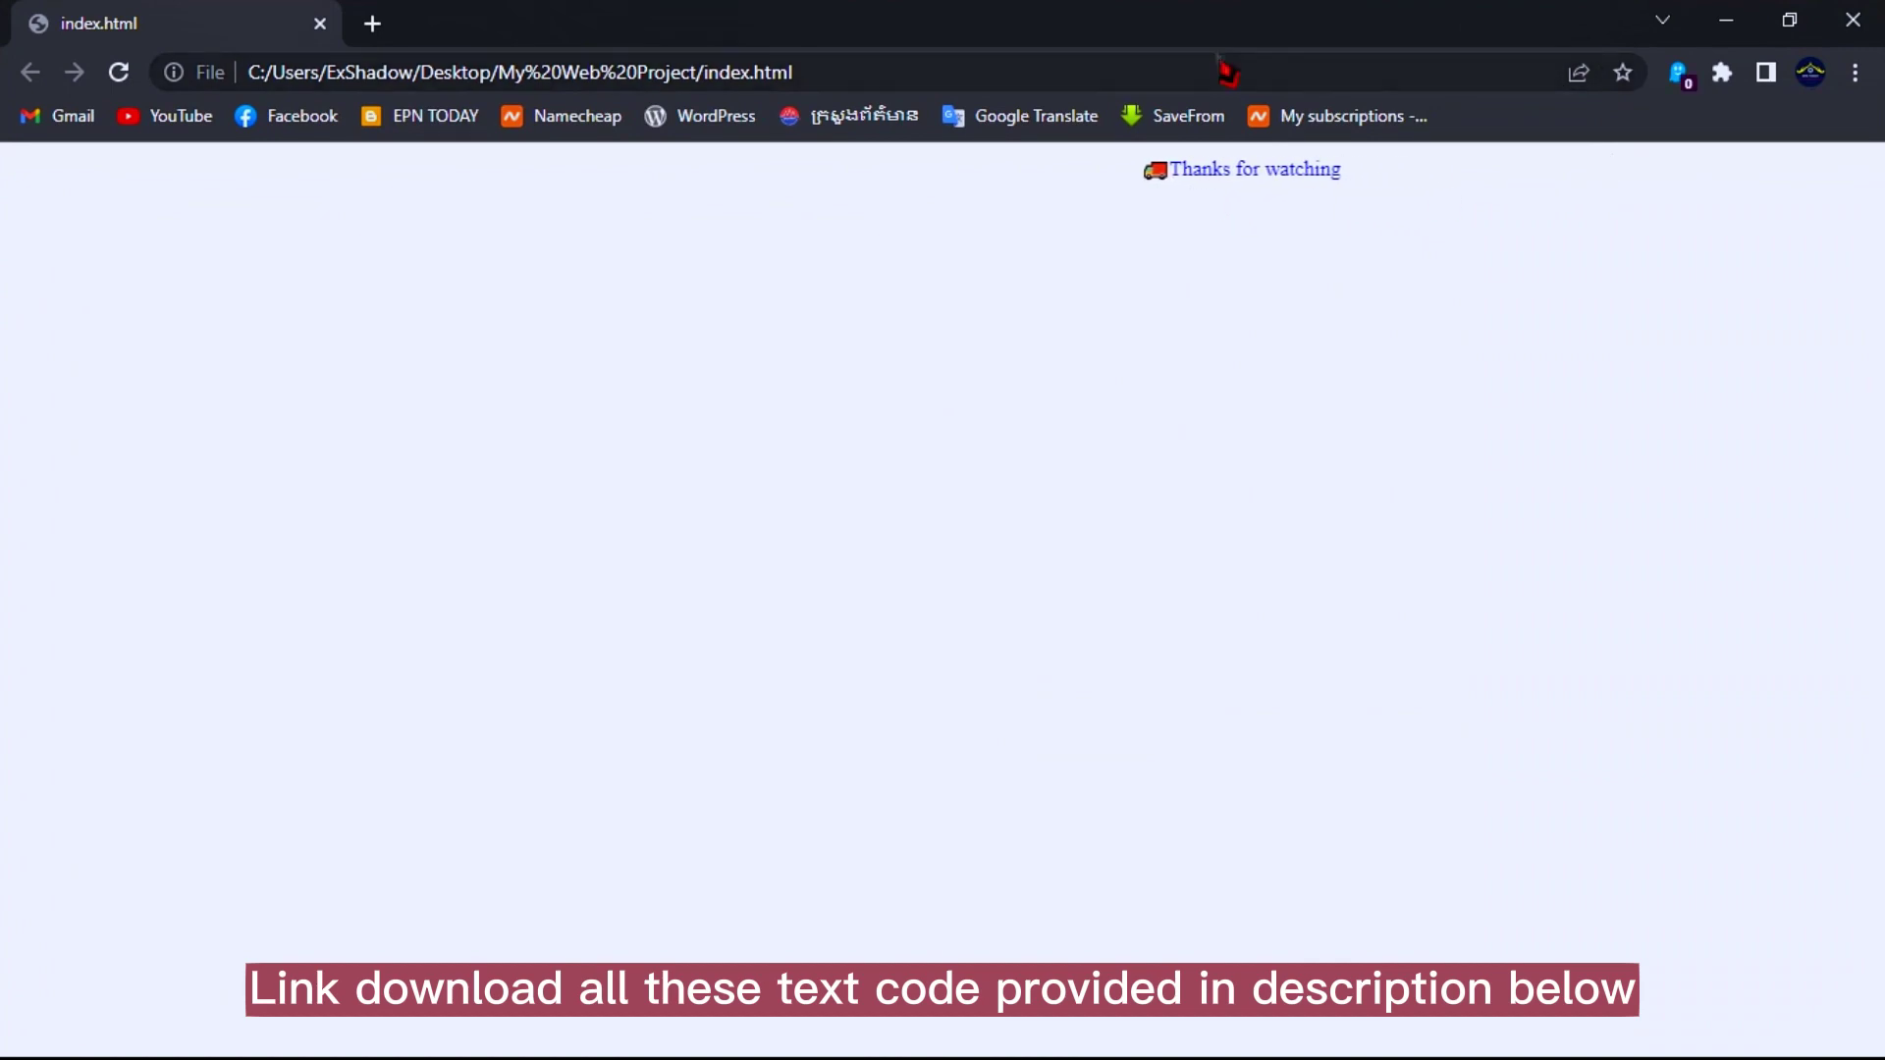
drag(1275, 35, 935, 75)
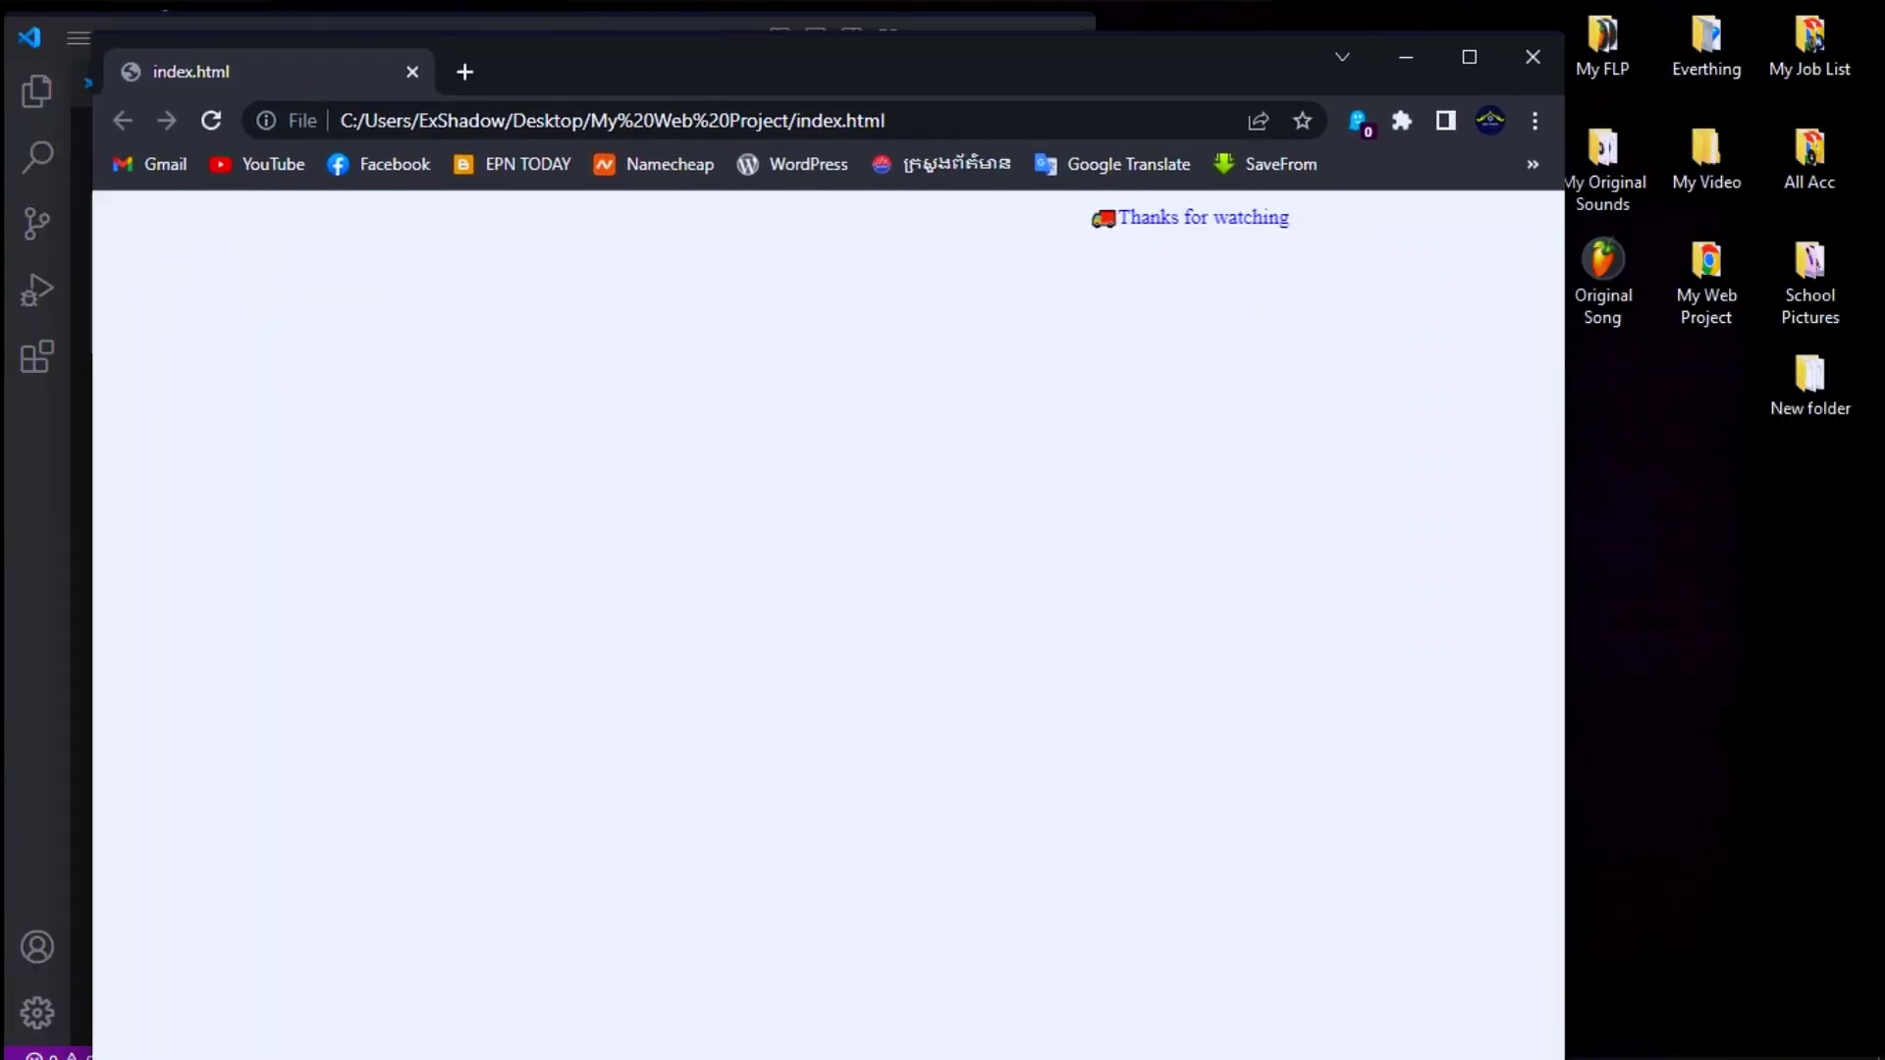
drag(1564, 380, 1017, 380)
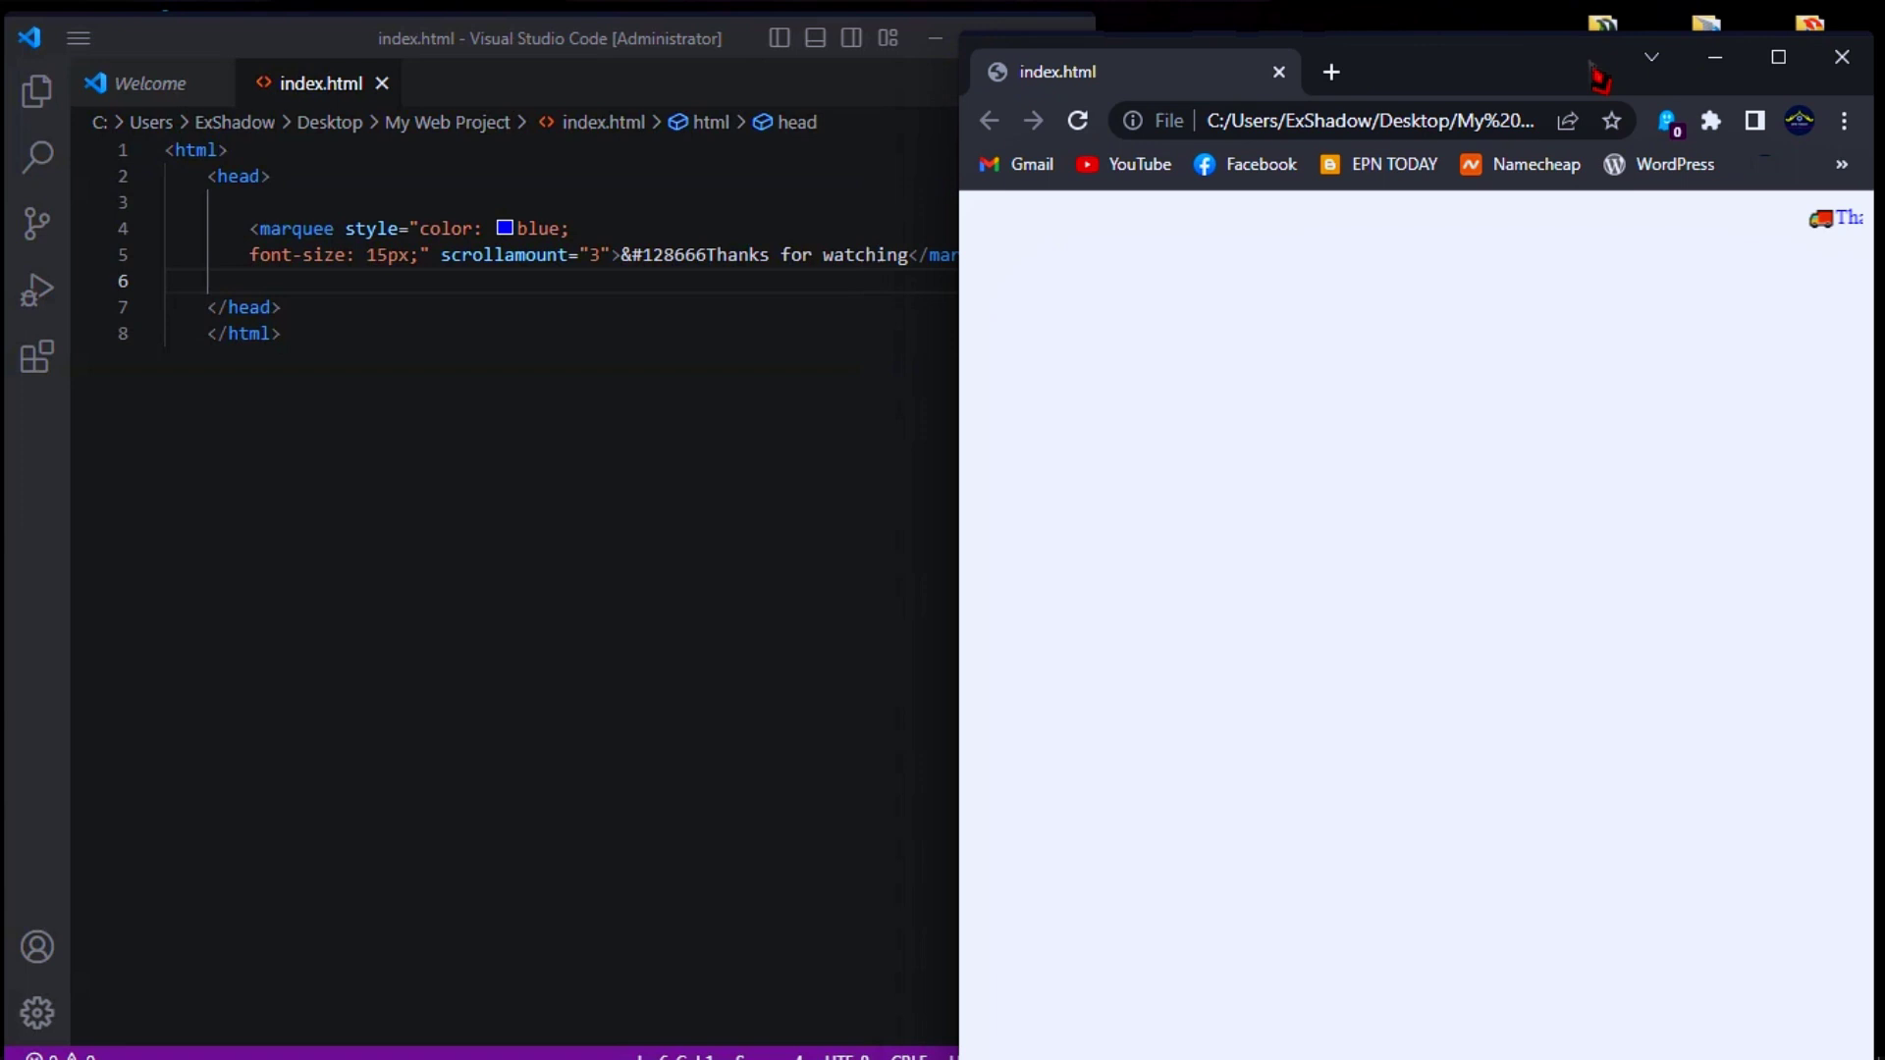
drag(746, 98, 1591, 59)
click(1285, 99)
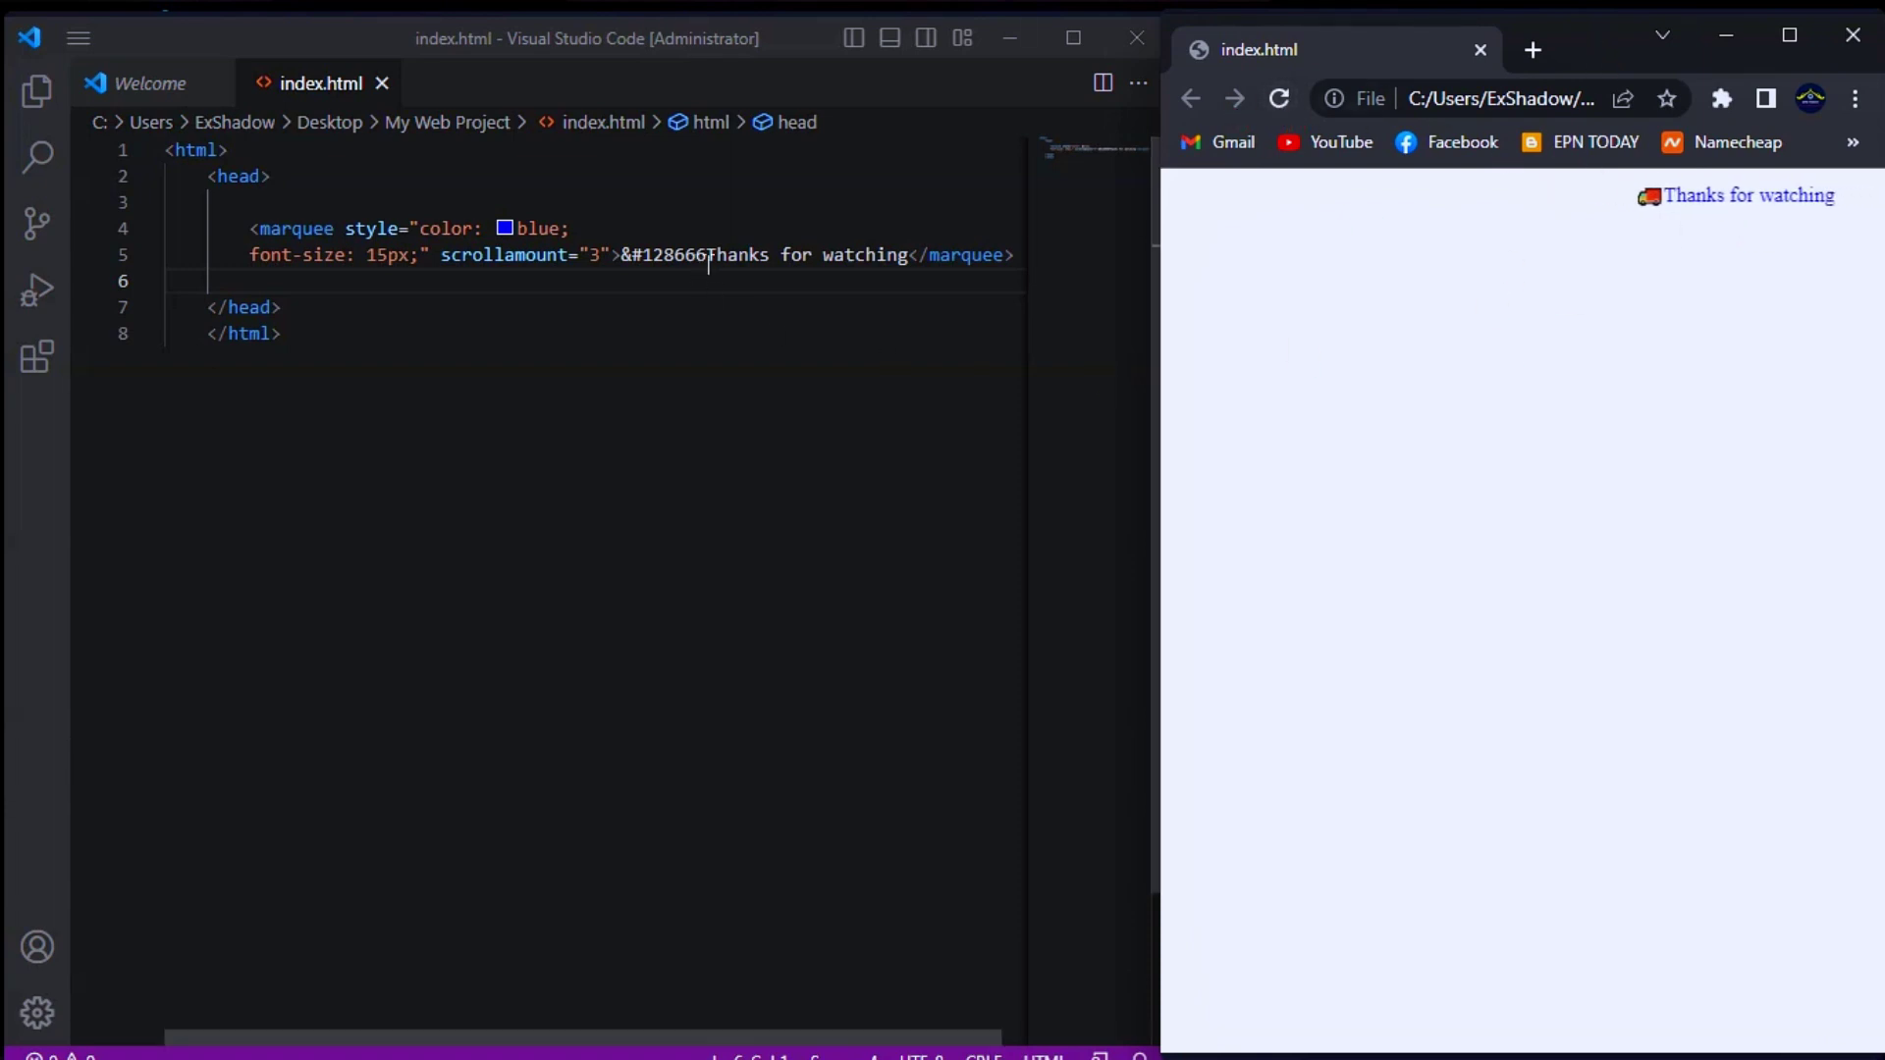
Step: Duplicate the marquee line below the first to create a second marquee
drag(709, 256, 630, 257)
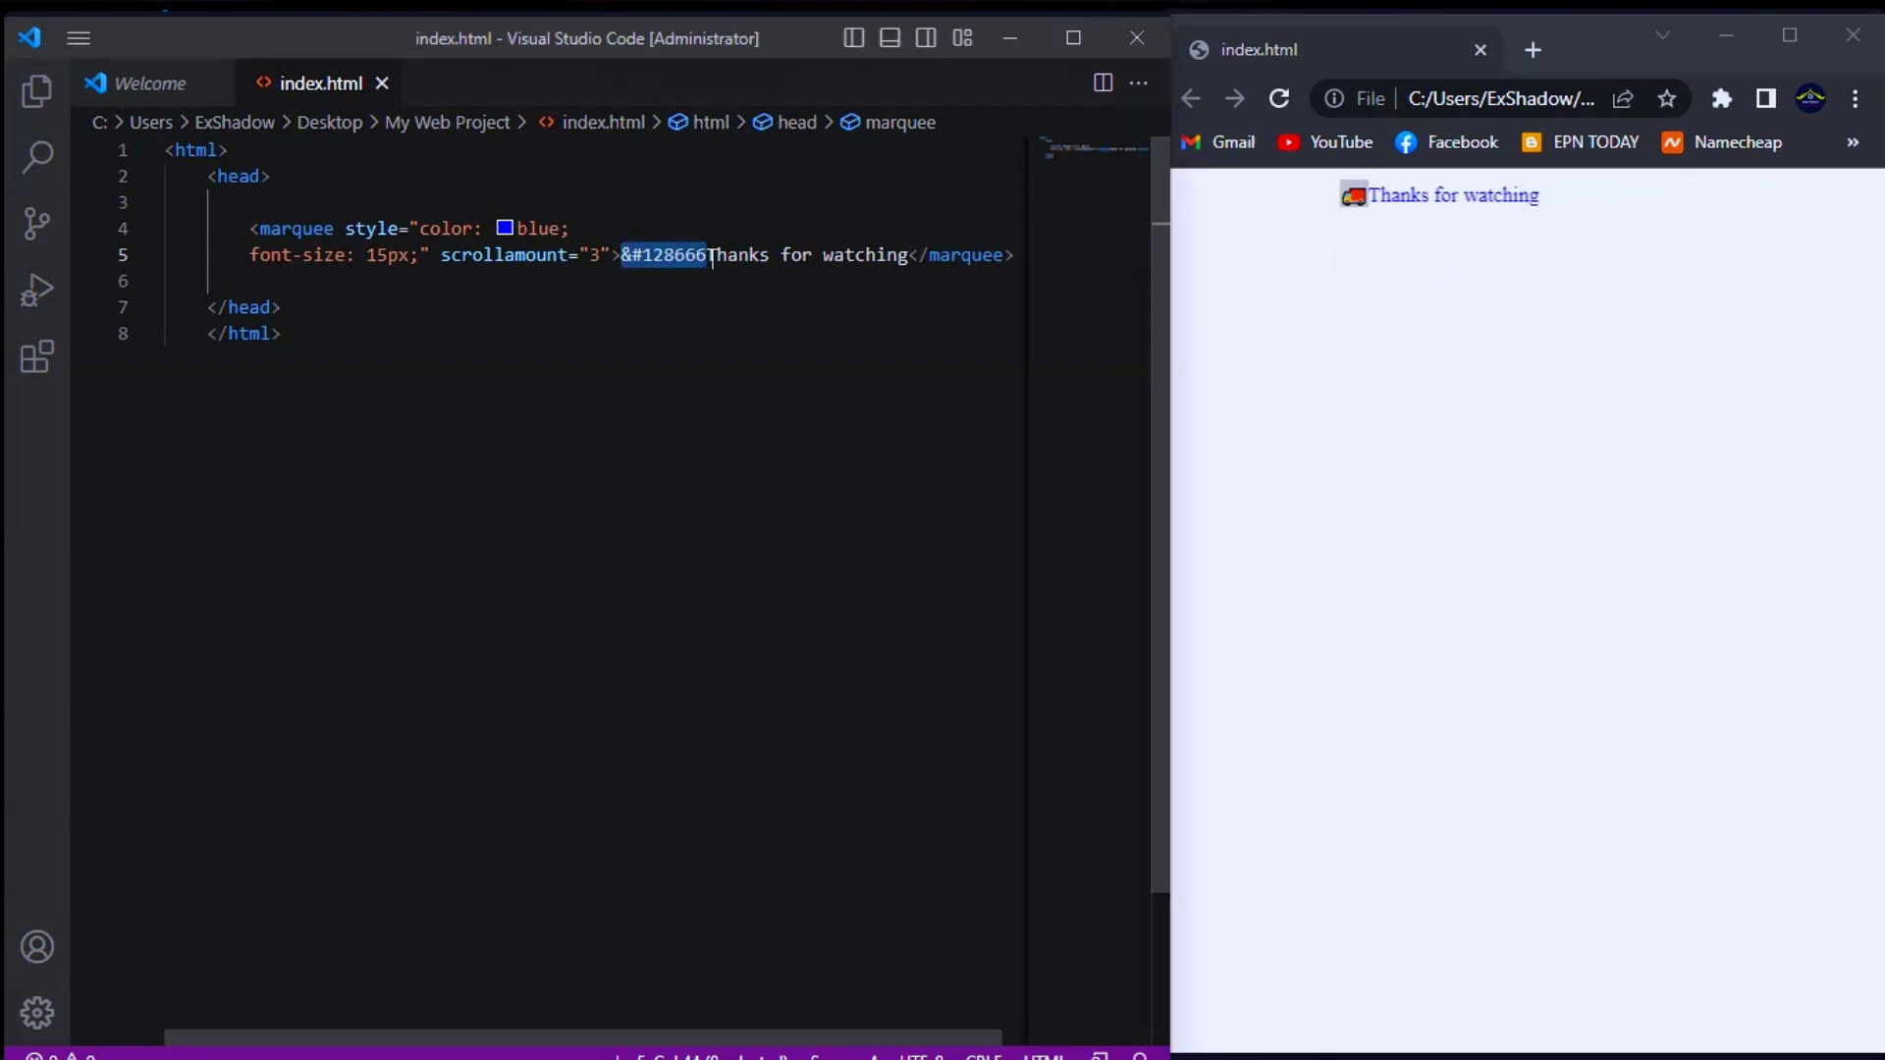
click(901, 255)
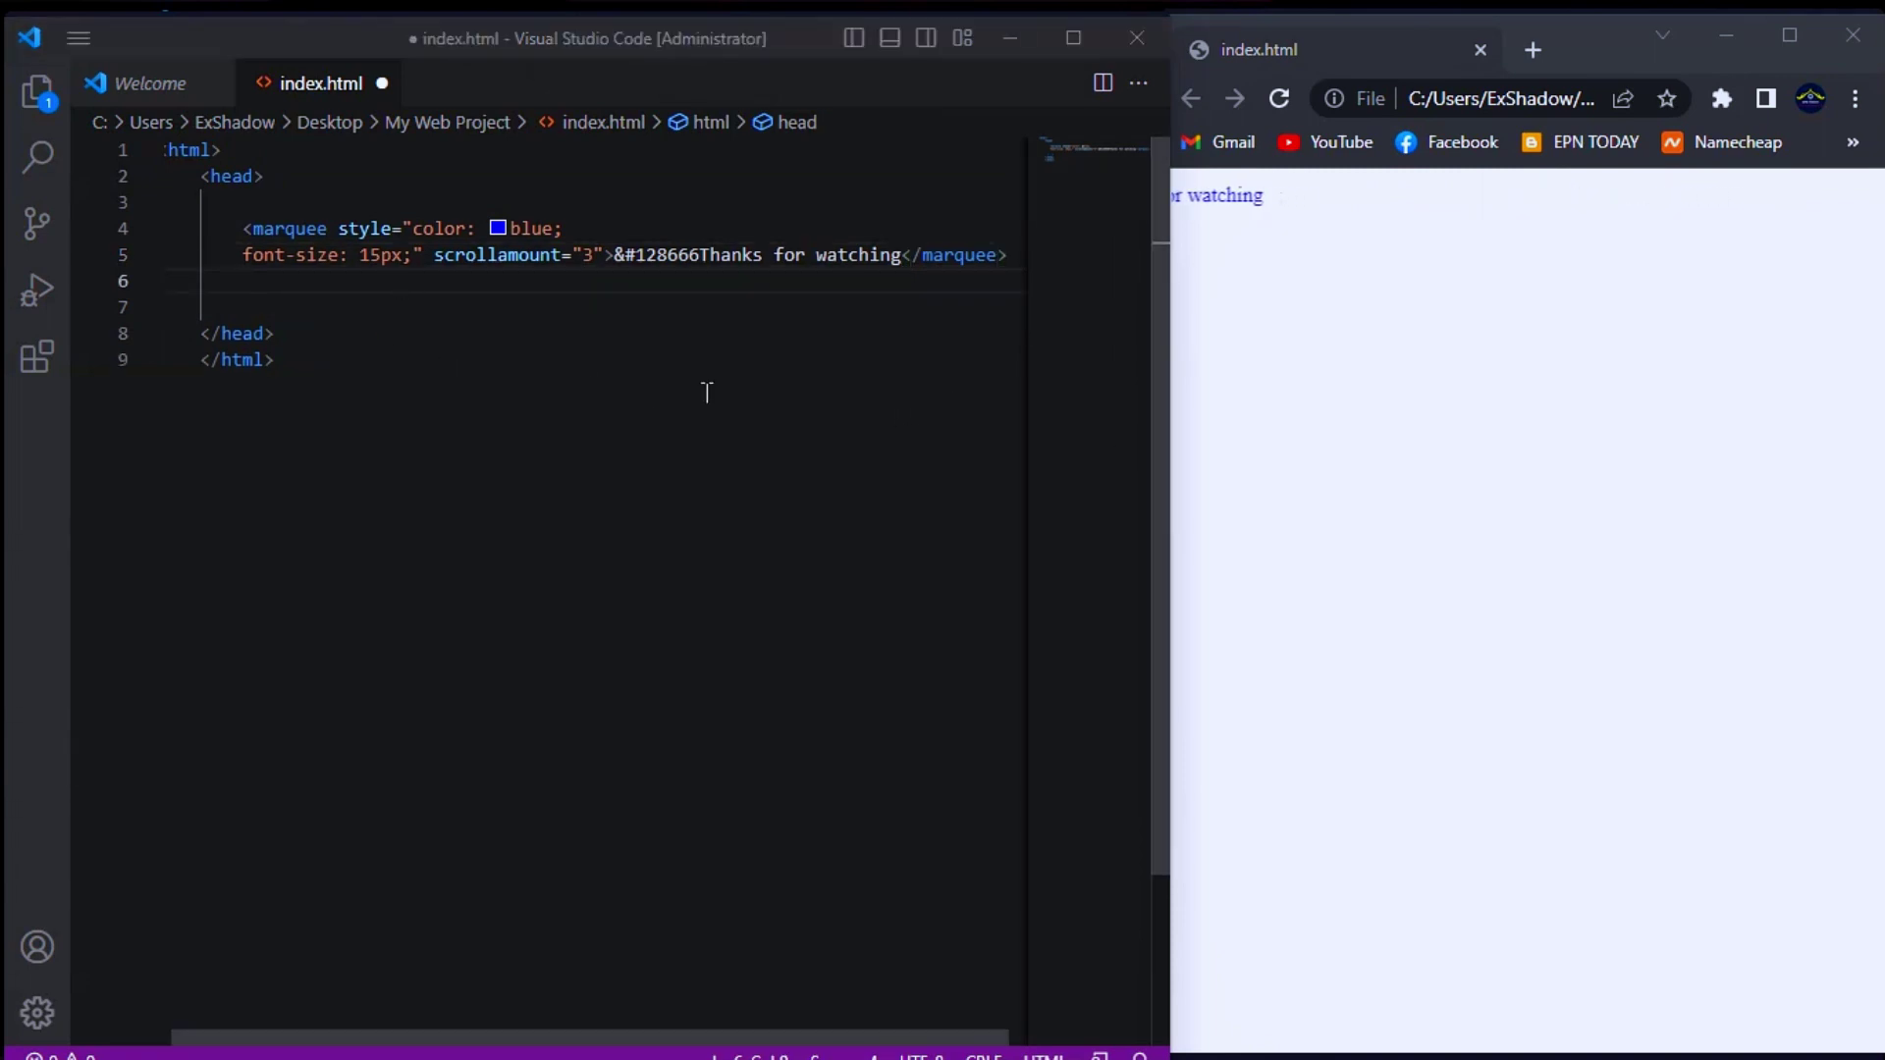
right_click(521, 295)
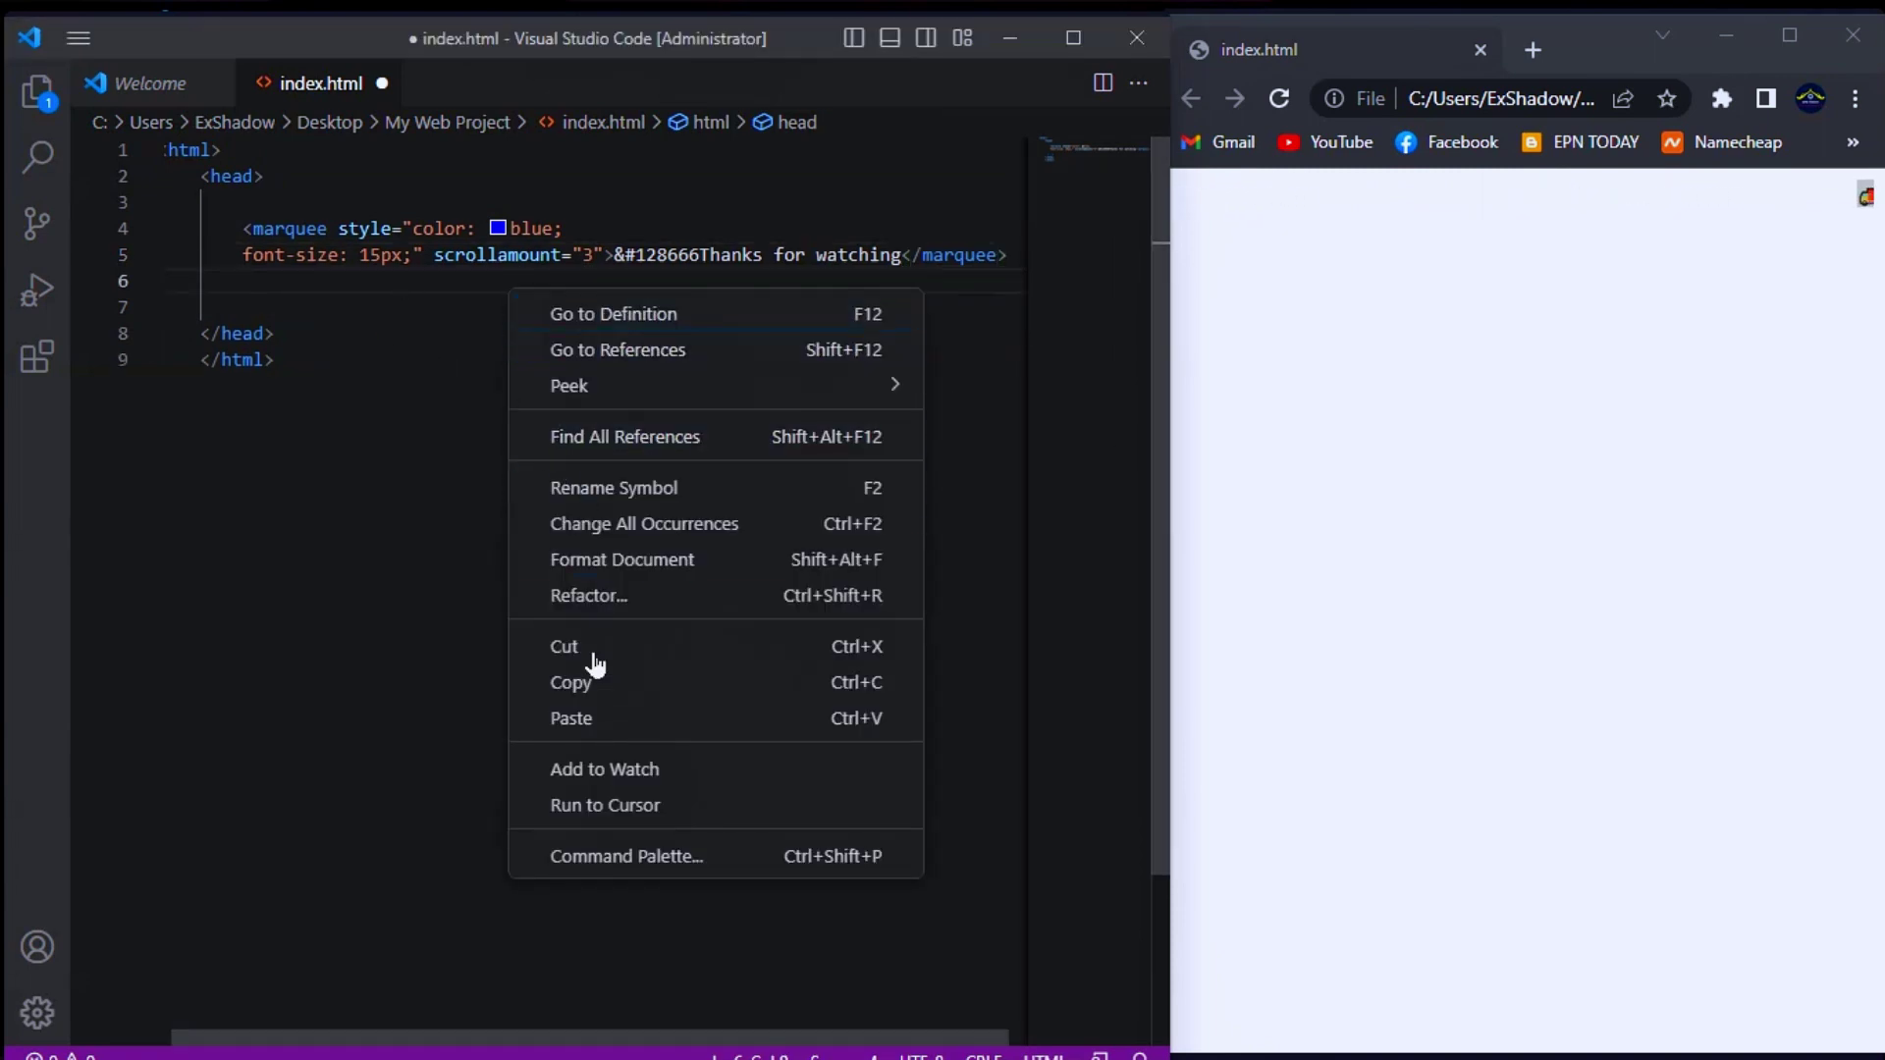
click(594, 716)
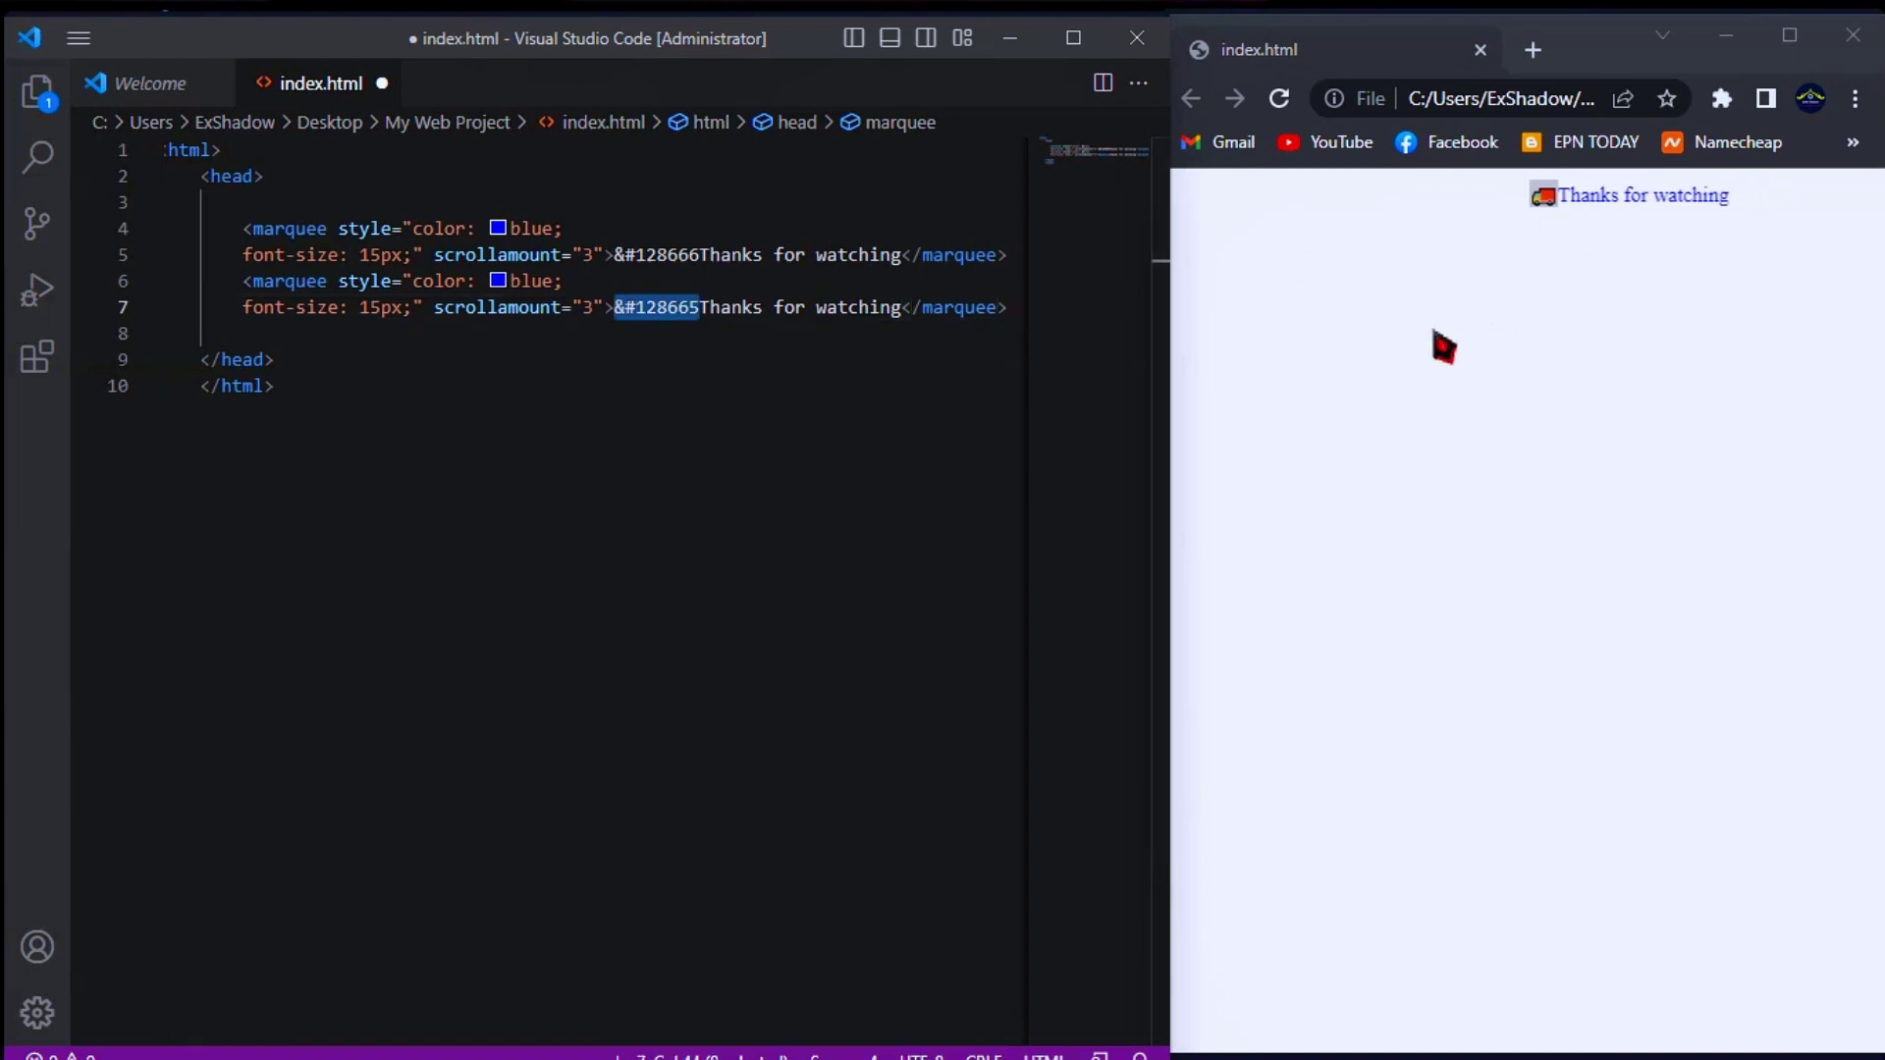
Step: Save index.html, restore the editor beside Chrome, and reload the preview
click(1072, 37)
click(72, 22)
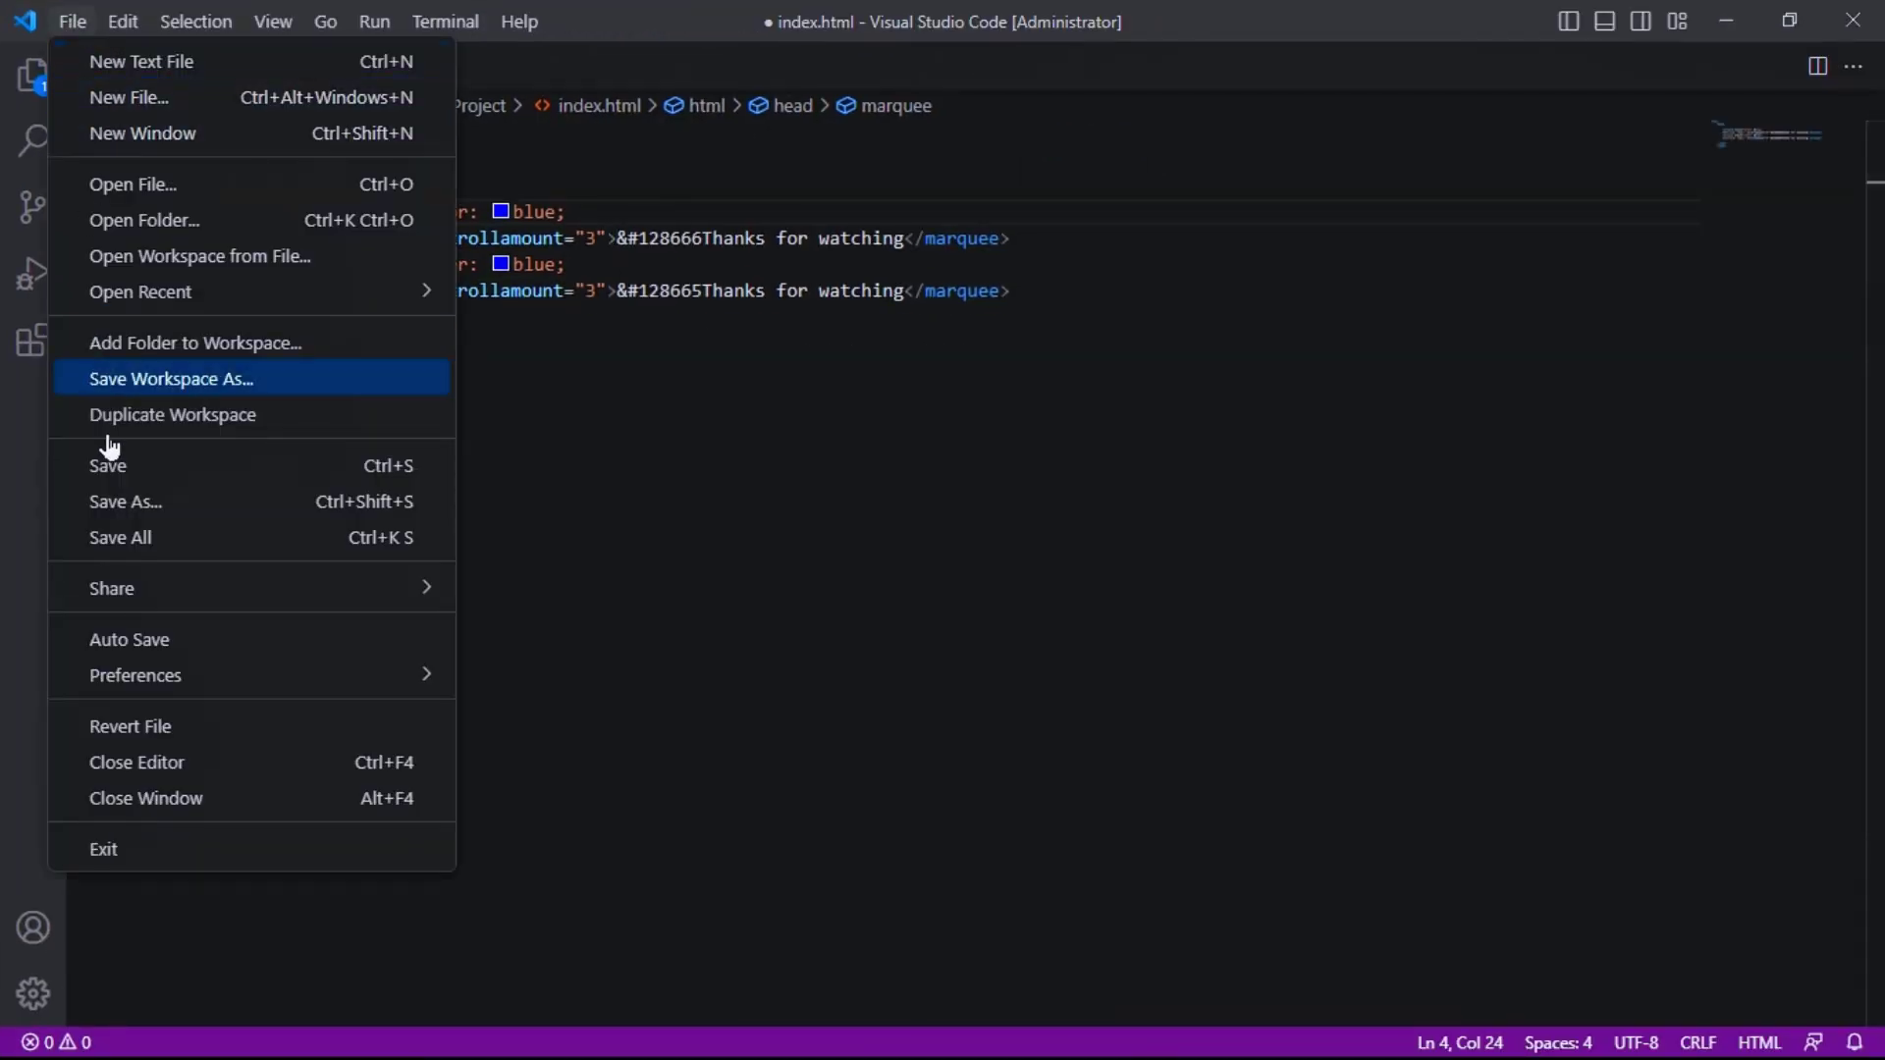
click(146, 468)
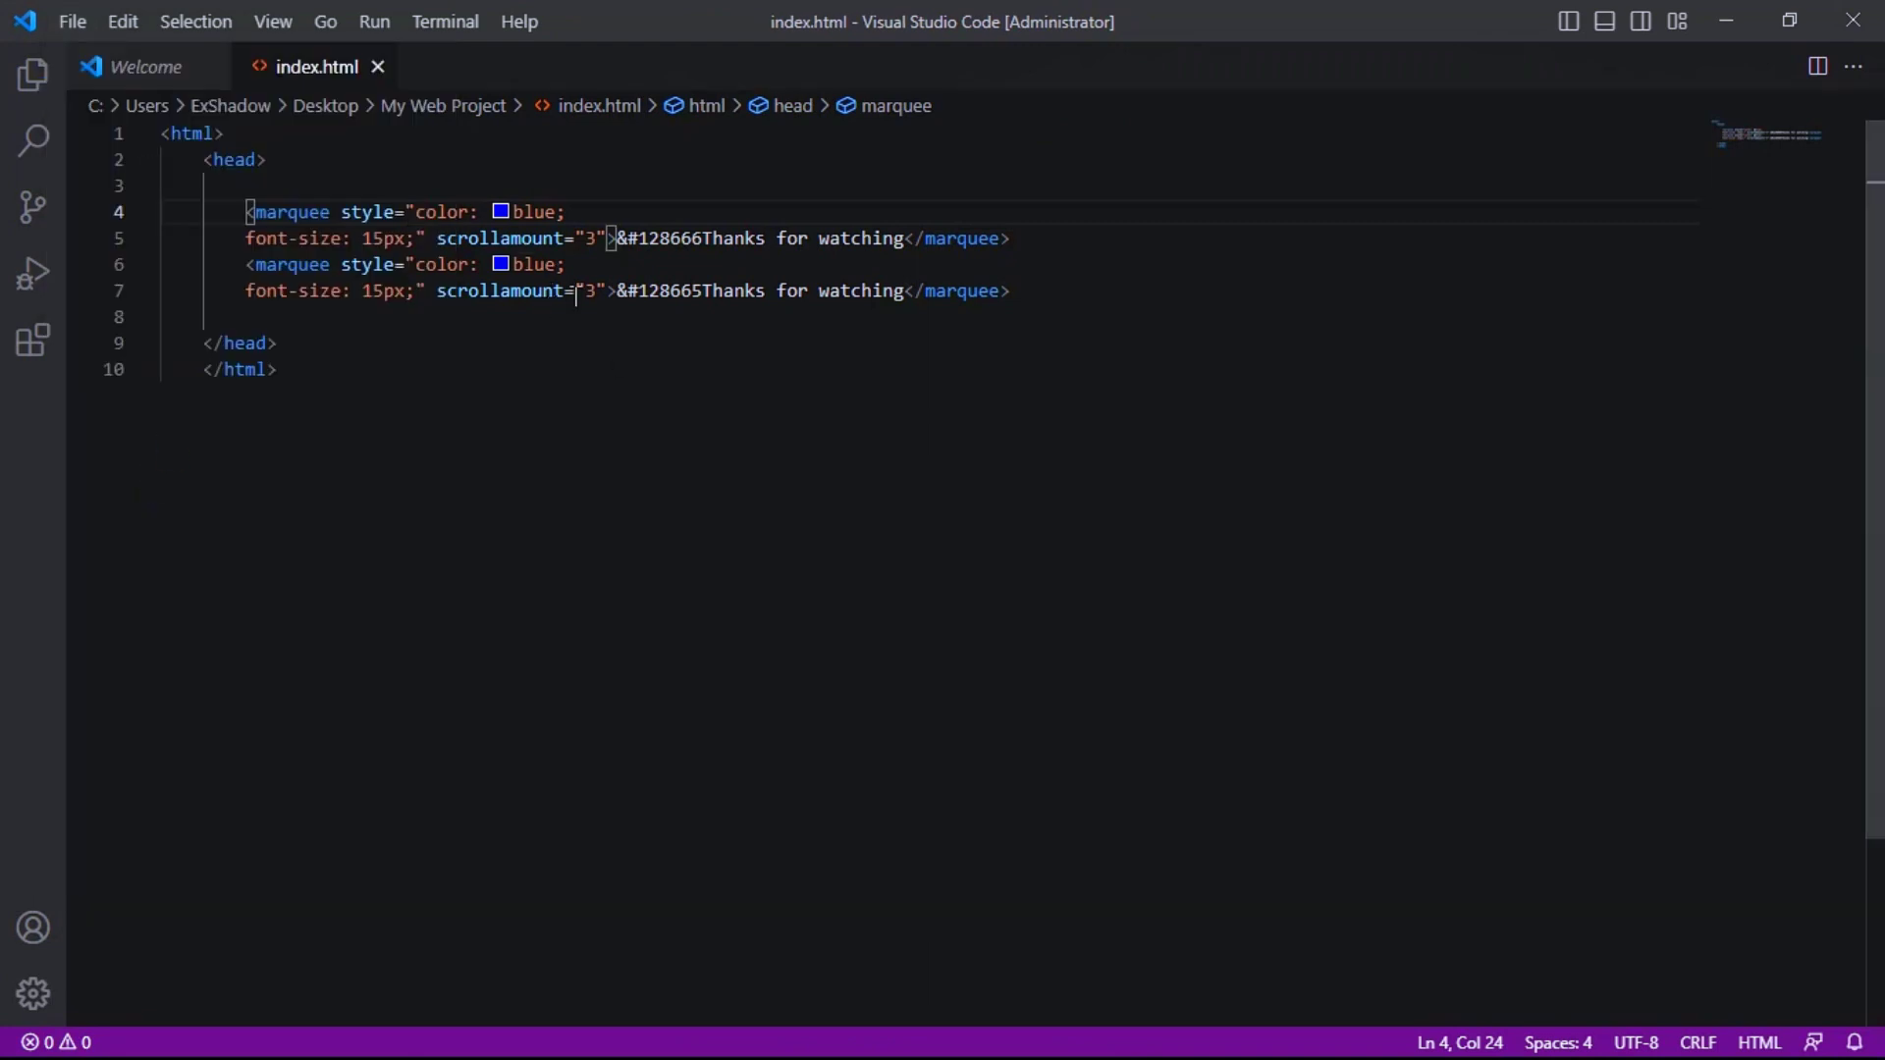
click(1789, 22)
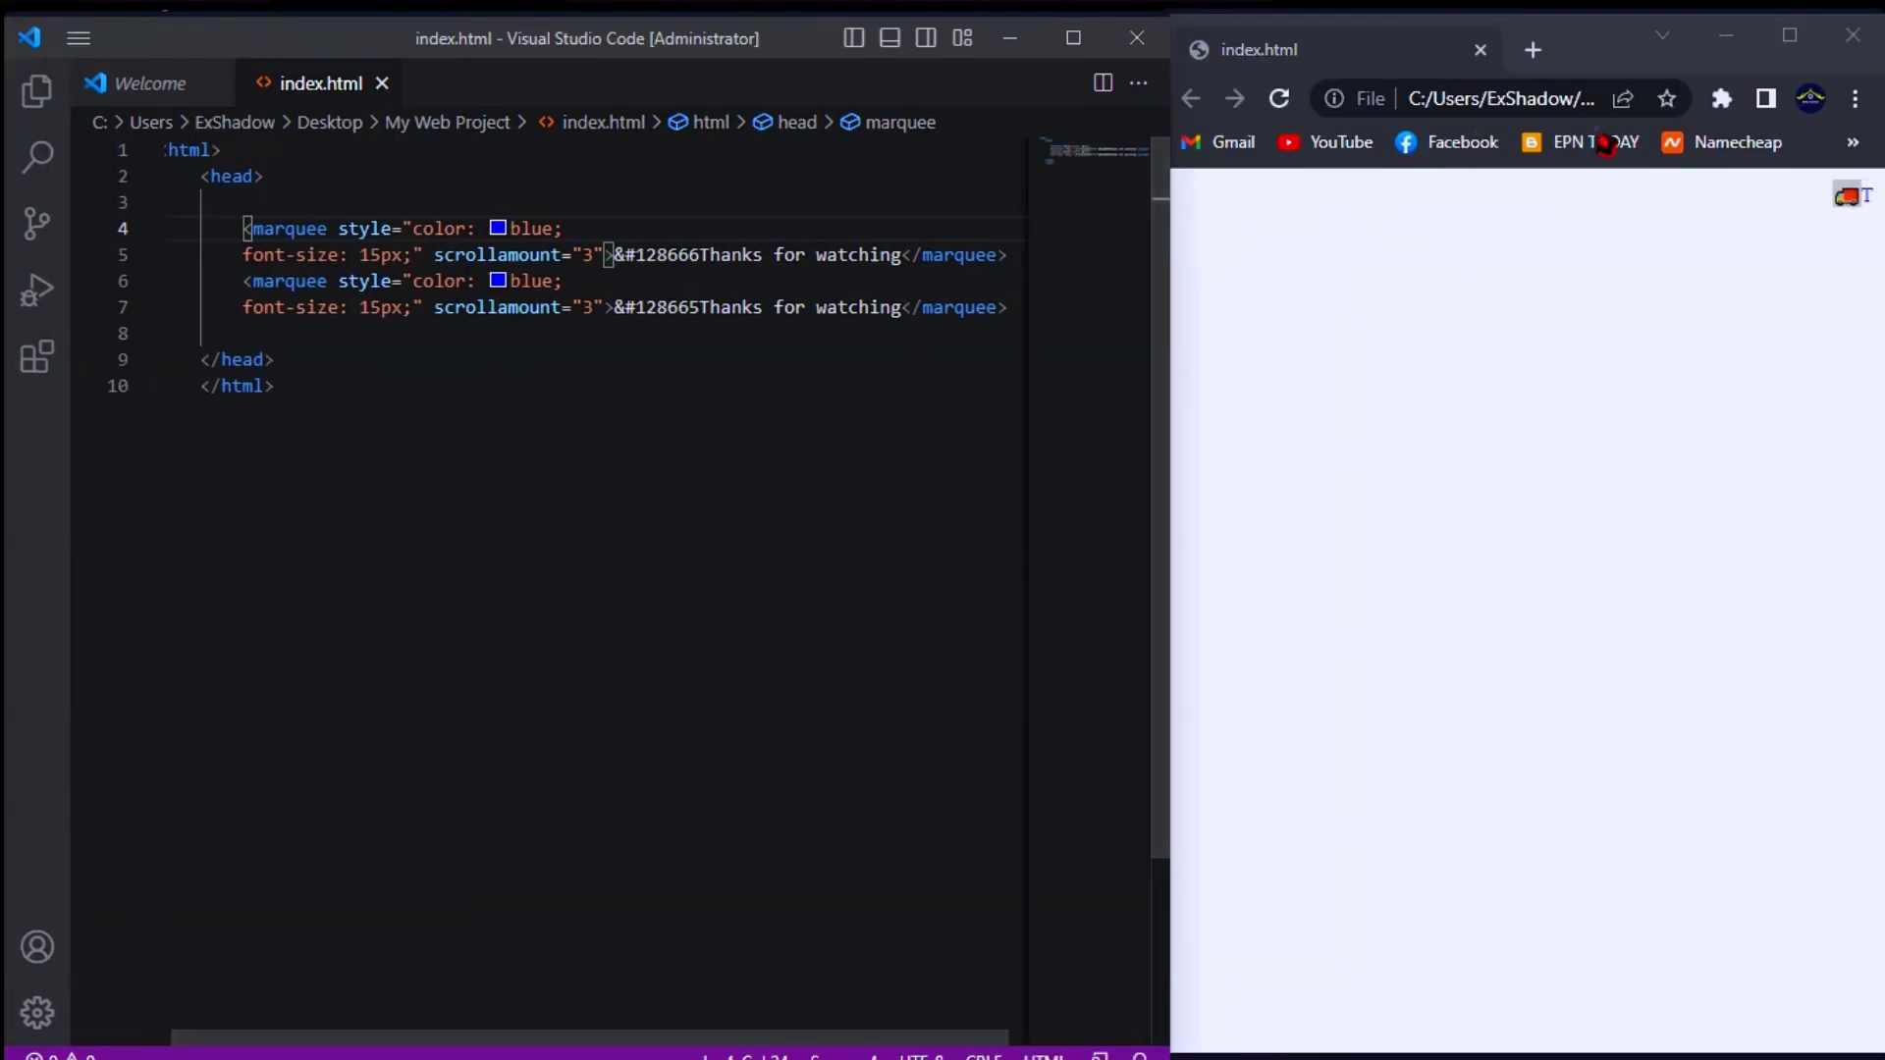
click(1278, 99)
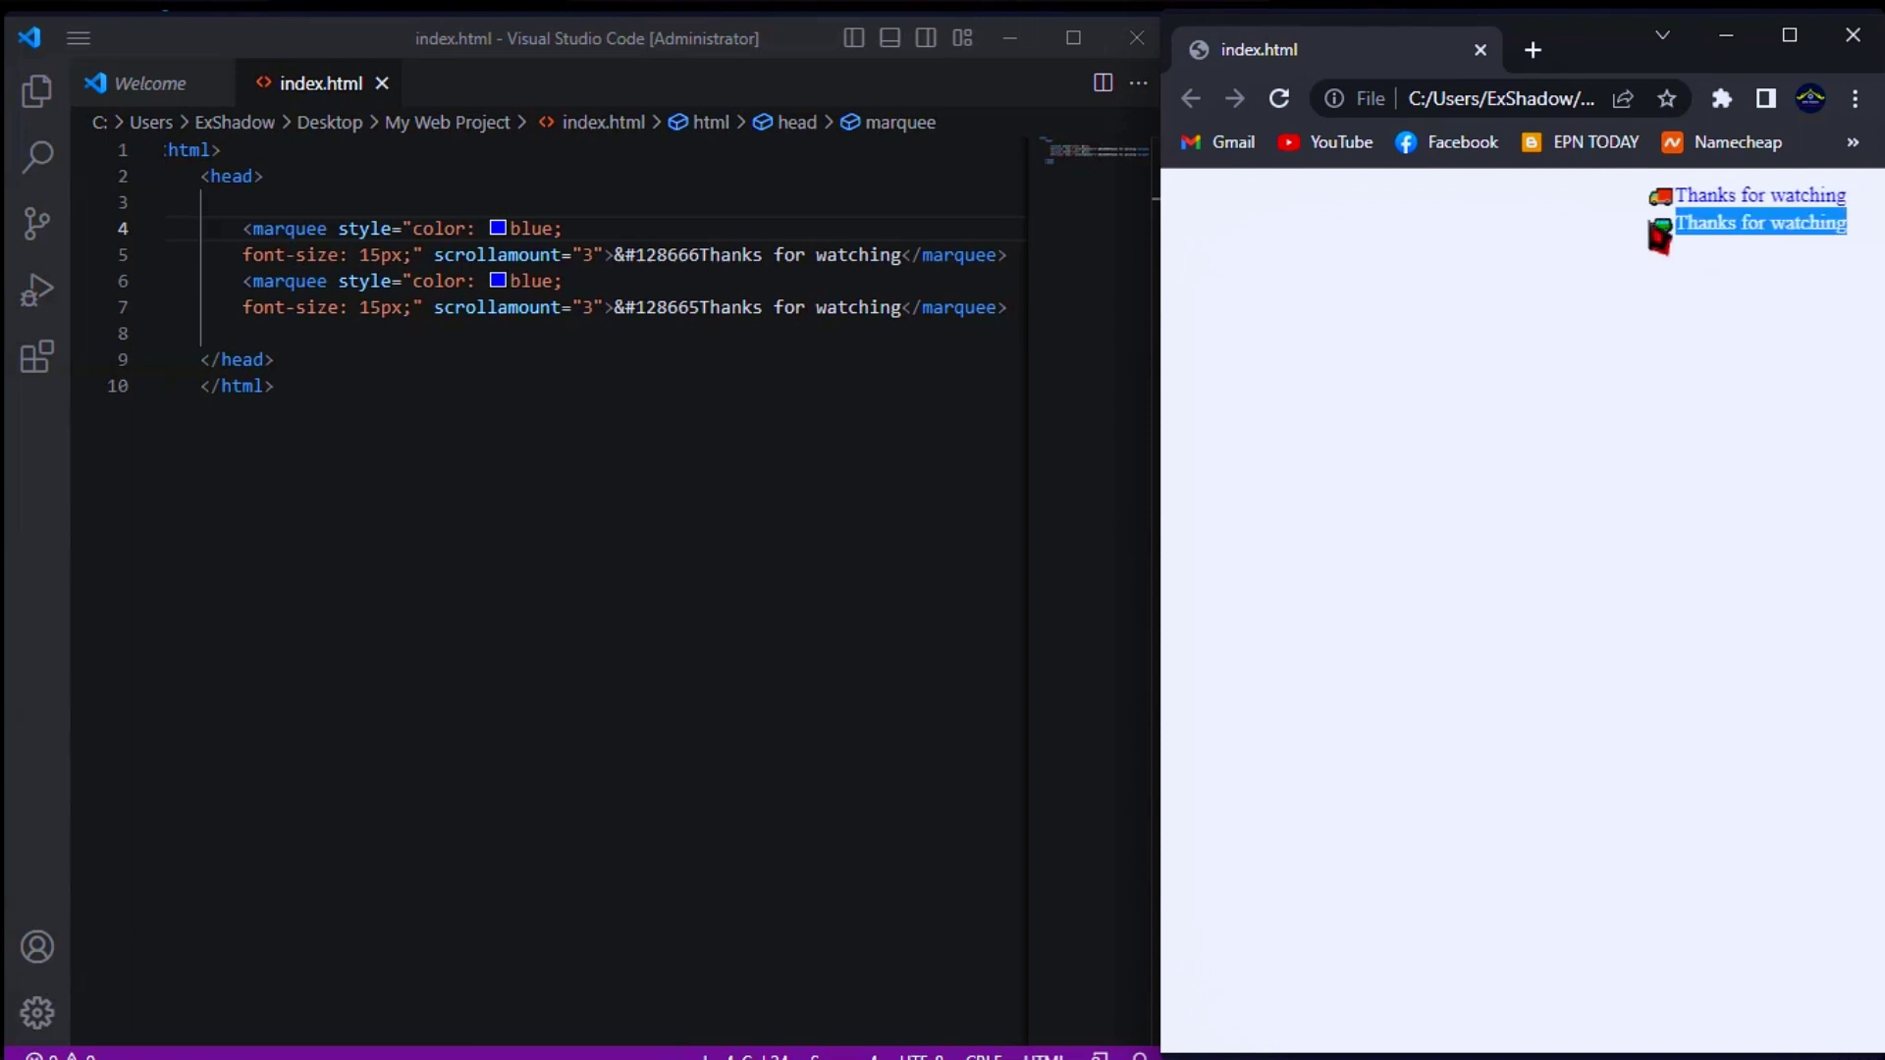
Step: Maximize the editor and paste the third and fourth marquee blocks
click(1074, 37)
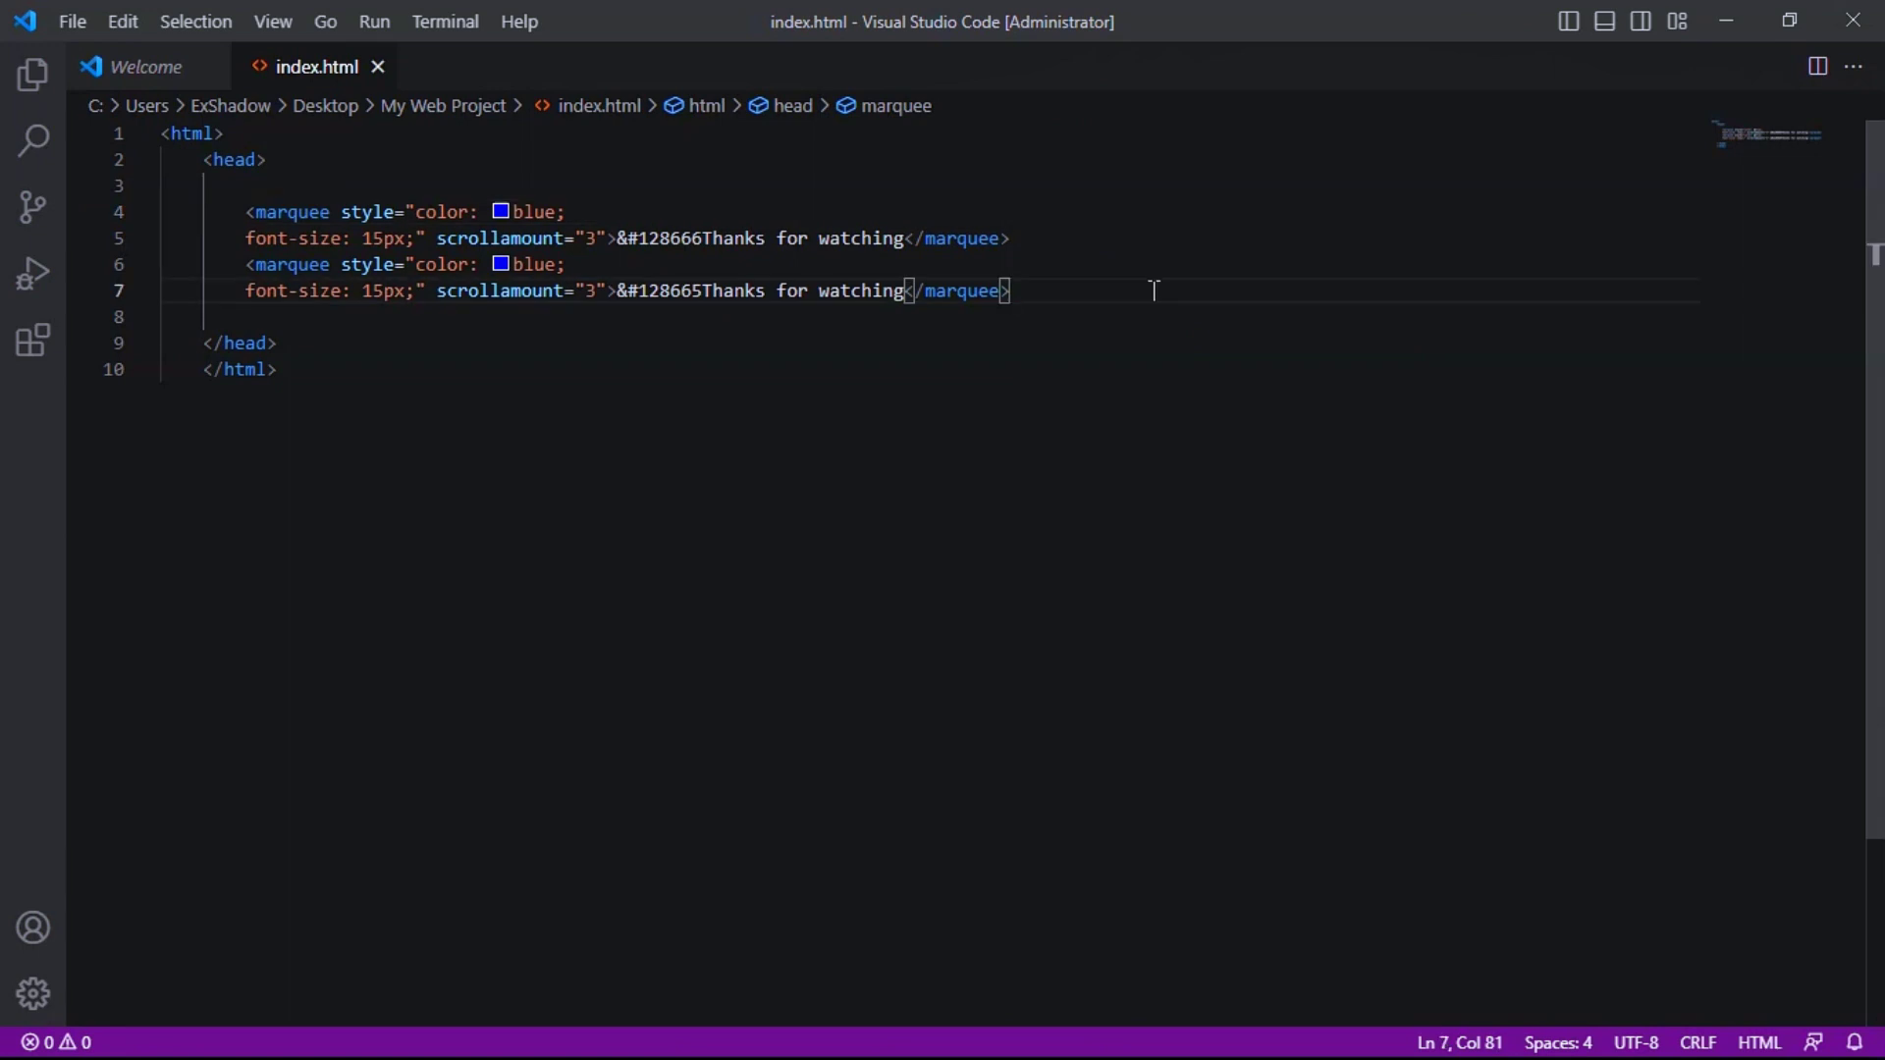
right_click(573, 319)
click(664, 748)
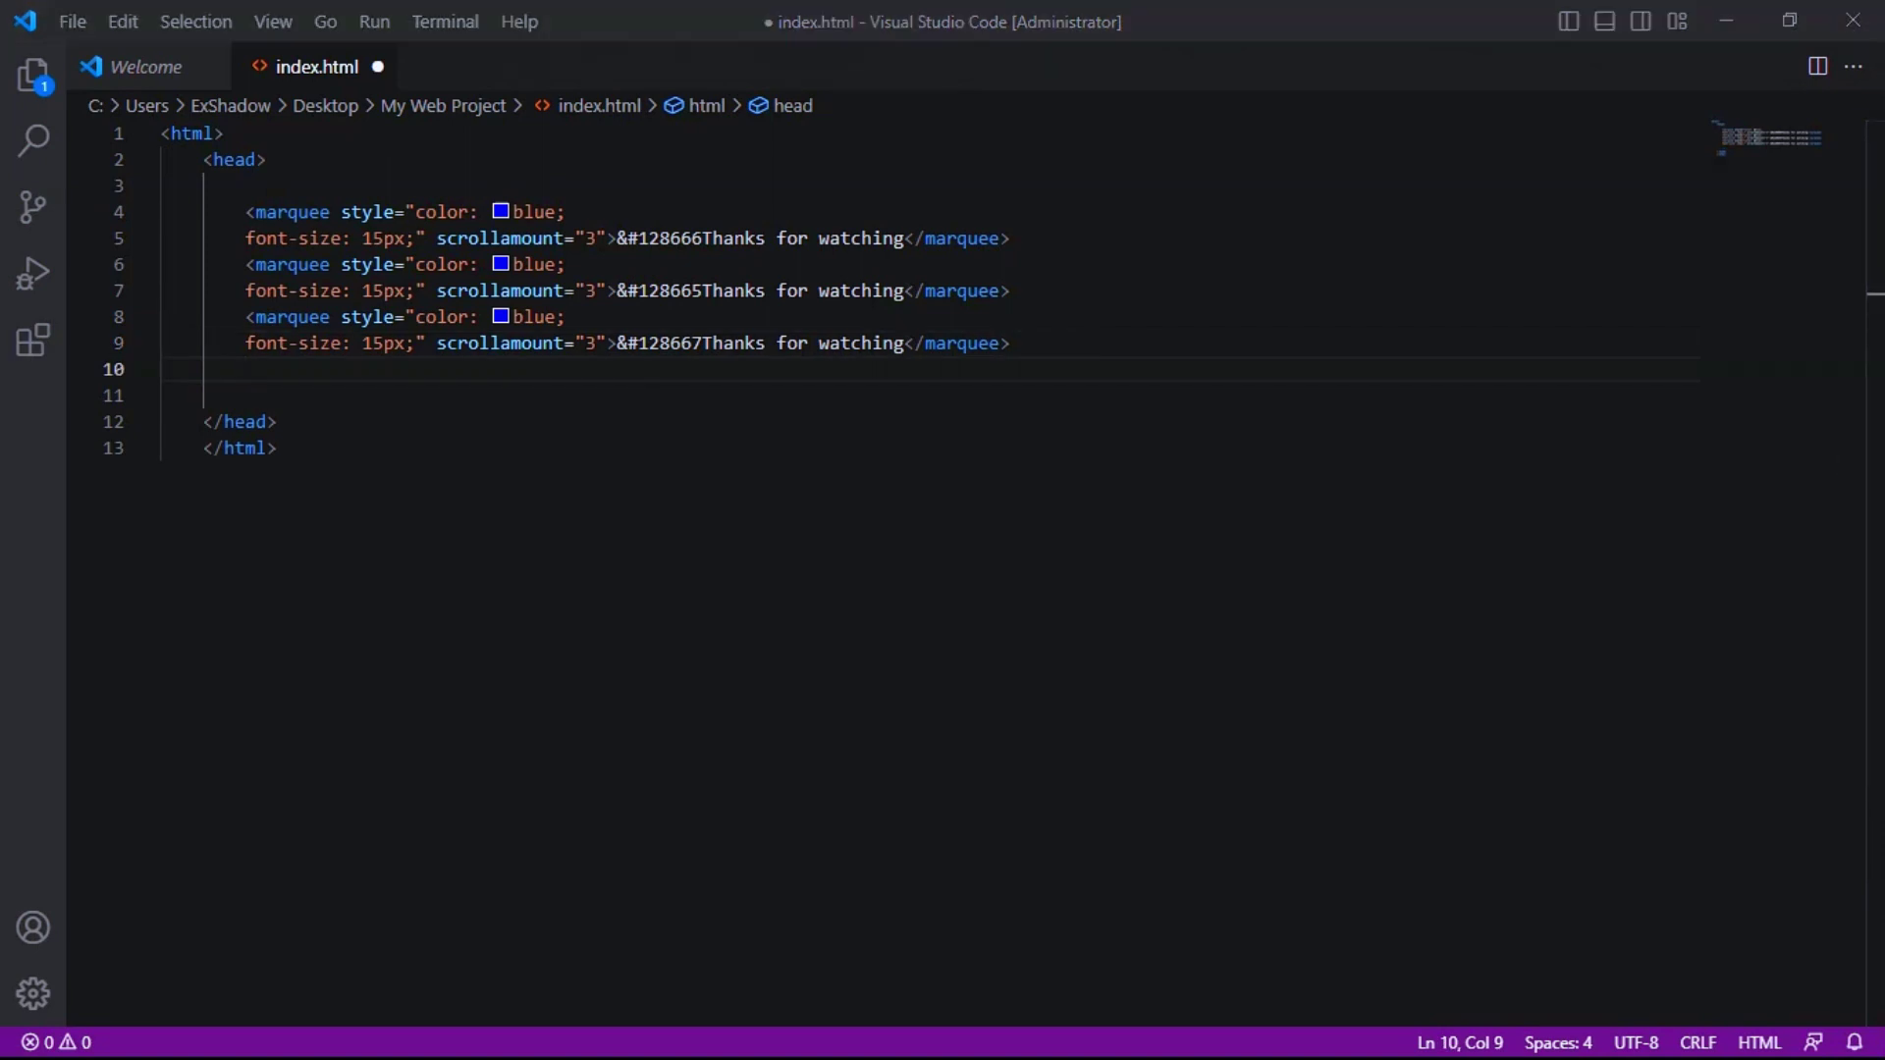
right_click(423, 380)
click(530, 797)
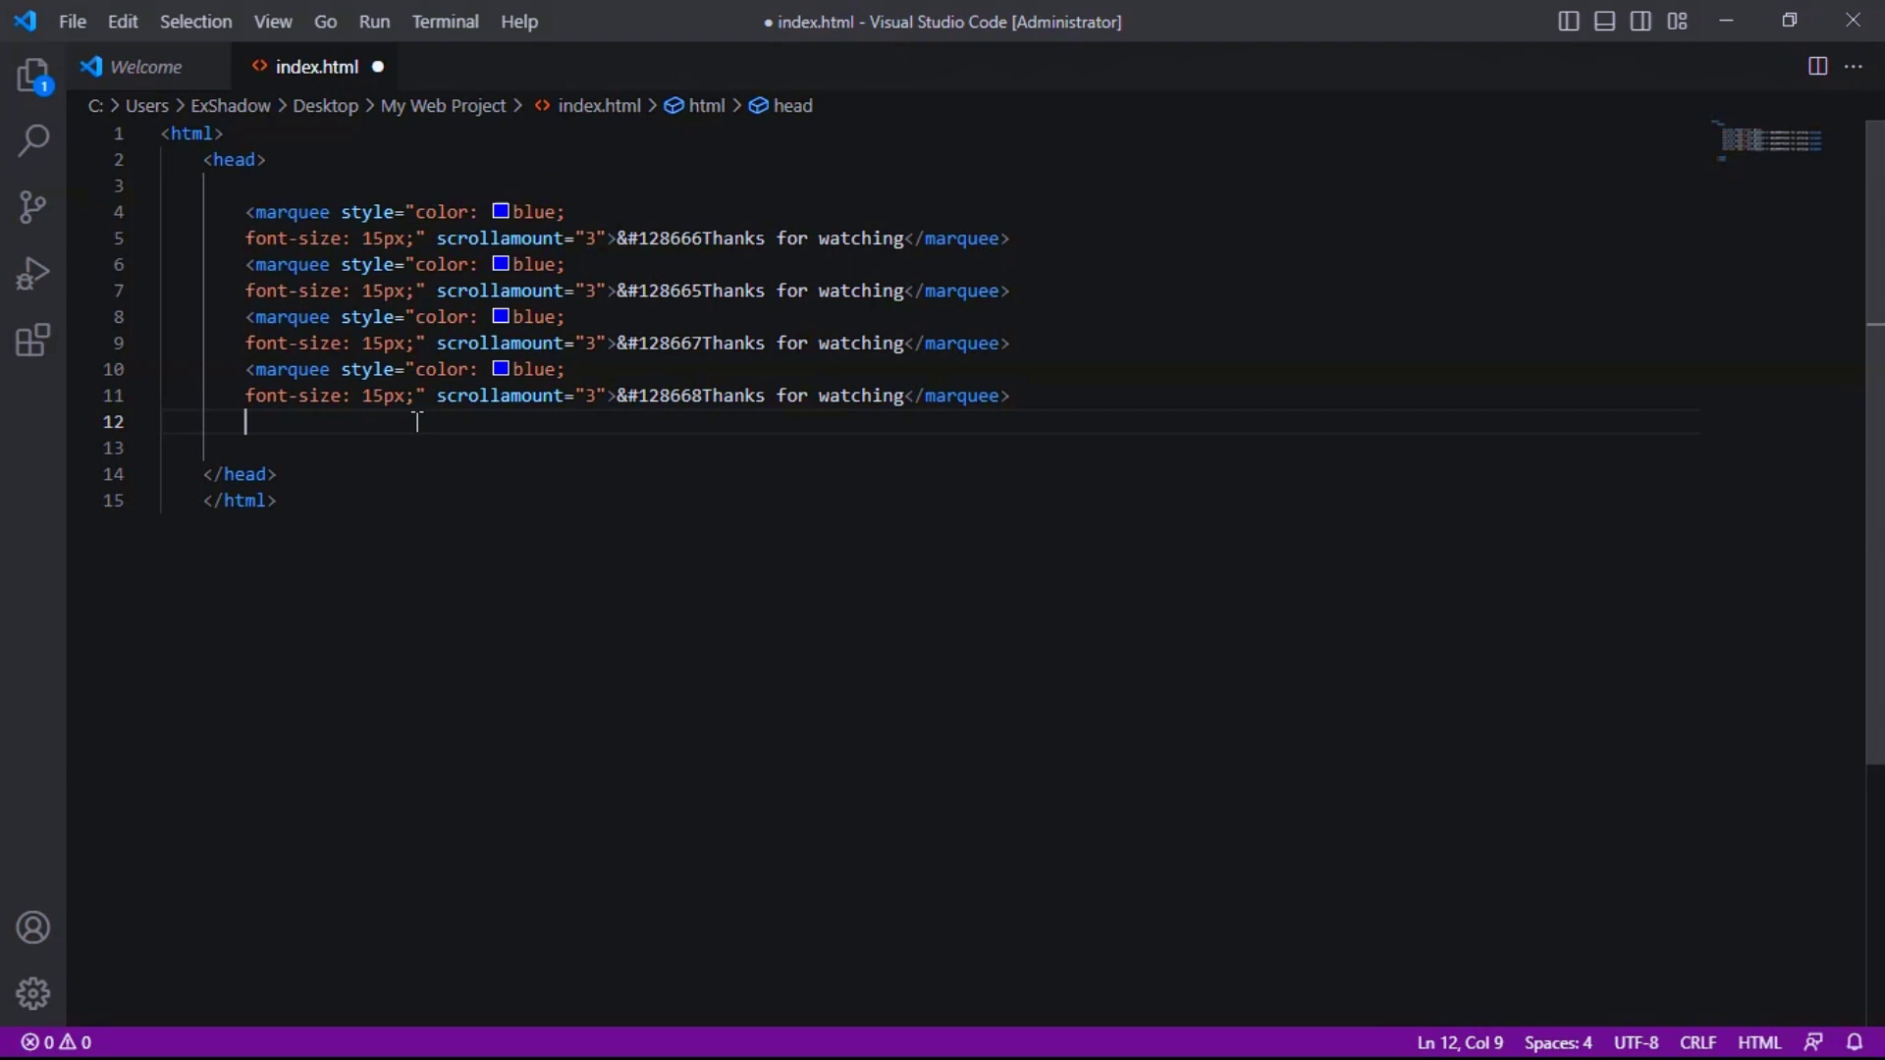
Step: Paste the fifth through ninth marquee blocks and save index.html
text(<marquee style="color: blue;         font-size: 15px;" scrollamount="3">&#128669Thanks for watching</marquee>)
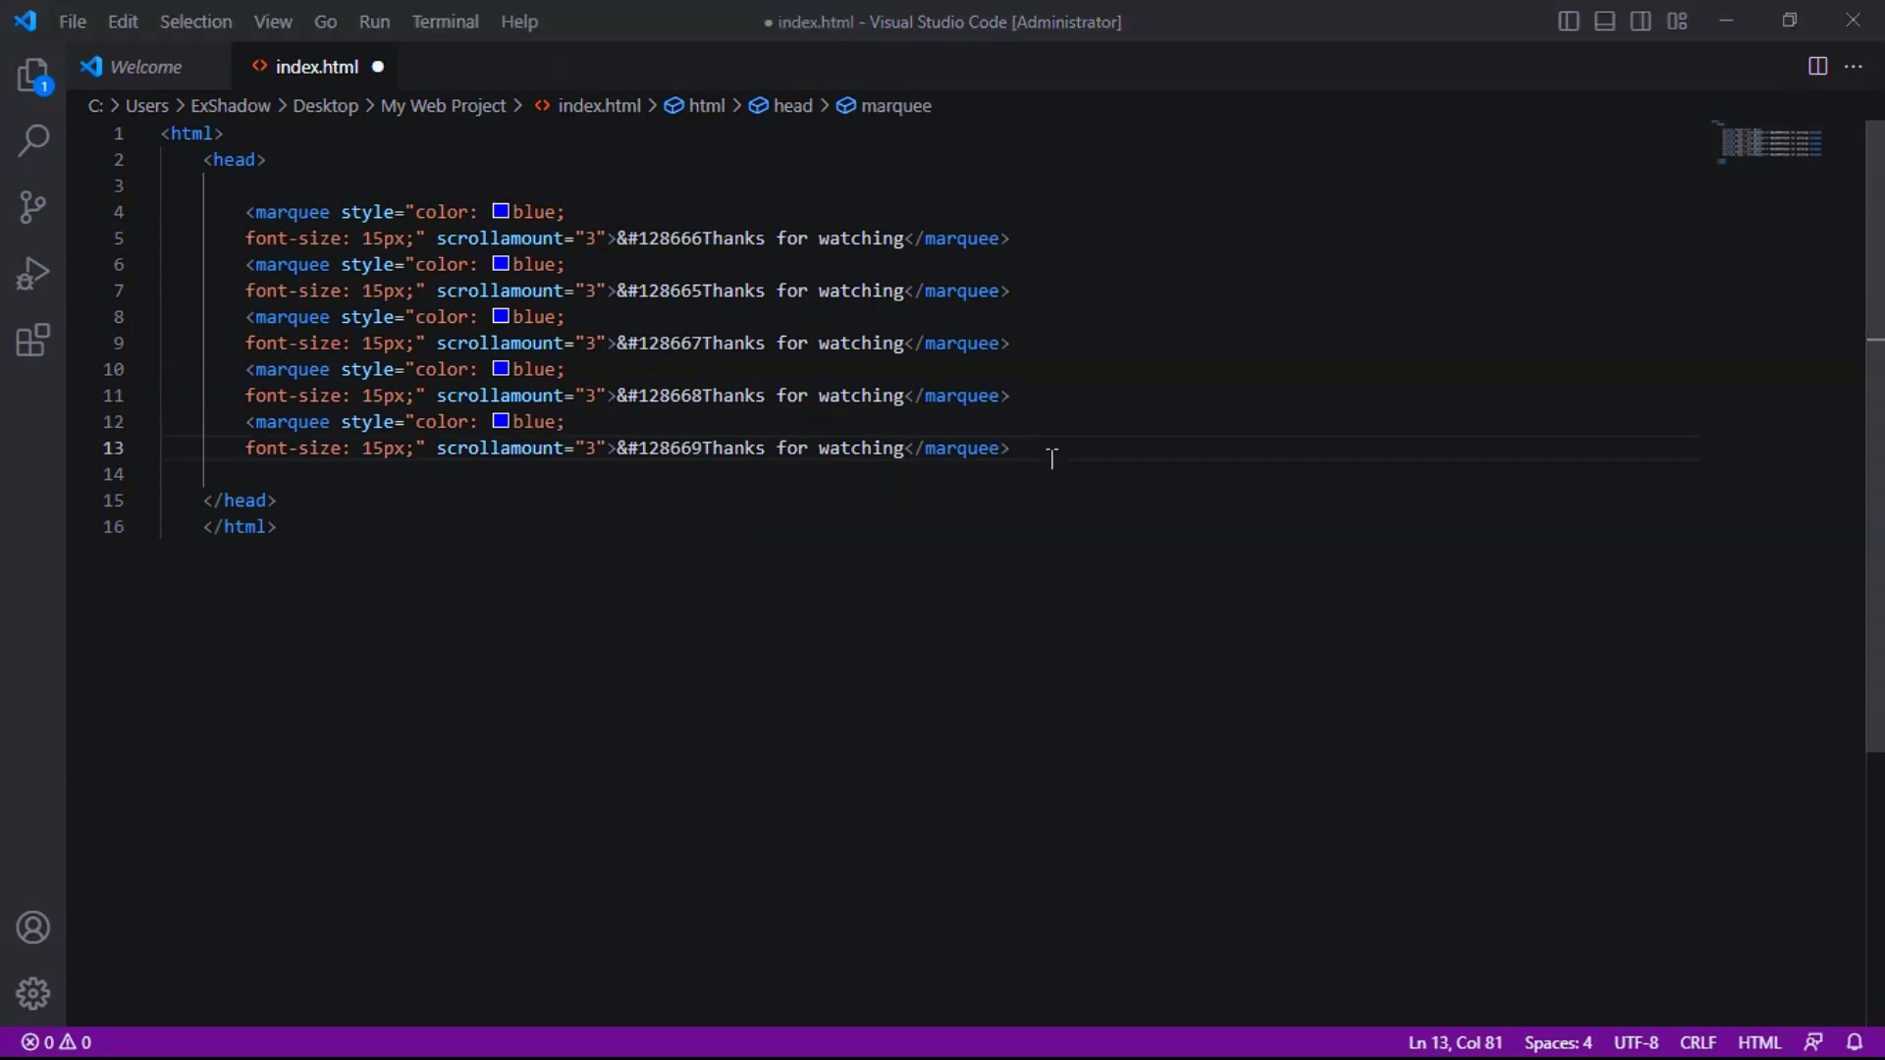
click(1058, 447)
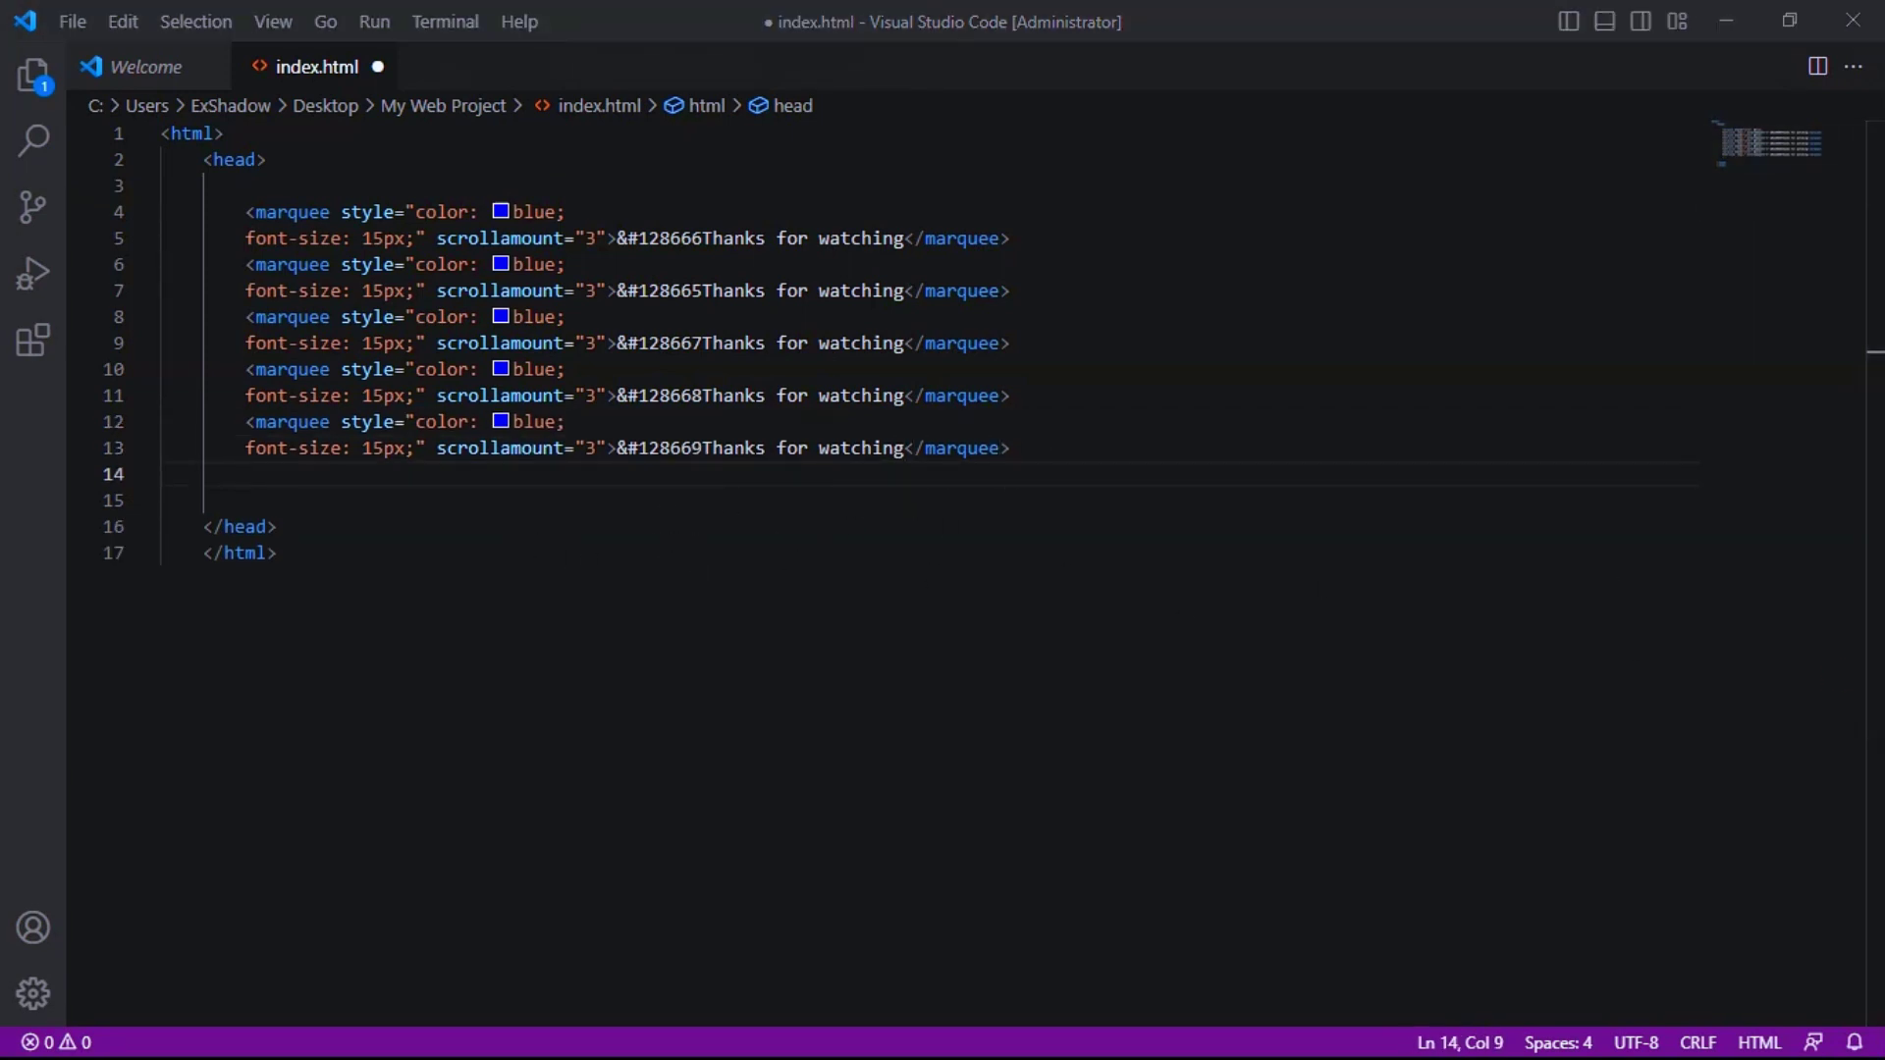
click(496, 474)
text(<marquee style="color: blue;         font-size: 15px;" scrollamount="3">&#128690Thanks for watching</marquee>)
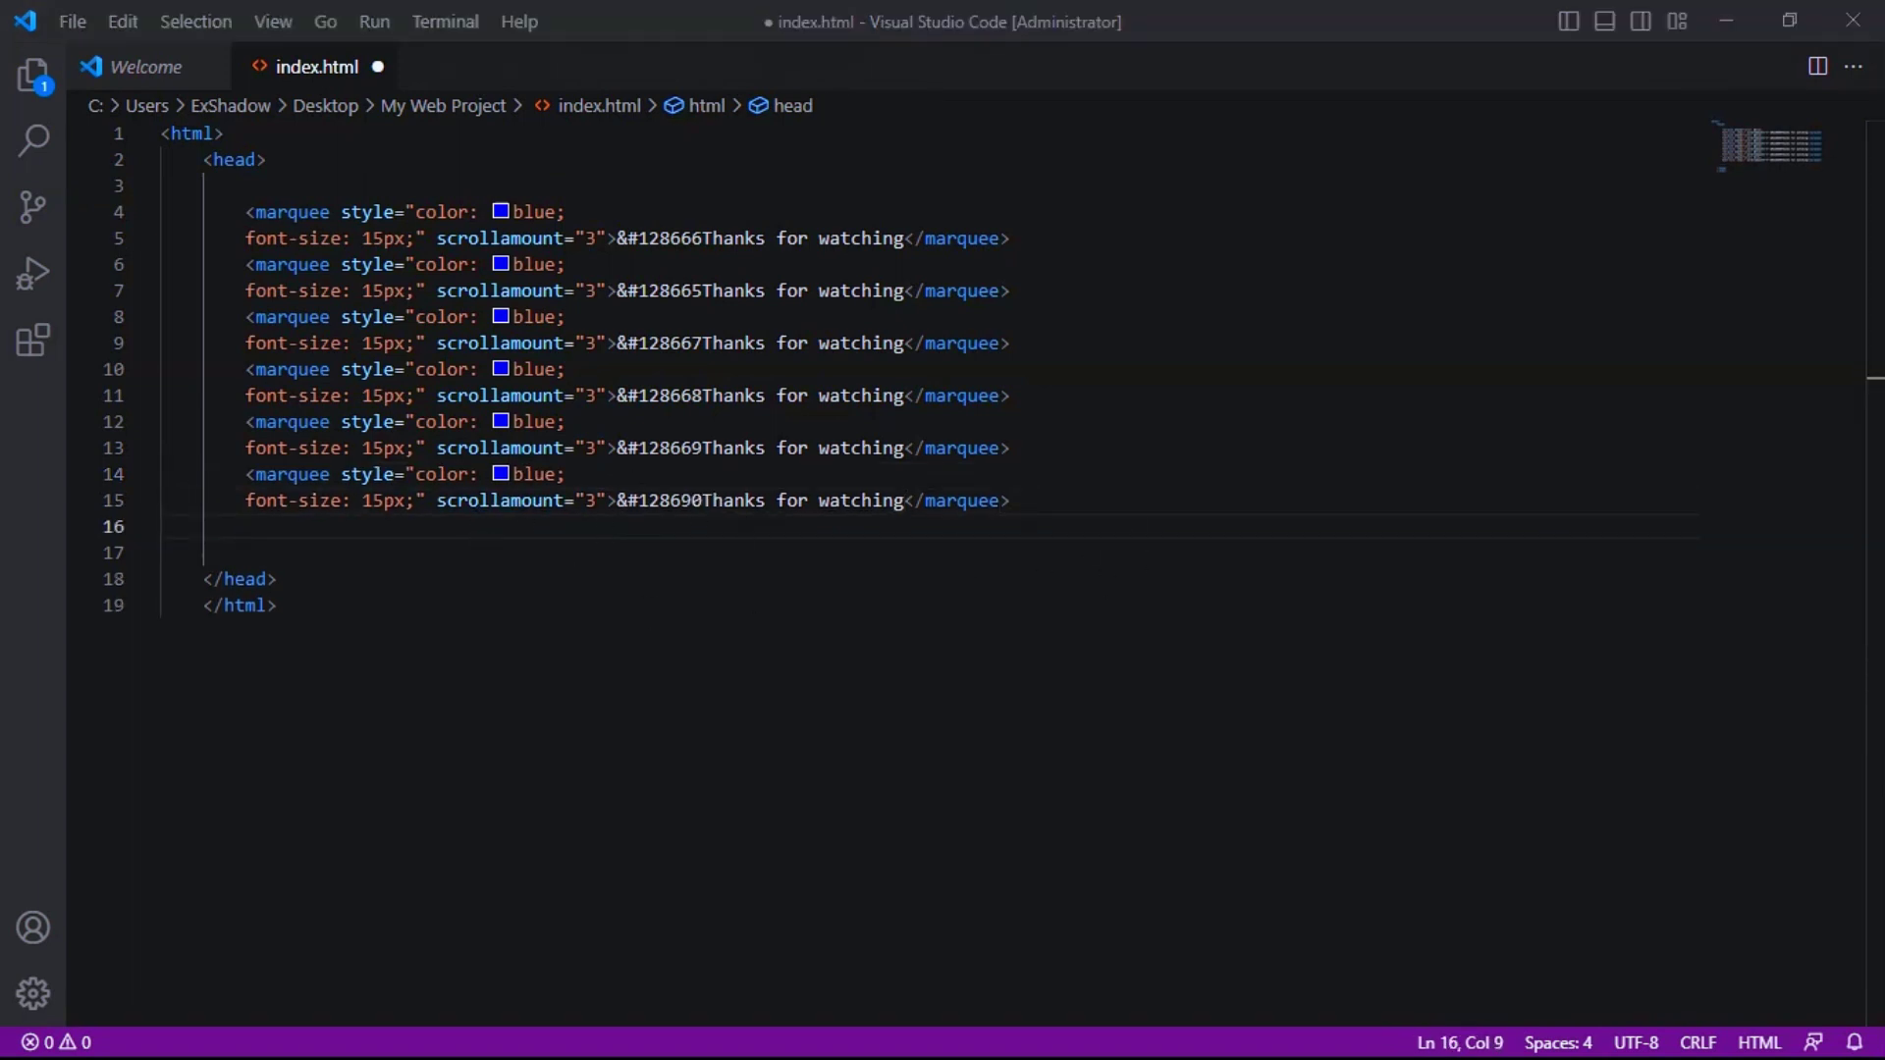
text(<marquee style="color: blue;         font-size: 15px;" scrollamount="3">&#128692Thanks for watching</marquee>)
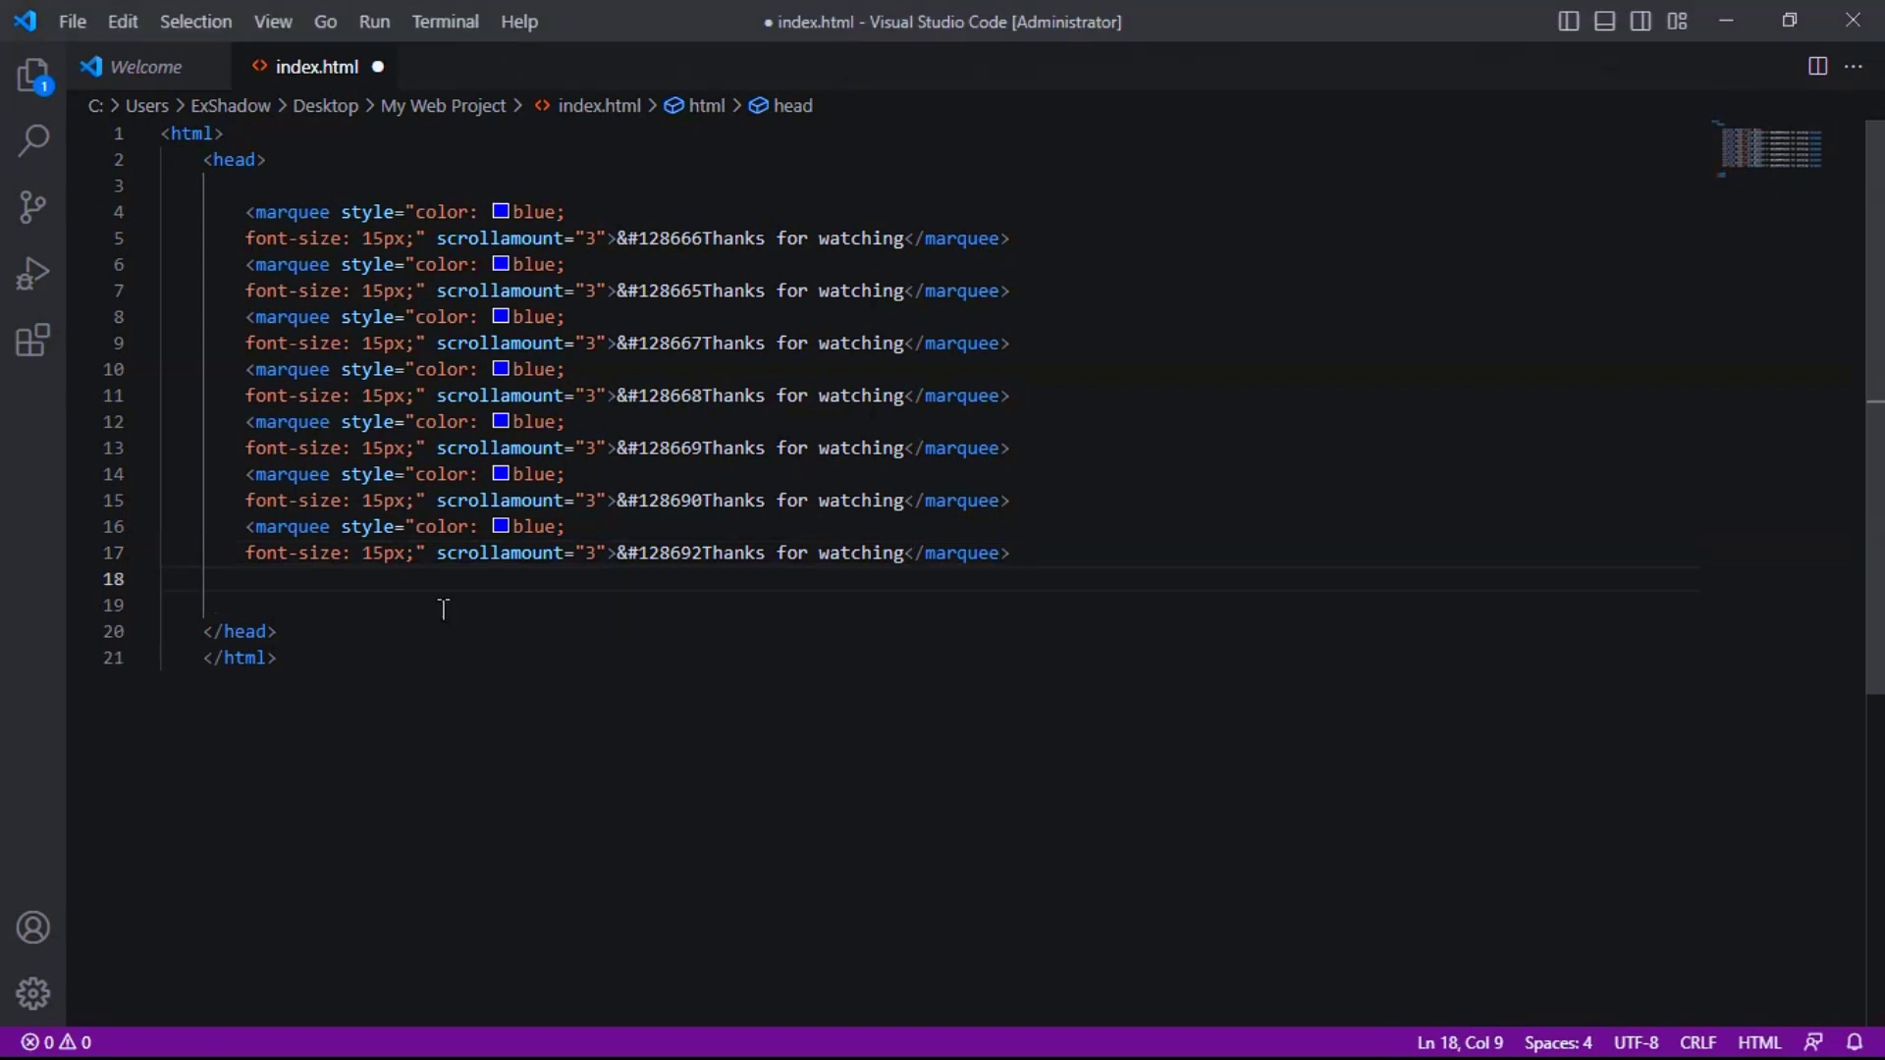
text(<marquee style="color: blue;         font-size: 15px;" scrollamount="3">&#128661Thanks for watching</marquee>)
click(1095, 603)
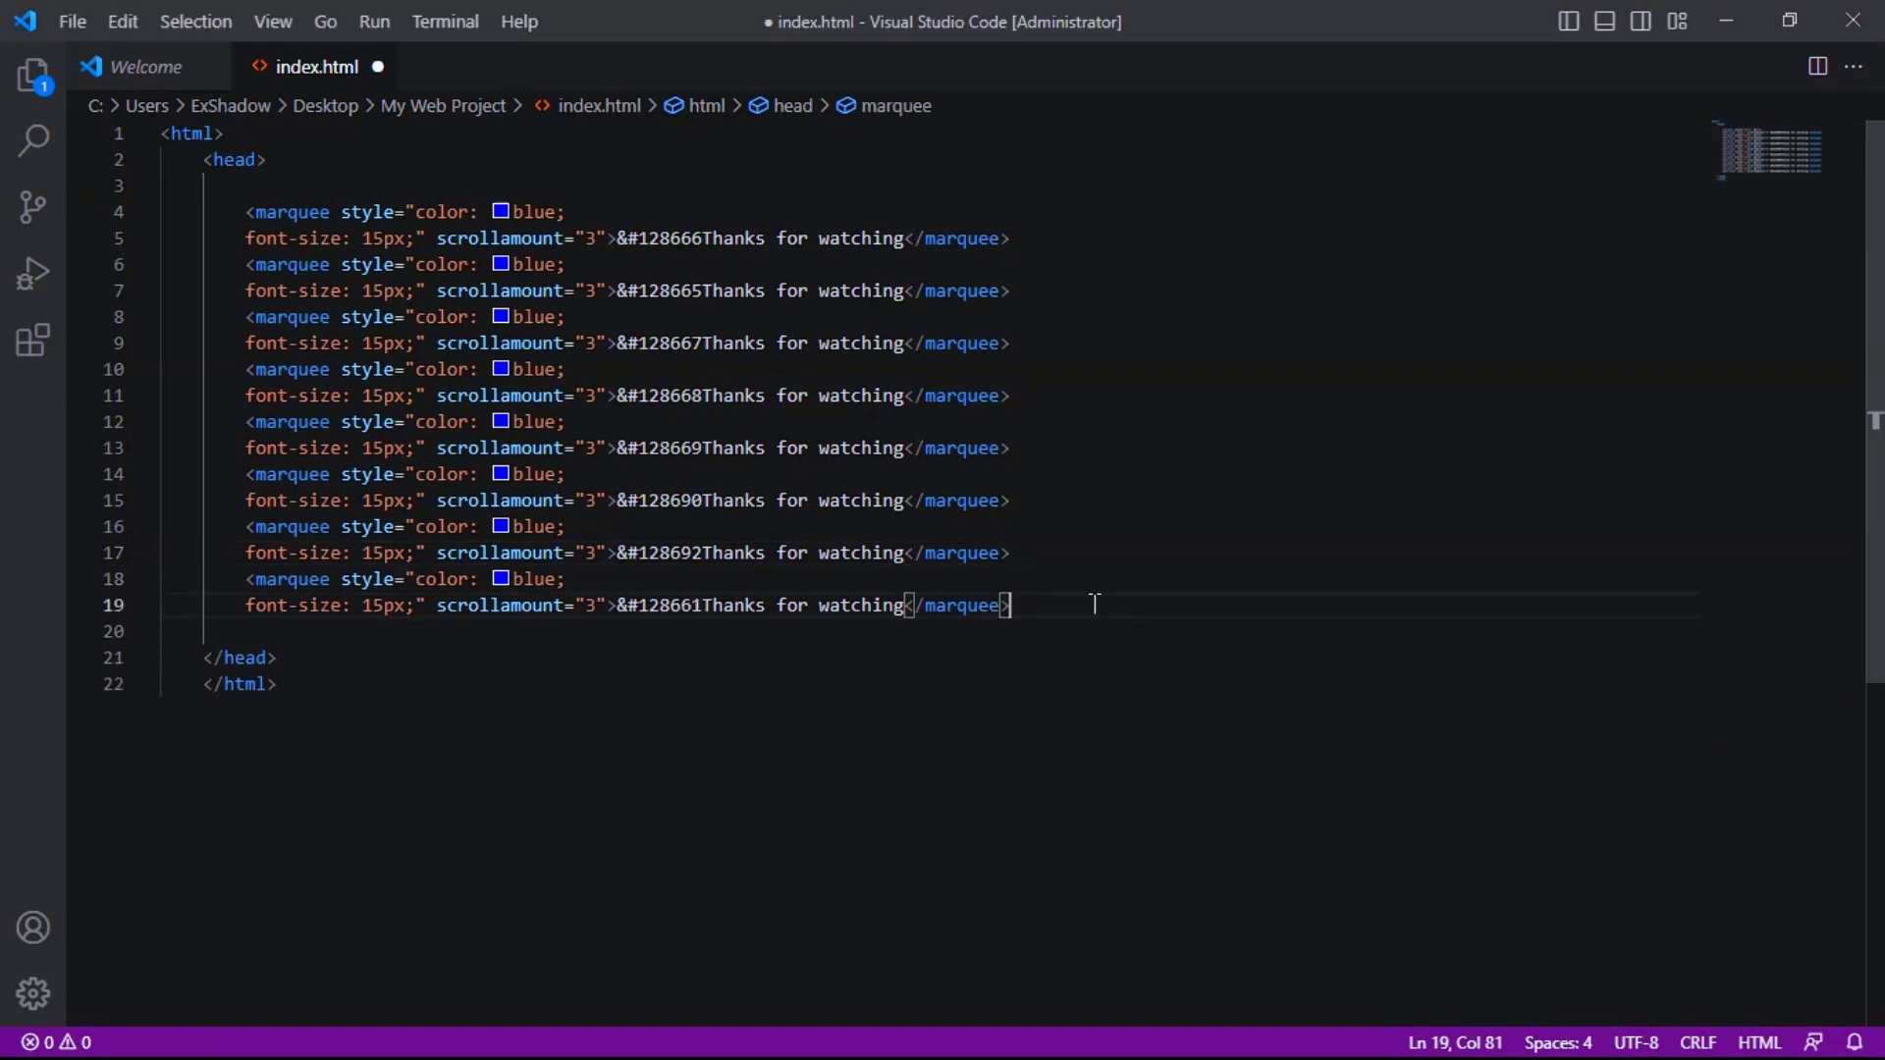
text(<marquee style="color: blue;         font-size: 15px;" scrollamount="3">&#128663Thanks for watching</marquee>)
key(ctrl+s)
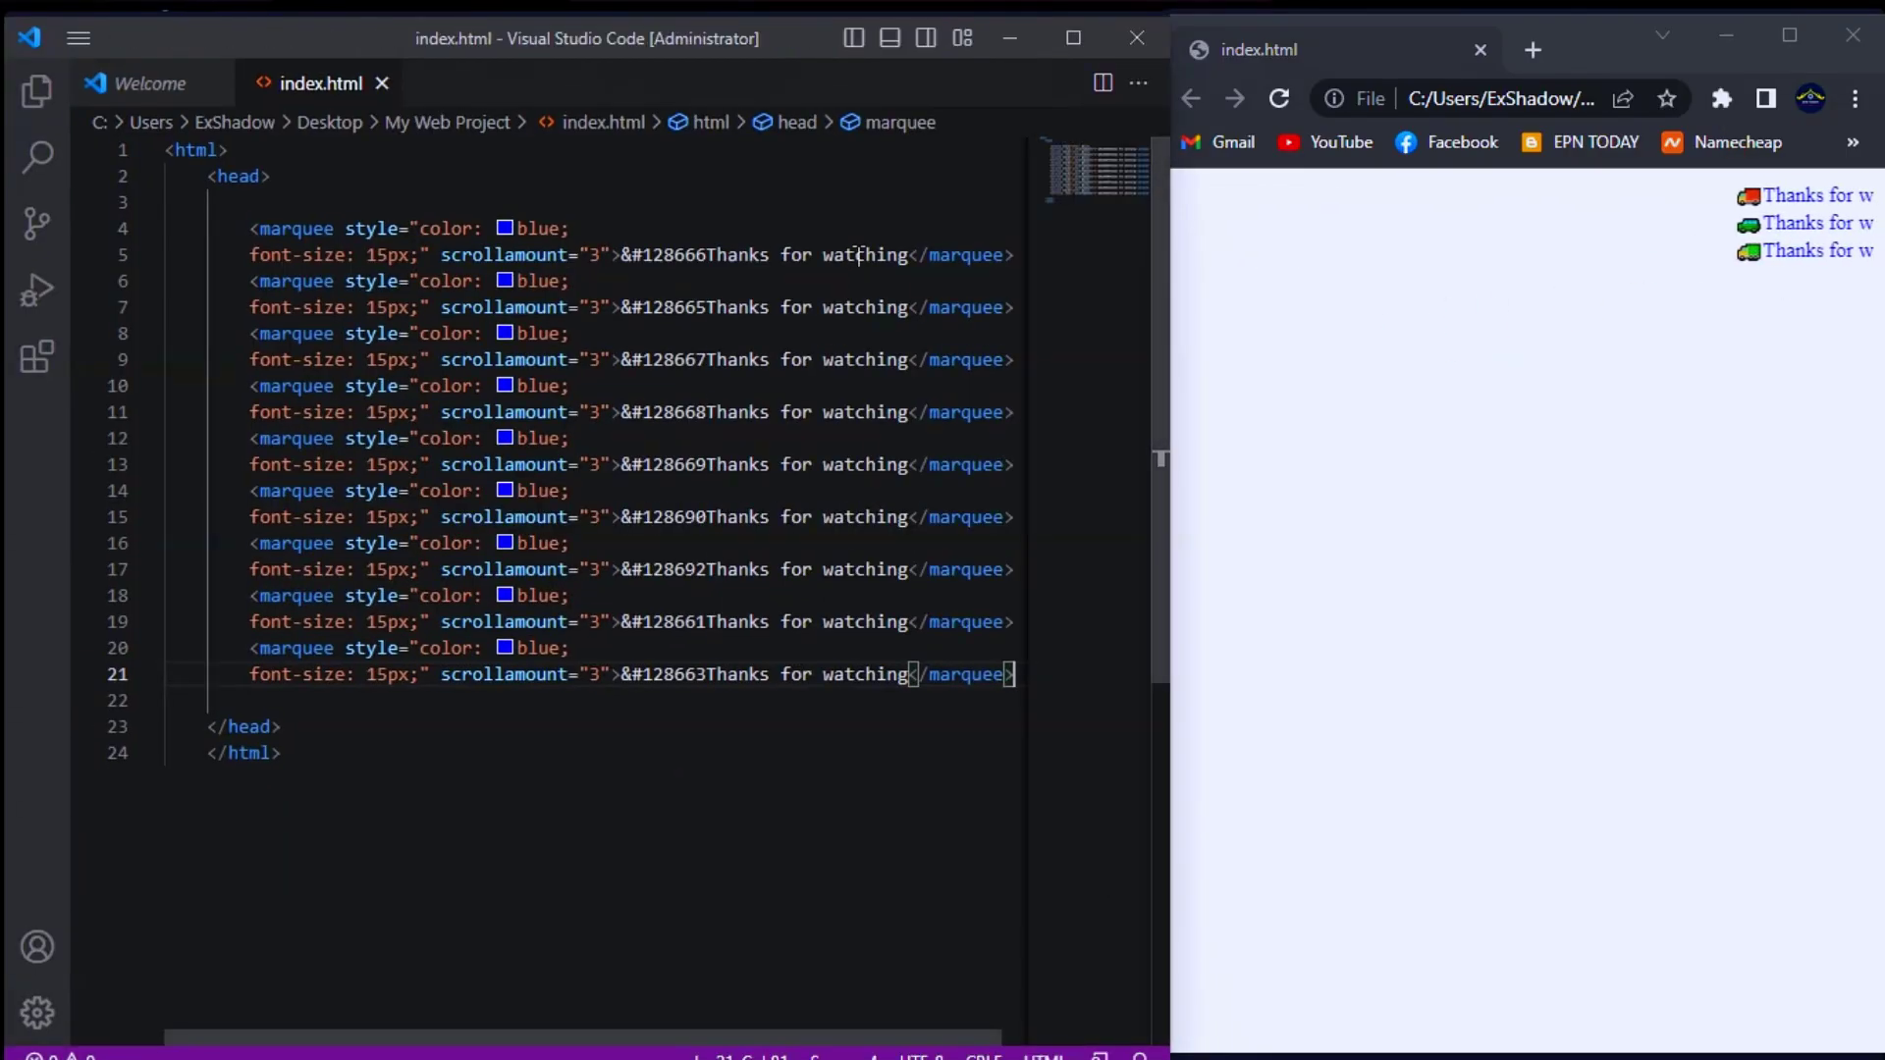
Step: Check the emoji codes on lines 5, 9 and 21 and reload the Chrome preview
click(900, 255)
click(664, 359)
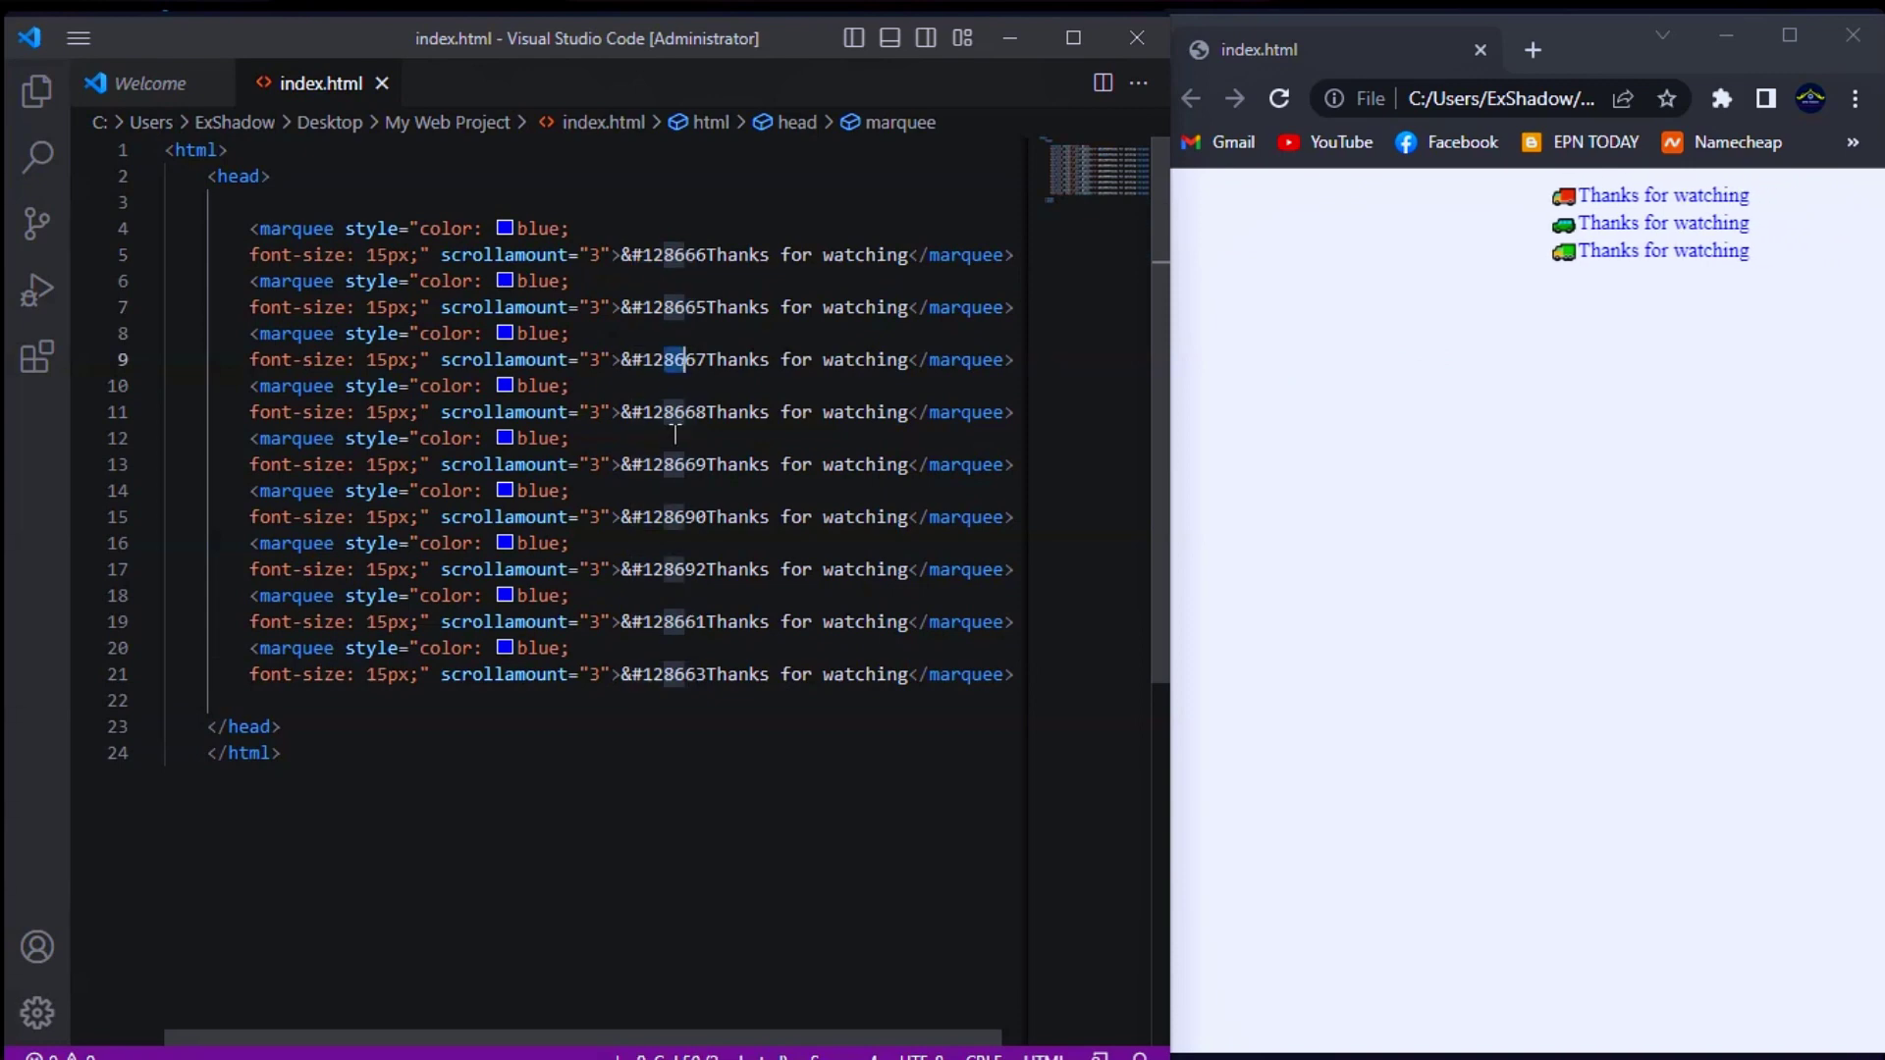
click(708, 675)
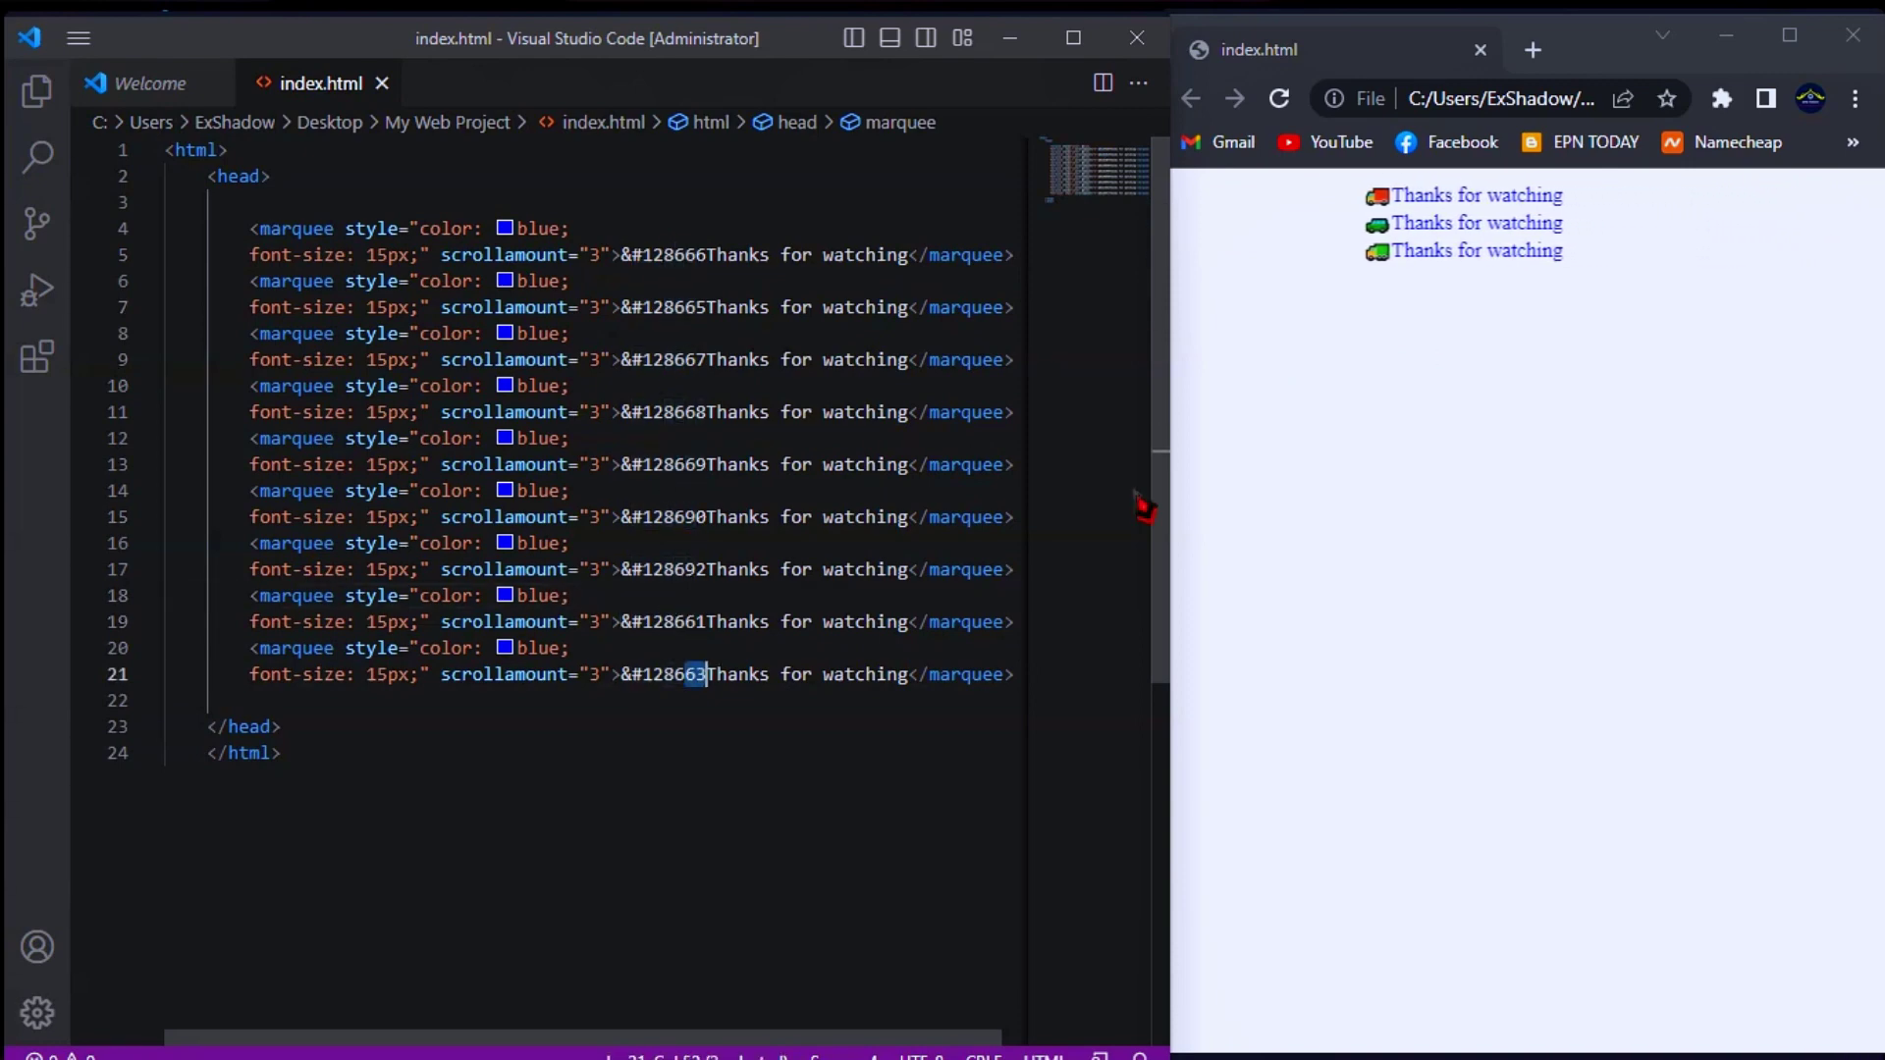
click(1279, 99)
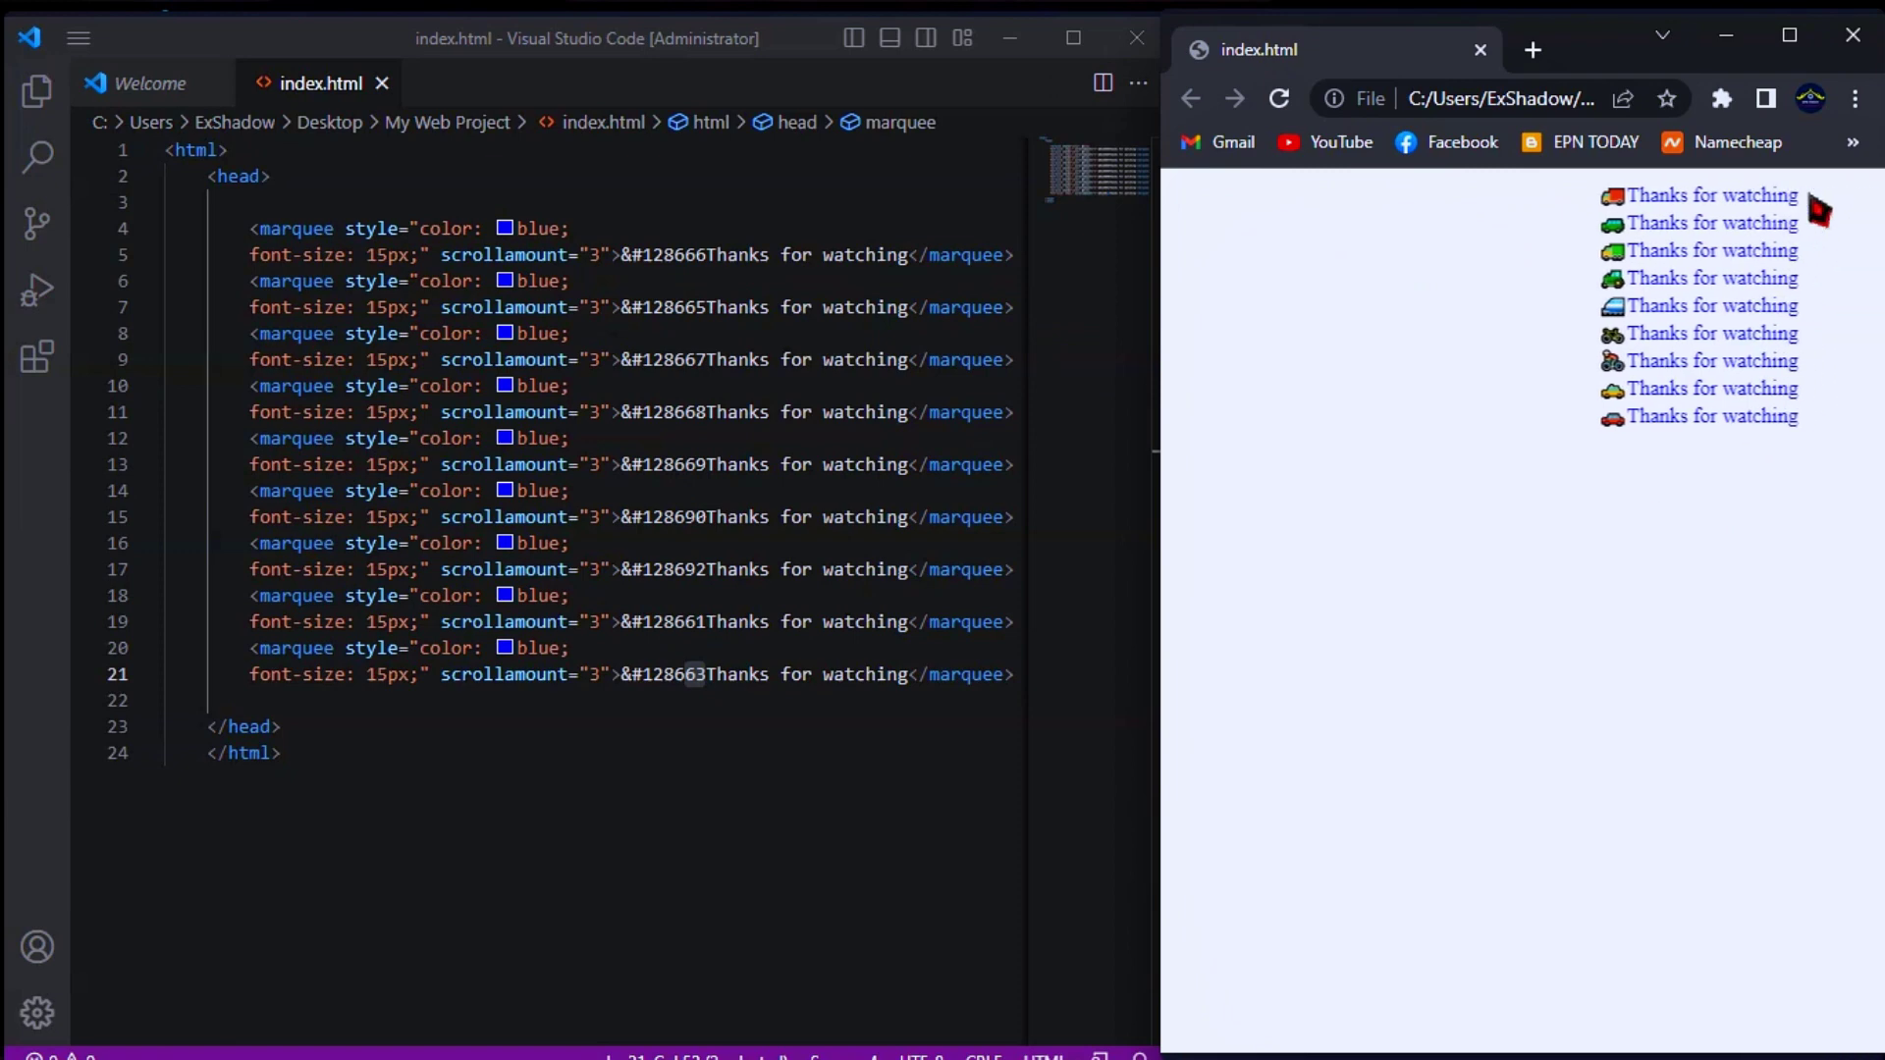
Step: Inspect the first marquee's text in the preview and on line 5
drag(1817, 197, 1568, 199)
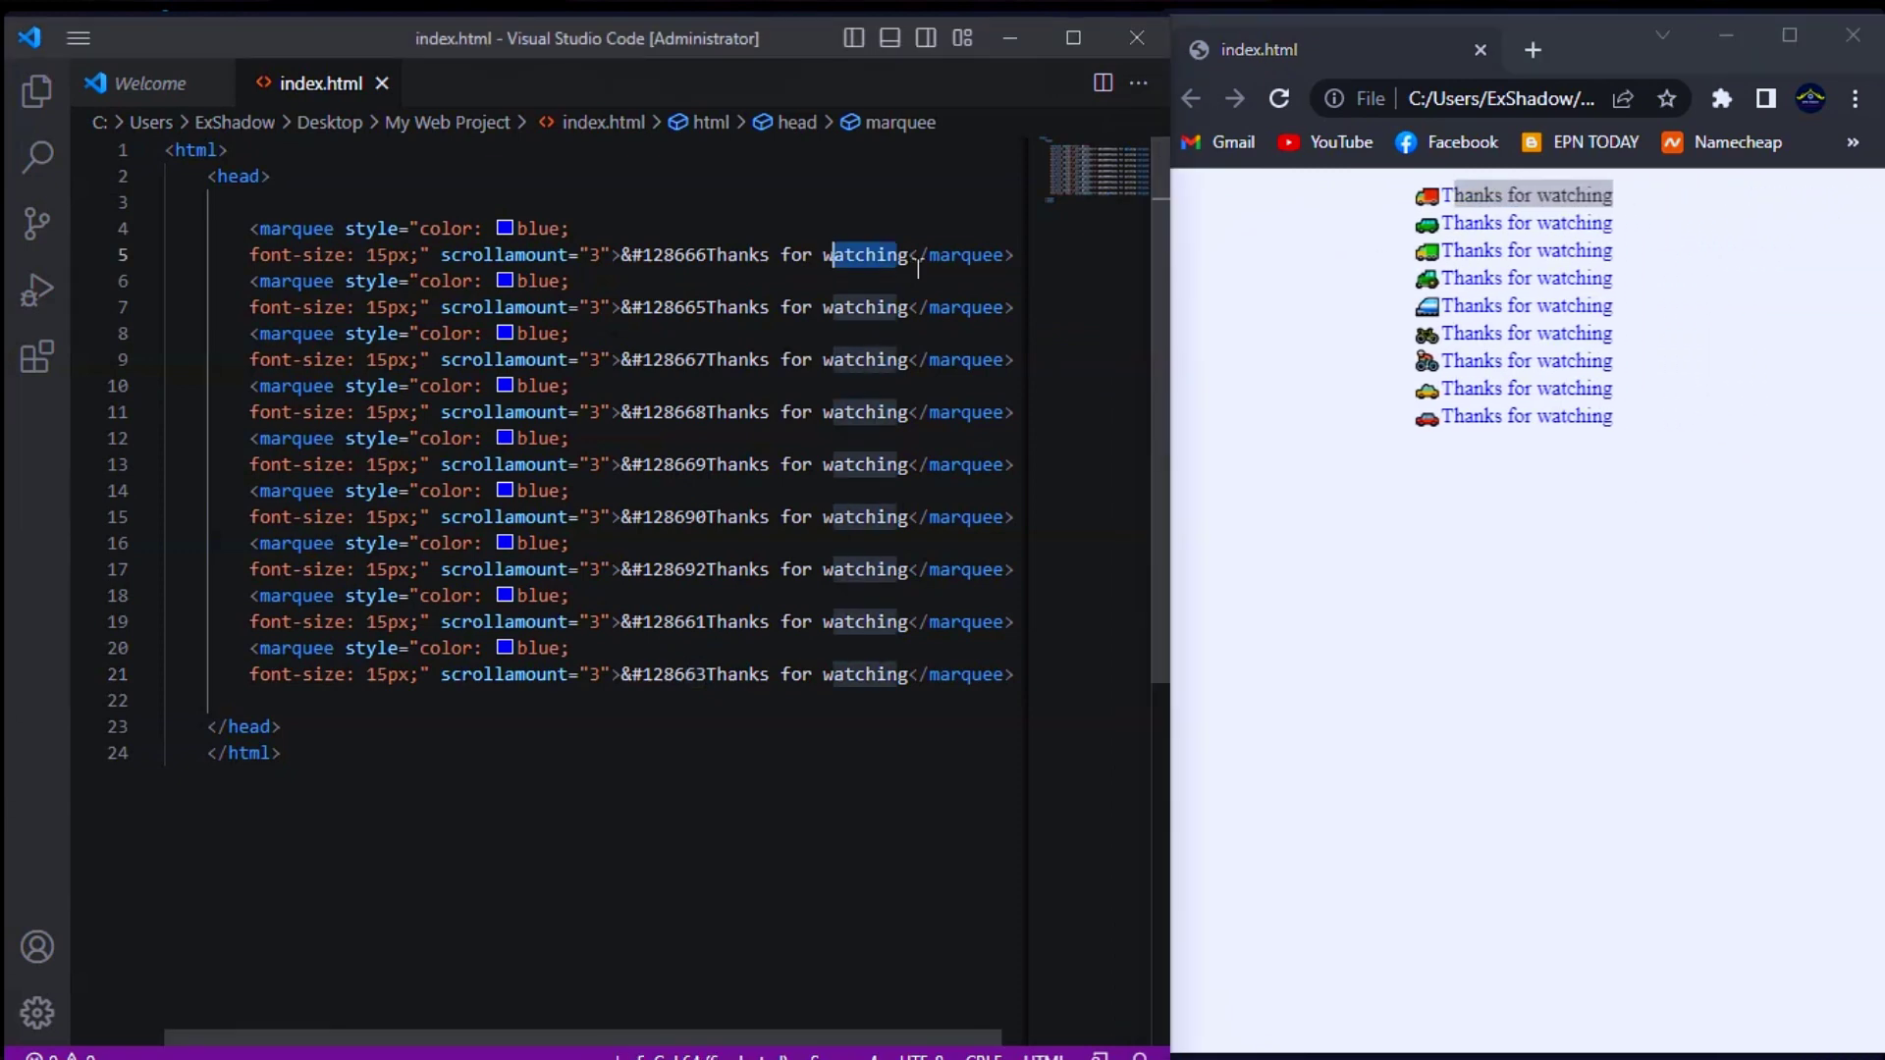
drag(904, 255, 621, 255)
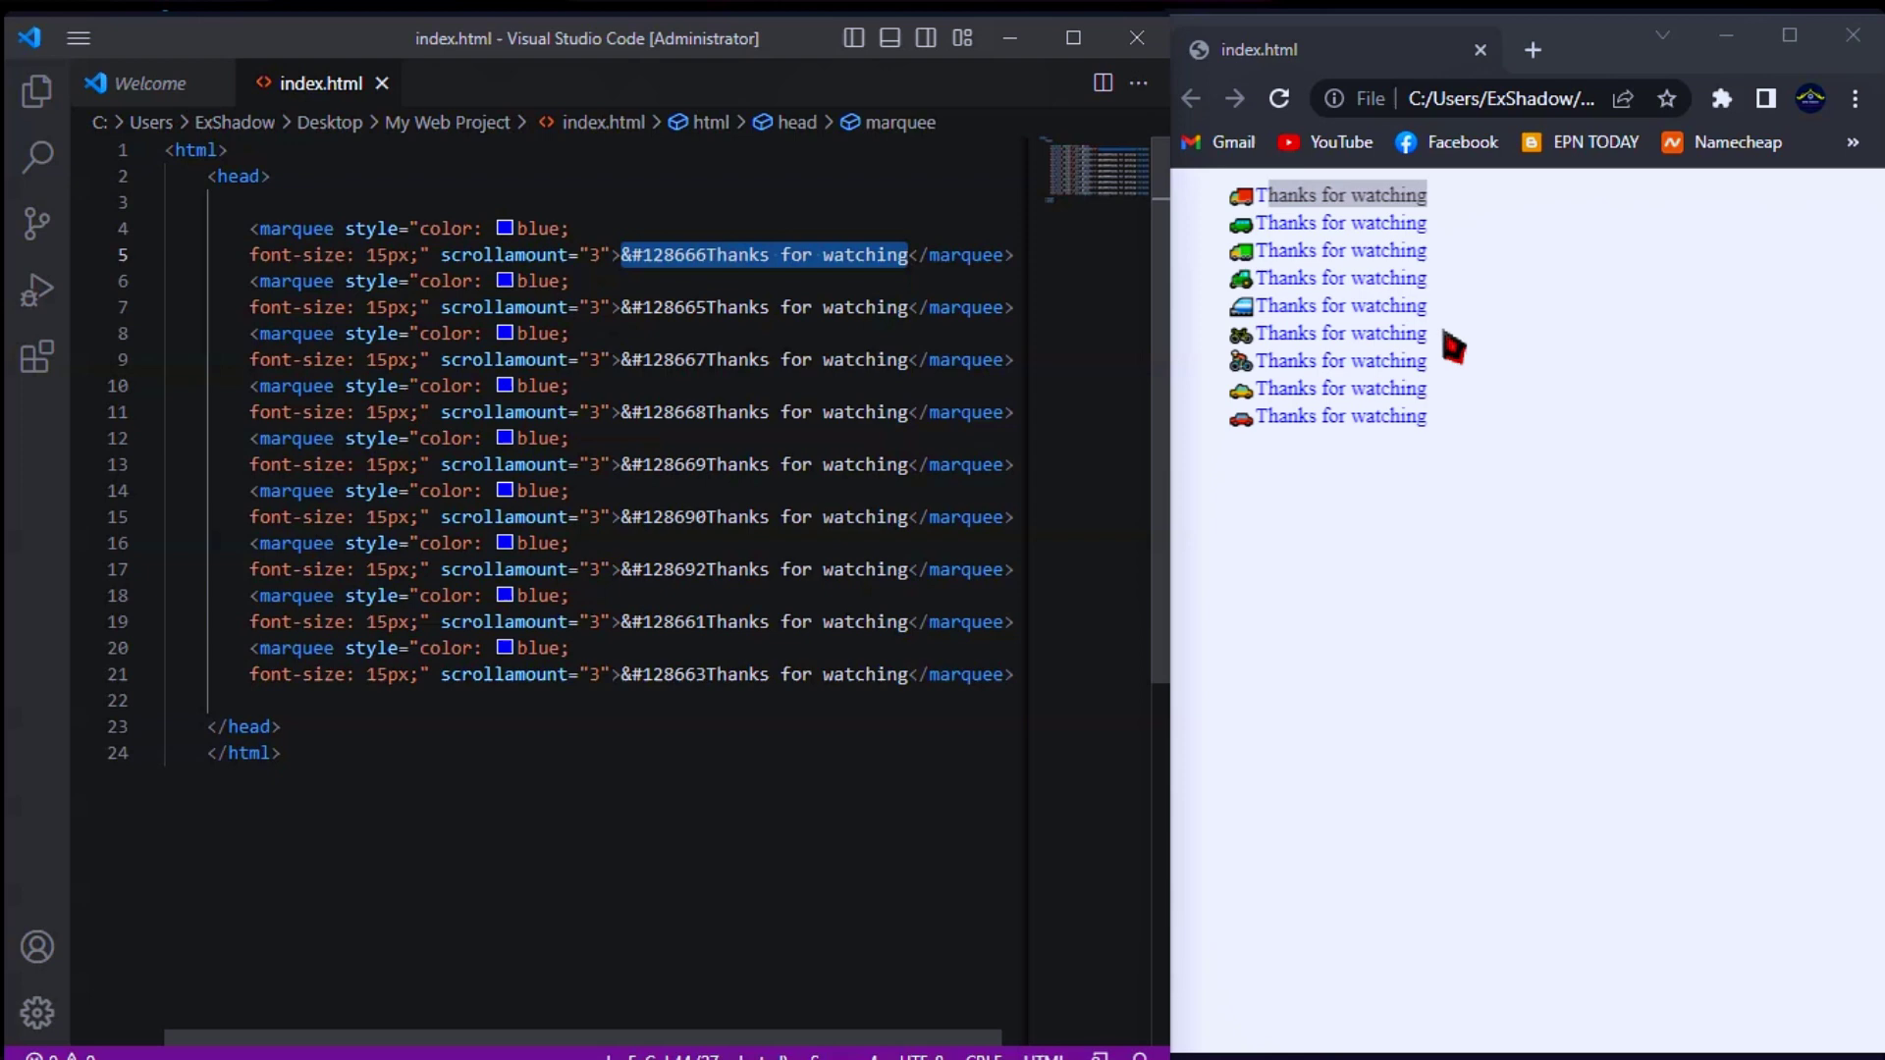
click(1414, 398)
click(845, 254)
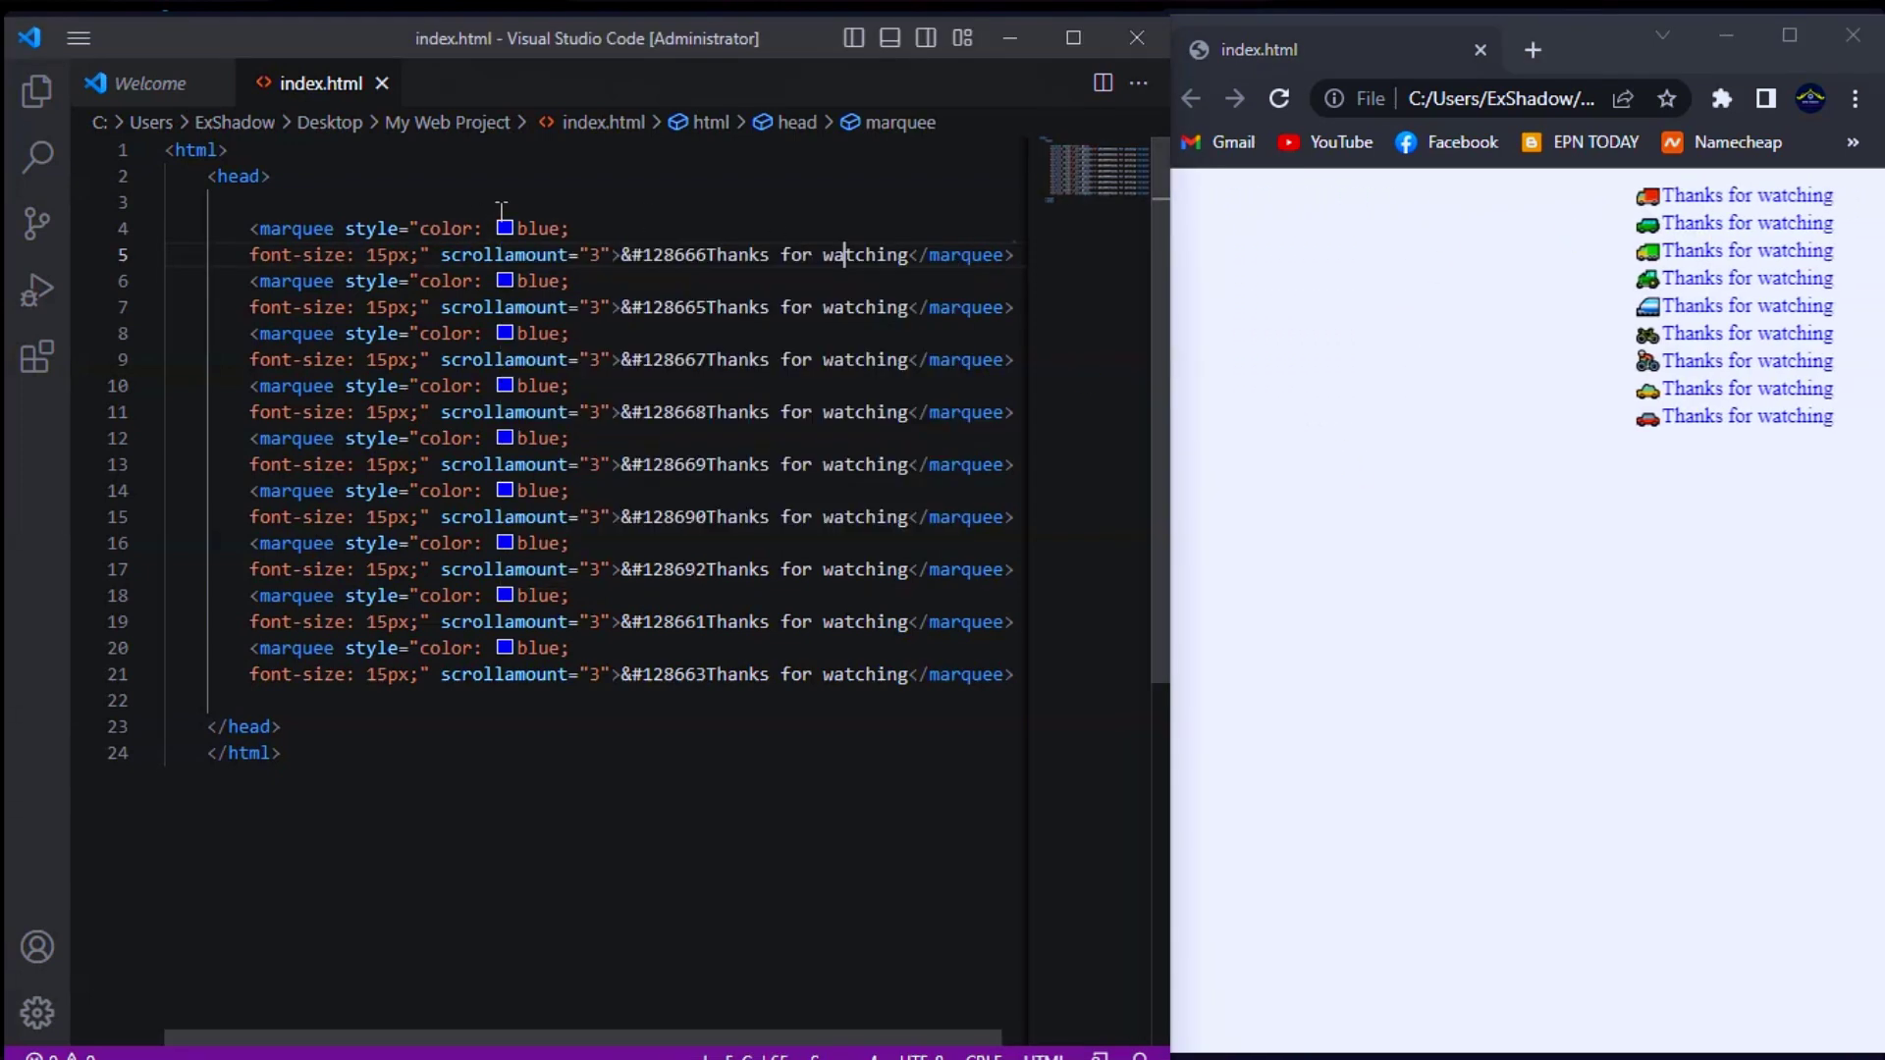
Step: Change line 4's marquee colour from blue to green, save, and reload
double_click(538, 229)
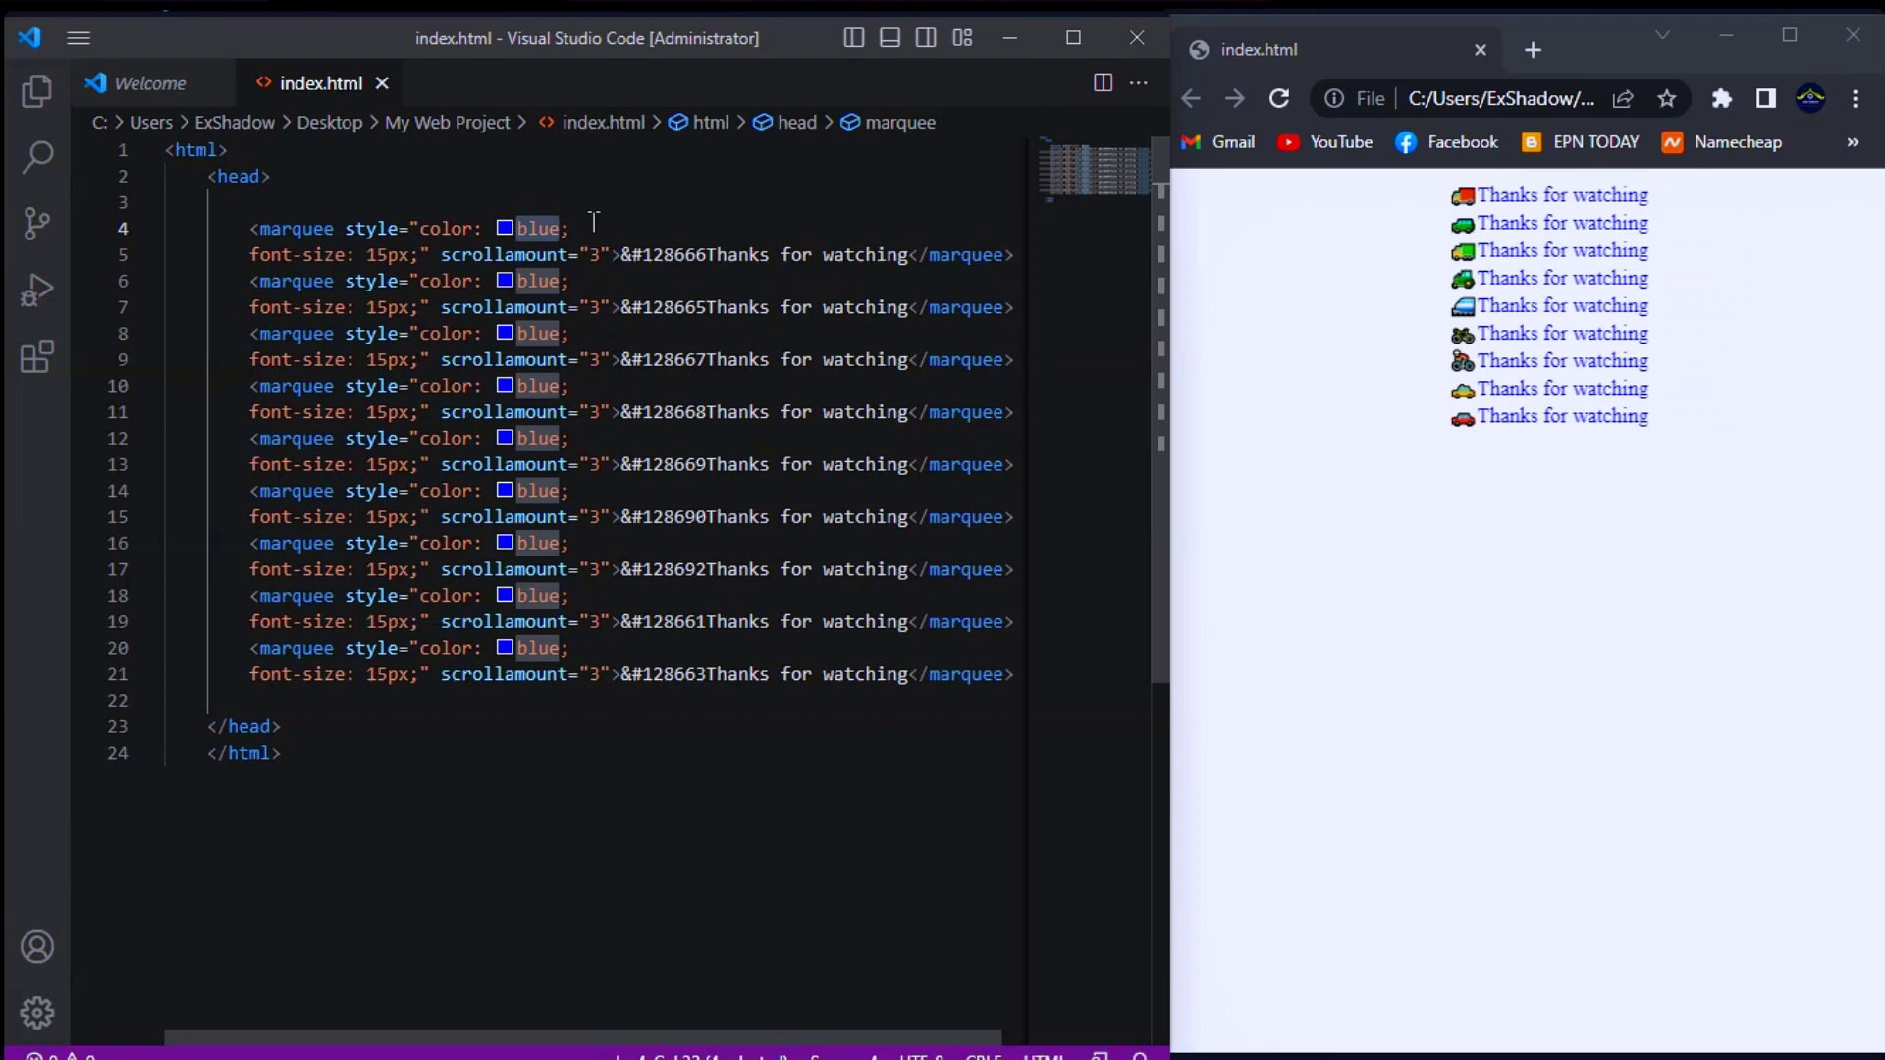
drag(946, 424, 943, 351)
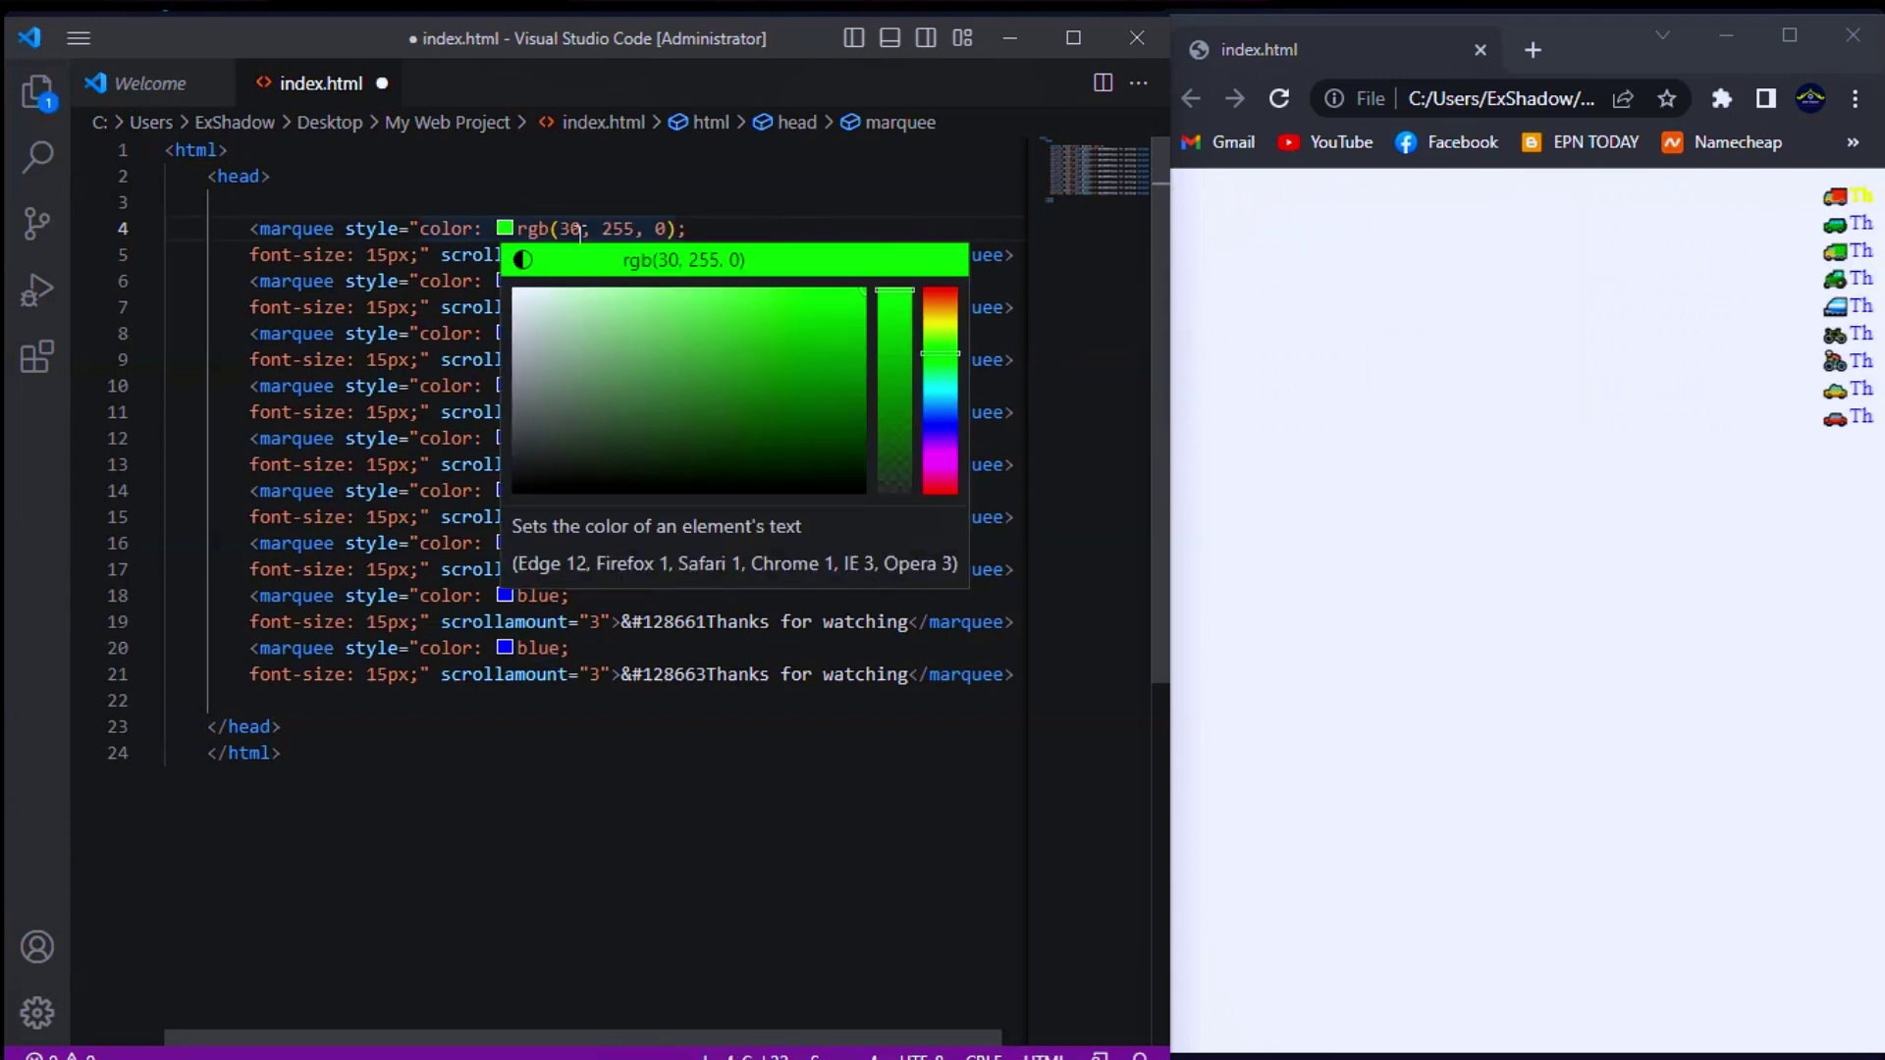
key(ctrl+s)
click(1392, 190)
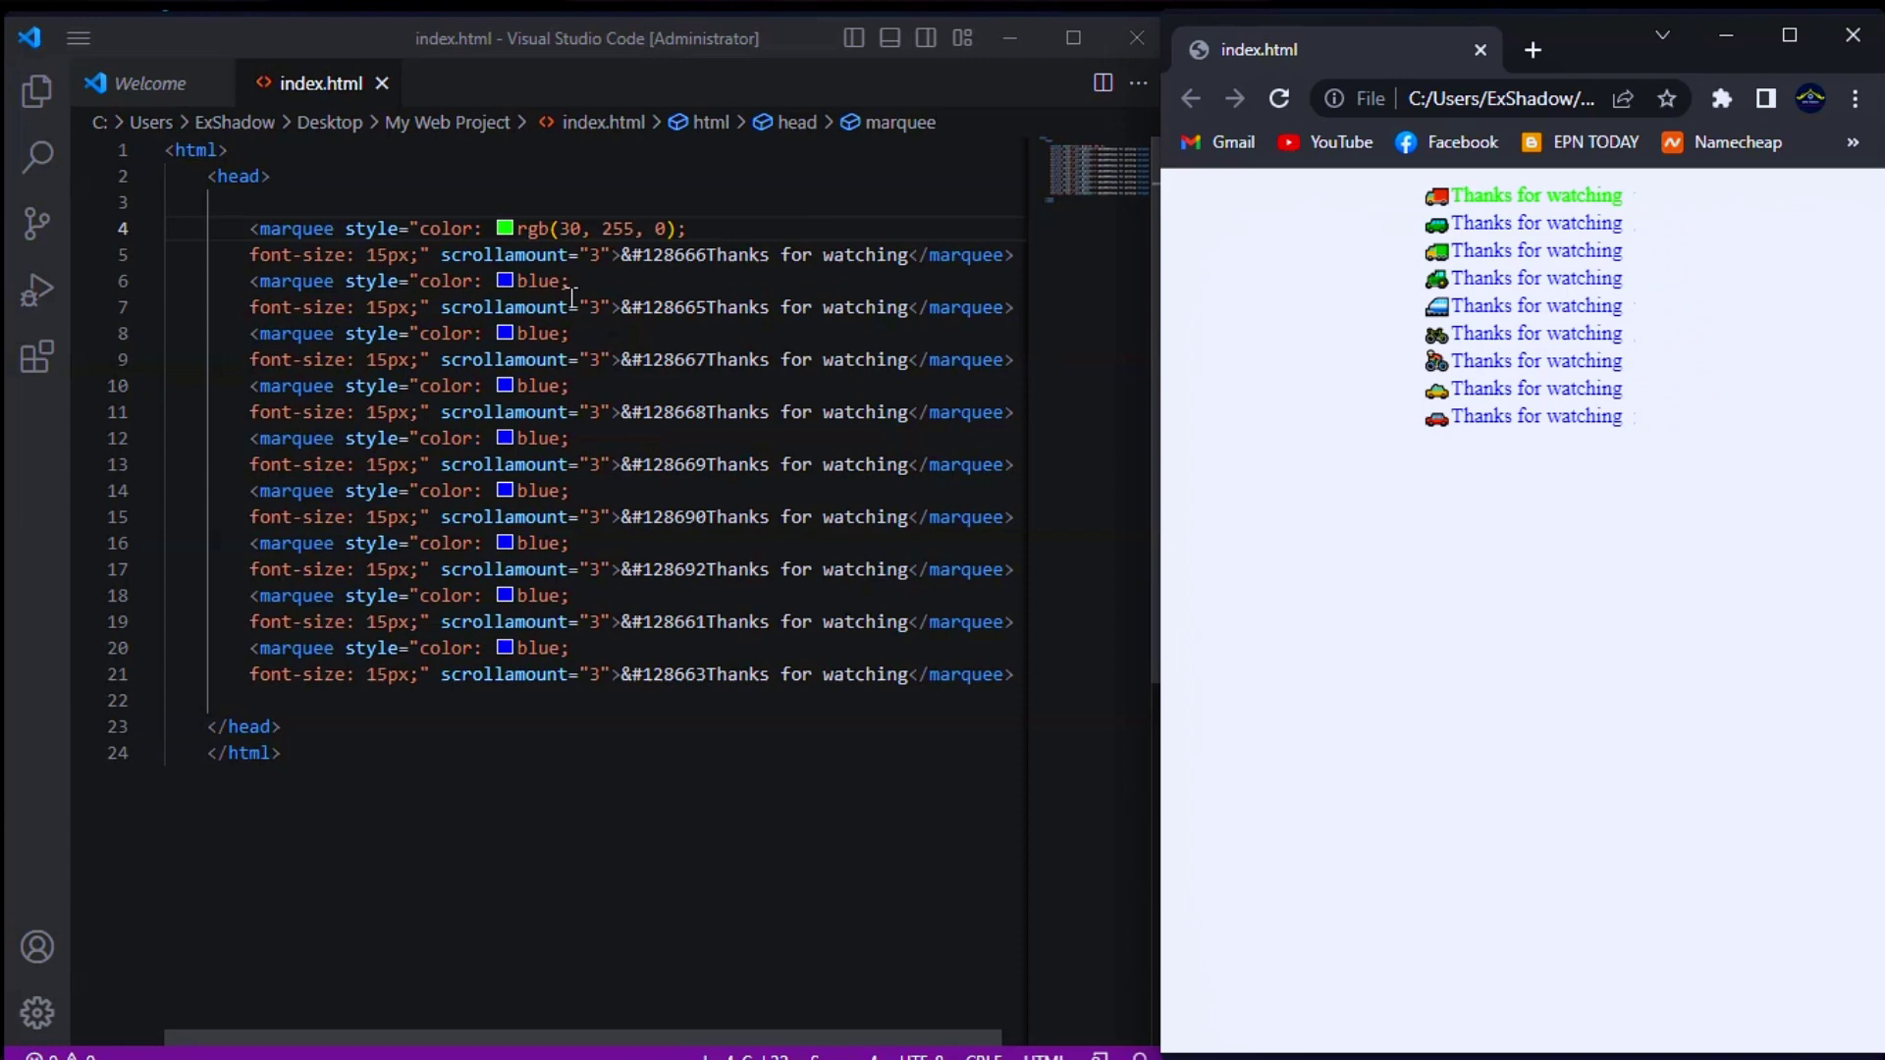
Step: Make line 6's marquee darkorange, save, and reload the preview
click(516, 281)
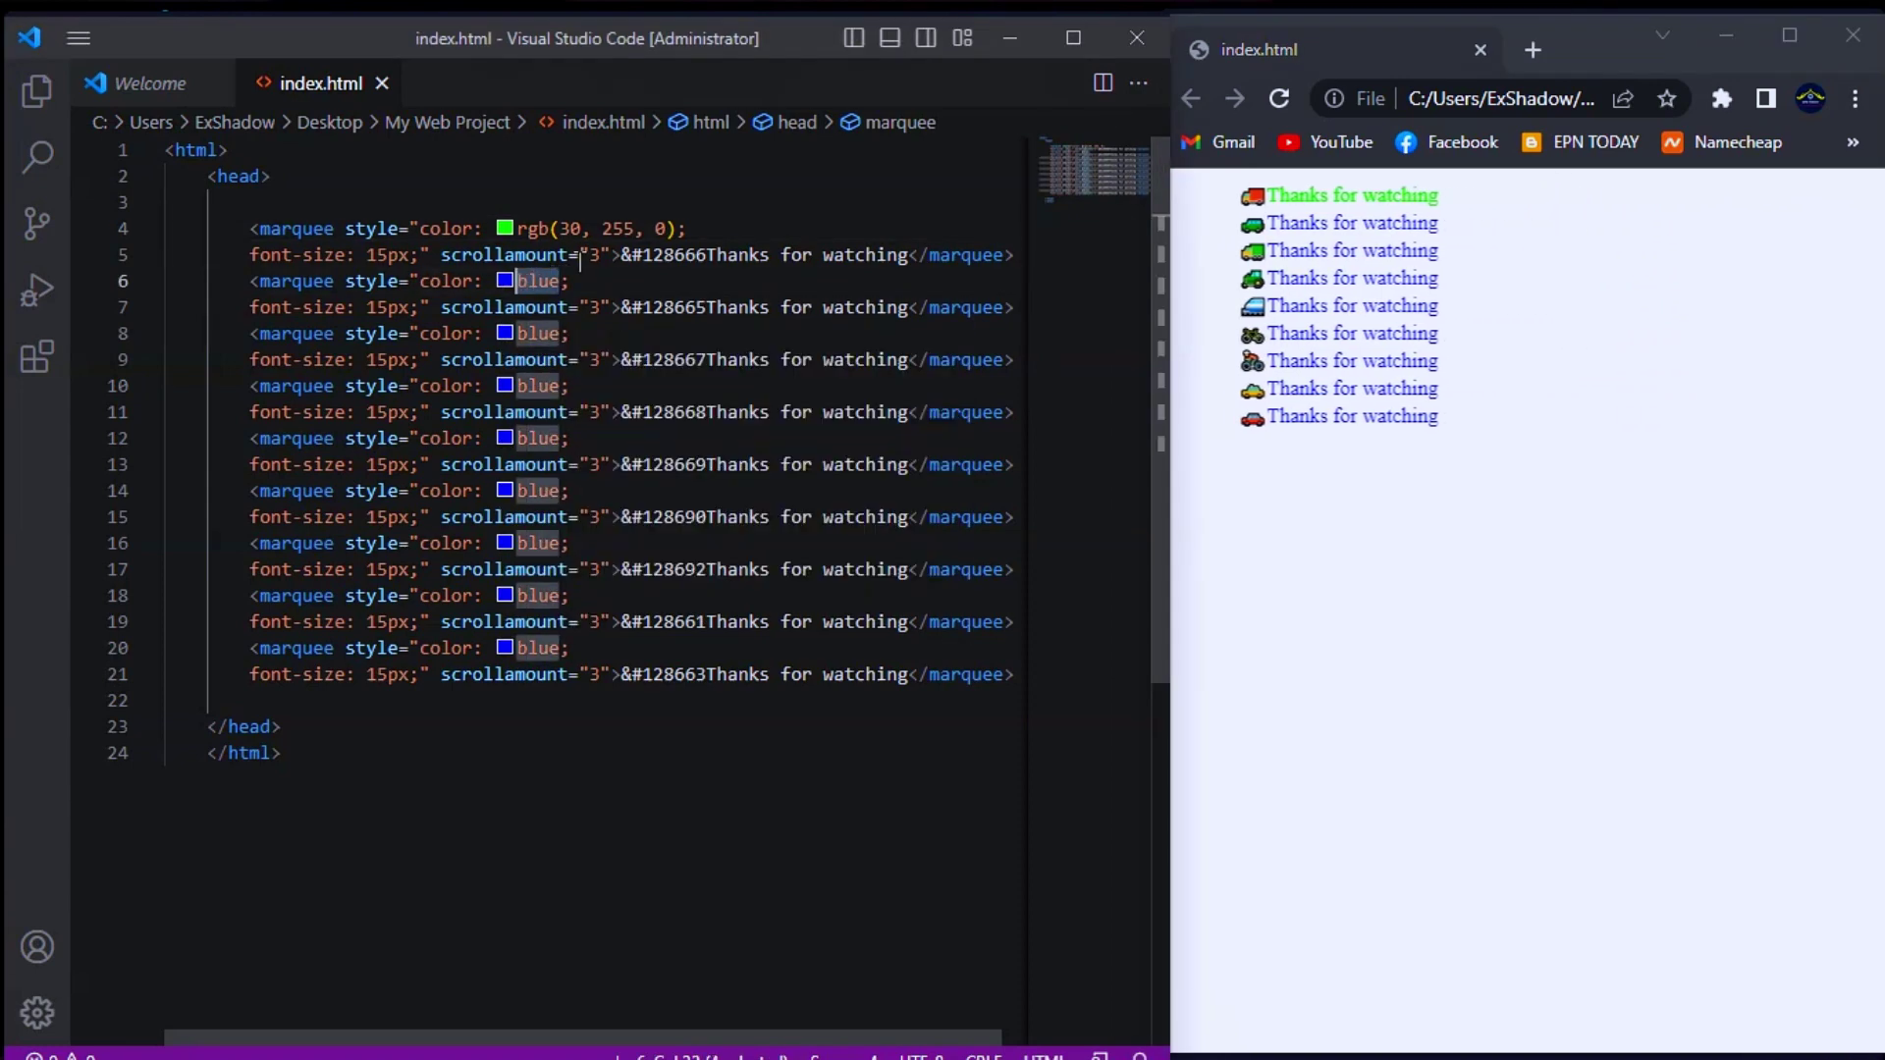
double_click(533, 280)
text(D)
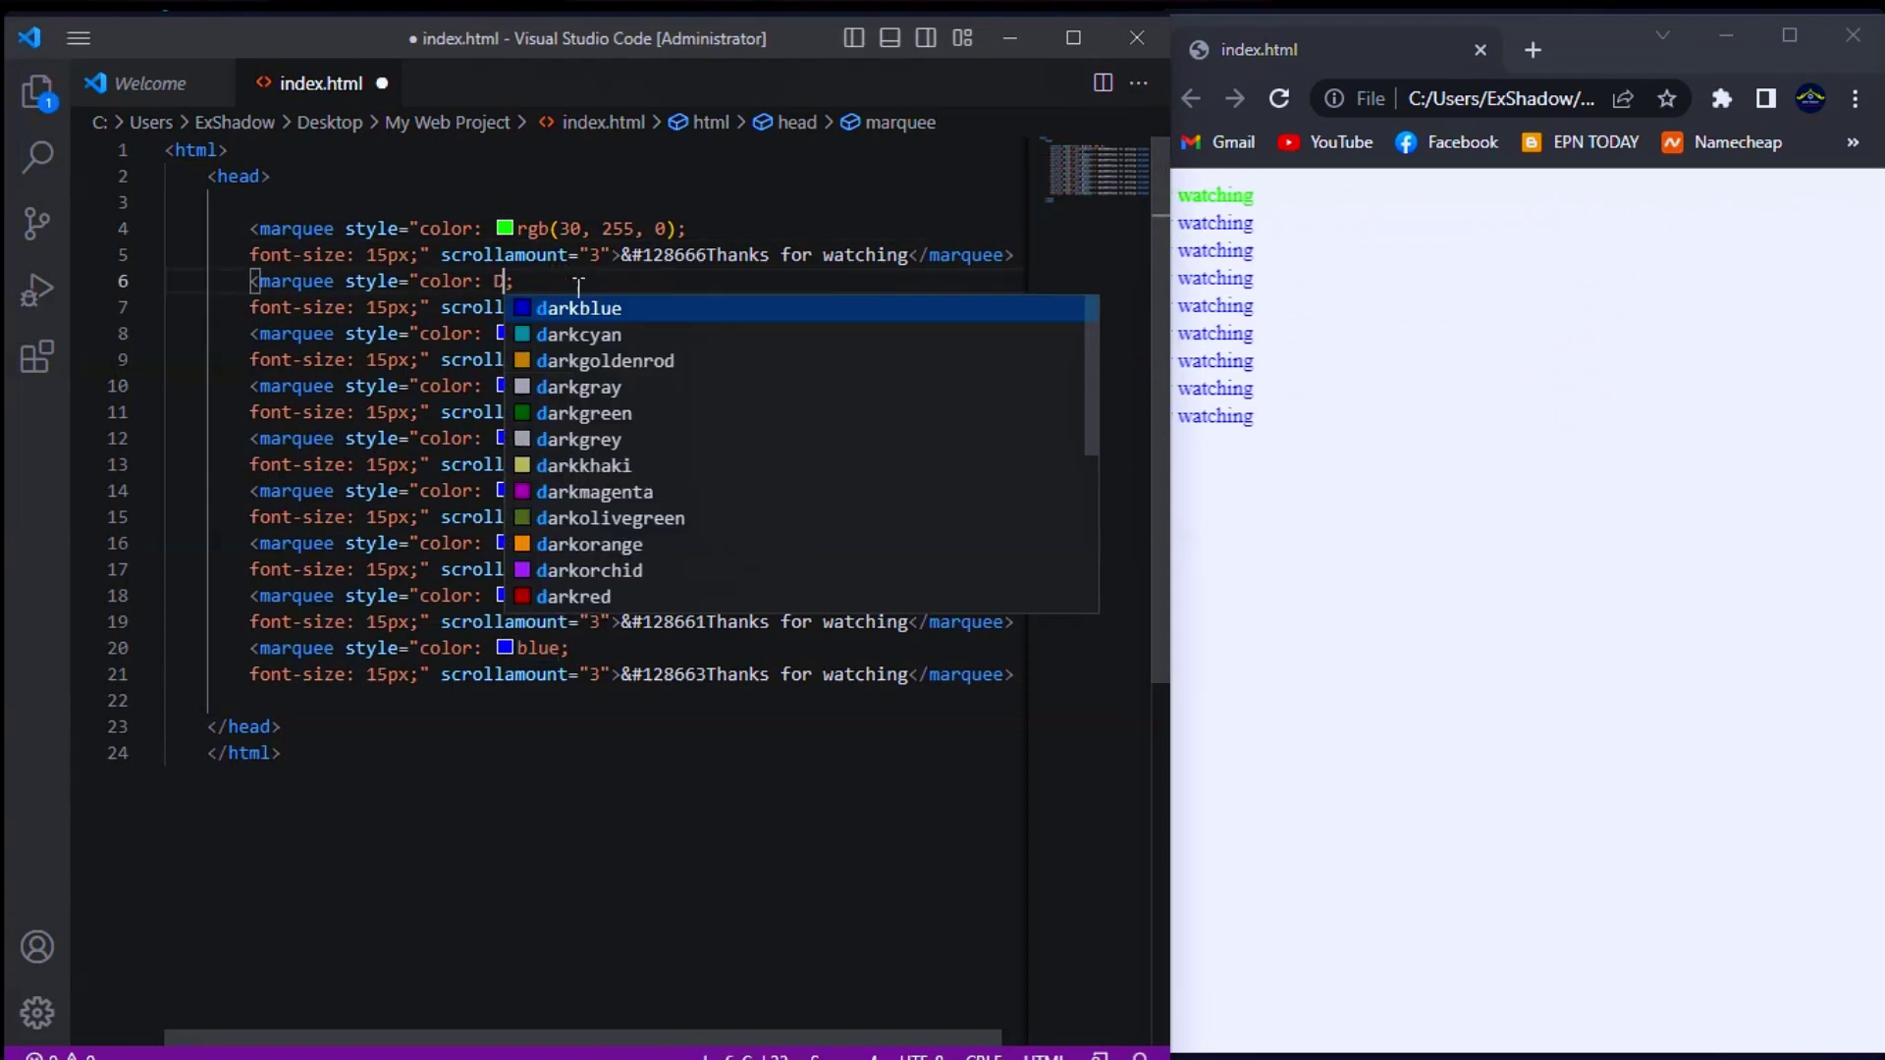
click(584, 549)
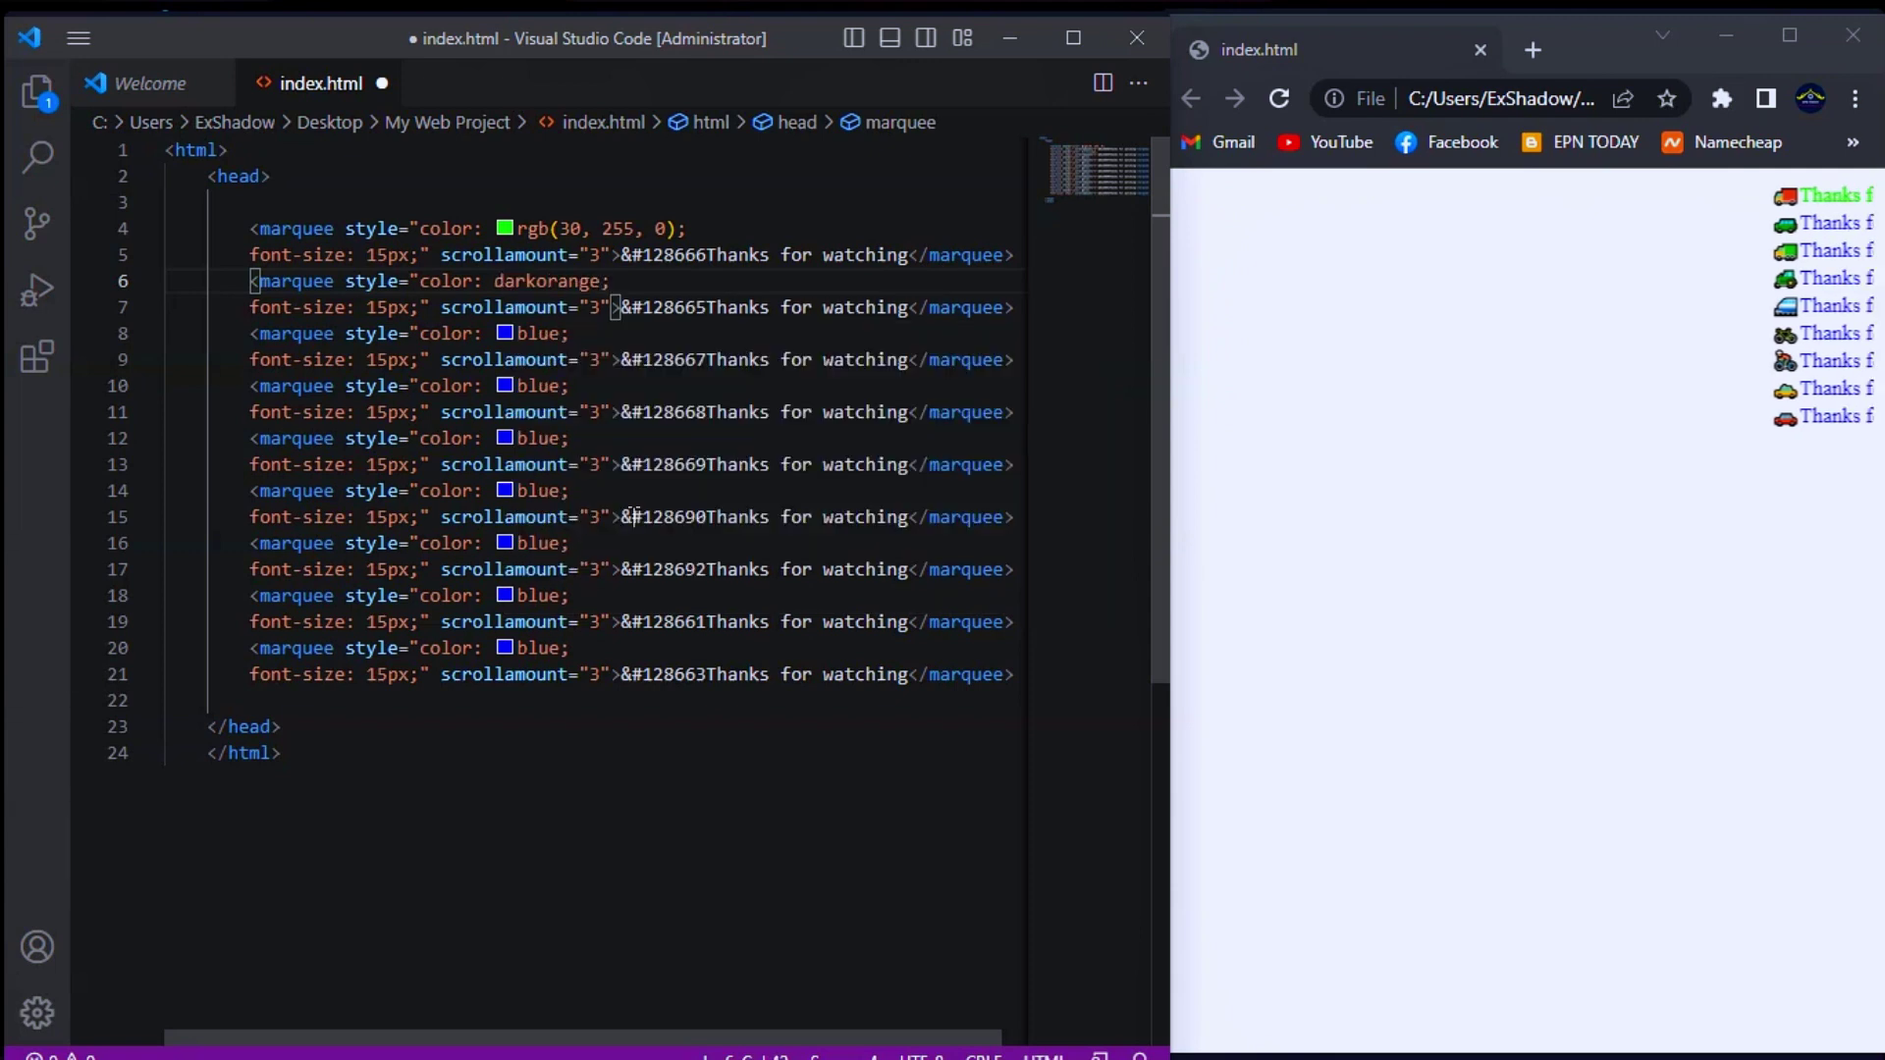
key(ctrl+s)
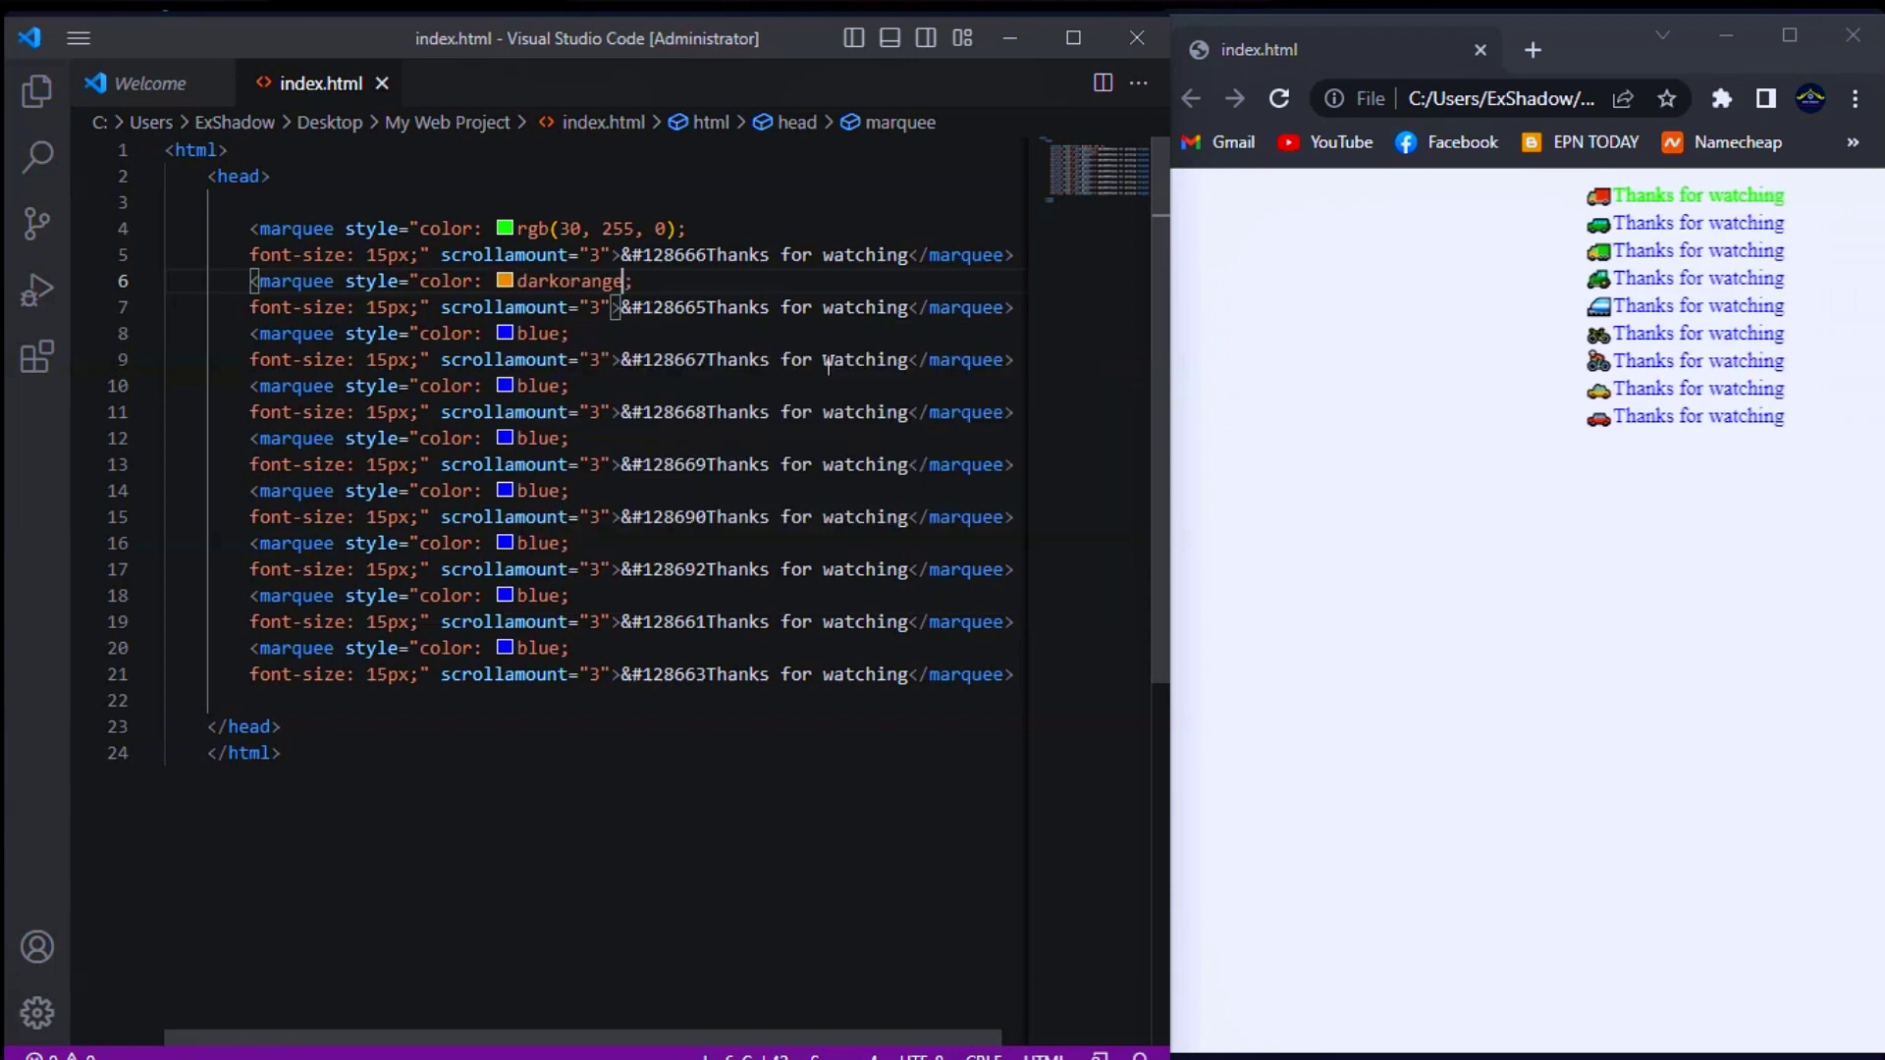
click(1501, 308)
key(F5)
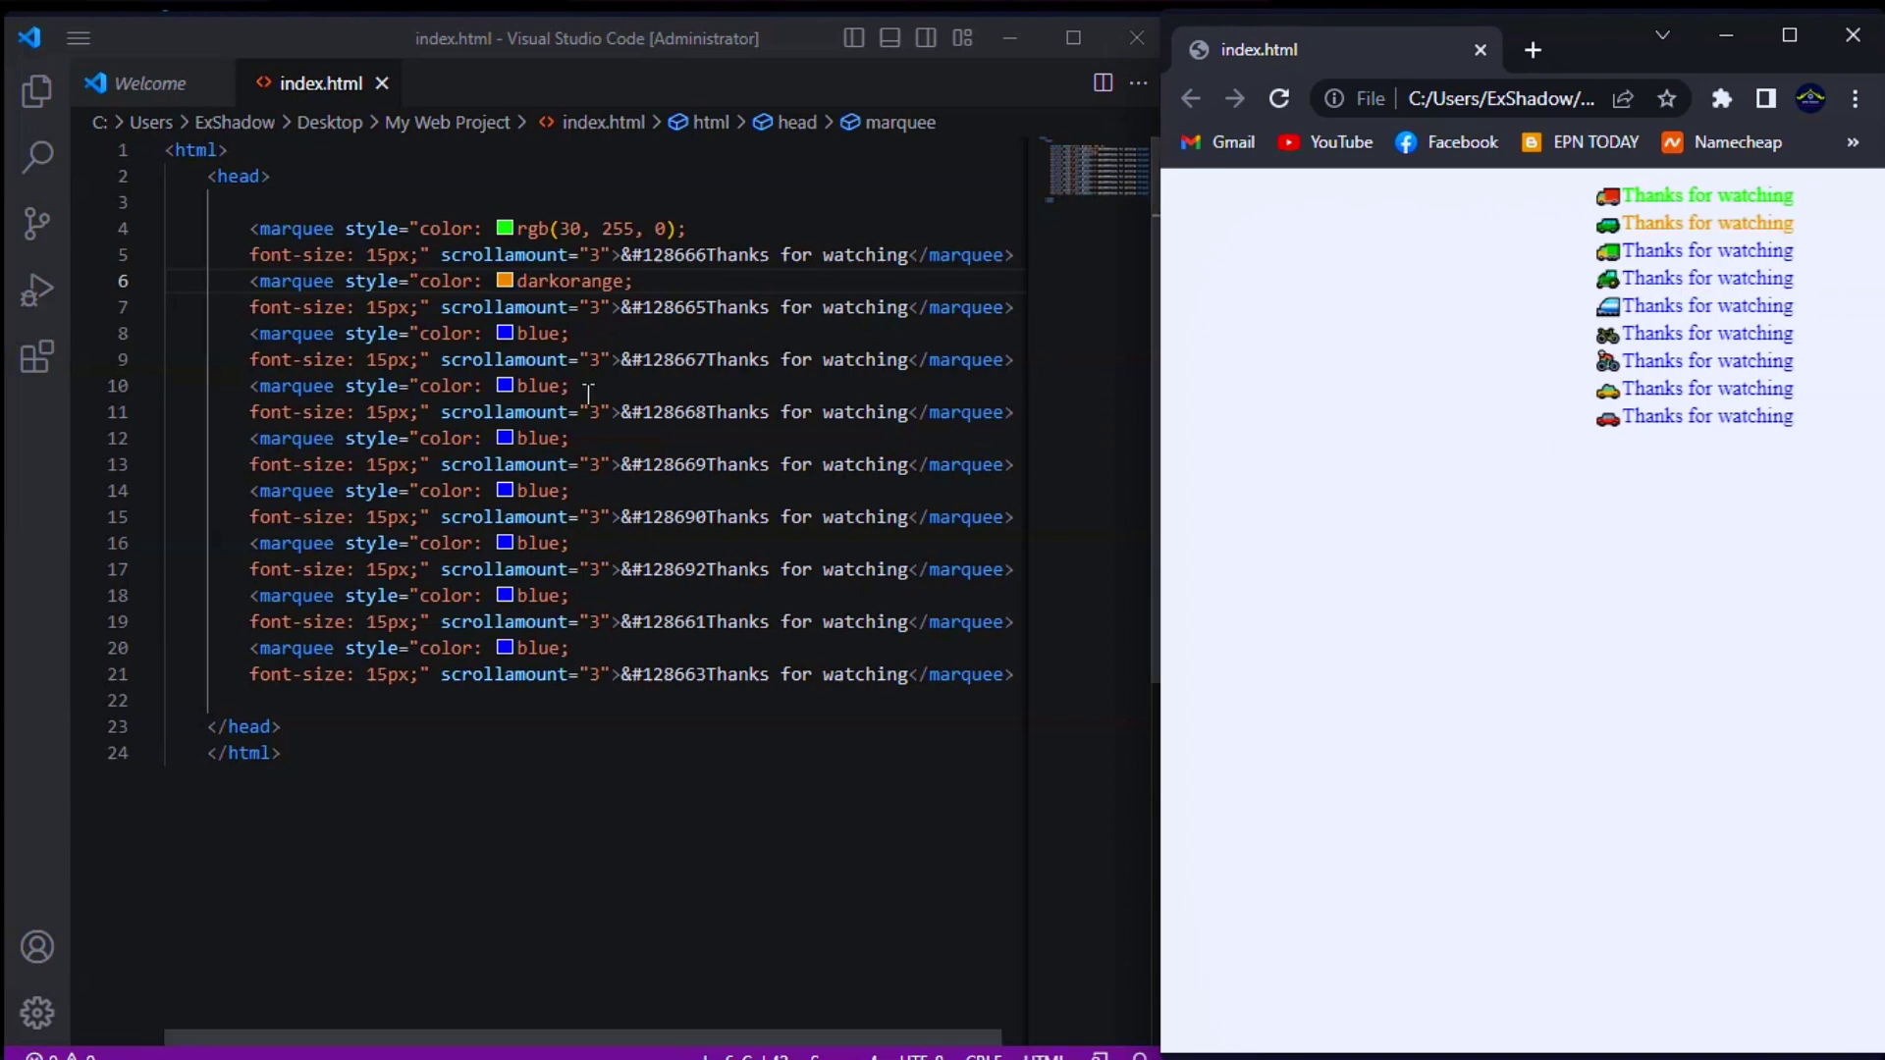
Step: Recolour the third marquee purple with the colour picker, save, and reload
mouse_move(503, 332)
click(936, 425)
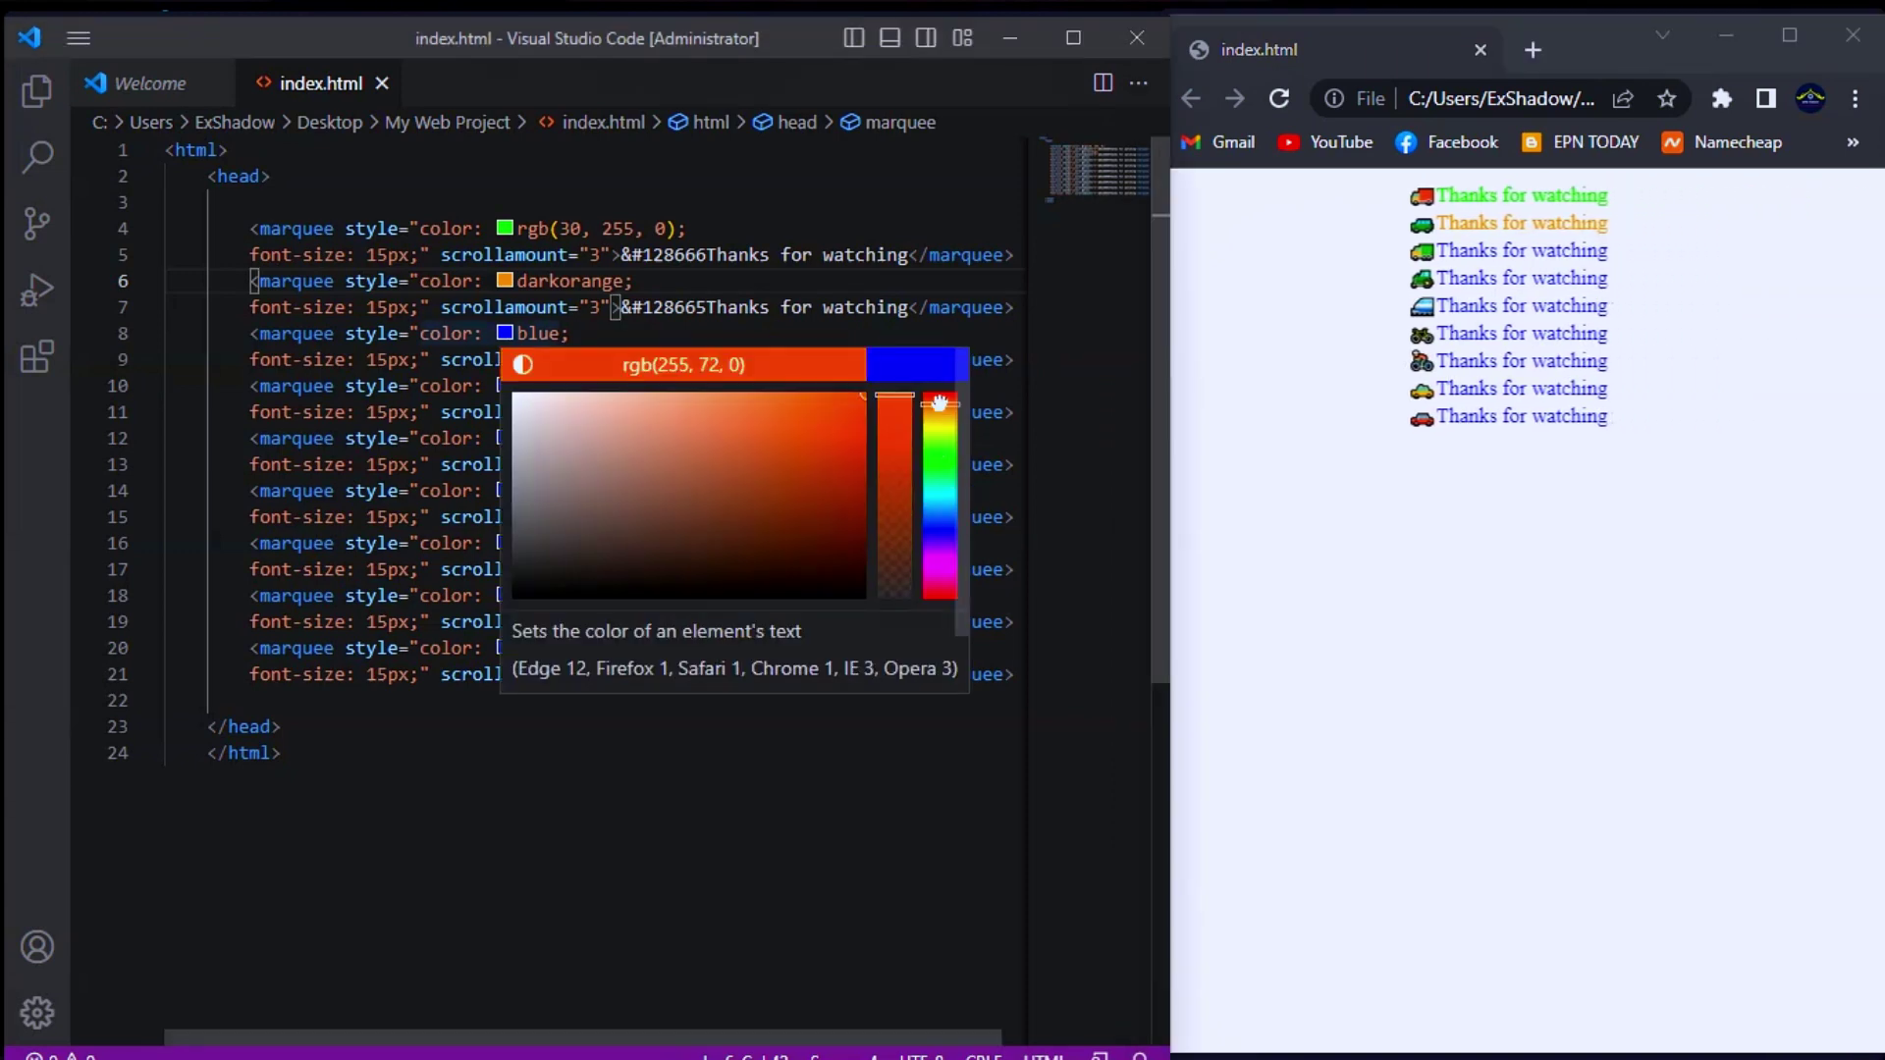
click(823, 445)
drag(937, 442, 947, 543)
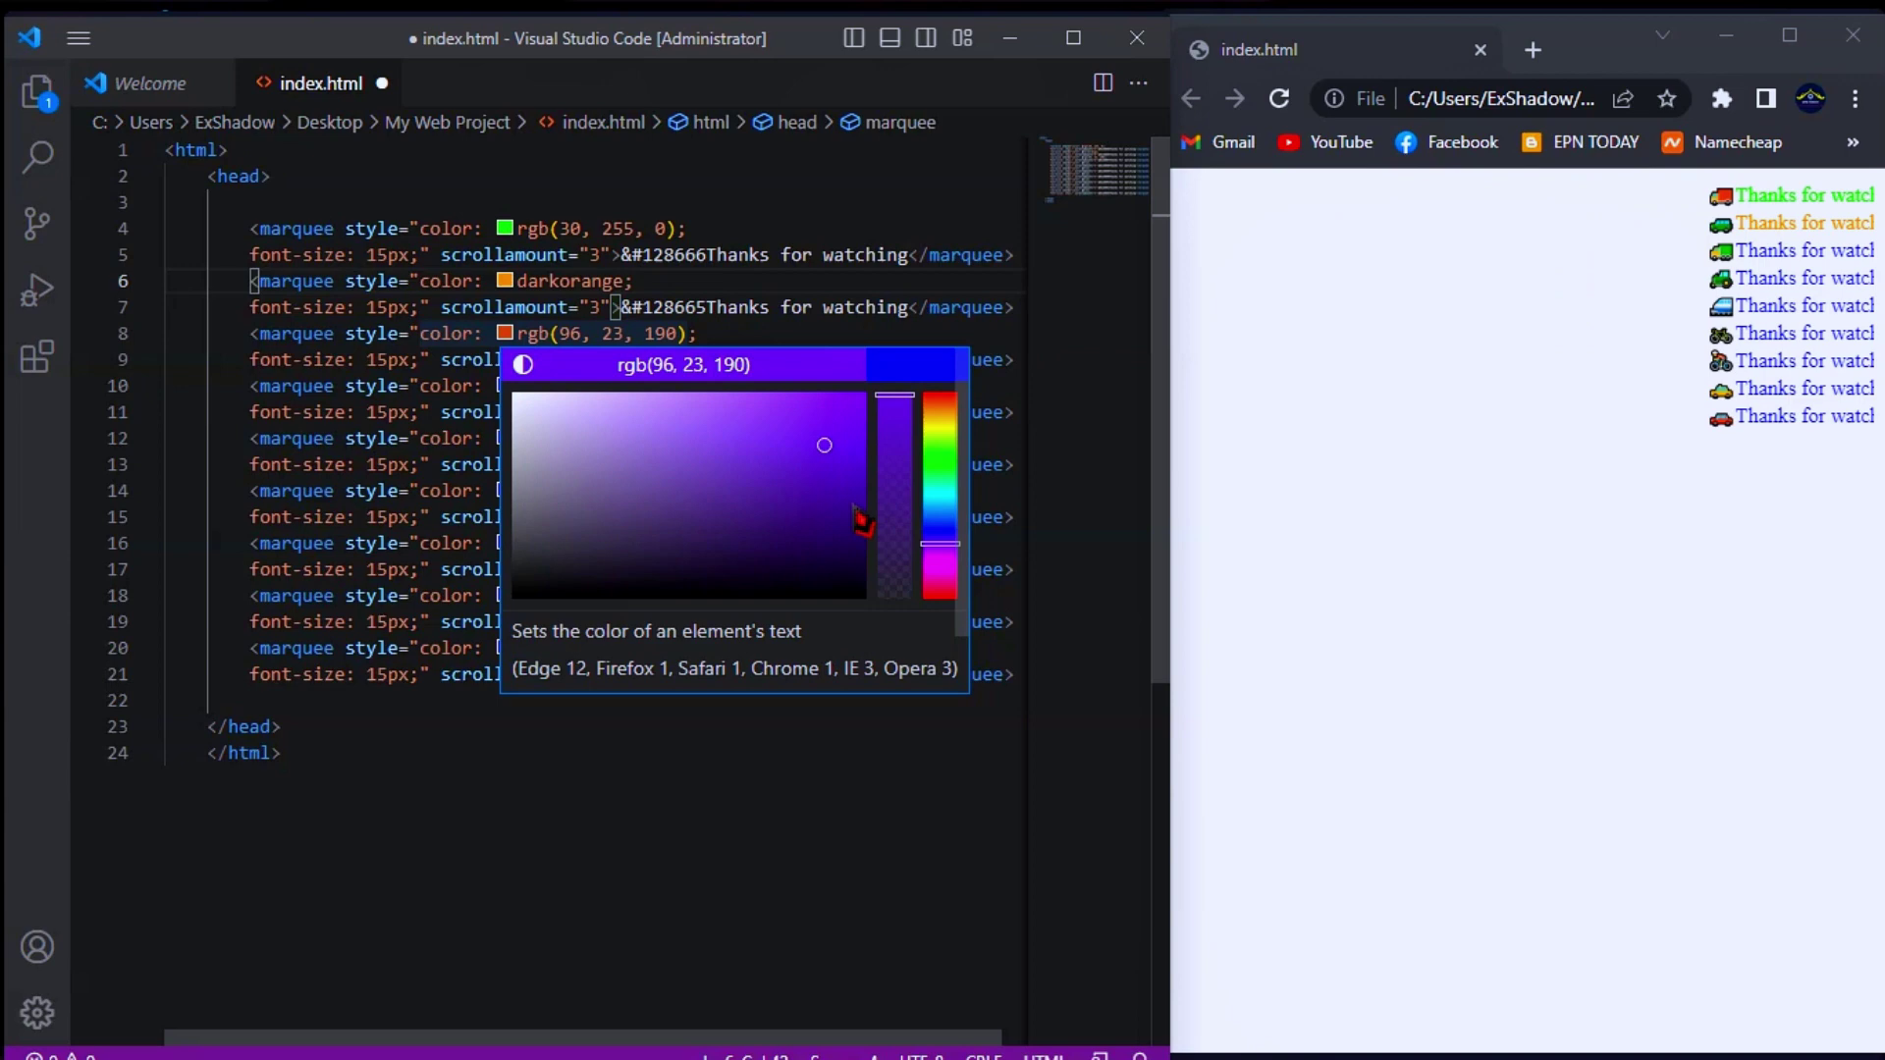
key(ctrl+s)
click(1444, 322)
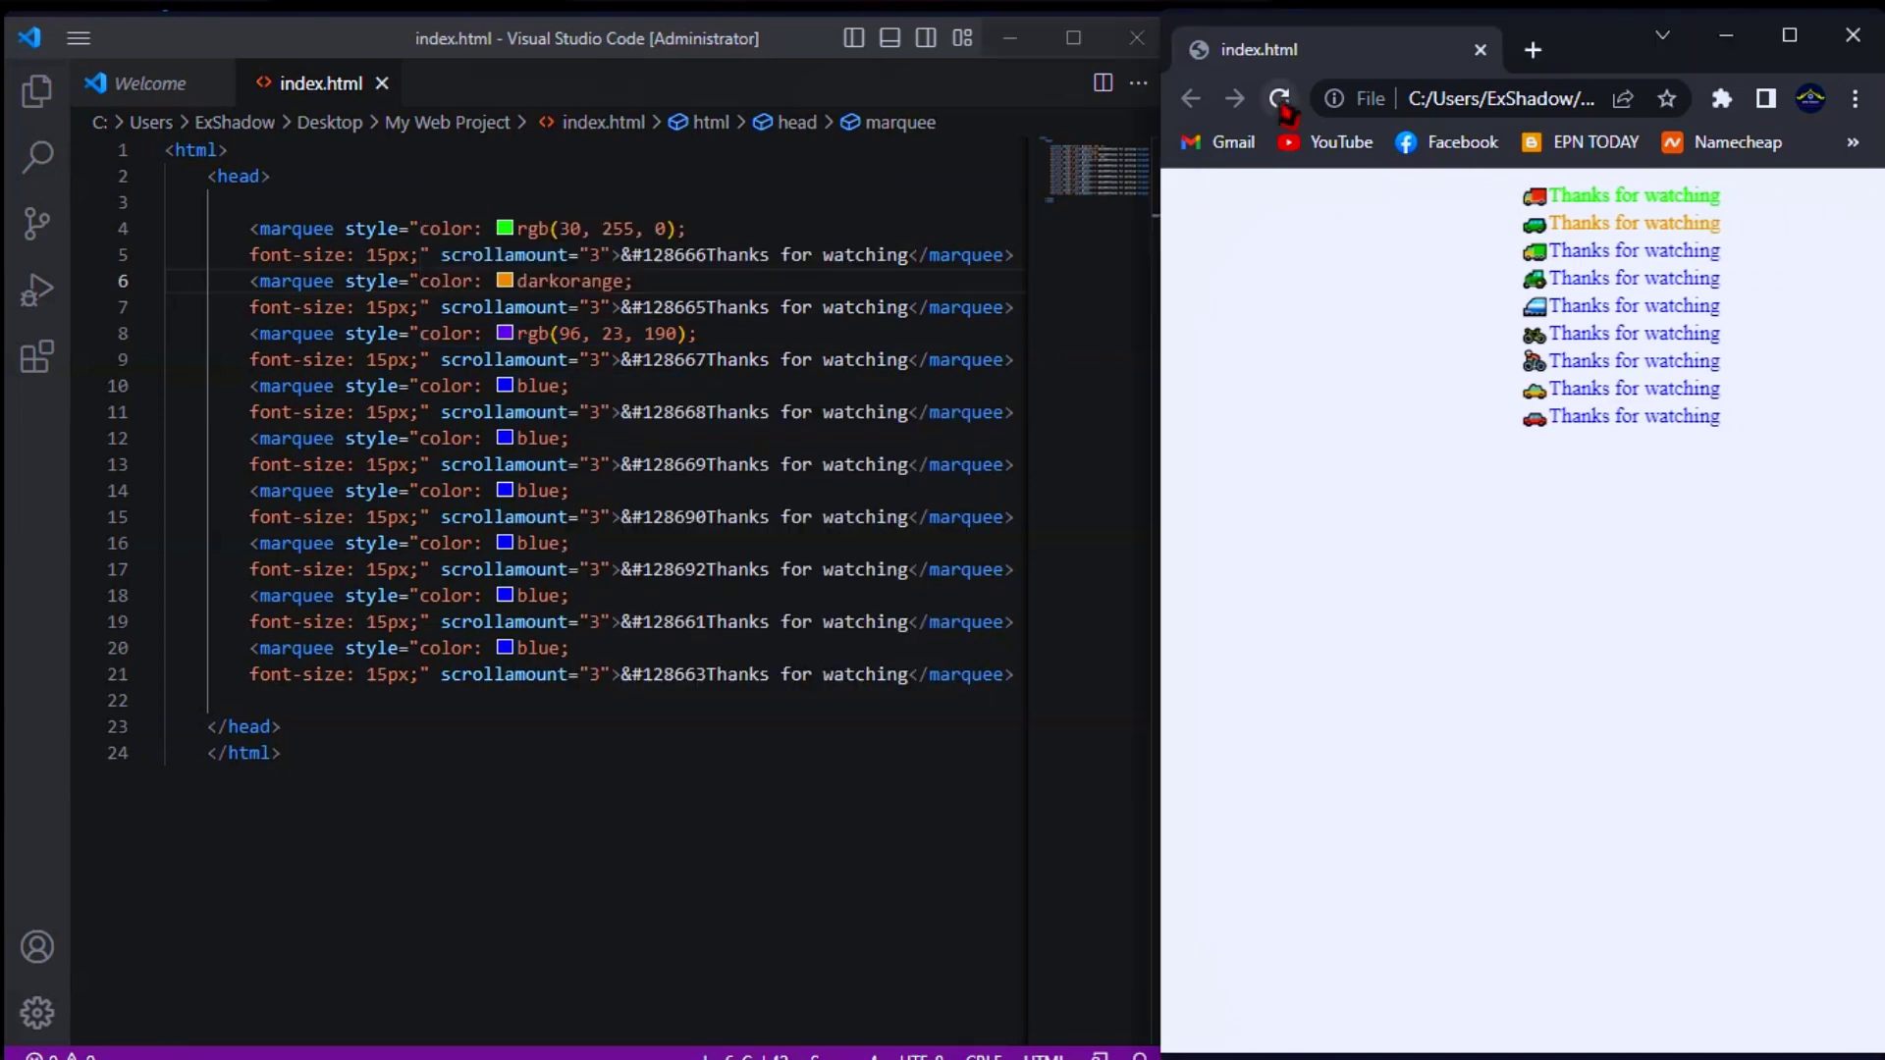
key(F5)
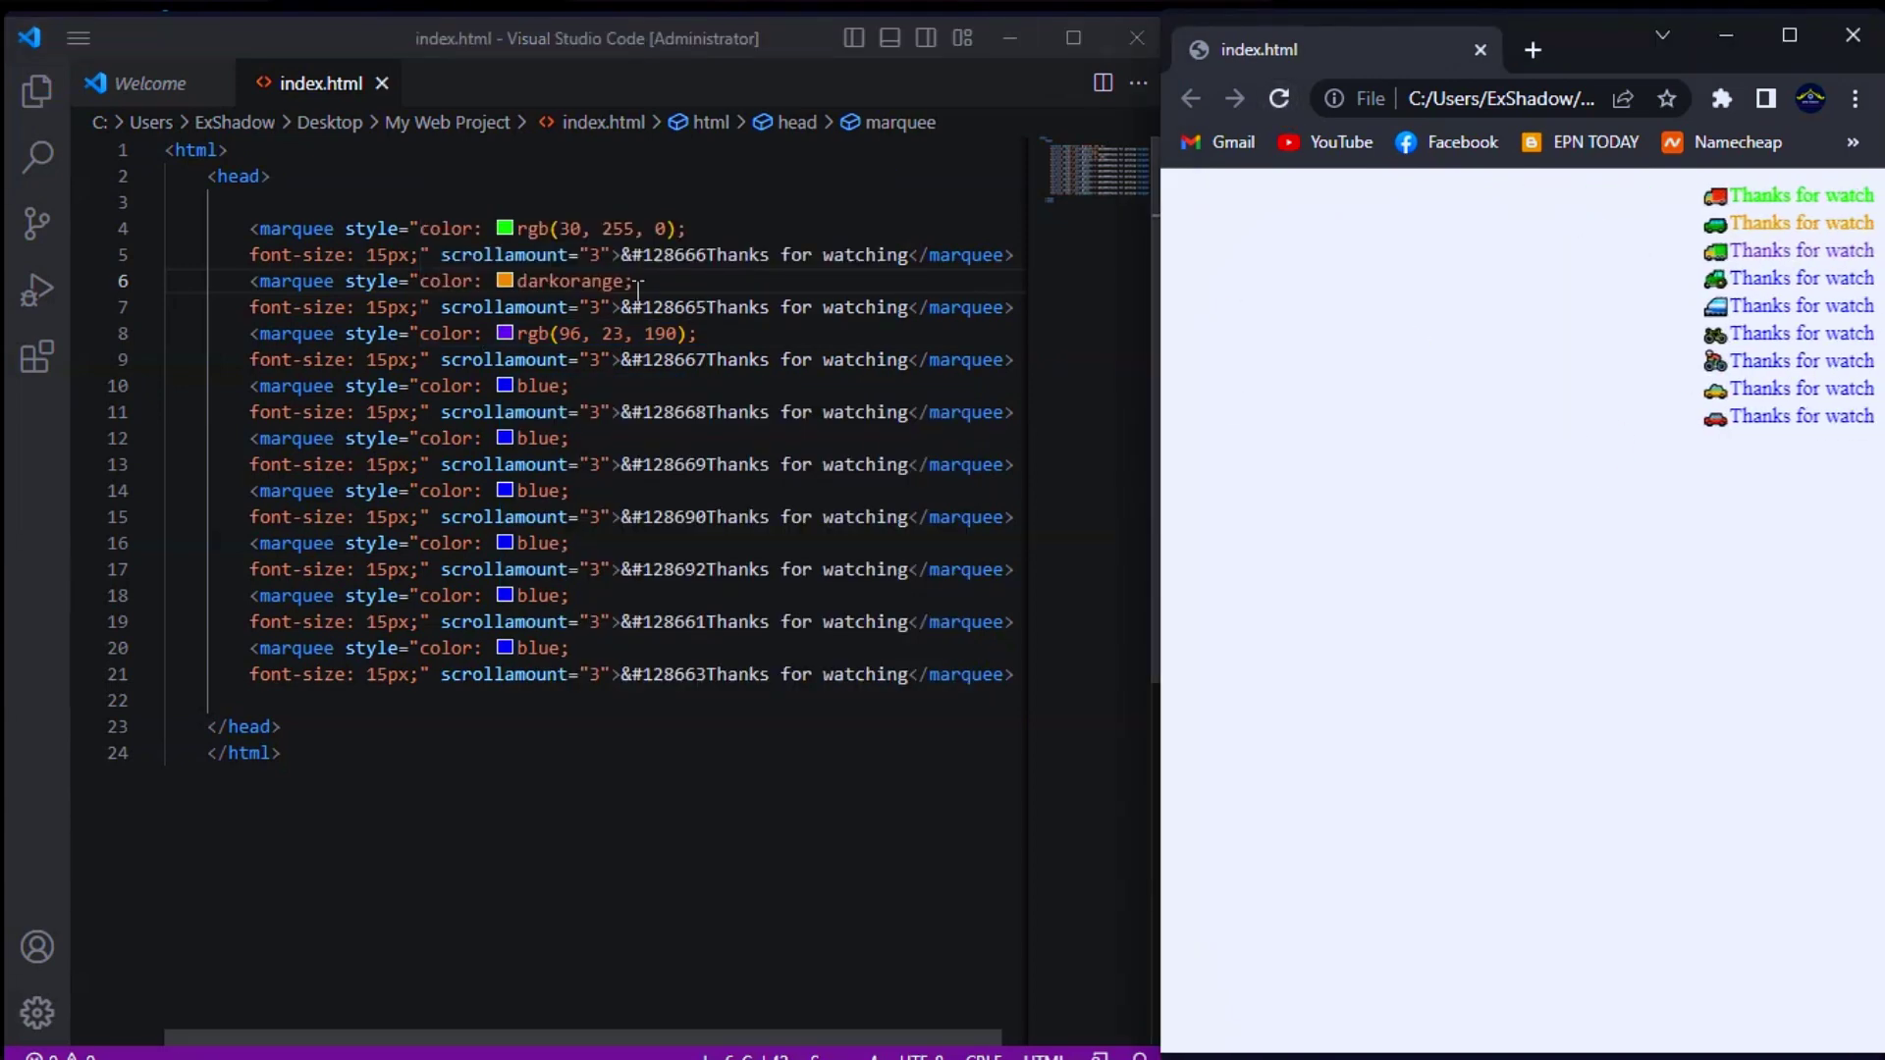
Step: Make the line 12 marquee pink and line 14 light blue, then save and reload
drag(940, 260, 940, 305)
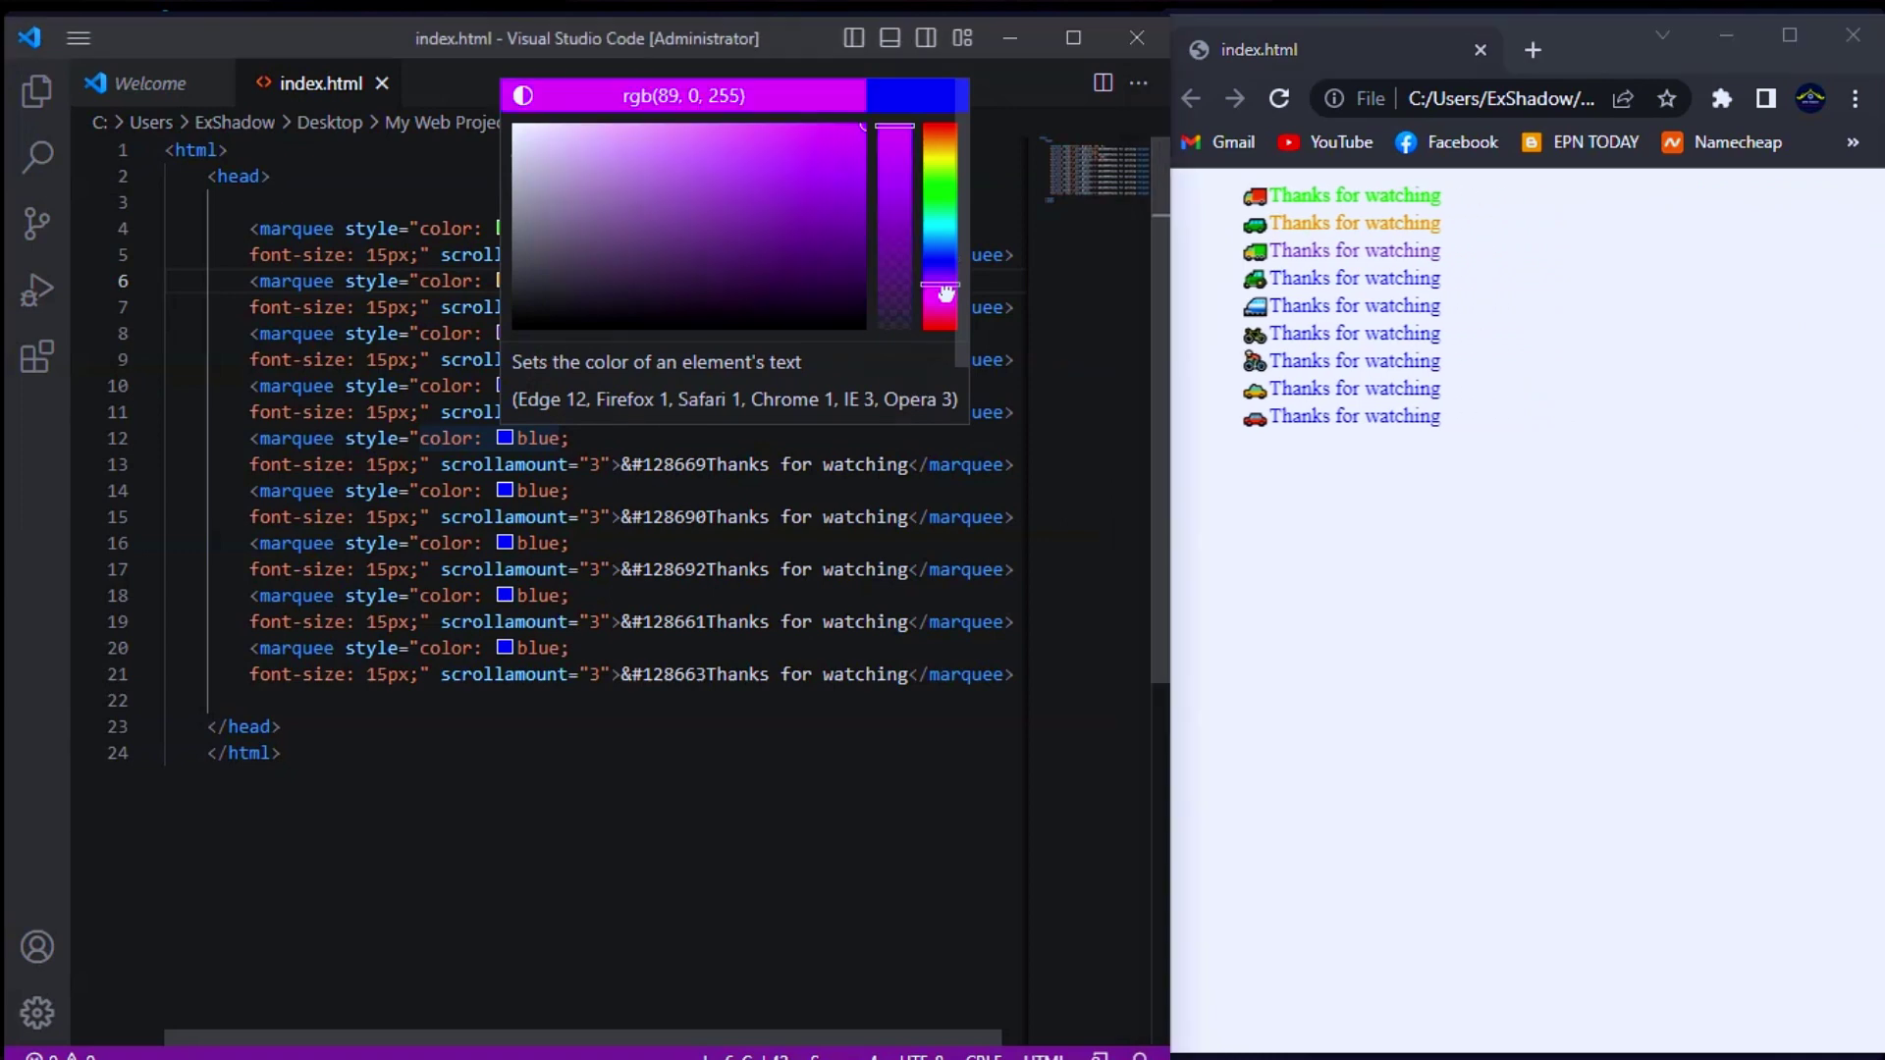
click(826, 174)
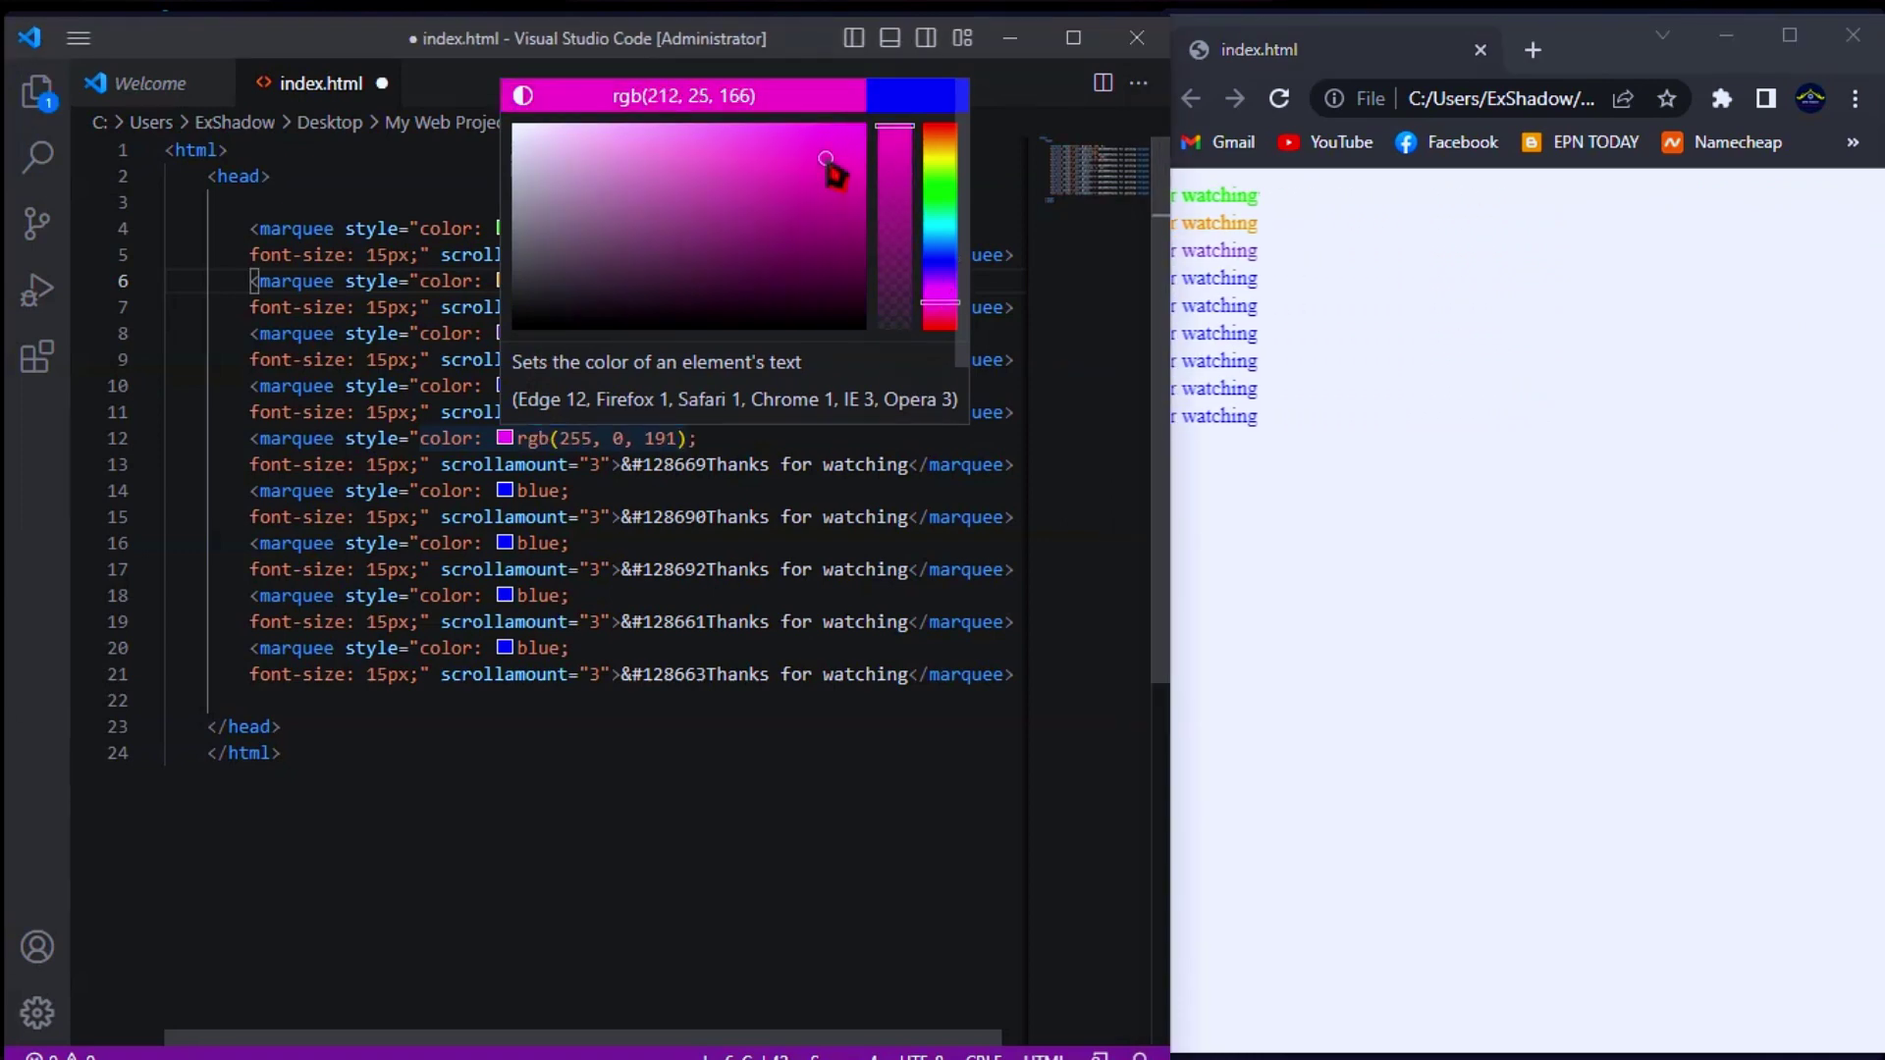
click(1280, 101)
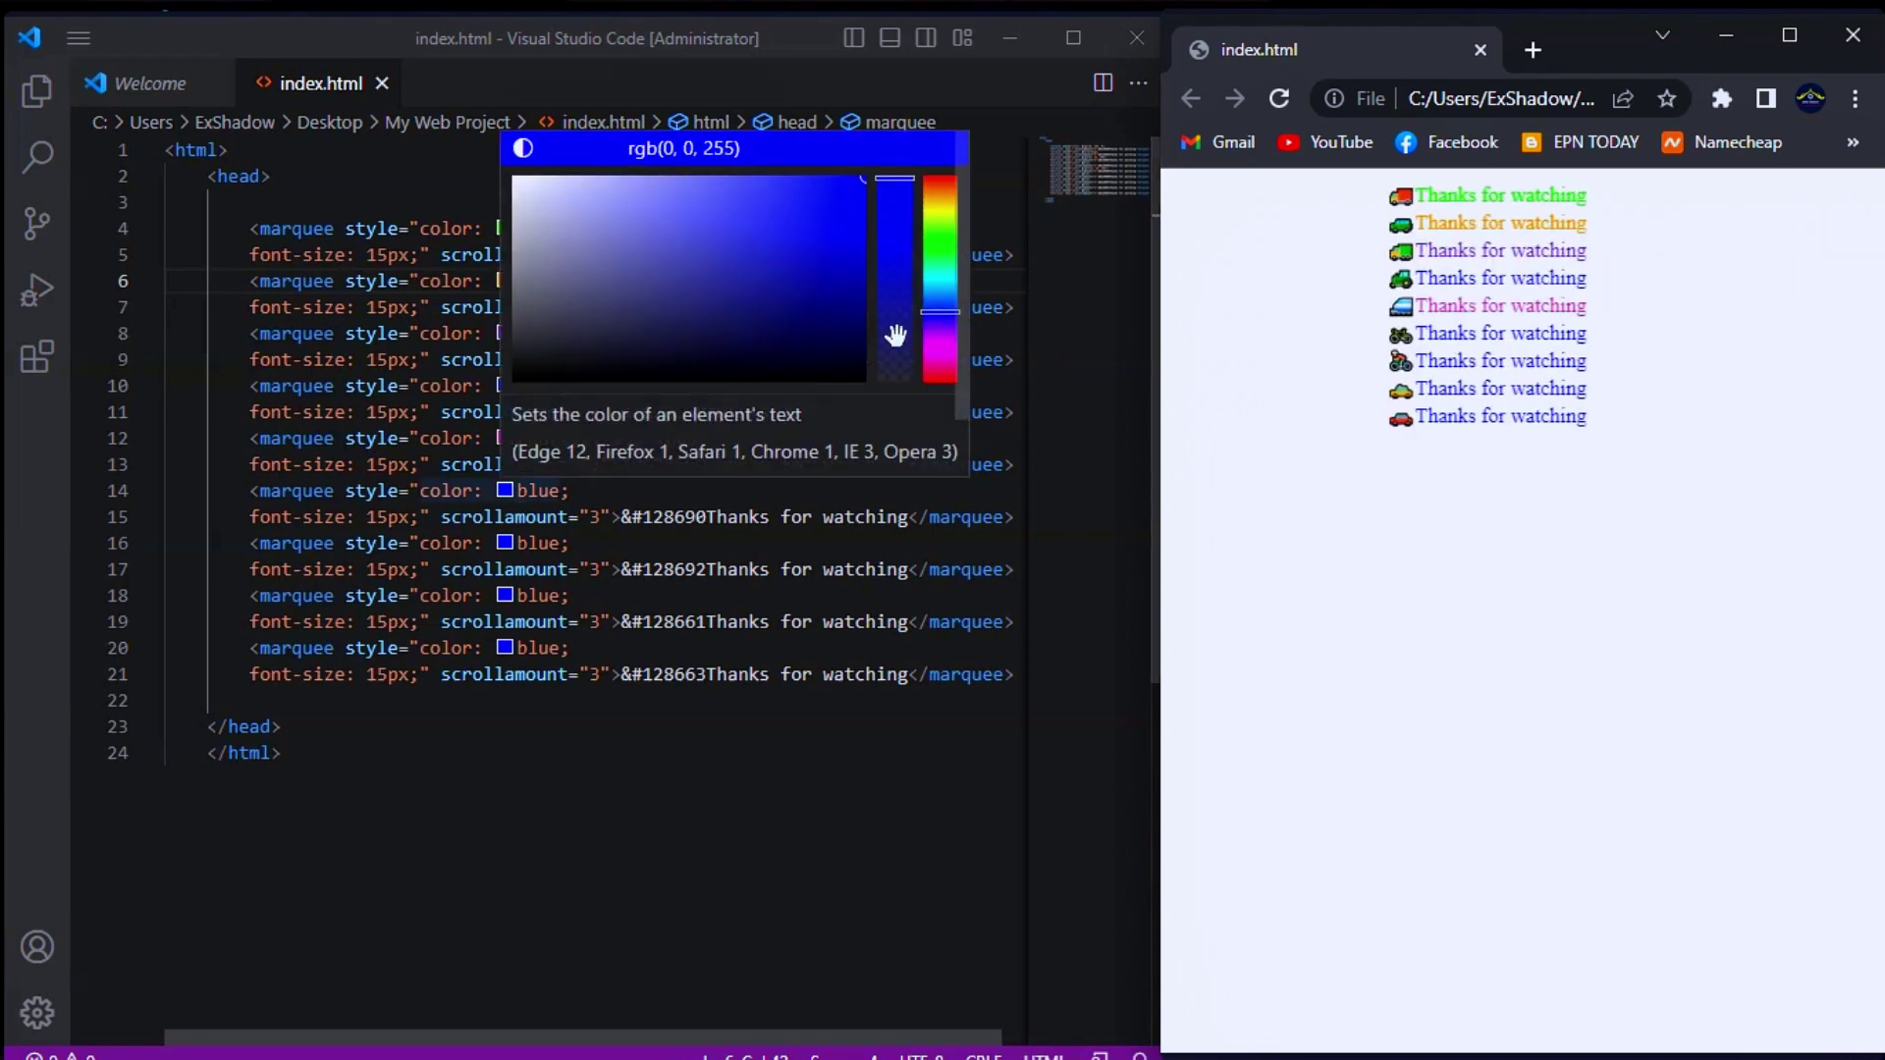
mouse_move(937, 316)
mouse_down()
mouse_move(938, 372)
mouse_move(939, 291)
mouse_up()
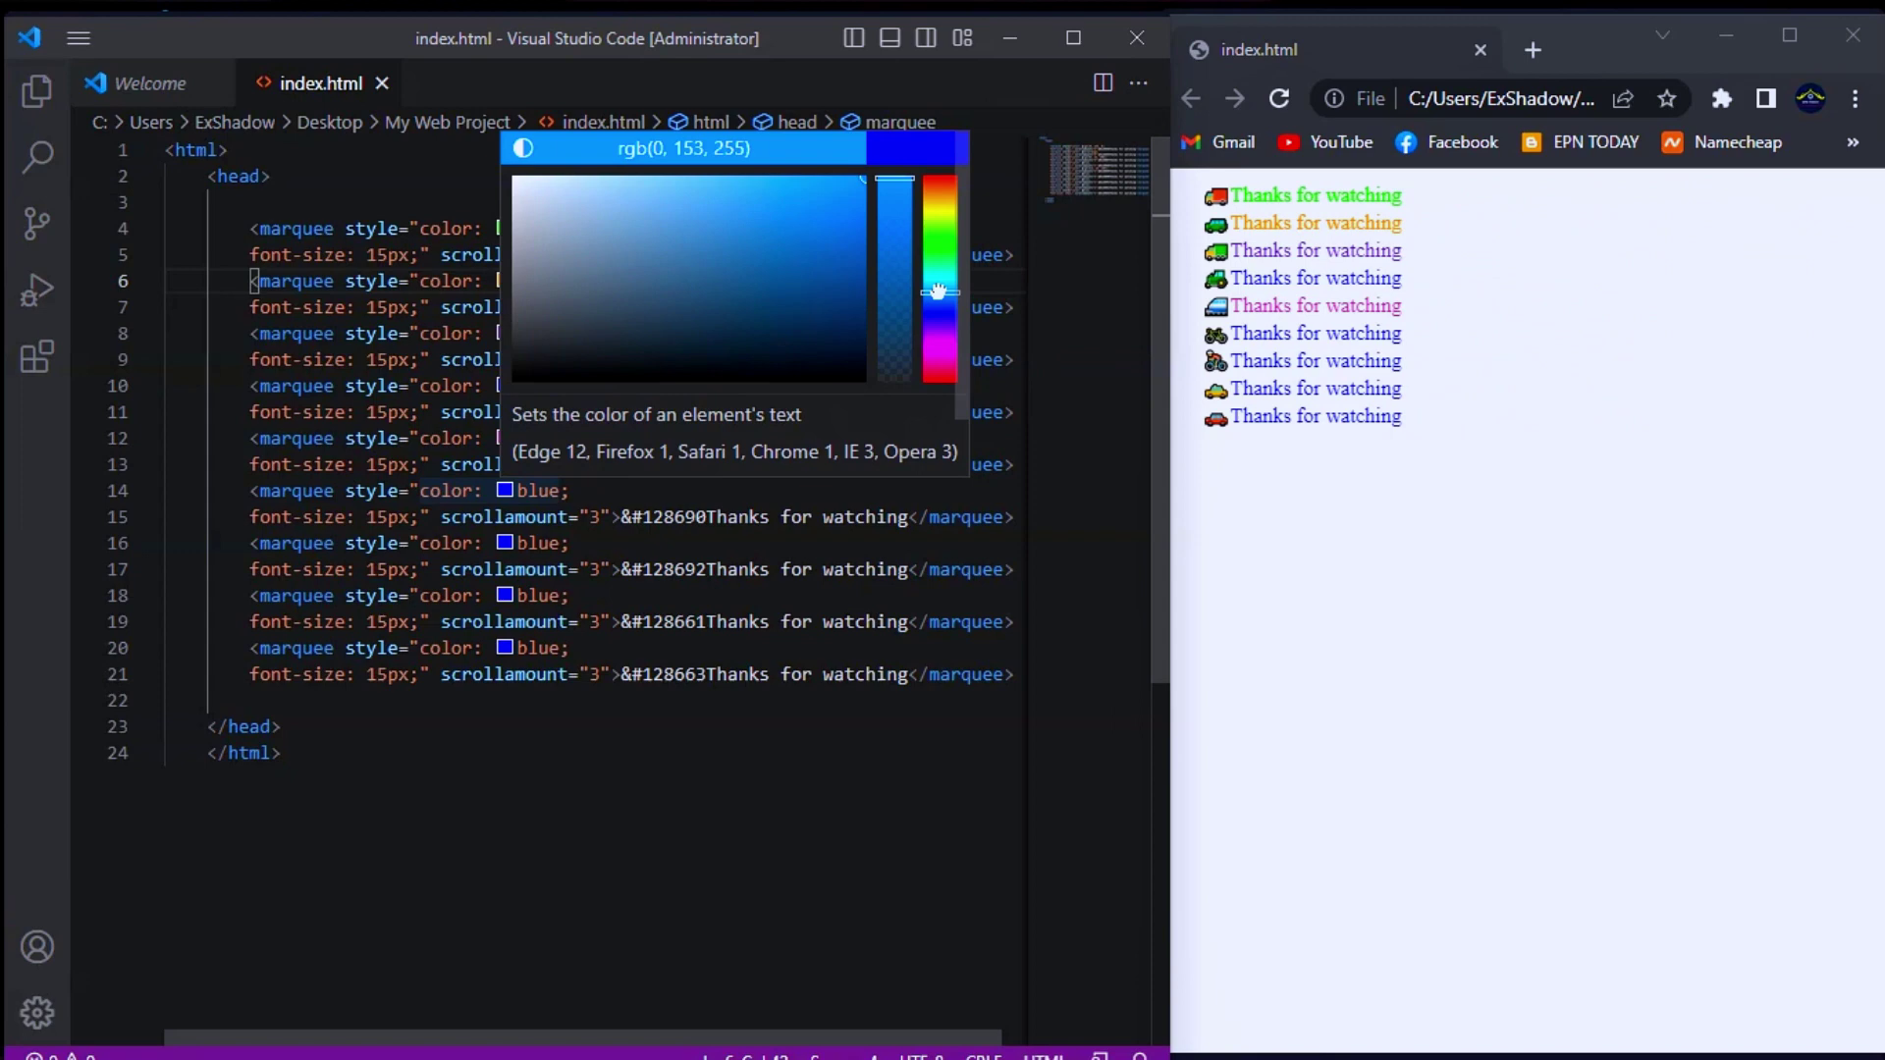
click(796, 257)
drag(848, 230, 855, 192)
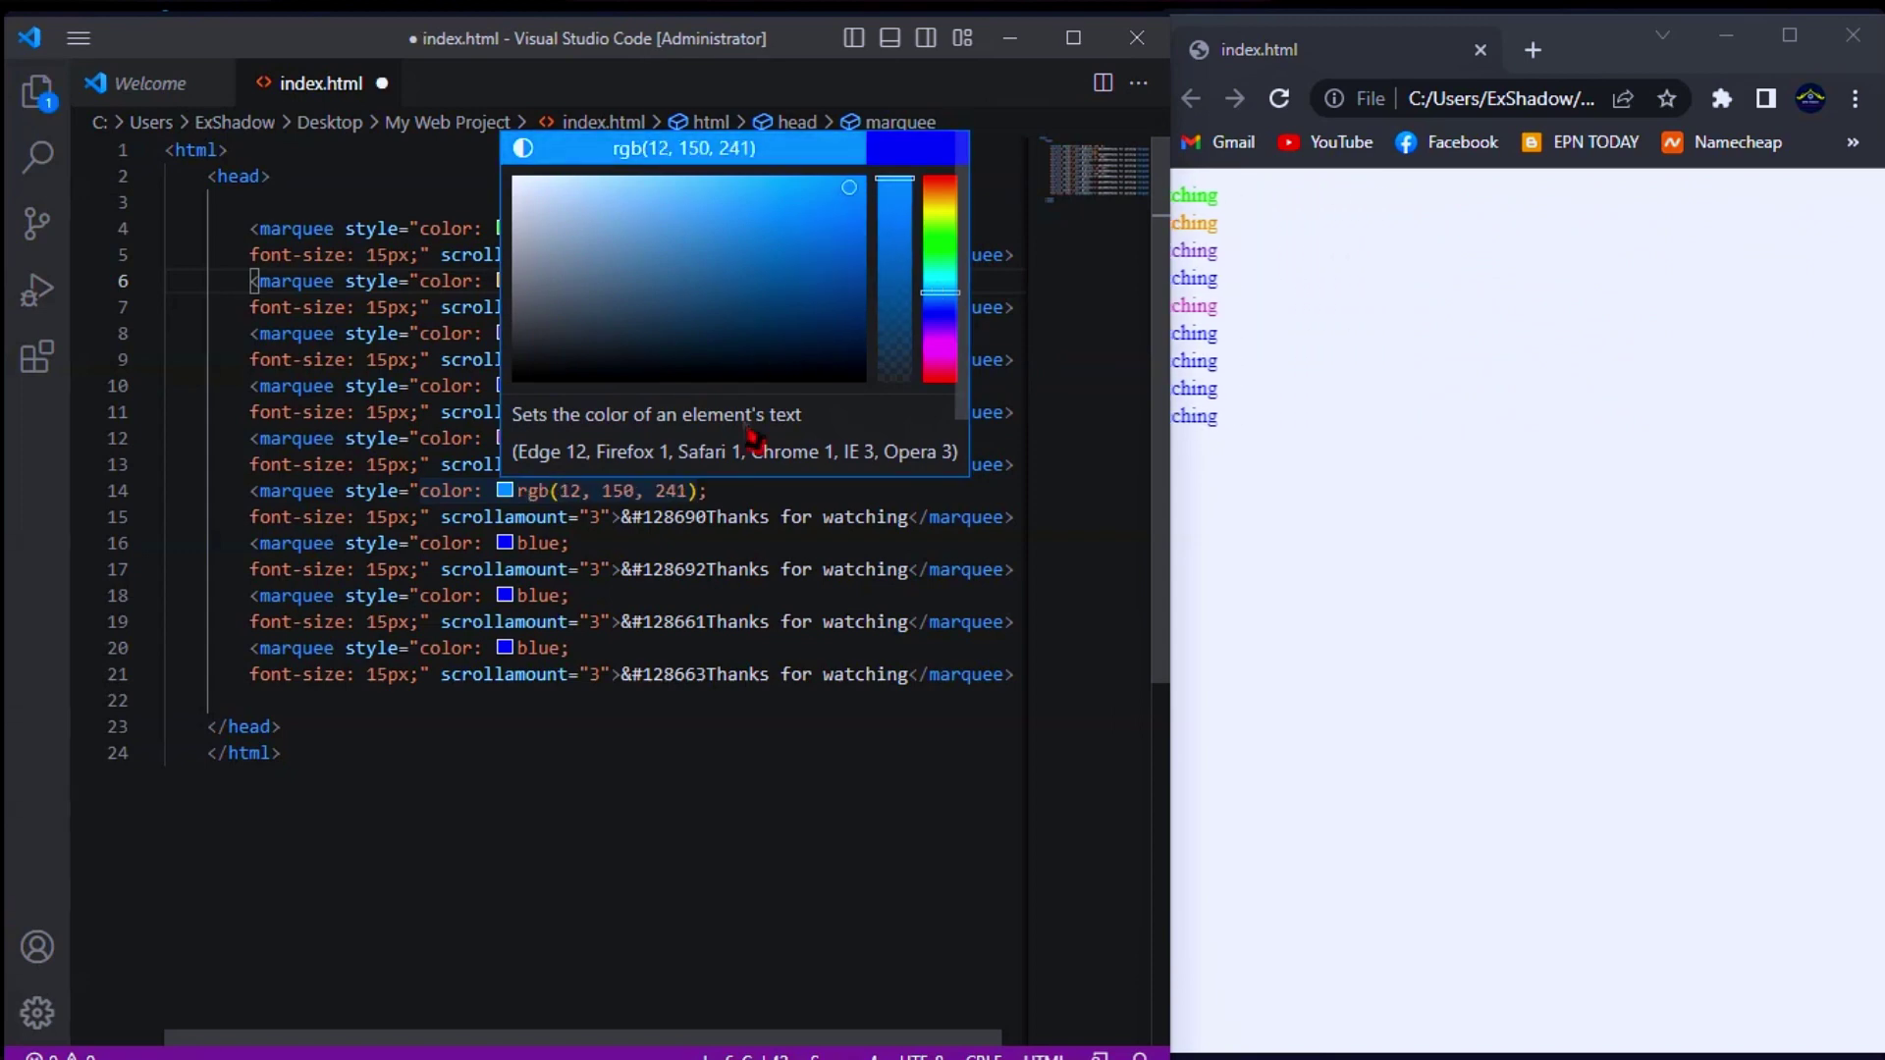
key(ctrl+s)
click(1278, 99)
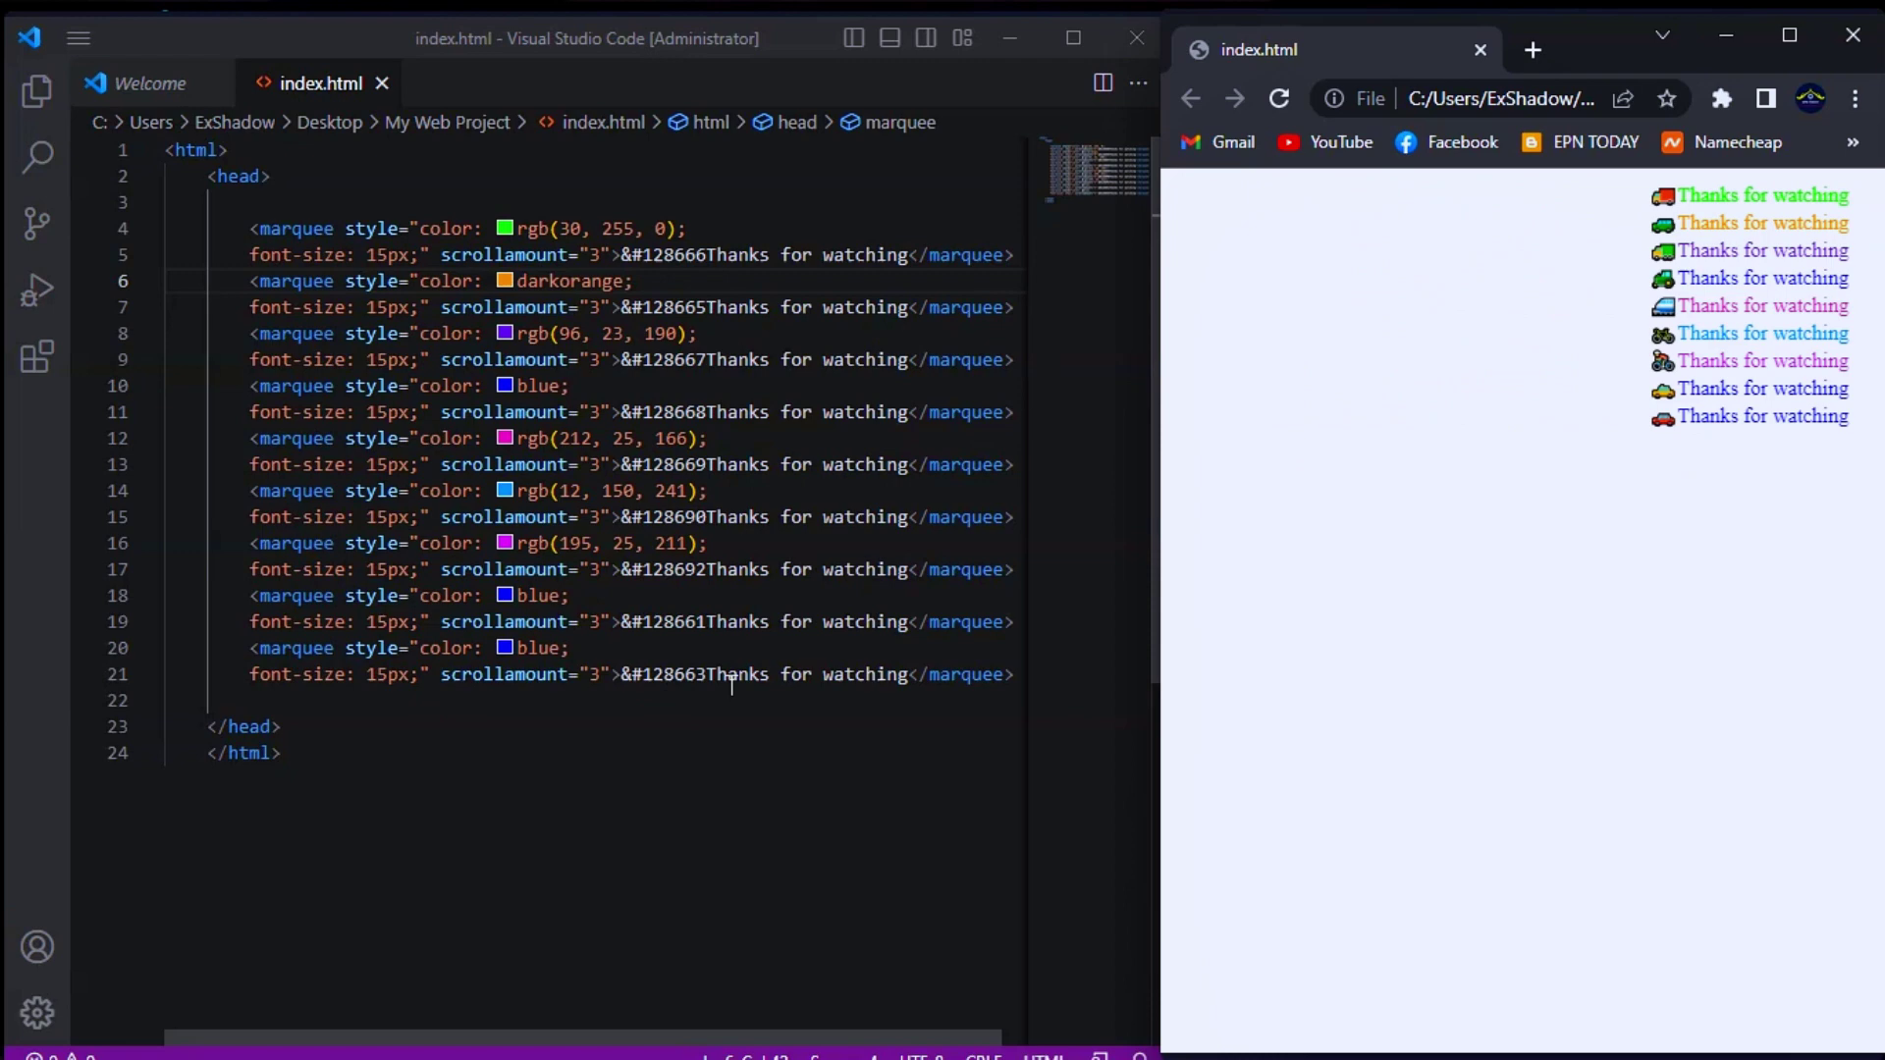
Step: Set the first marquee's font size to 35px, save, and reload the preview
drag(707, 675, 622, 674)
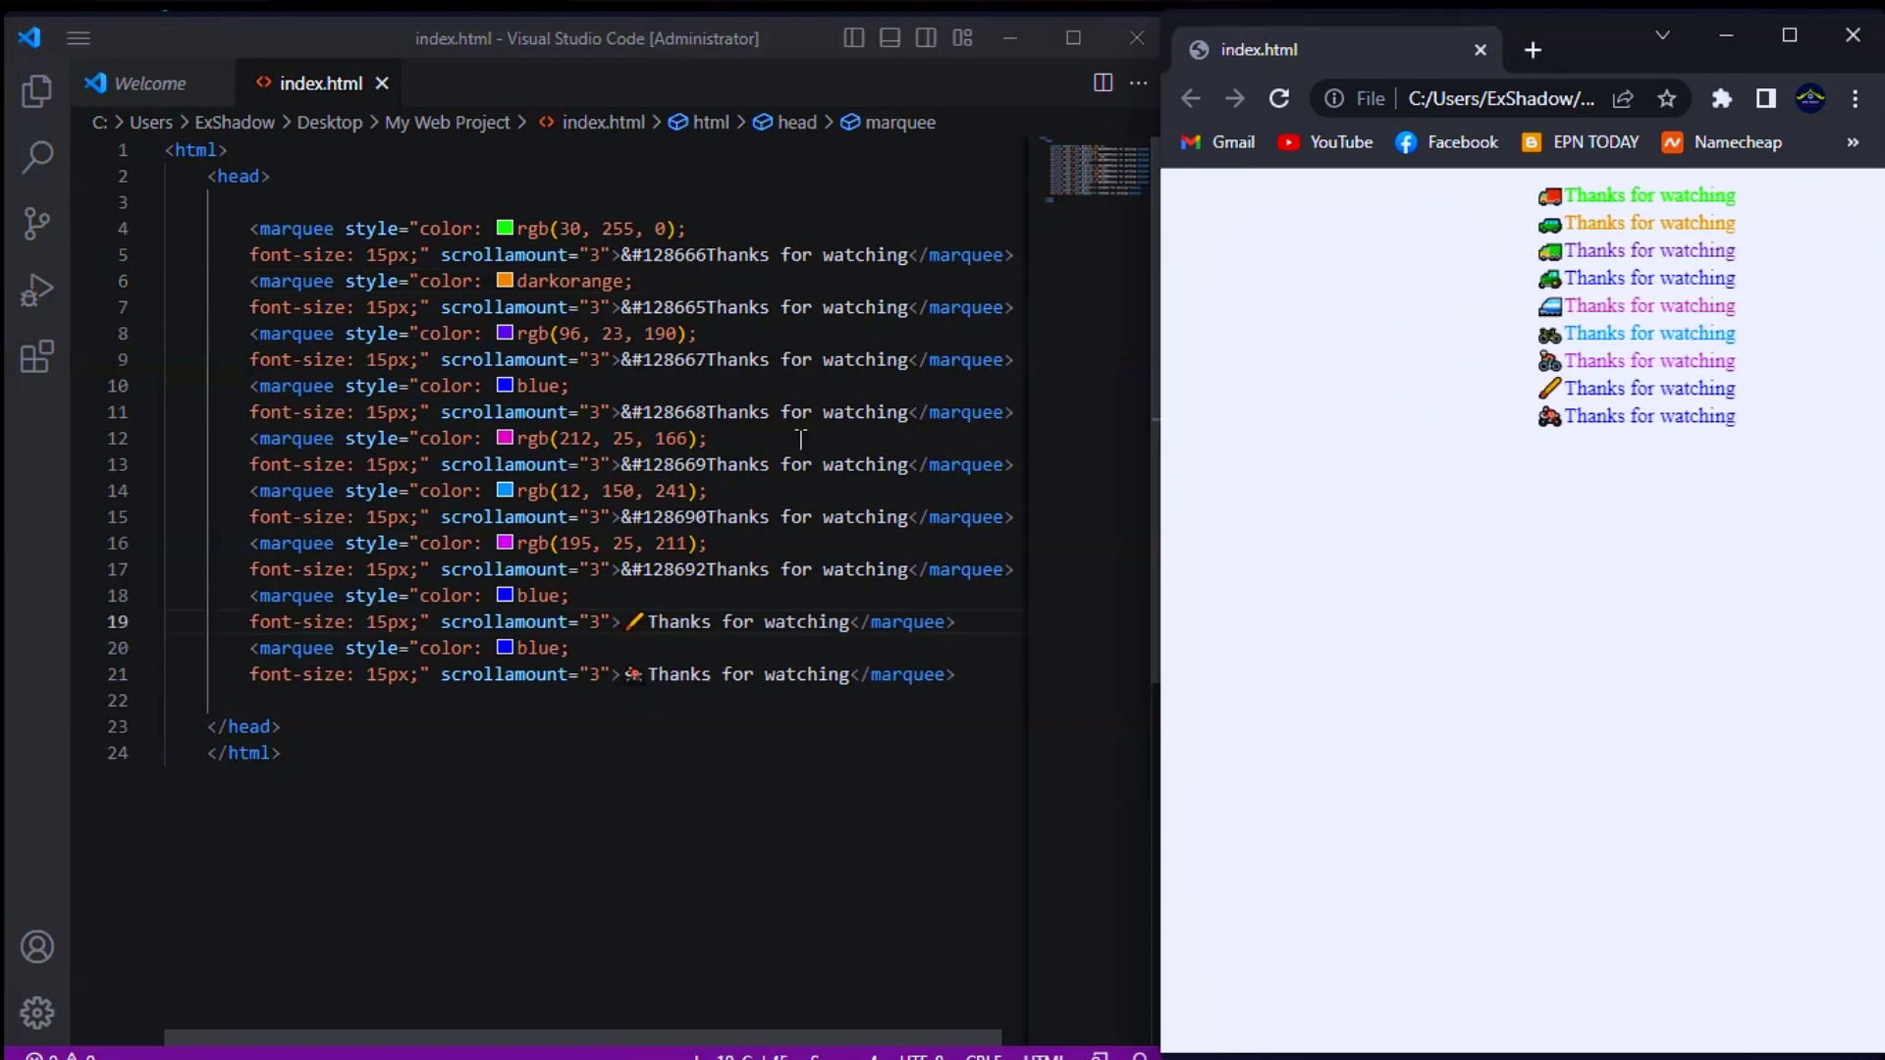
drag(707, 360, 621, 361)
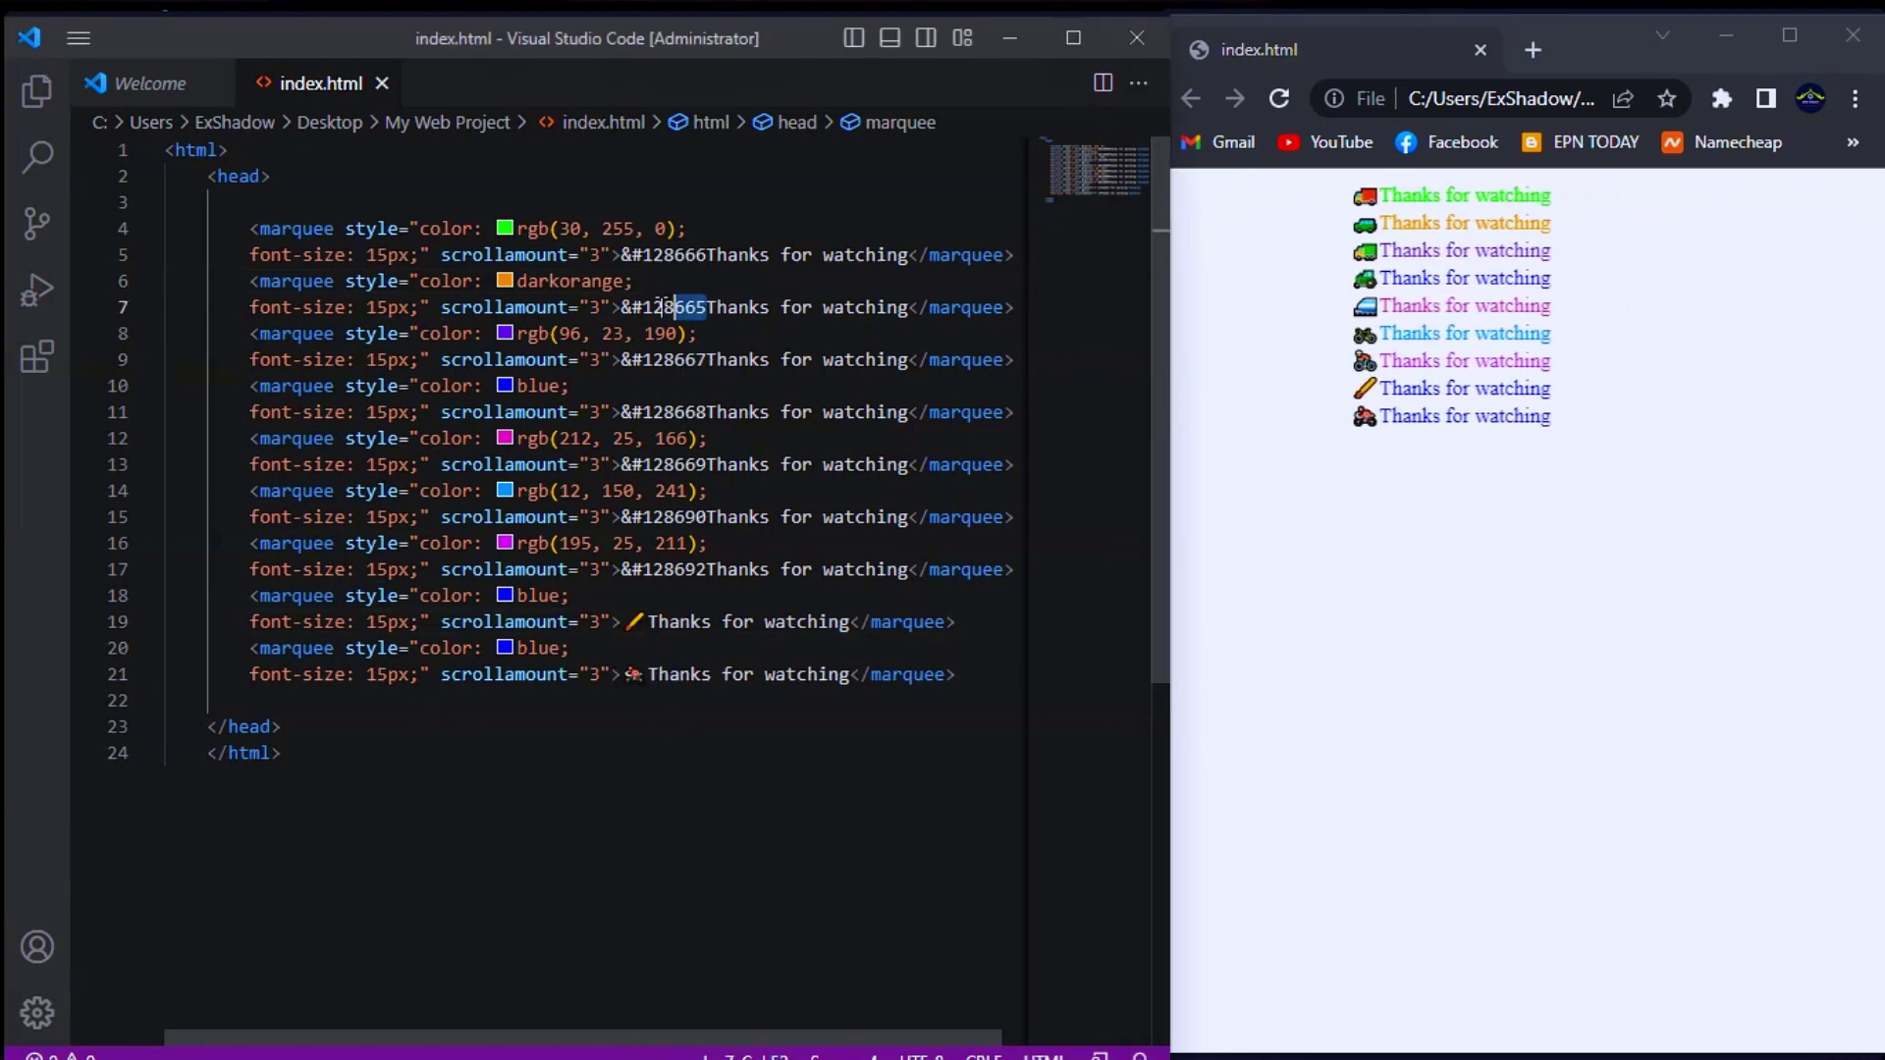
key(Down)
key(Down)
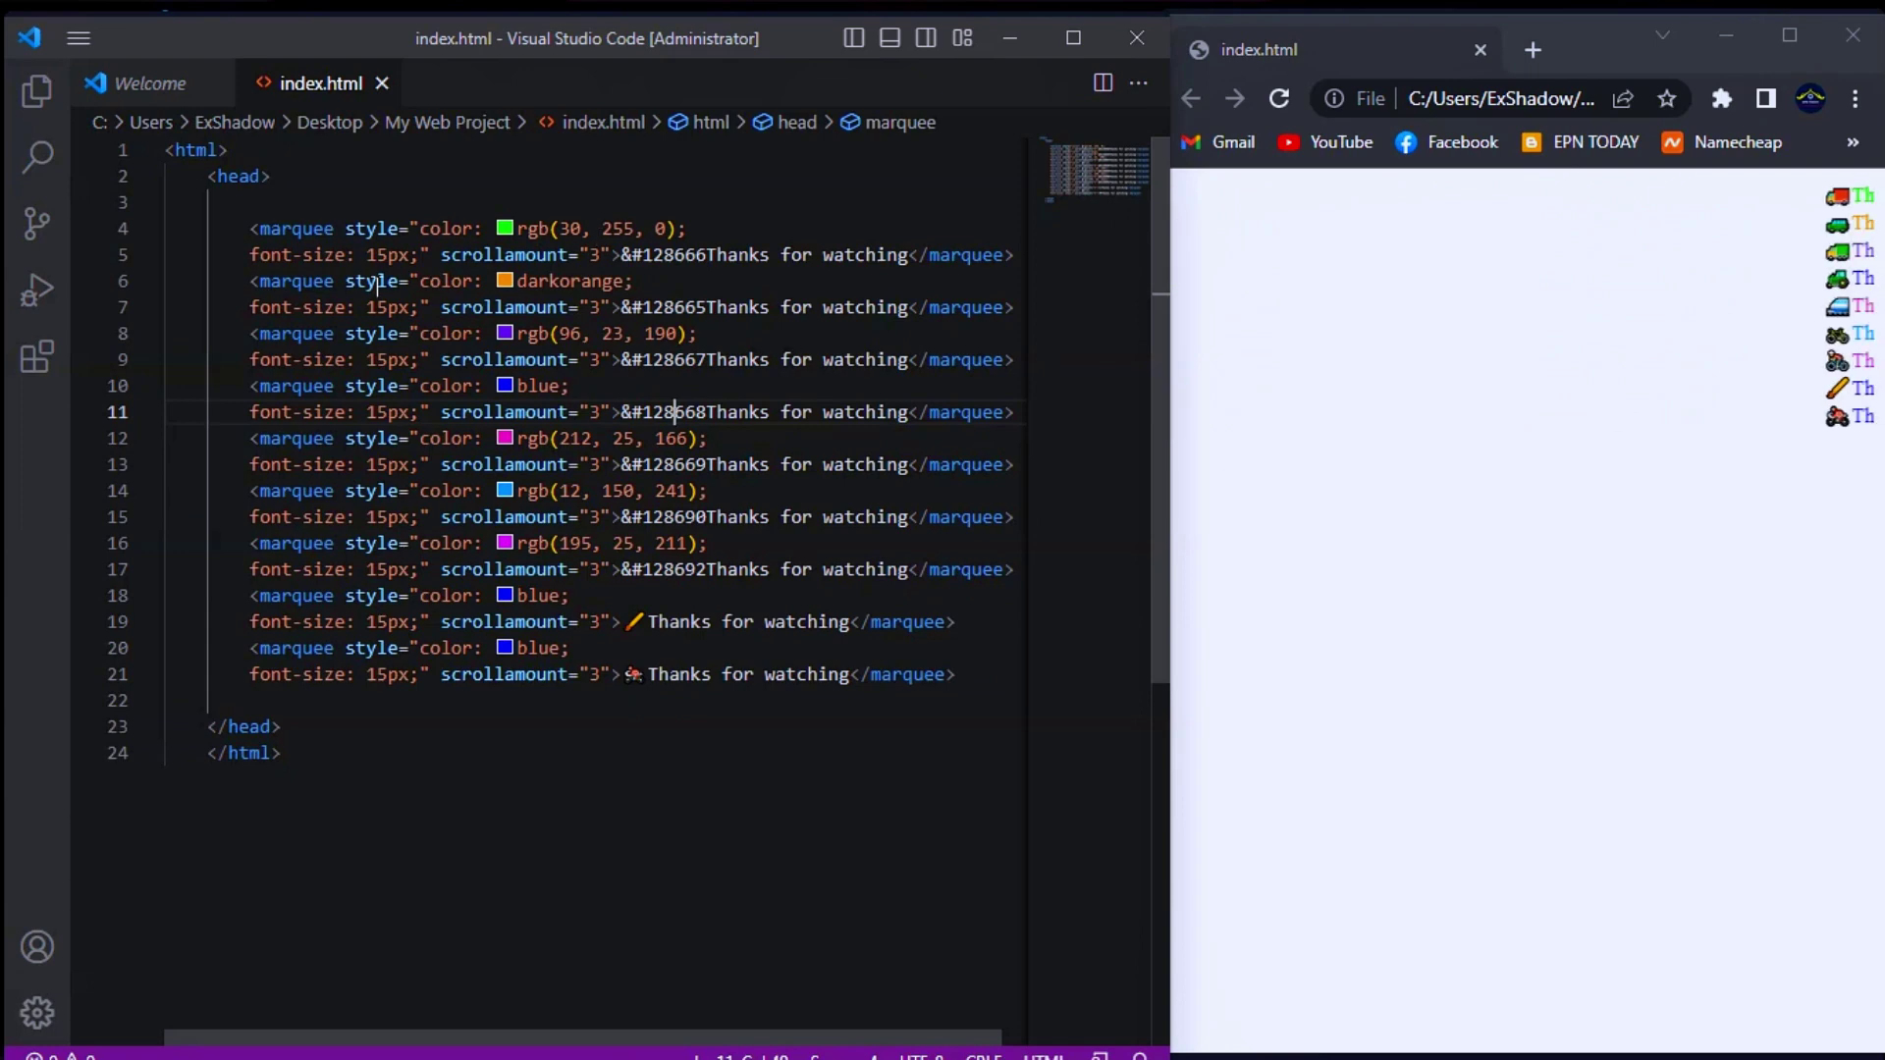
click(371, 256)
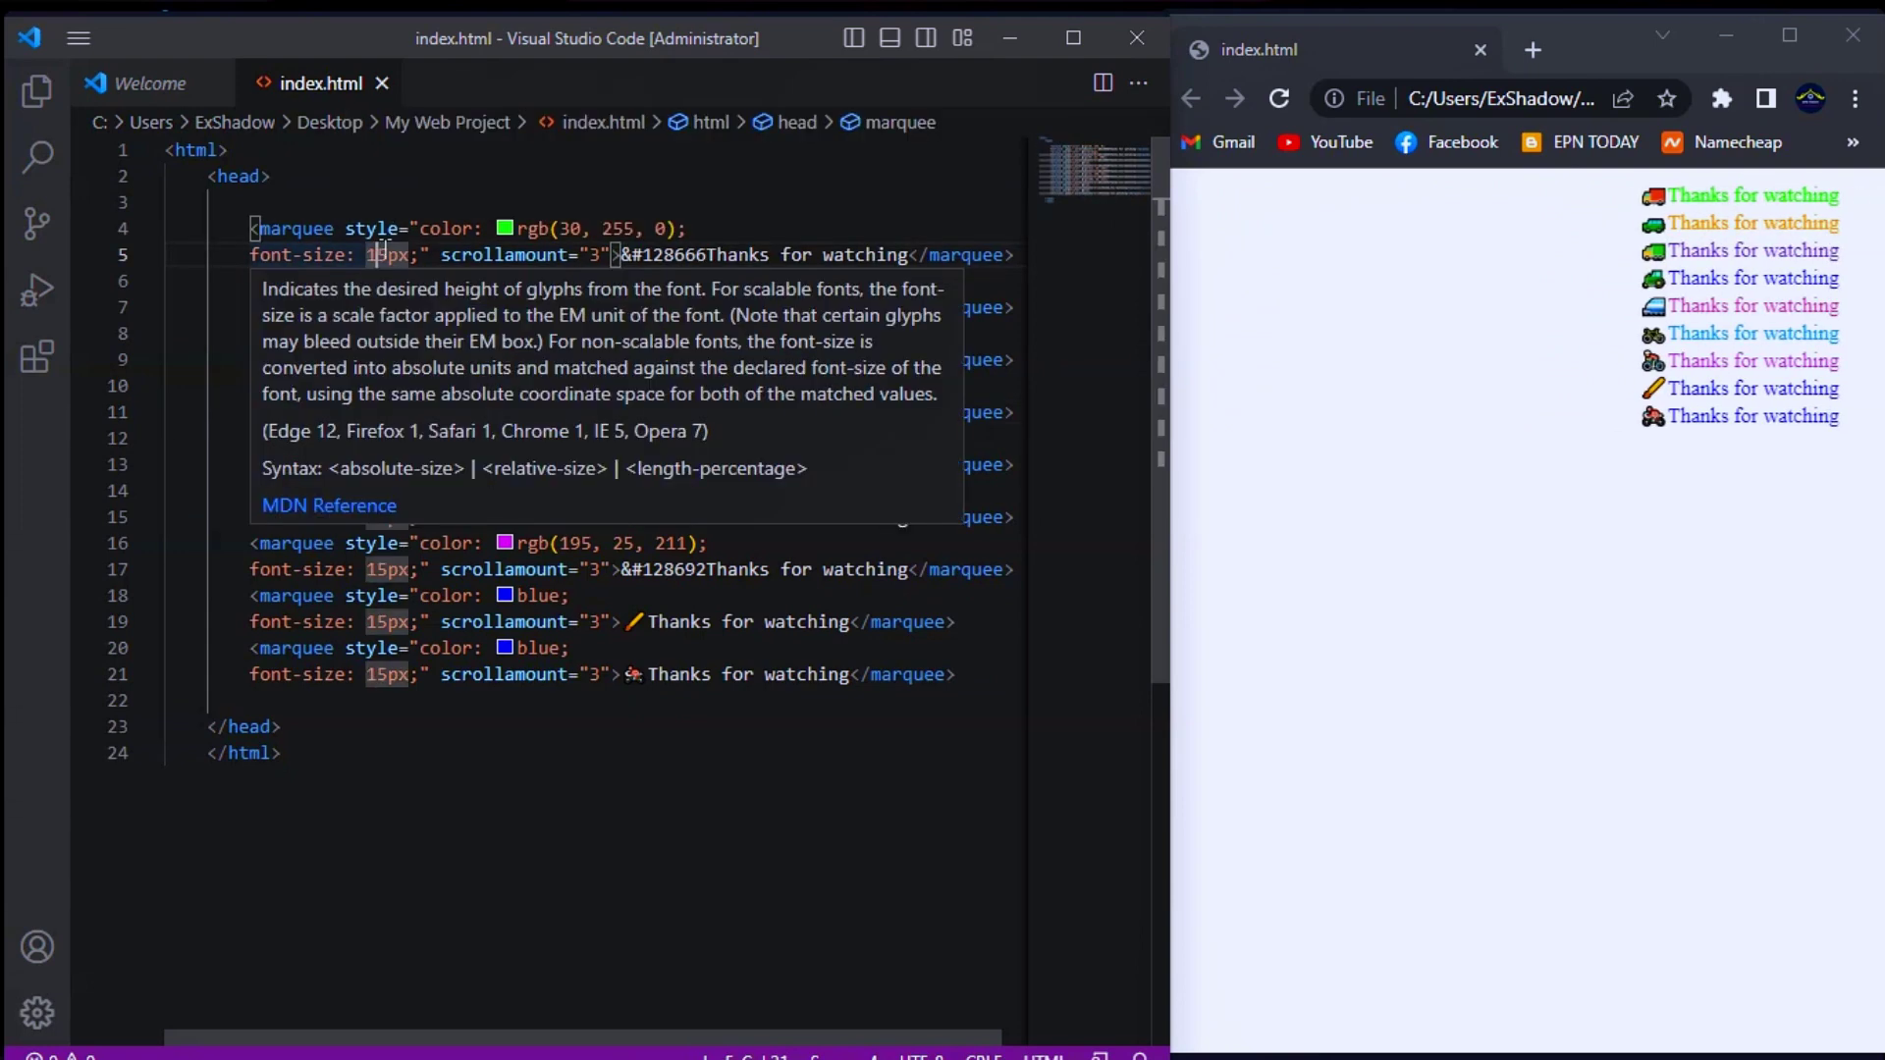
key(BackSpace)
key(BackSpace)
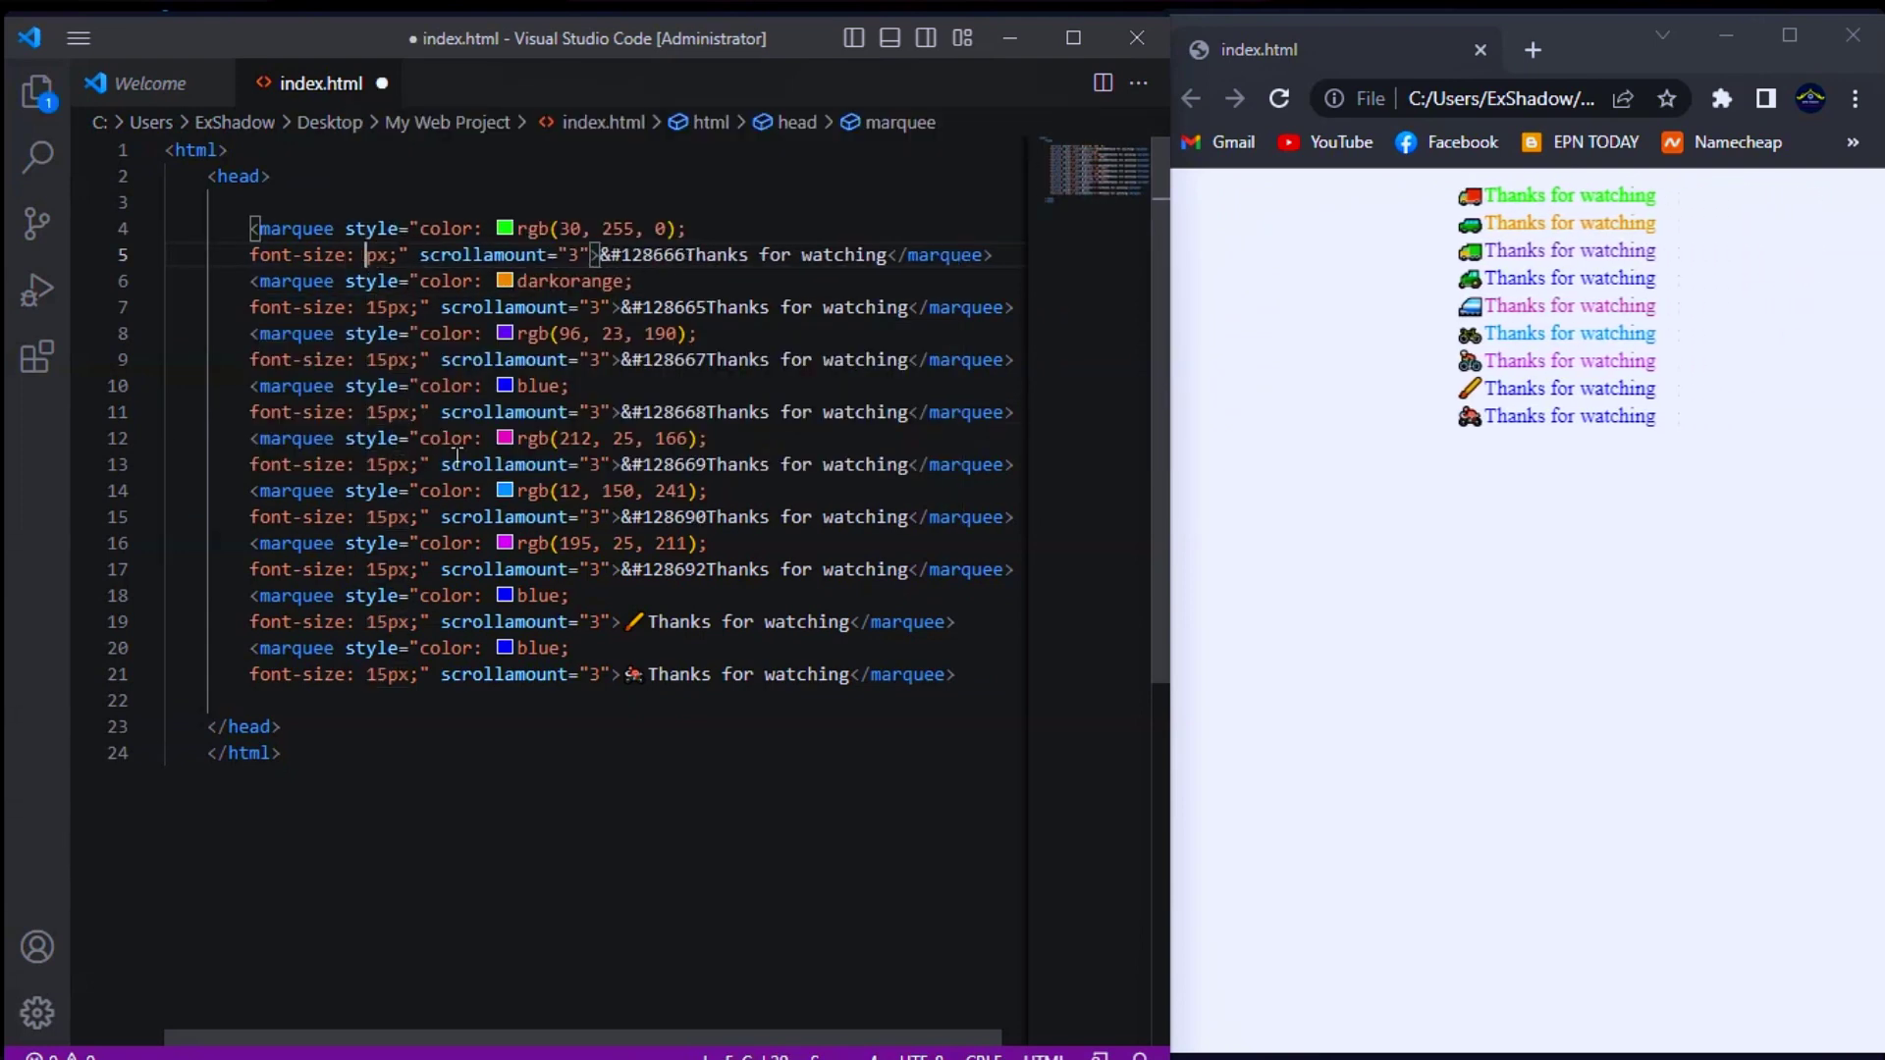
text(20)
key(BackSpace)
key(BackSpace)
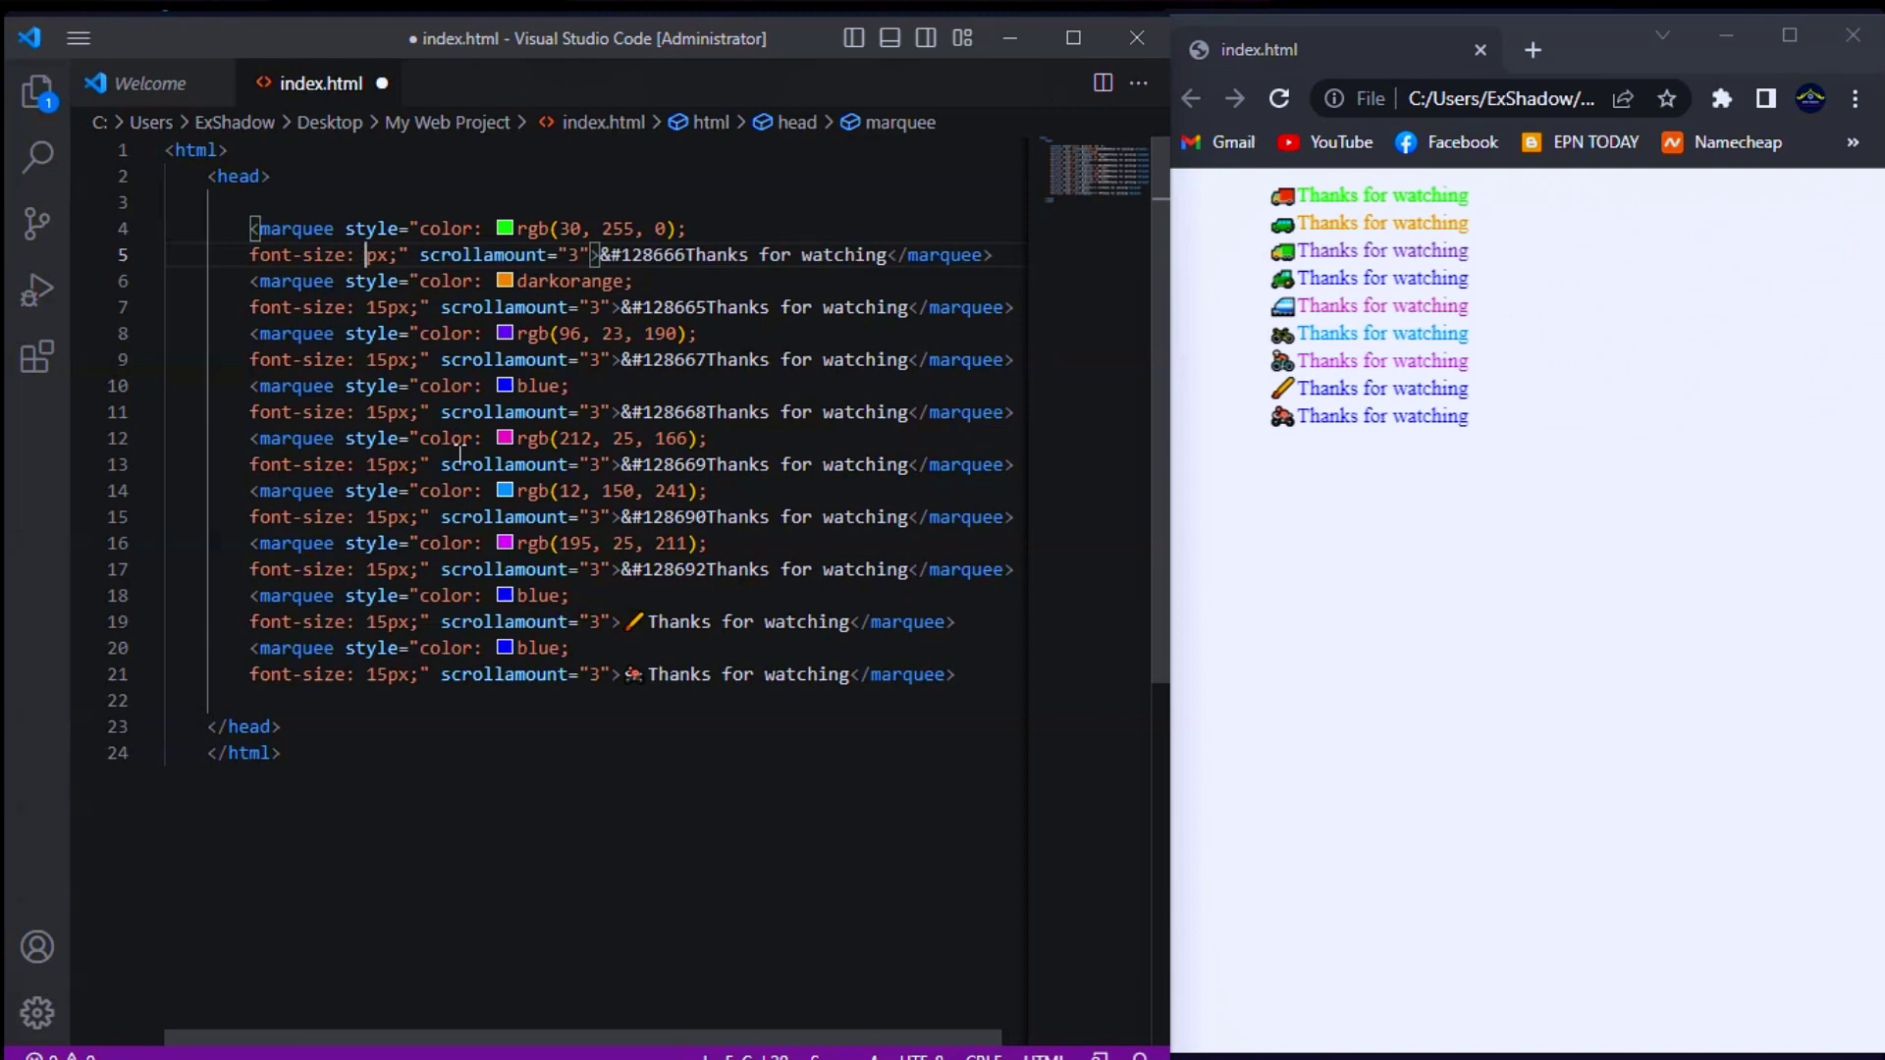
text(35)
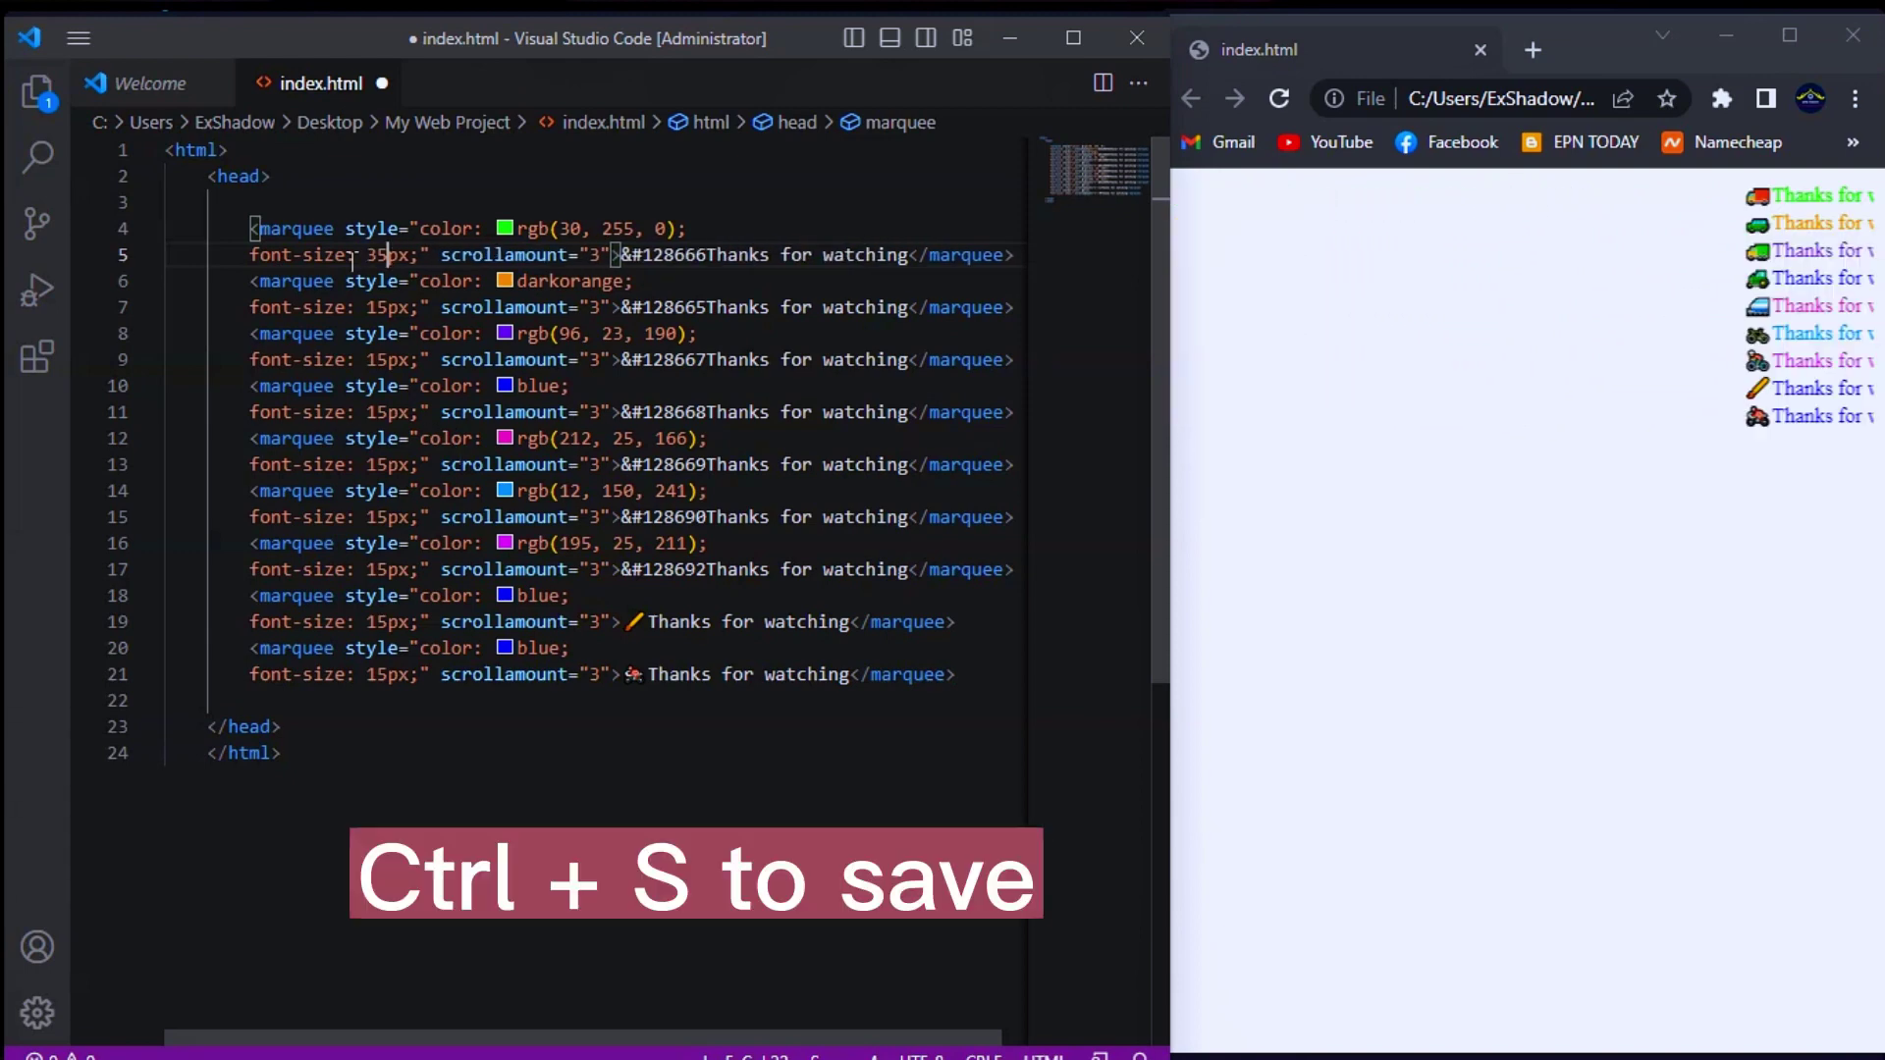
key(ctrl+s)
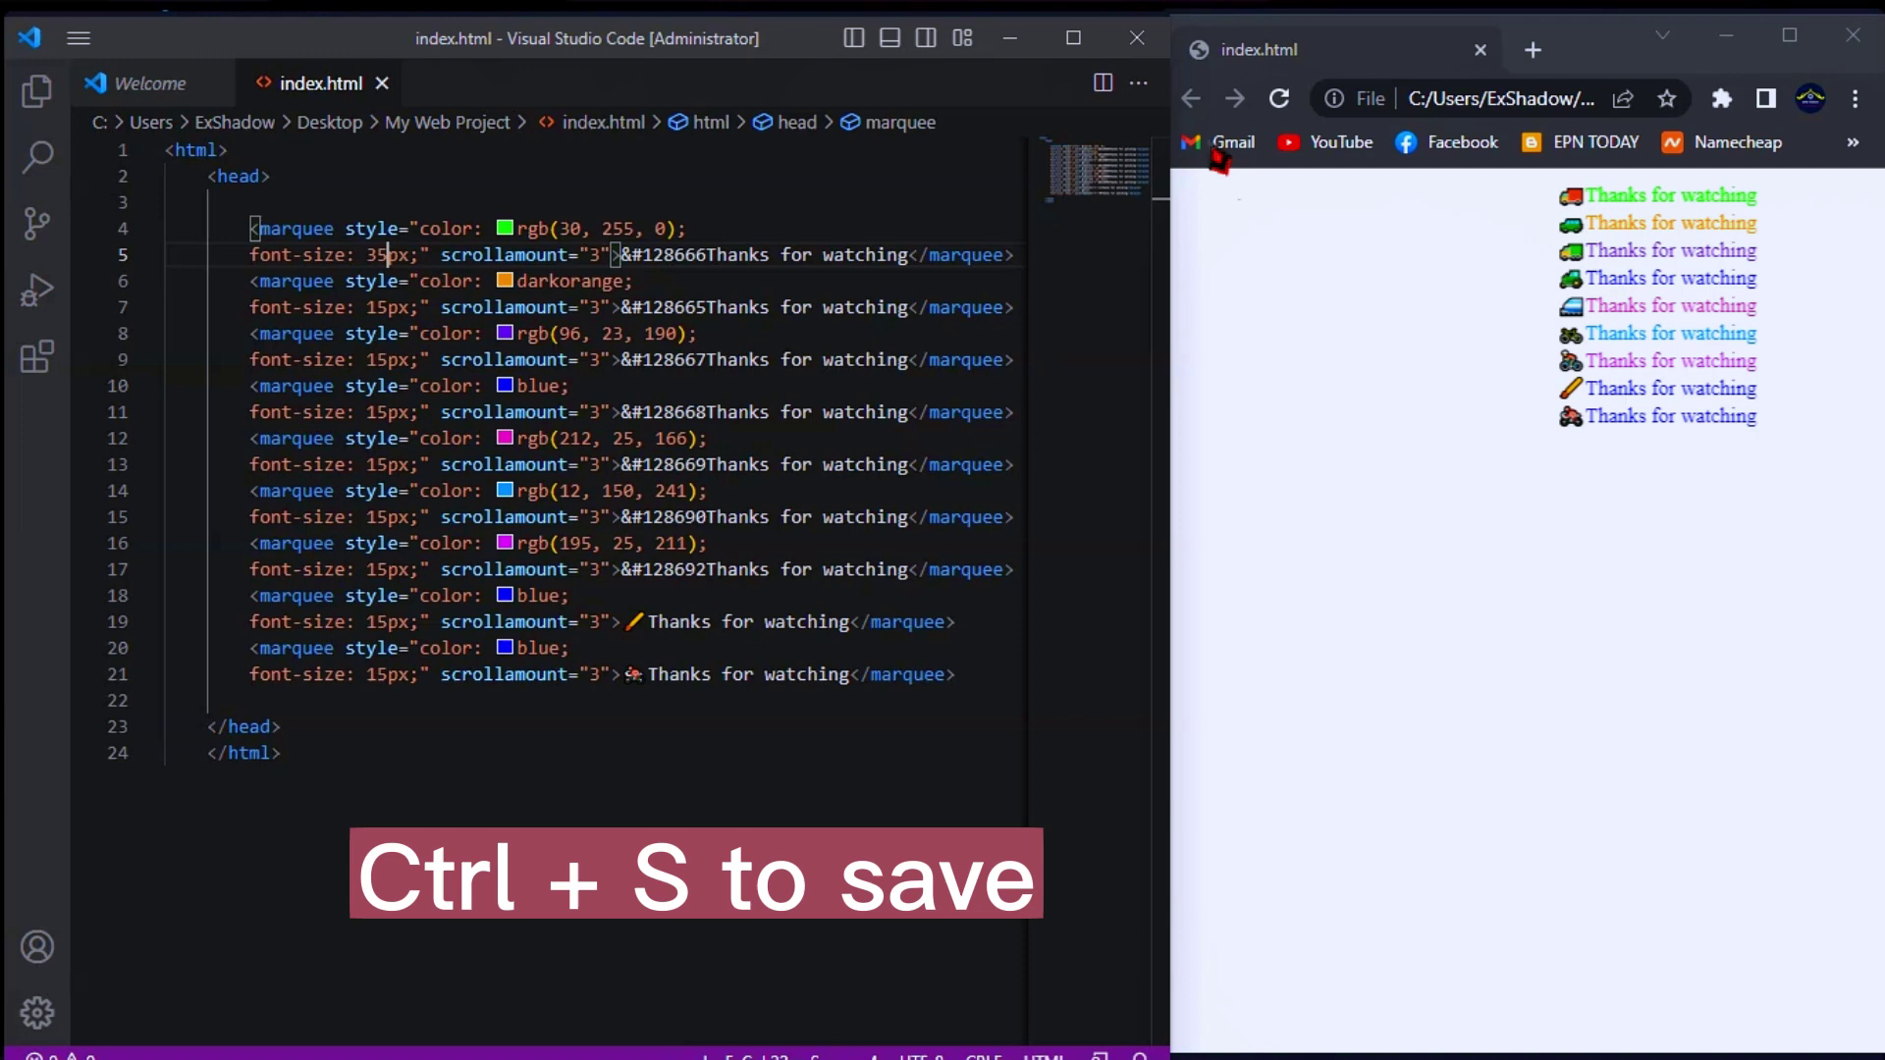
click(1278, 97)
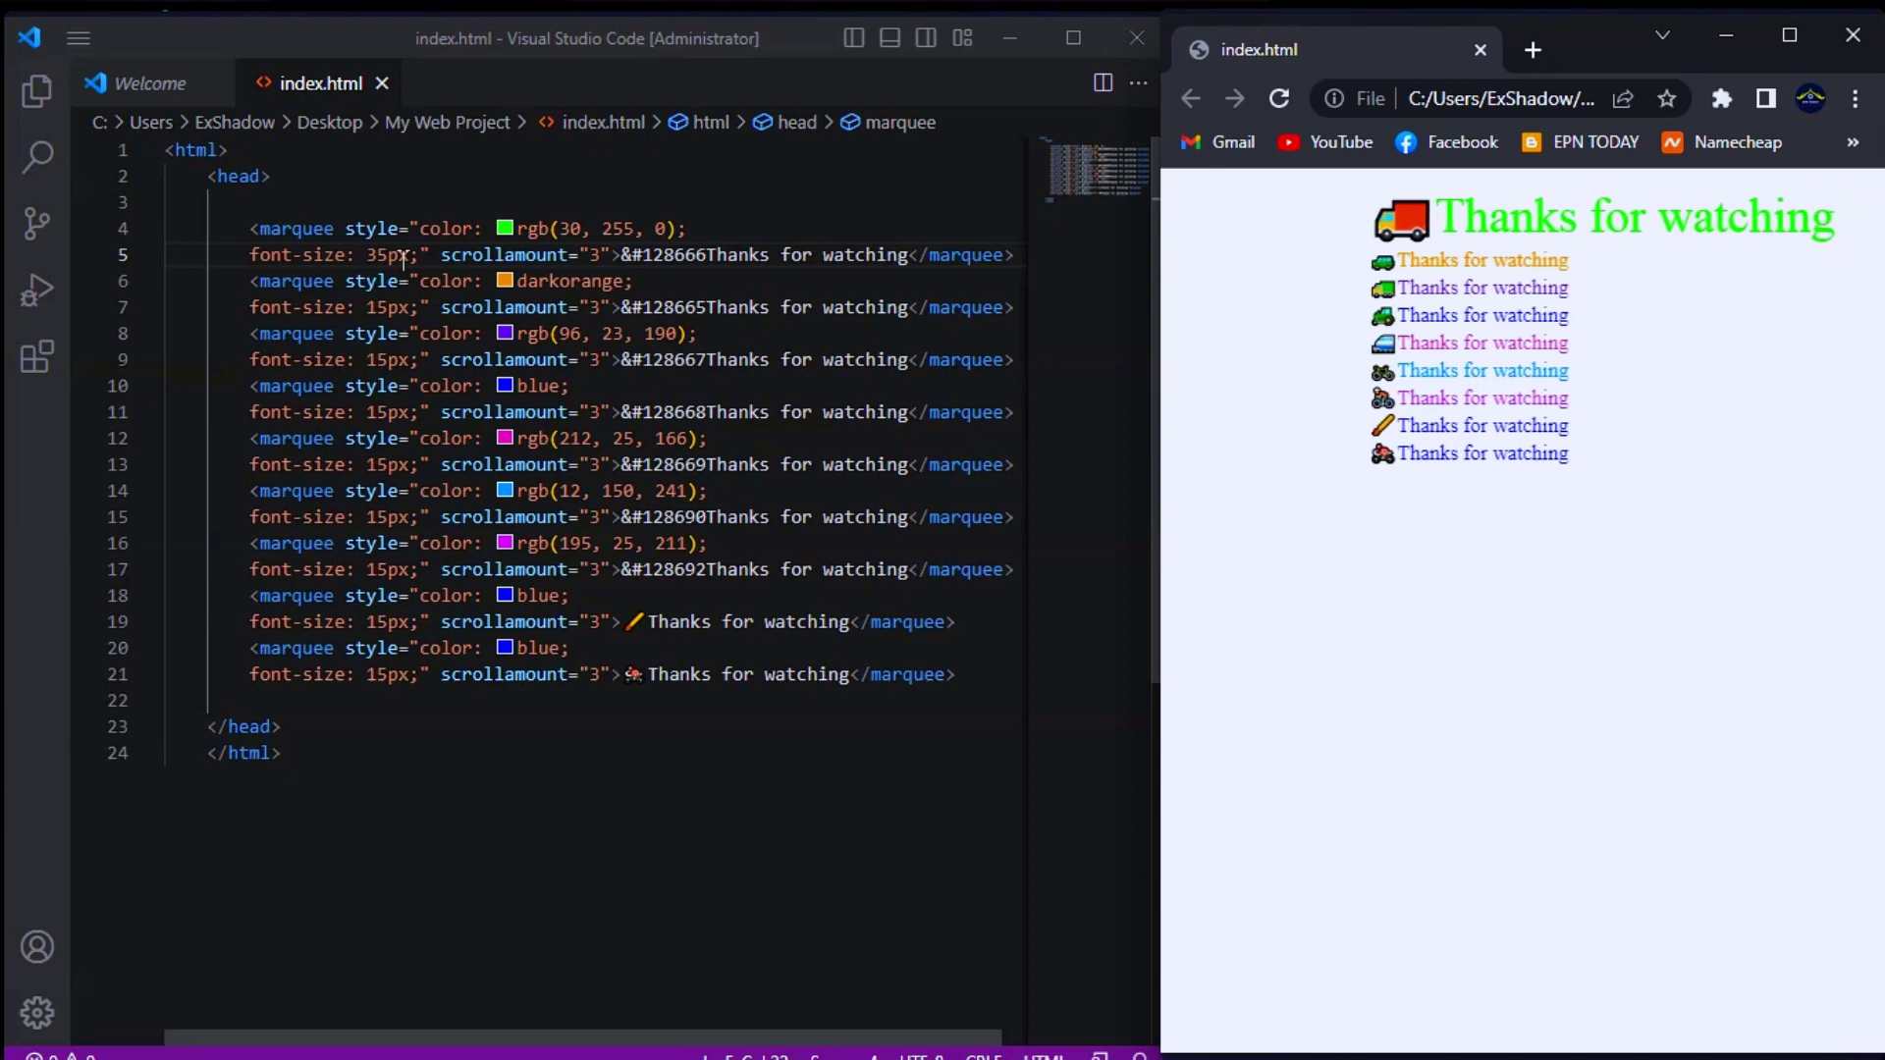
Step: Change the second marquee's font size to 25px, save, and reload
drag(366, 307, 387, 306)
key(BackSpace)
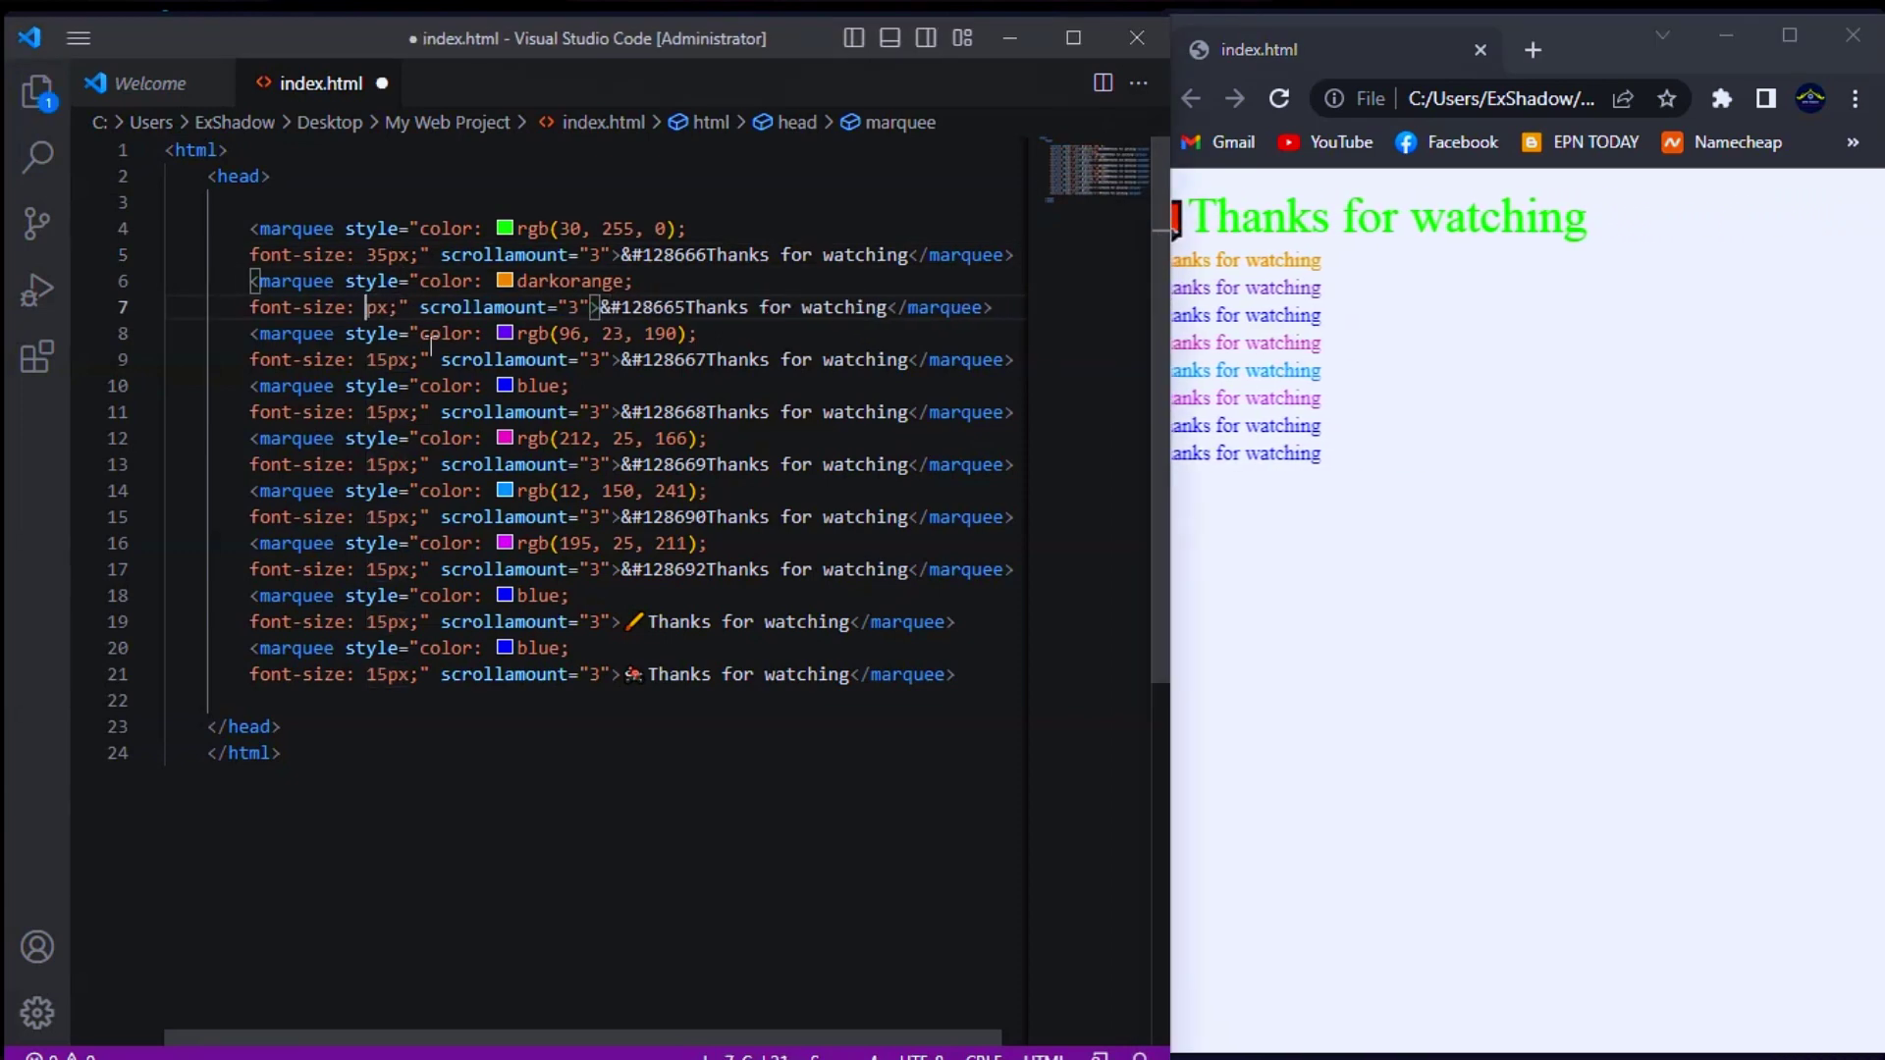
text(25)
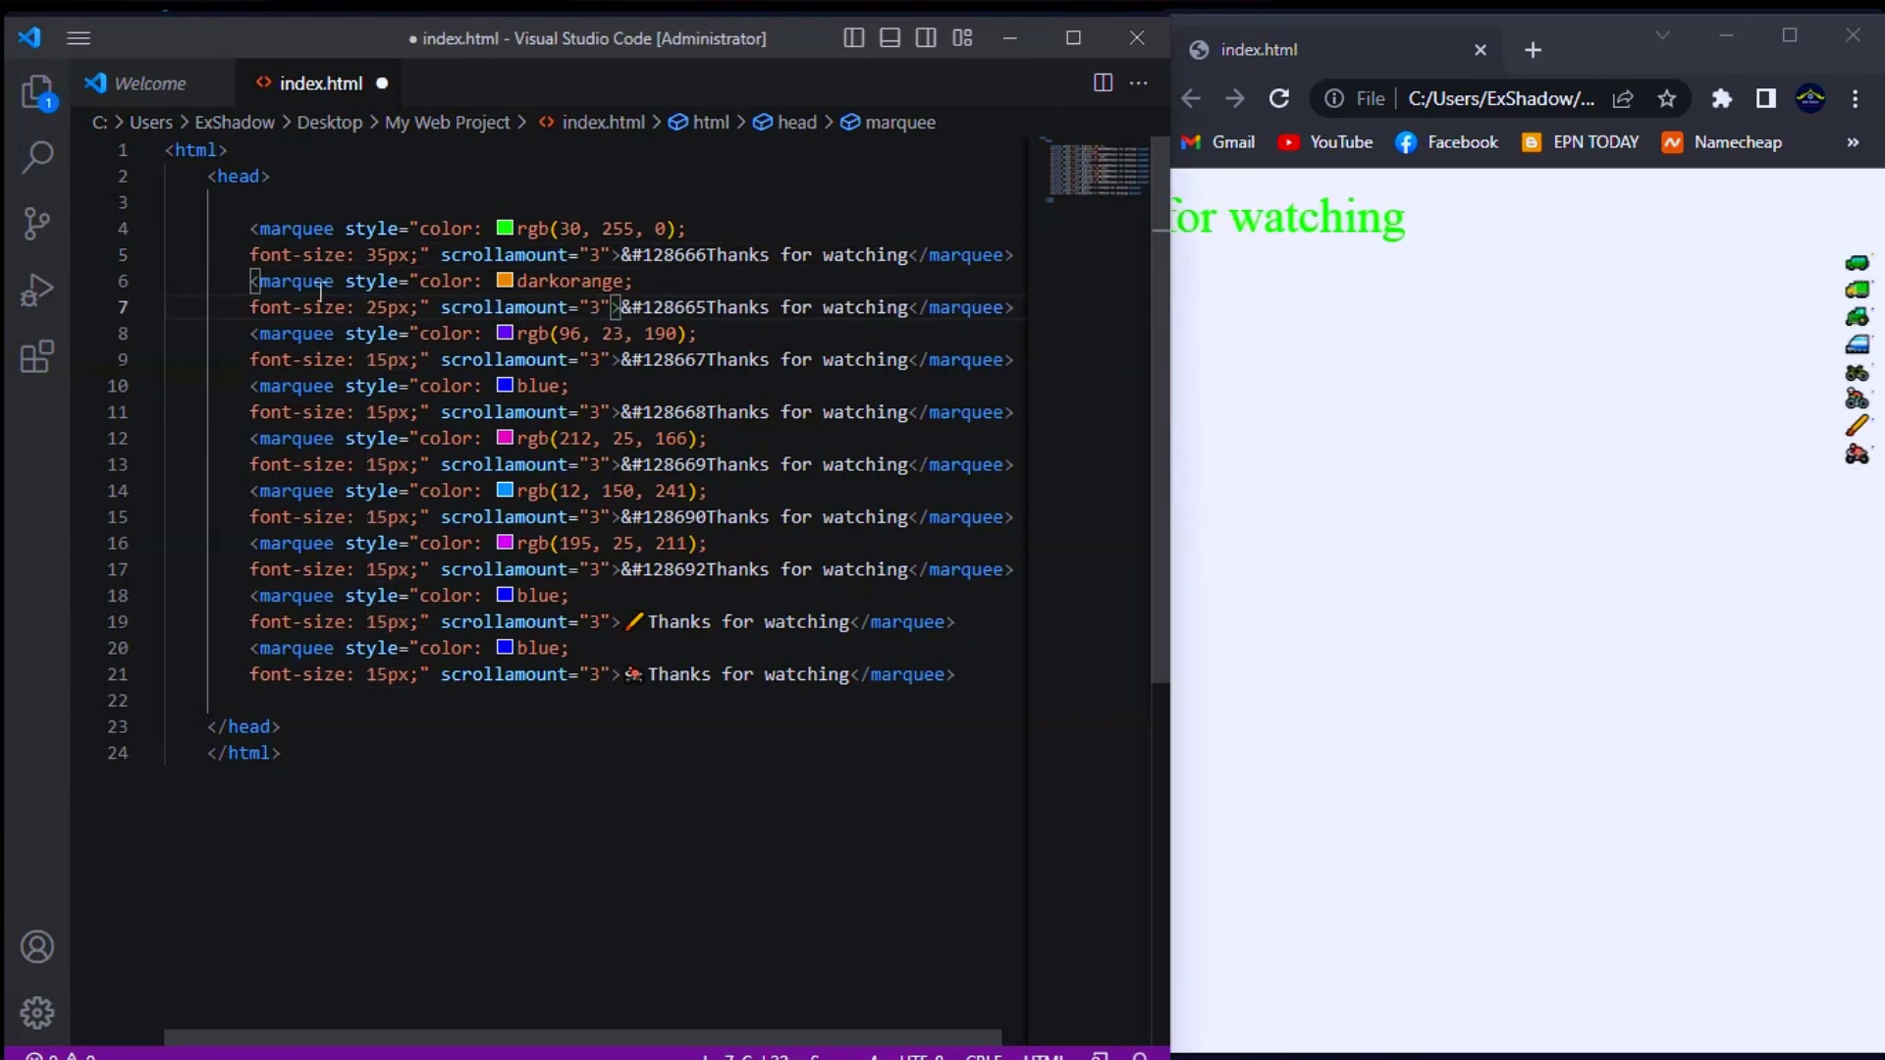
key(ctrl+s)
click(1809, 331)
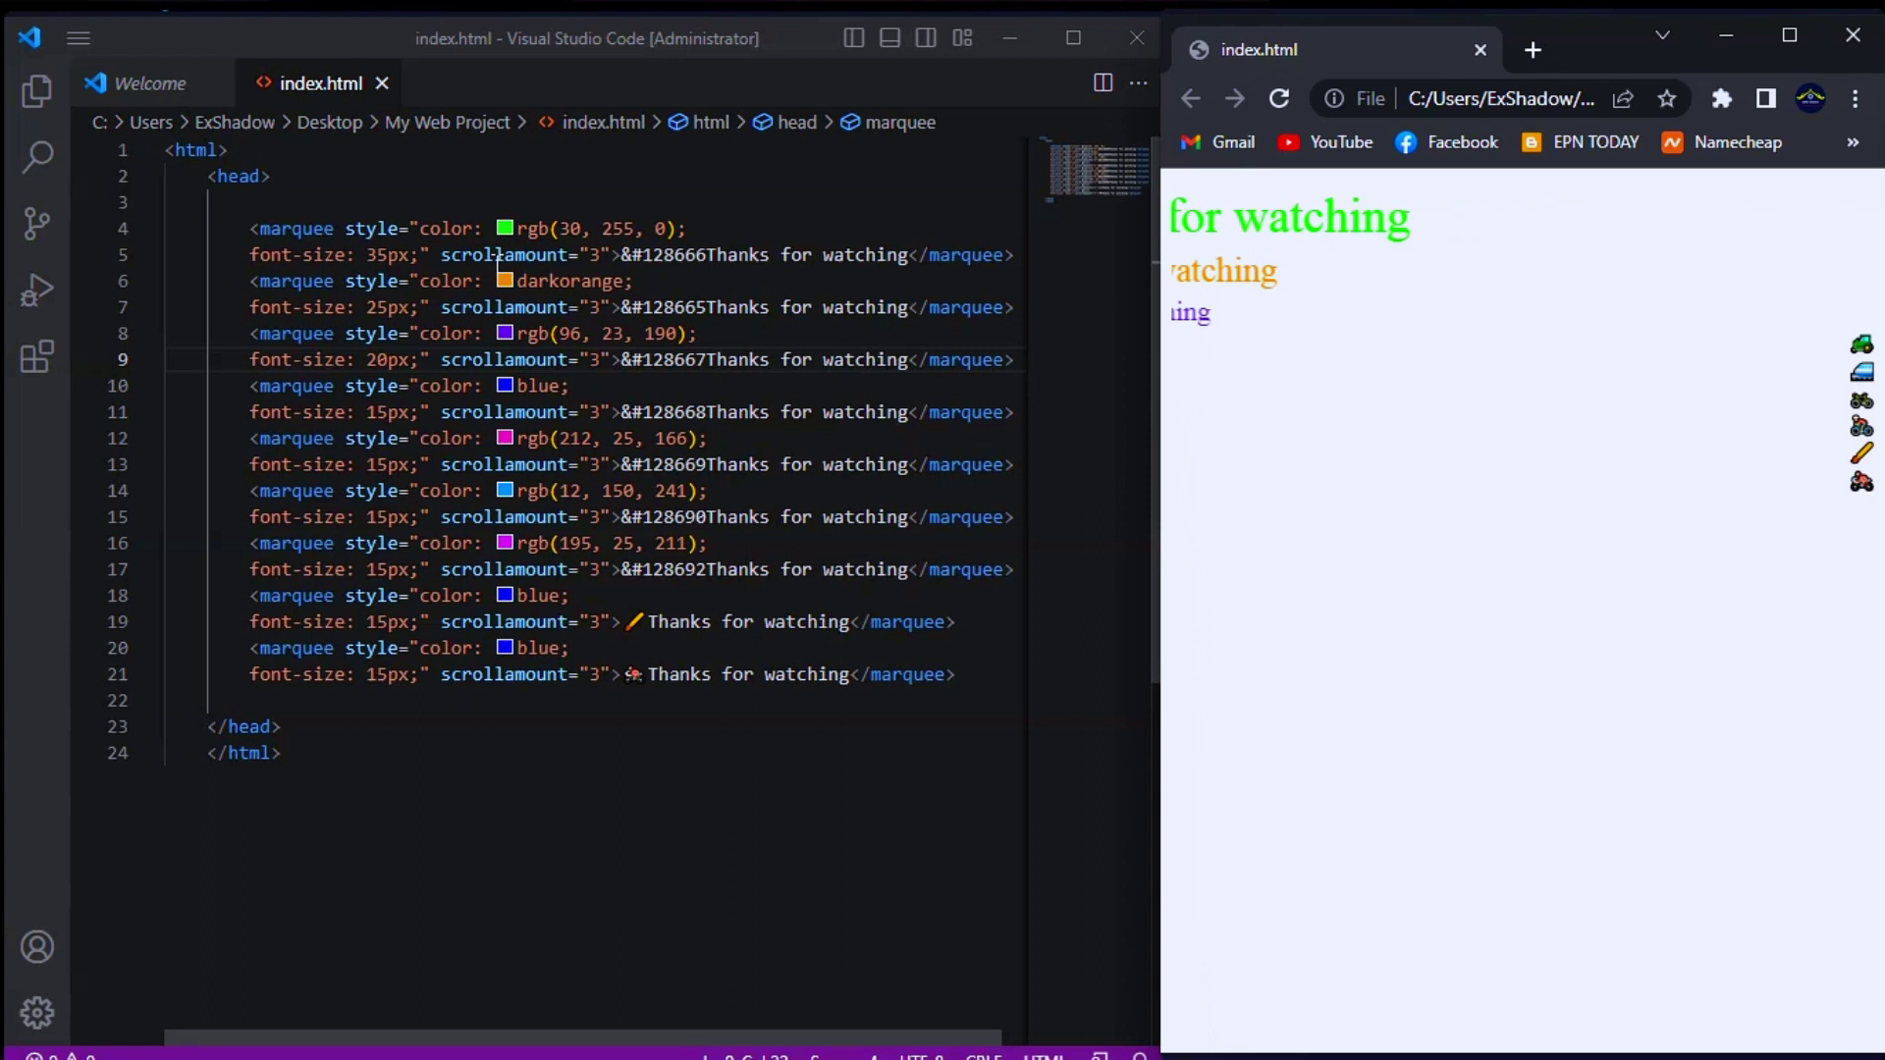
Step: Raise the first marquee's scroll amount on line 5 to 25, save, and reload
drag(445, 254, 525, 256)
click(558, 253)
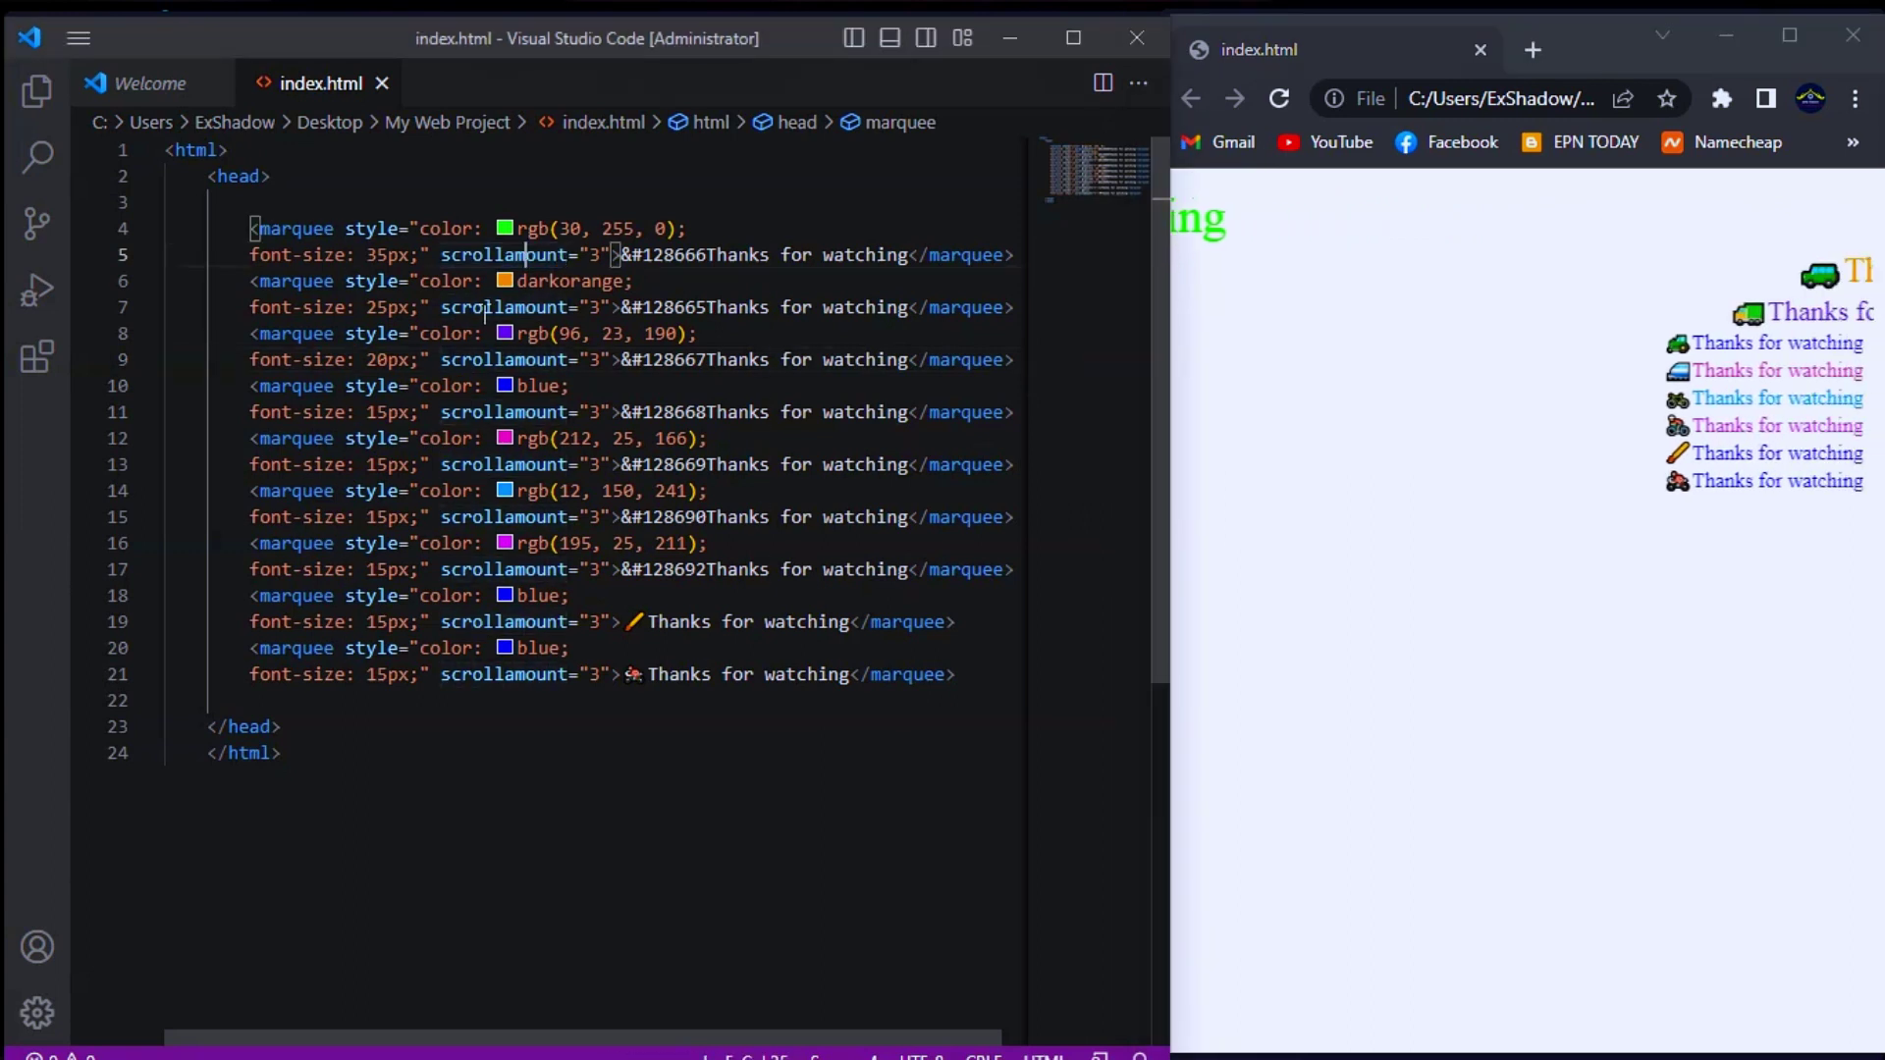
click(601, 254)
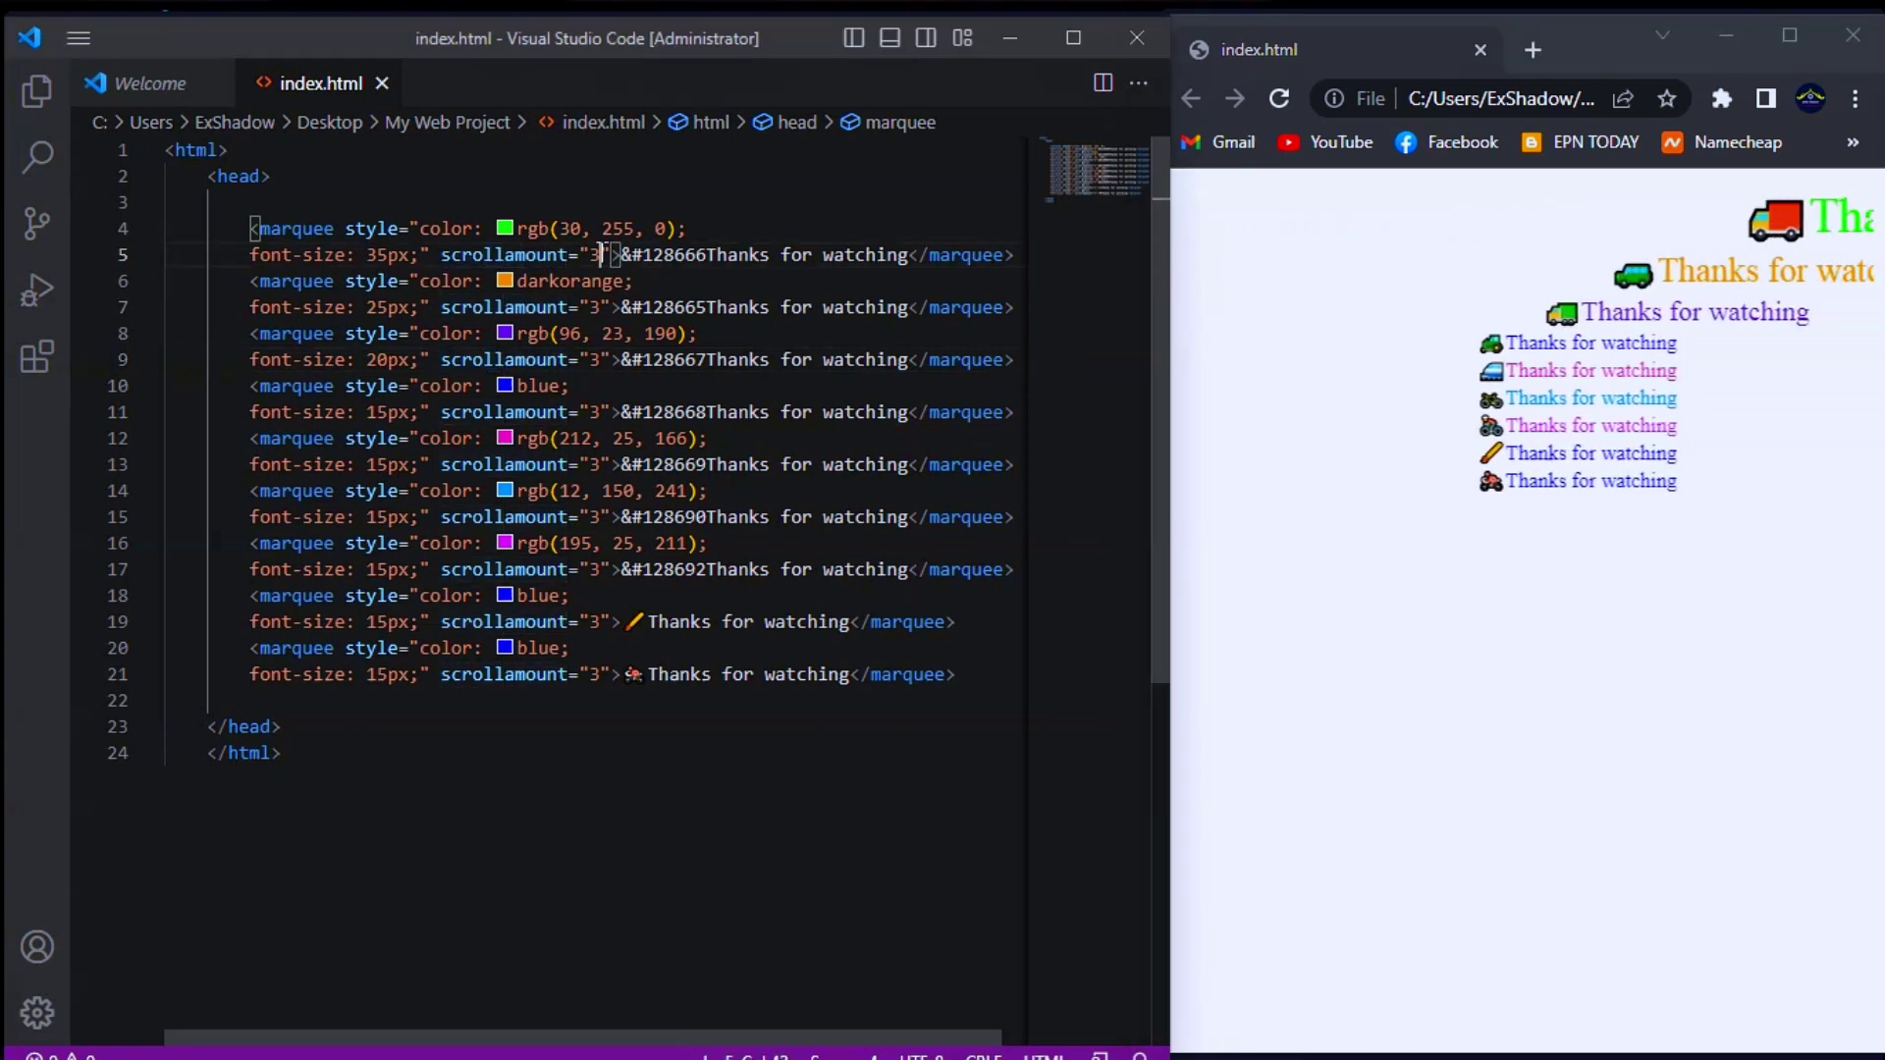
key(BackSpace)
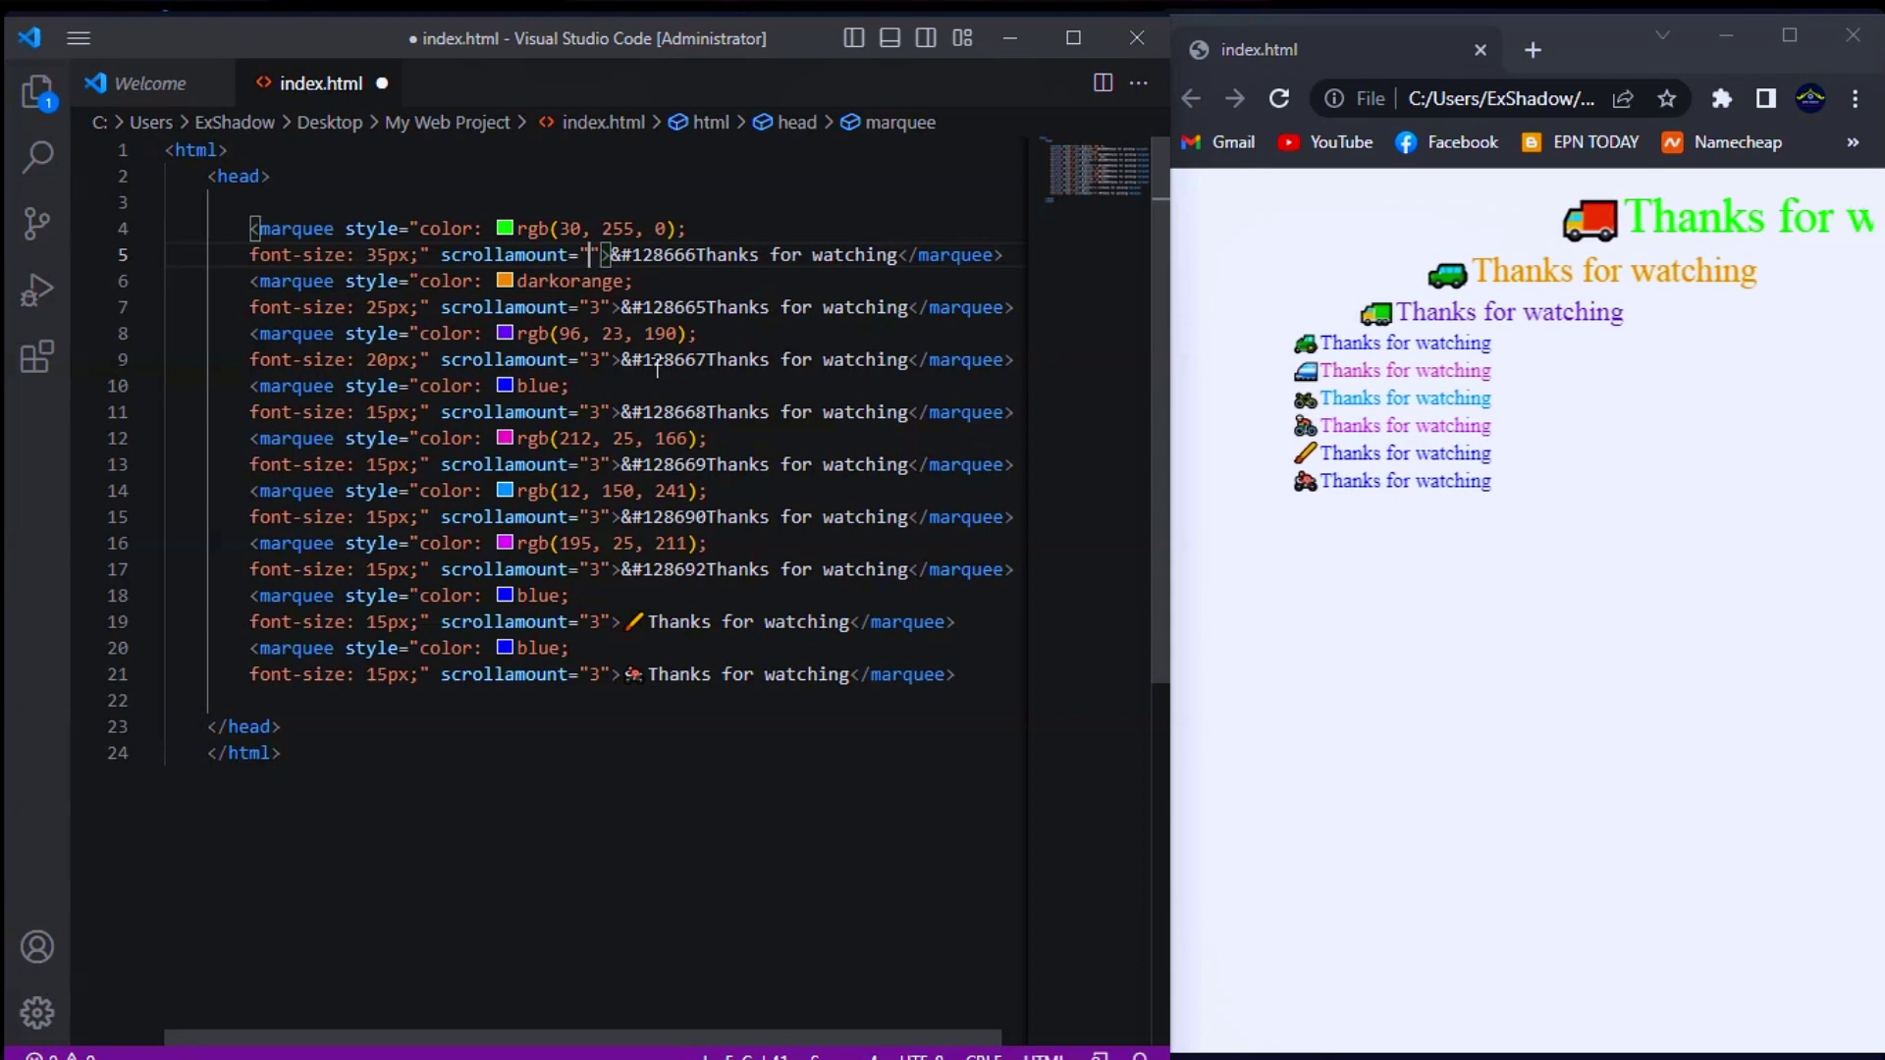
text(25)
key(ctrl+s)
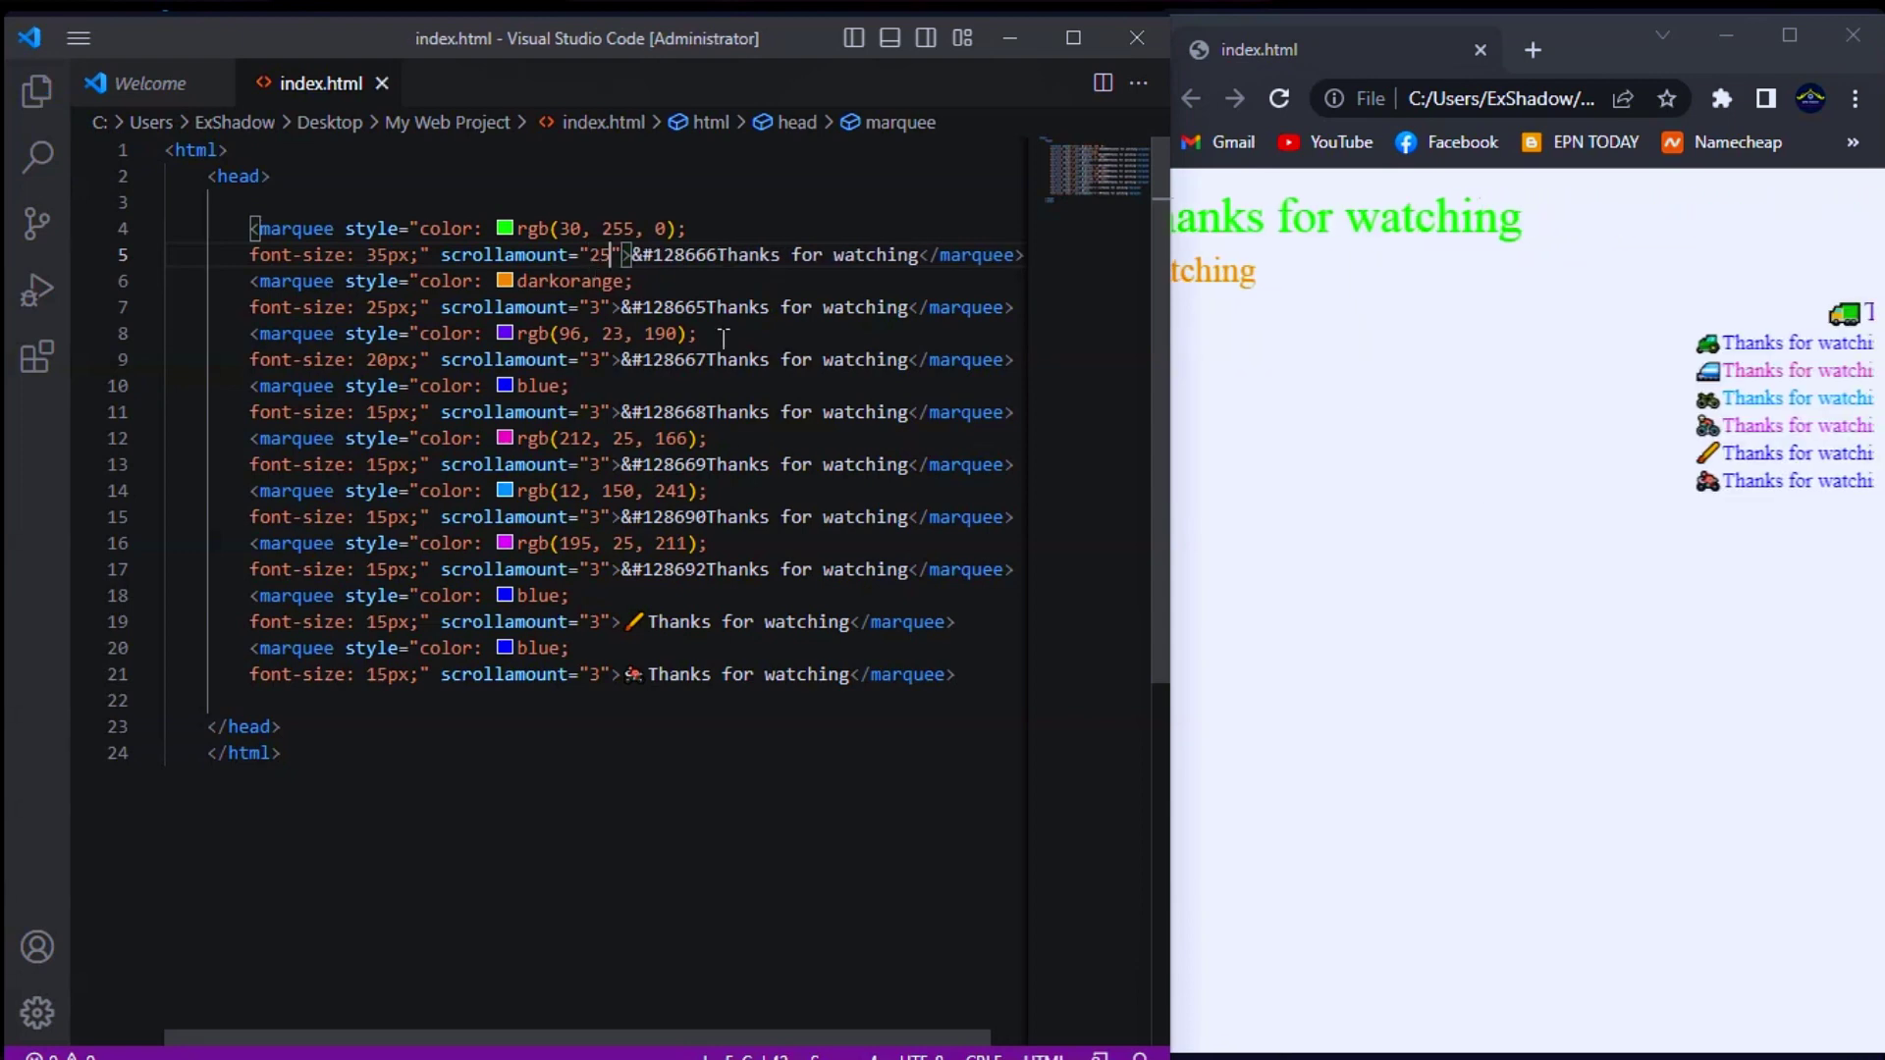
click(1279, 99)
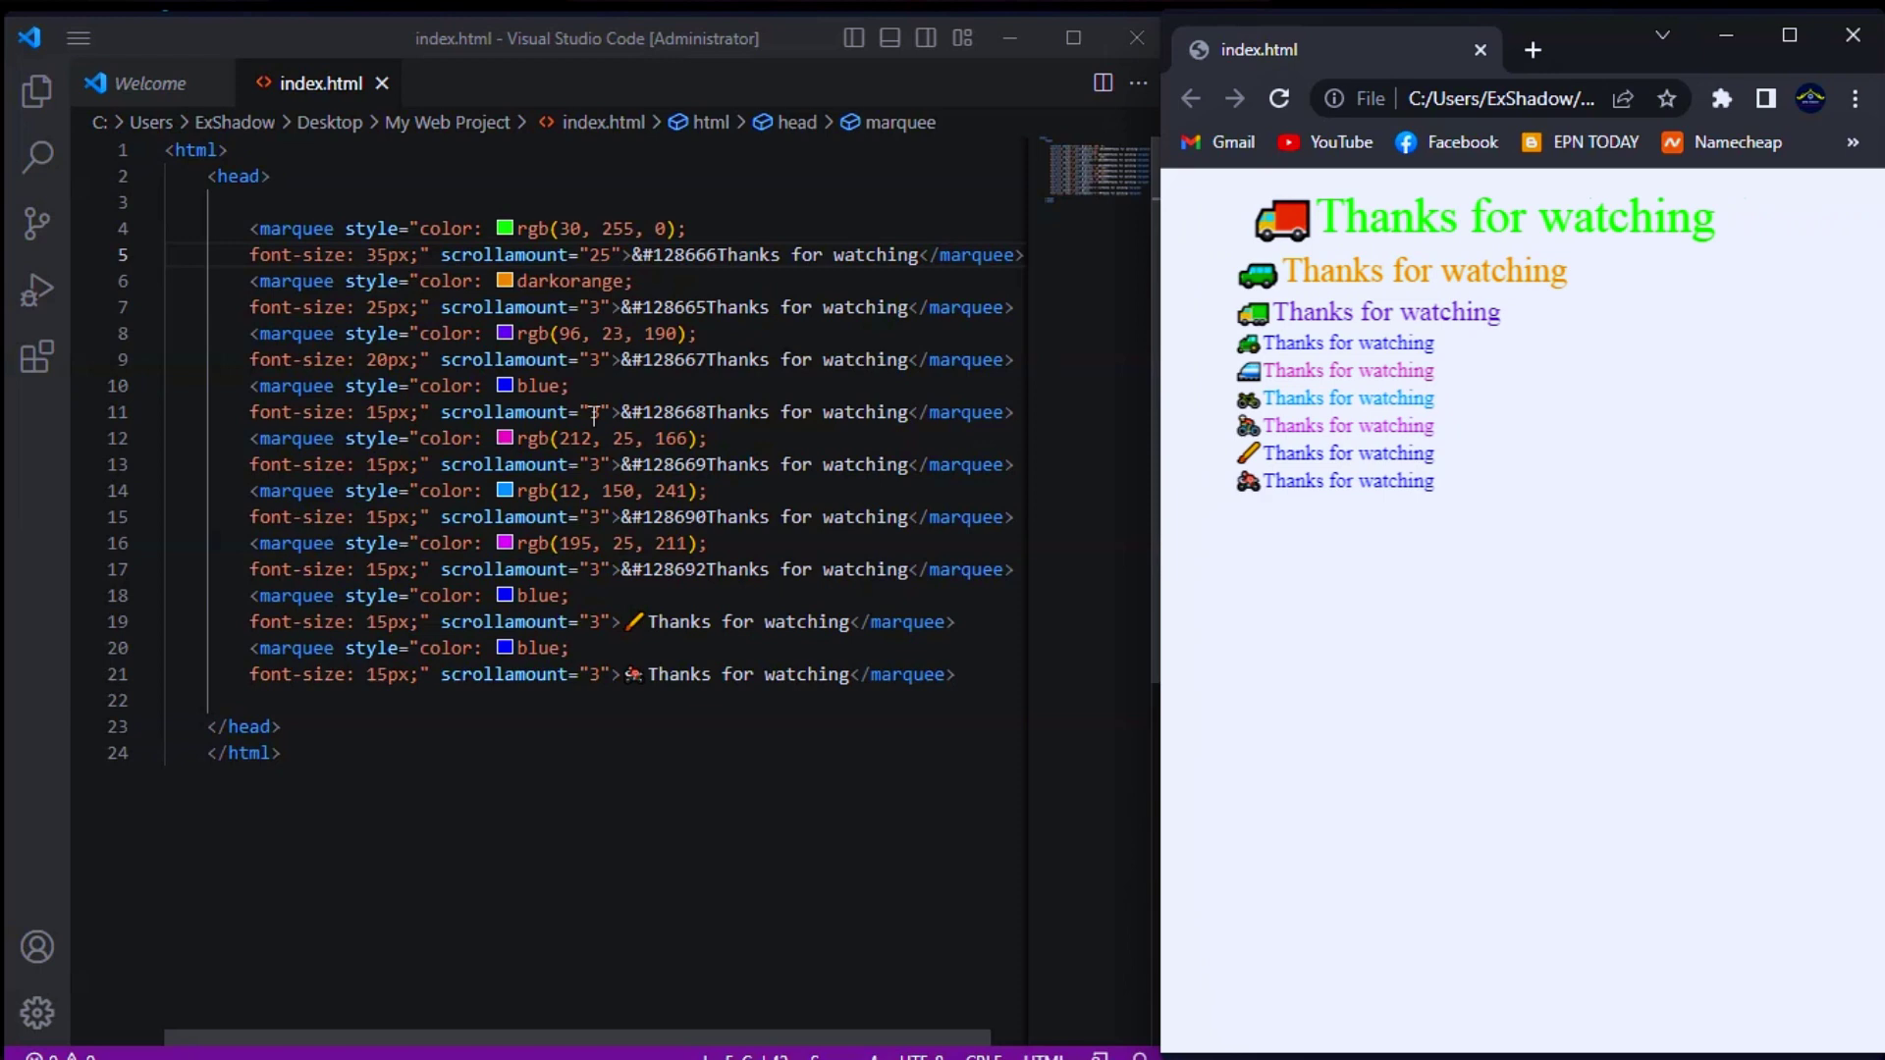
Step: Edit the scroll amount on line 13 and refresh the preview
double_click(599, 412)
click(603, 463)
key(Right)
key(Right)
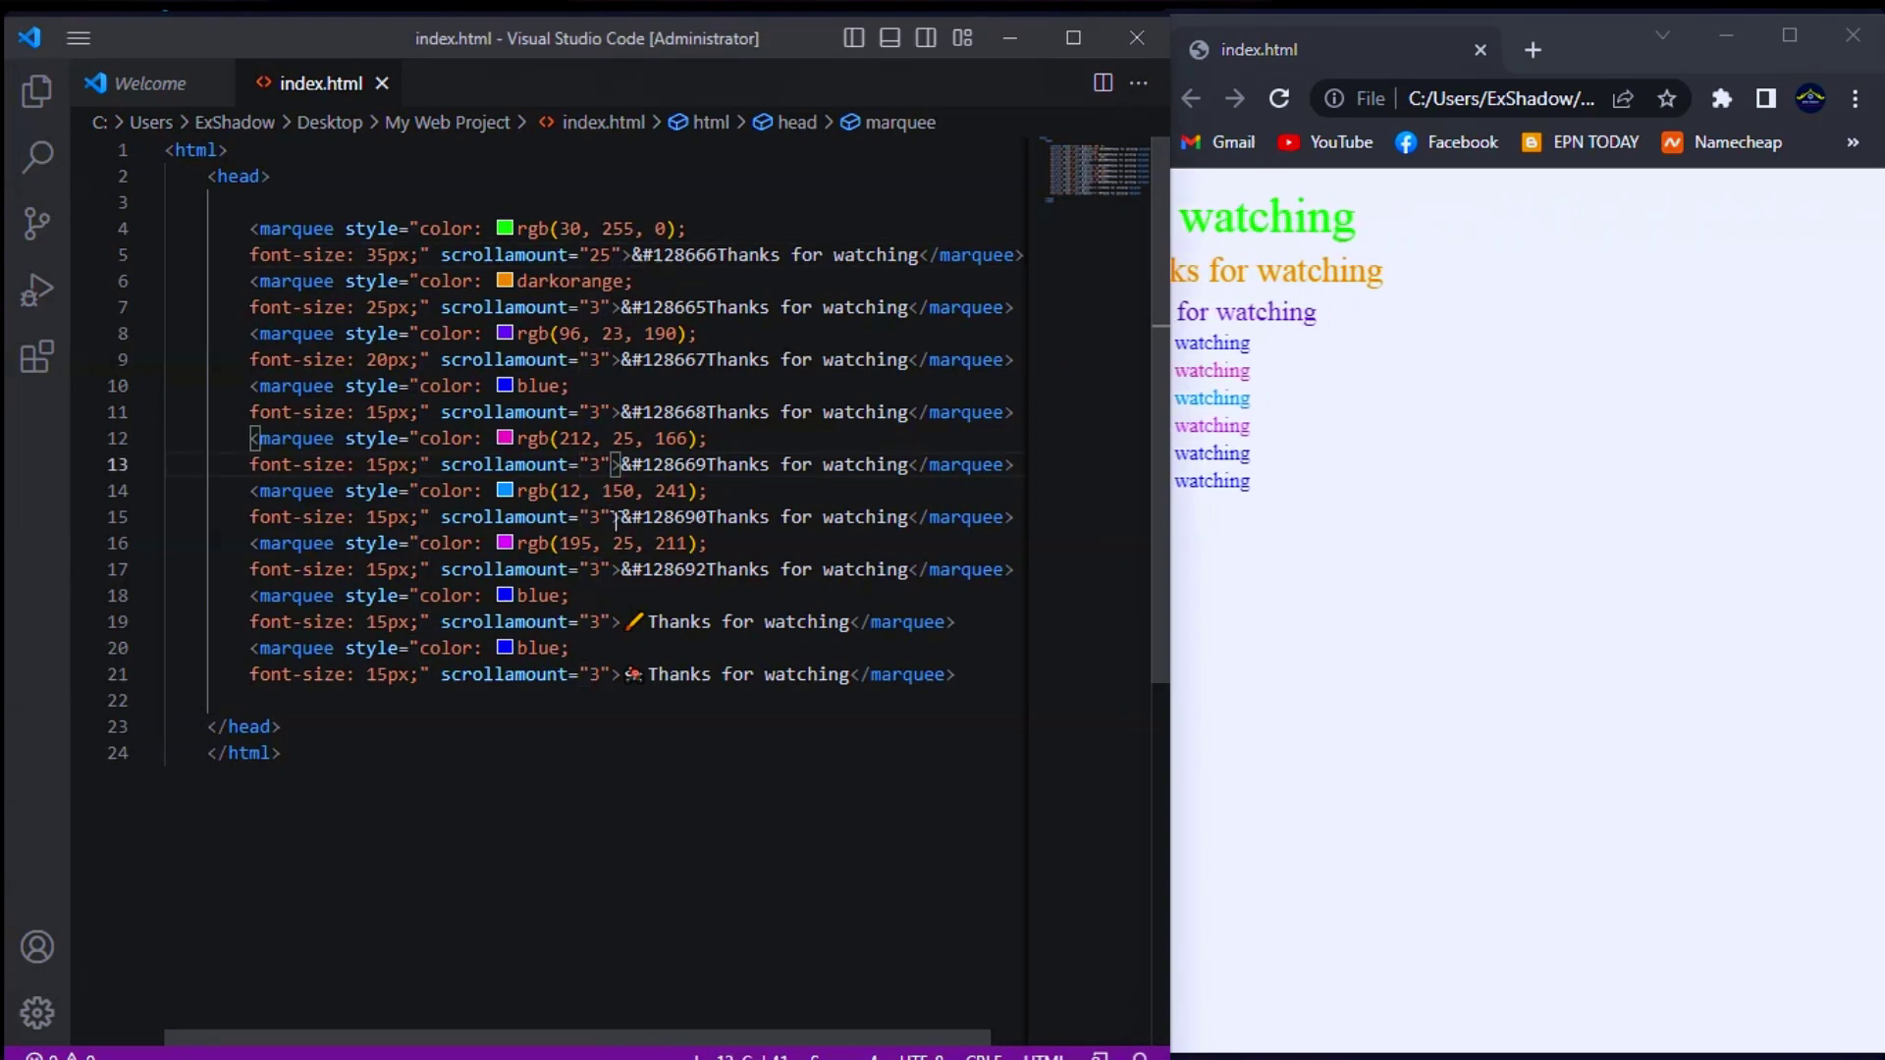
key(BackSpace)
text(20)
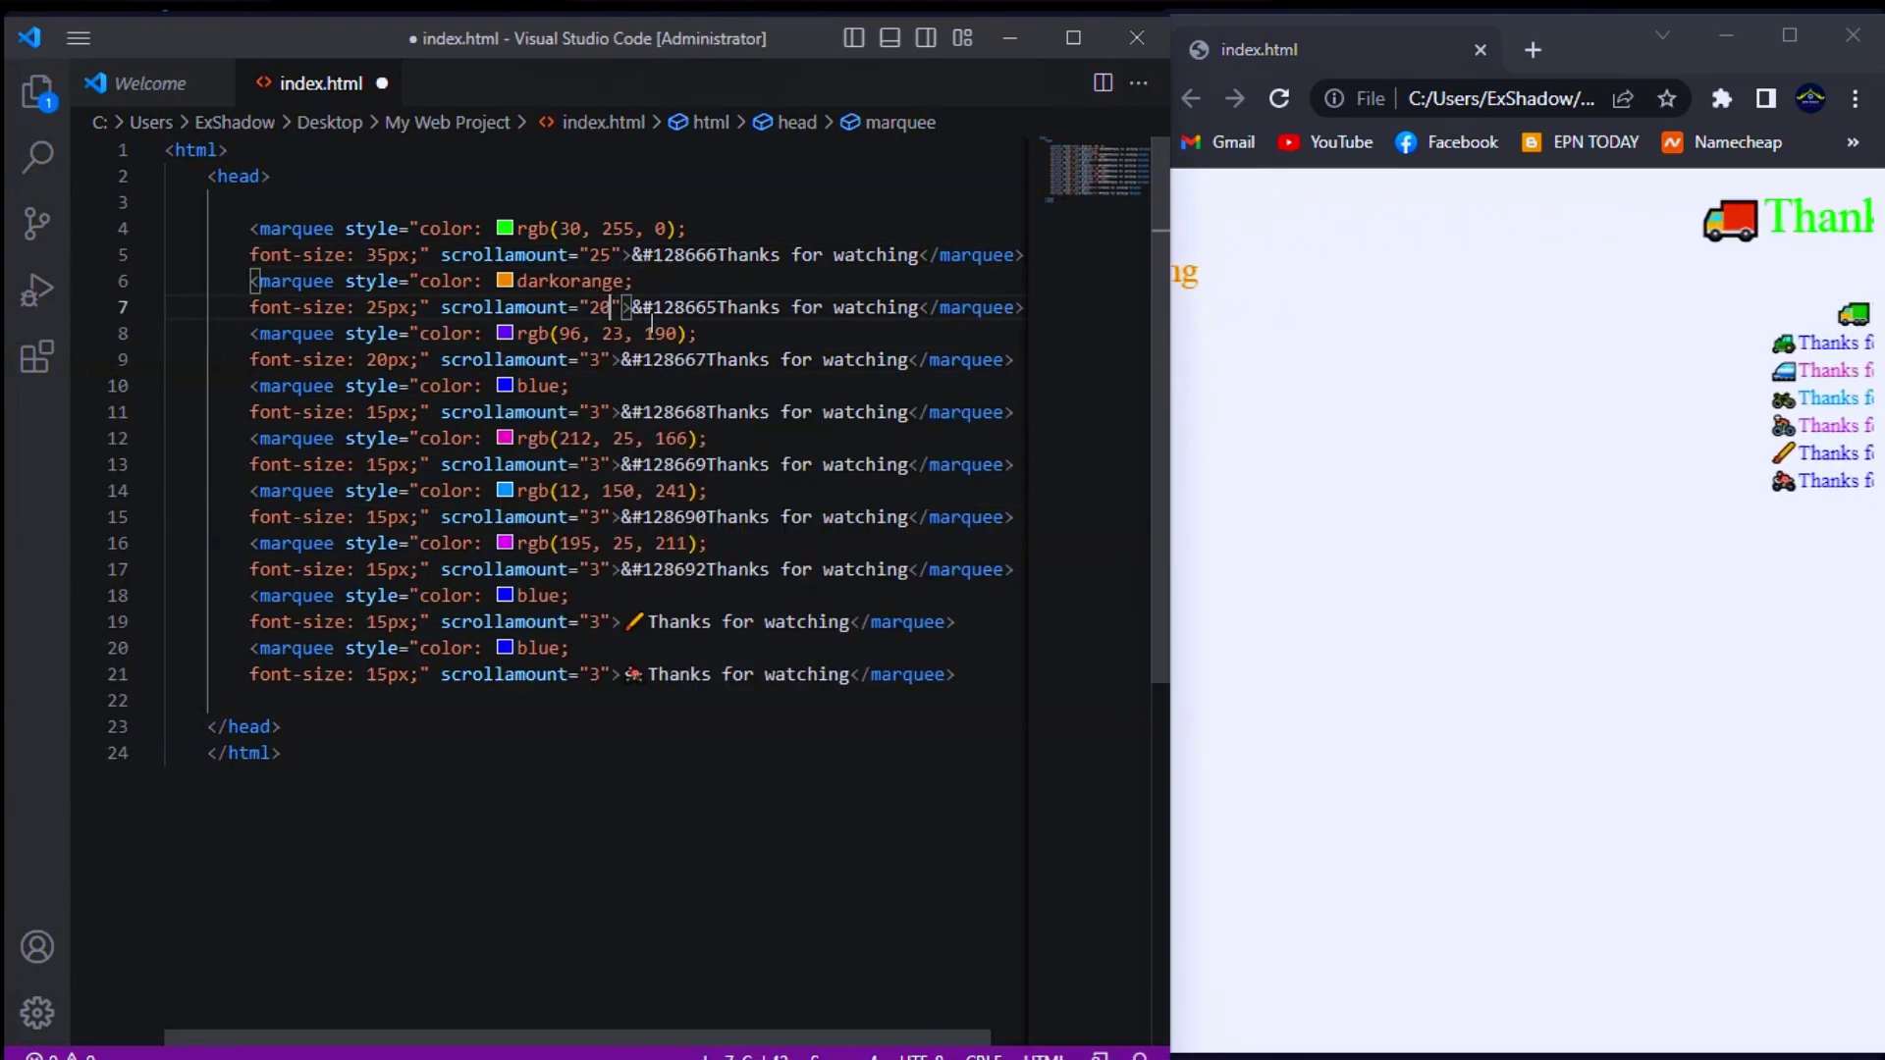
key(alt+Tab)
key(F5)
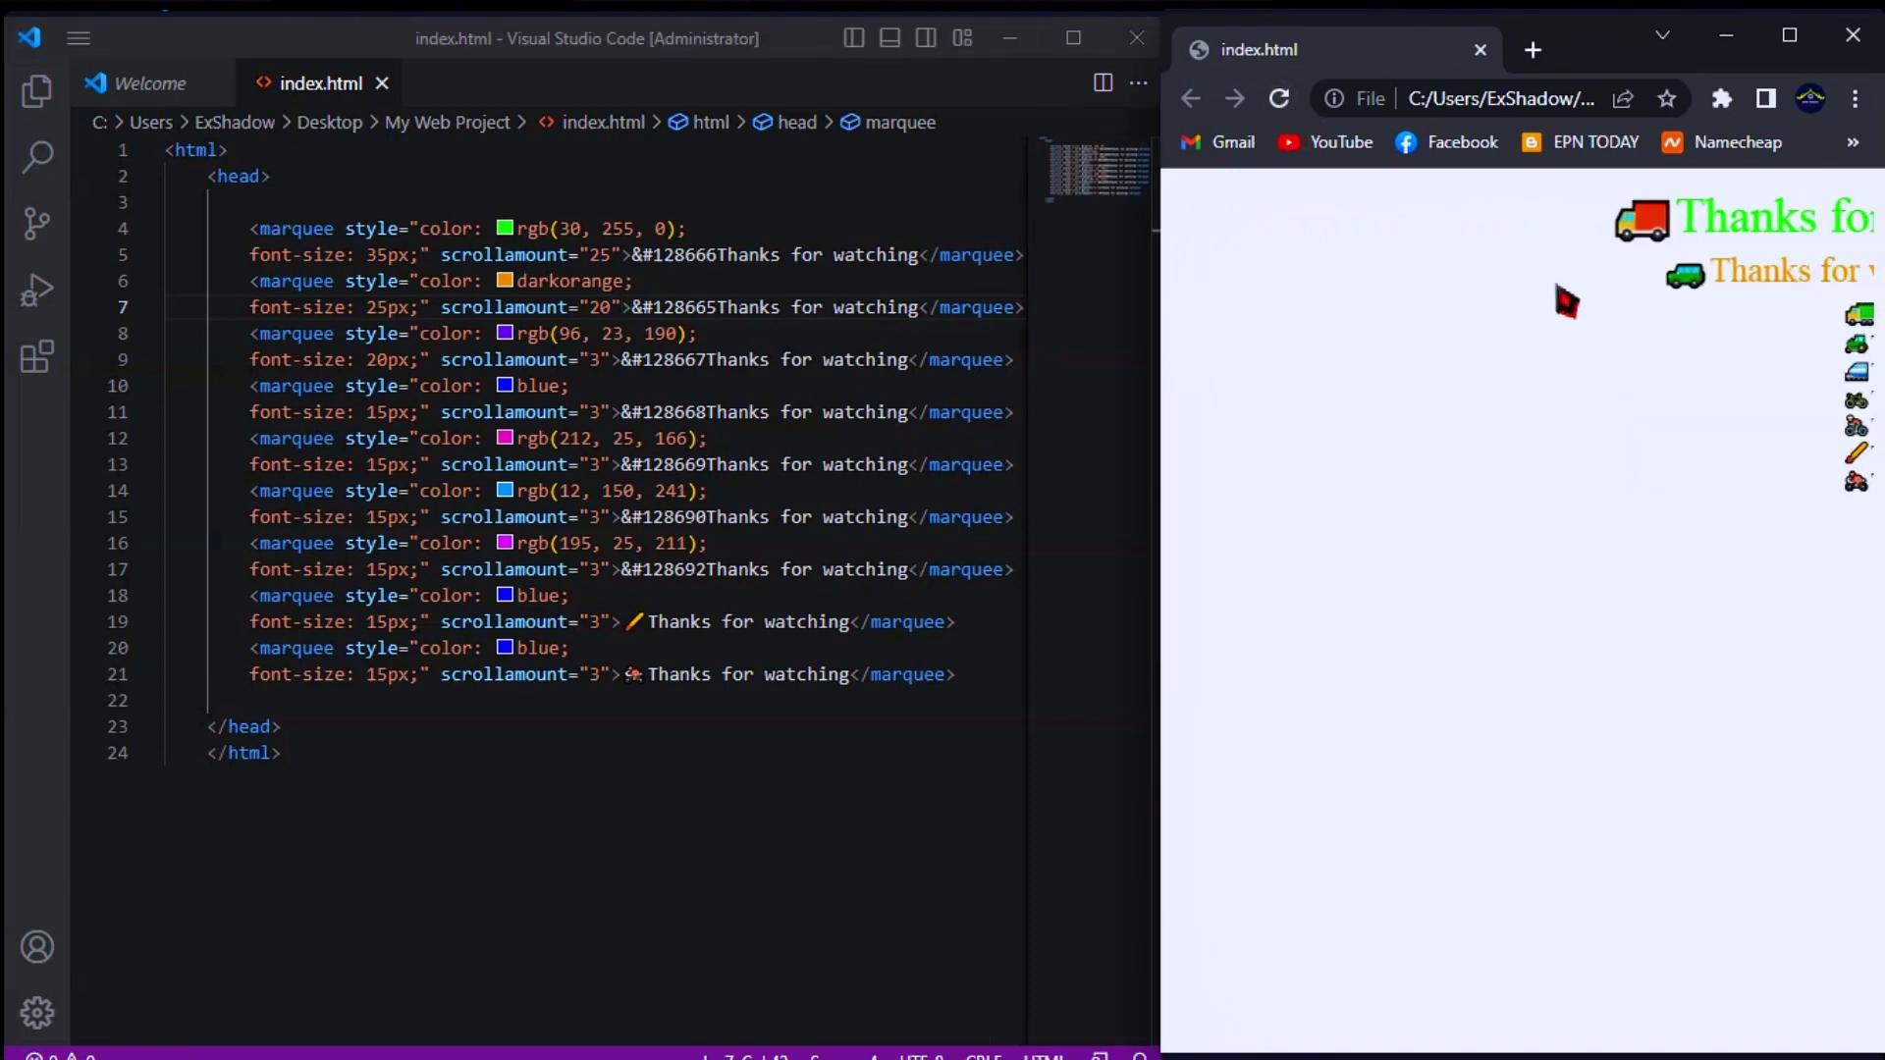
Step: Set line 9's scroll amount to 10, save, and reload Chrome
click(608, 368)
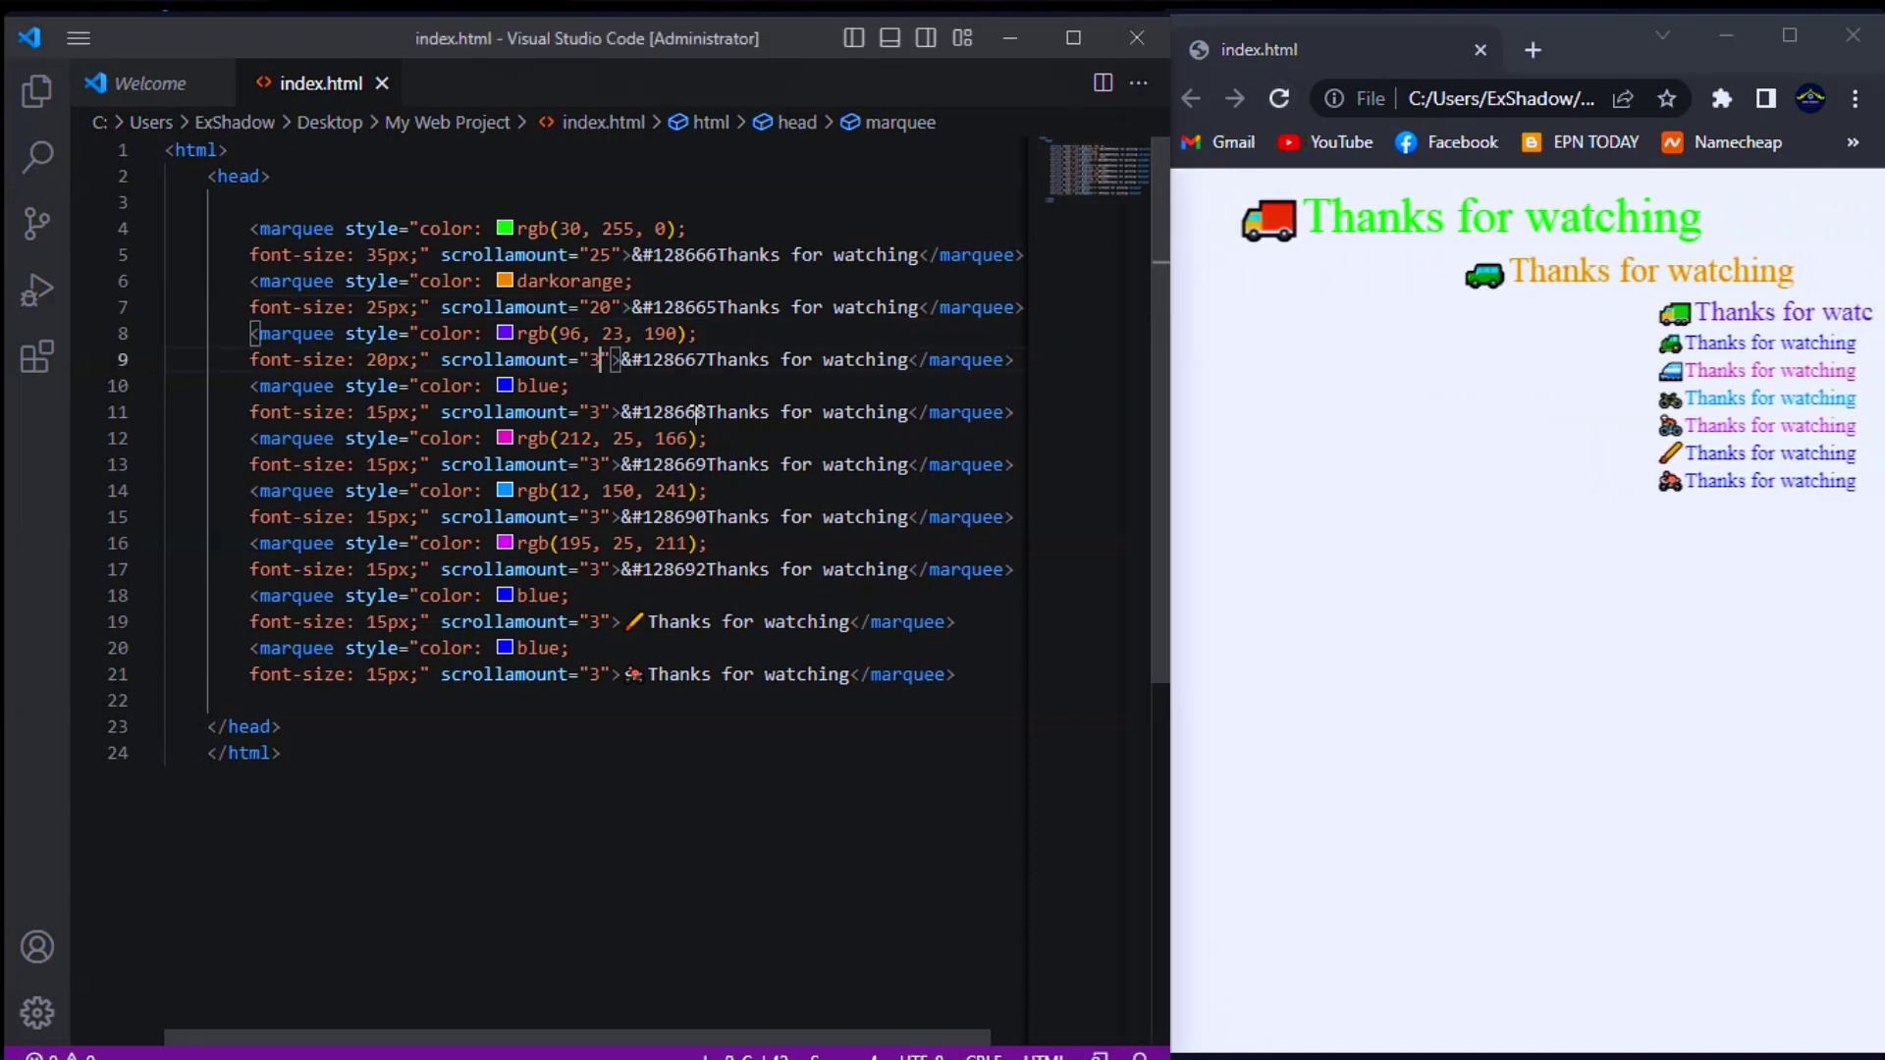
key(BackSpace)
text(1)
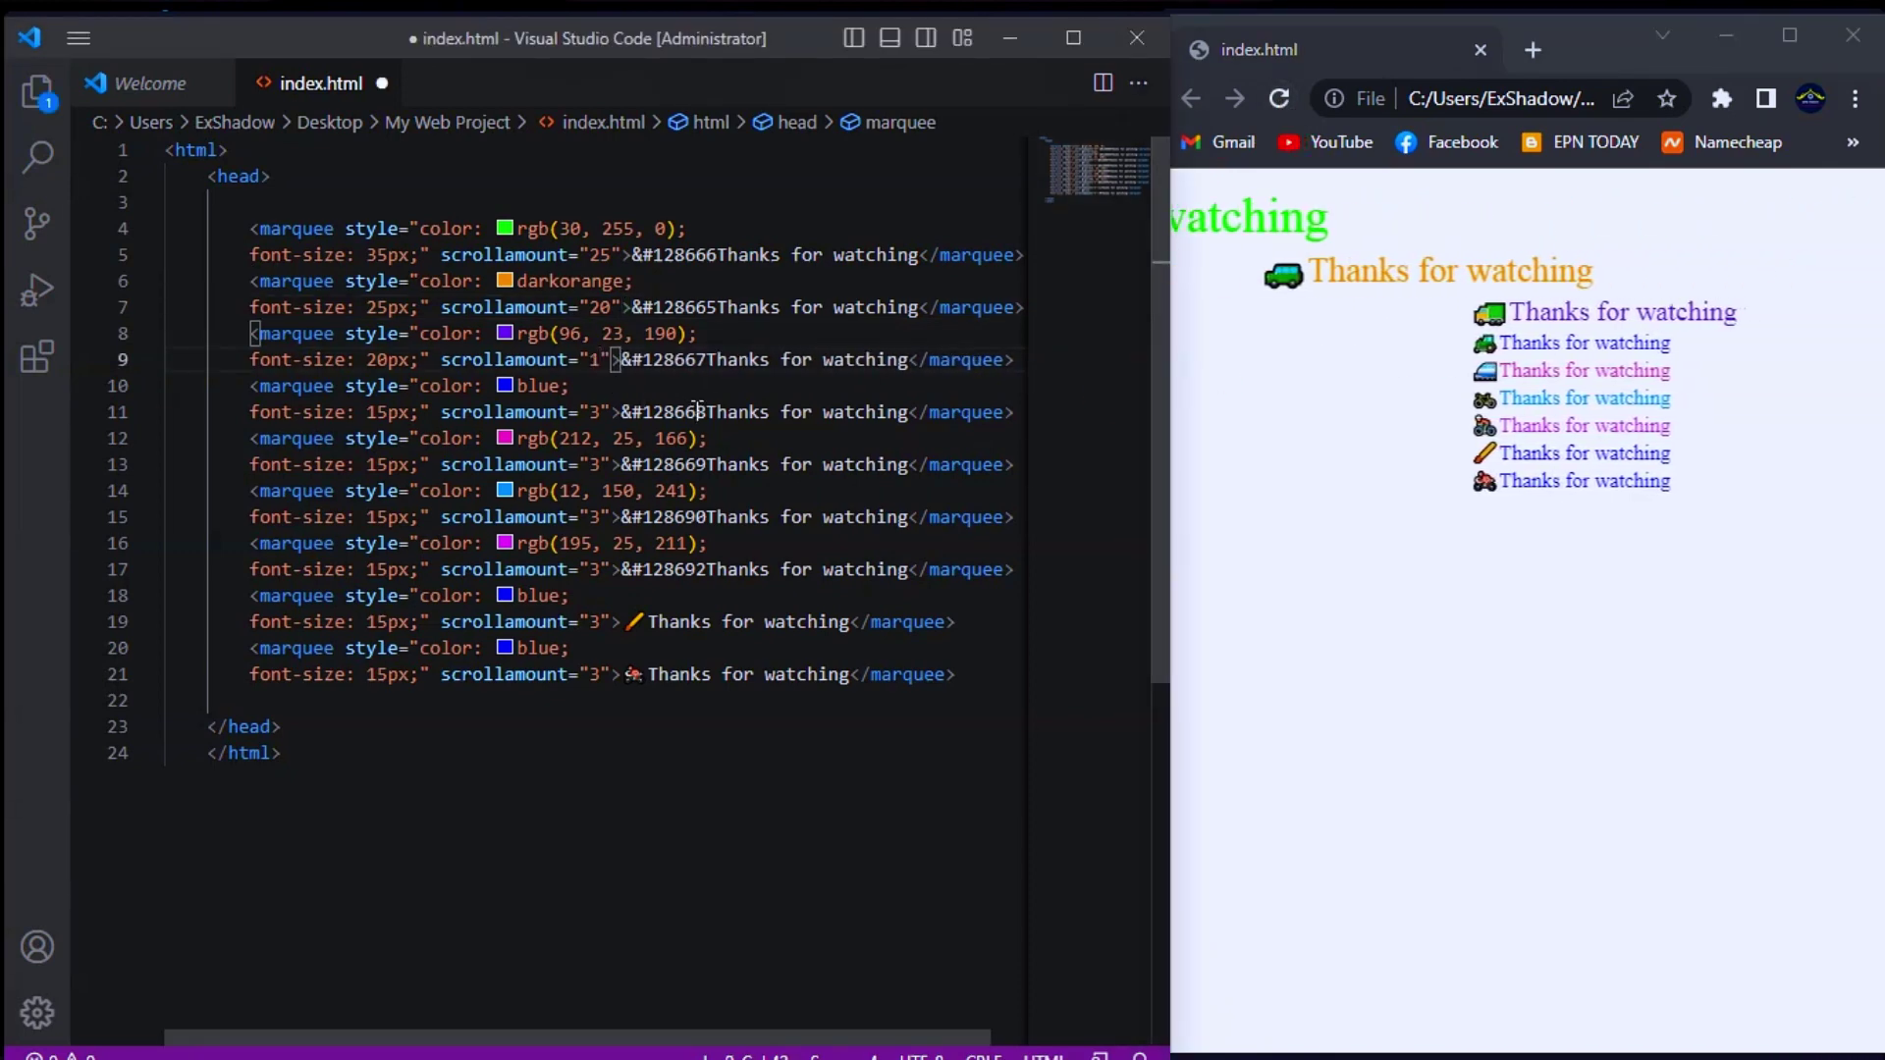
text(0)
key(ctrl+s)
click(1718, 351)
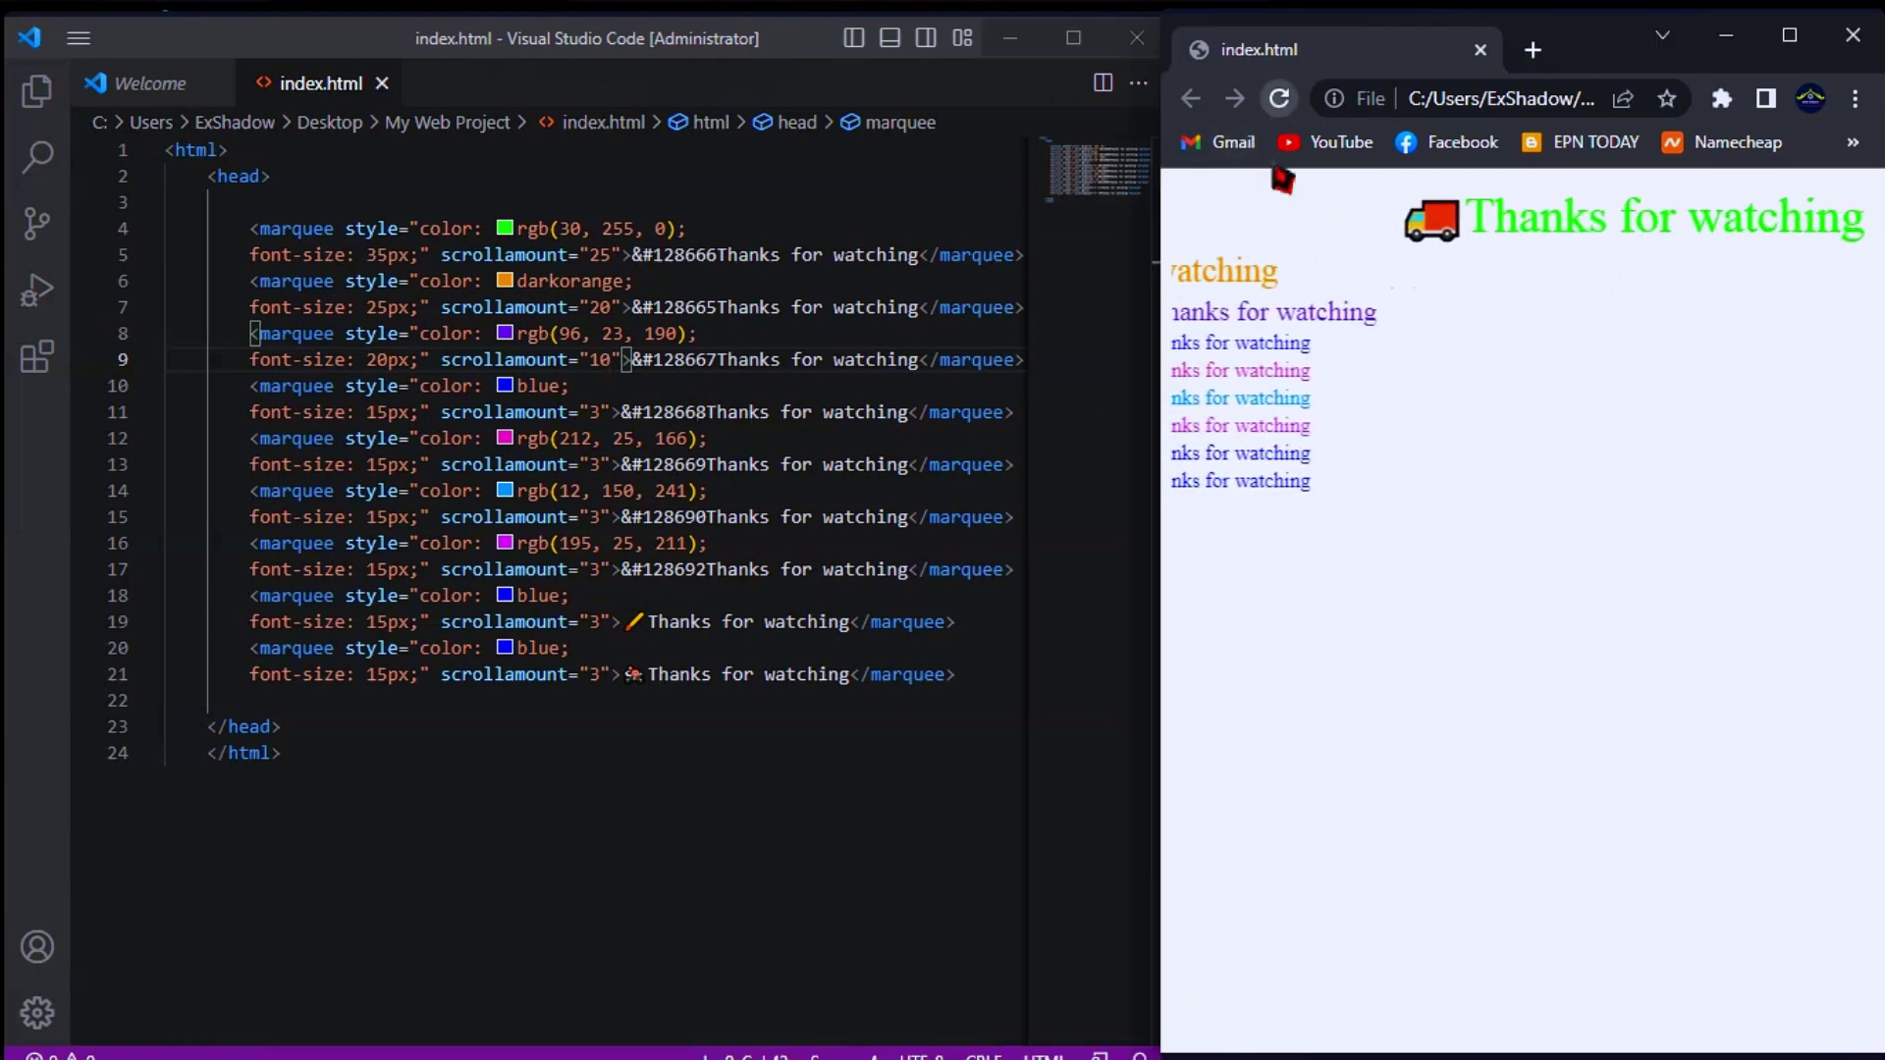
key(F5)
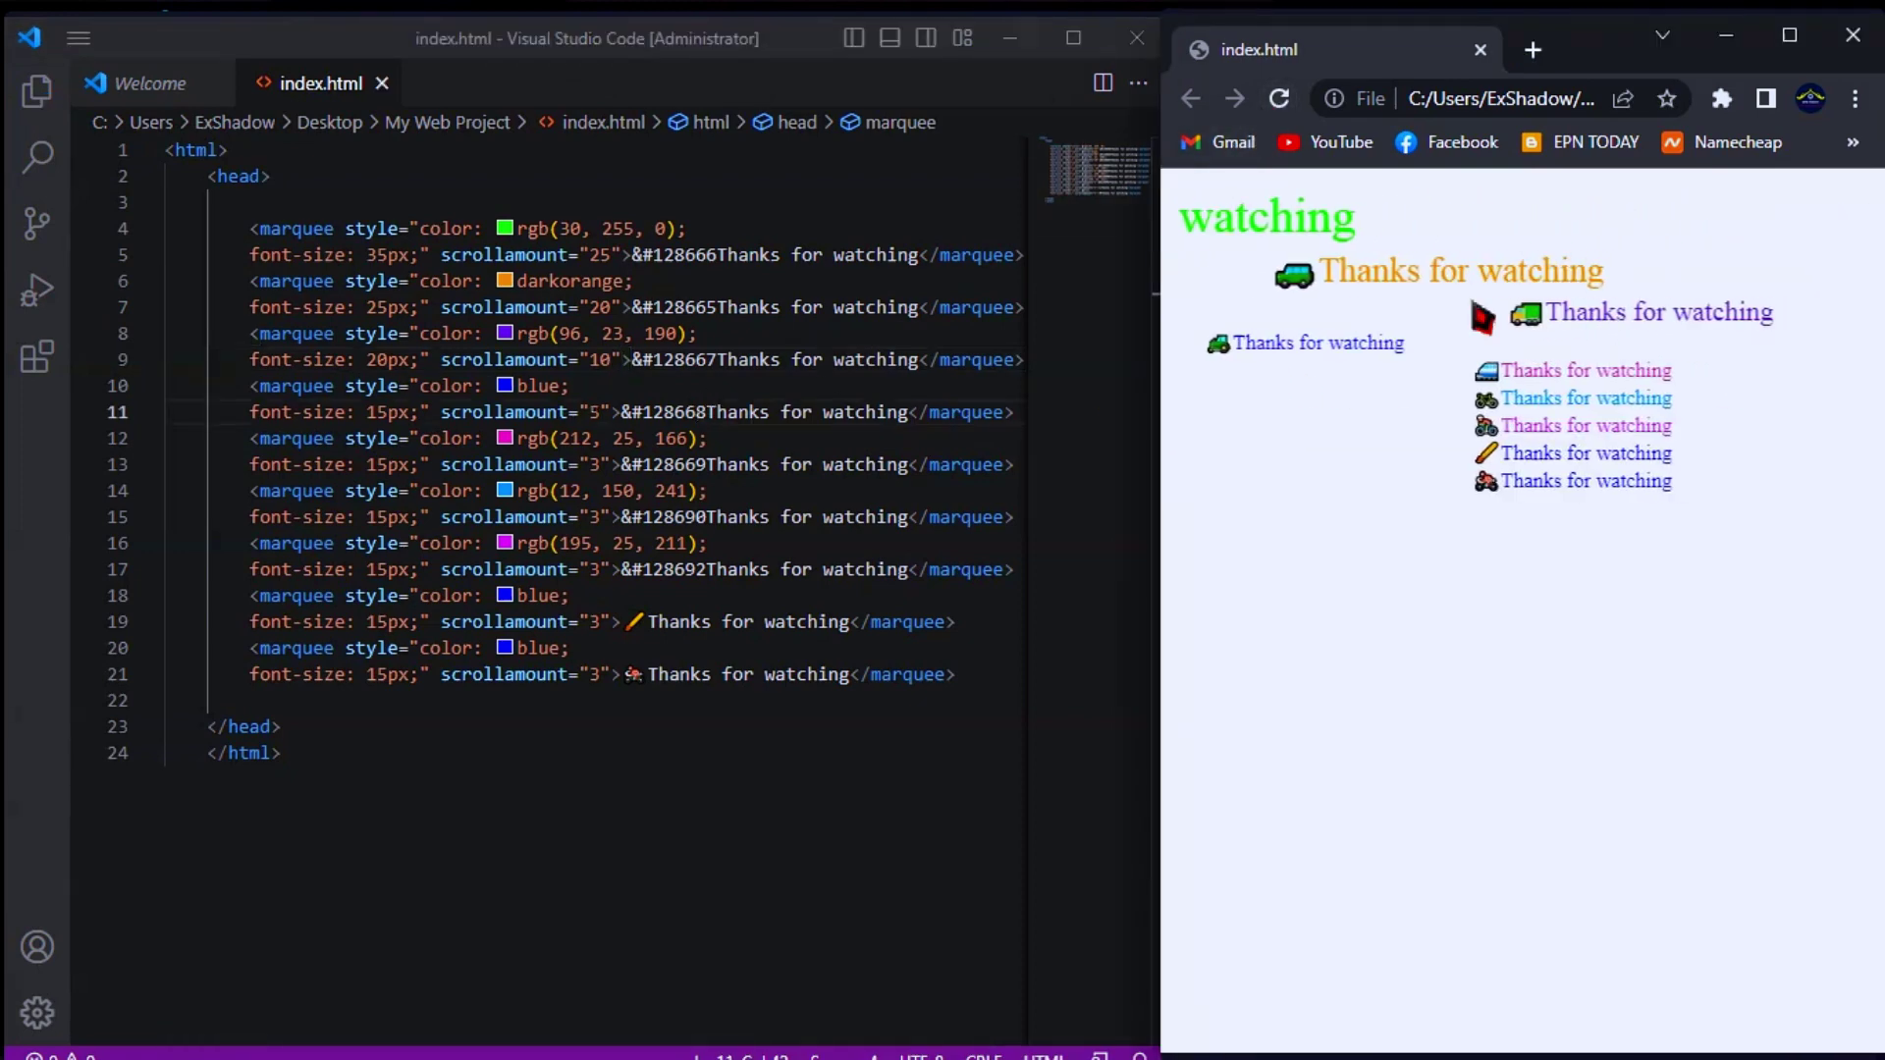
Step: Replace line 5's green marquee text with 'Please Contact for more' and a phone number, then save
mouse_move(717, 256)
mouse_down()
mouse_move(918, 255)
mouse_move(717, 254)
mouse_up()
click(875, 255)
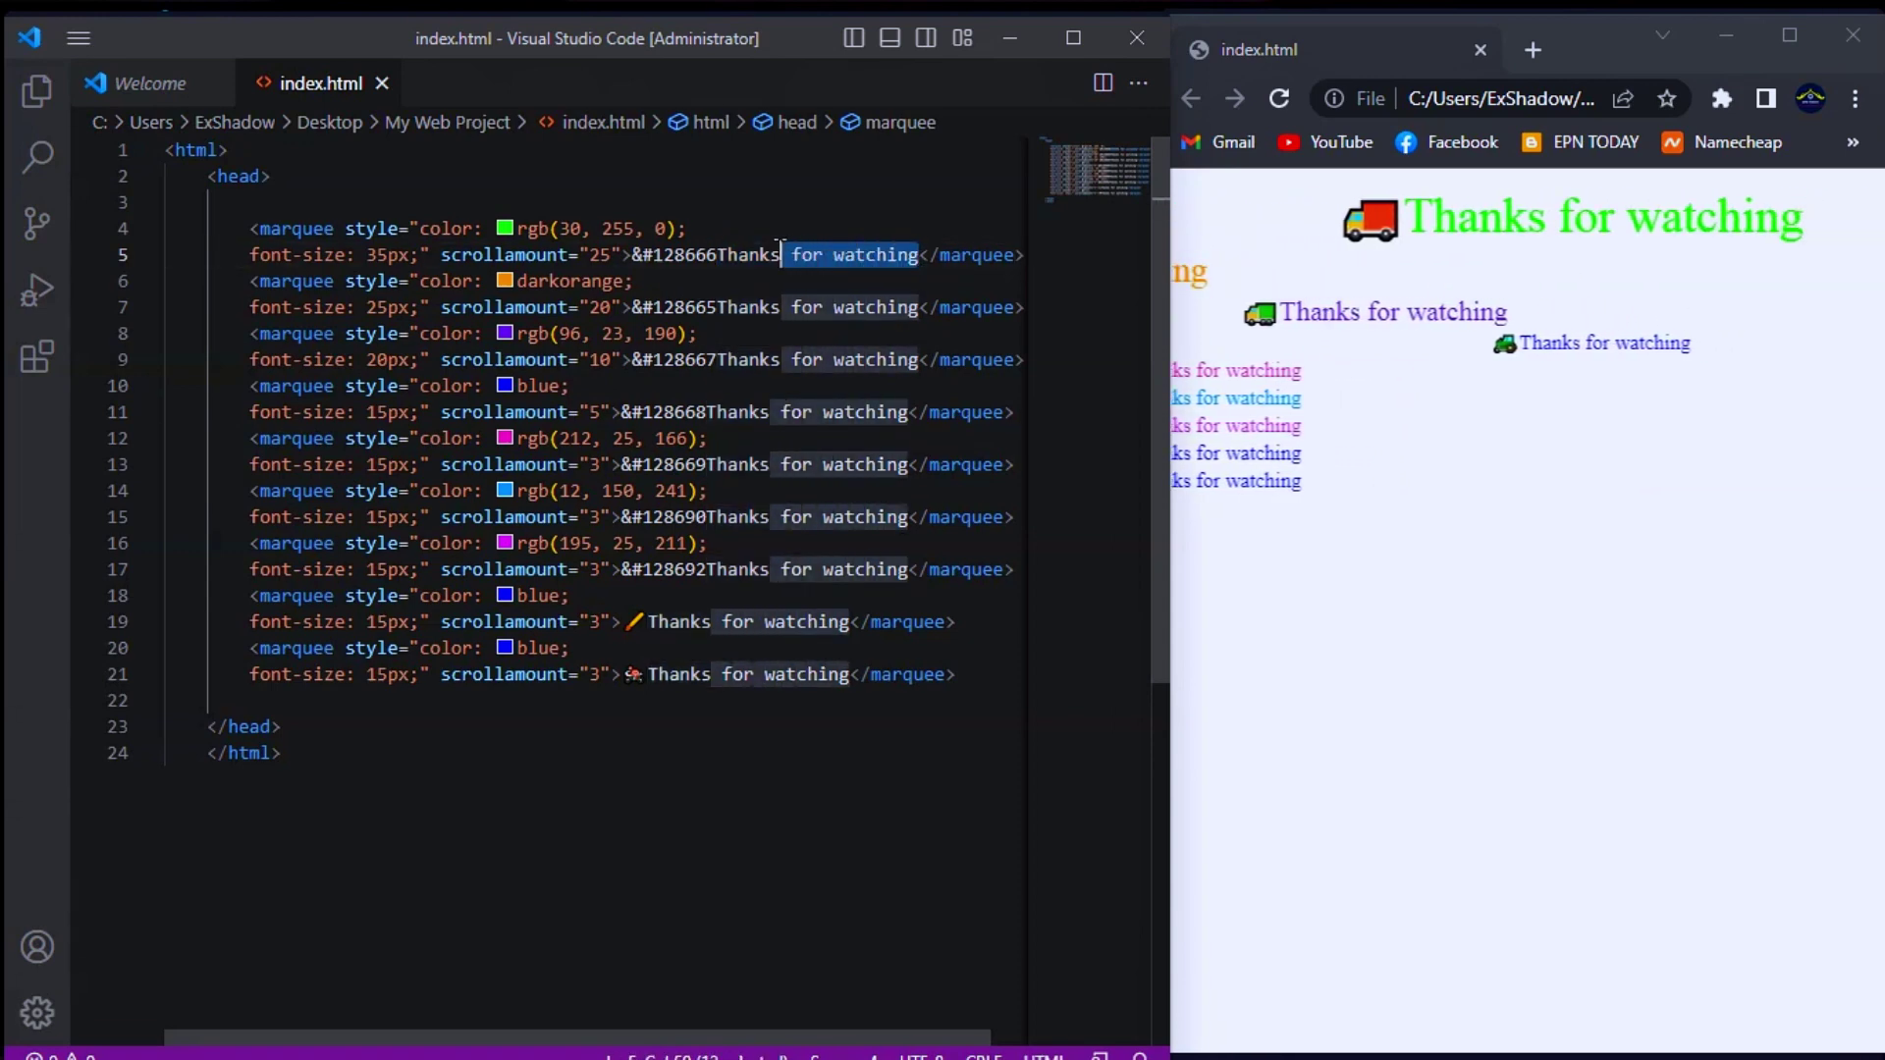
text(Ple)
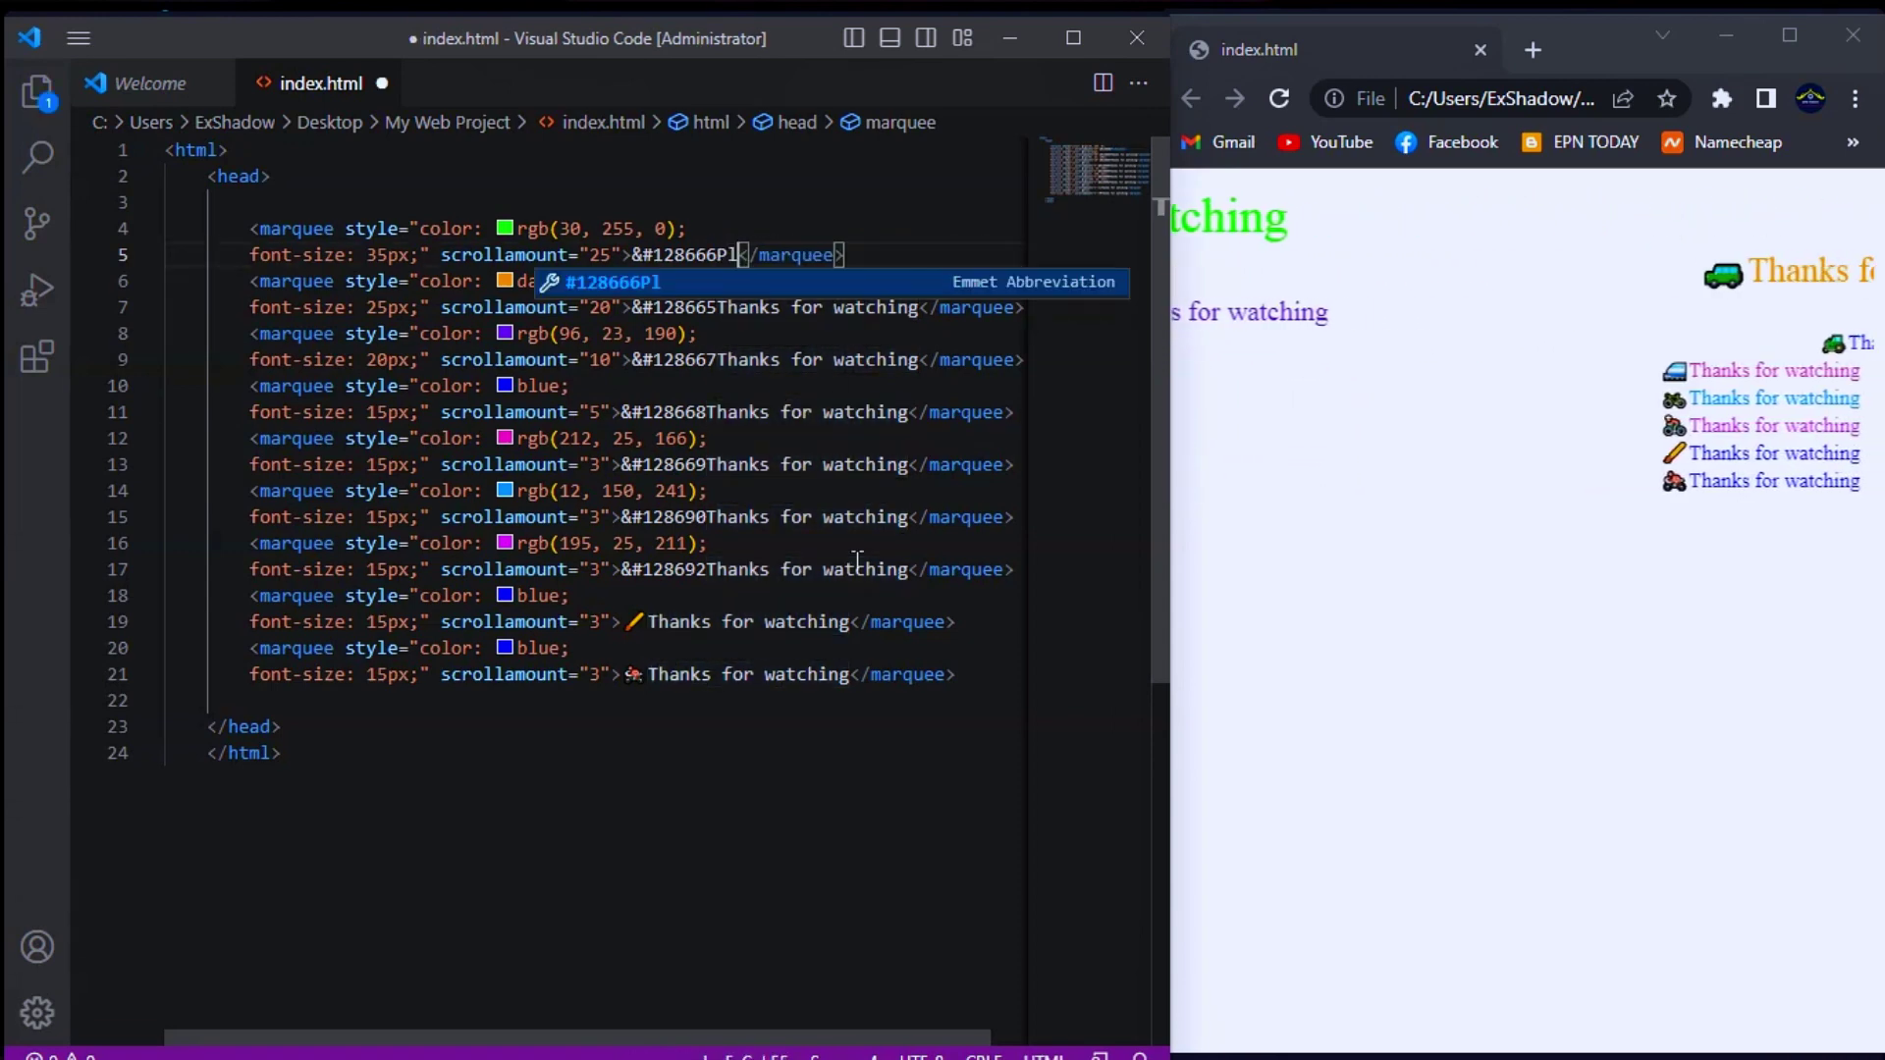
text(ase Conta)
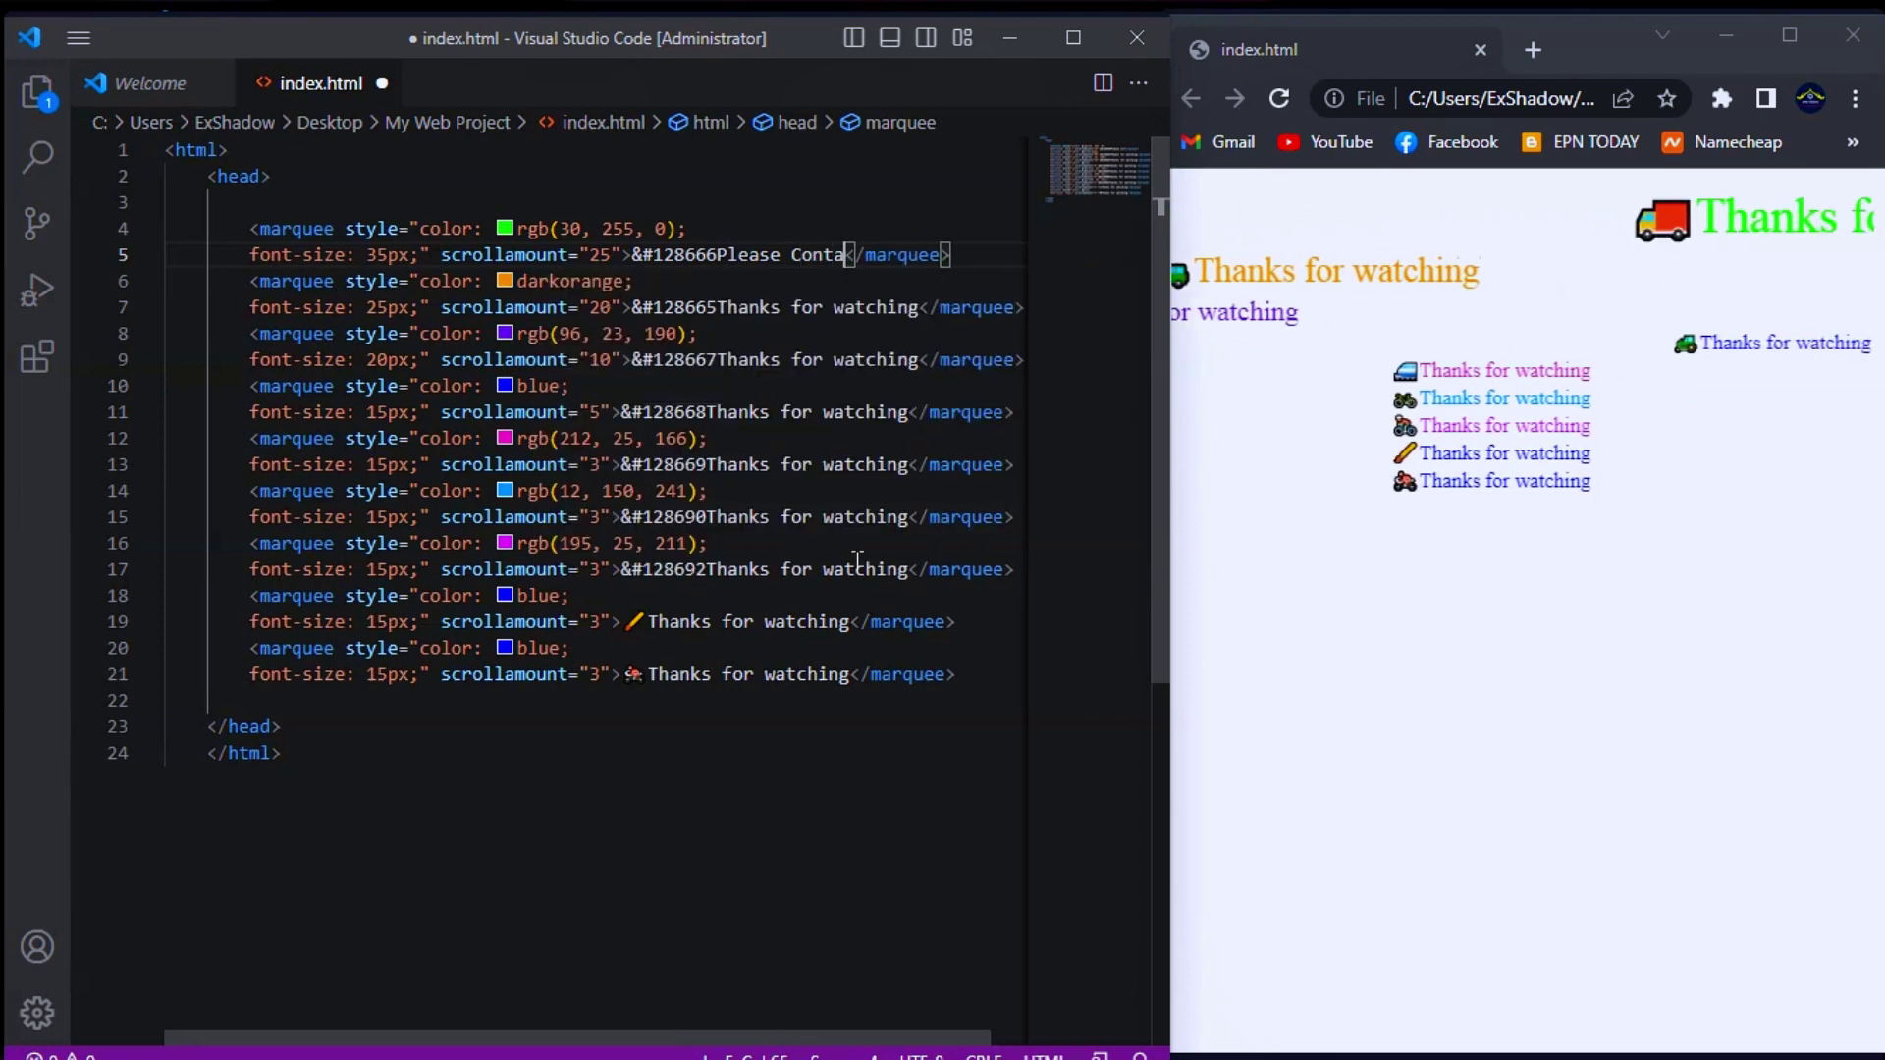
text(ct fo)
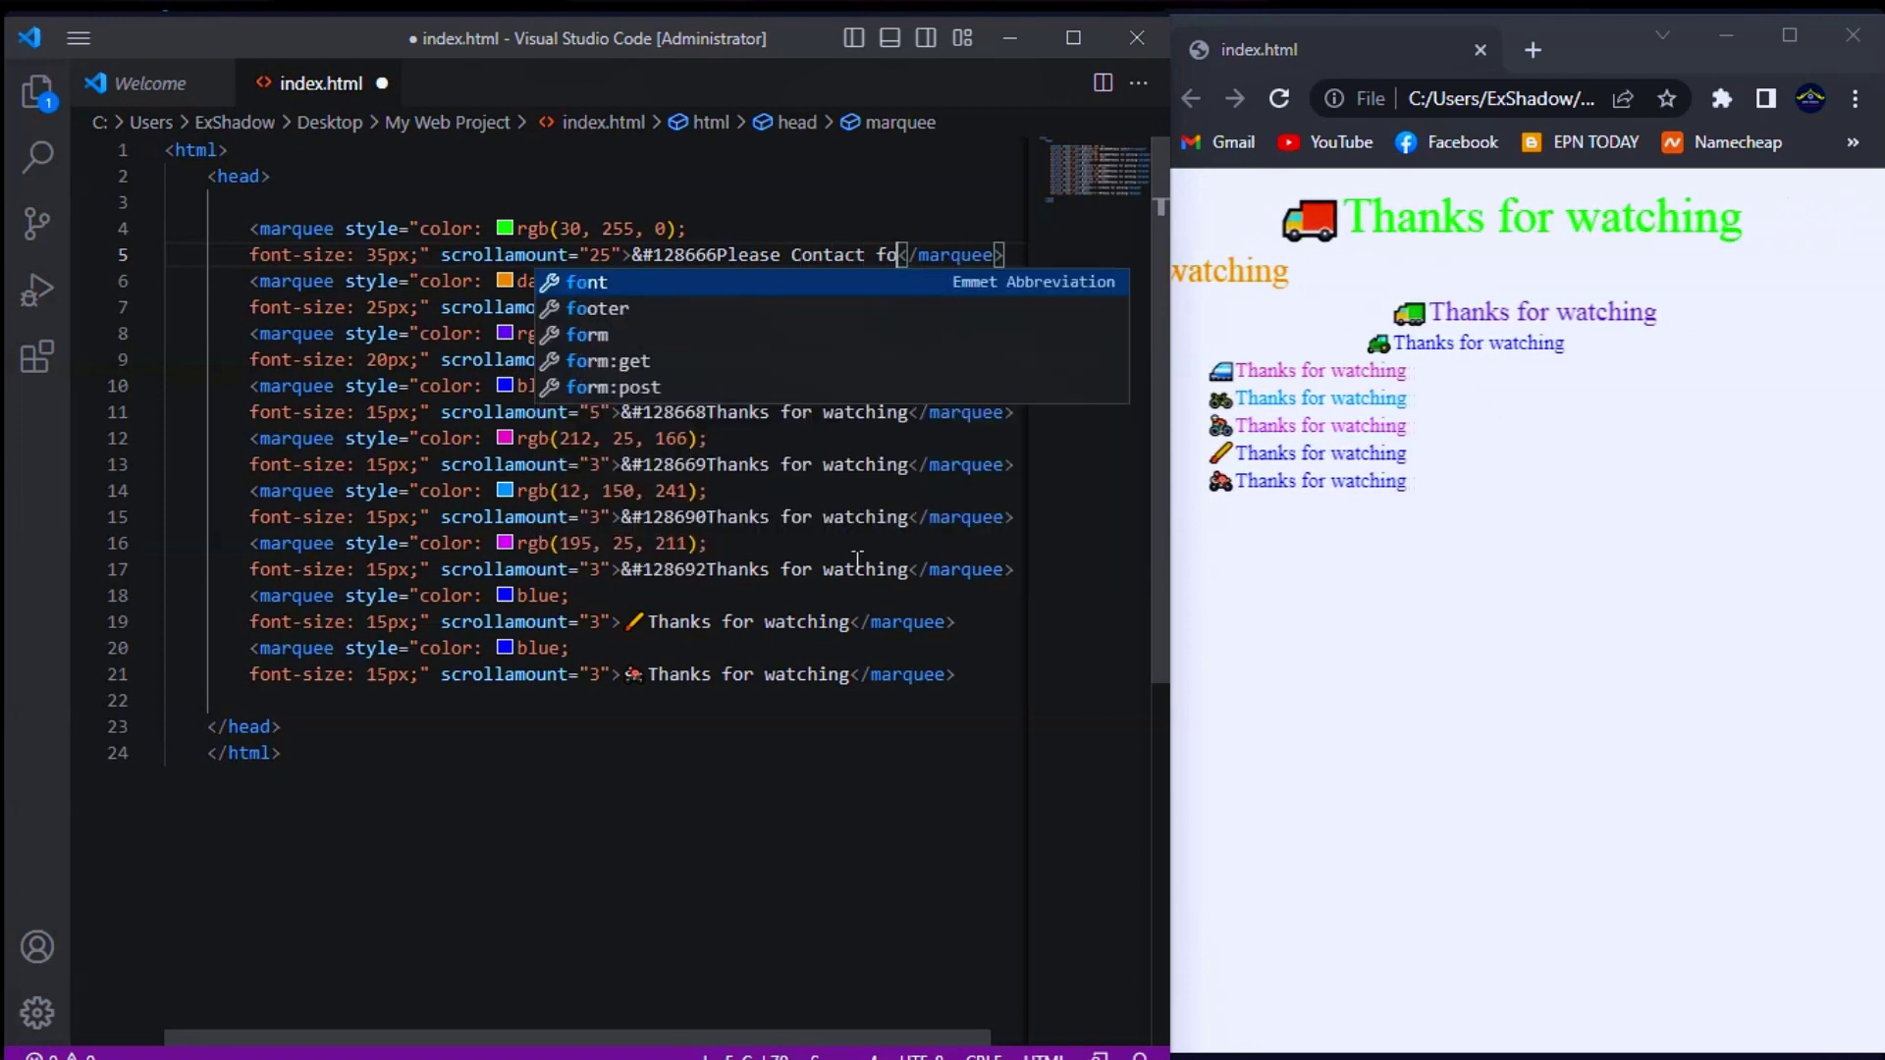
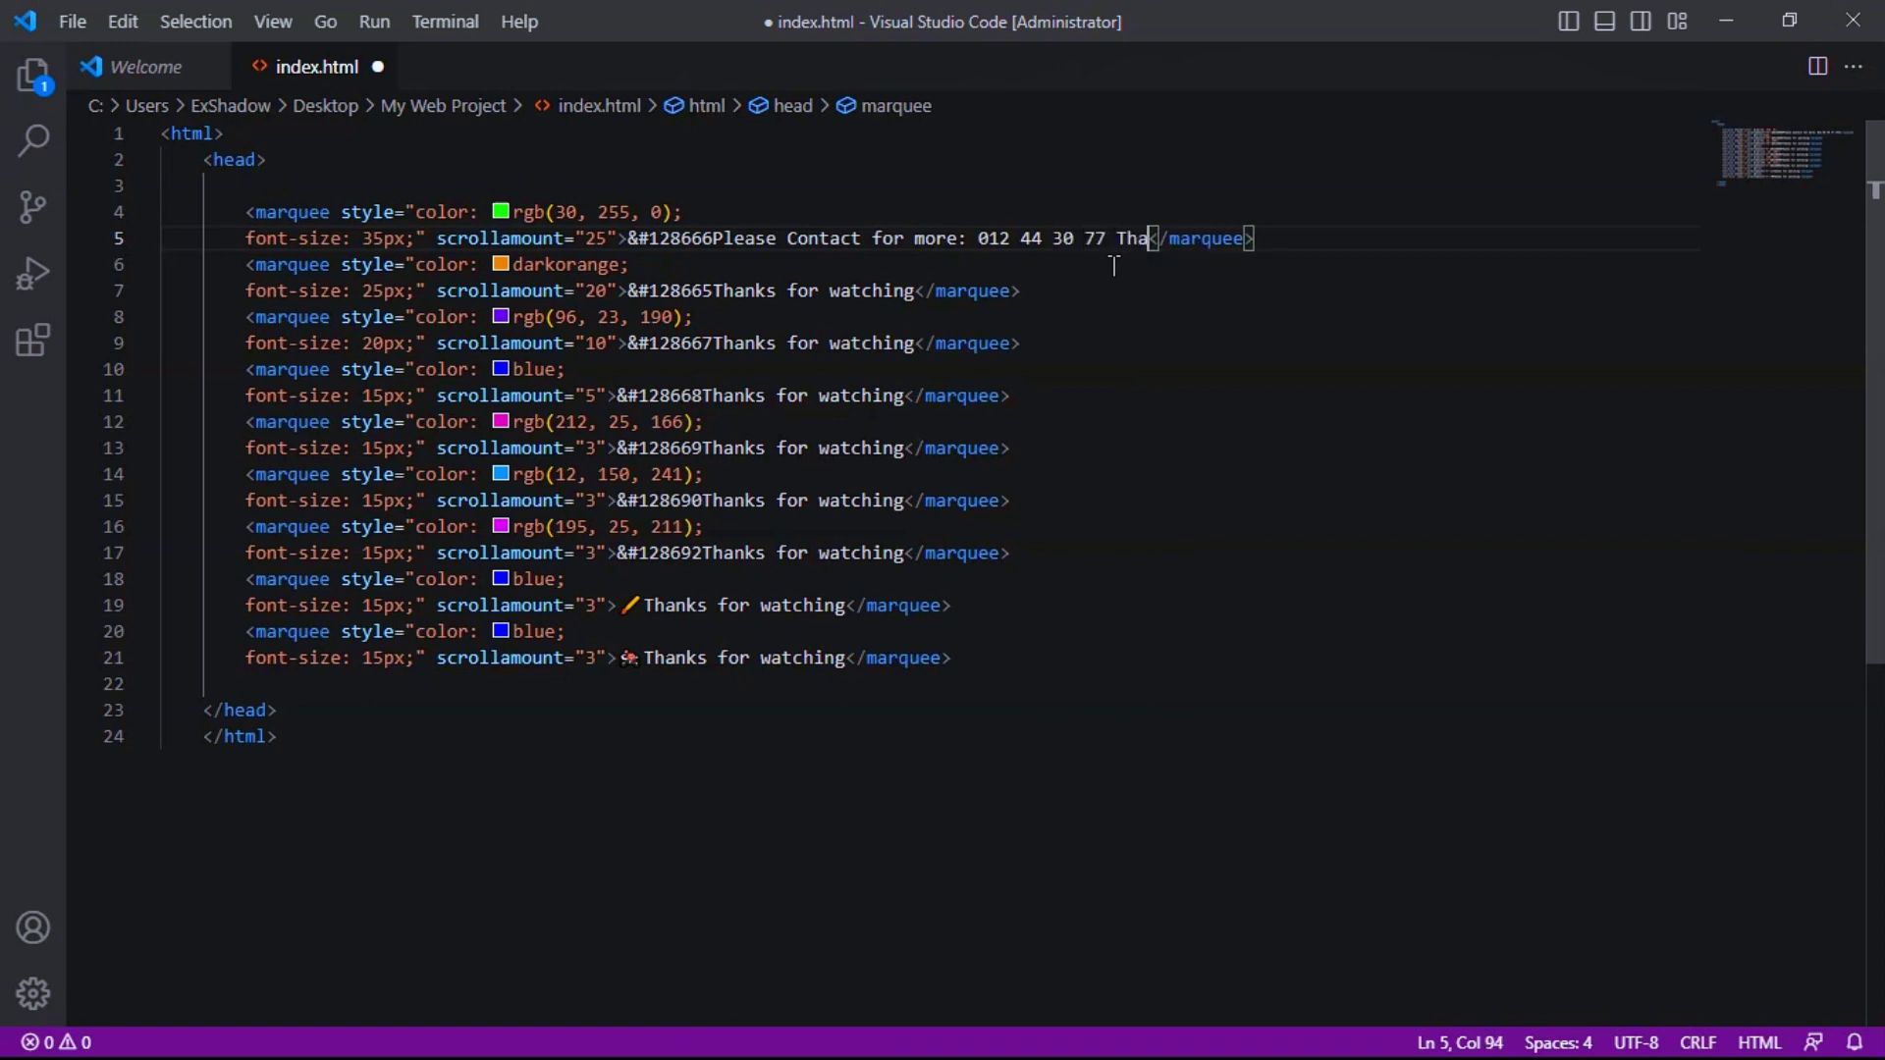
text(nks fo)
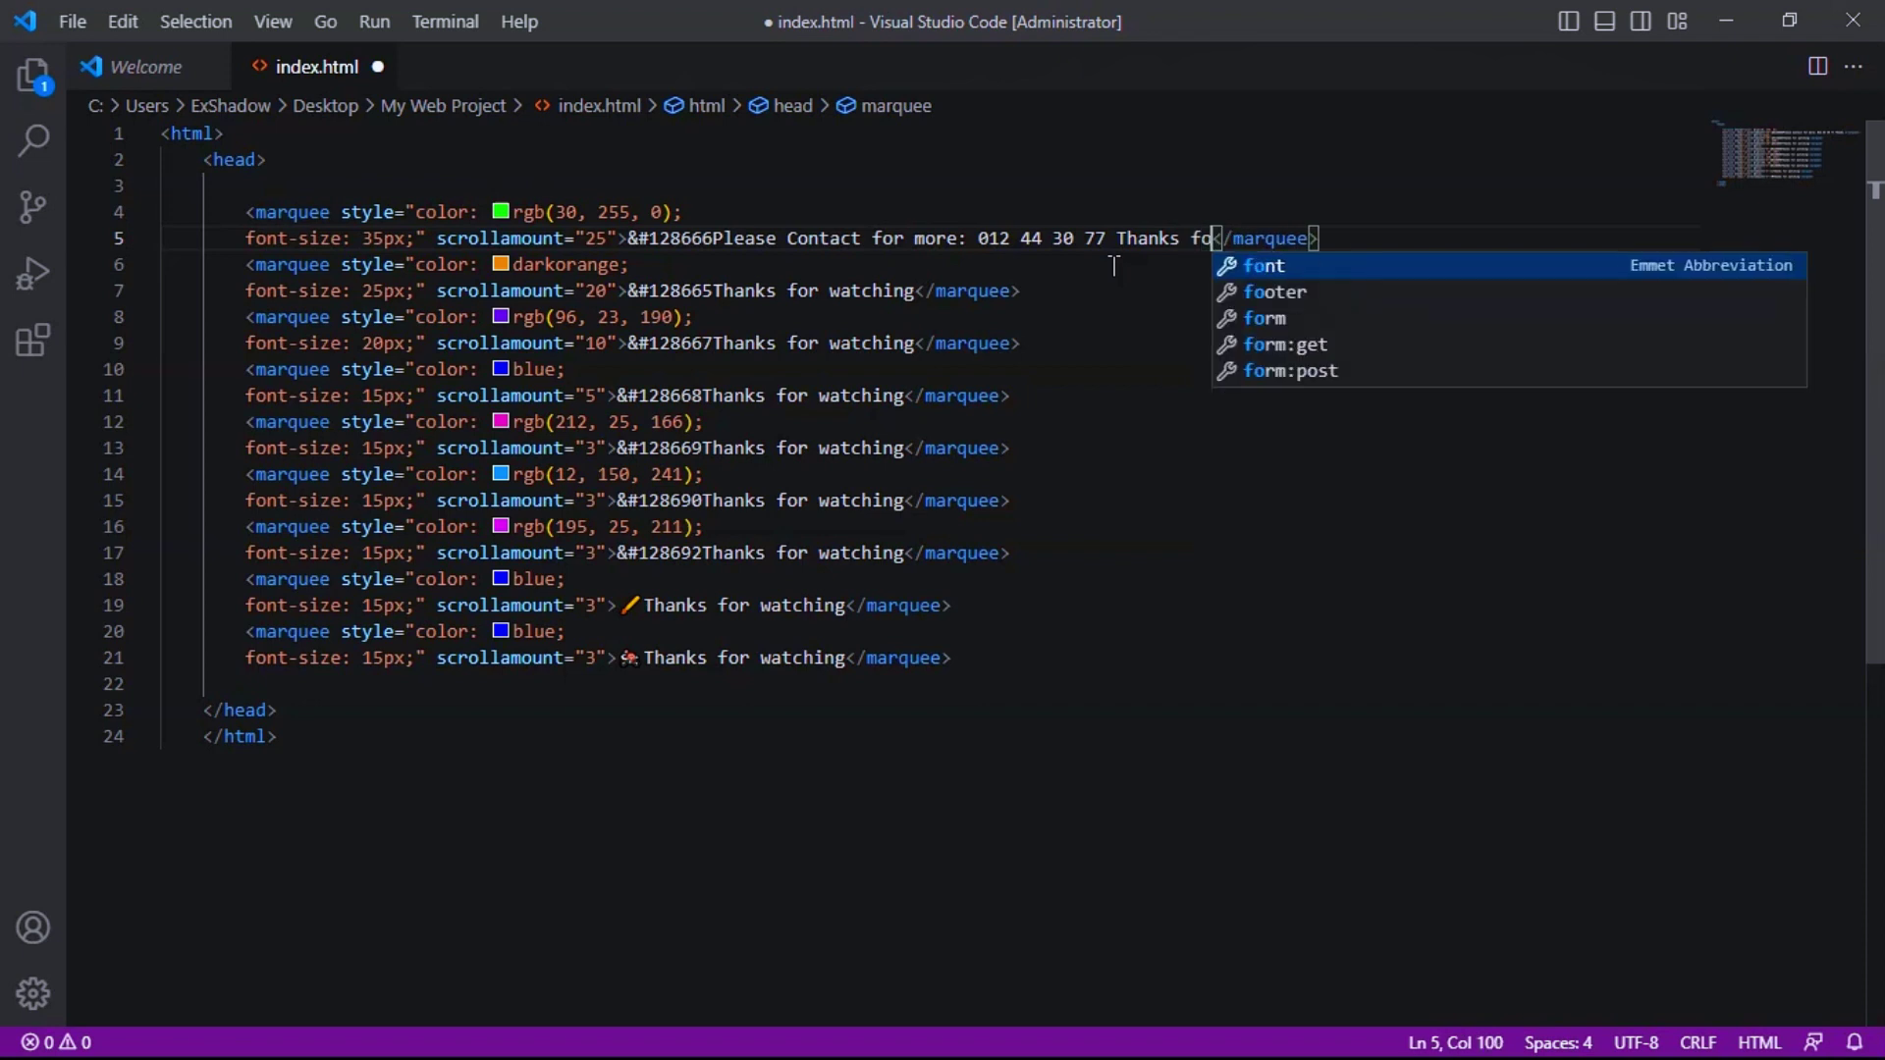
text(r watching)
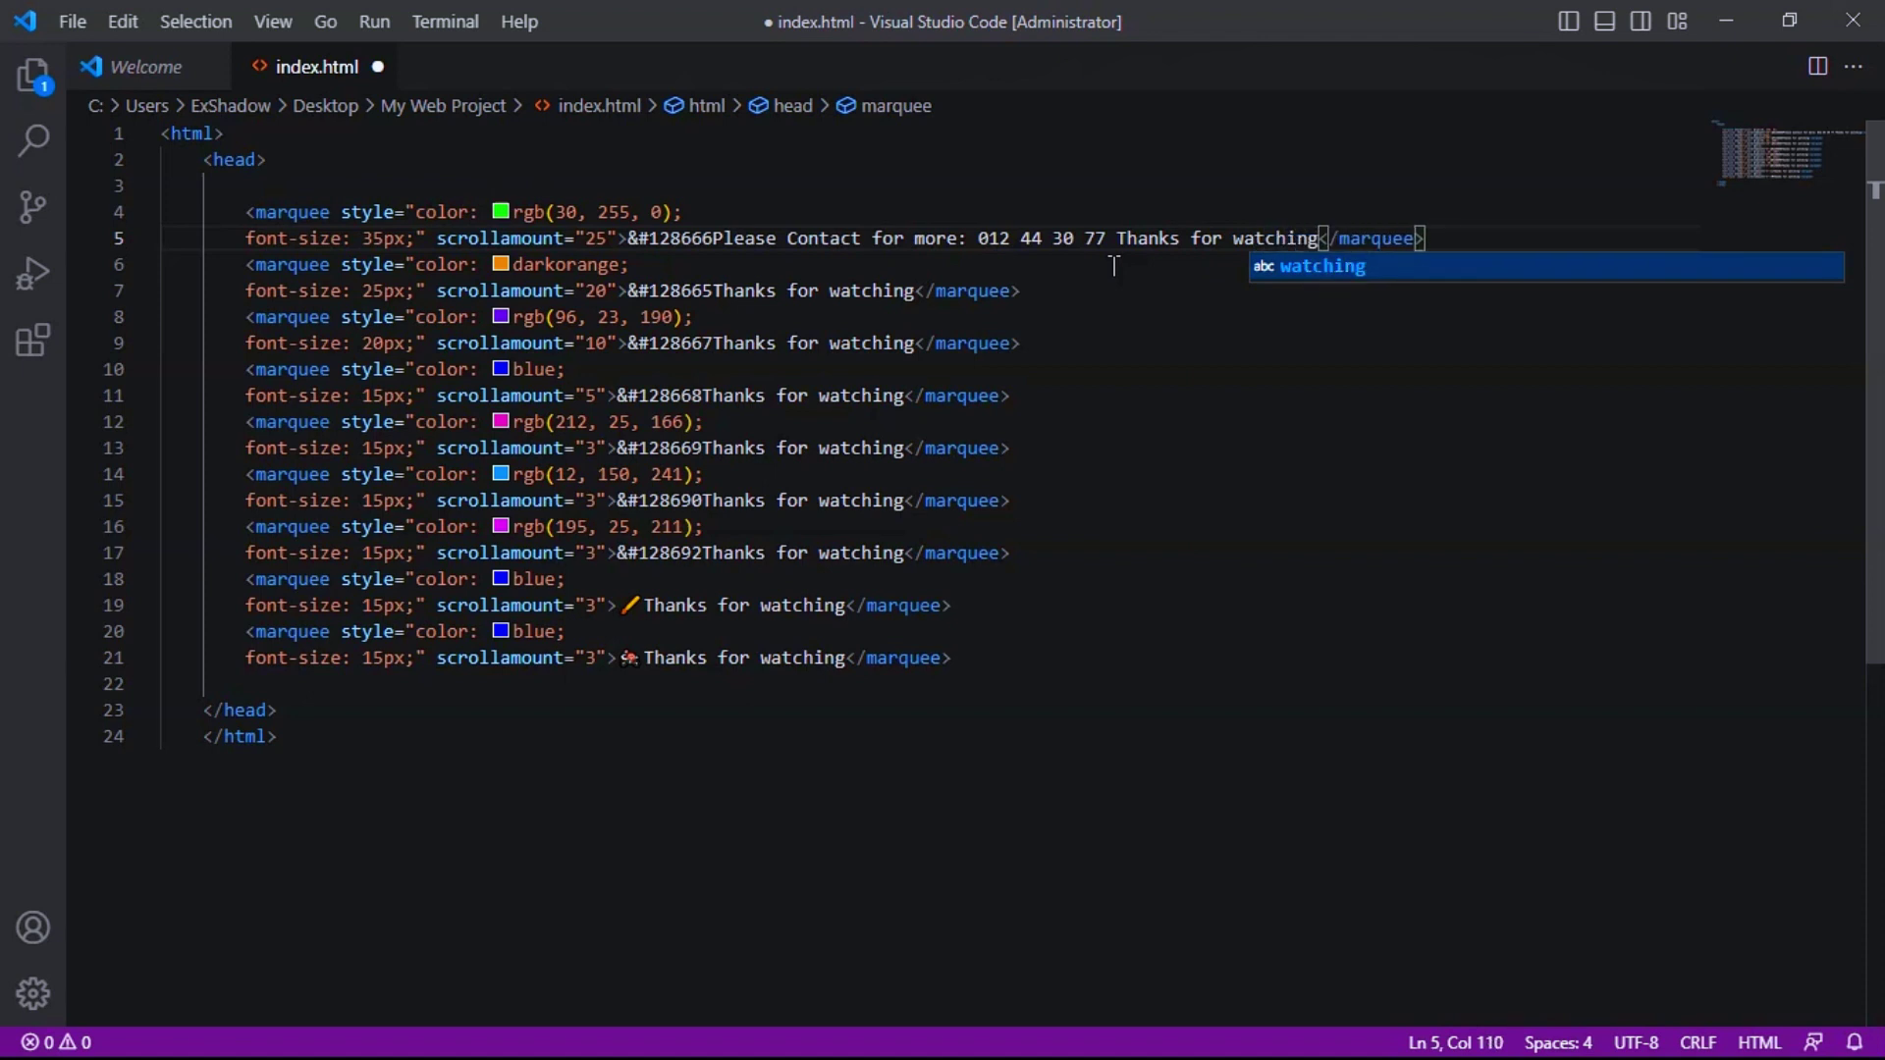
drag(1316, 238, 979, 237)
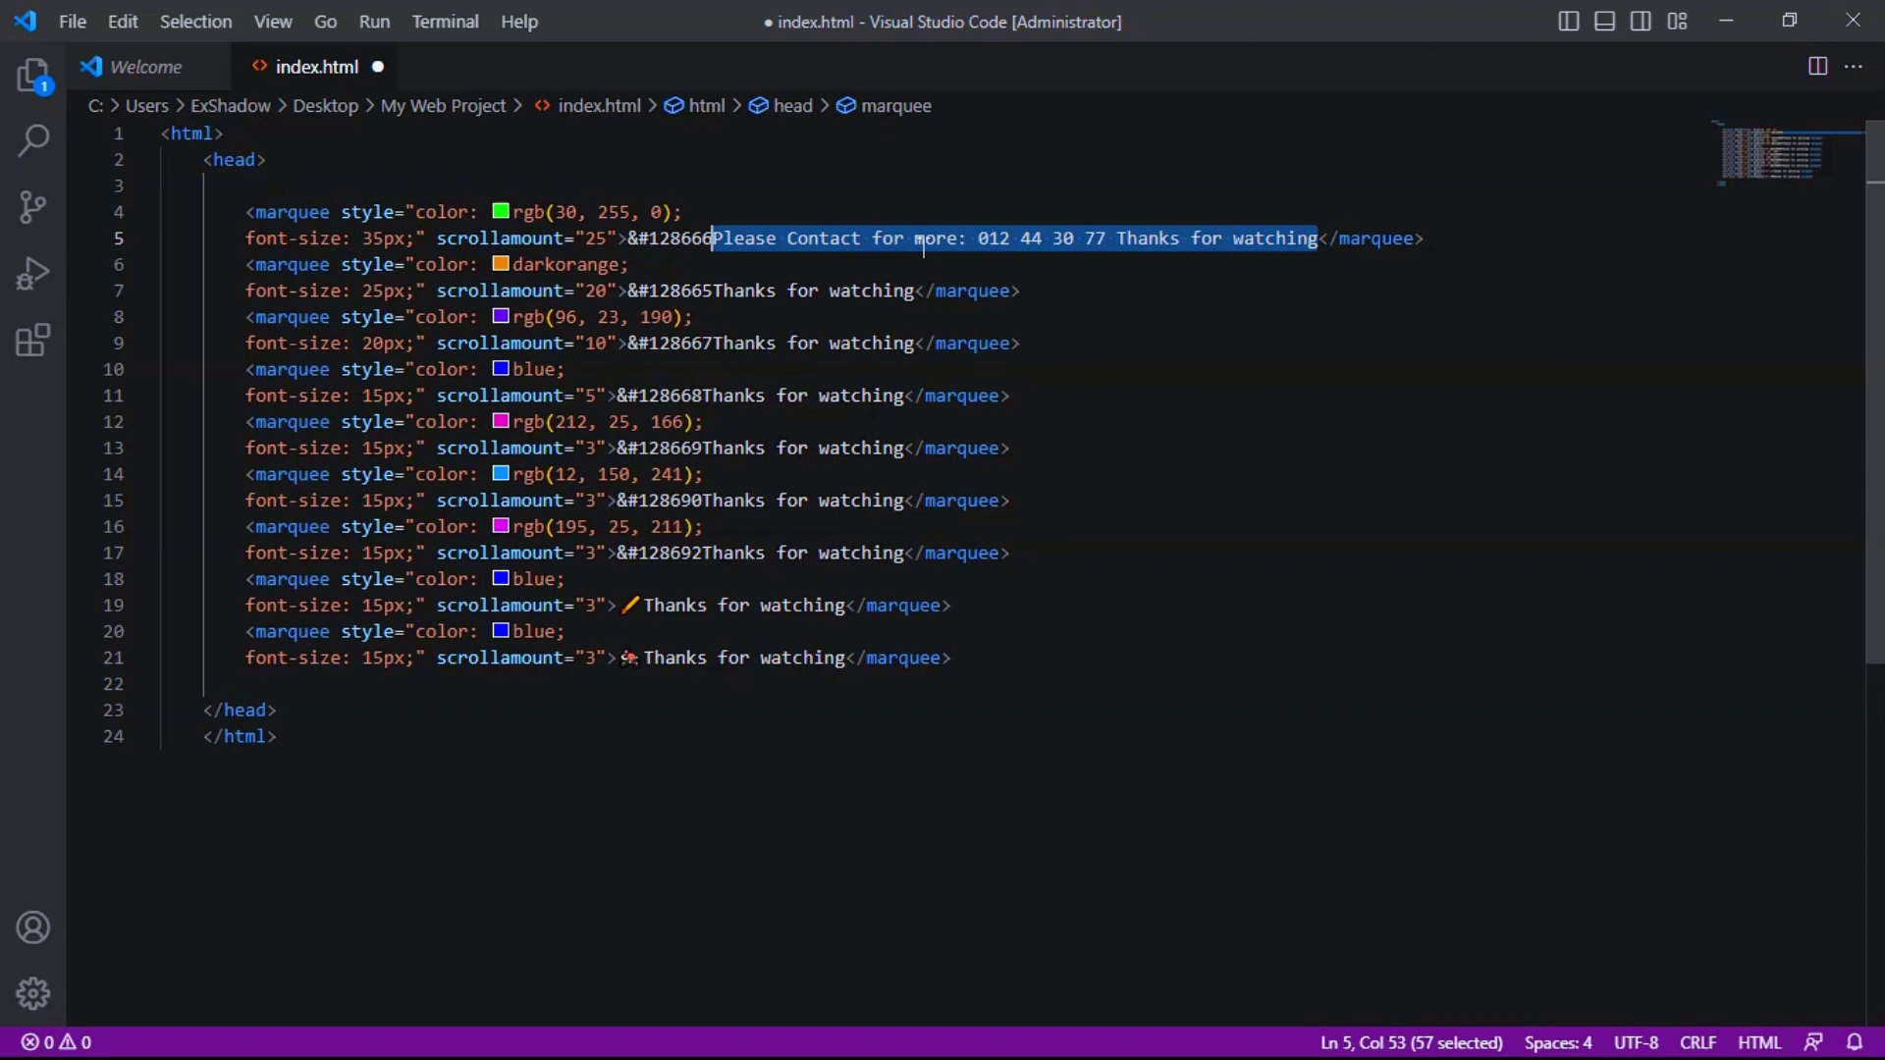
click(73, 22)
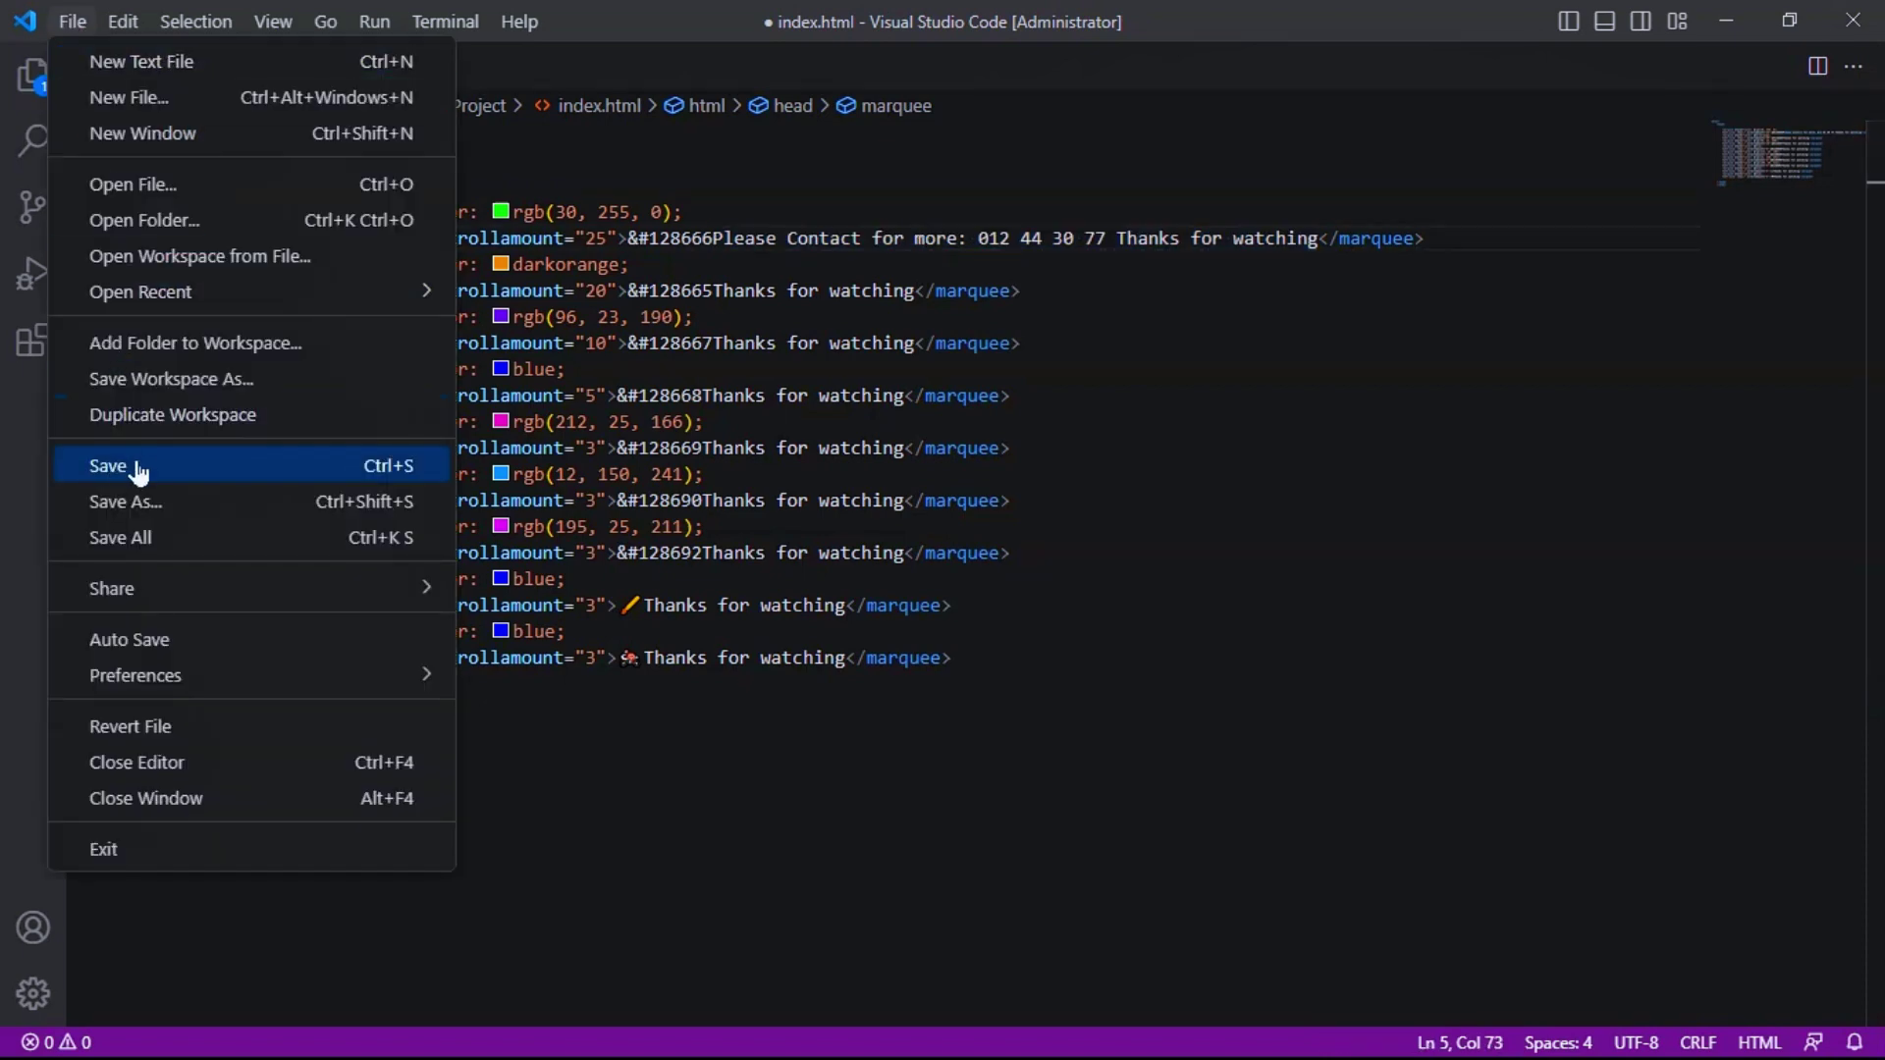
click(407, 476)
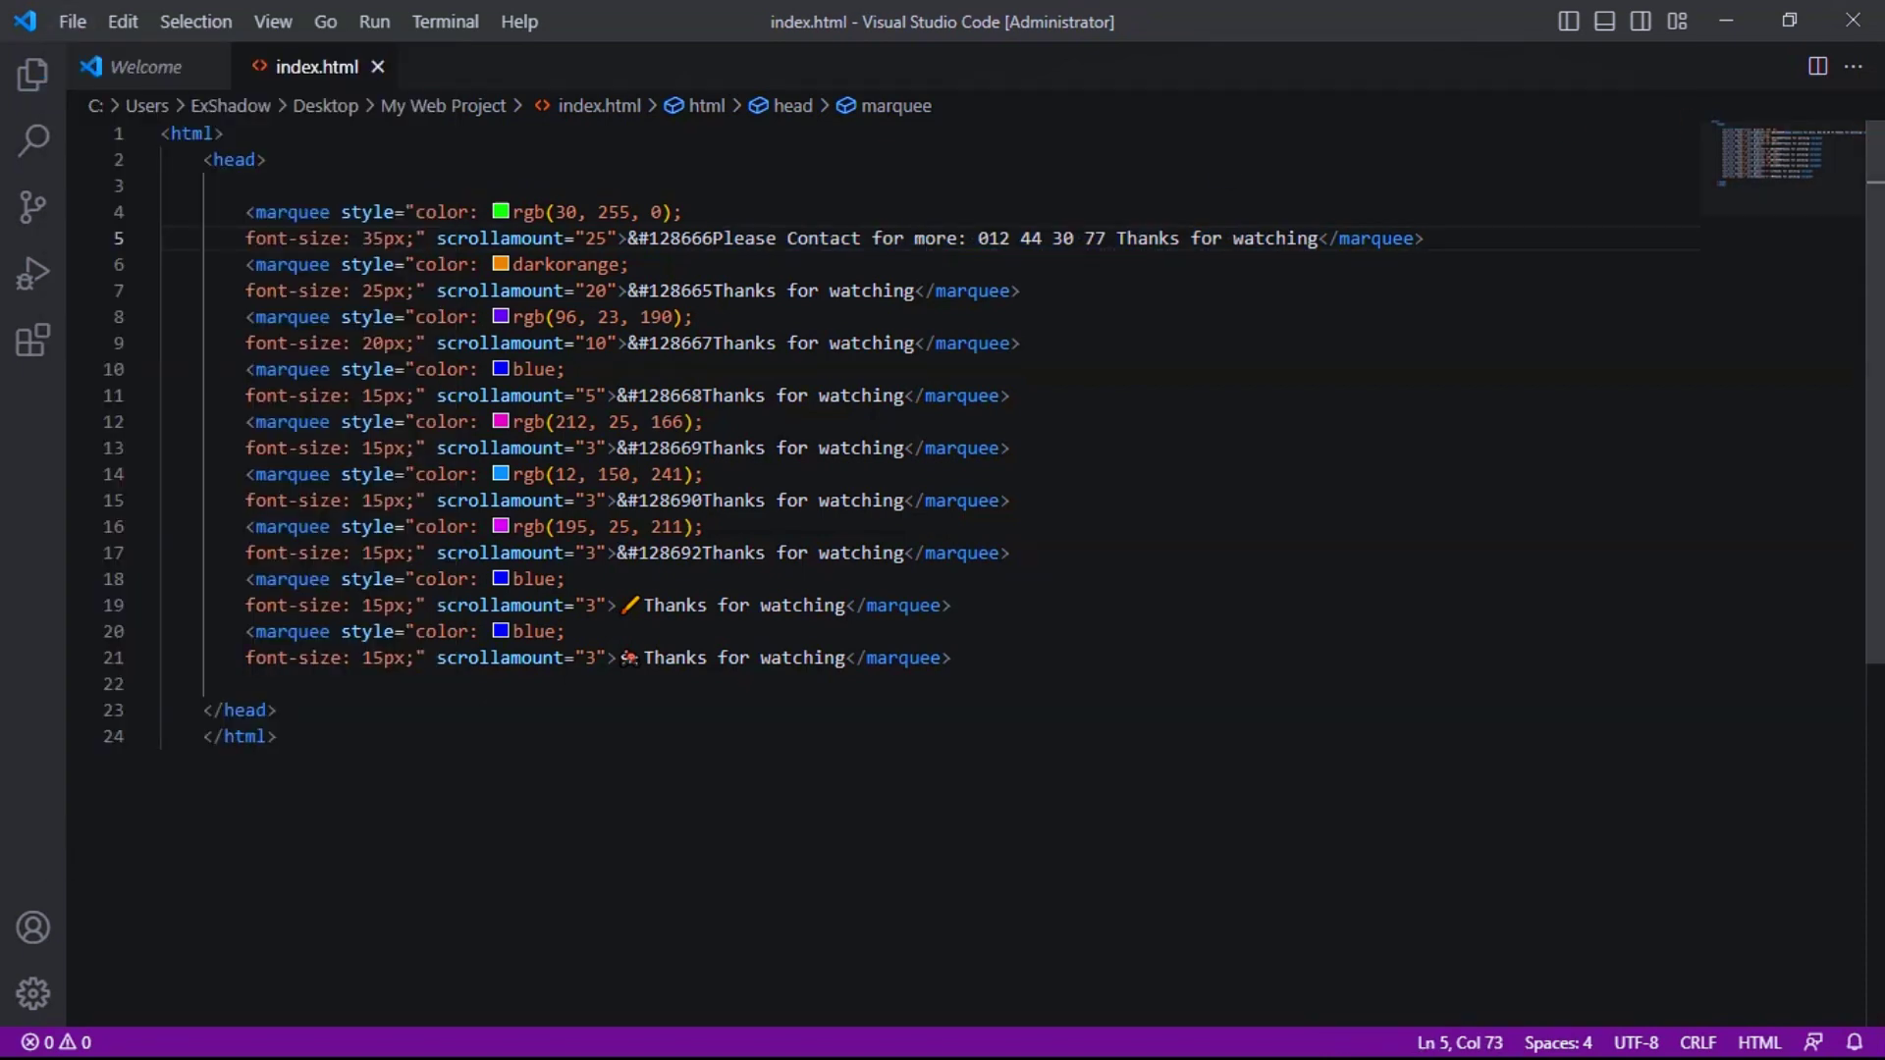
Step: Change line 9's purple marquee text to 'Thanks for supporting me' followed by a 🙏 emoji
click(1789, 21)
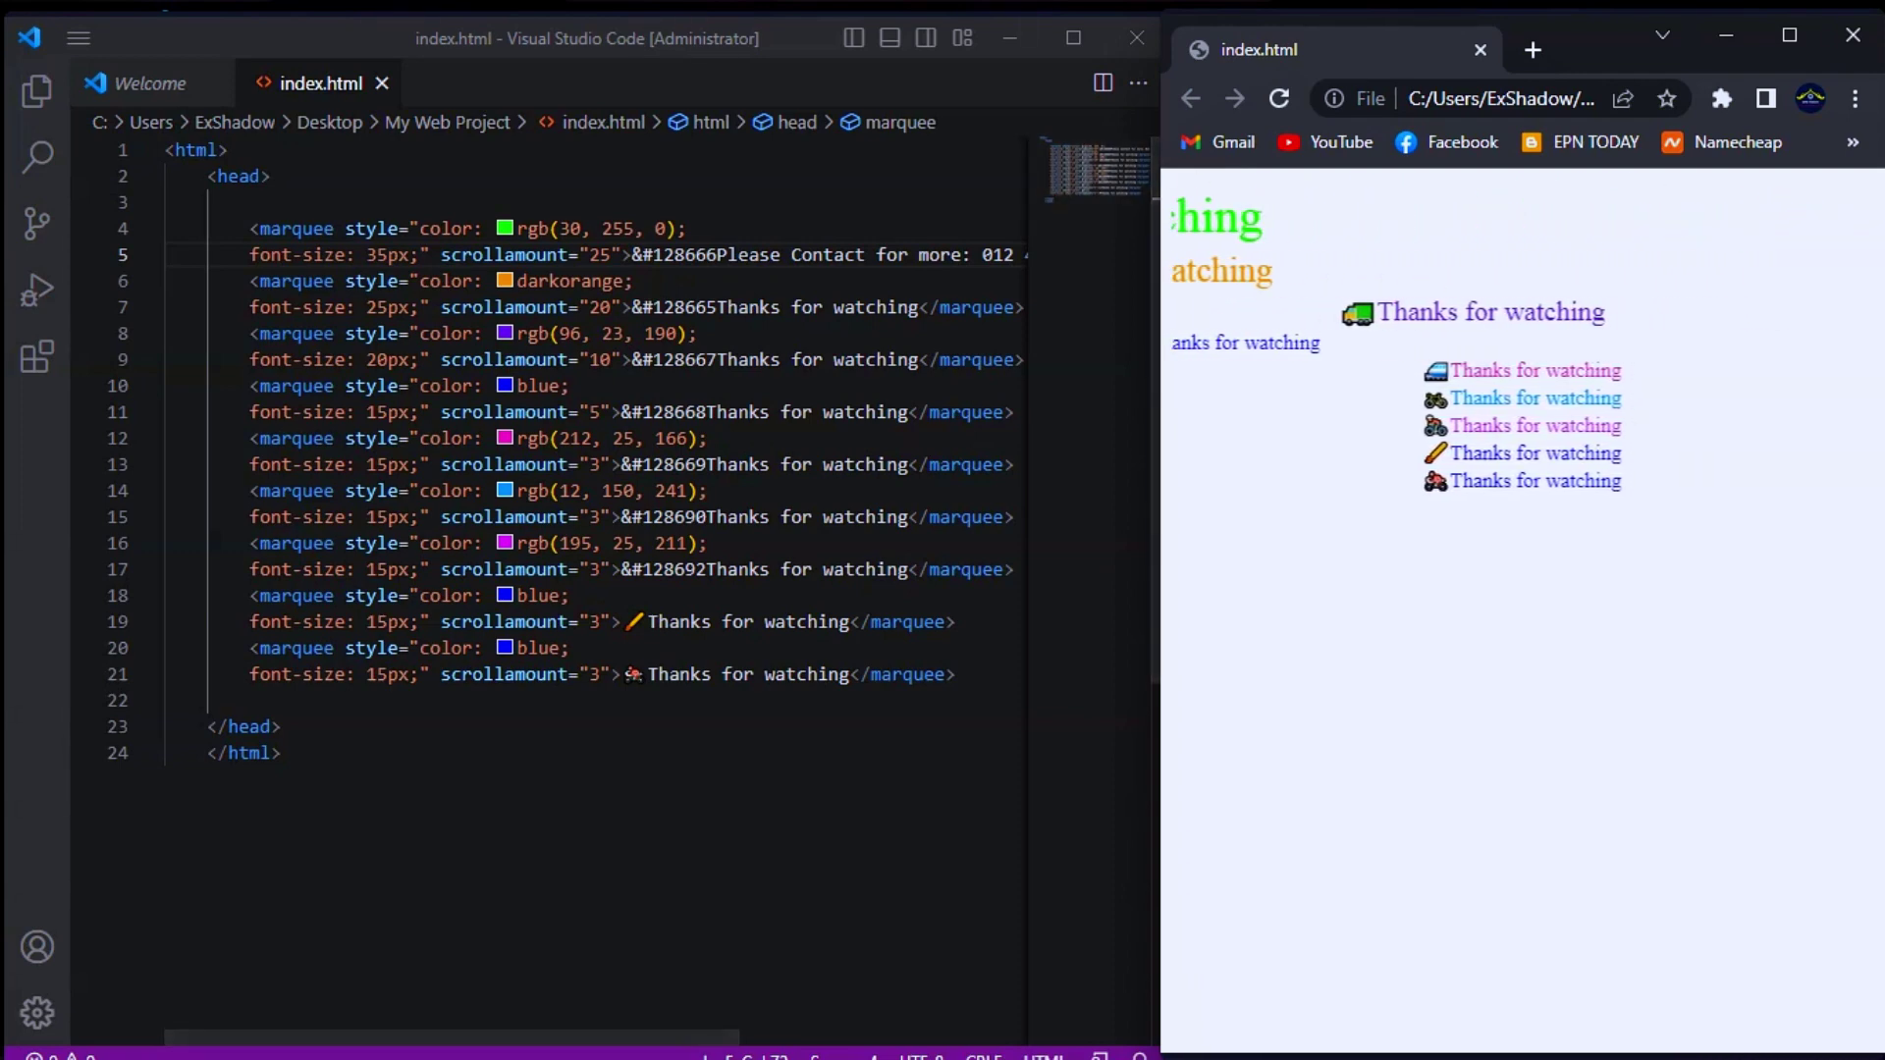
drag(918, 365, 718, 365)
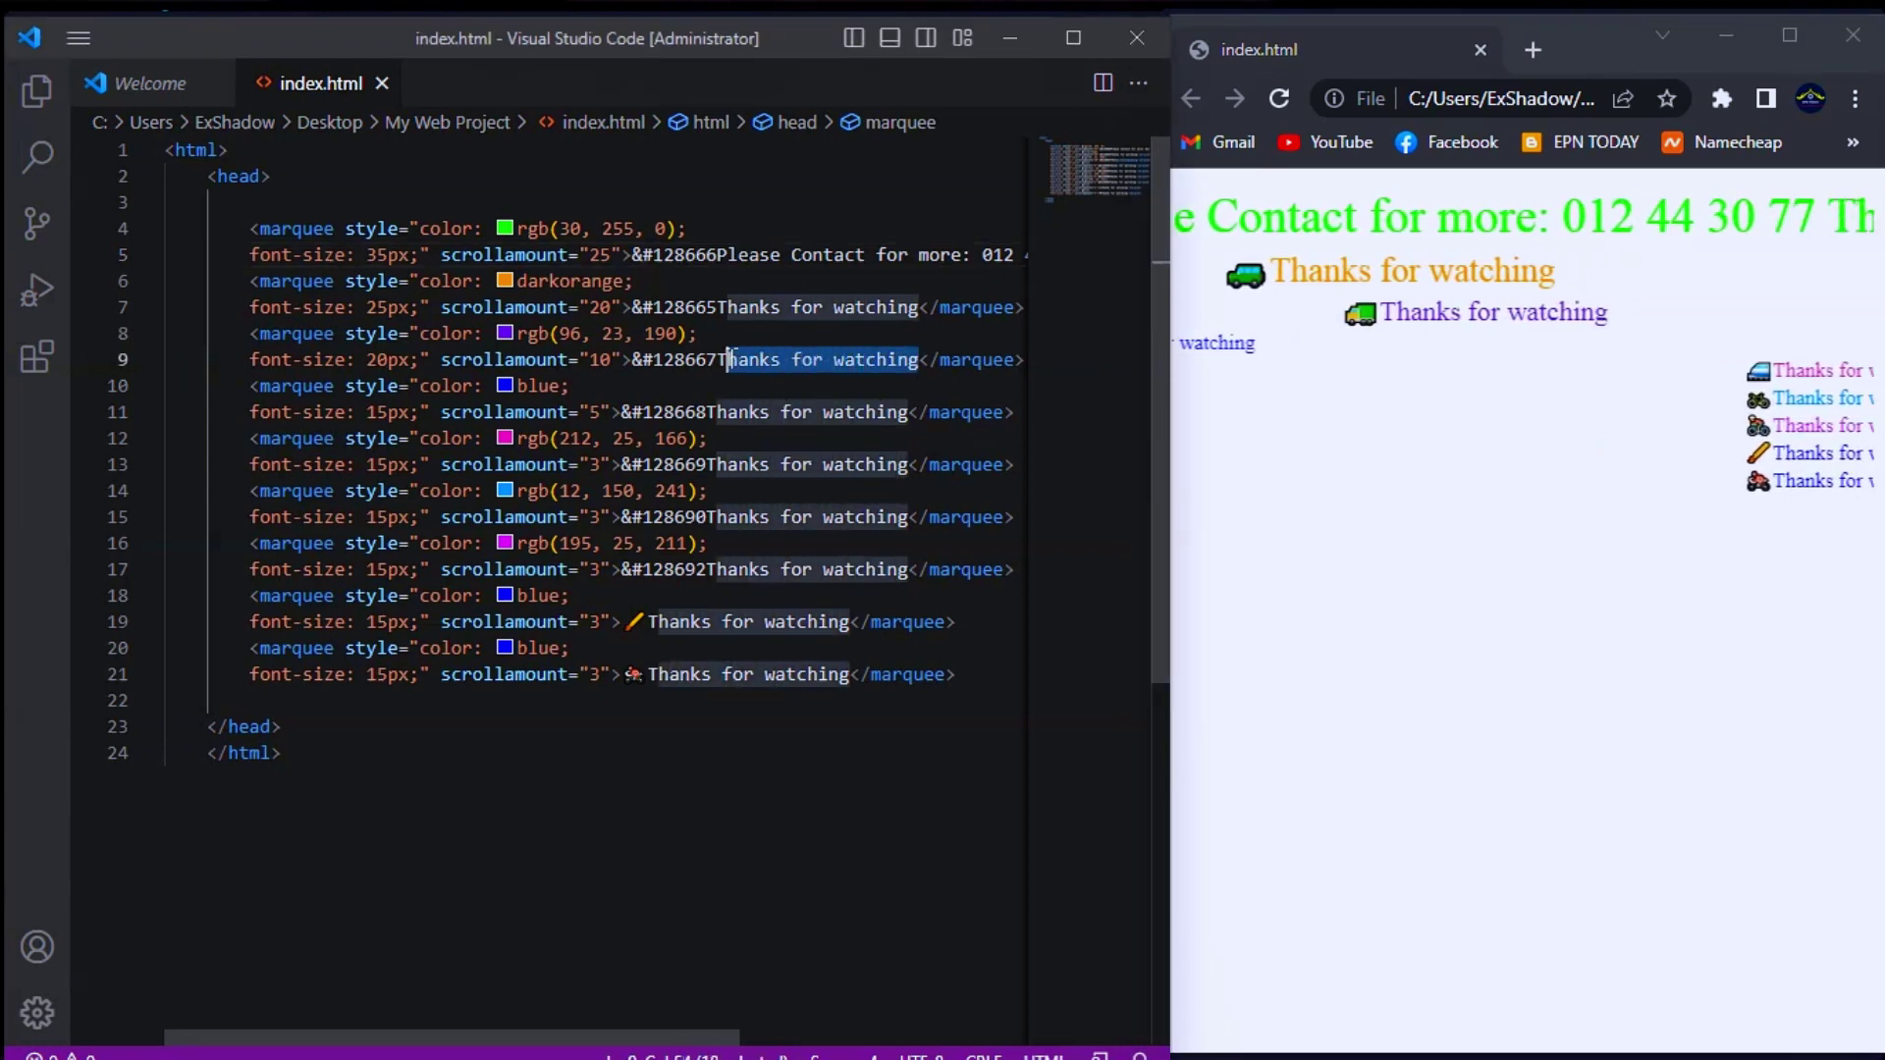
text(Thank)
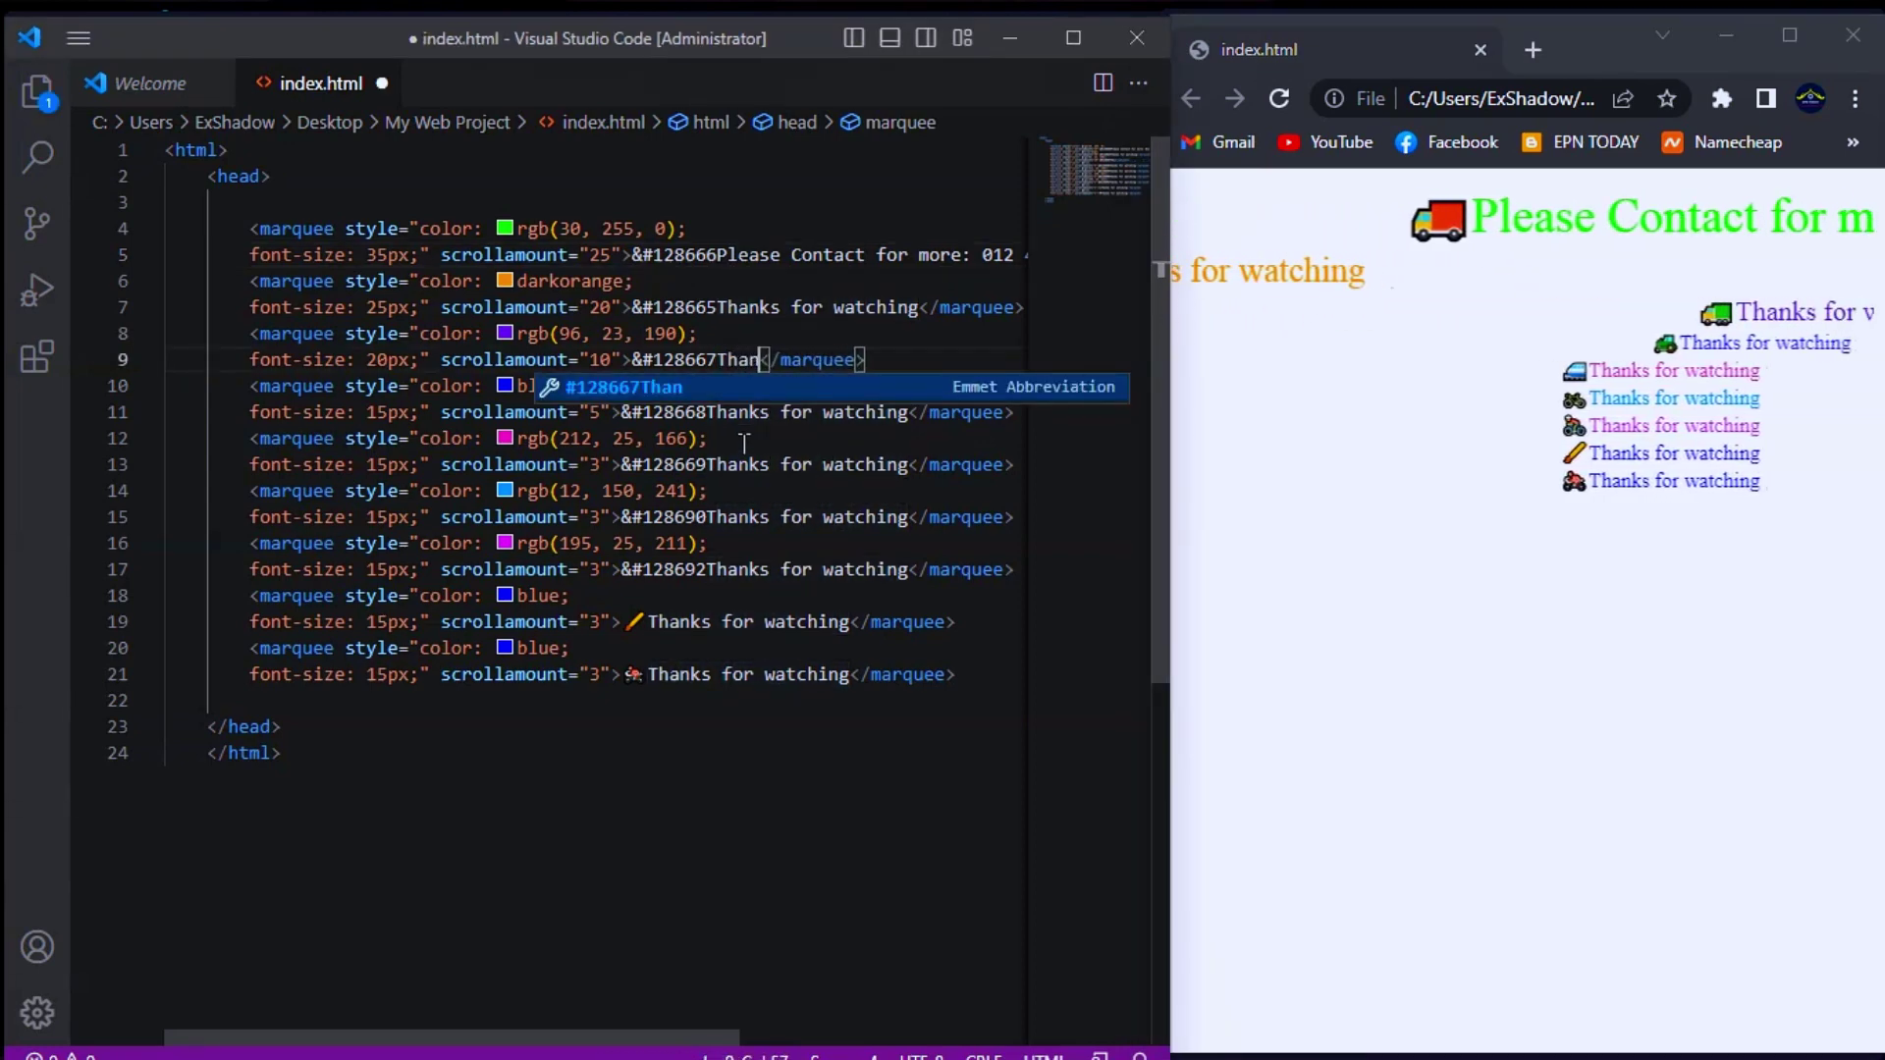
text(s for )
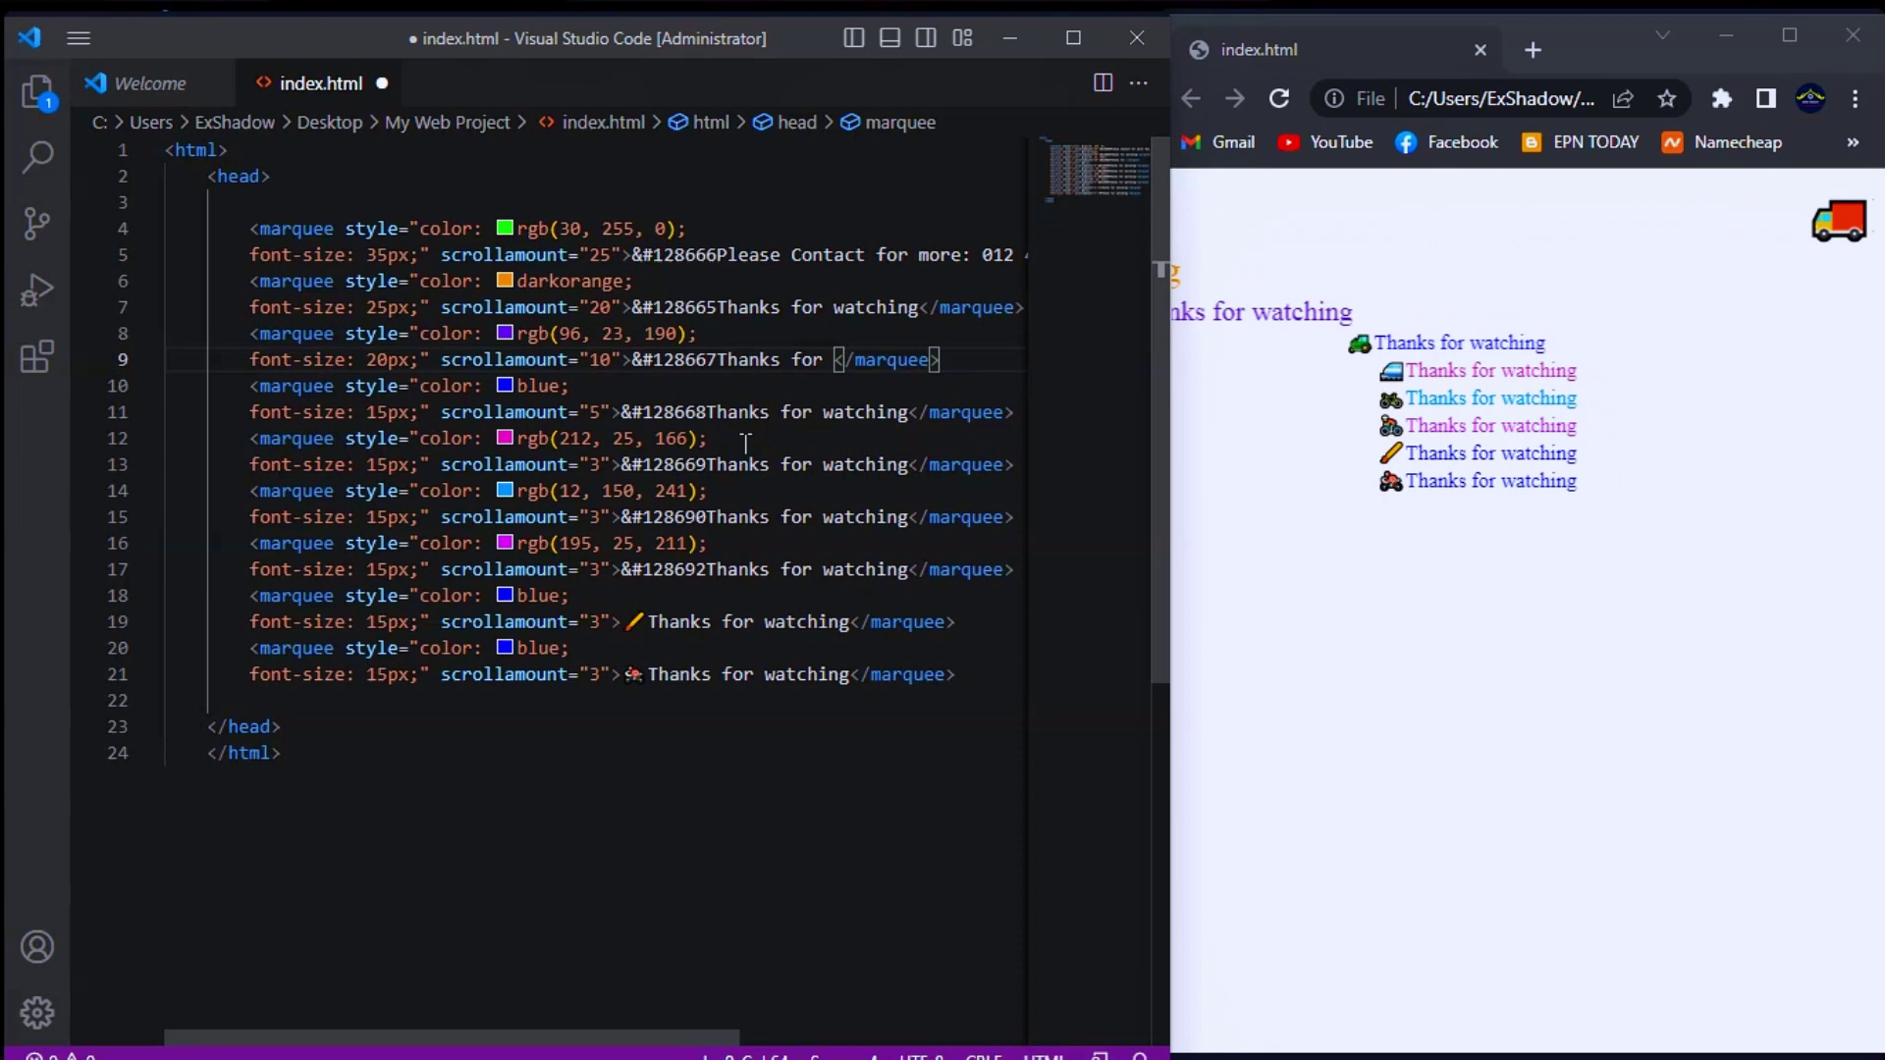
text(supporting m)
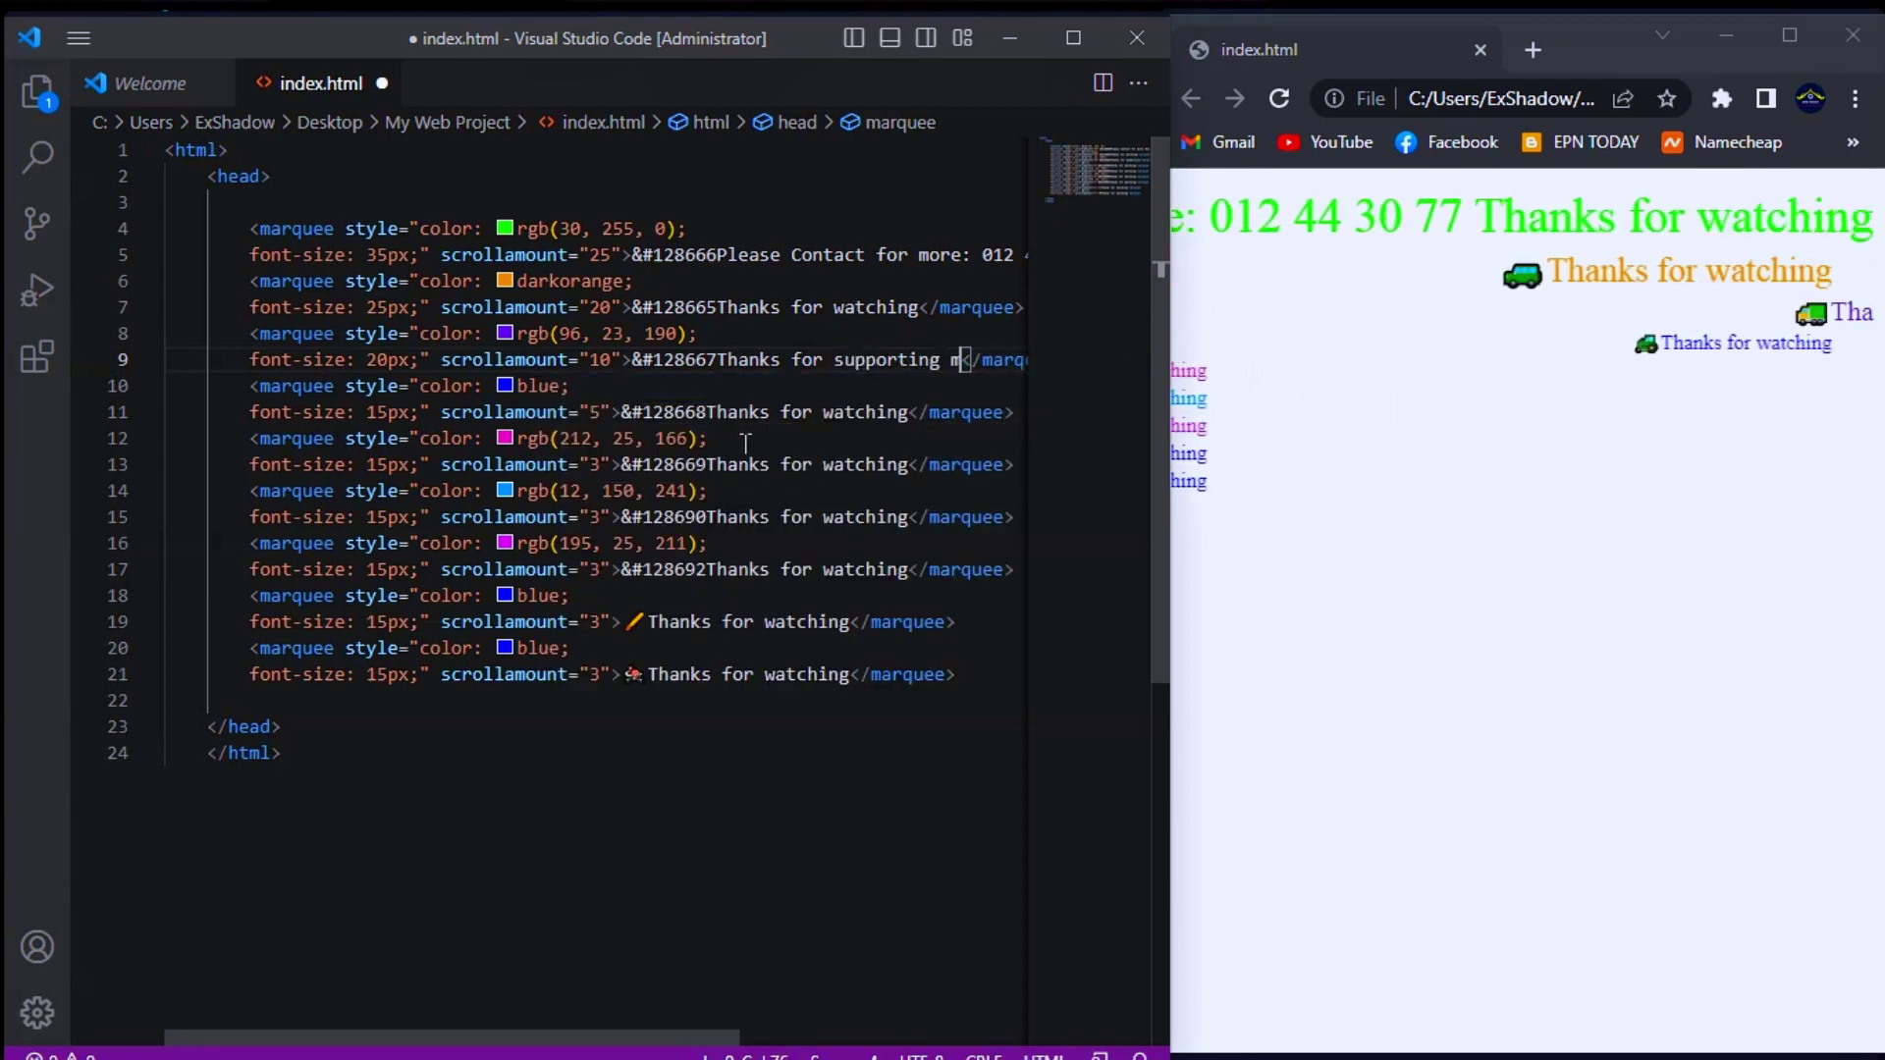
text(e)
key(super+period)
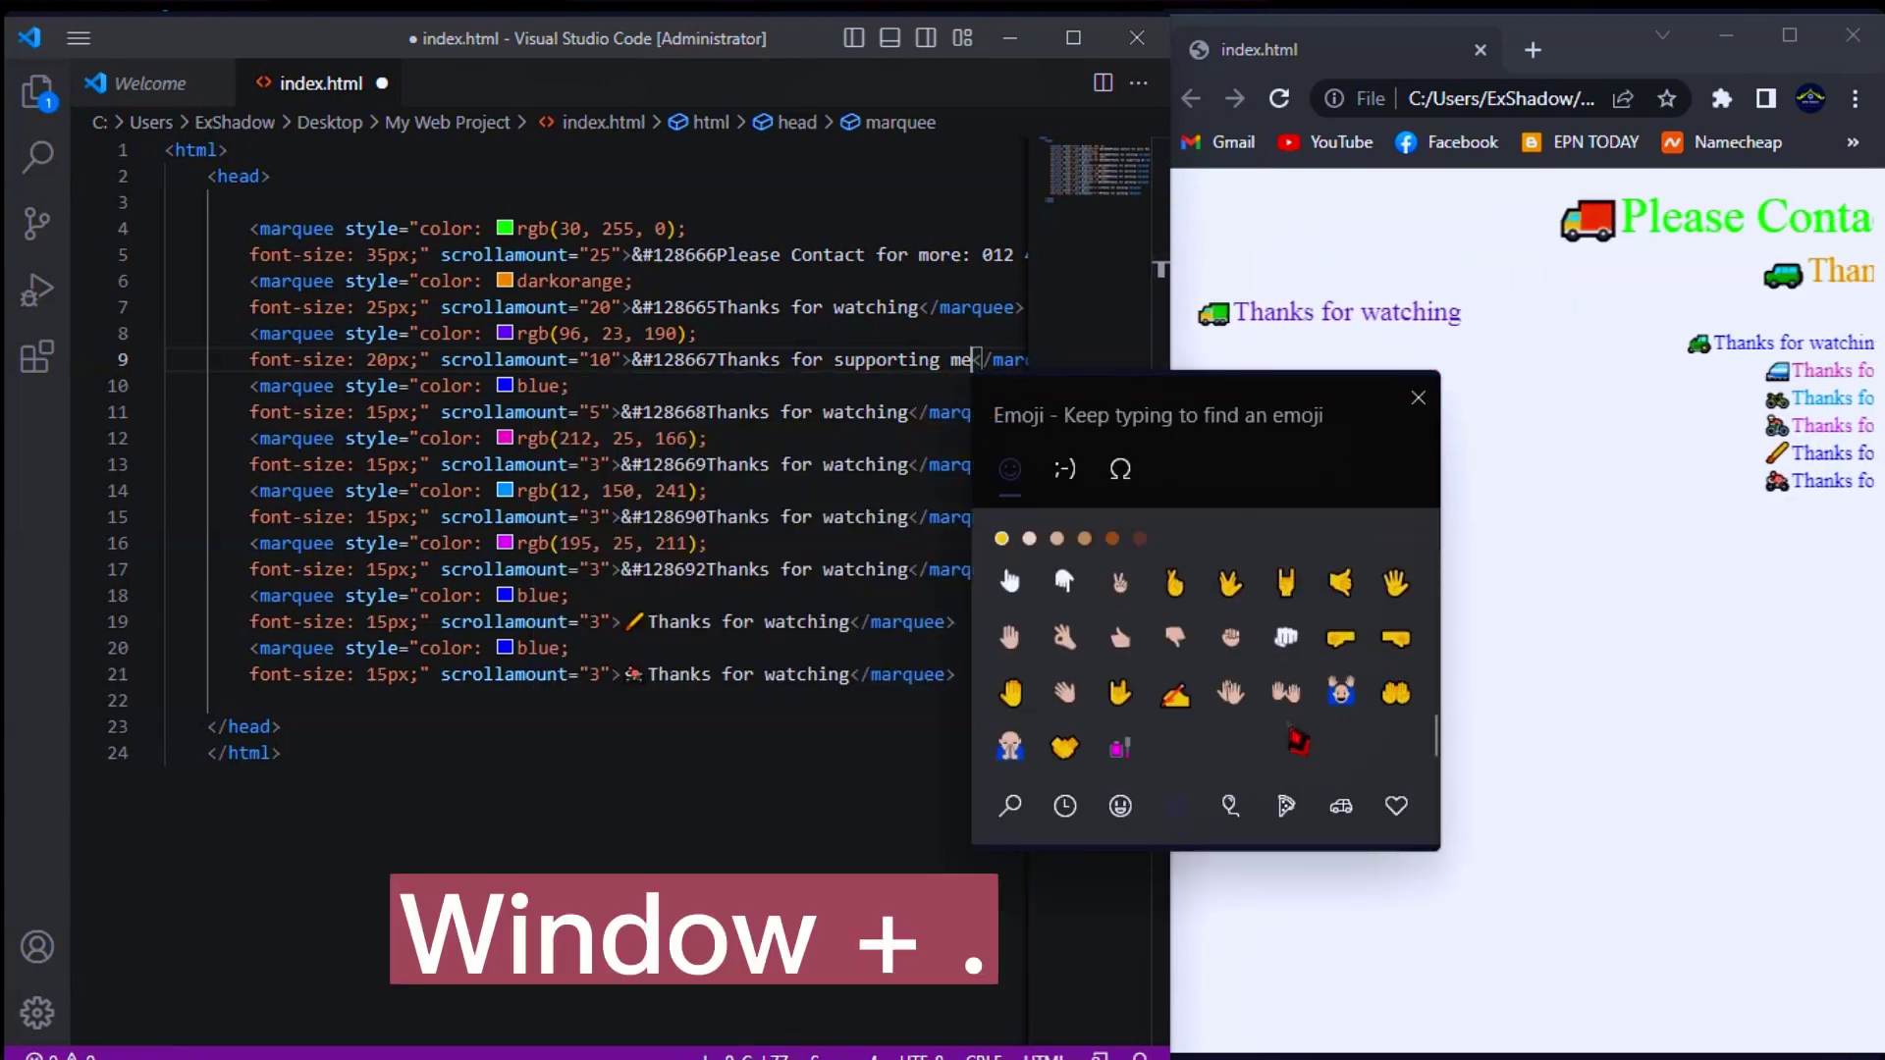
click(1011, 757)
key(Escape)
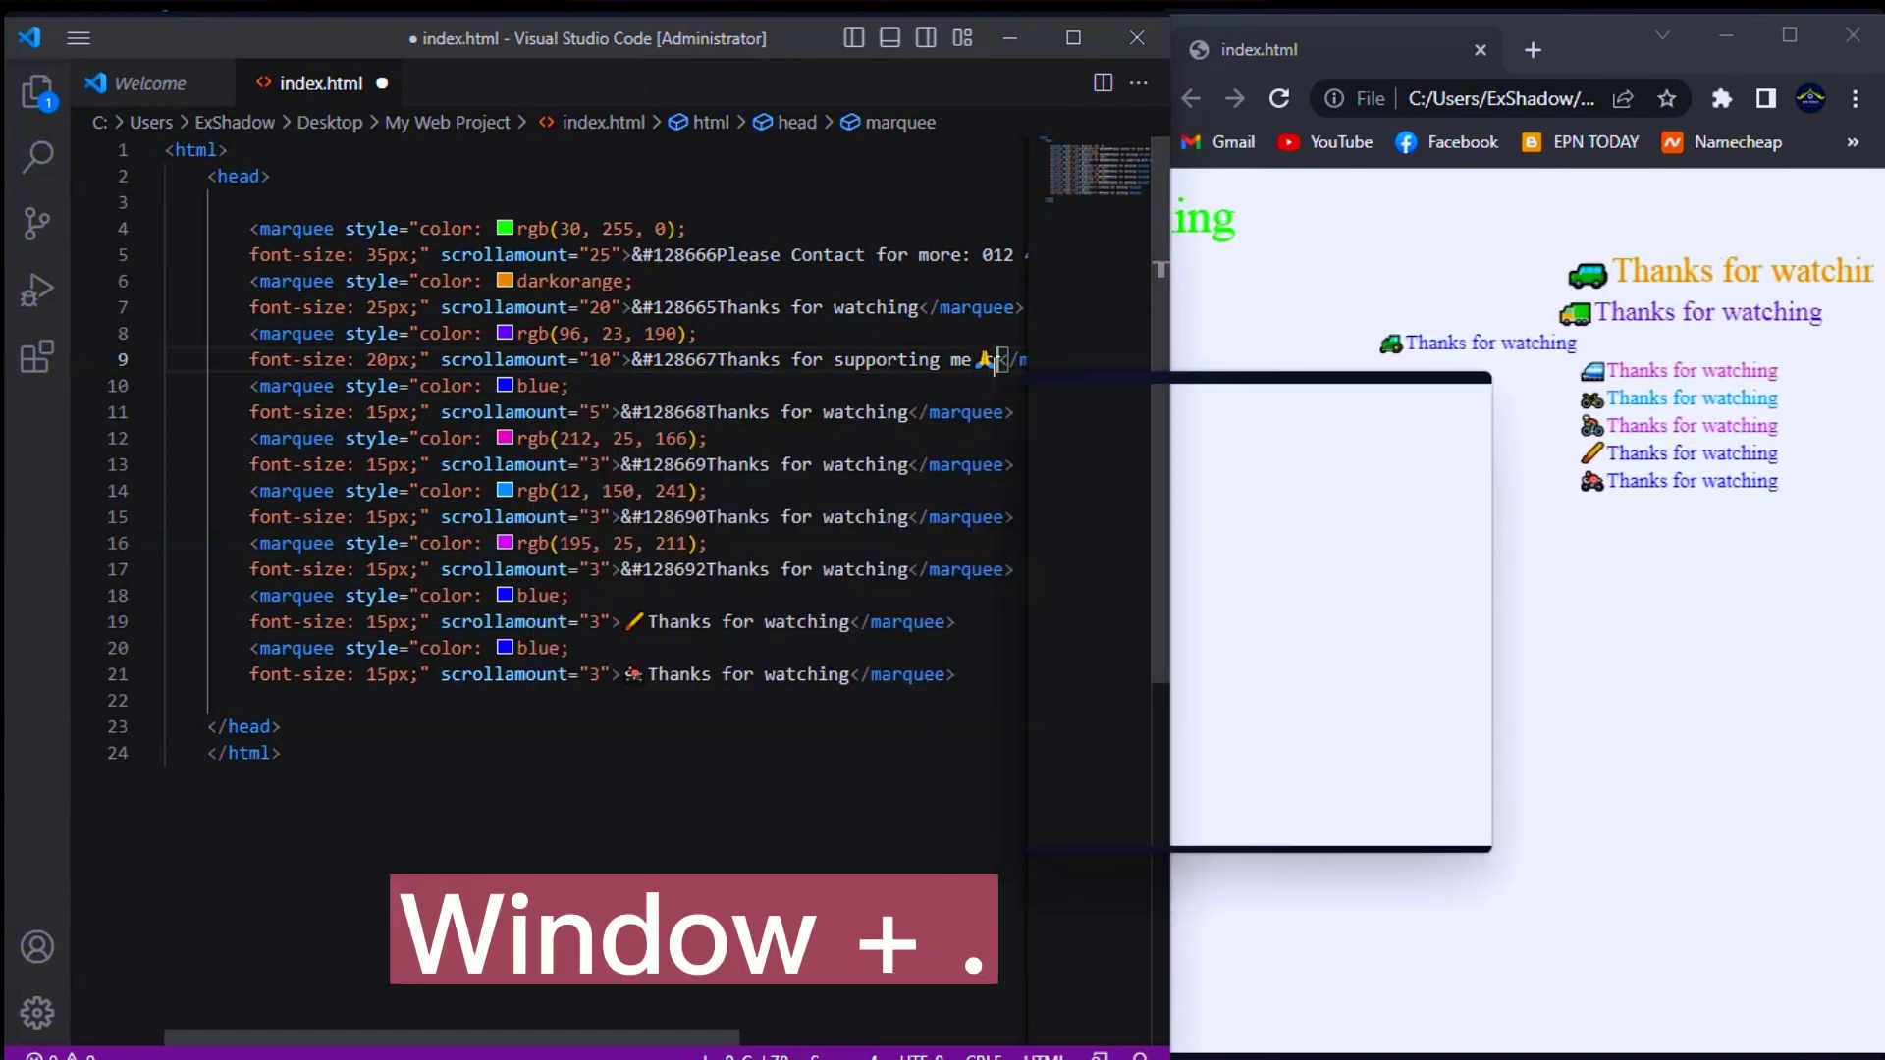
Step: Save the edited file and check it beside the page preview
click(1073, 38)
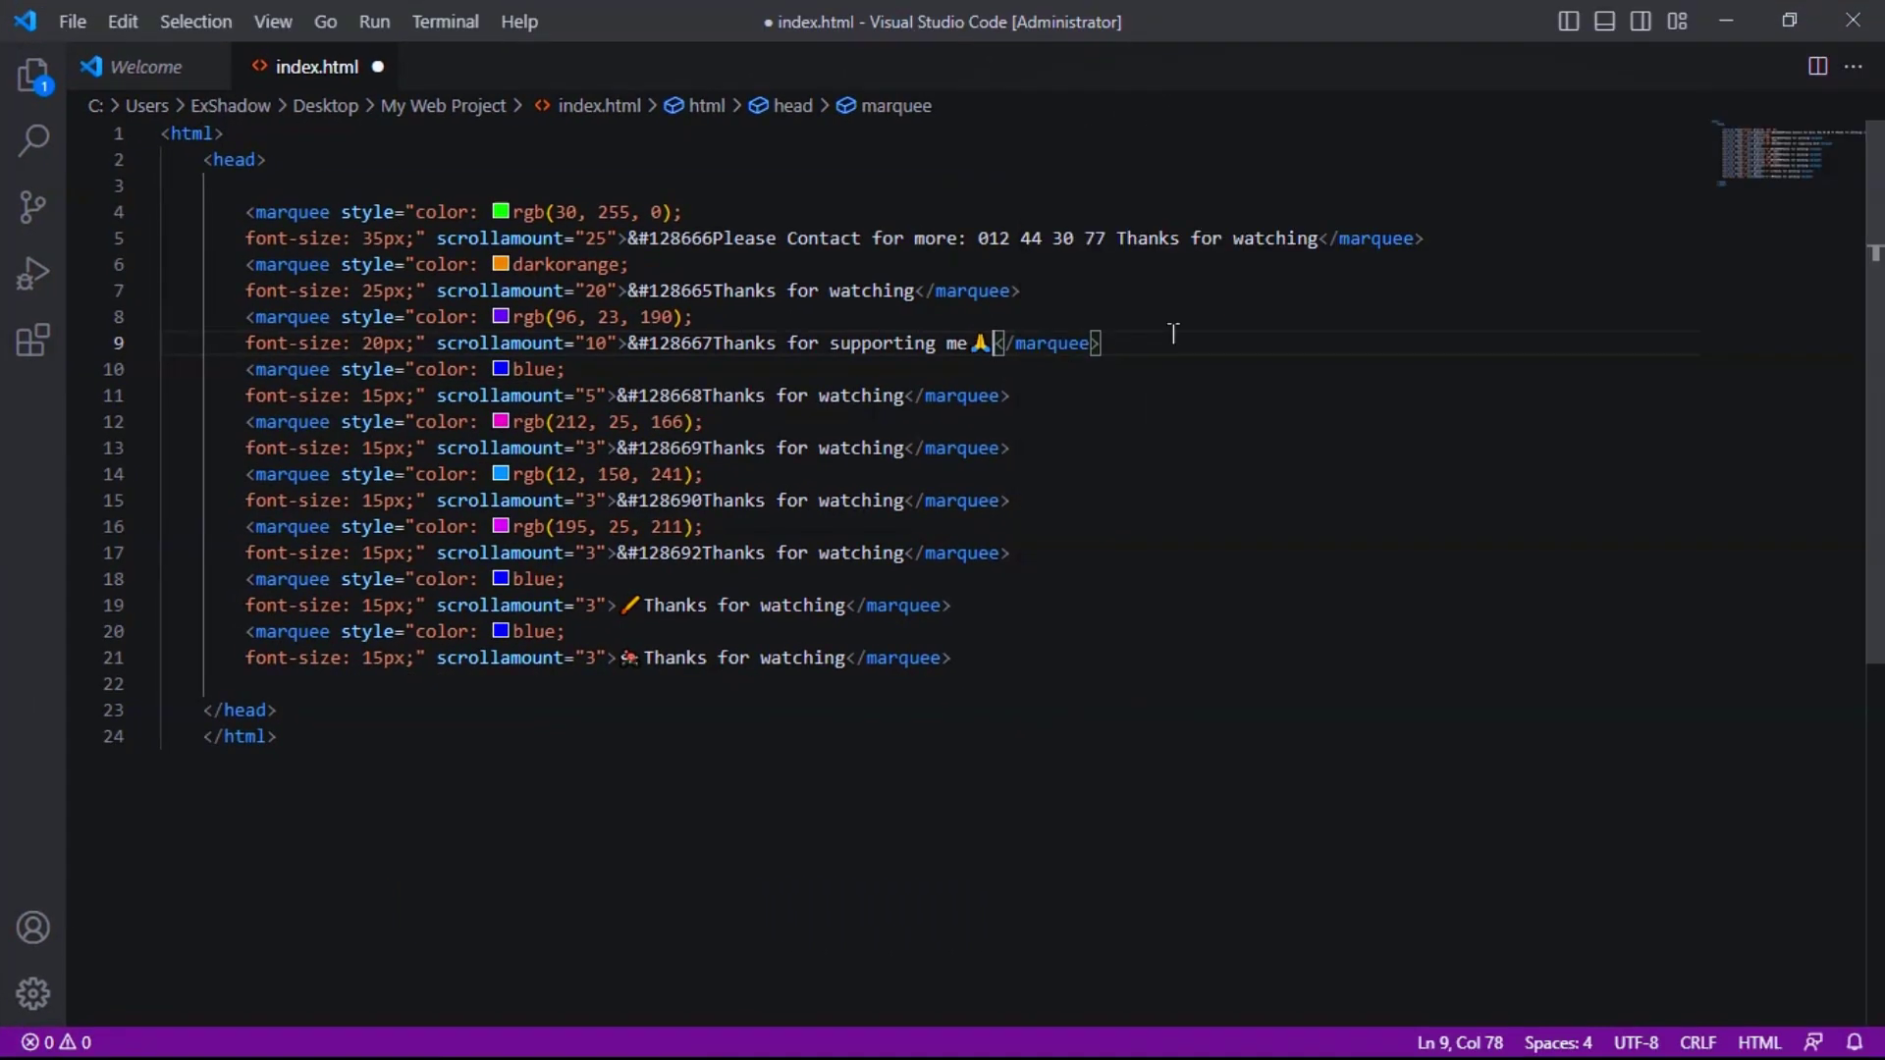
click(71, 21)
key(Escape)
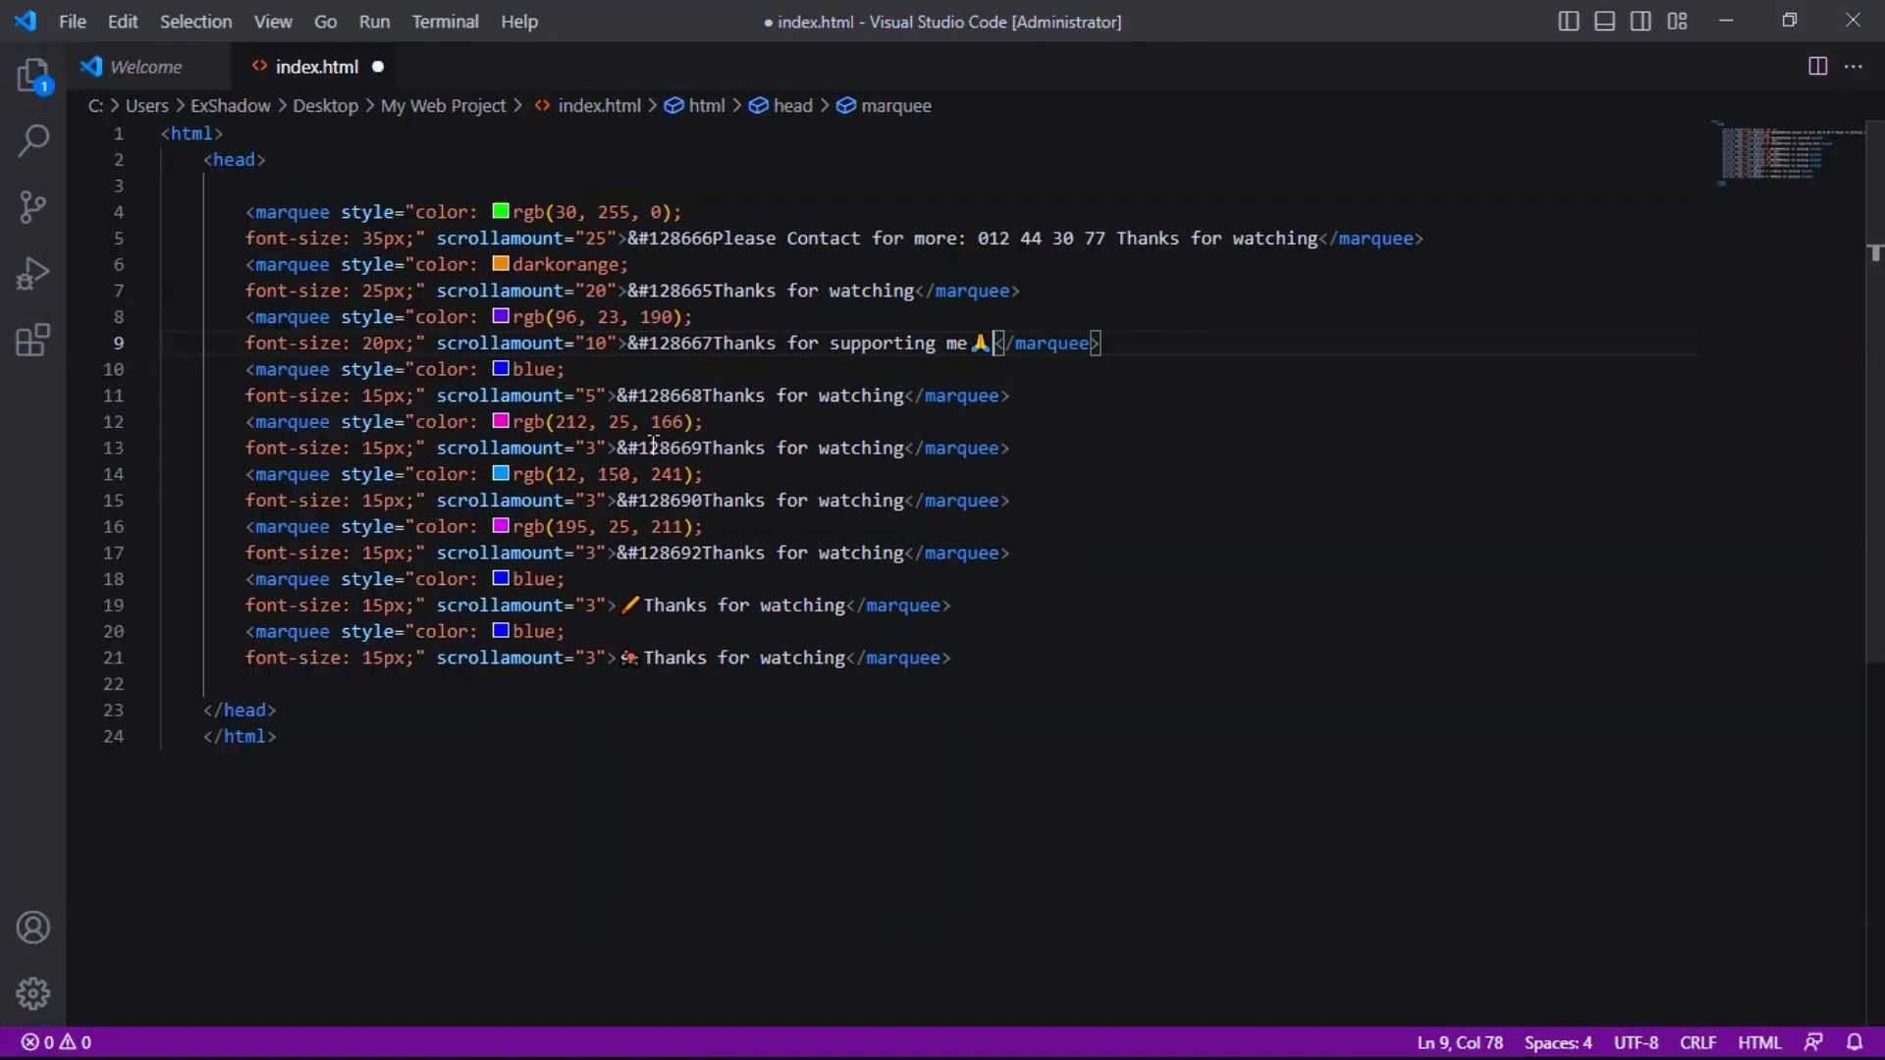
click(1809, 28)
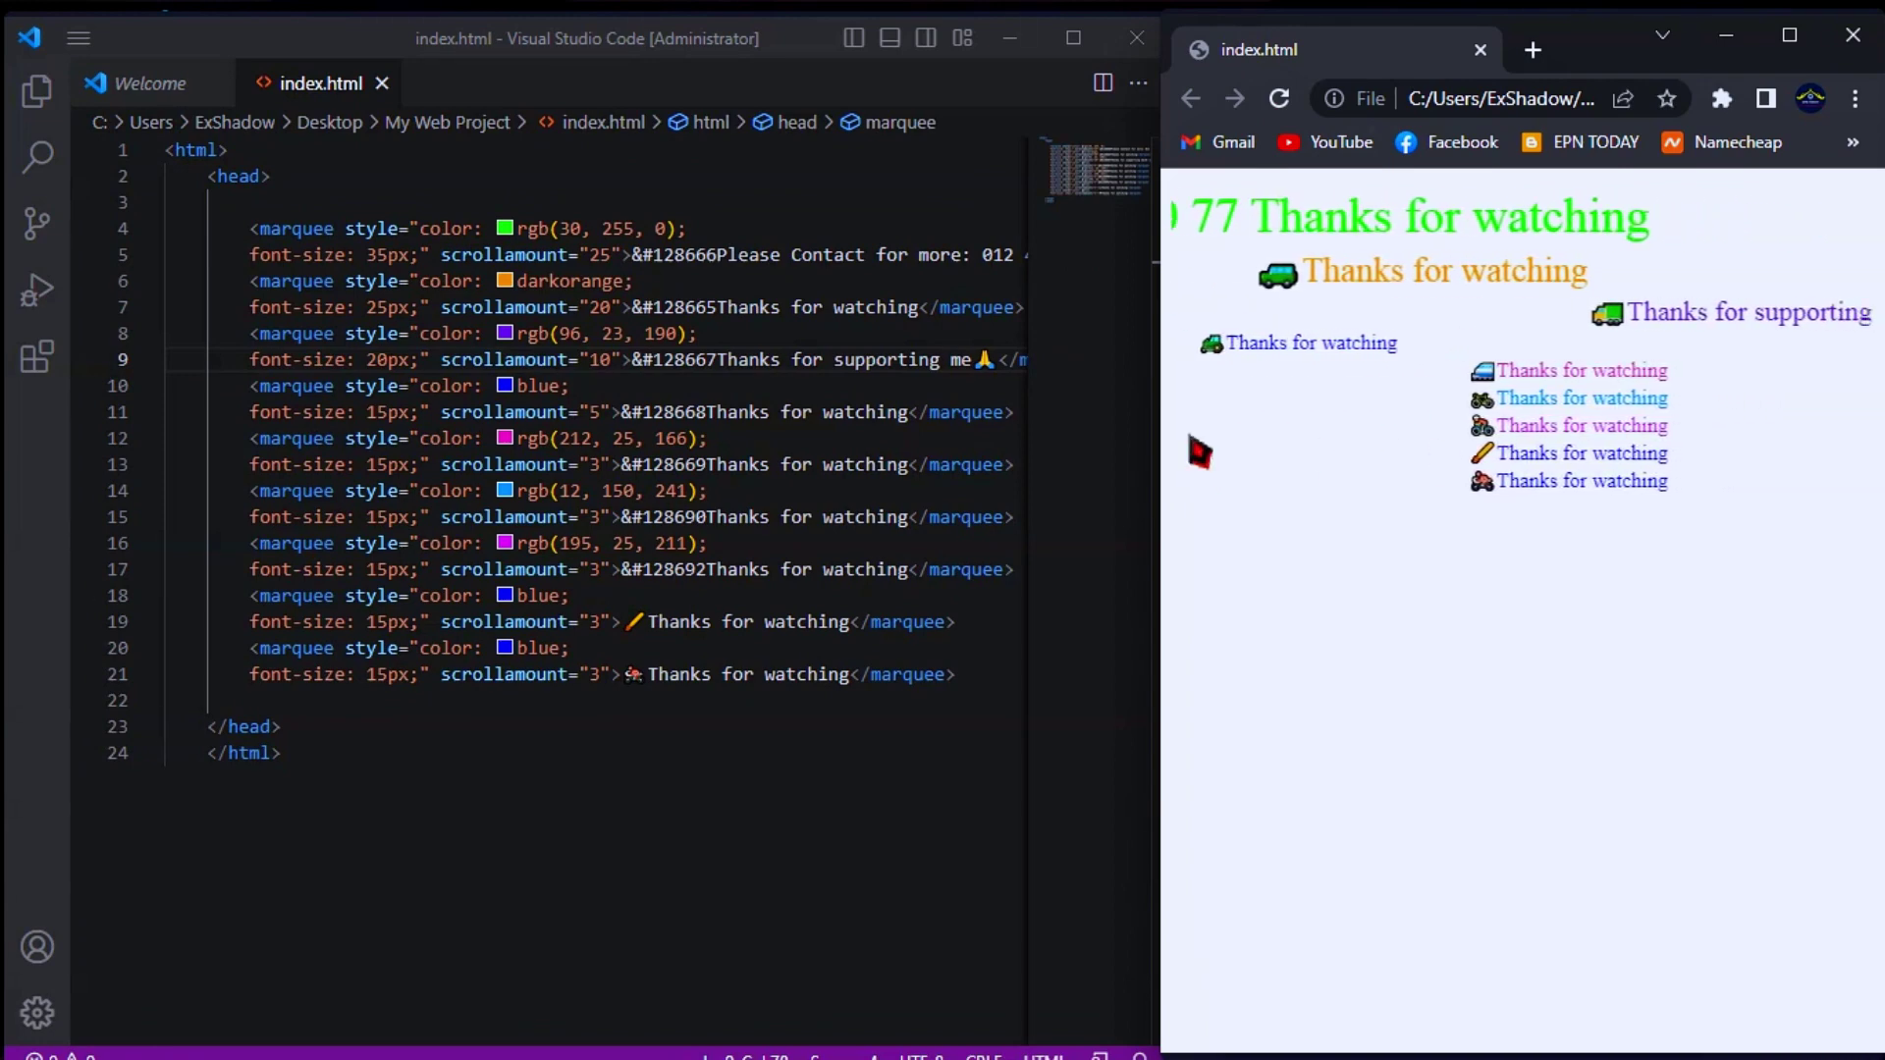
key(super+Up)
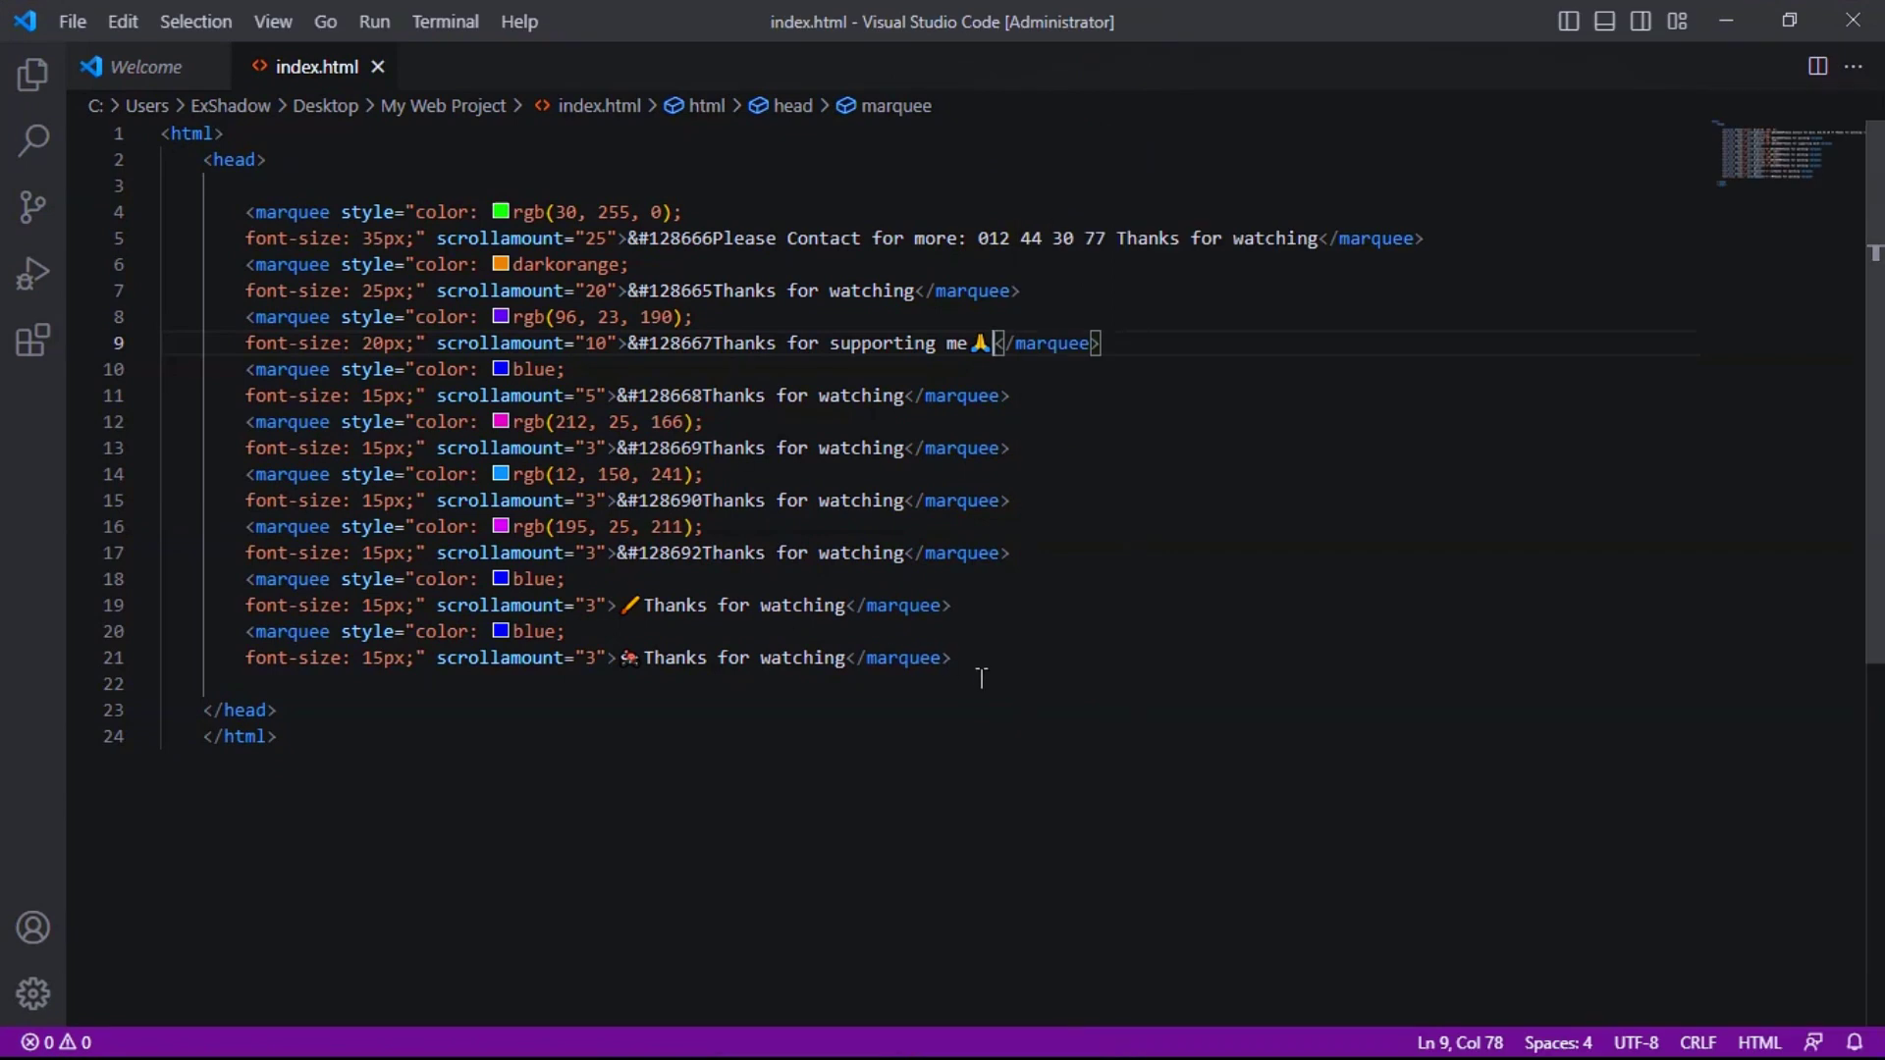
Step: Look over all the marquee lines and save the code file
drag(980, 678, 243, 211)
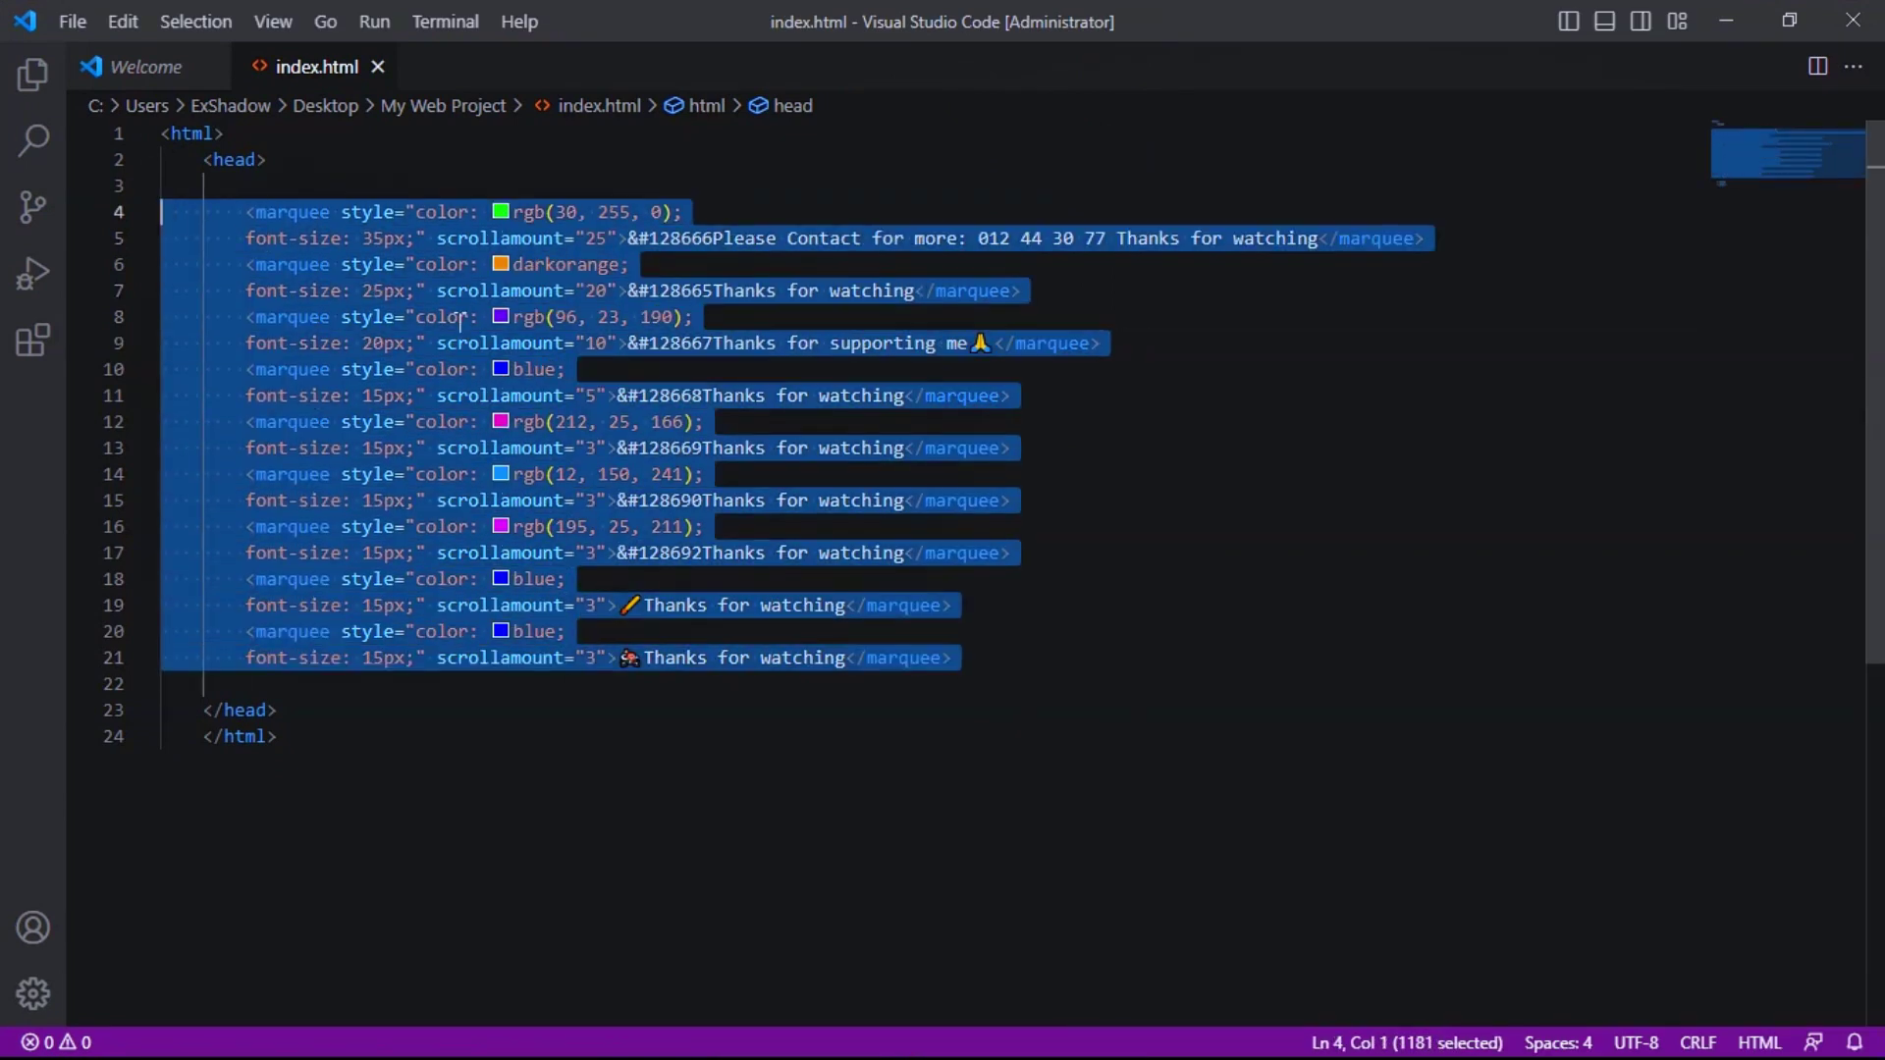
click(1200, 342)
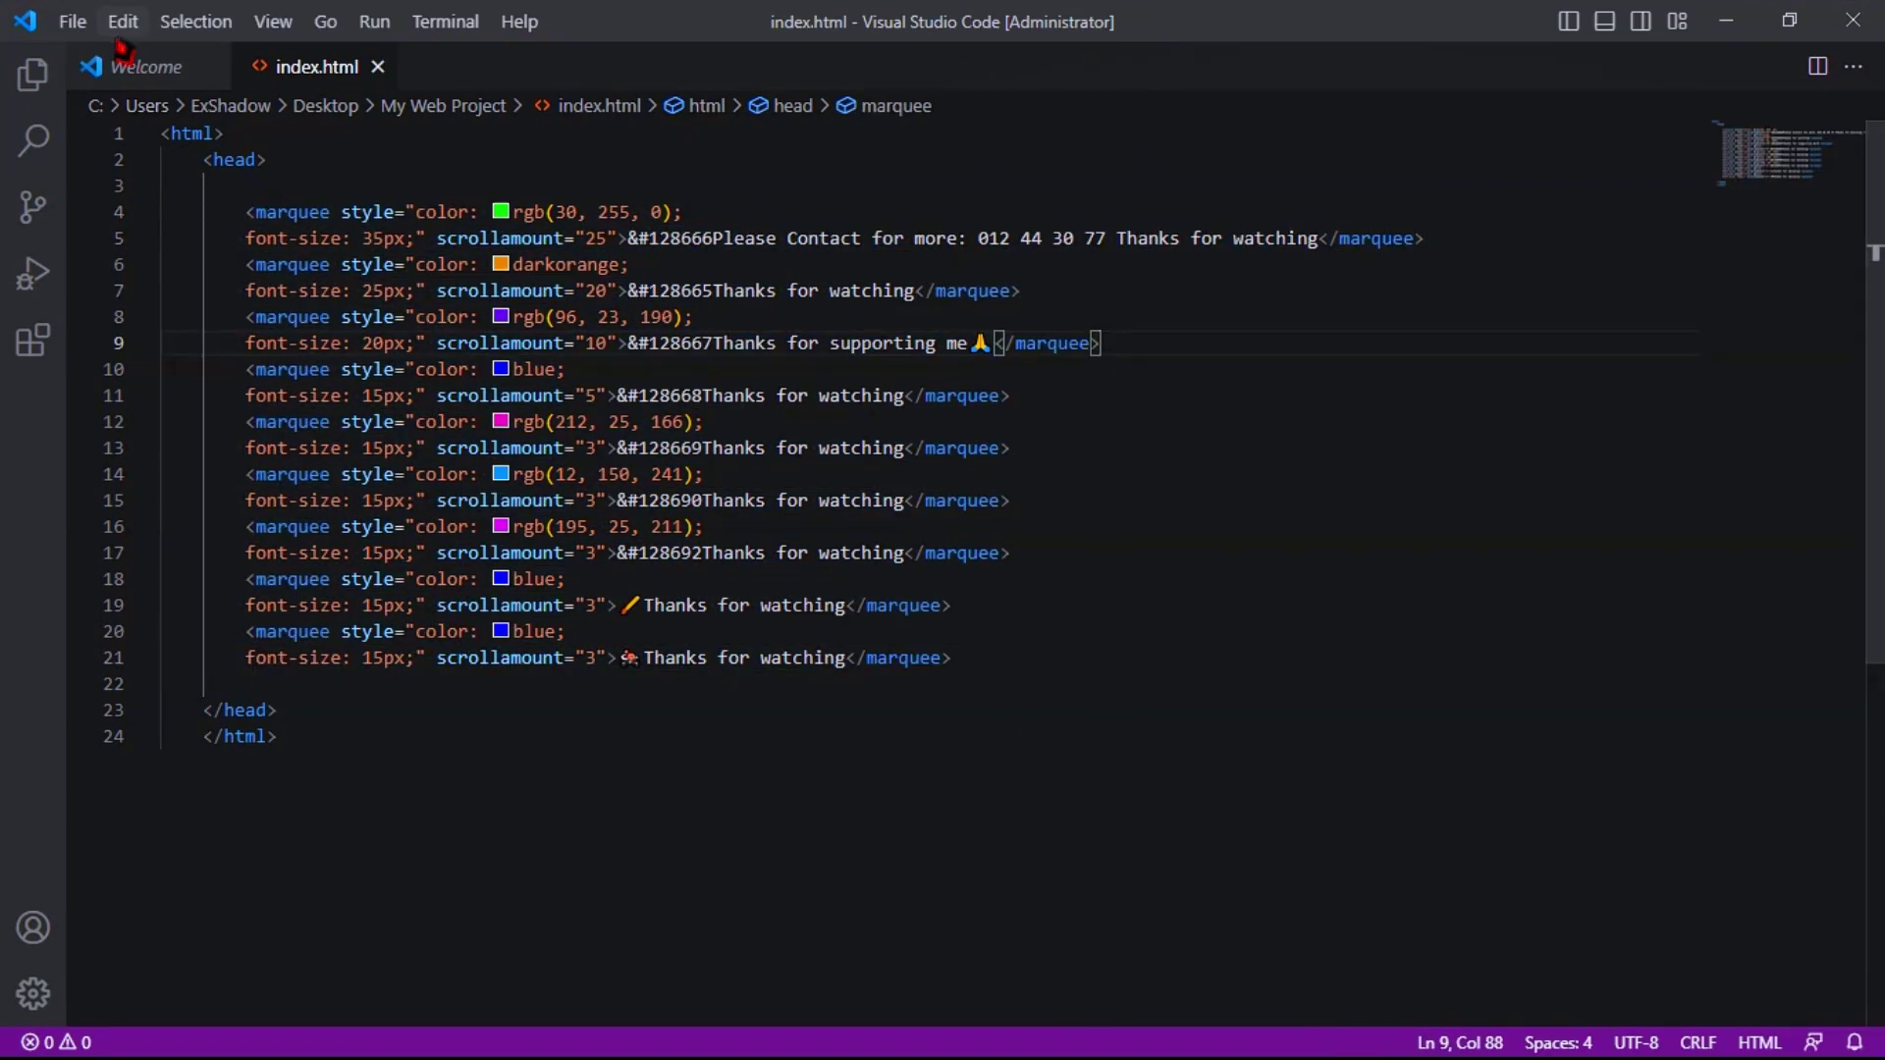
click(73, 21)
click(148, 465)
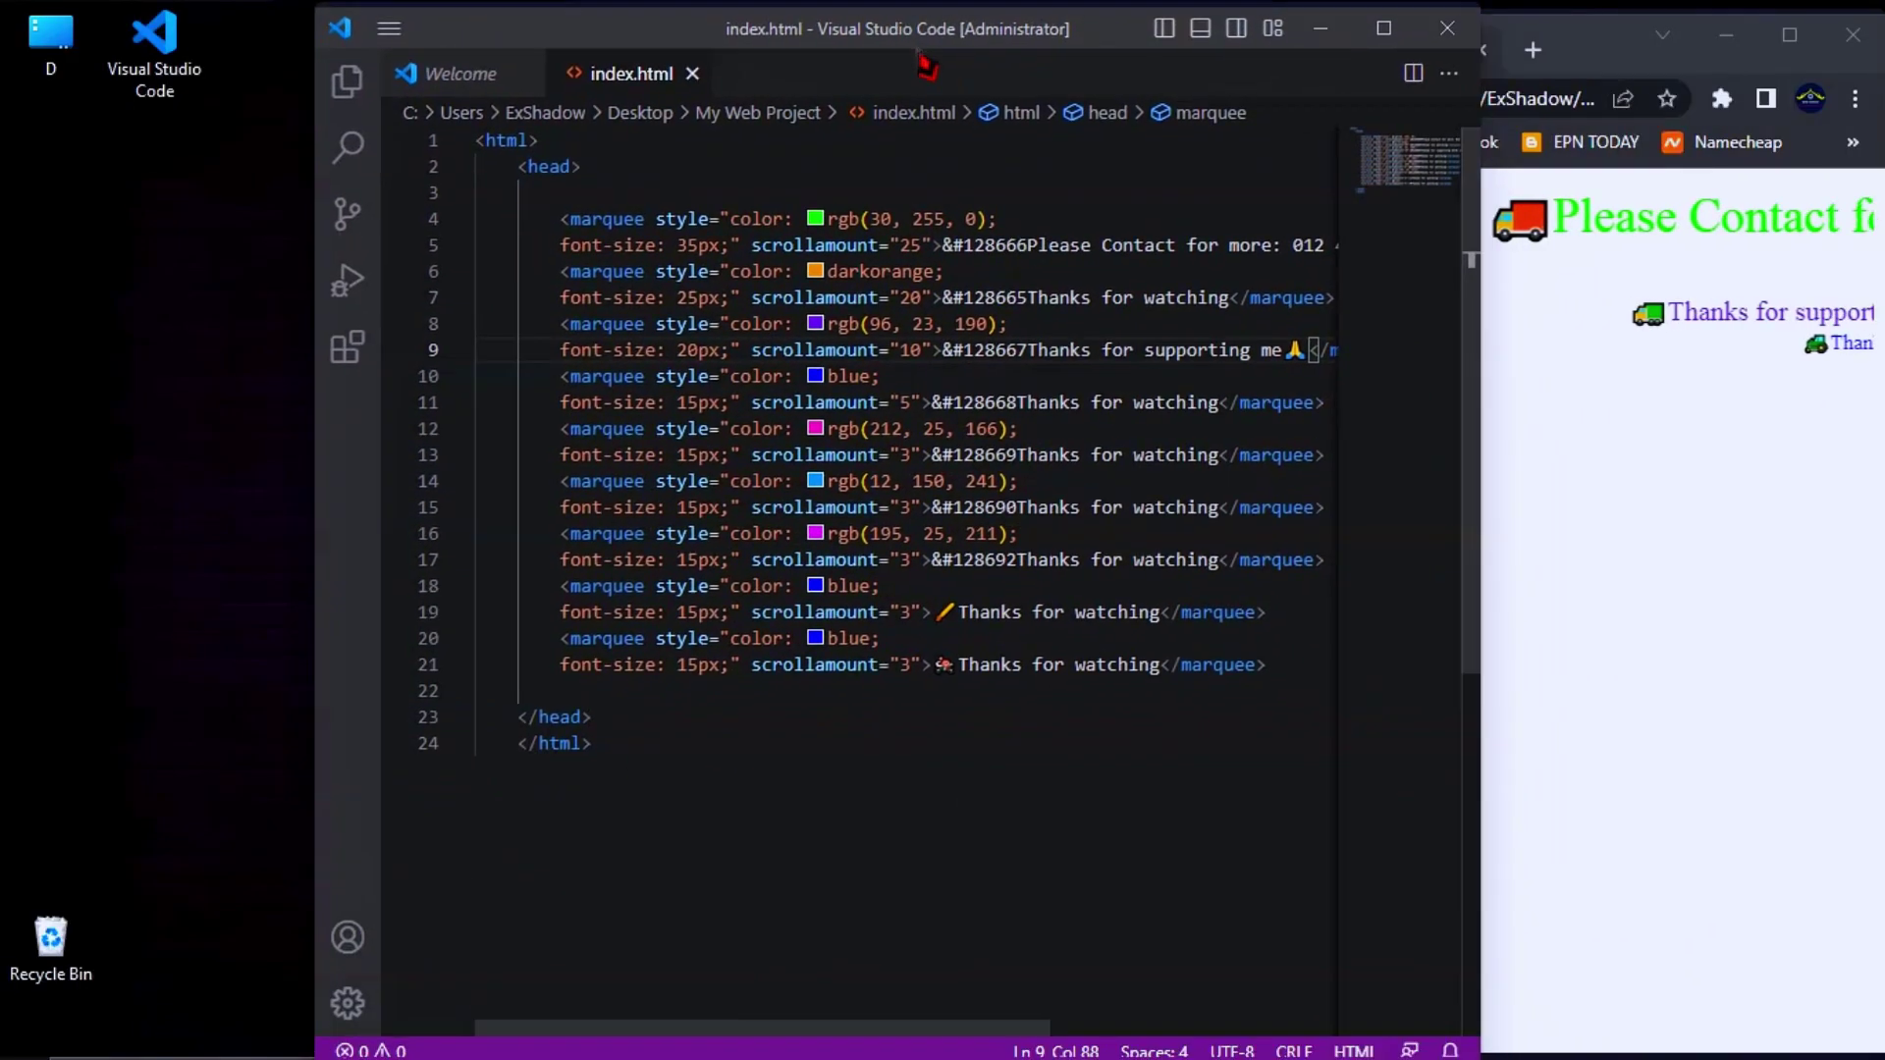
Step: Rearrange the editor and browser windows and close the page preview
drag(1704, 60, 825, 36)
drag(1694, 47, 1237, 86)
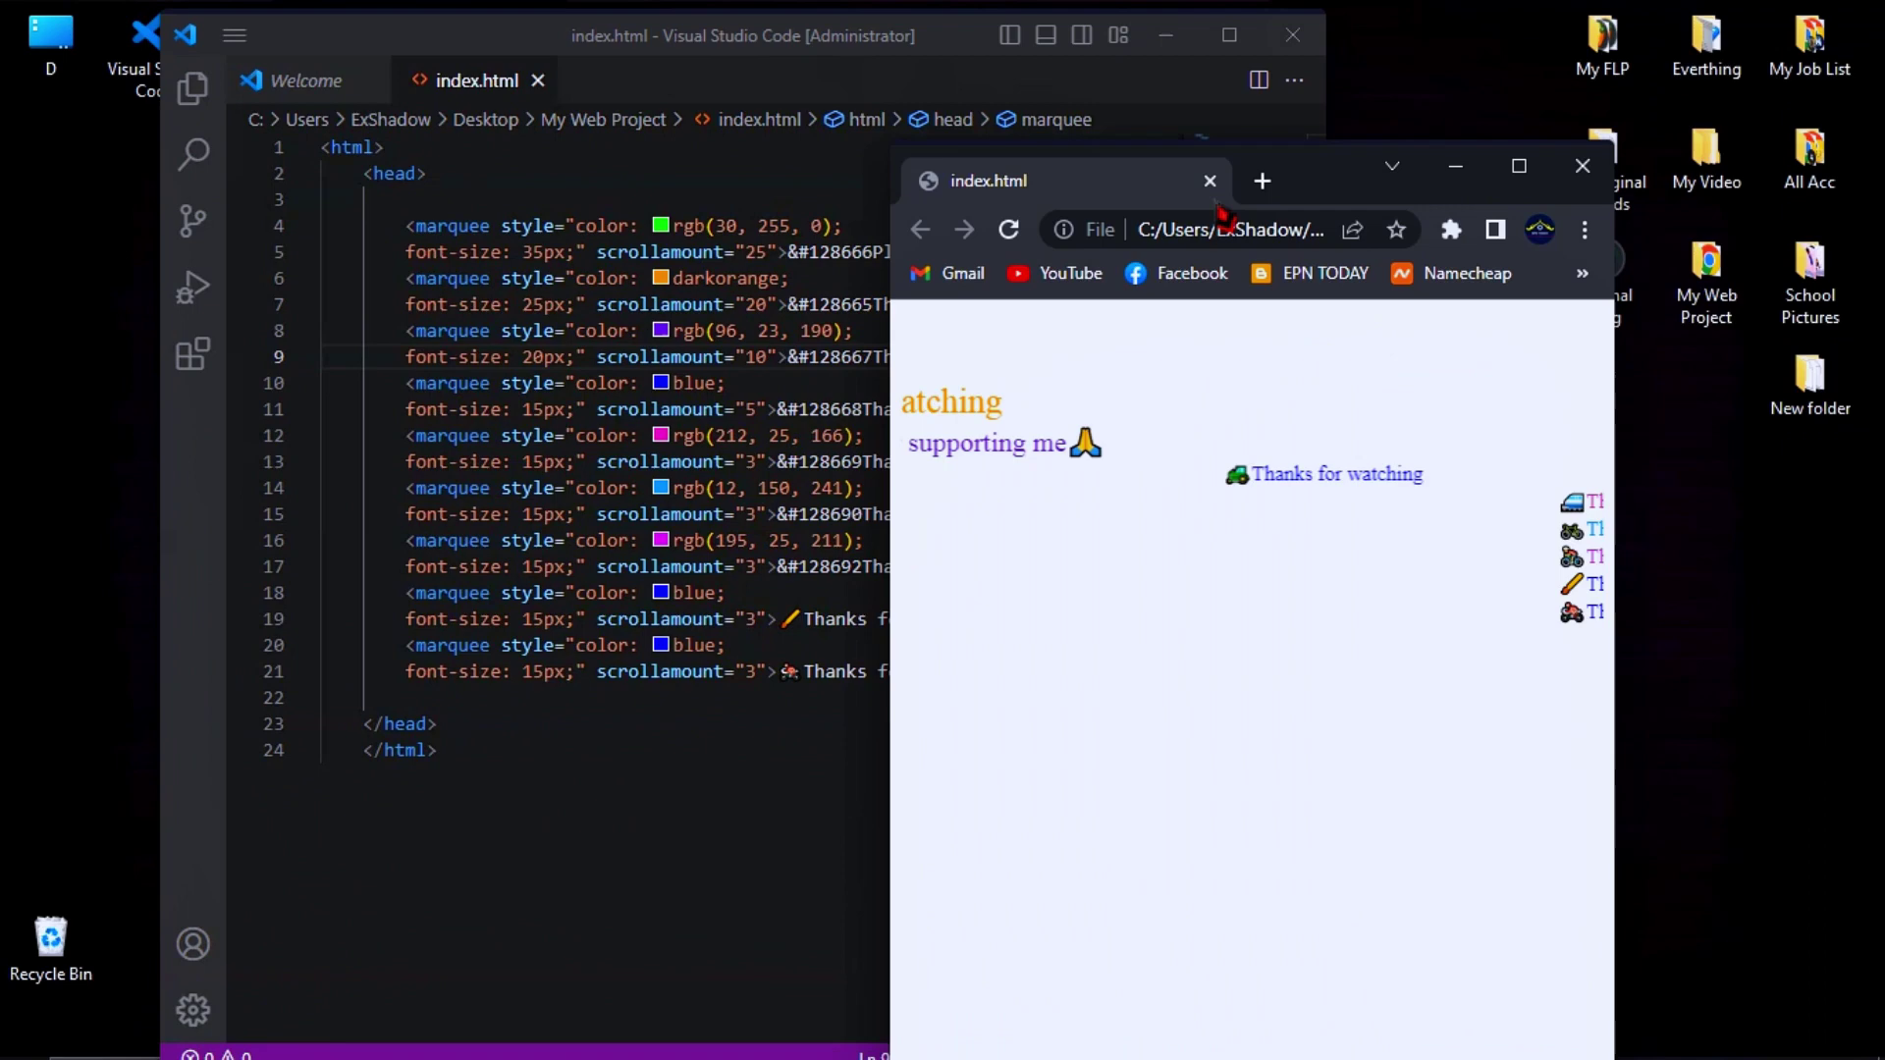
click(1280, 75)
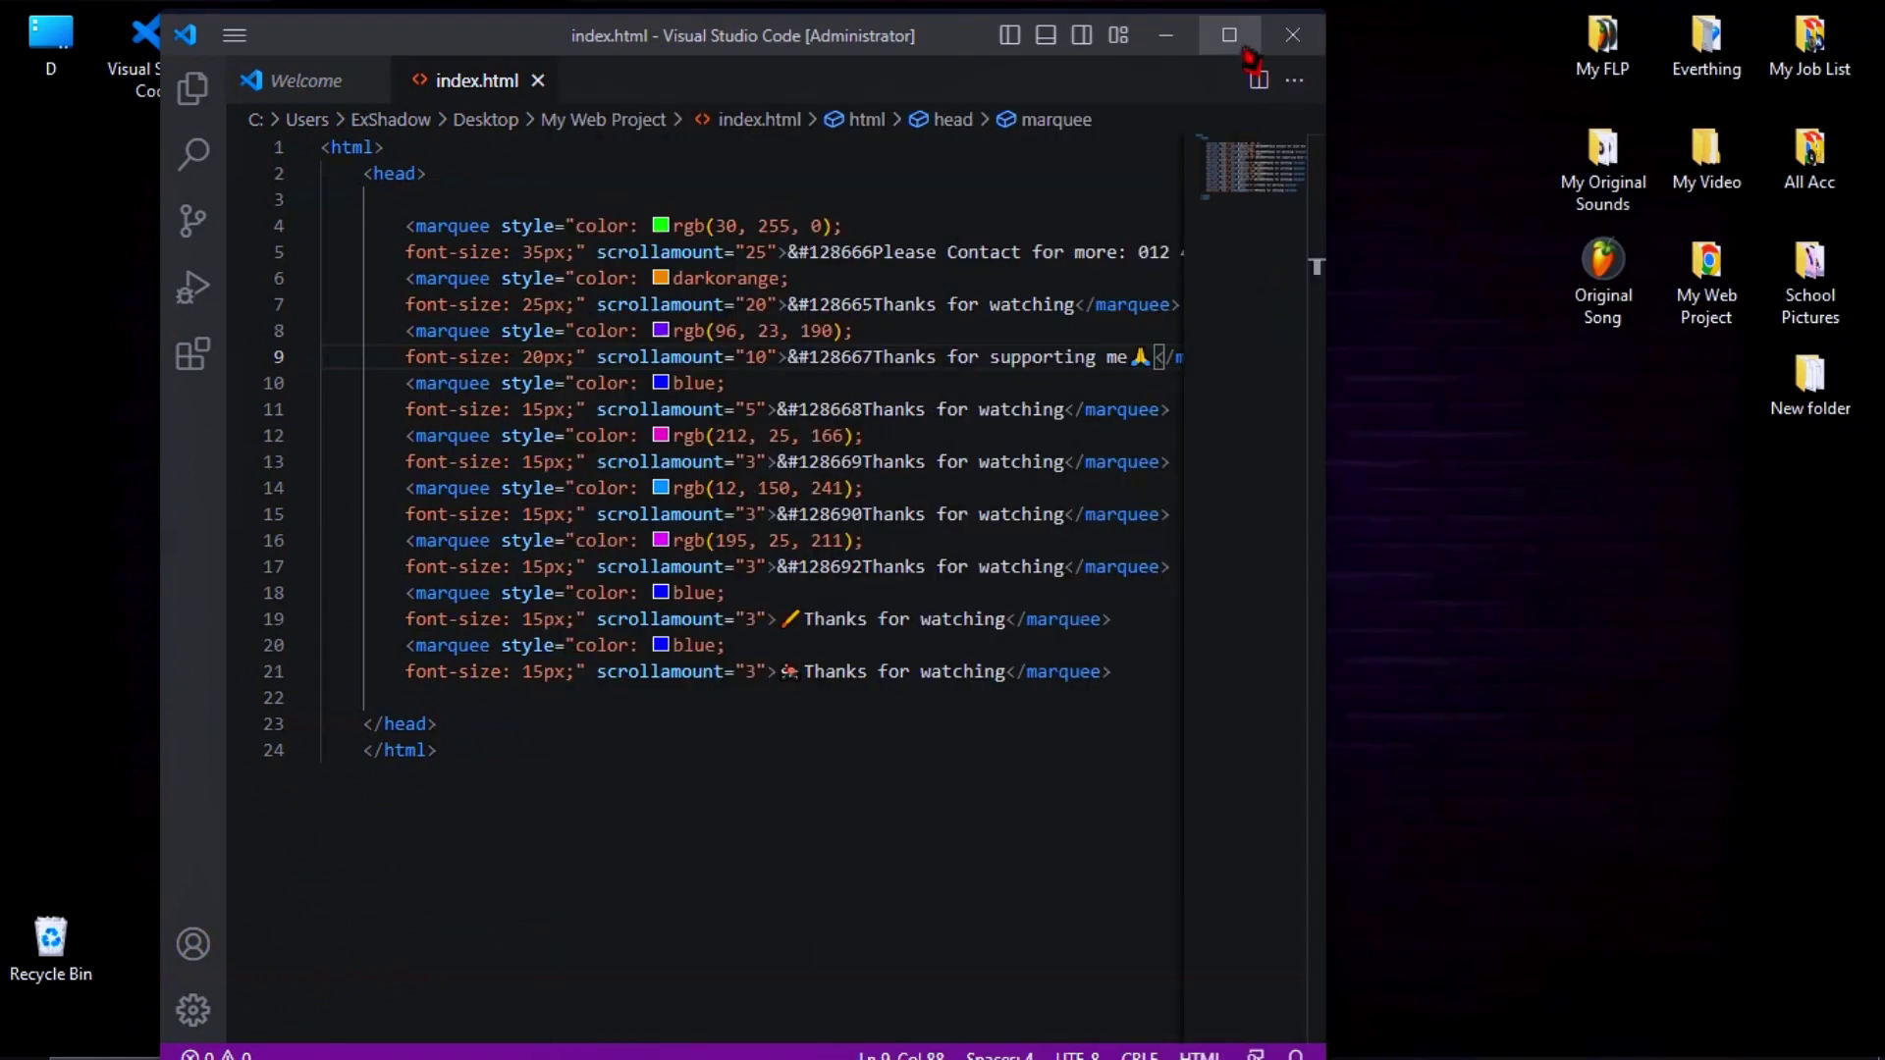
drag(822, 56, 1356, 8)
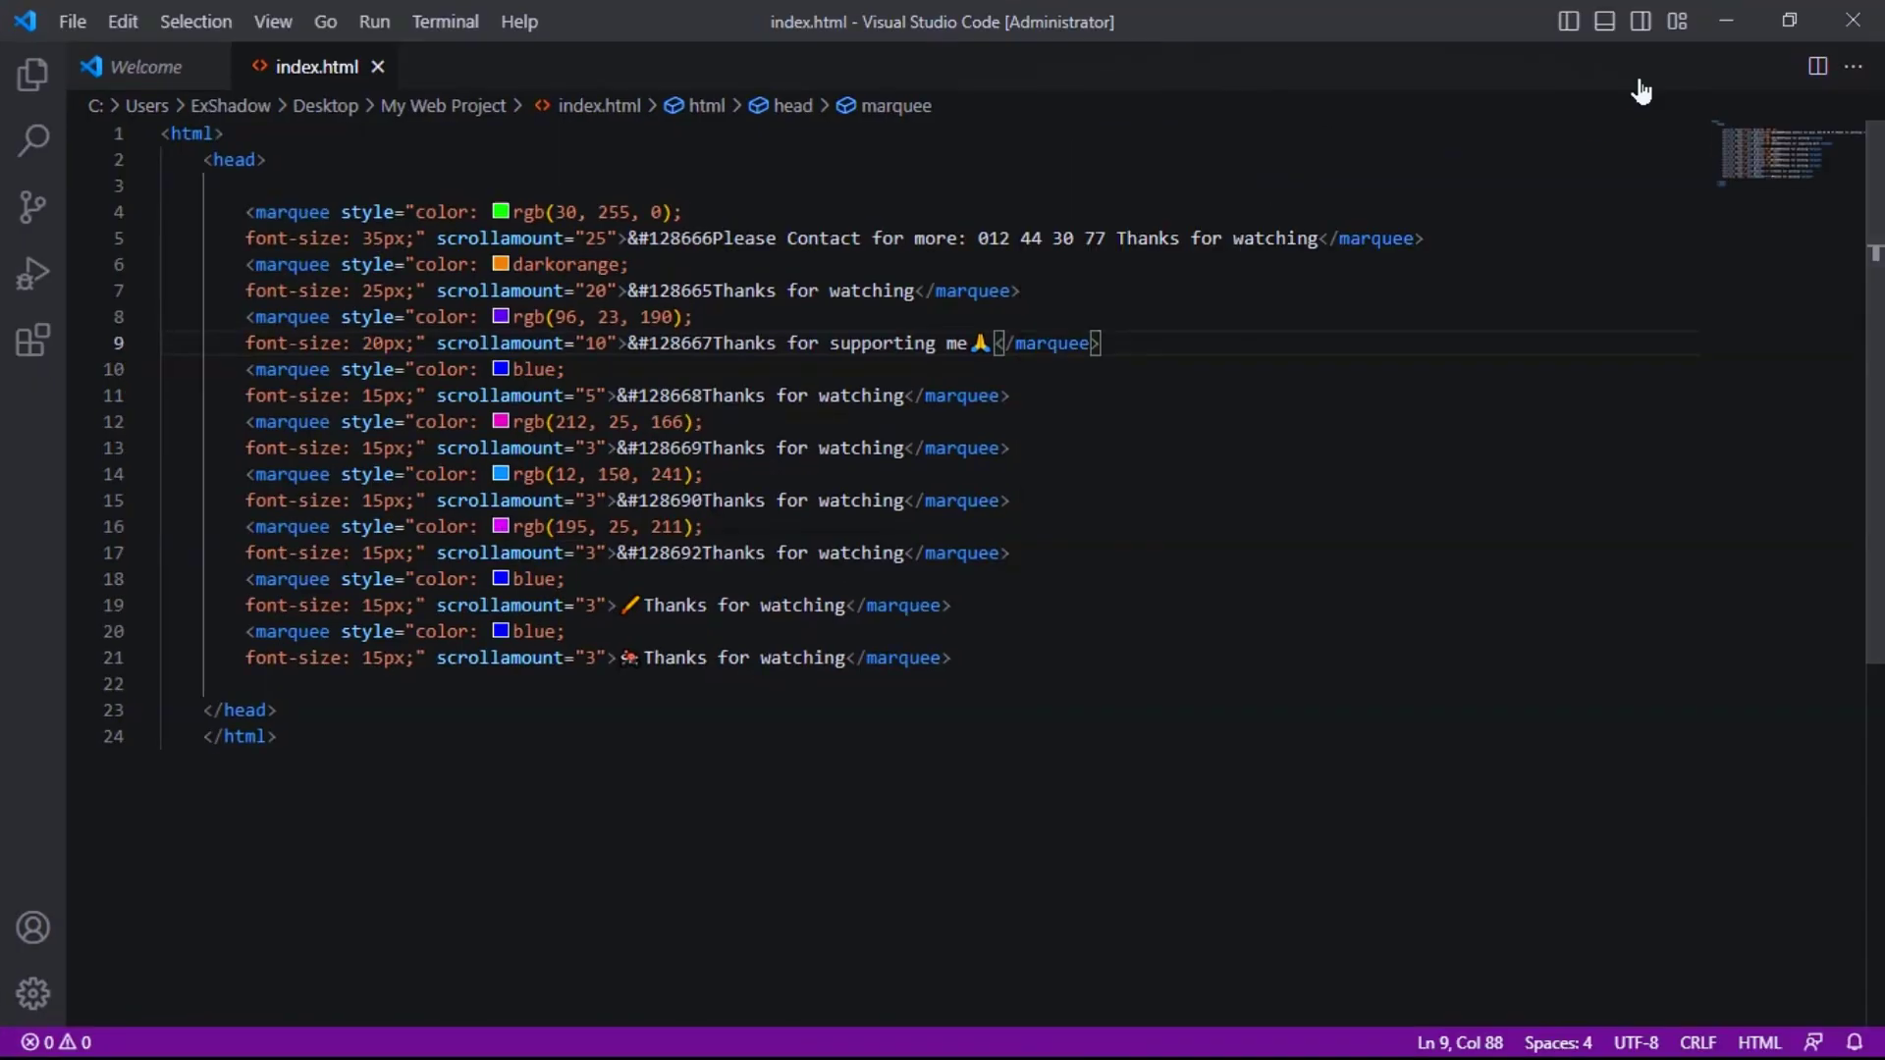
Step: Minimize the code editor and refresh the desktop twice
click(1726, 20)
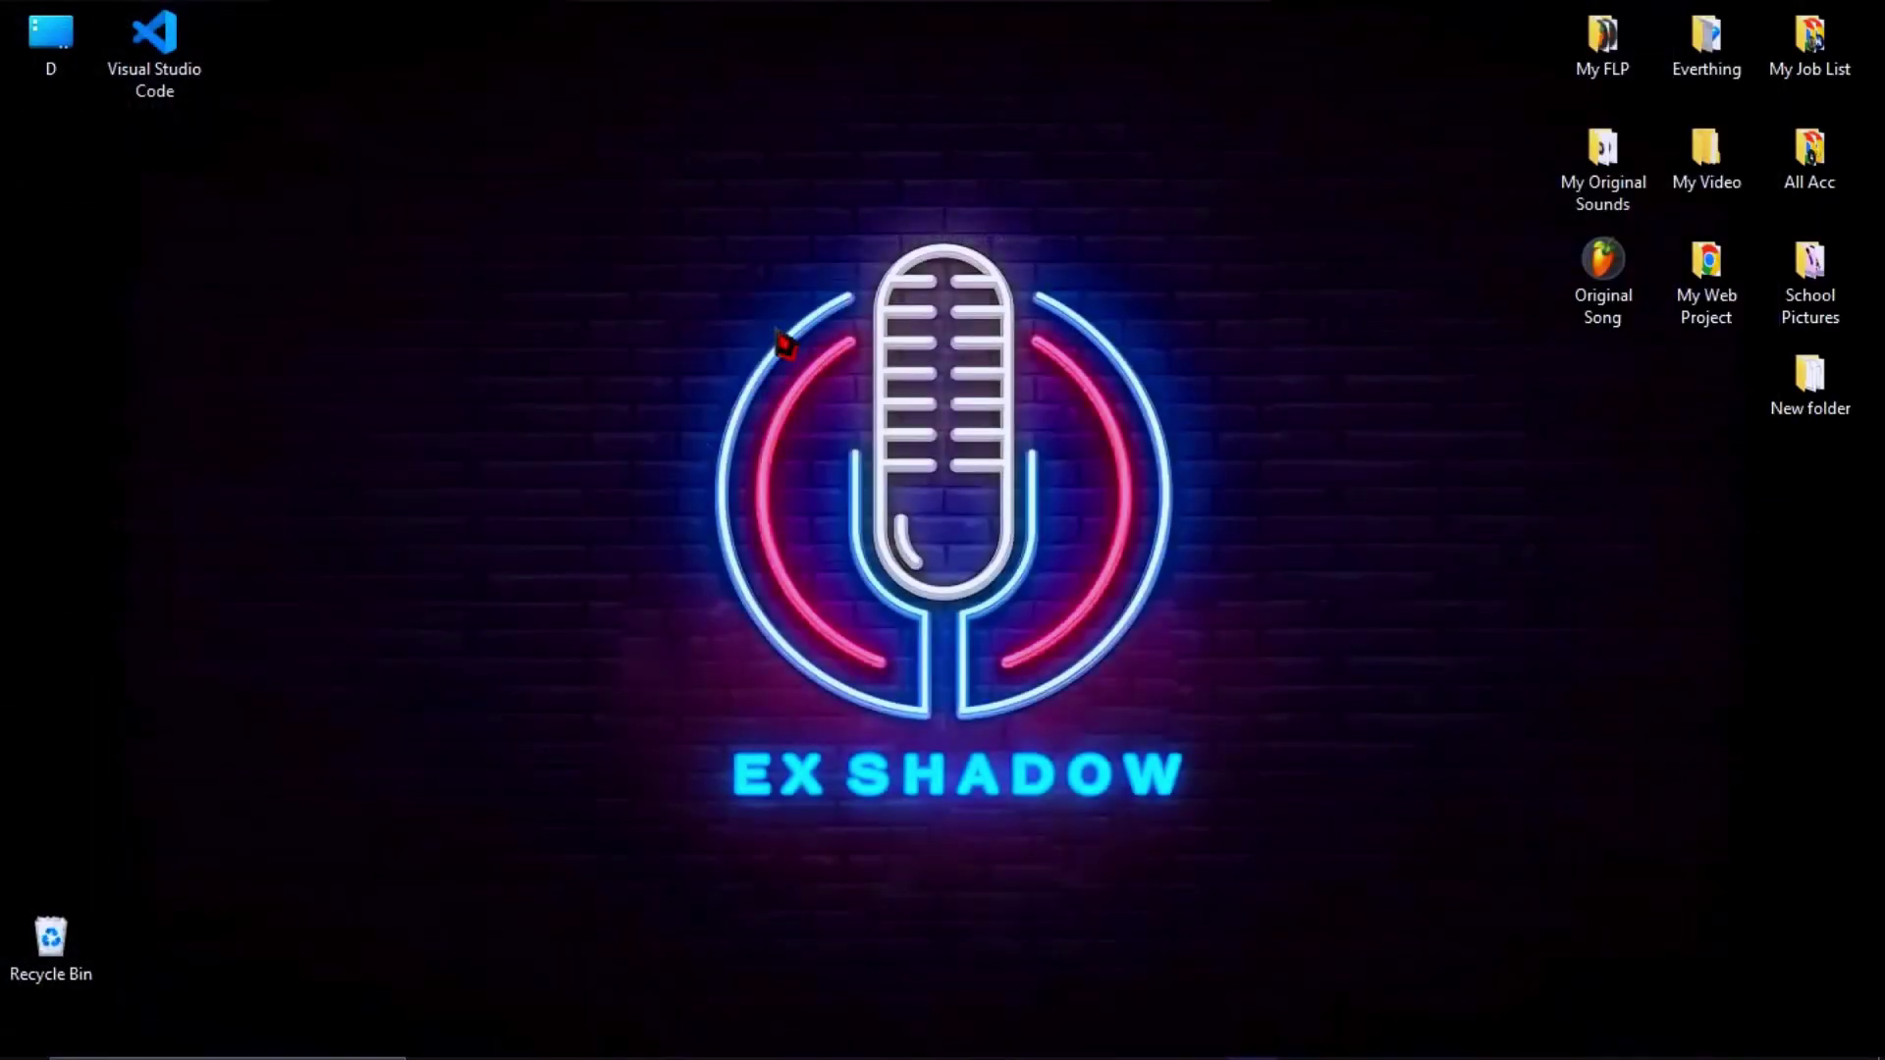
right_click(856, 421)
click(851, 409)
right_click(833, 386)
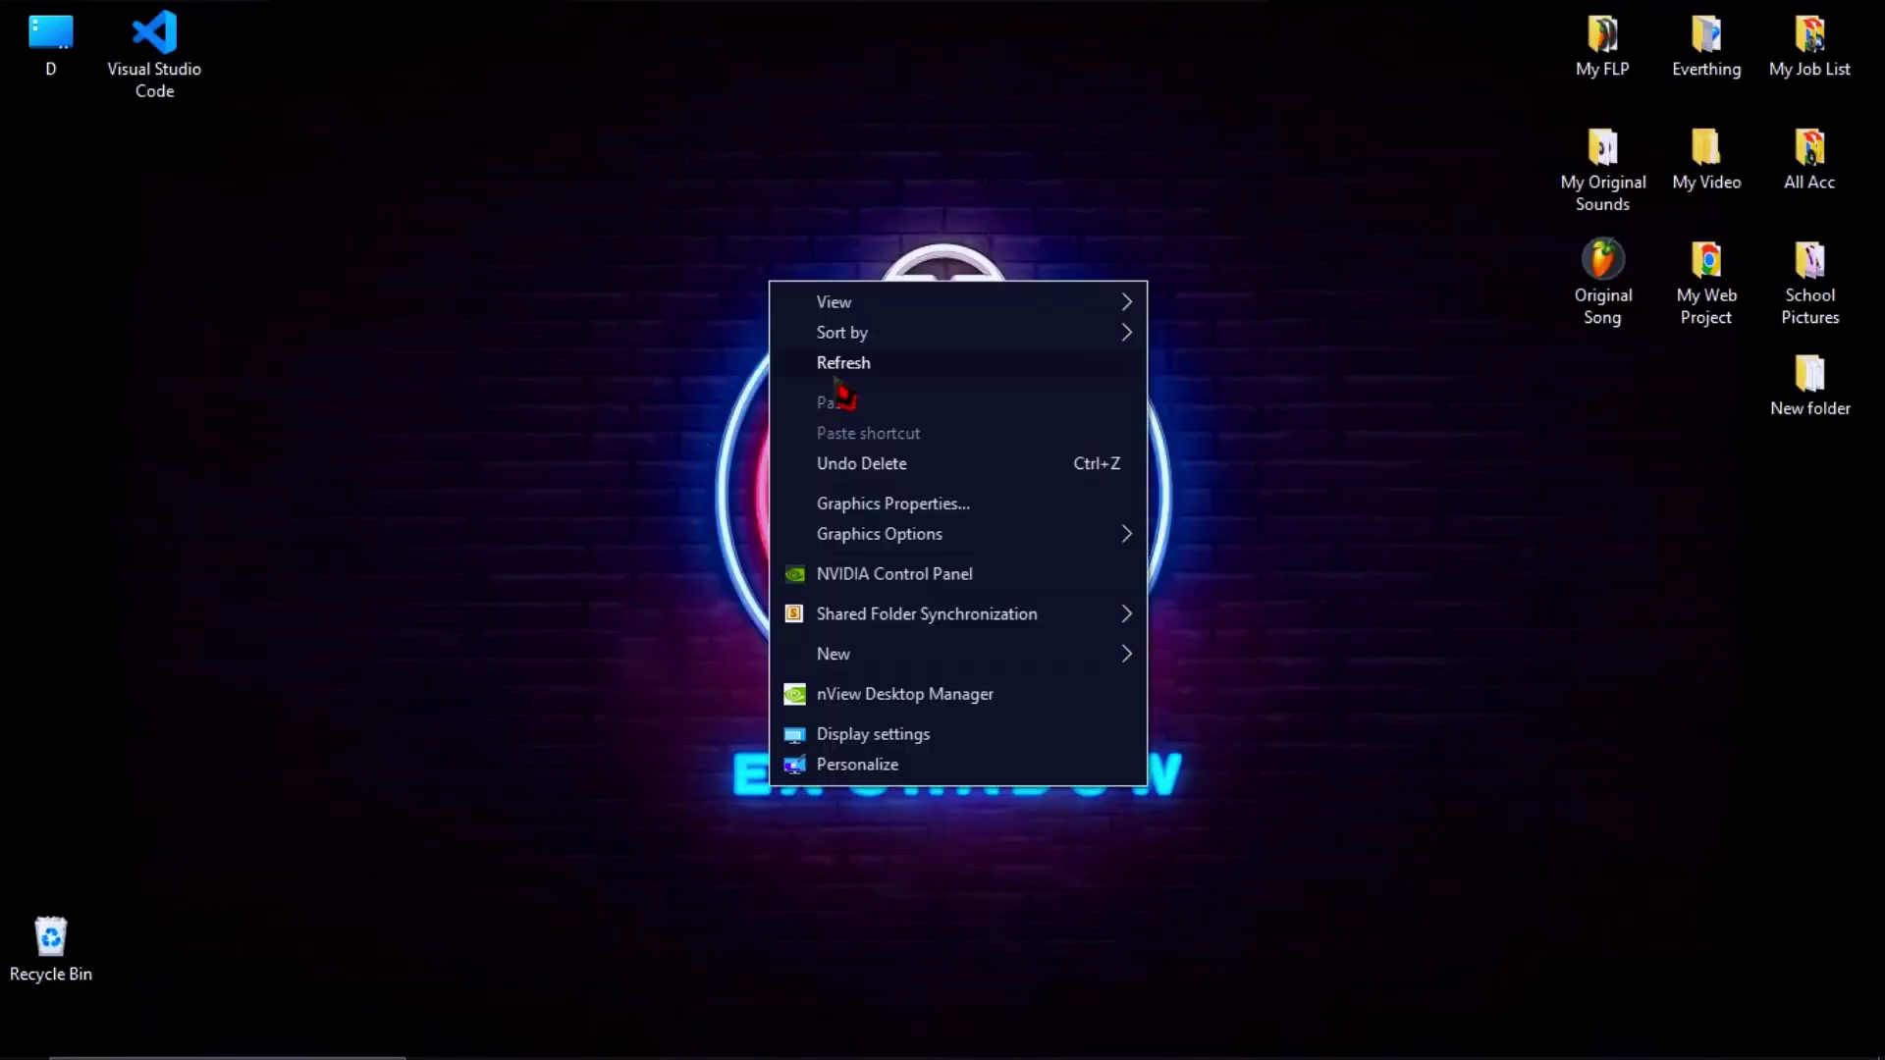
click(838, 366)
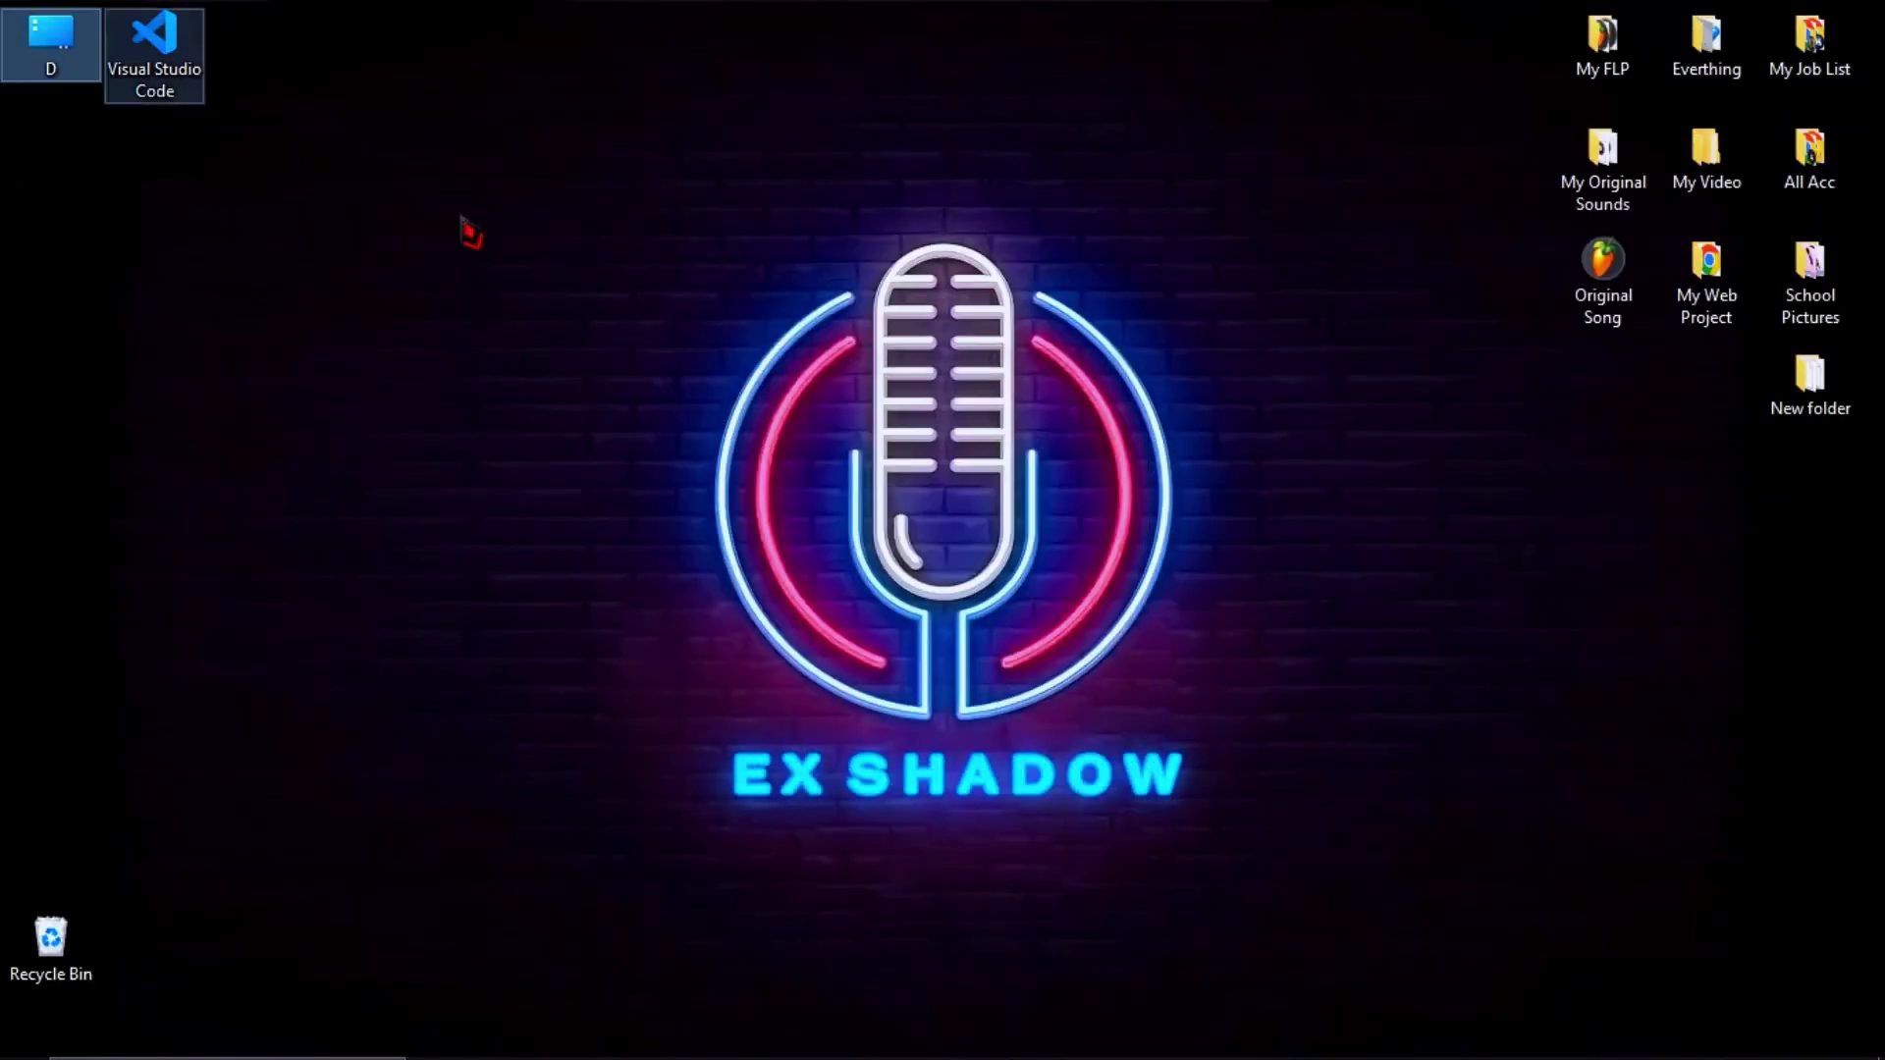
Step: Browse This PC to Local Disk (C:) and launch the EPN TODAY shortcut
key(super+e)
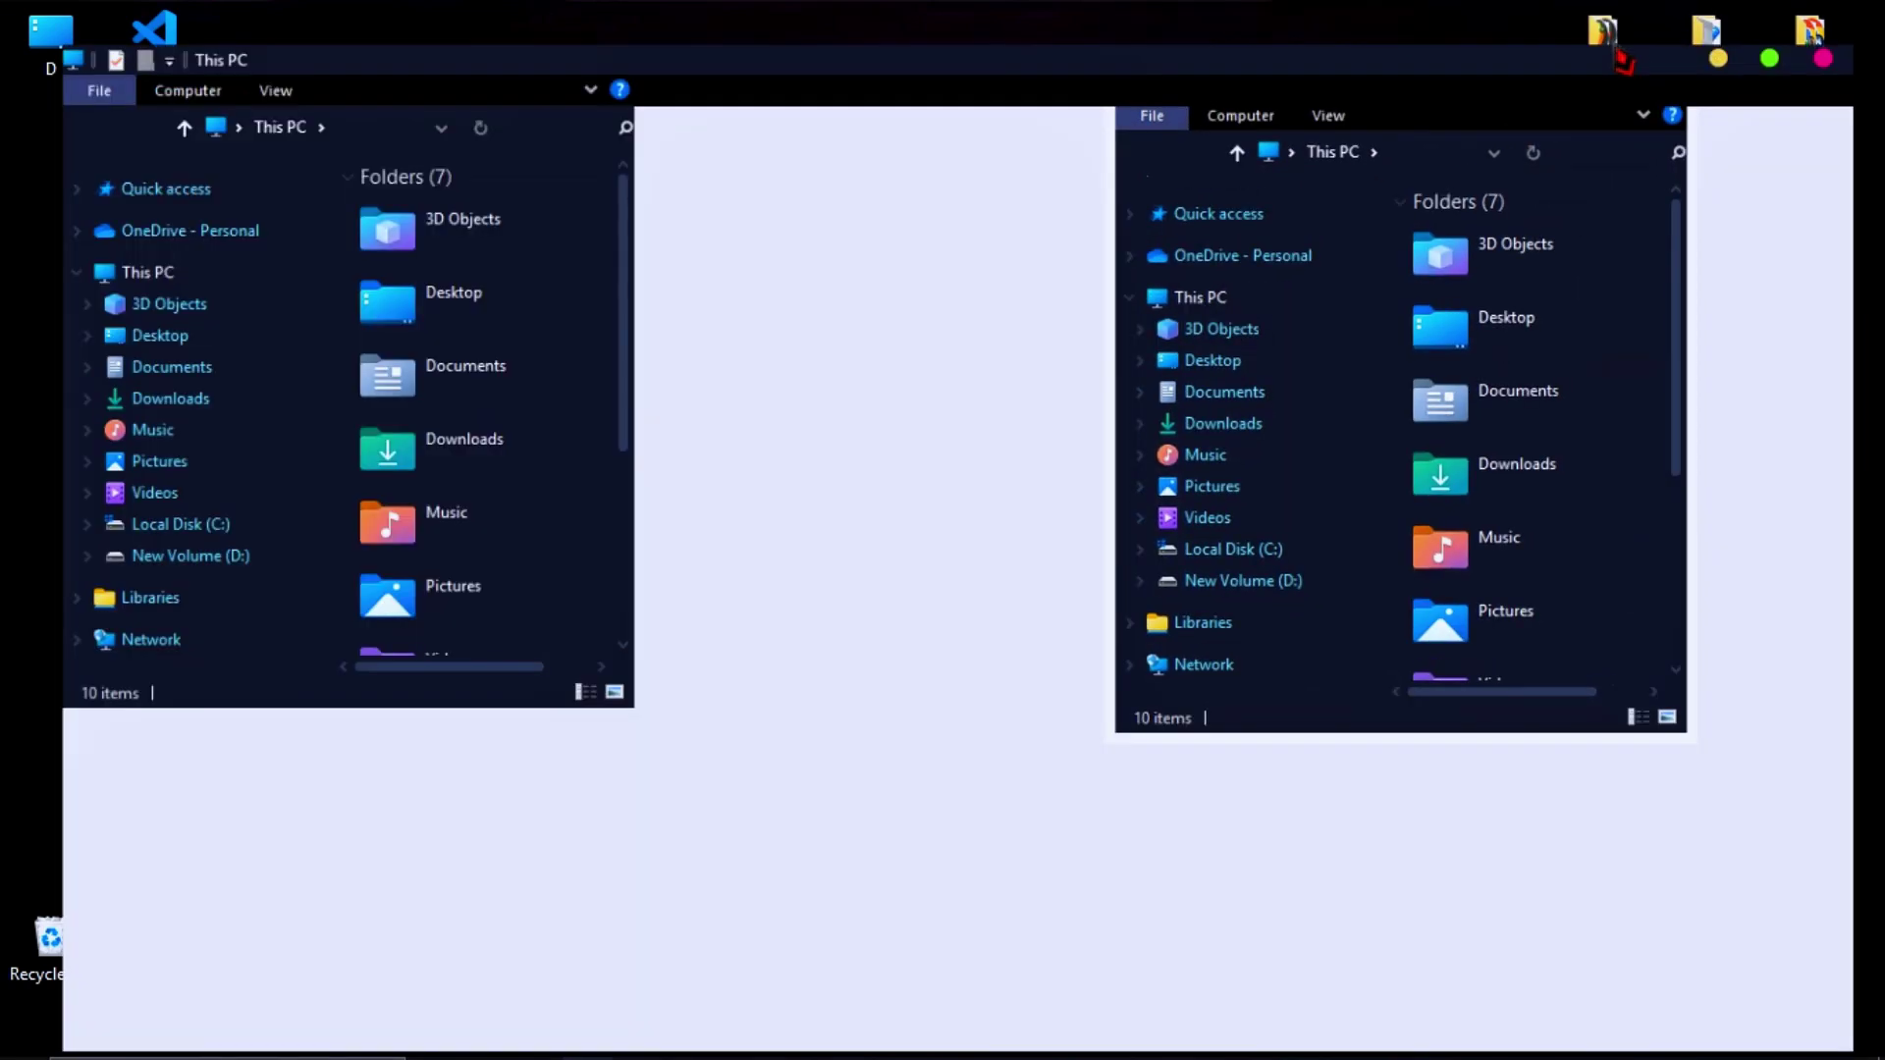
click(1620, 36)
right_click(826, 549)
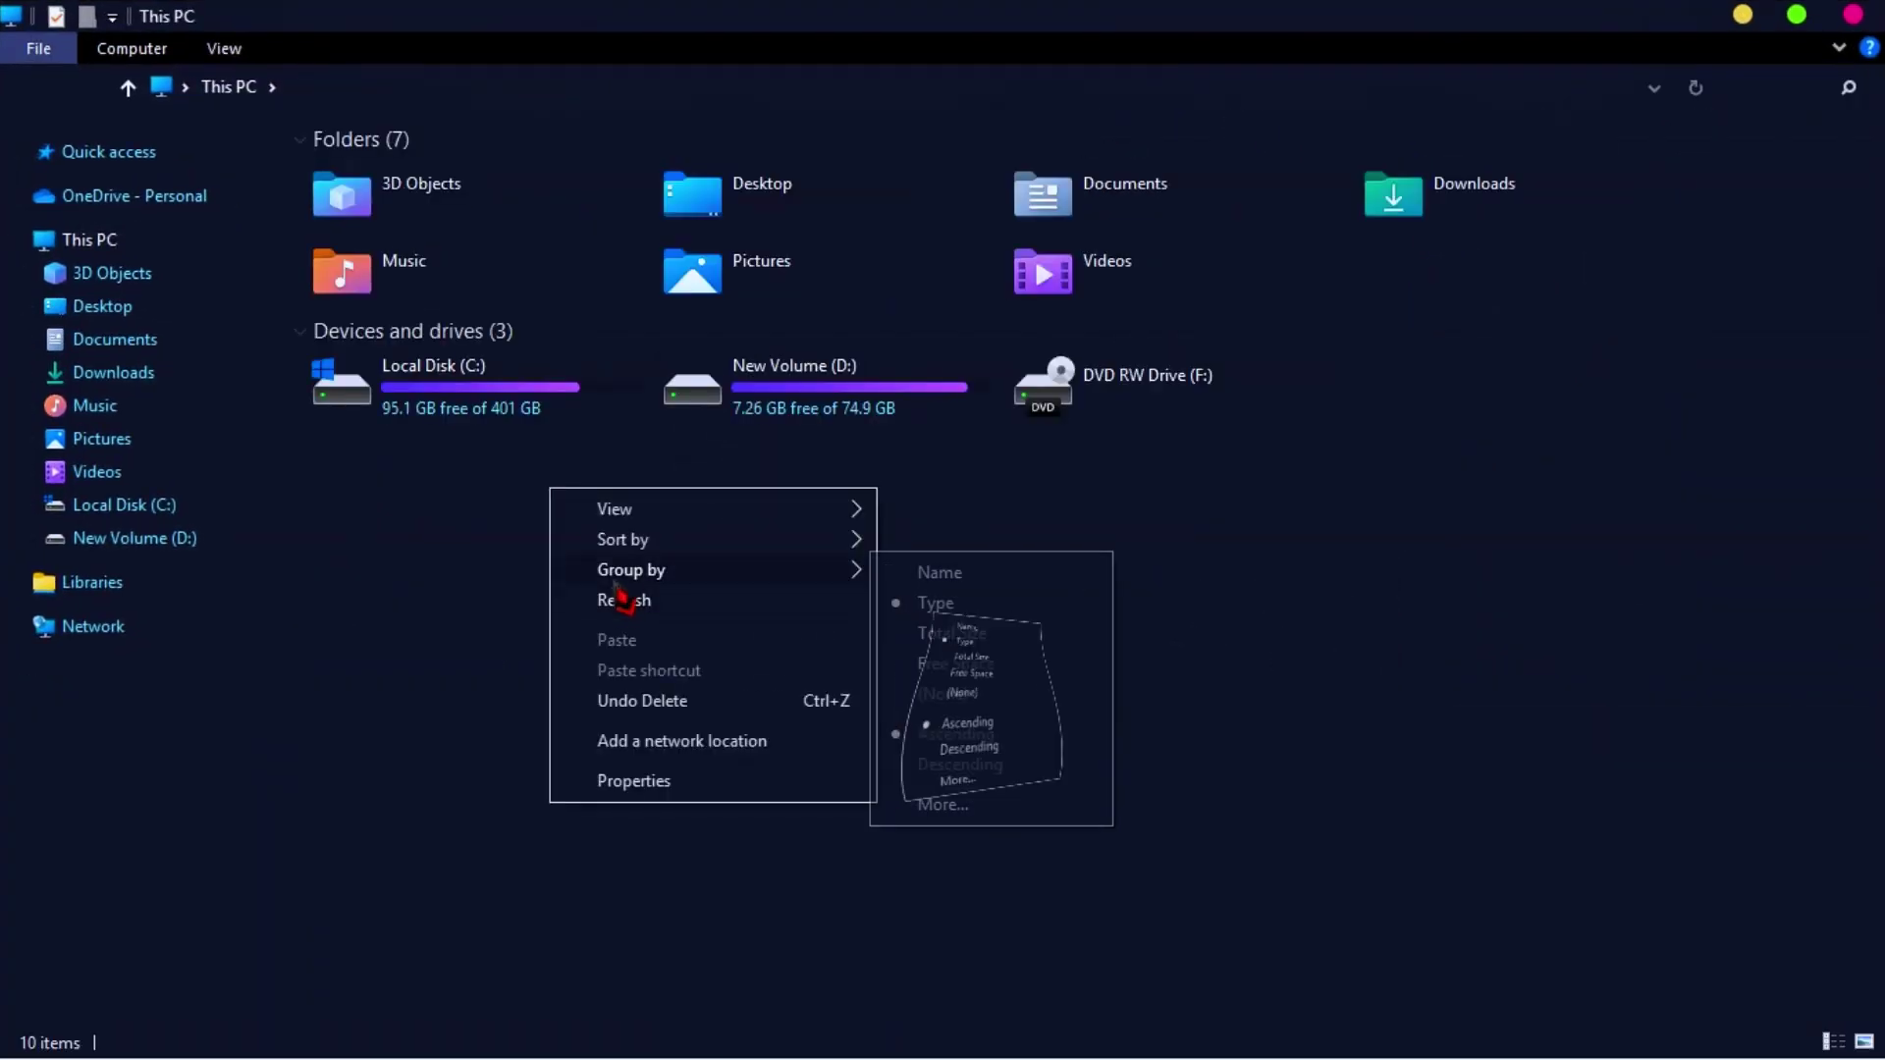
click(618, 594)
double_click(486, 408)
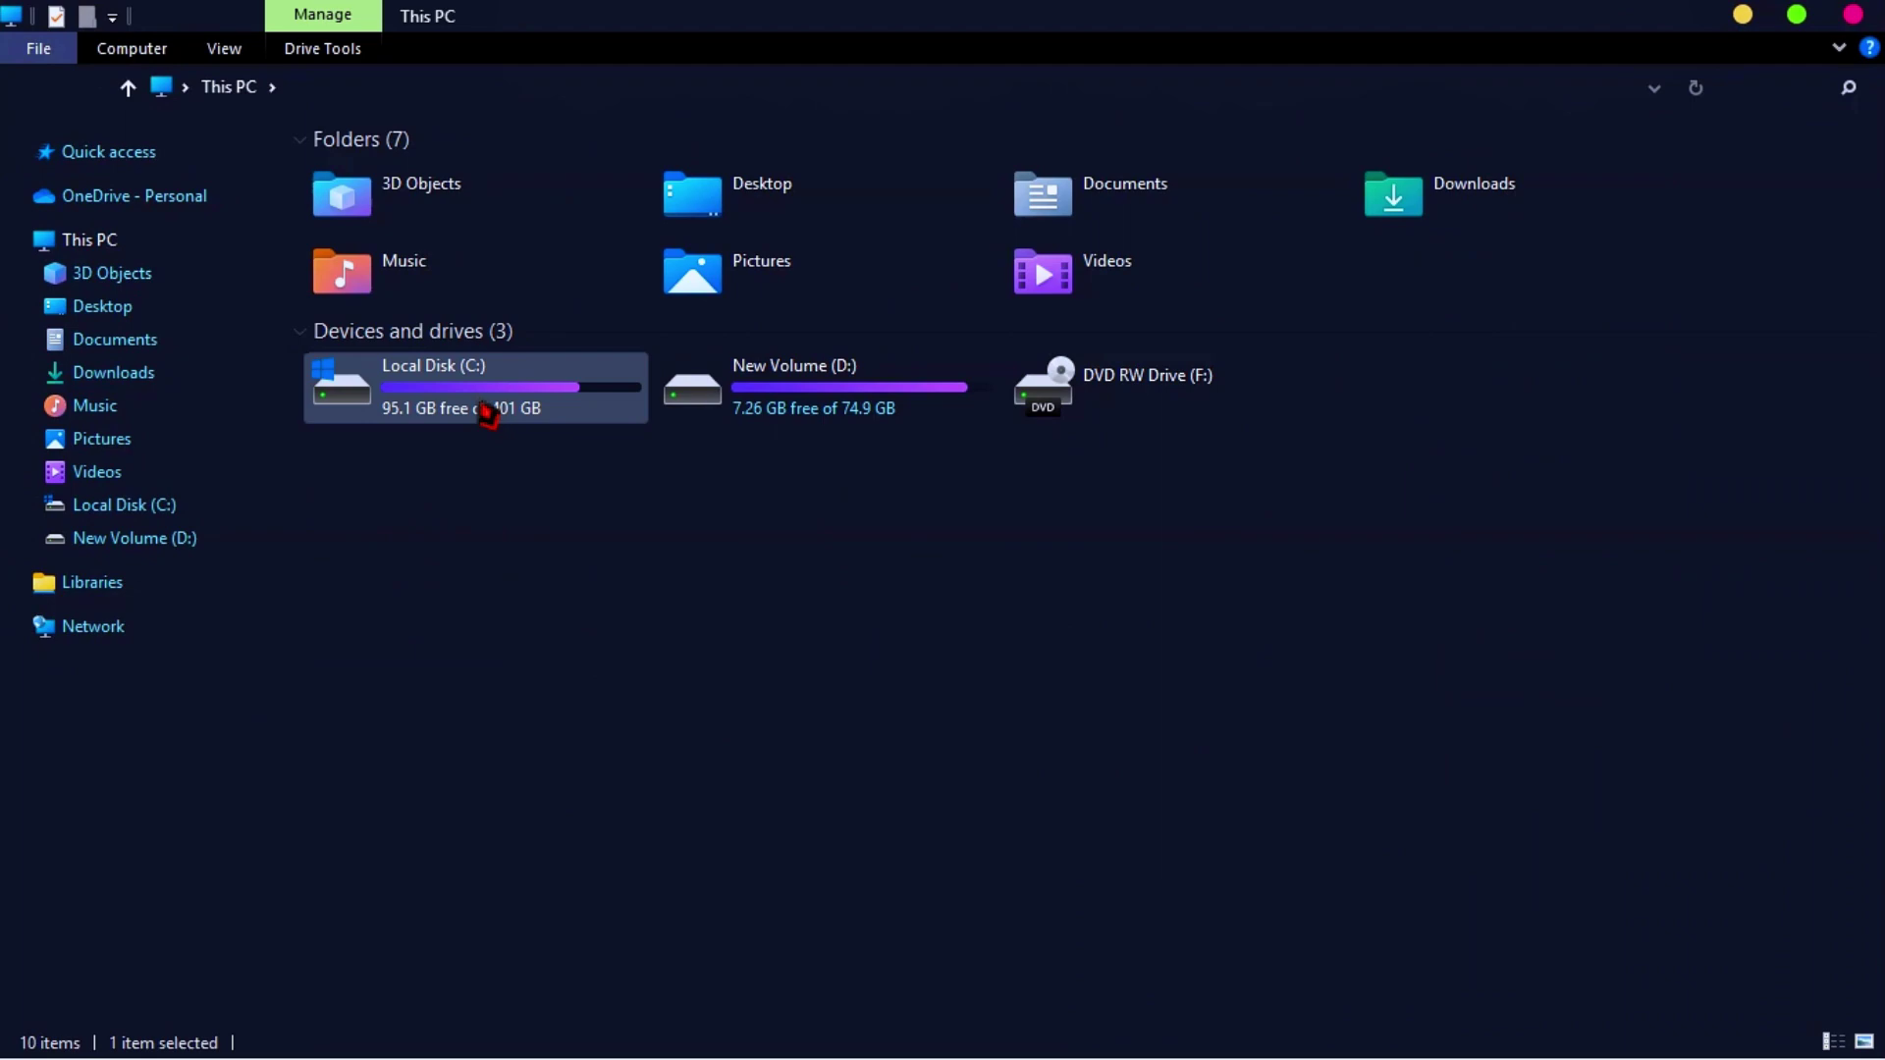
double_click(371, 552)
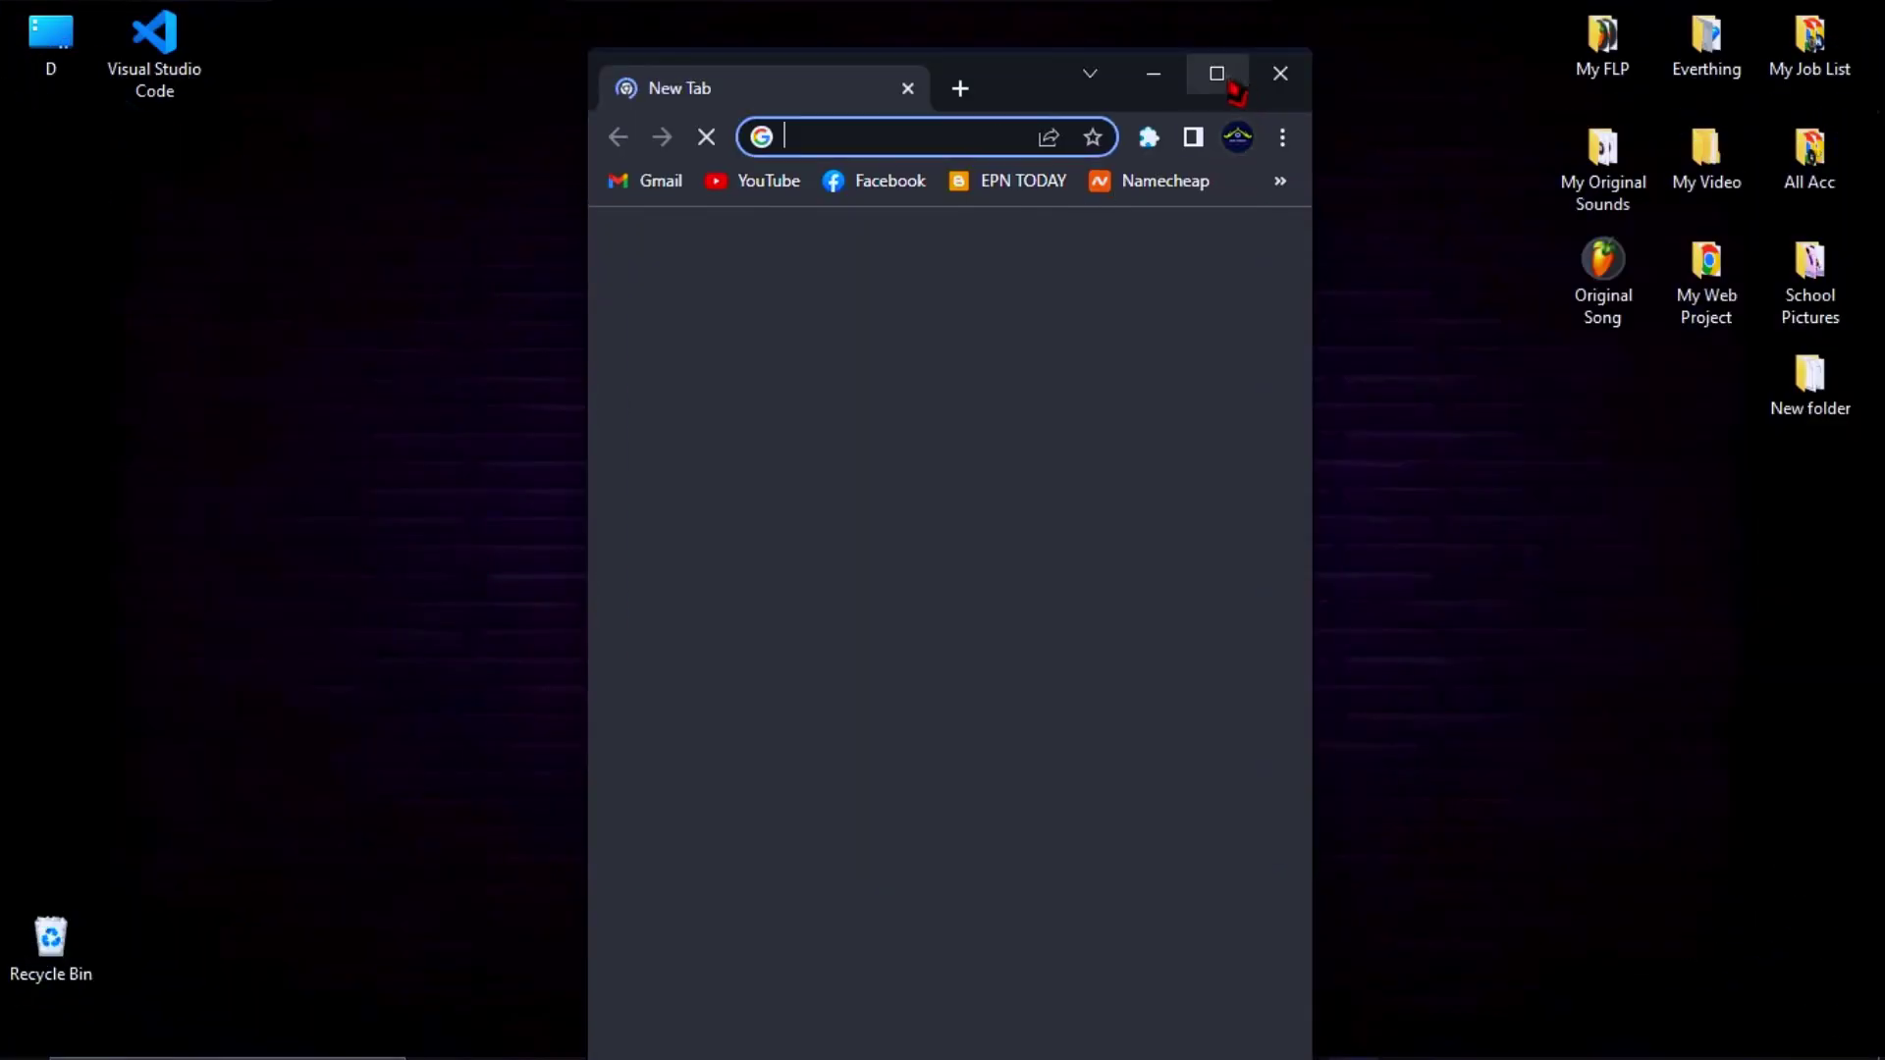
Step: Maximize Chrome, open the EPN TODAY dashboard, and go to its Layout page
click(1218, 73)
click(425, 117)
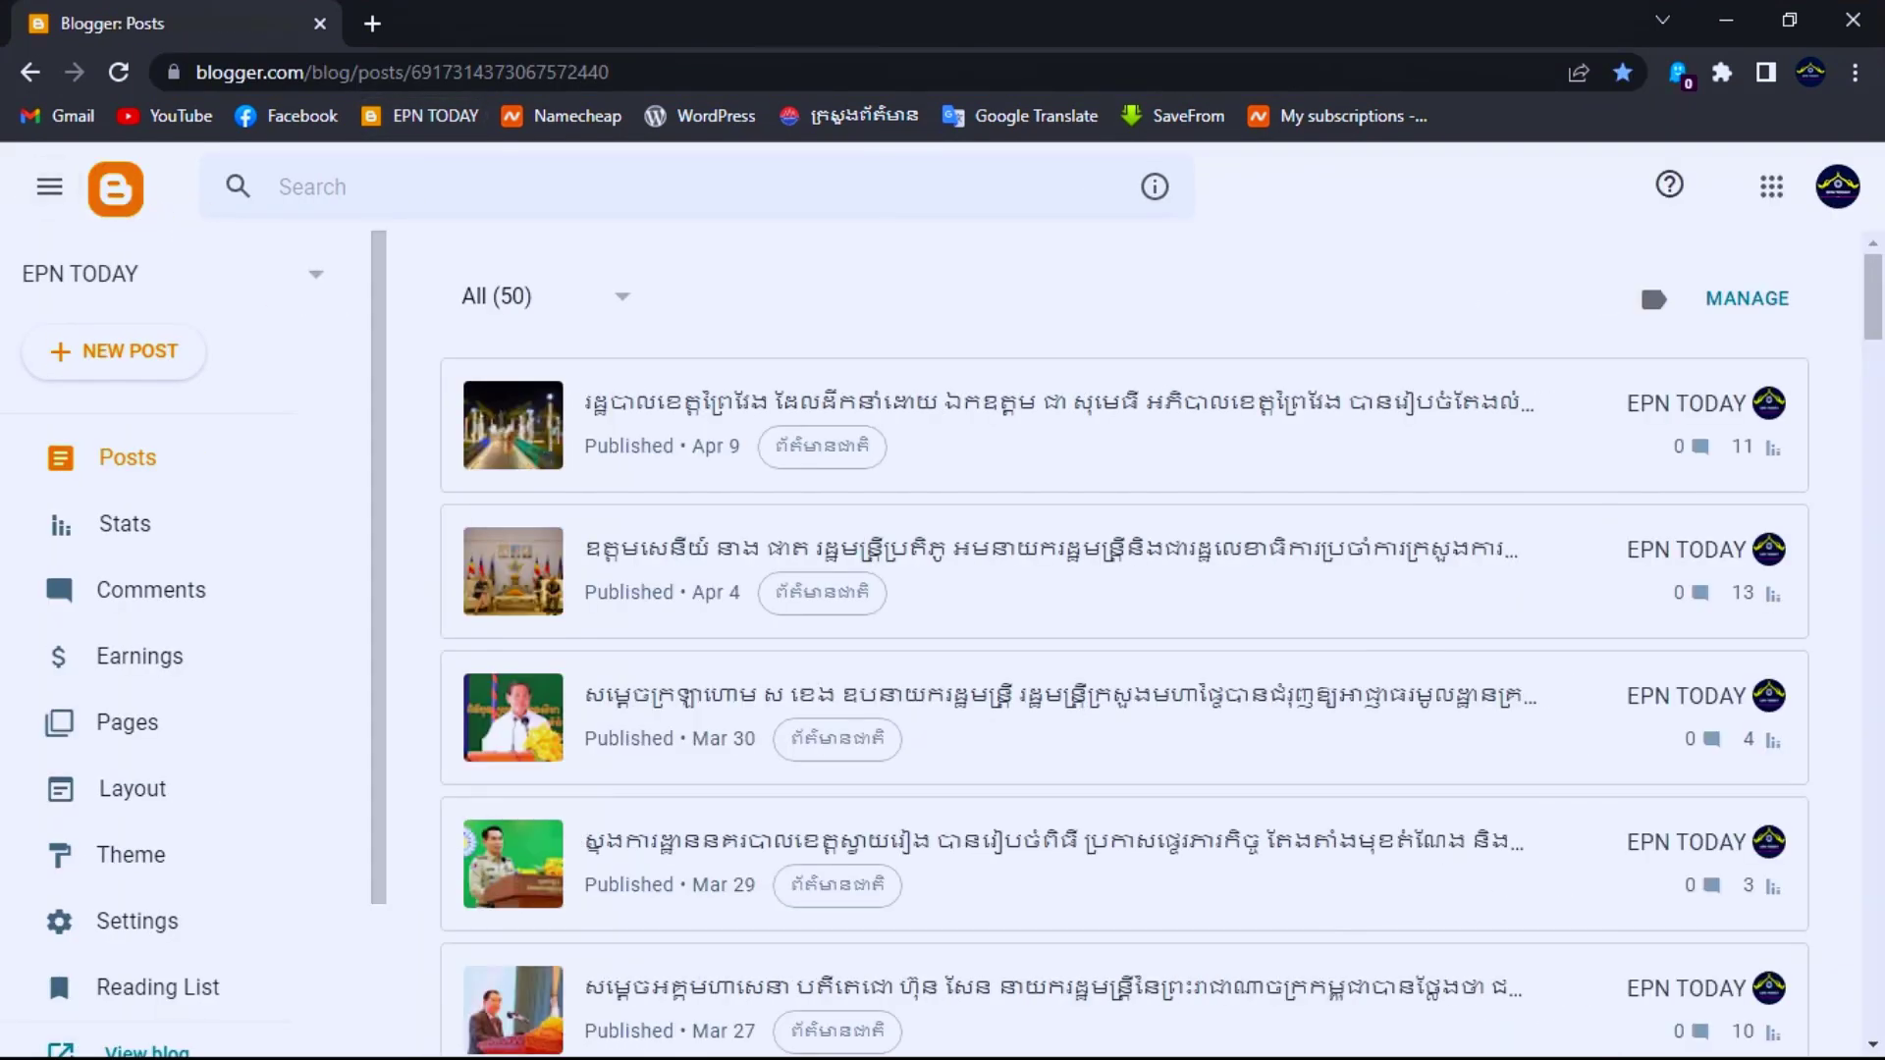
scroll(162, 623, down, 2)
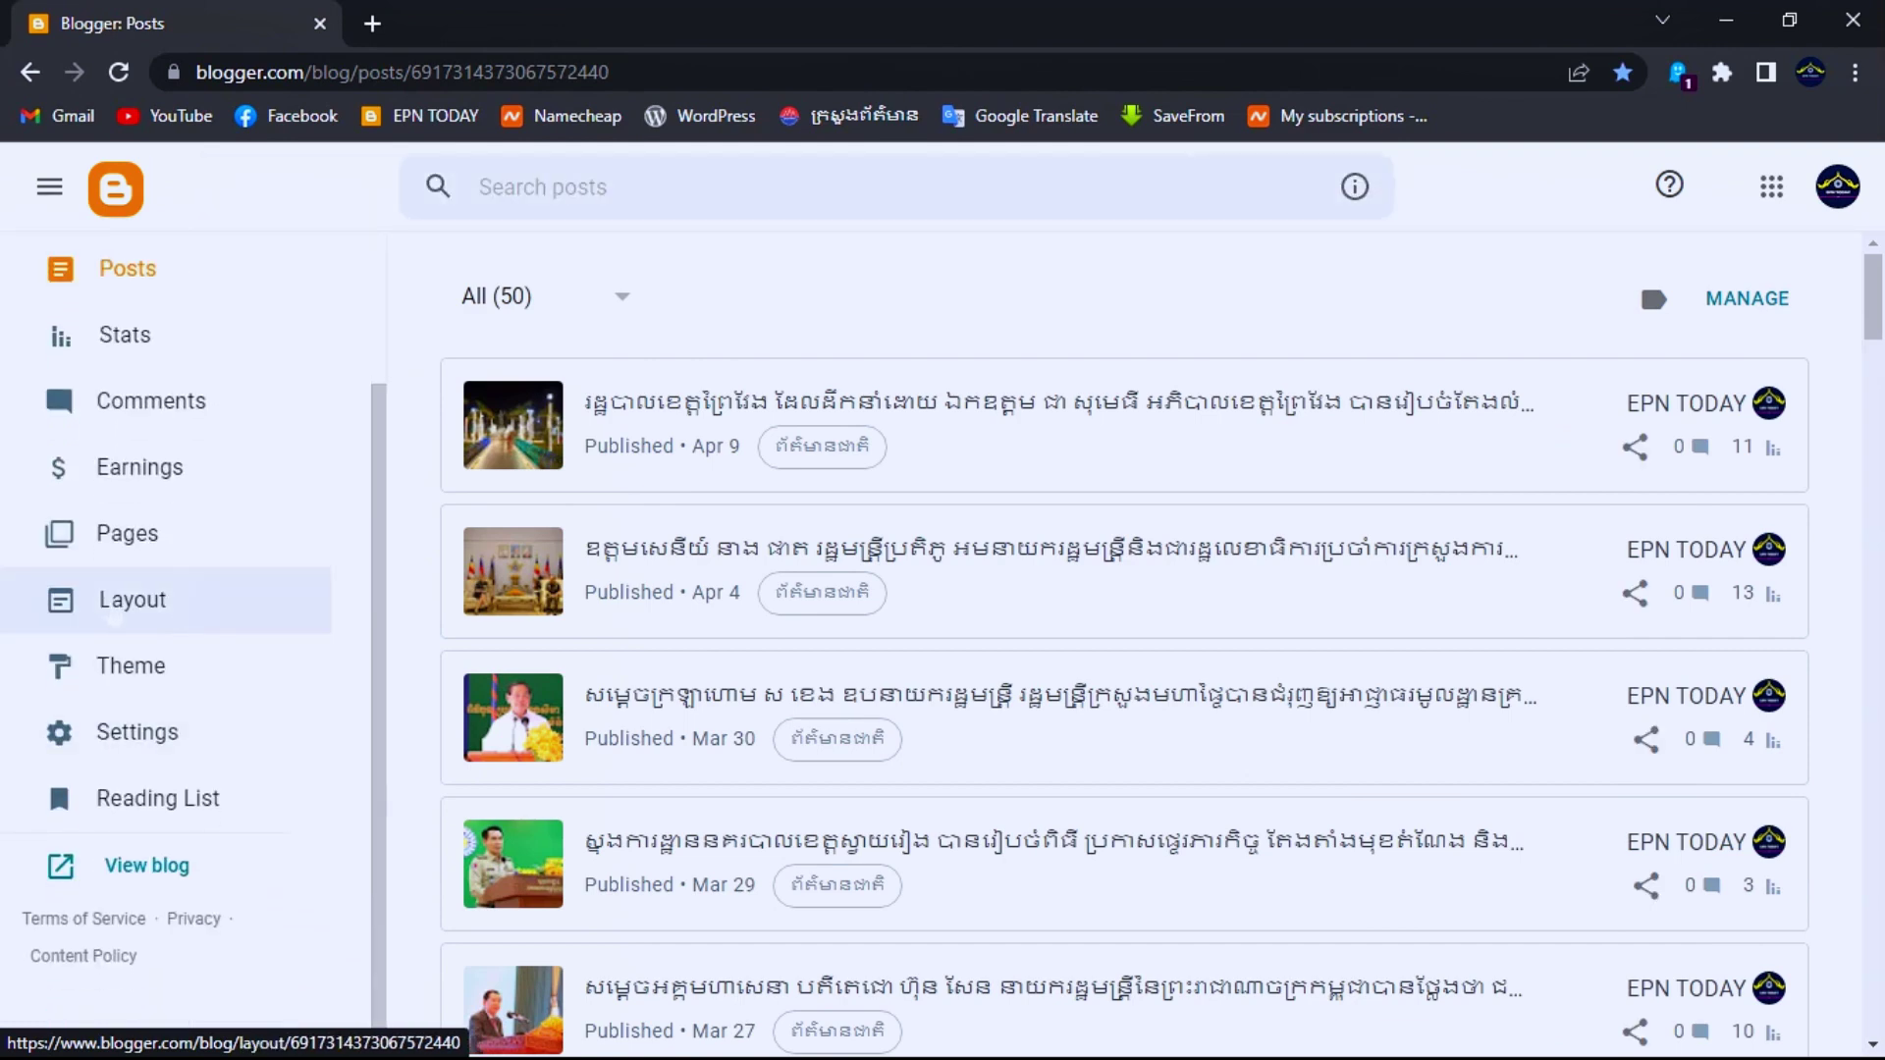
click(136, 613)
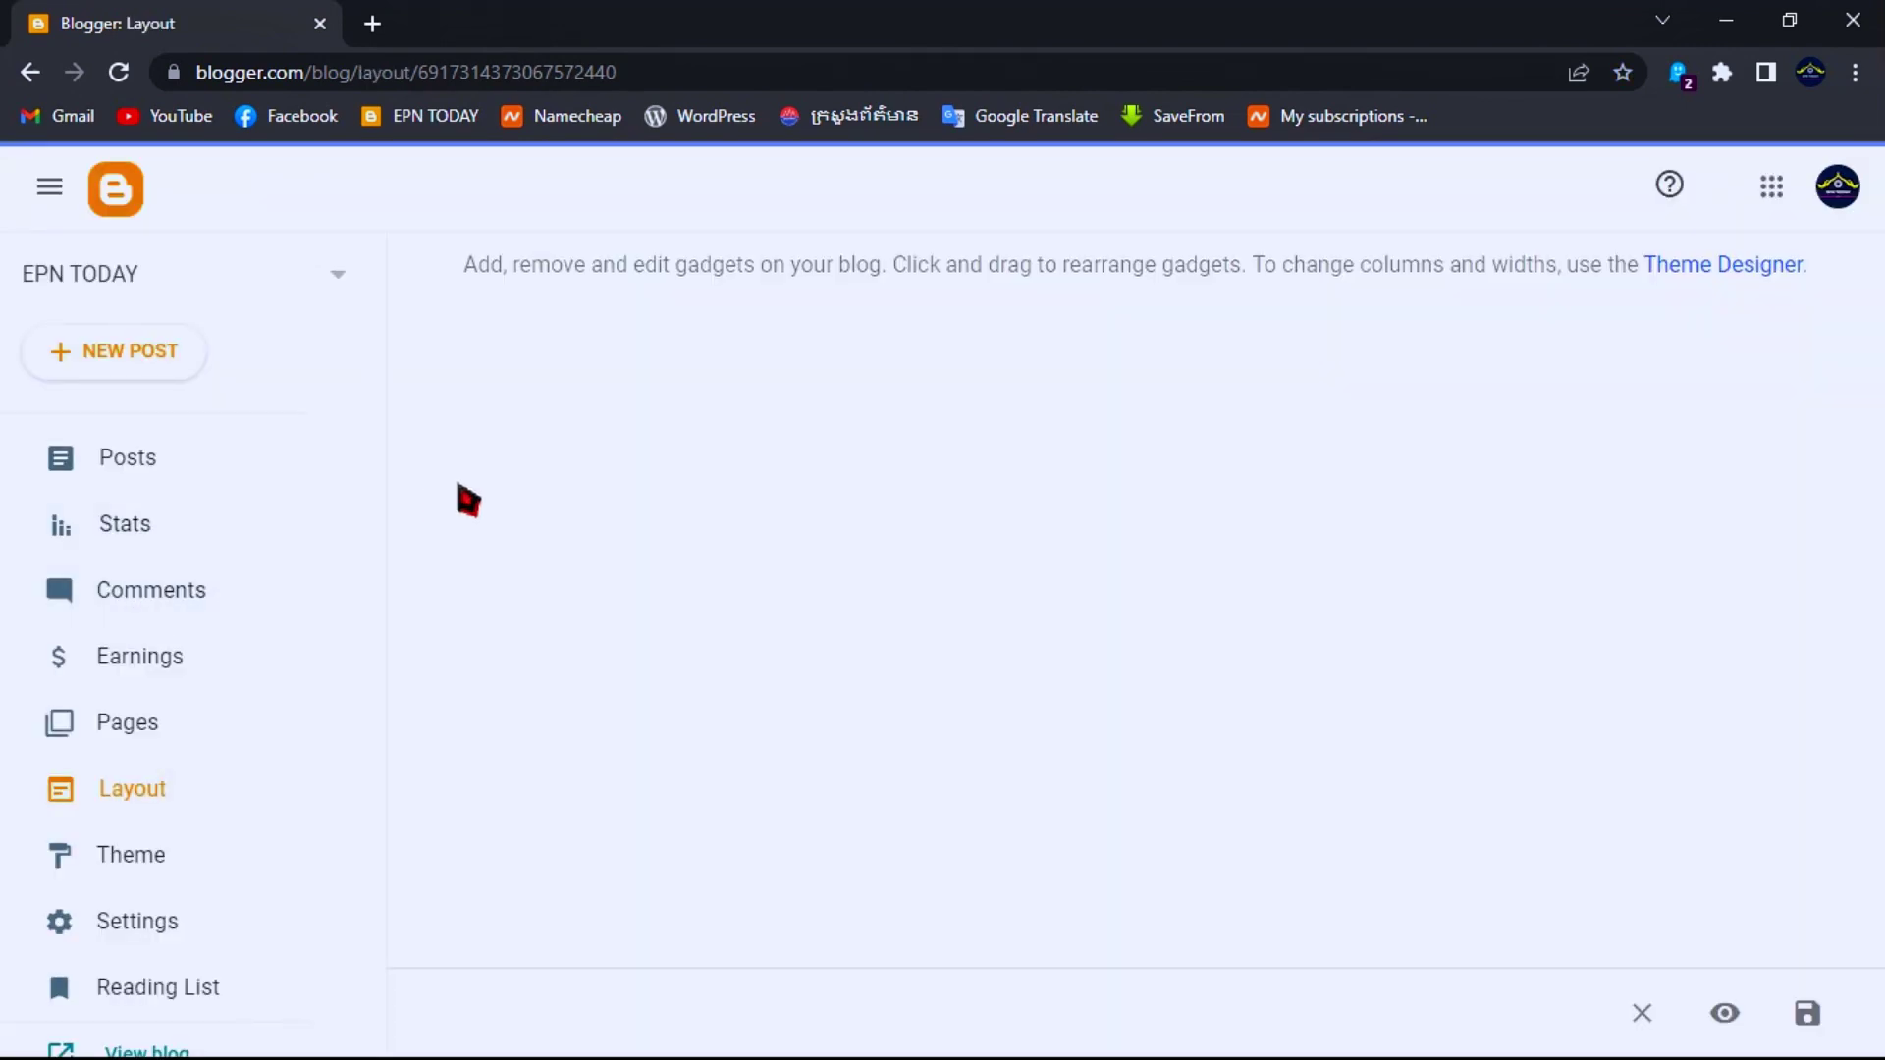
scroll(883, 649, down, 2)
scroll(723, 757, down, 3)
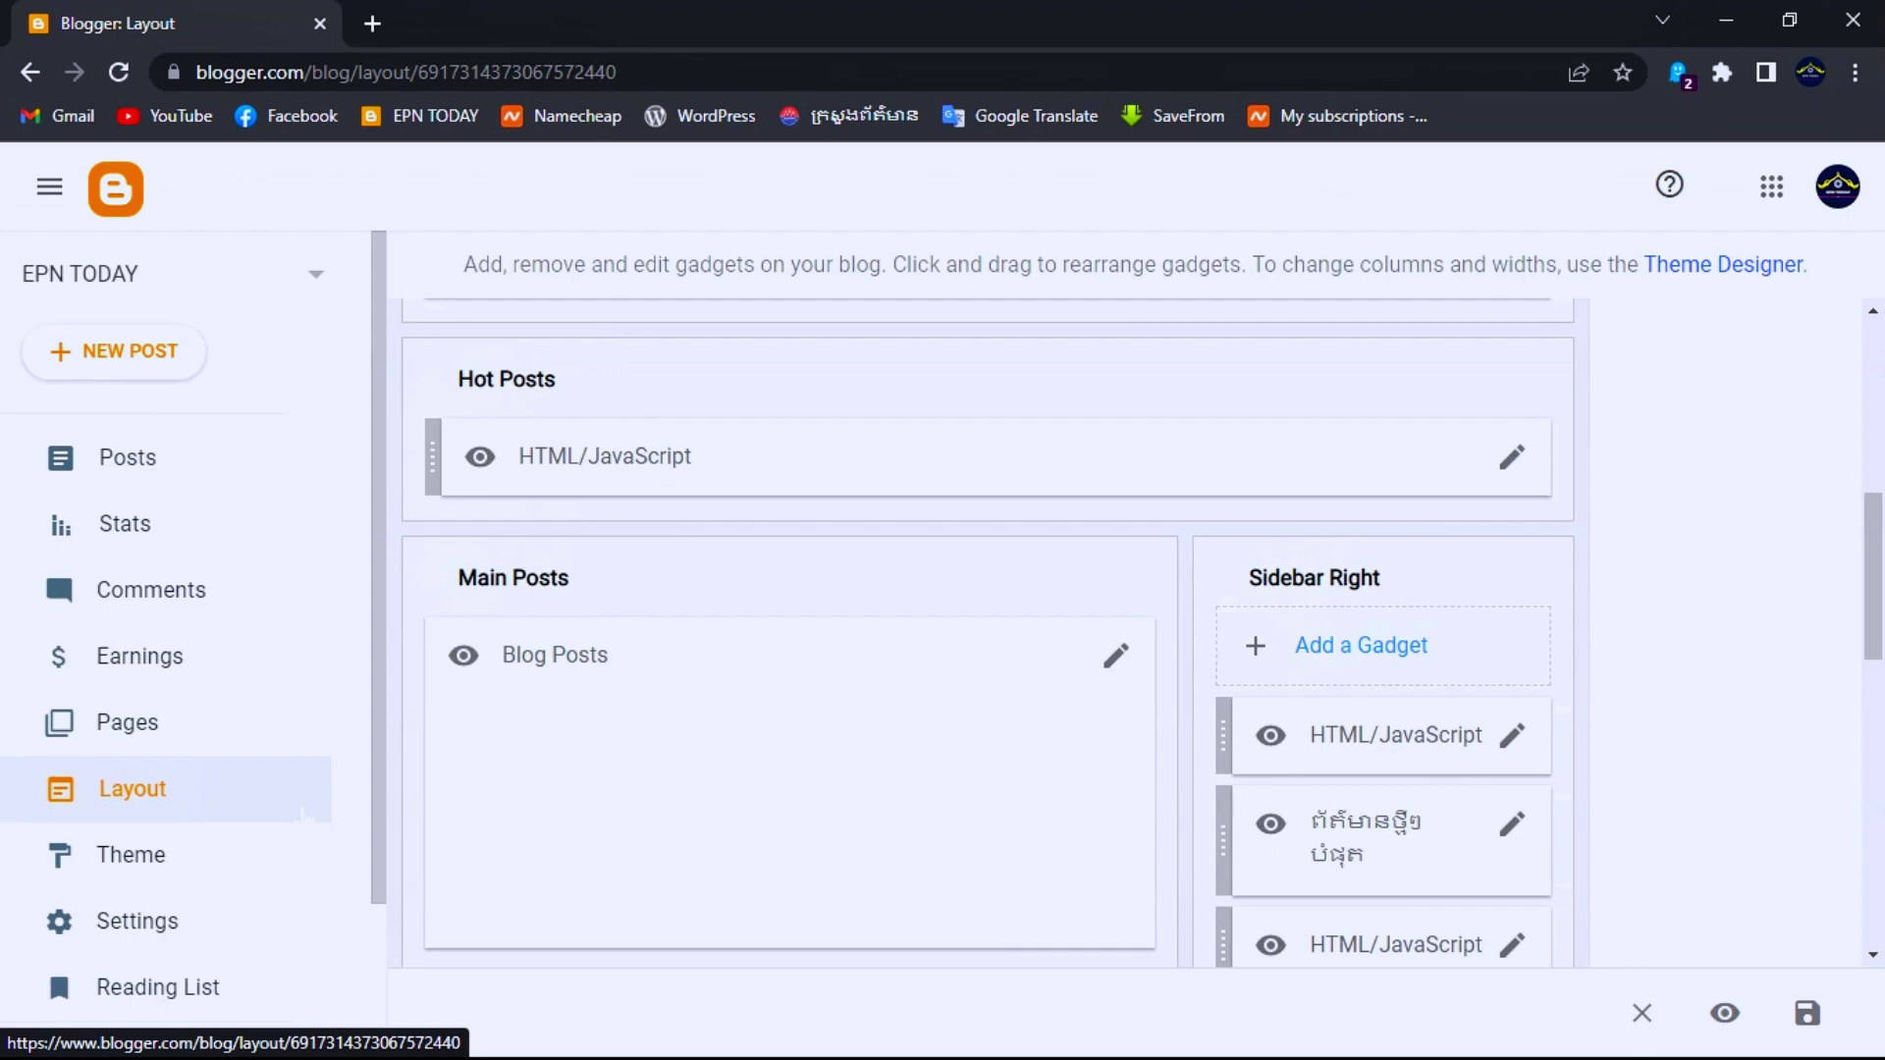
scroll(1355, 689, down, 3)
scroll(1355, 689, up, 3)
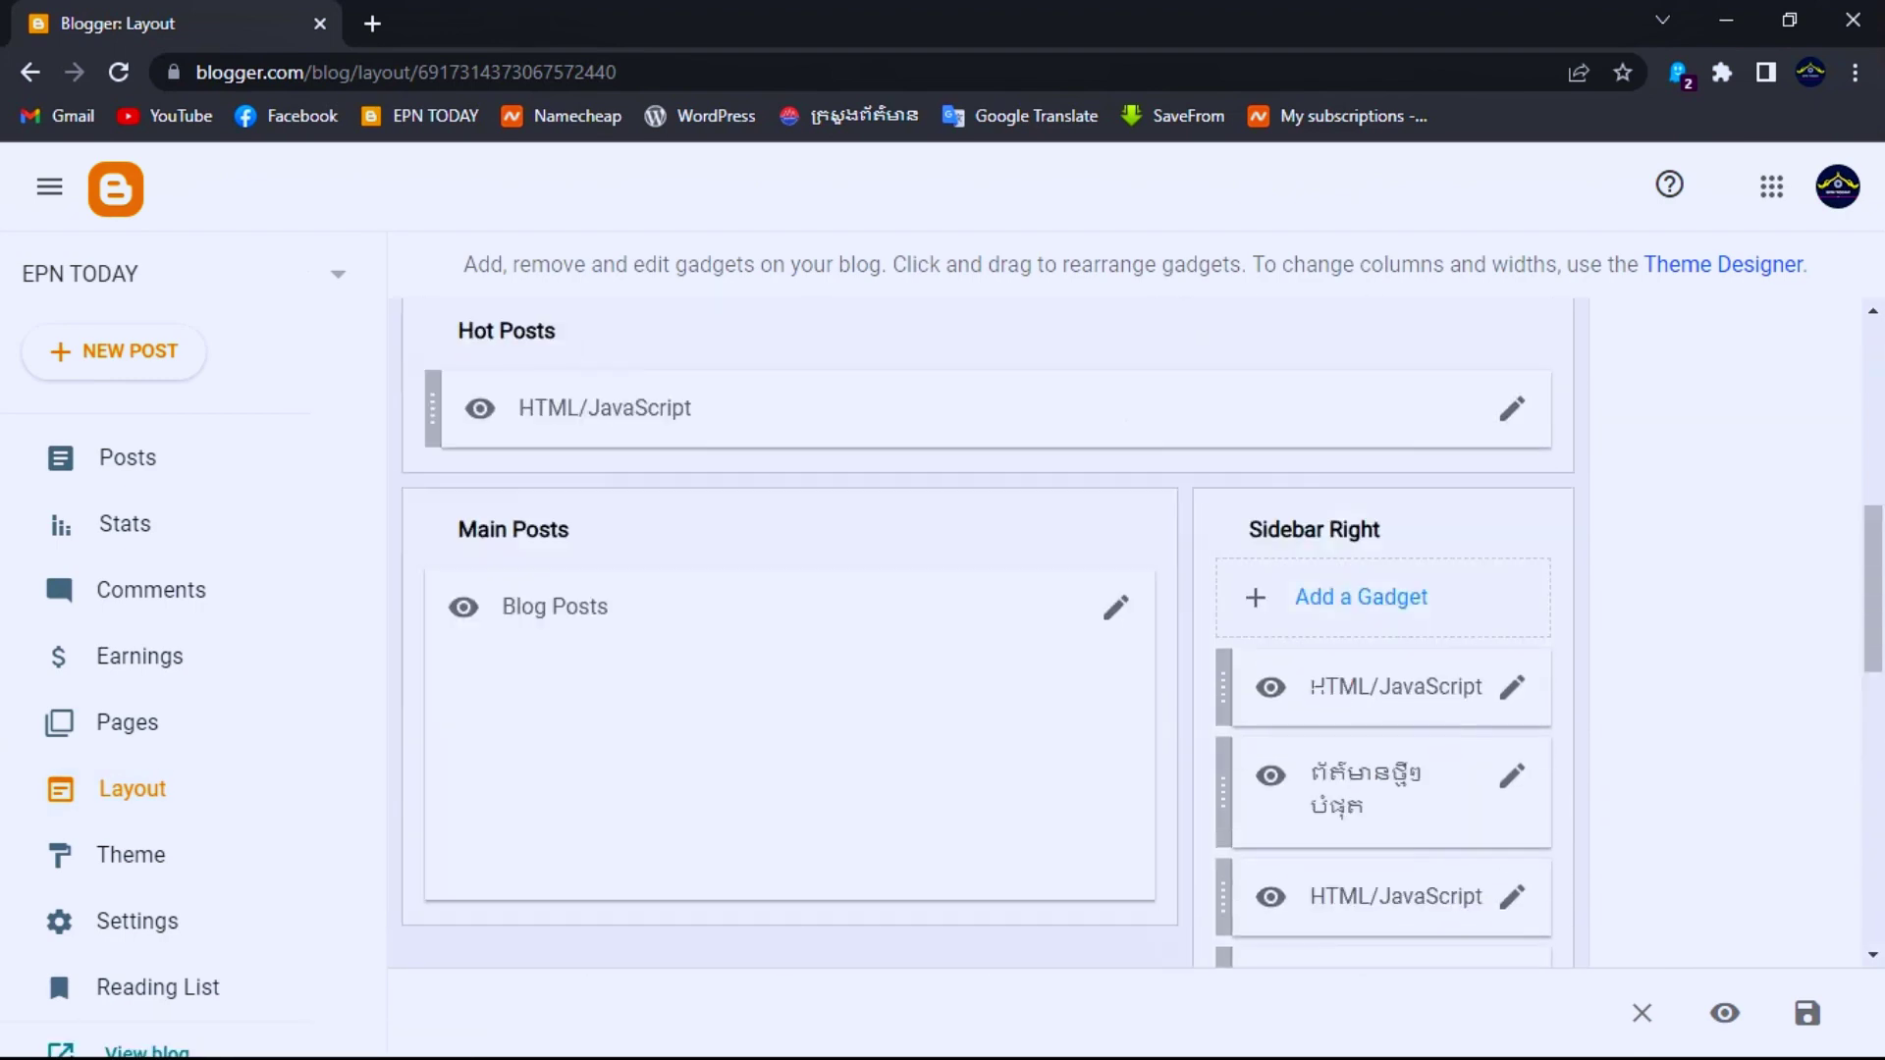
scroll(1031, 663, up, 4)
scroll(147, 866, down, 2)
Step: Open the live epntoday.com blog in a new tab and switch to it
right_click(176, 867)
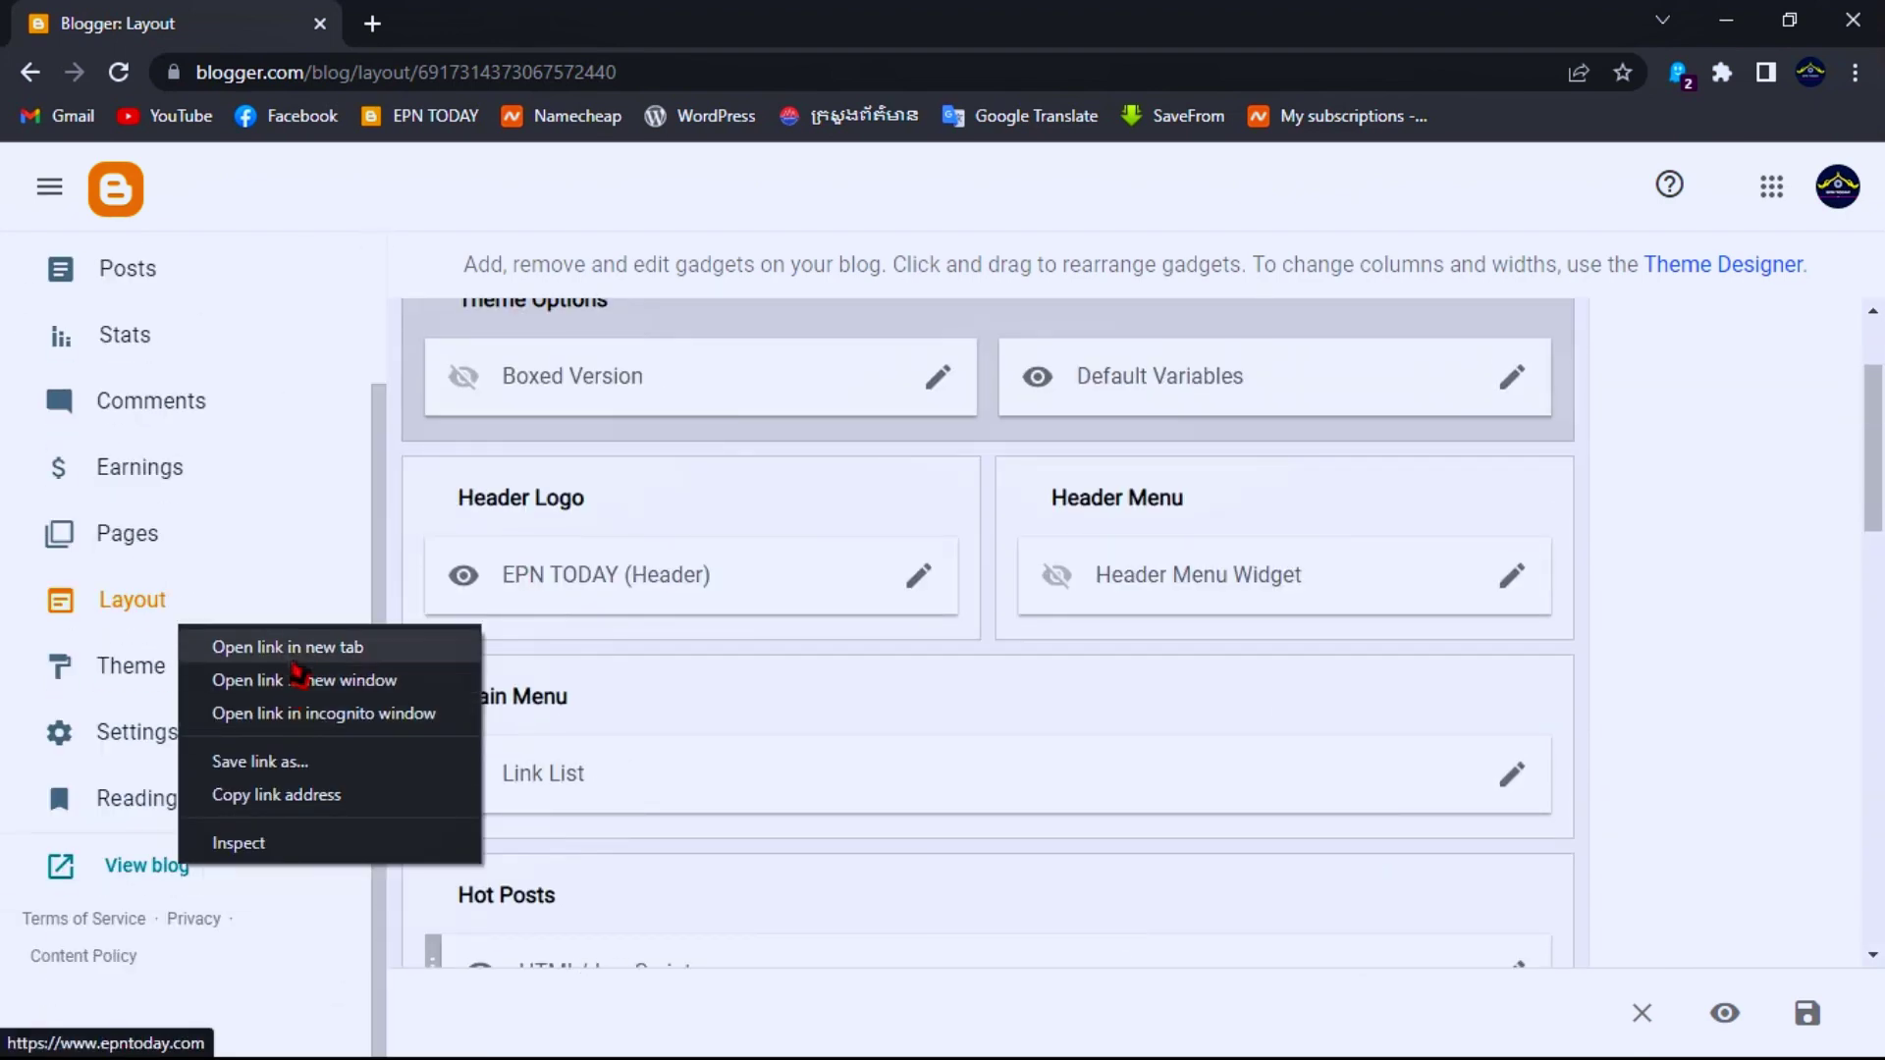
click(243, 644)
click(501, 23)
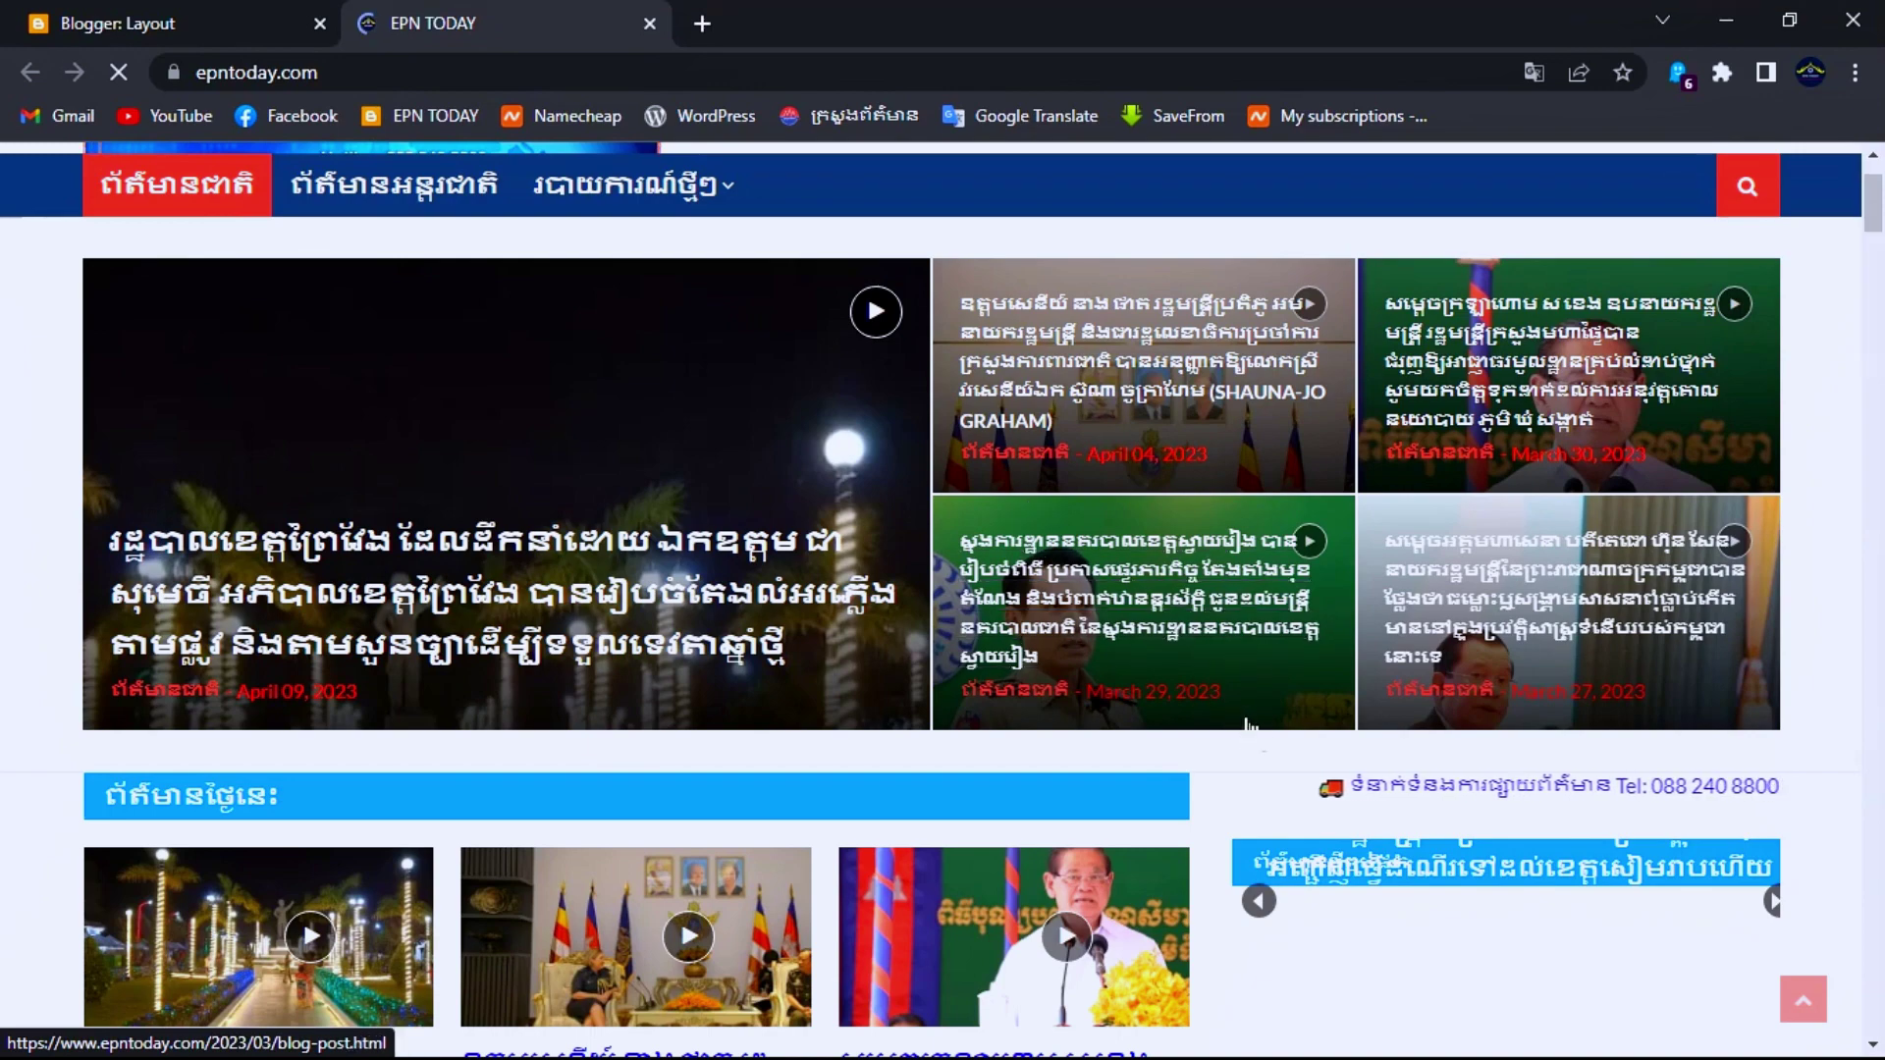
scroll(1248, 726, down, 2)
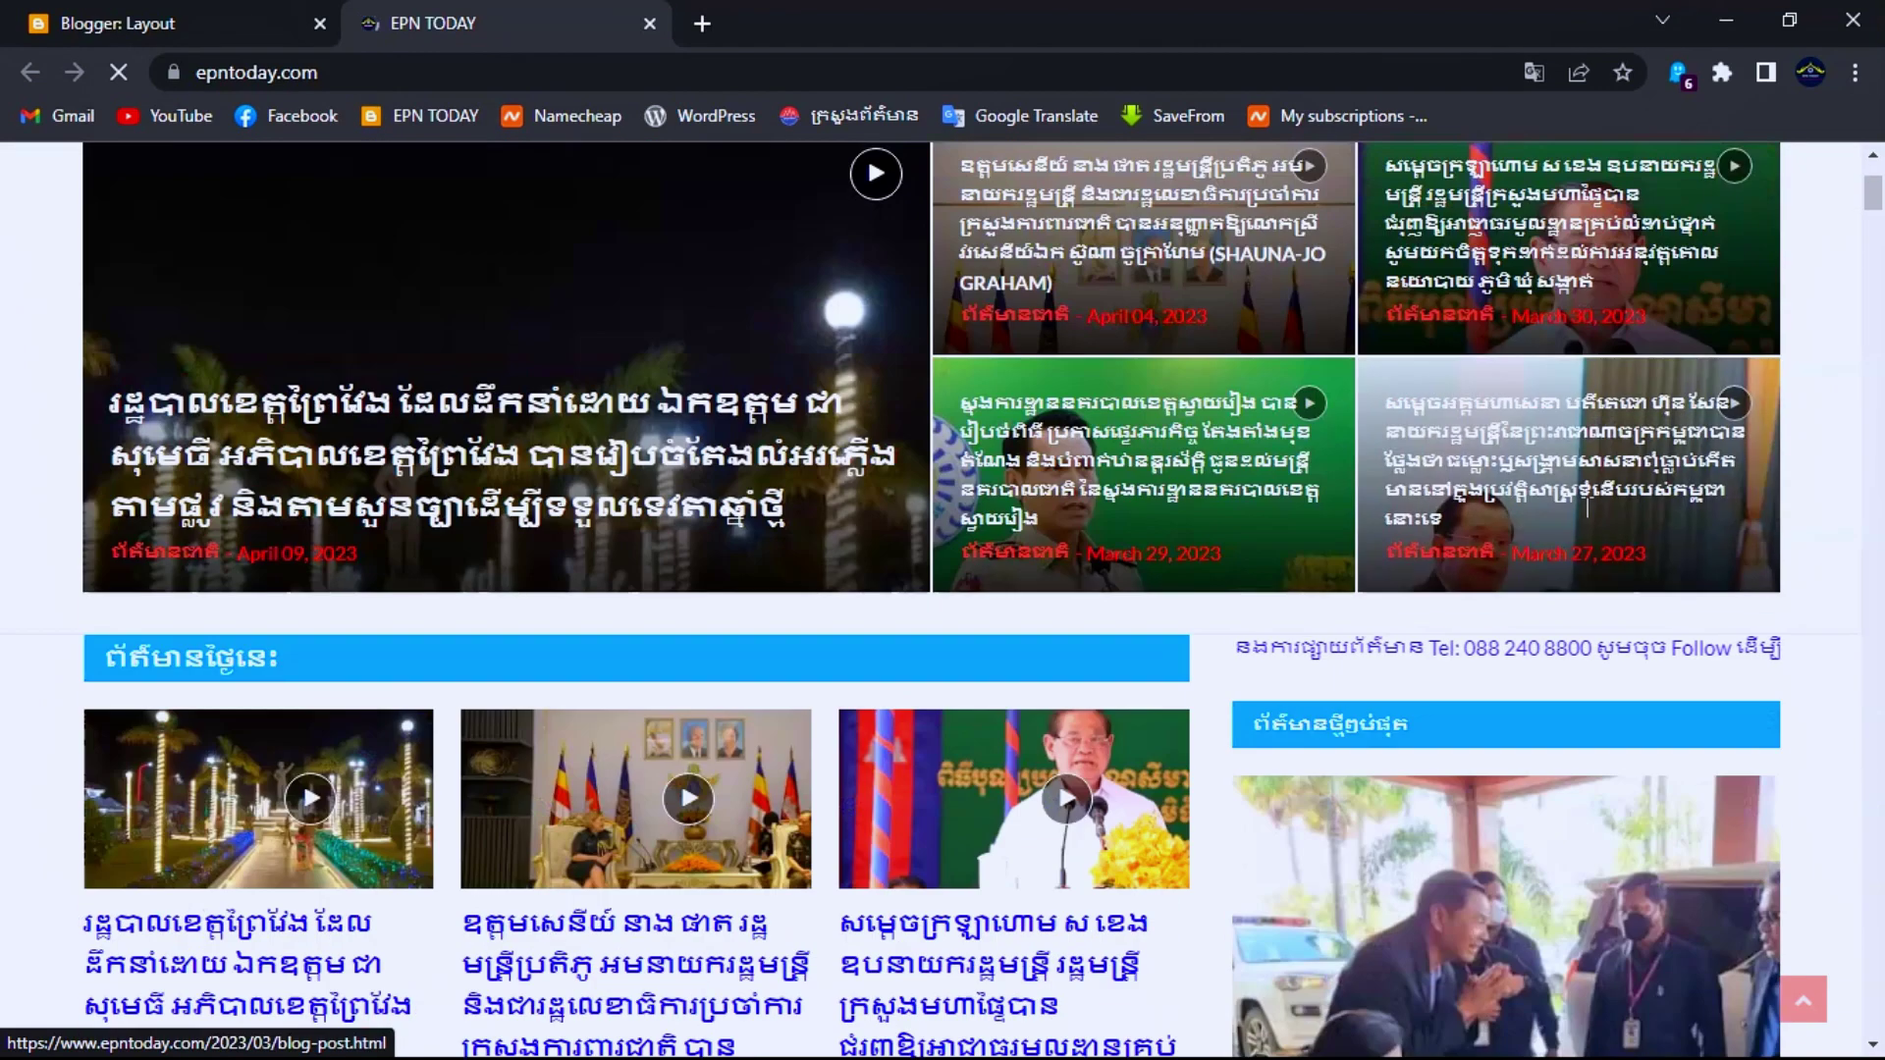
scroll(944, 589, down, 5)
scroll(861, 364, up, 5)
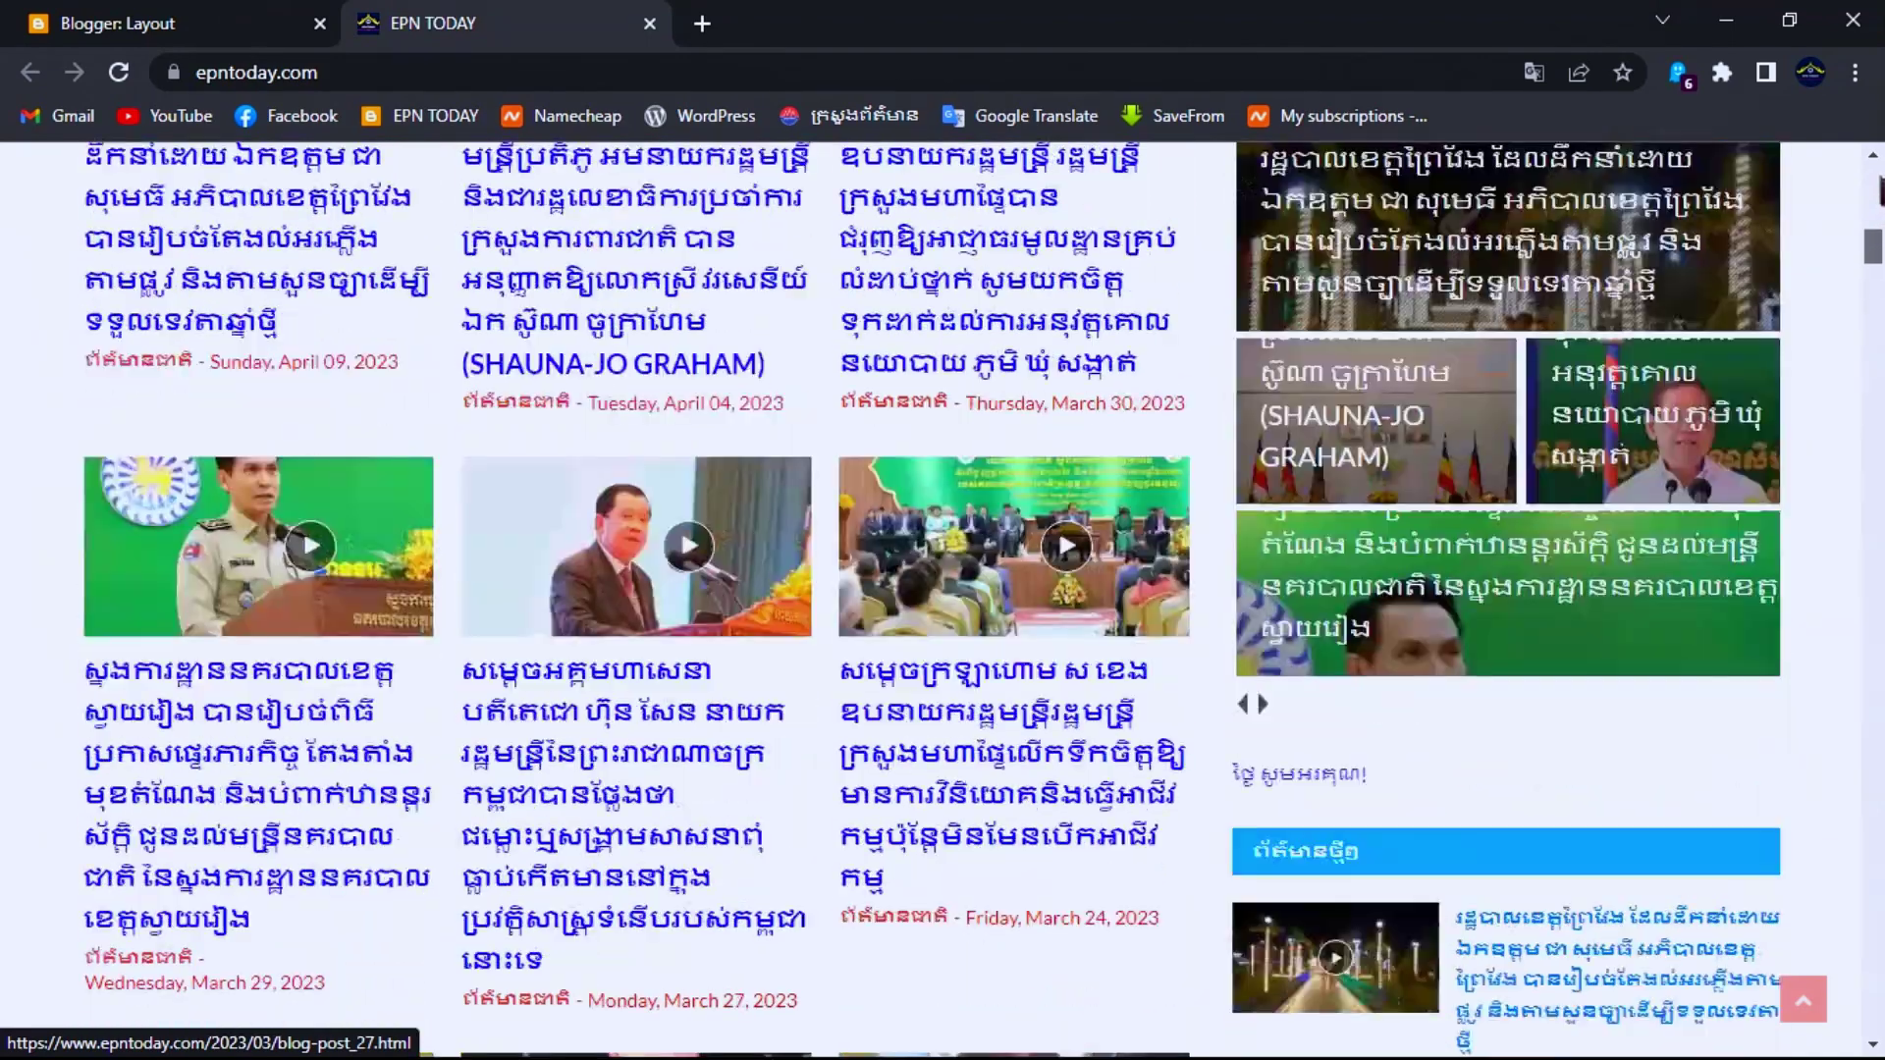
scroll(861, 364, up, 5)
scroll(861, 362, down, 2)
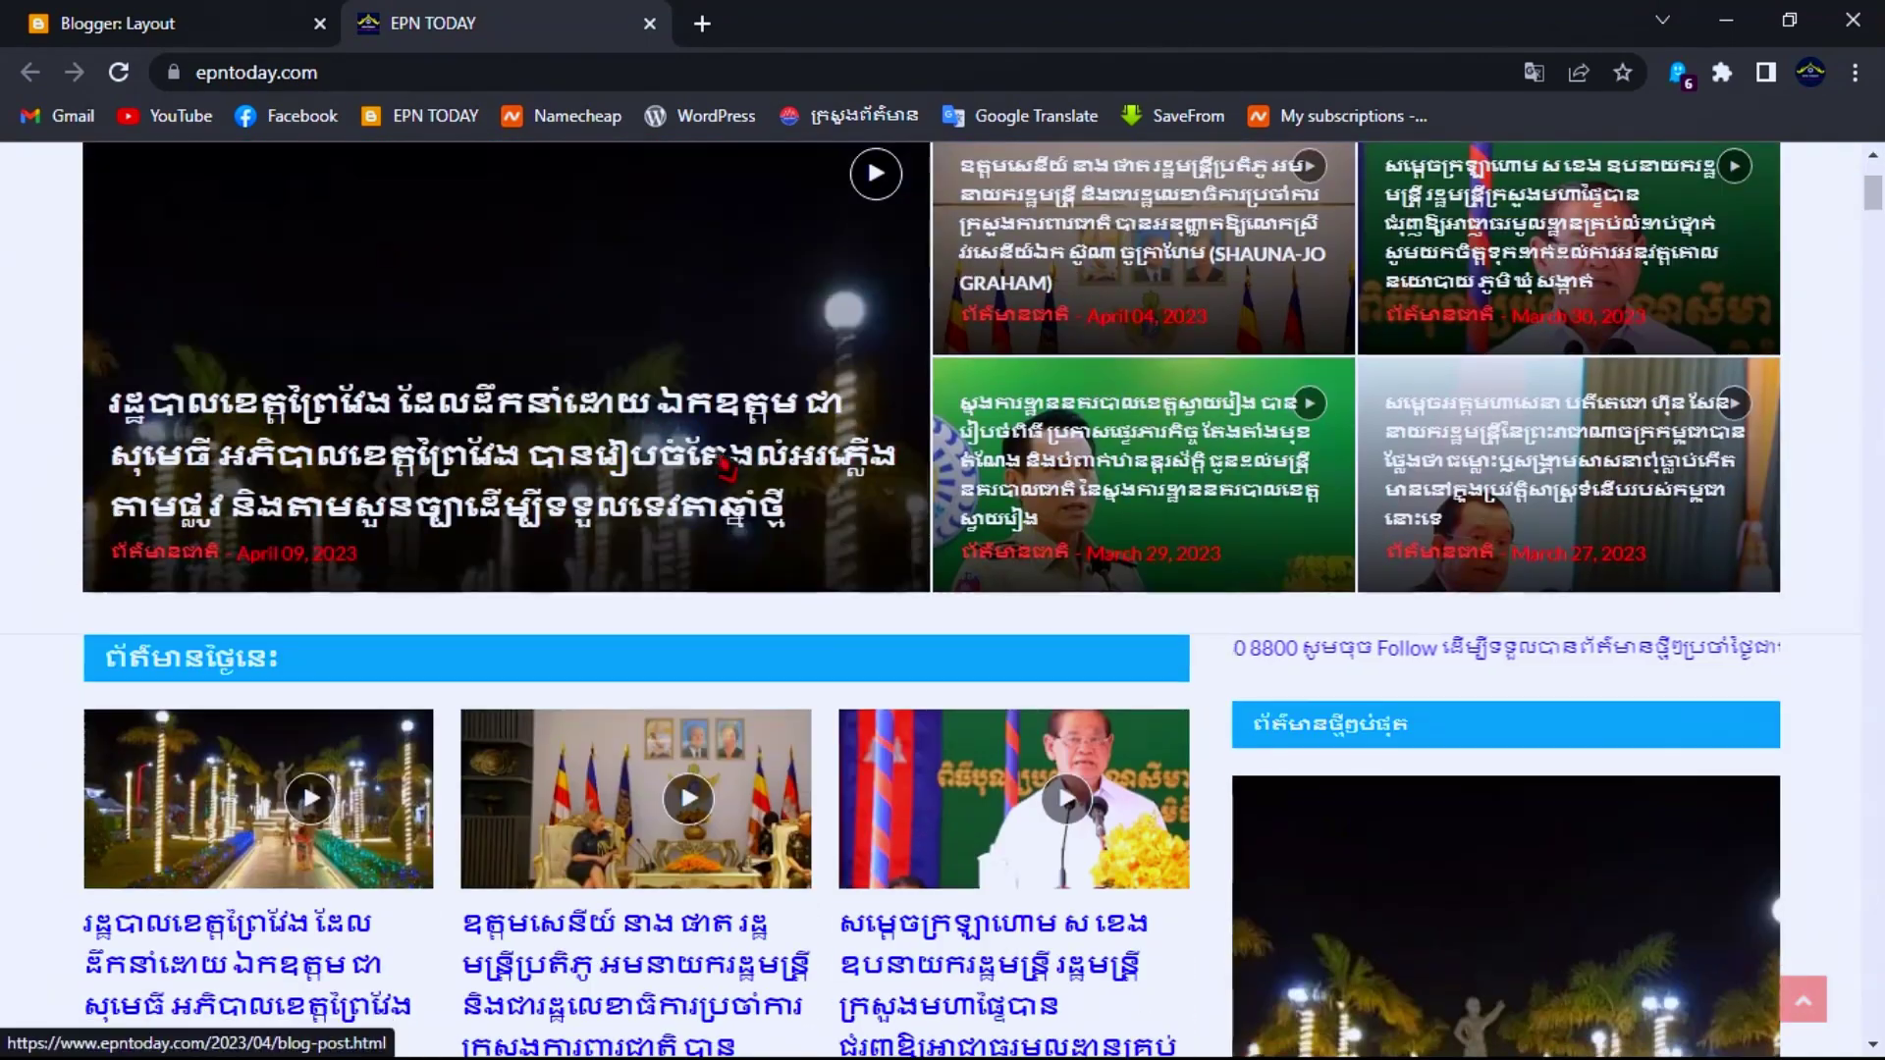
scroll(862, 363, up, 2)
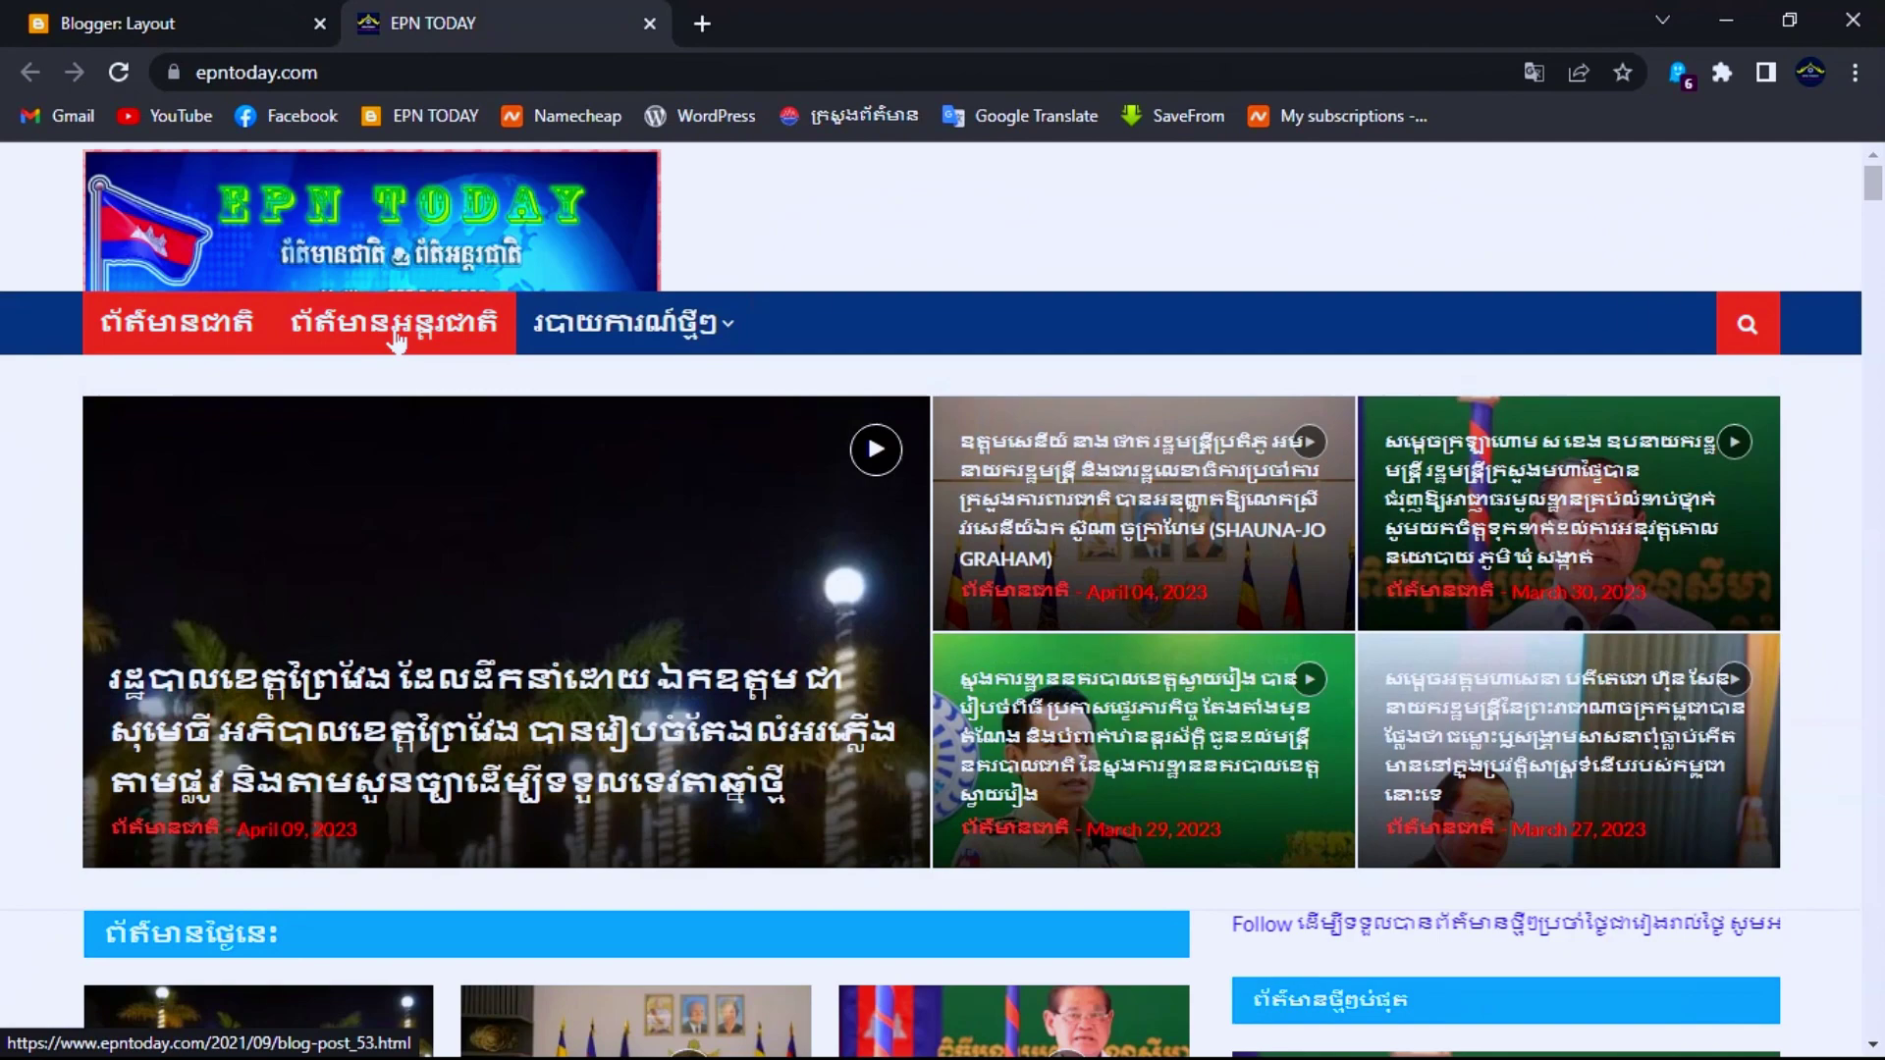
scroll(944, 590, down, 1)
scroll(1343, 685, down, 2)
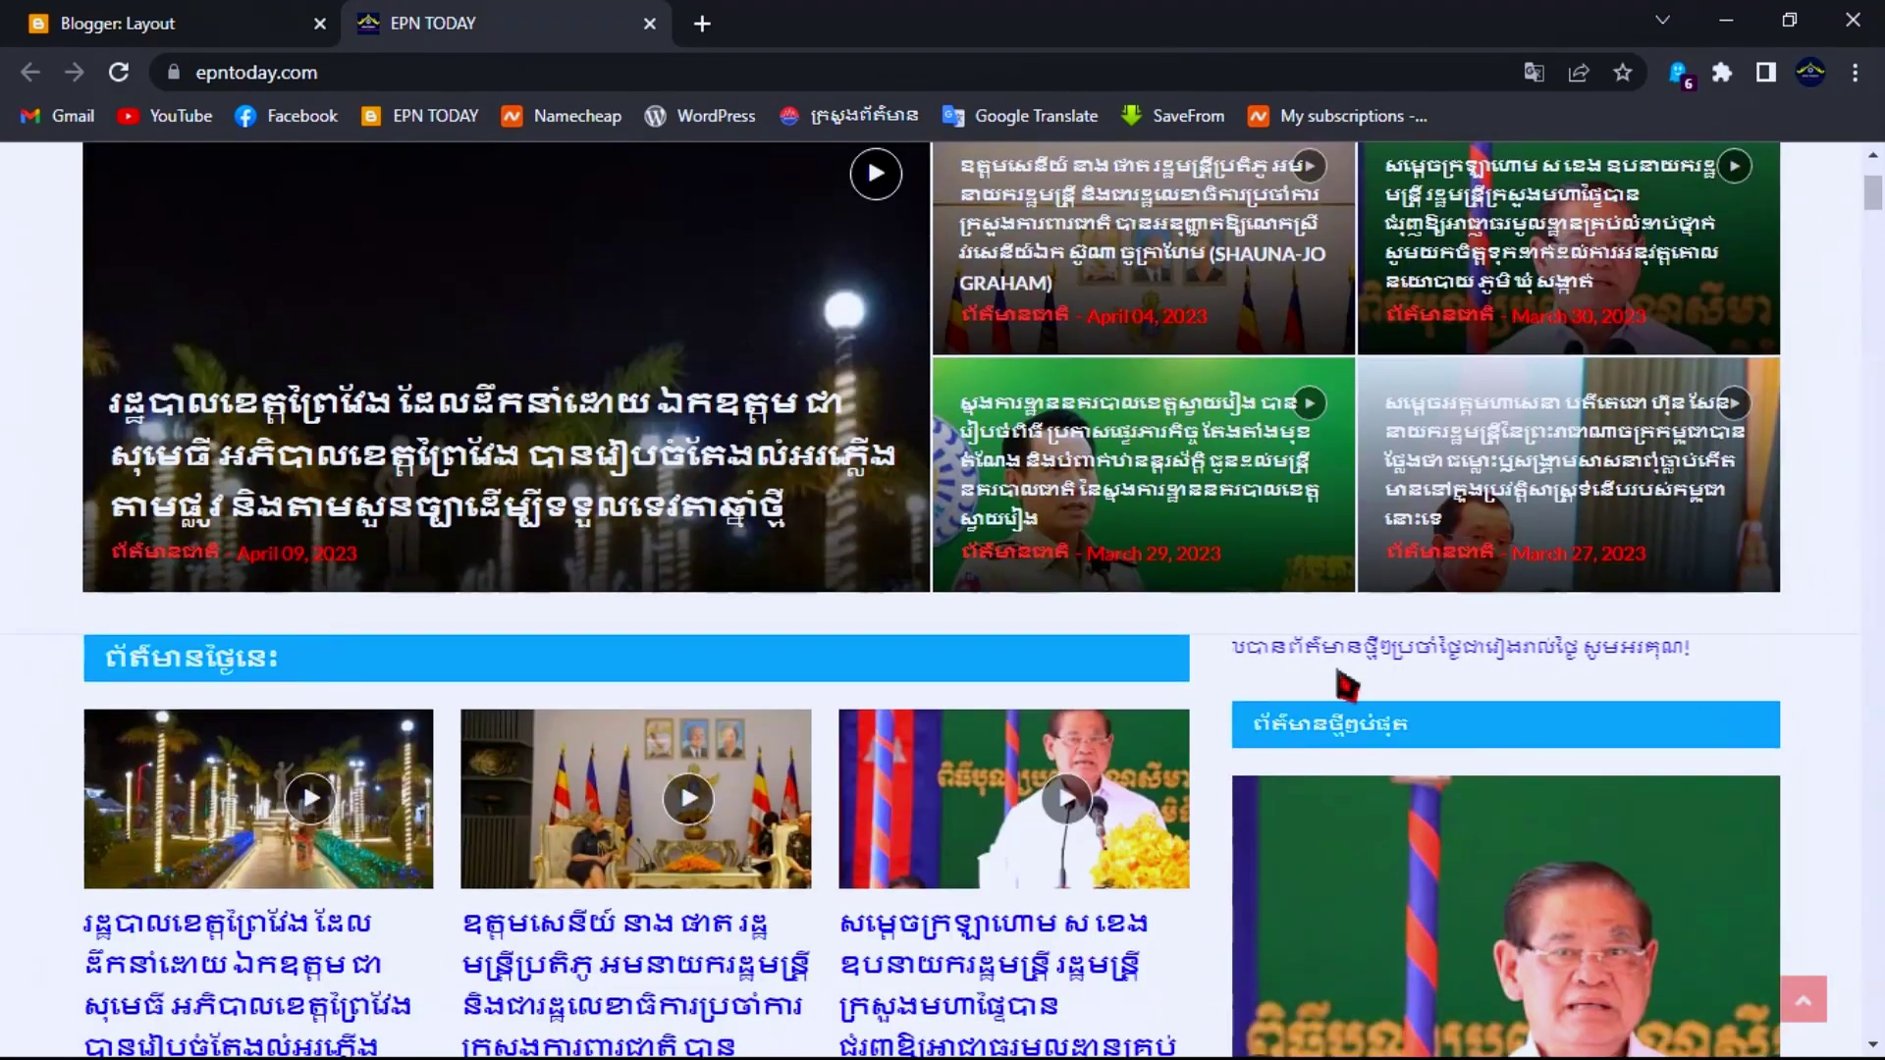
scroll(1485, 682, down, 5)
scroll(1486, 681, down, 3)
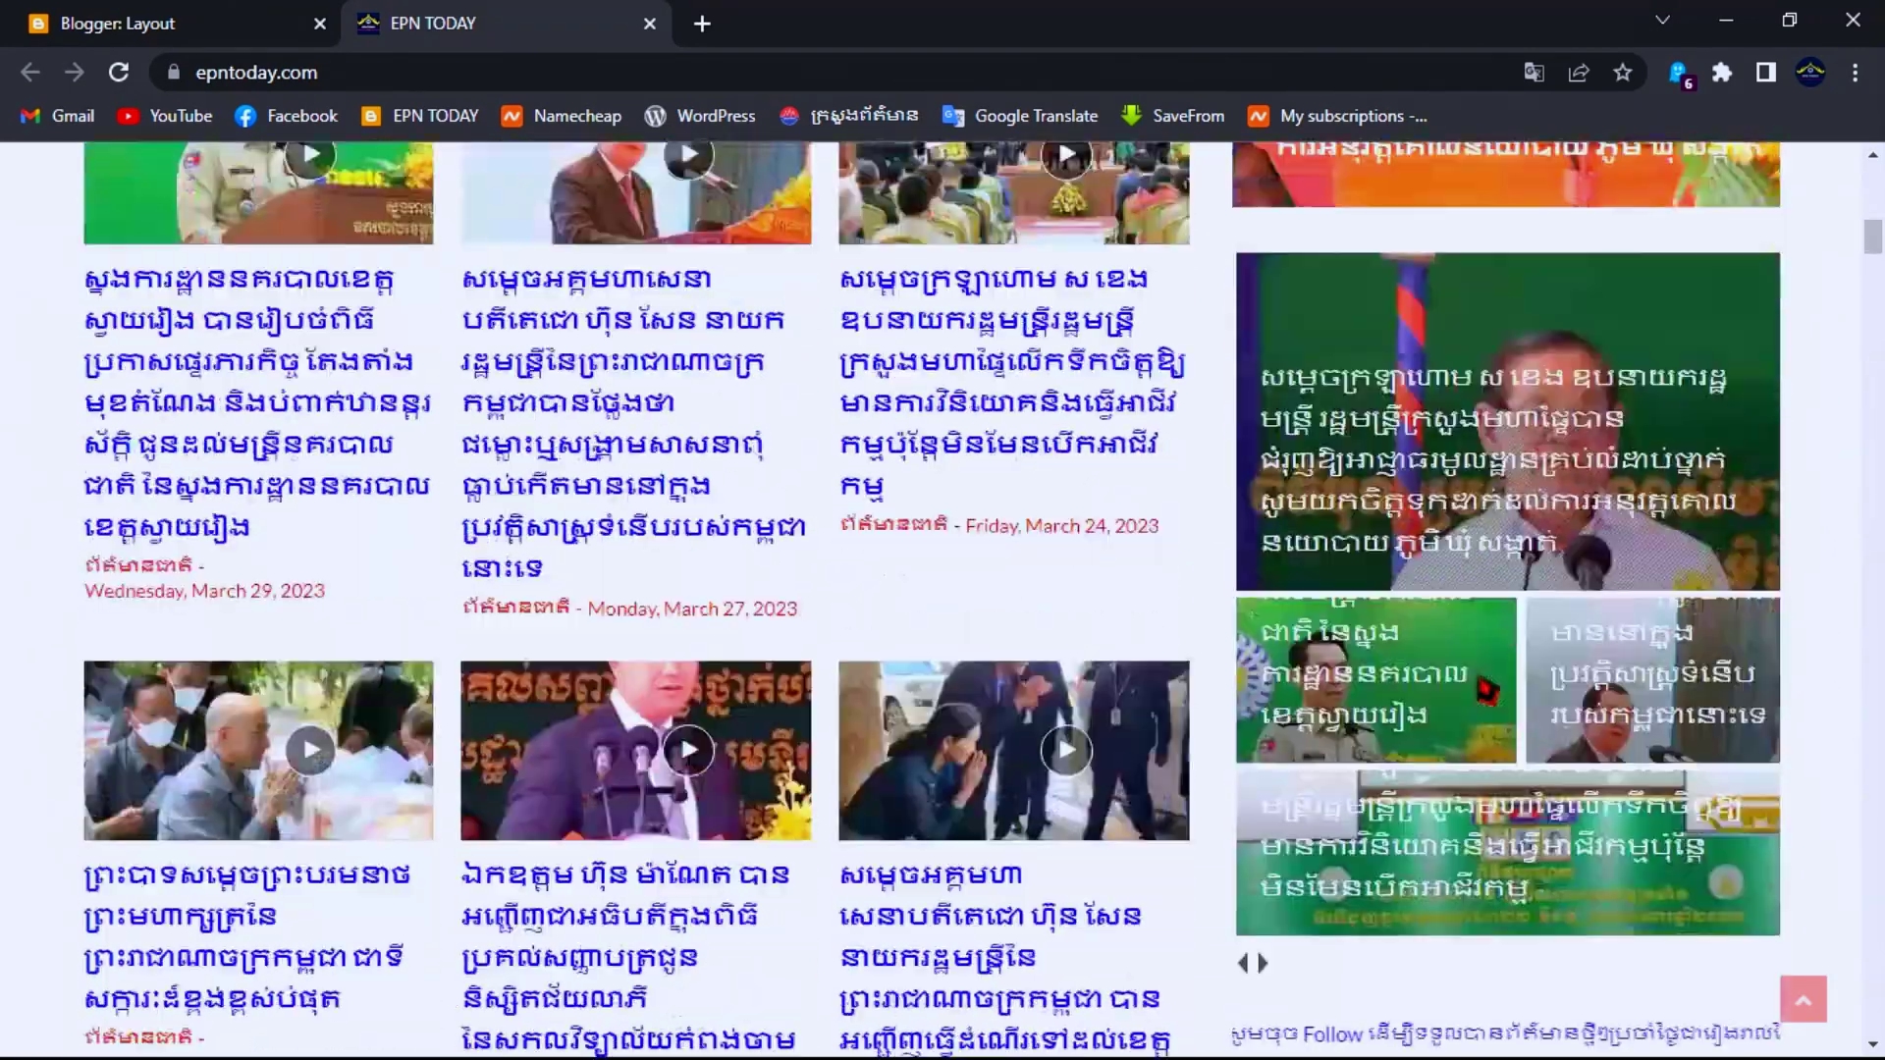
scroll(1428, 717, down, 5)
scroll(1488, 507, down, 4)
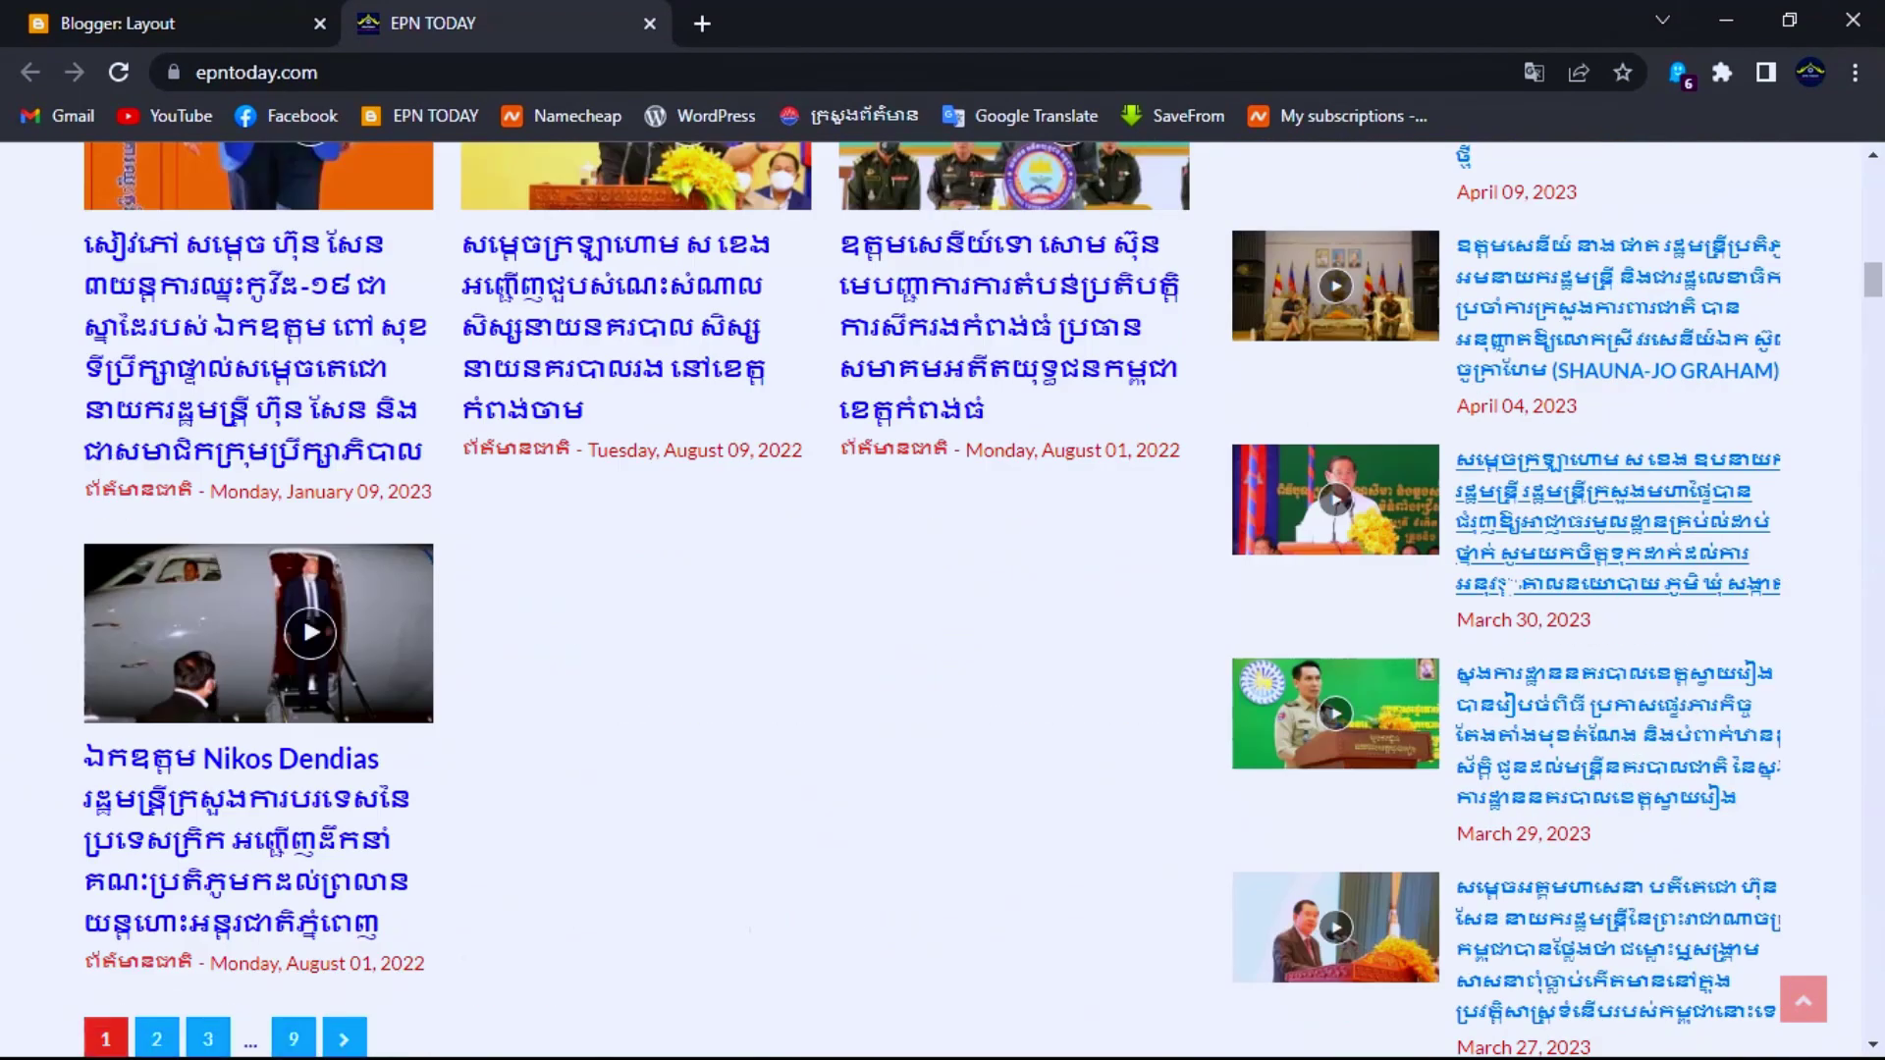
scroll(1487, 509, down, 3)
scroll(1488, 508, down, 3)
scroll(1487, 509, down, 2)
scroll(1488, 508, down, 3)
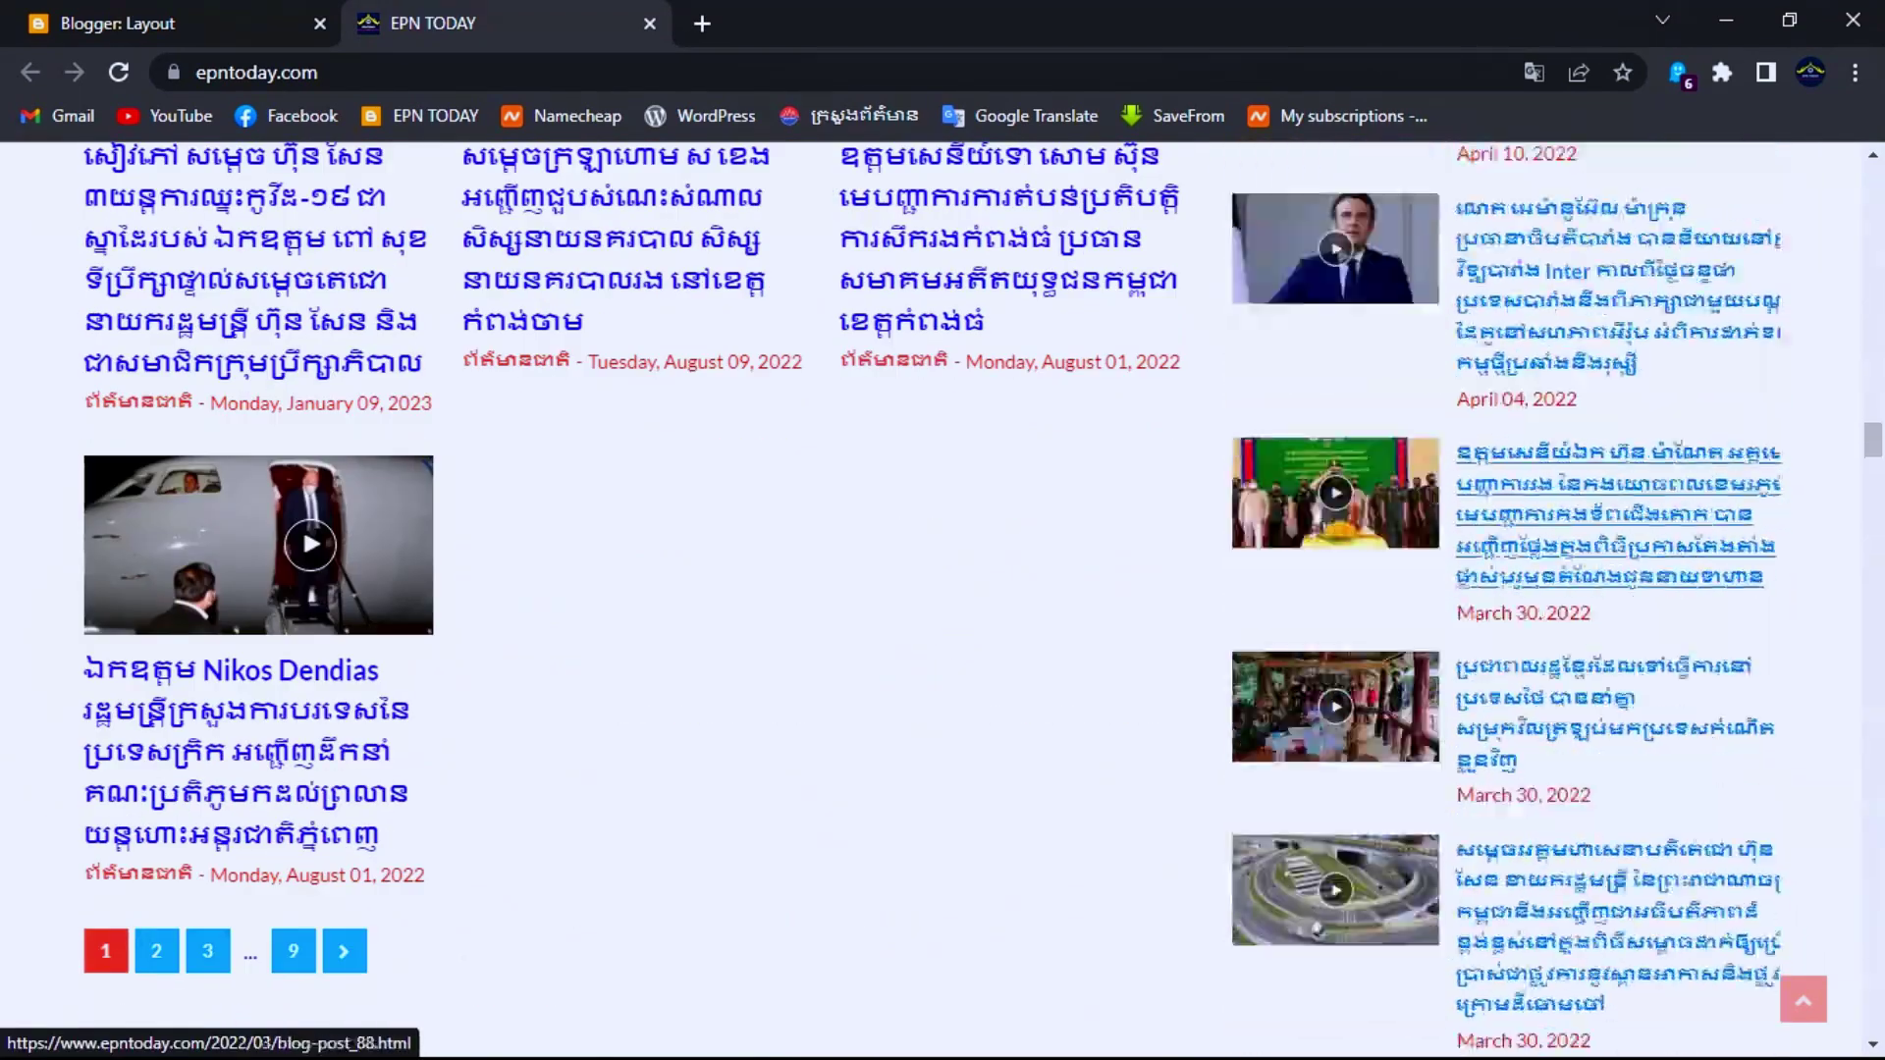
scroll(1488, 507, down, 5)
scroll(1487, 509, down, 3)
scroll(1487, 508, down, 3)
scroll(1487, 508, down, 3)
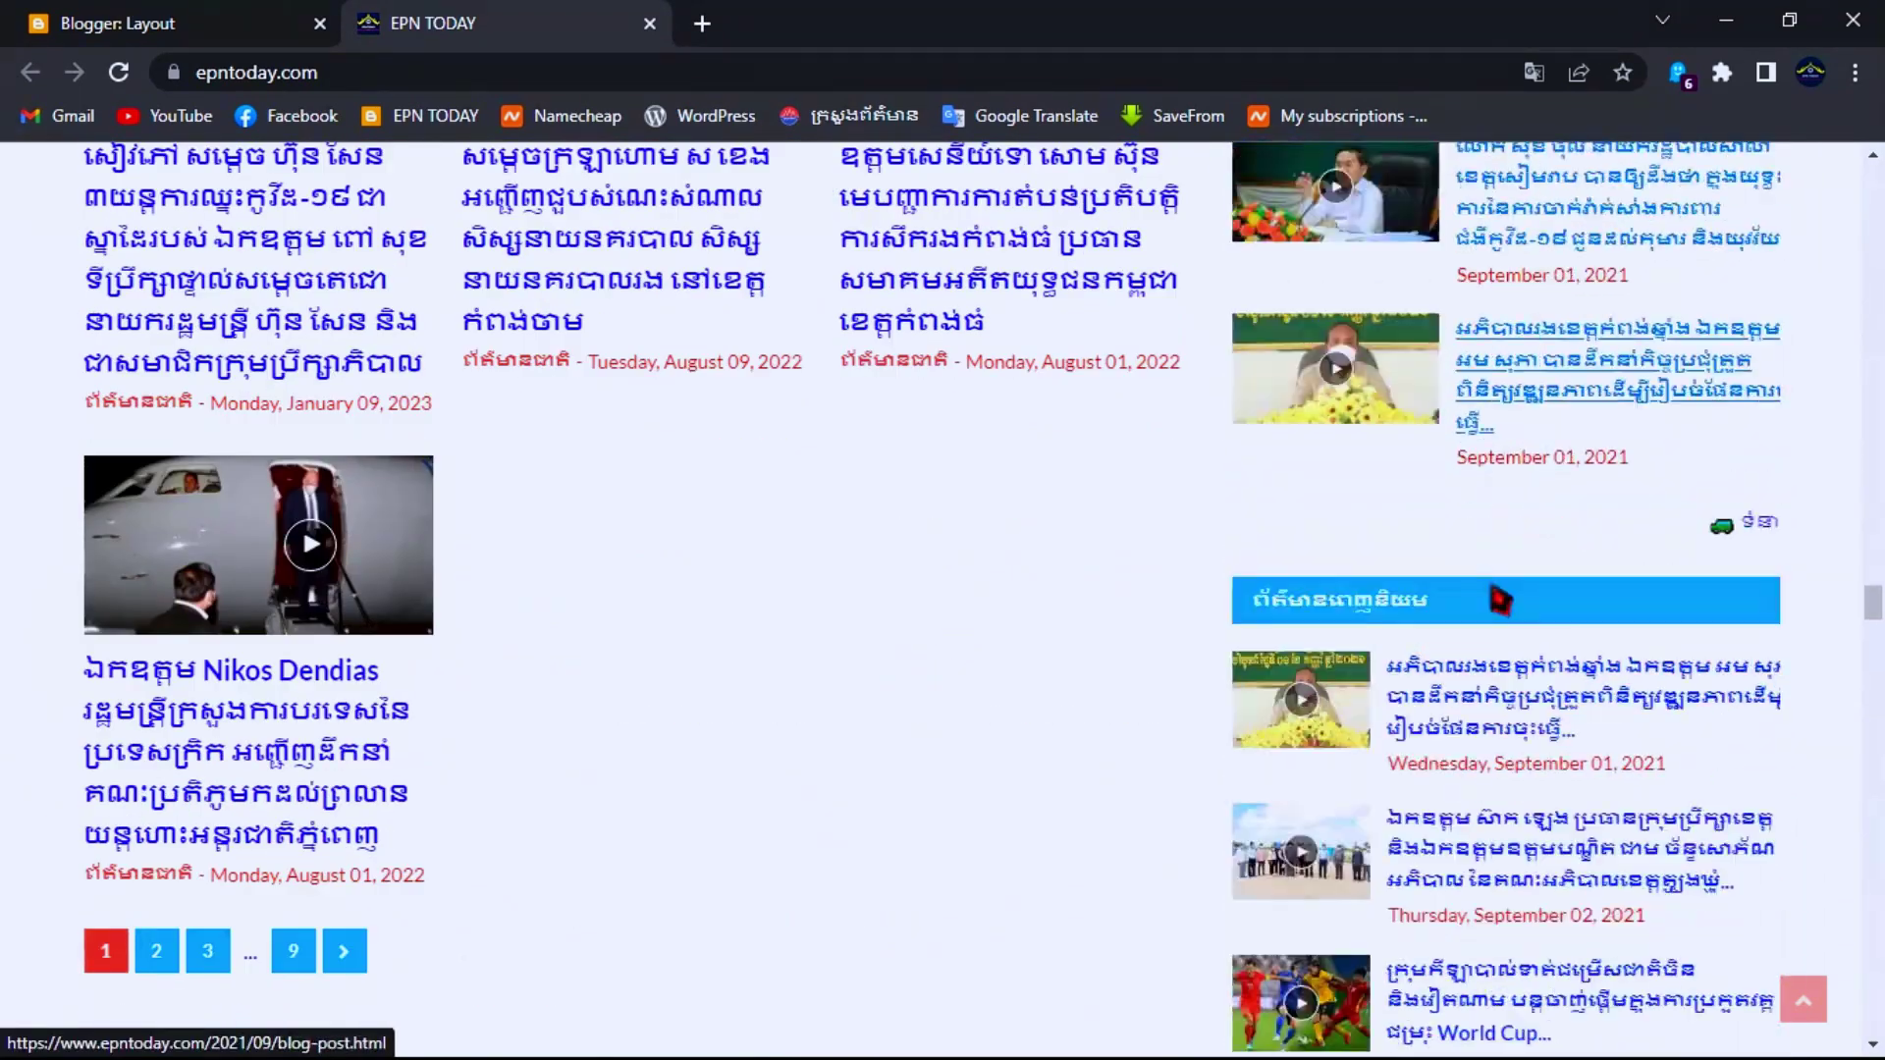
scroll(1576, 442, down, 2)
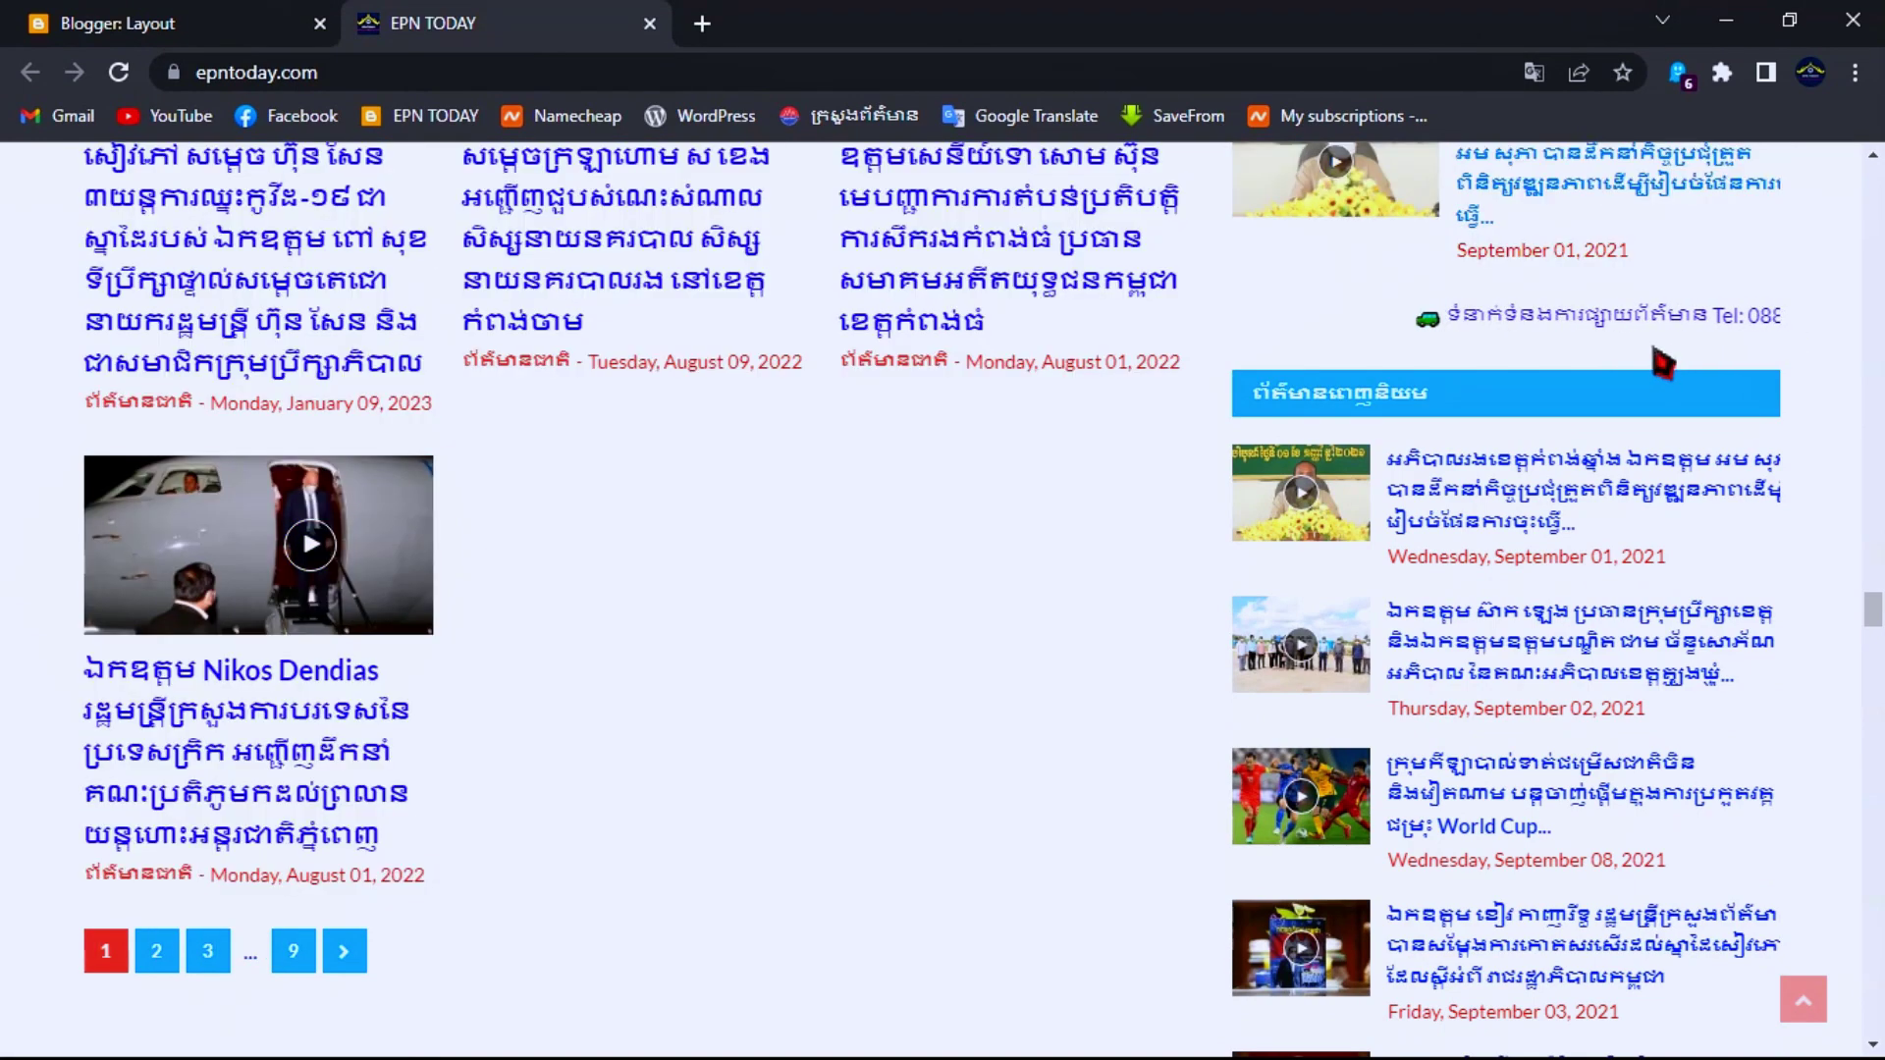
scroll(1664, 476, down, 5)
scroll(1634, 492, down, 5)
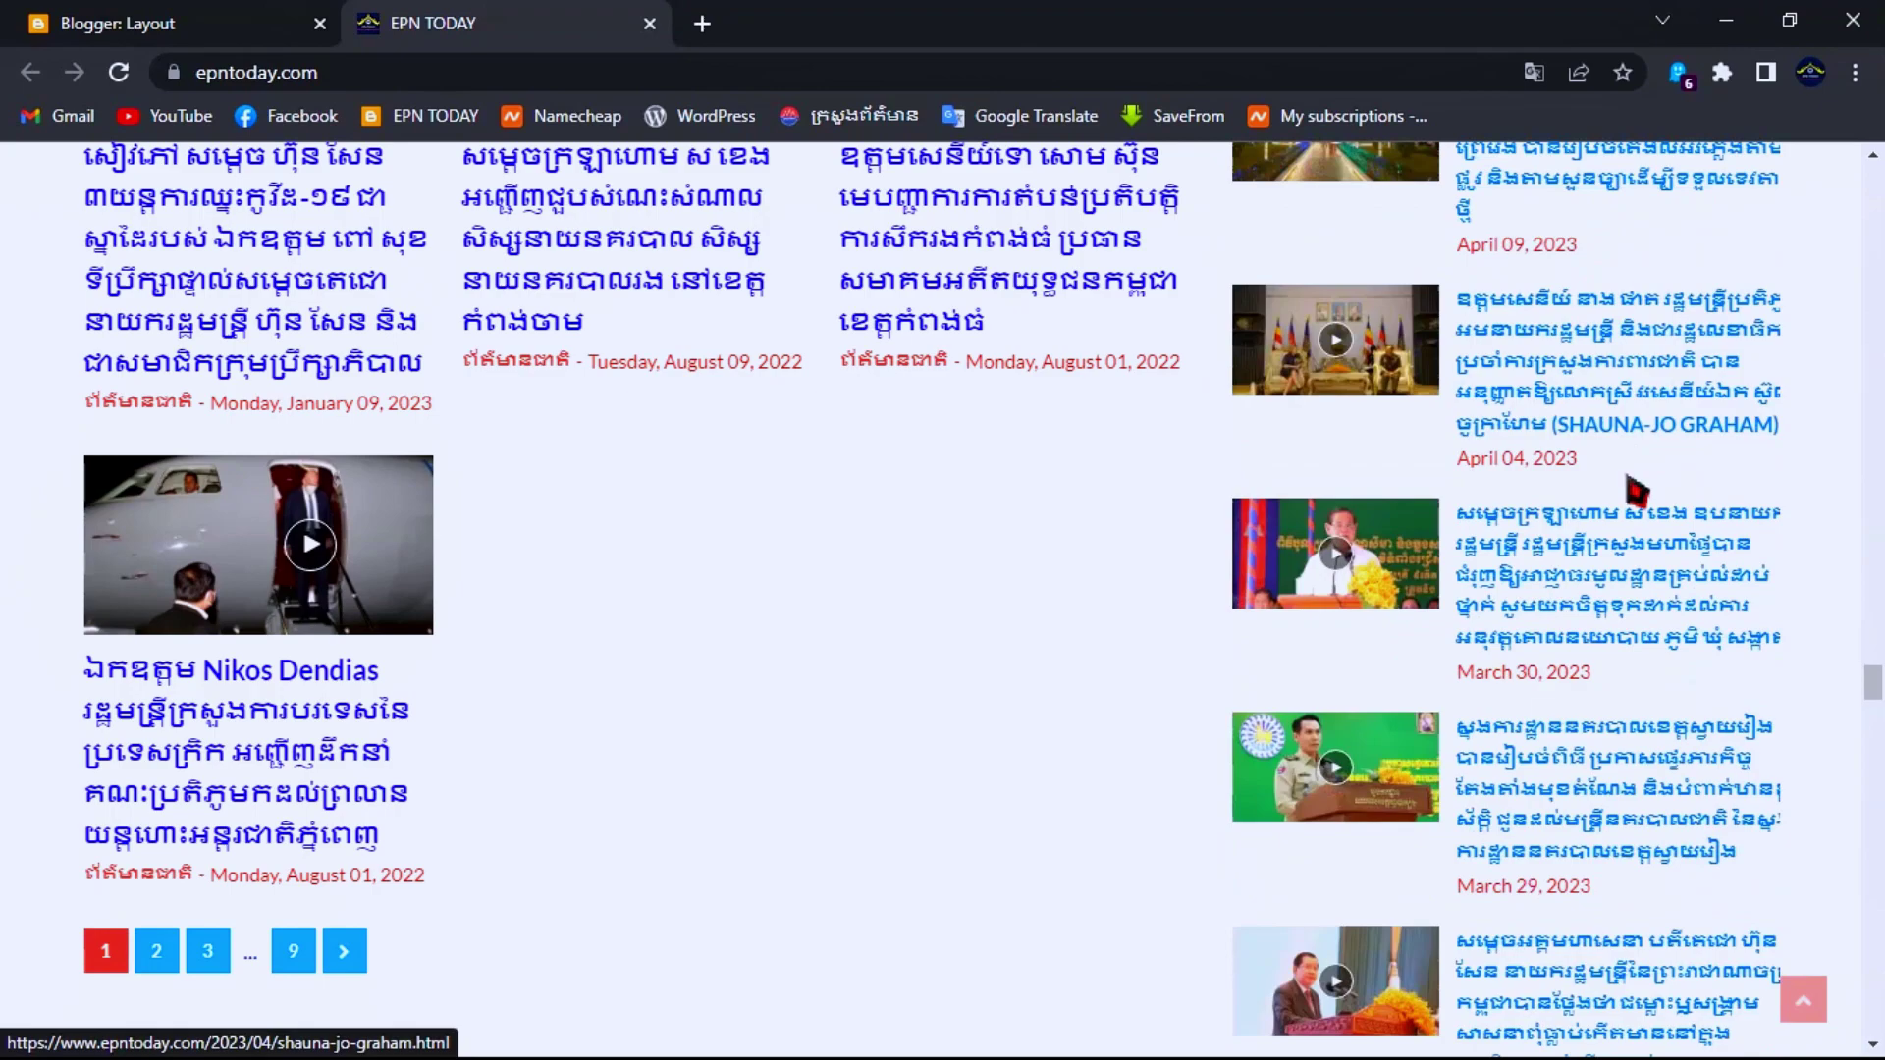
scroll(1817, 699, down, 3)
scroll(1877, 737, down, 5)
scroll(1082, 1005, down, 5)
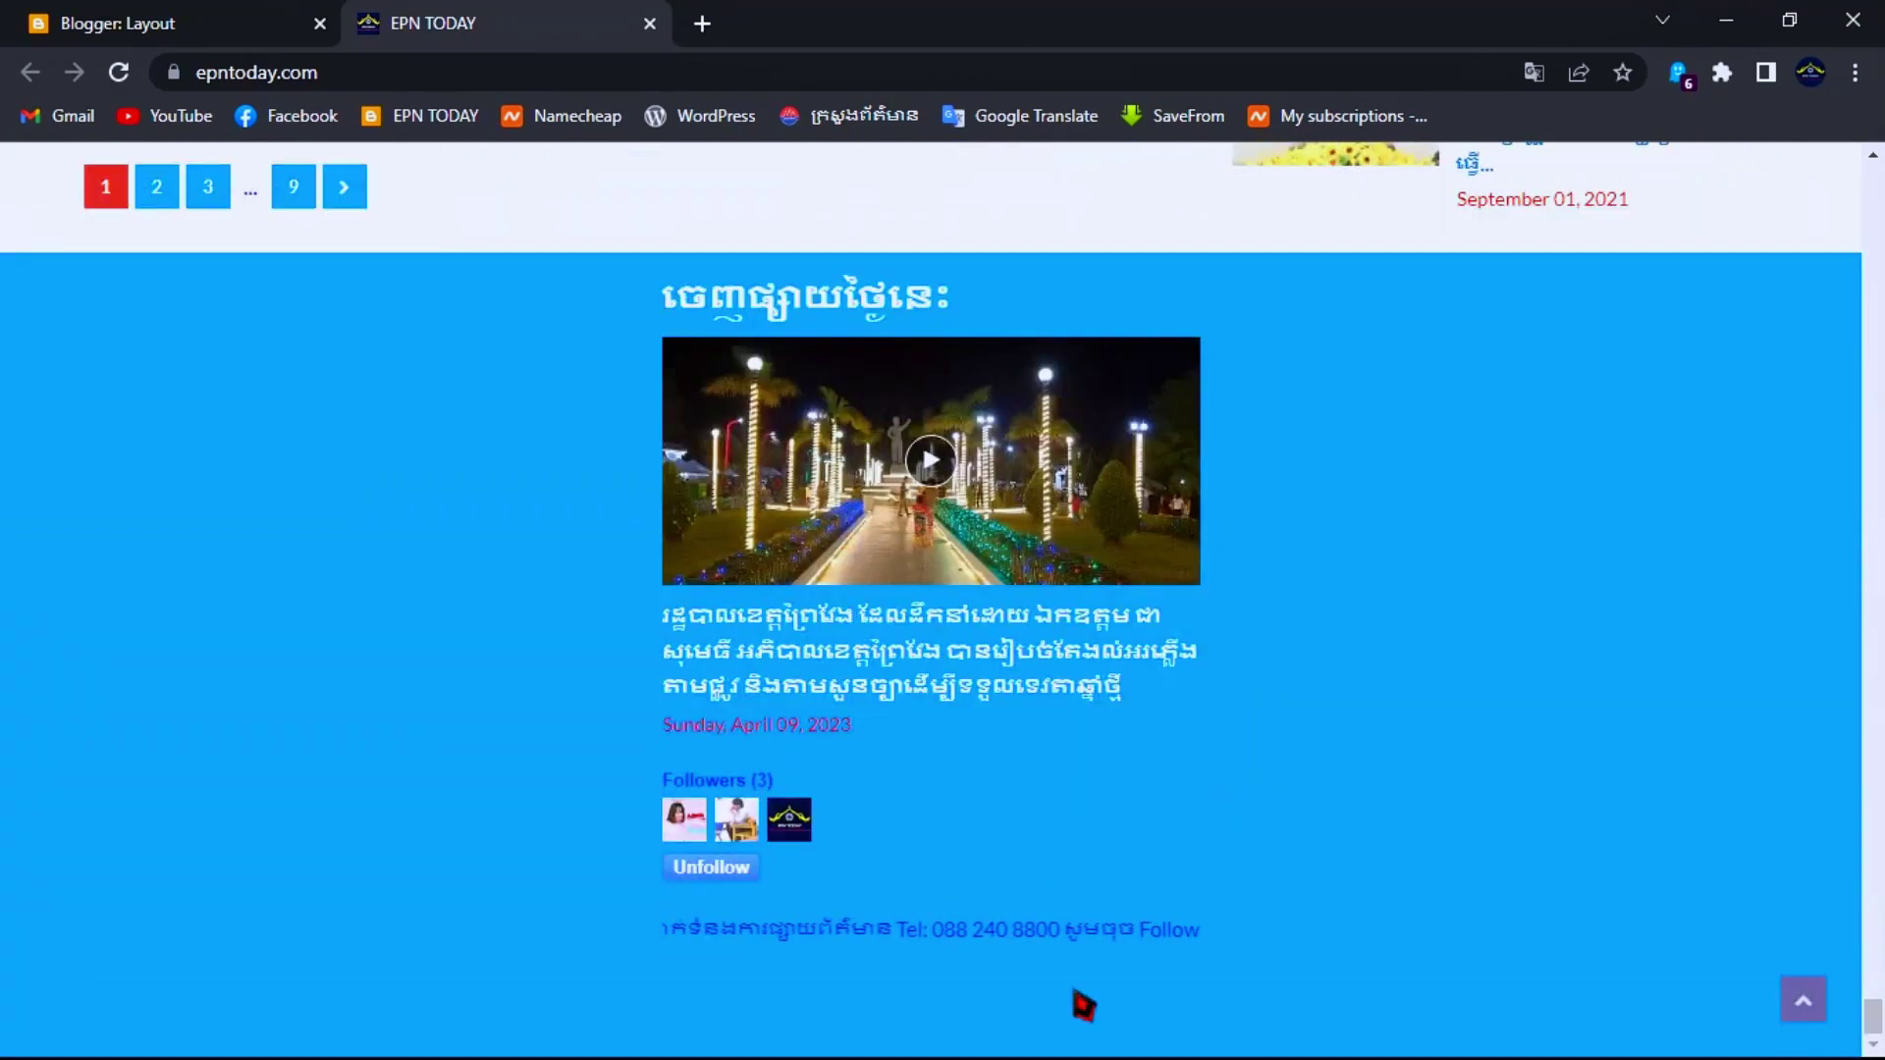
scroll(1227, 953, up, 2)
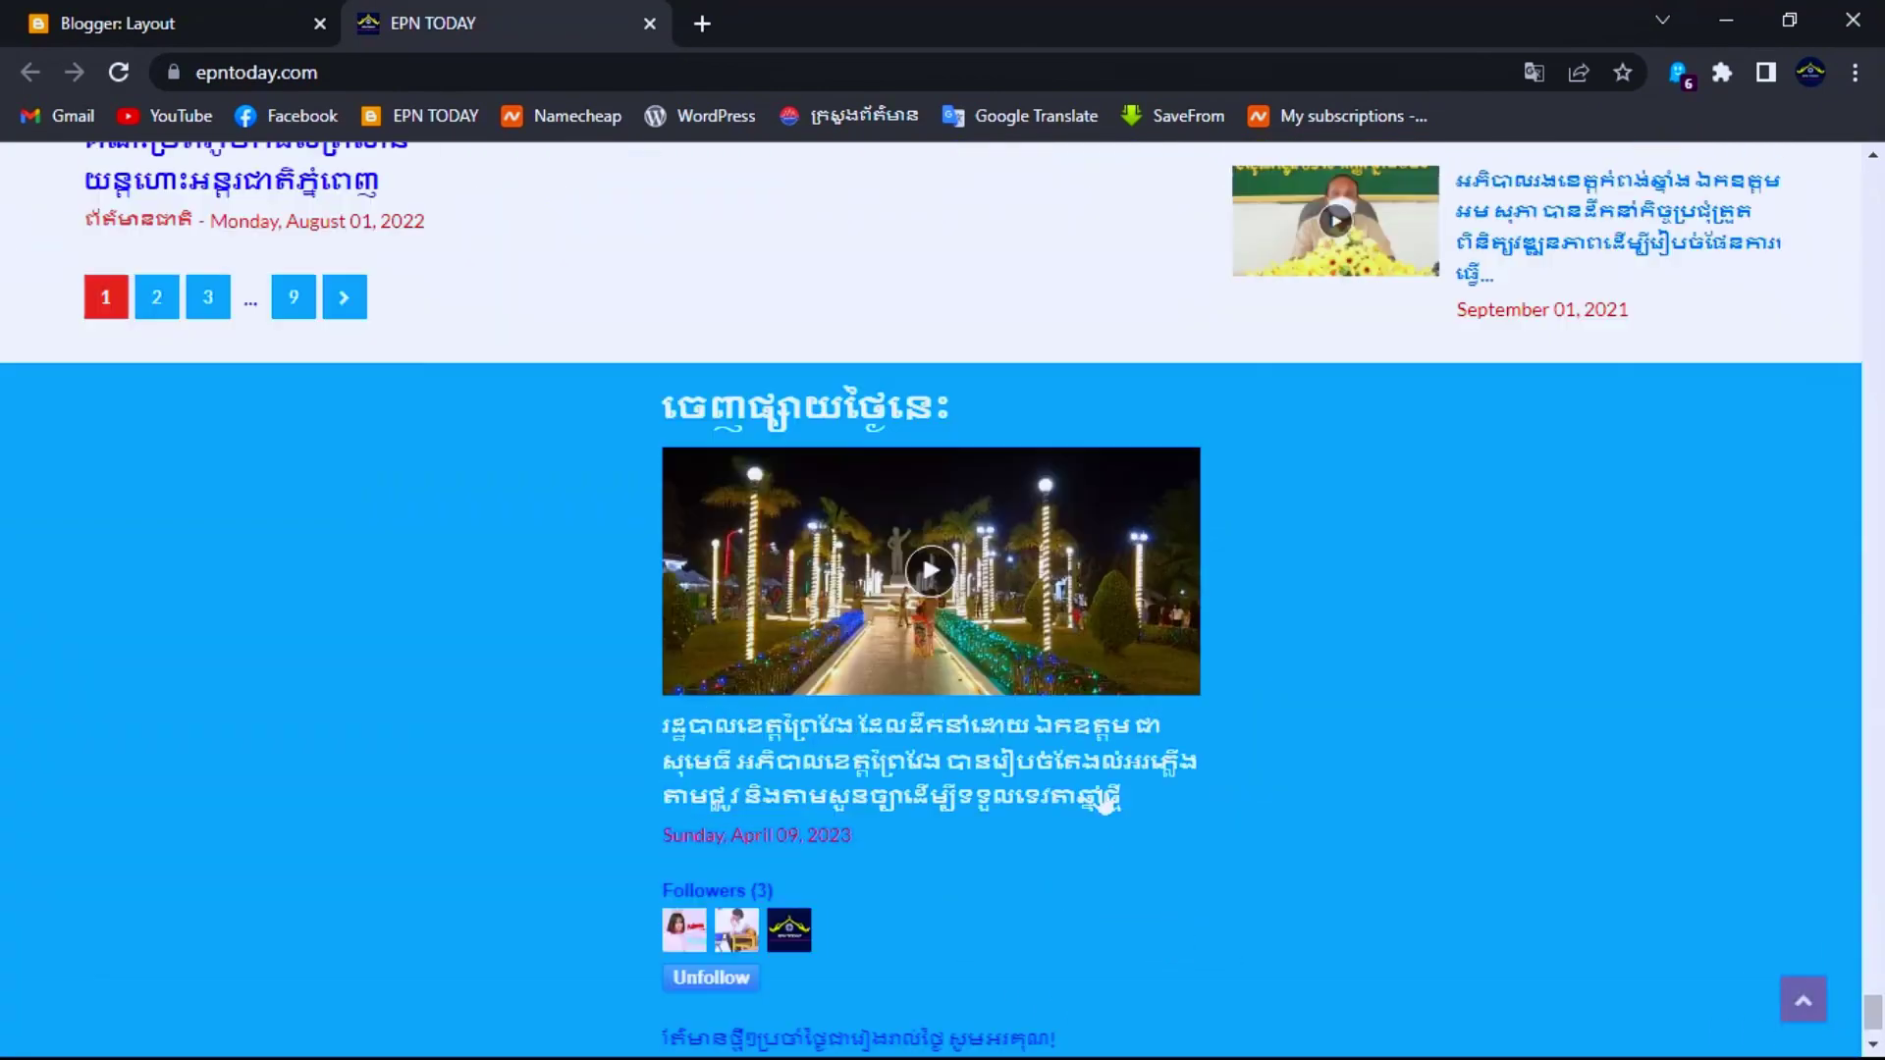
scroll(1227, 952, up, 5)
scroll(1226, 951, up, 3)
scroll(1226, 952, up, 3)
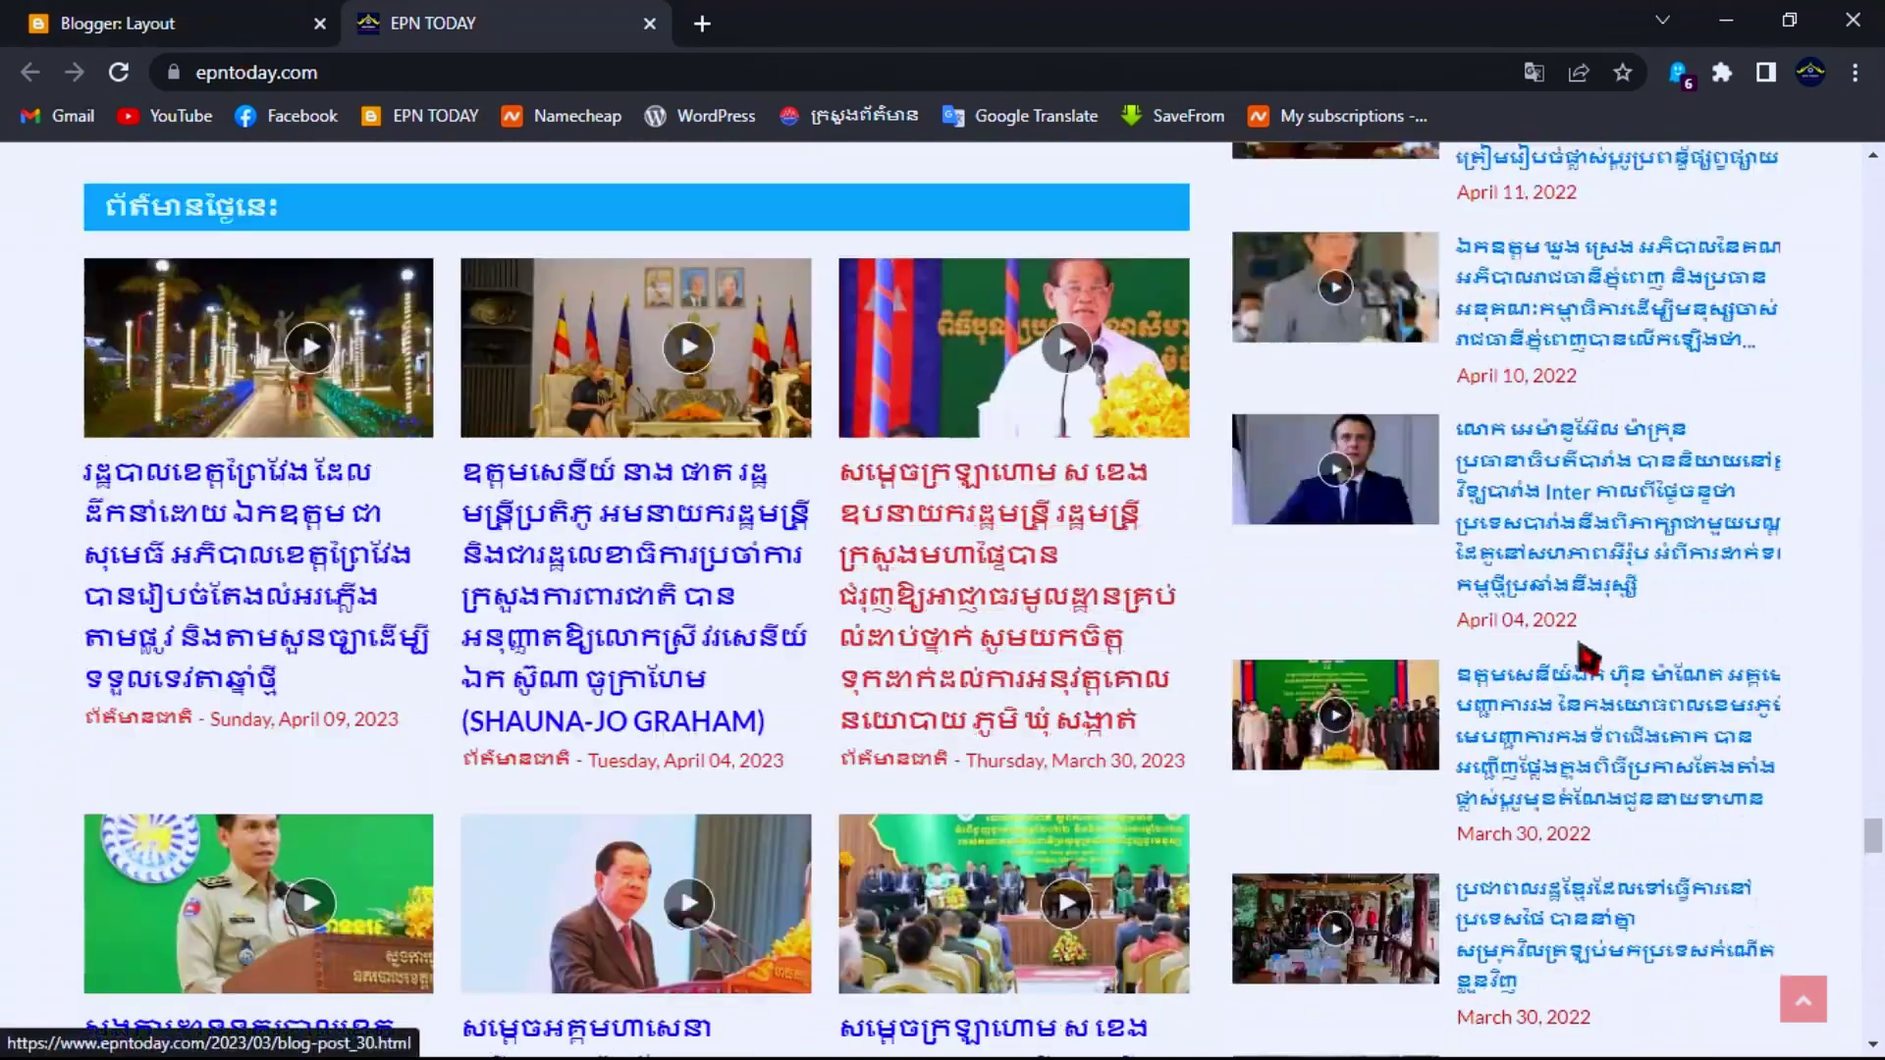
drag(1871, 831, 1861, 188)
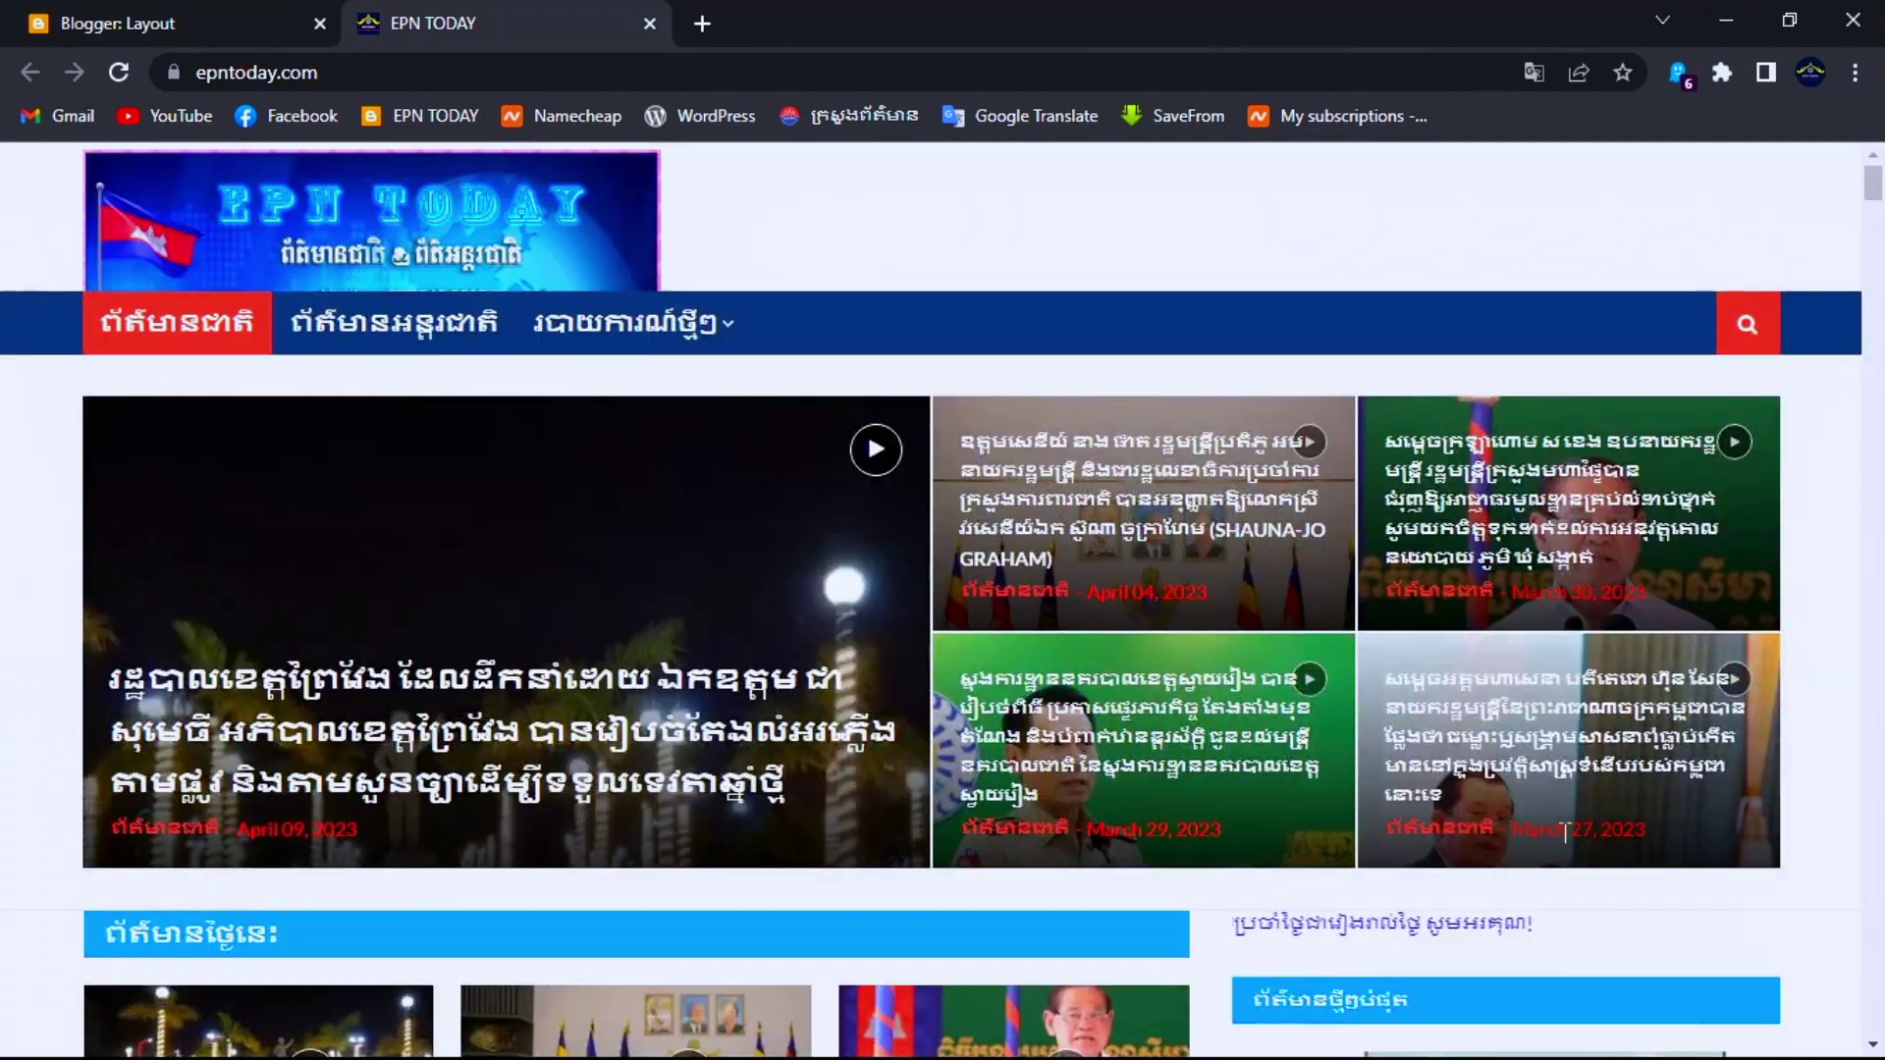
scroll(1863, 188, down, 2)
Step: Start and dismiss a Sidebar Right HTML/JavaScript gadget, then bring up index.html in VS Code
key(ctrl+shift+Tab)
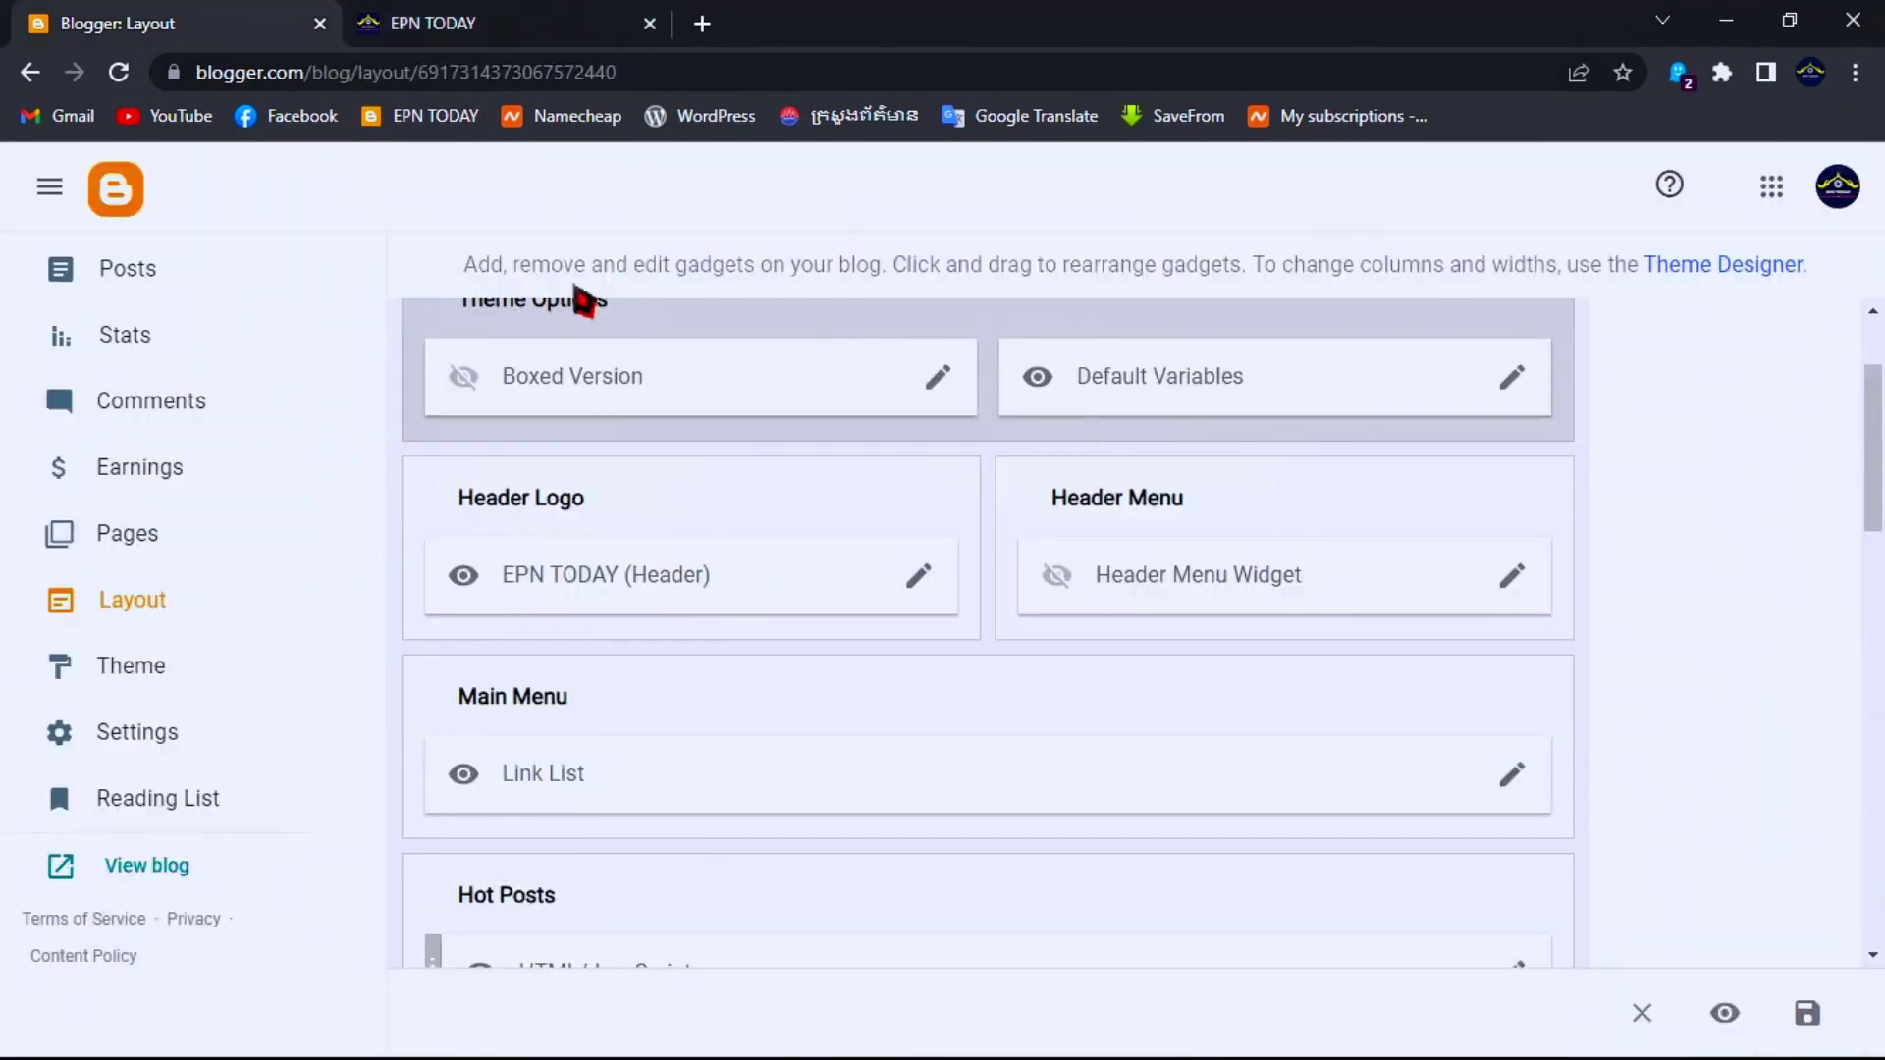
scroll(1499, 737, up, 1)
scroll(1500, 736, down, 5)
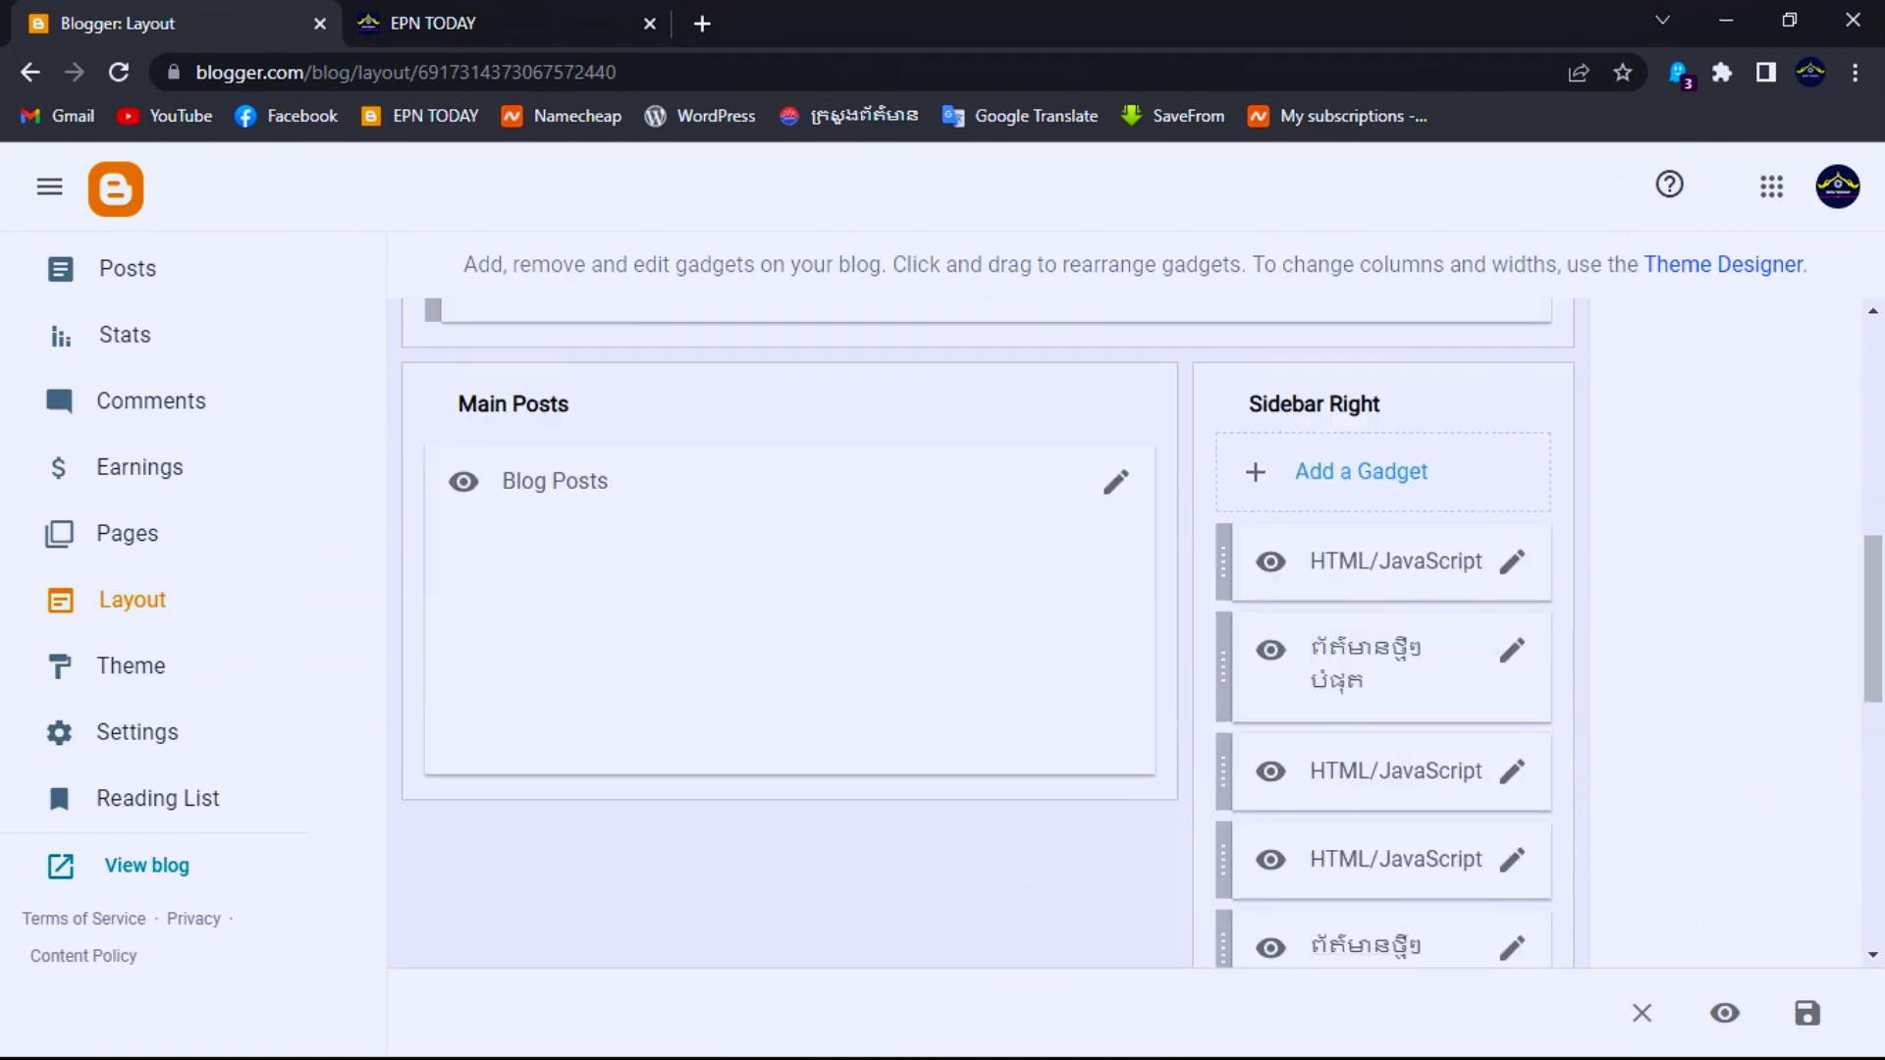
click(1348, 471)
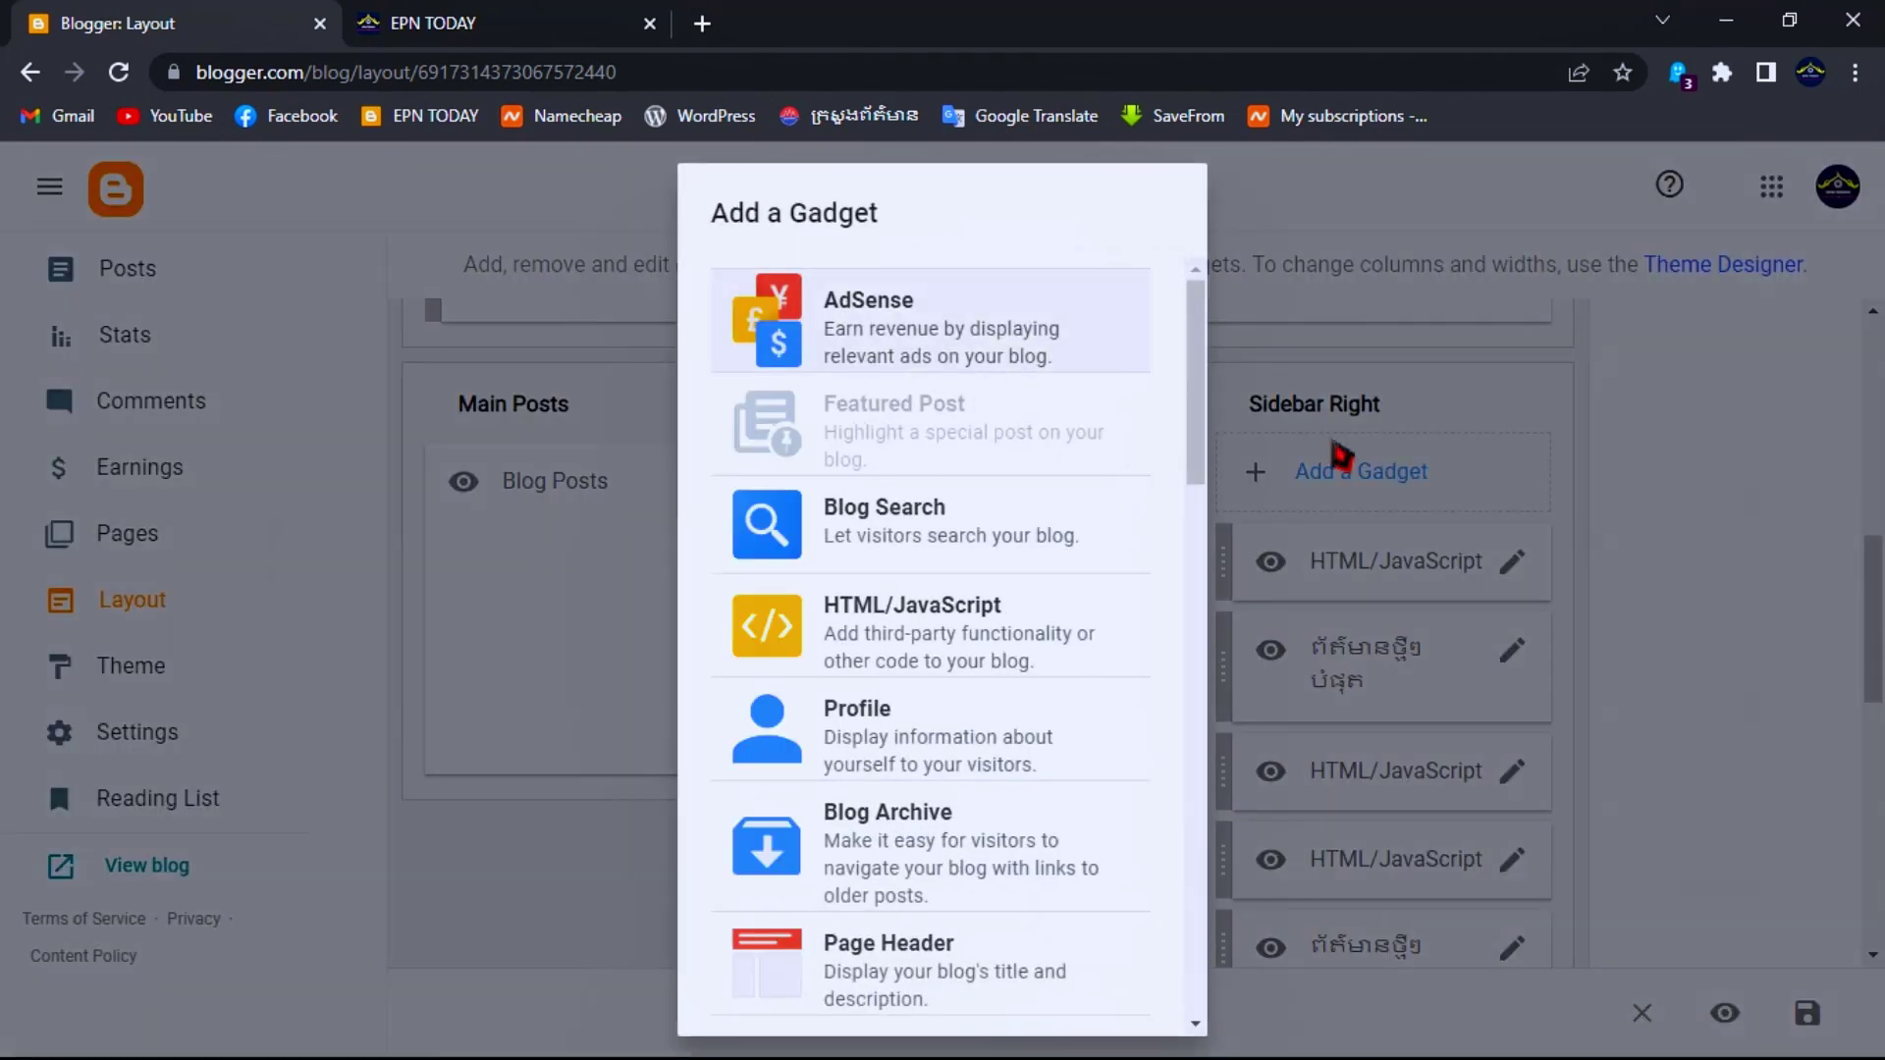
click(911, 633)
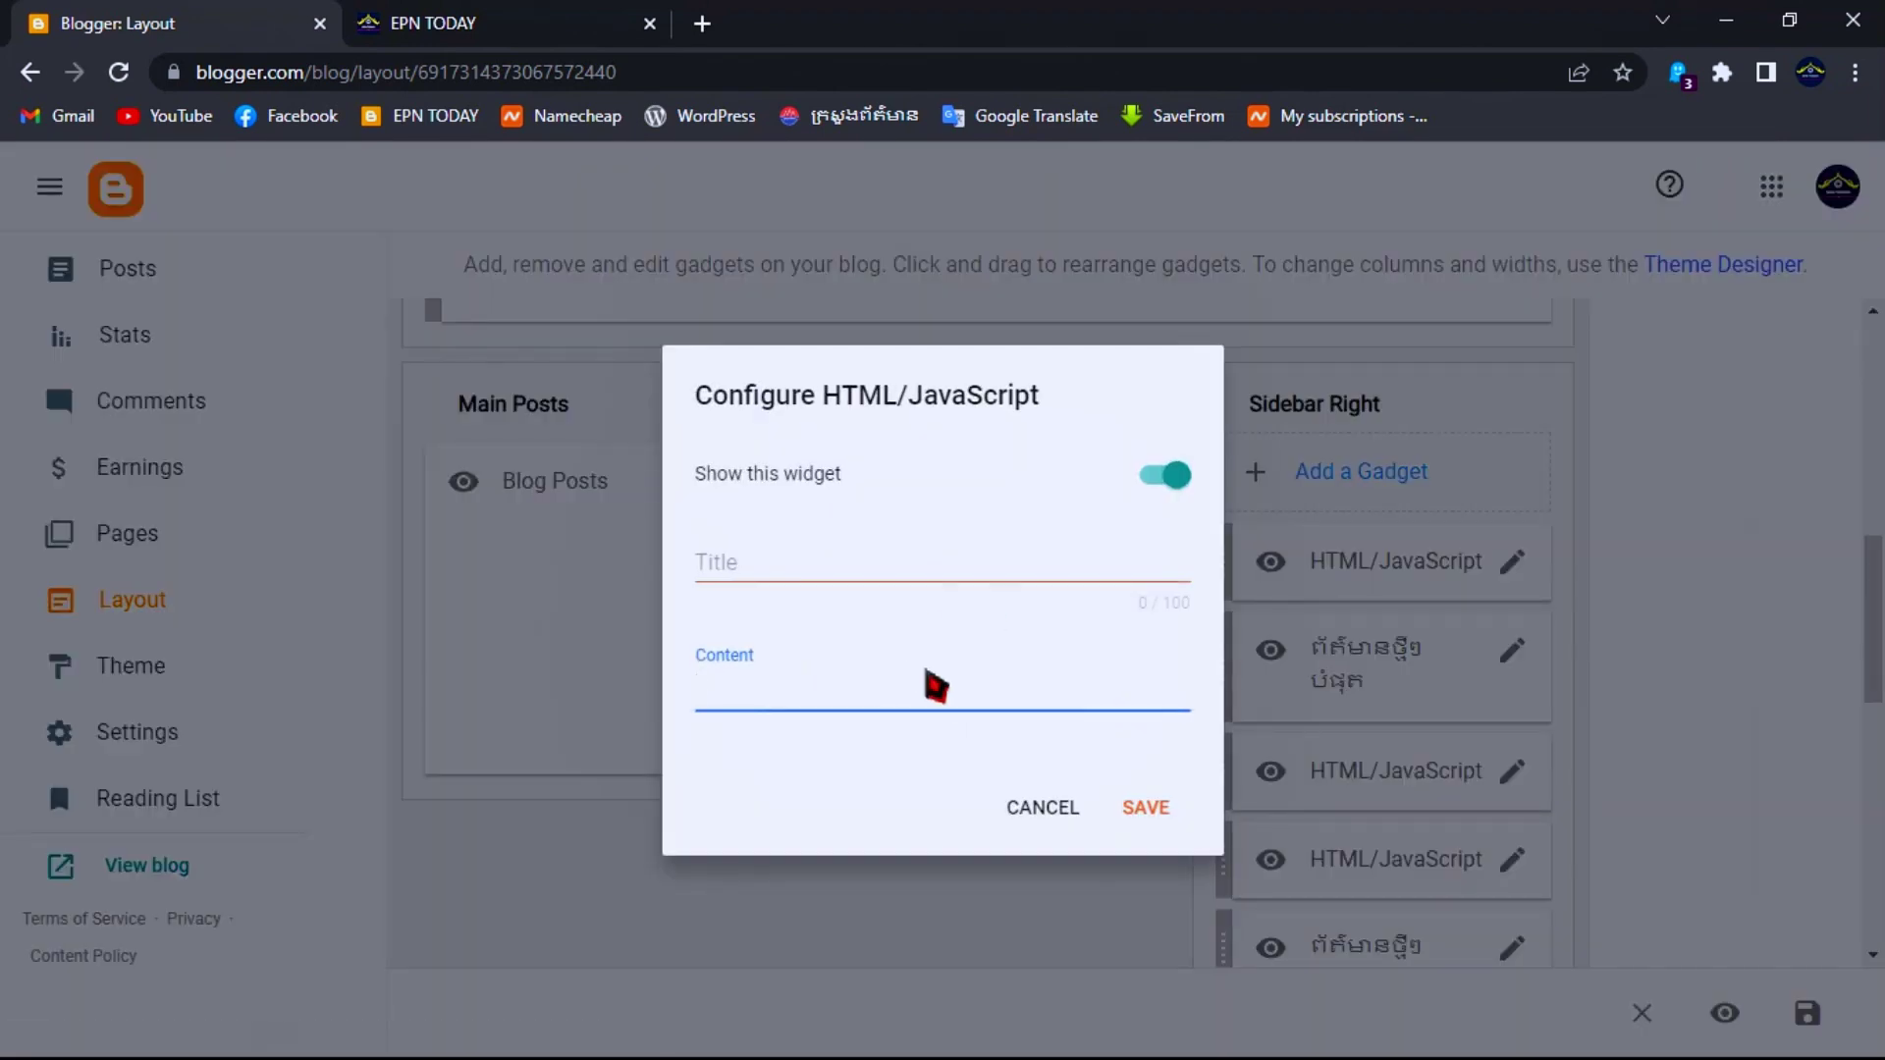
key(Escape)
double_click(1242, 24)
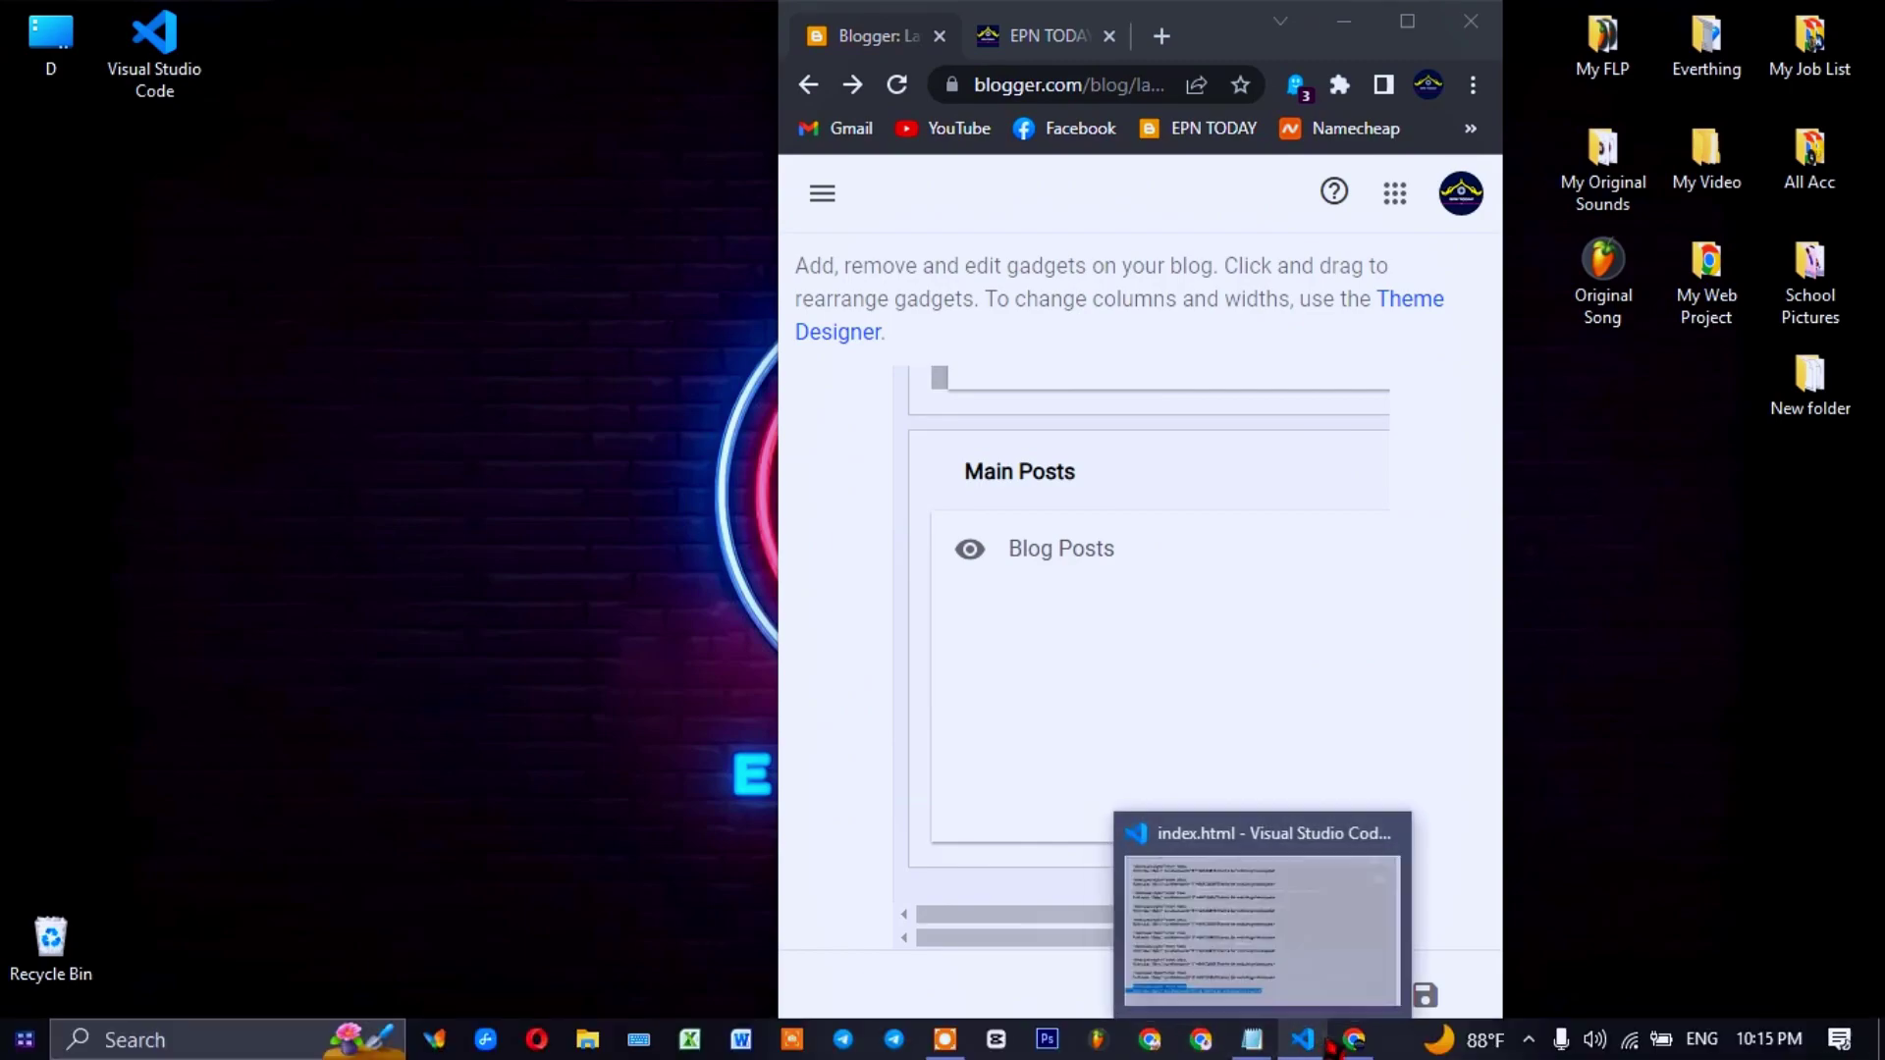
click(1321, 958)
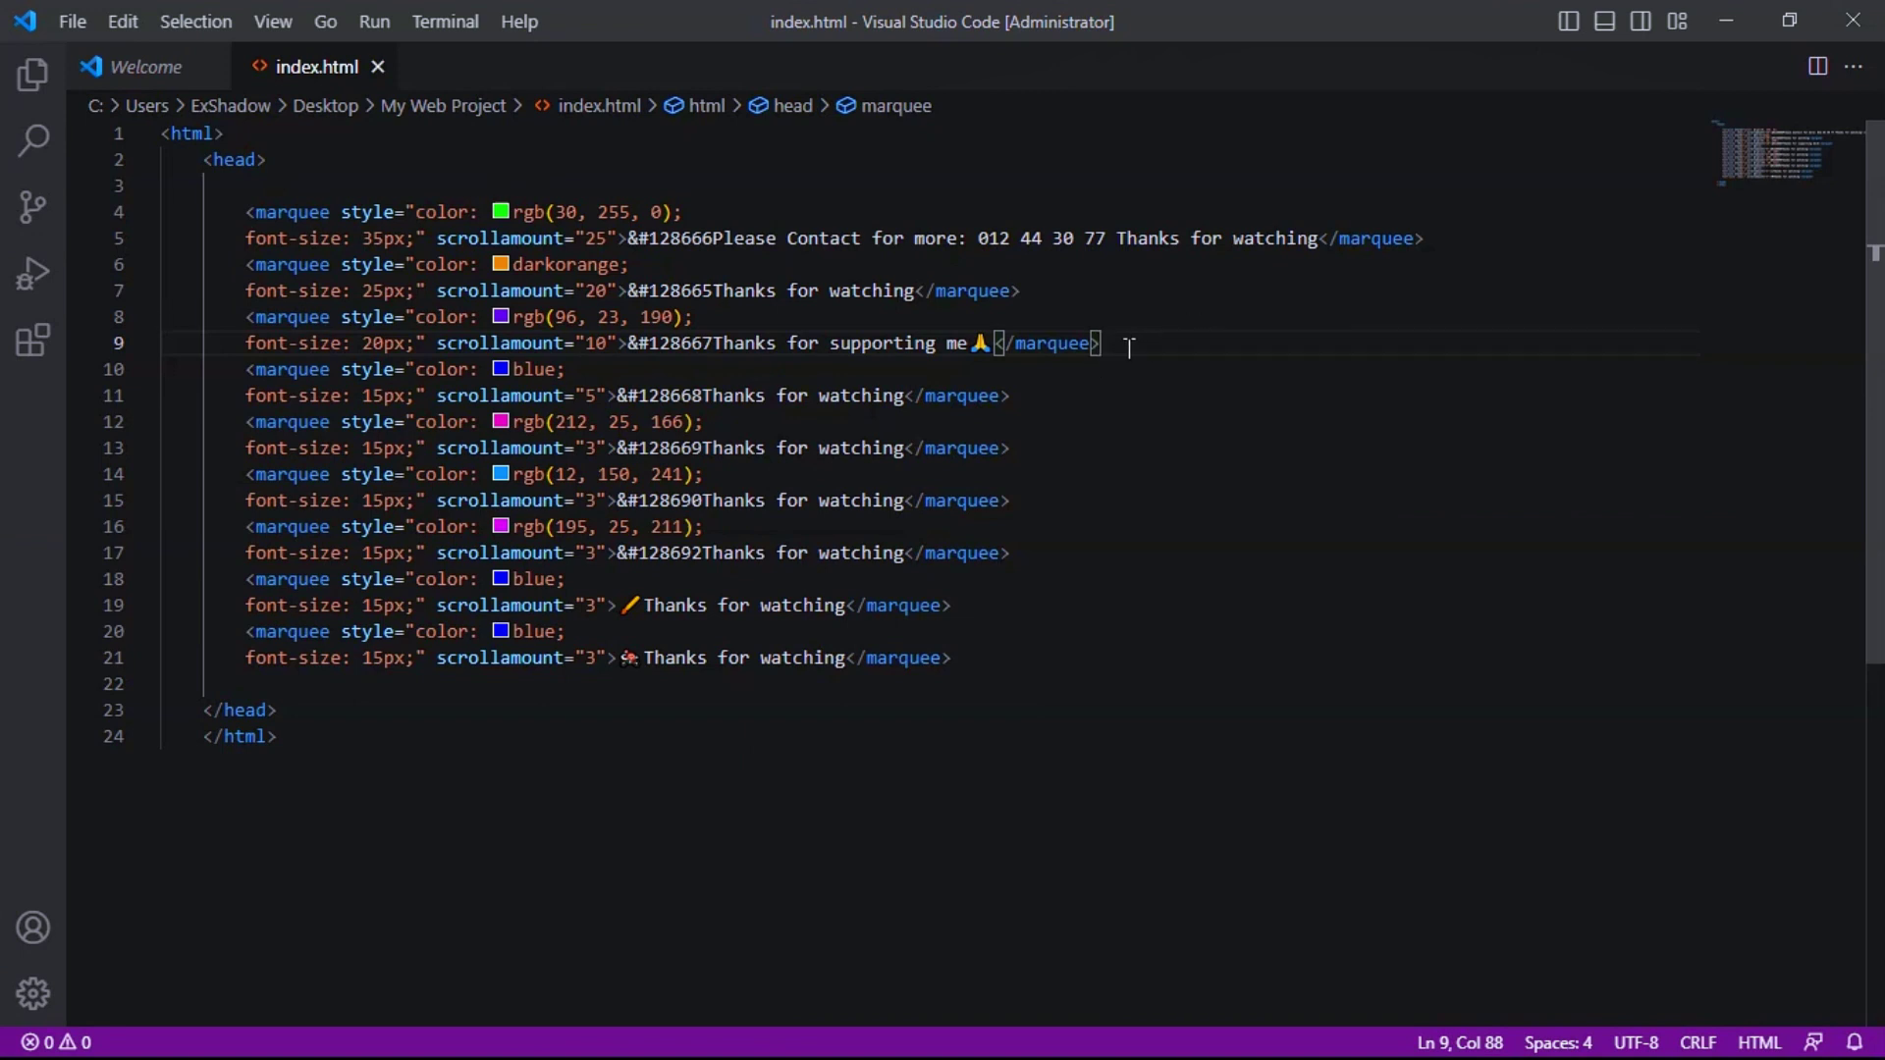
Step: Copy the purple marquee code on lines 8–9 and return to the Blogger window
drag(1128, 347, 686, 337)
drag(267, 340, 242, 317)
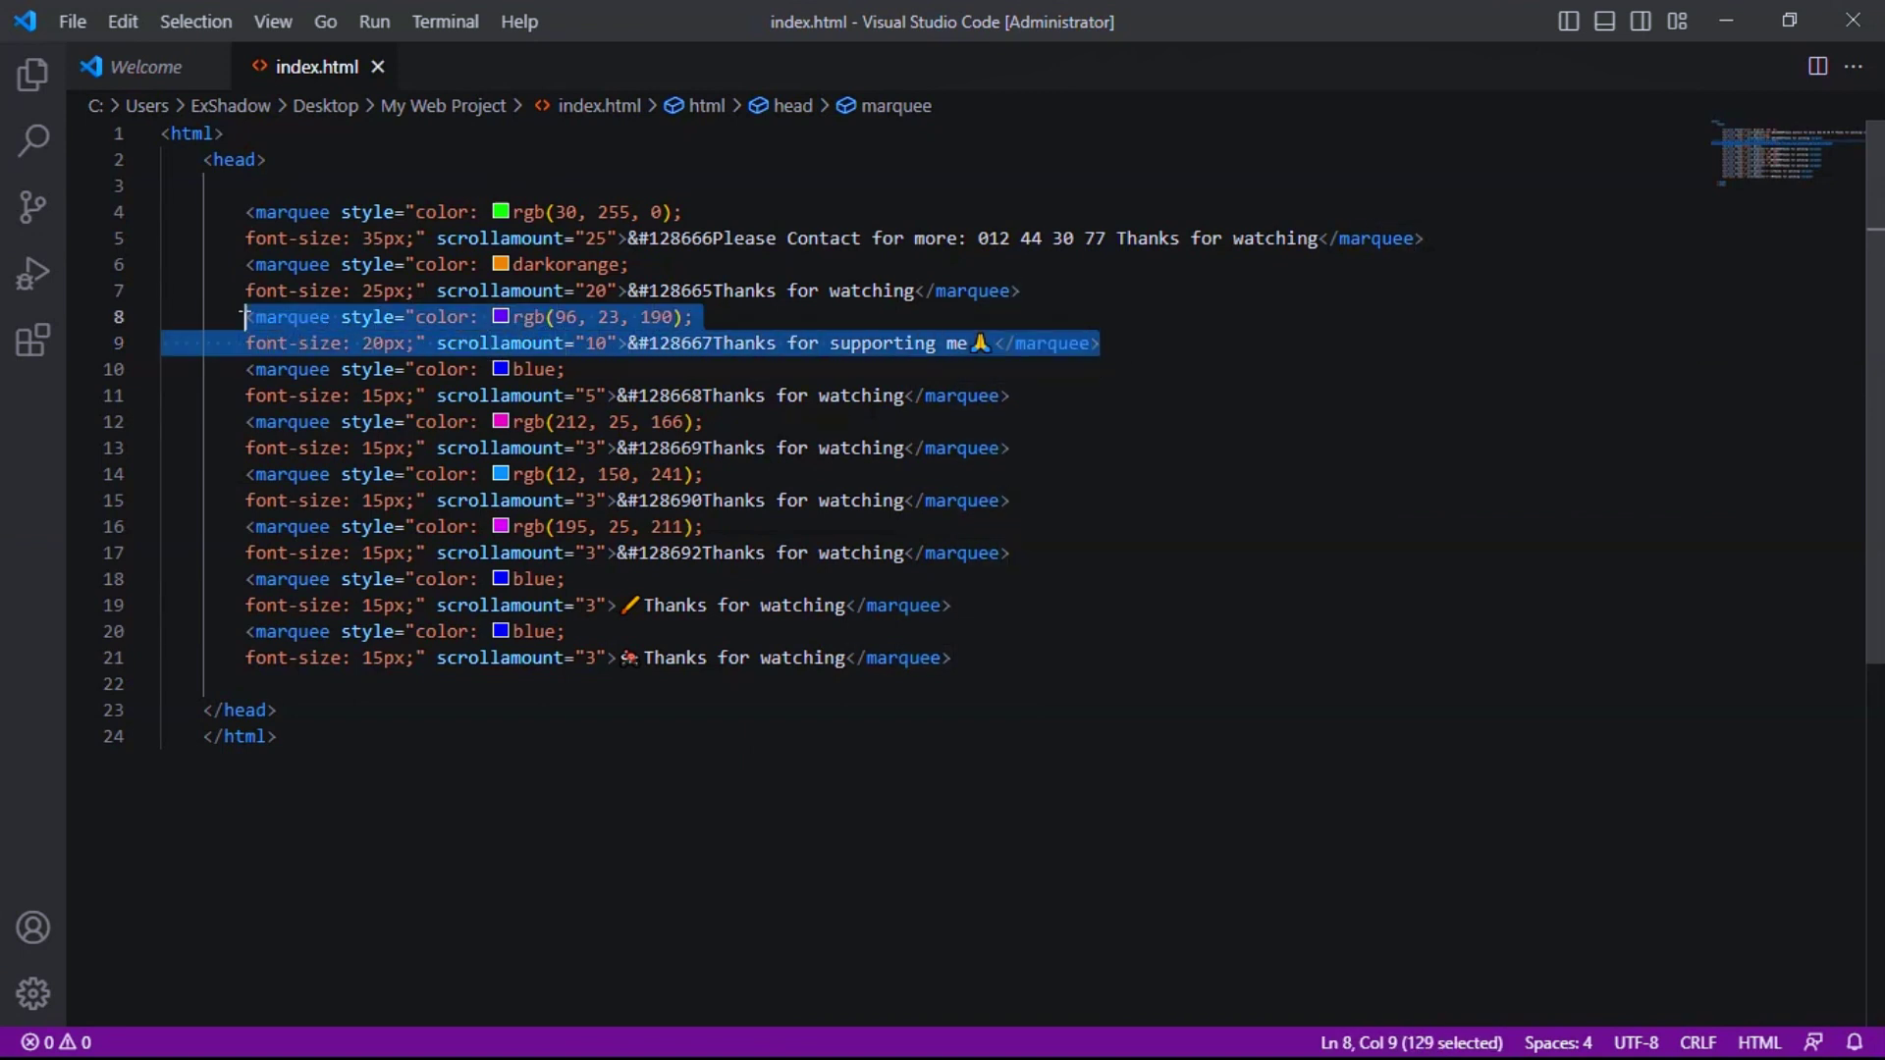
right_click(381, 327)
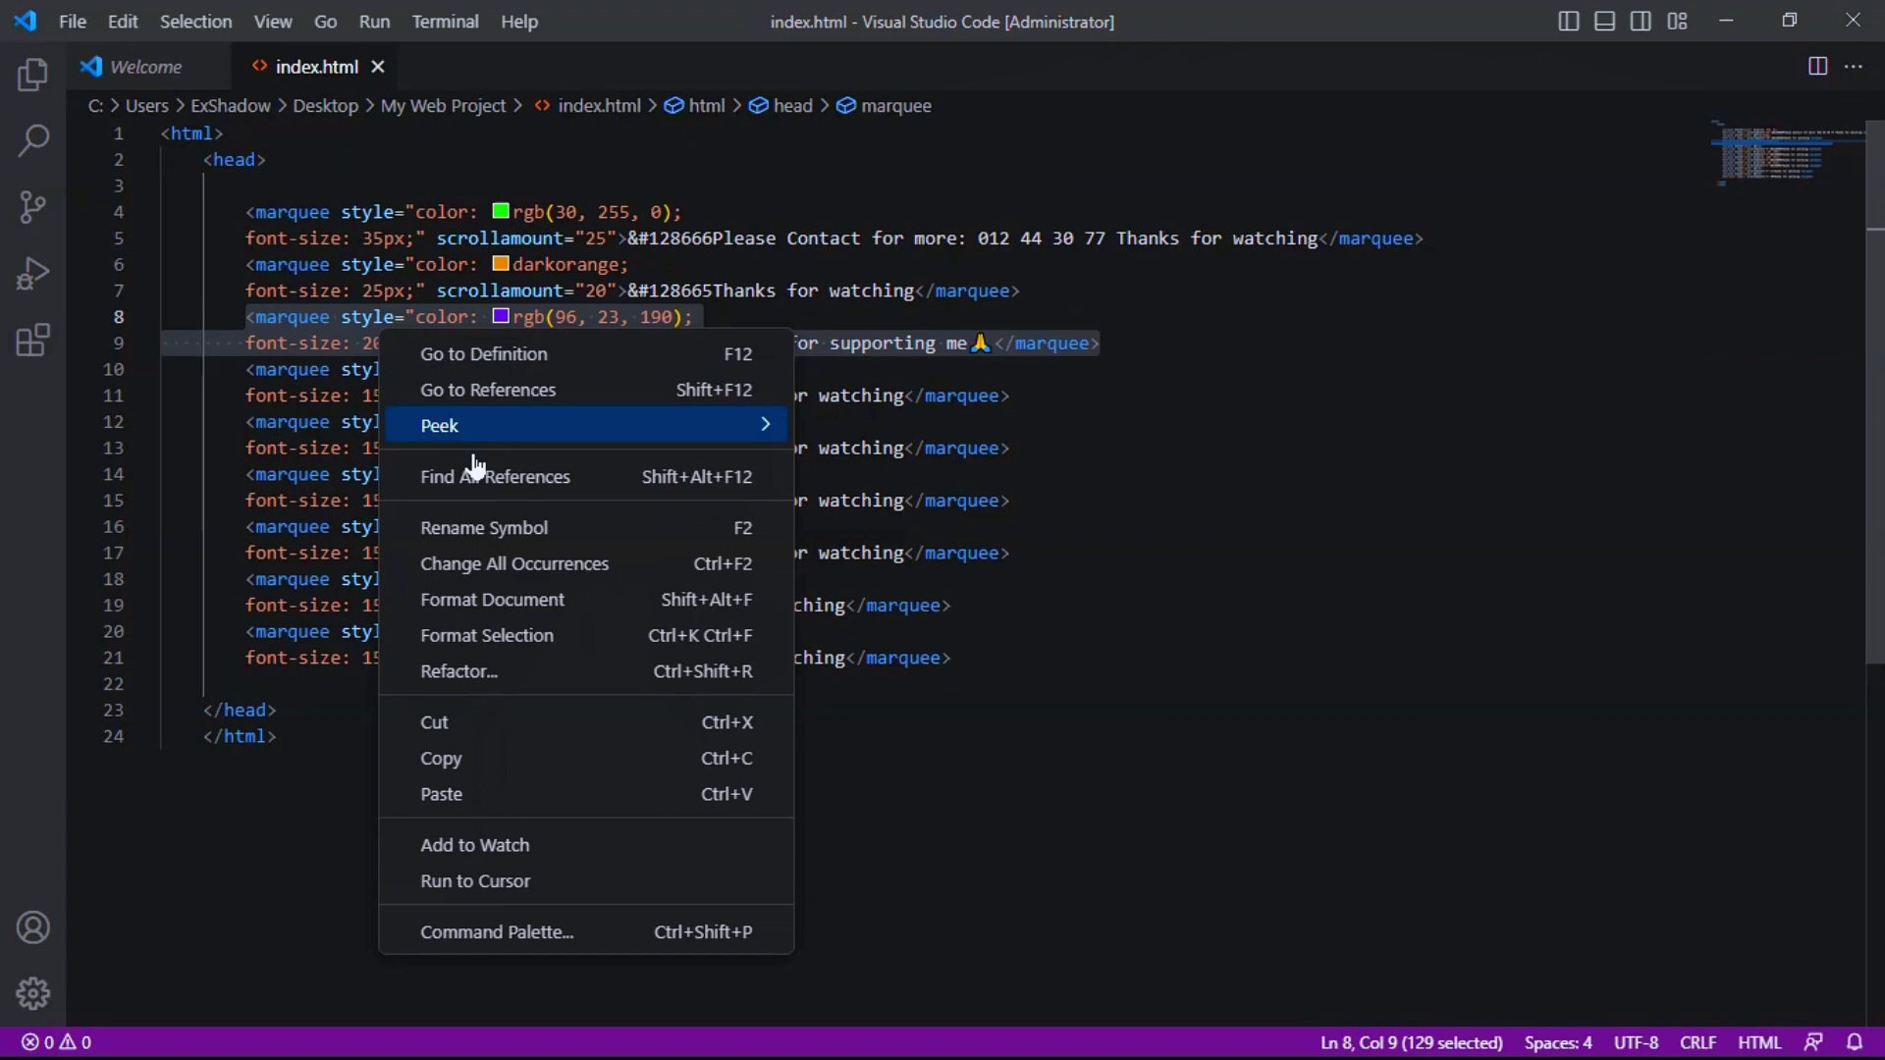
click(480, 754)
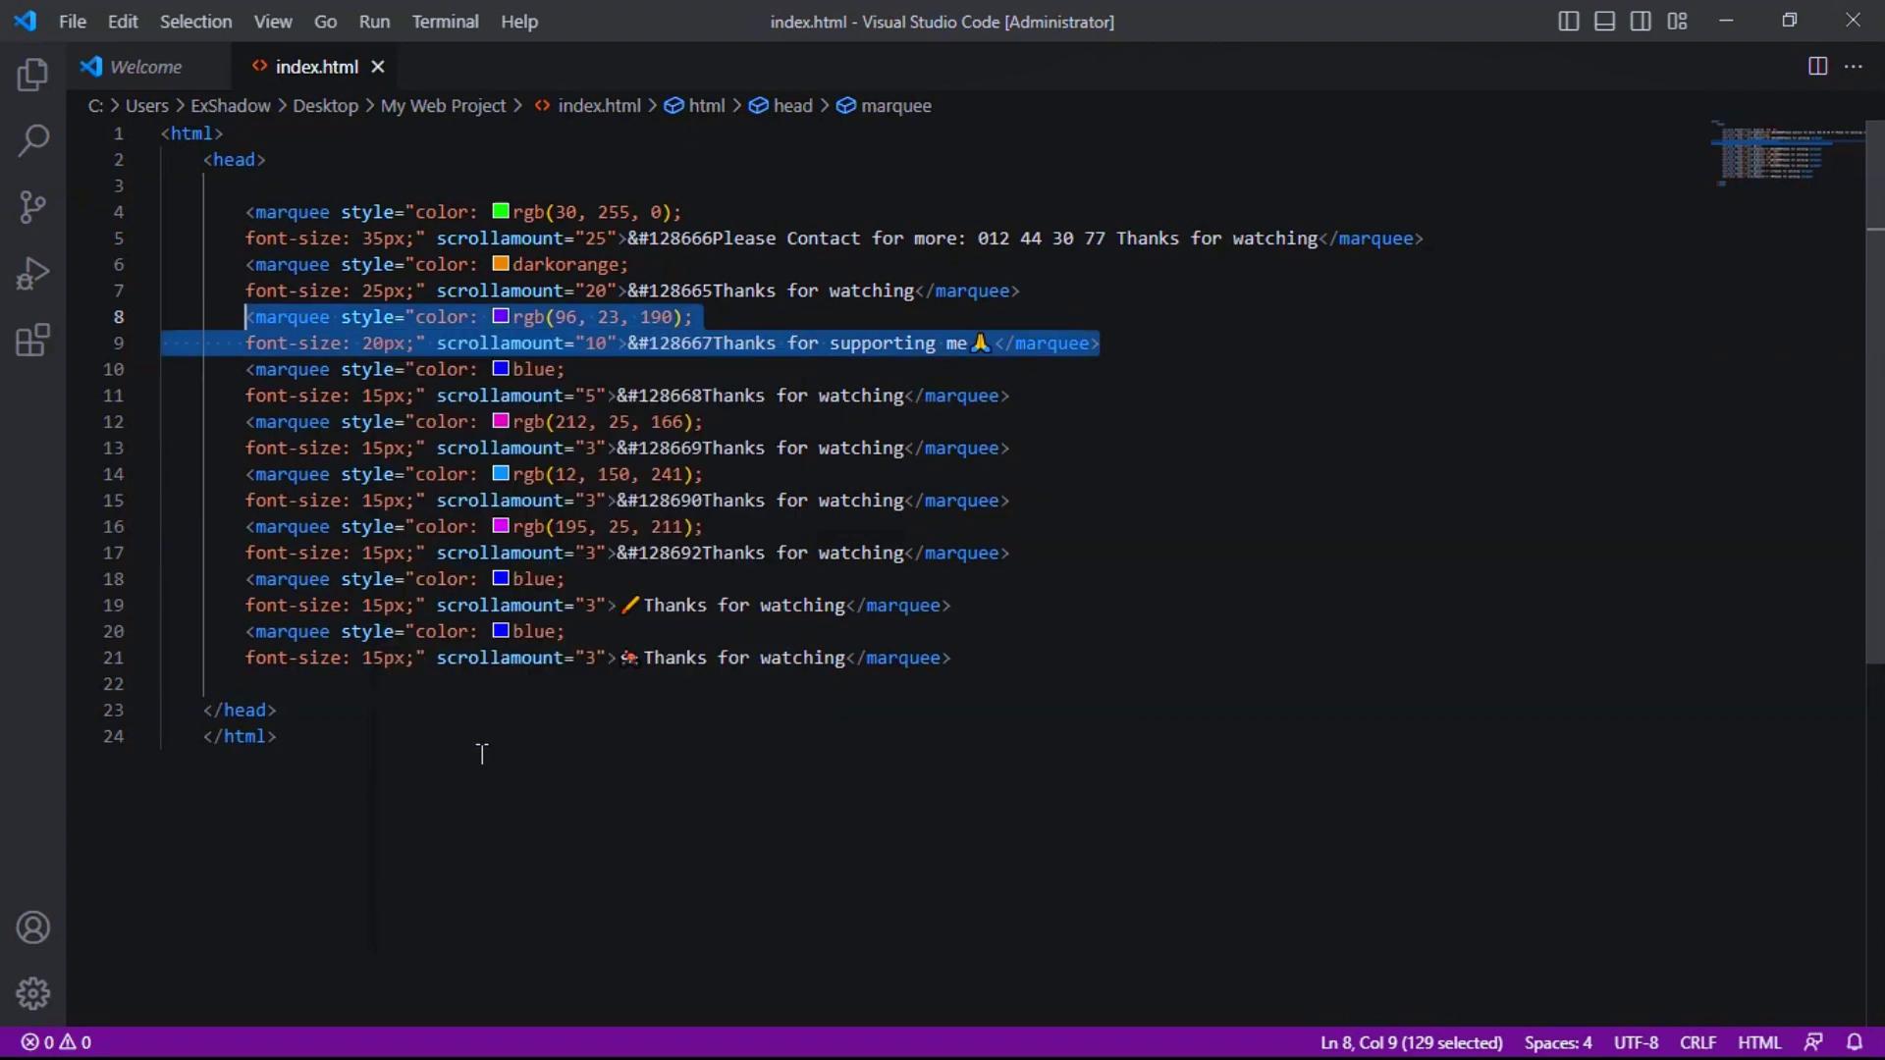
click(1728, 24)
click(1385, 24)
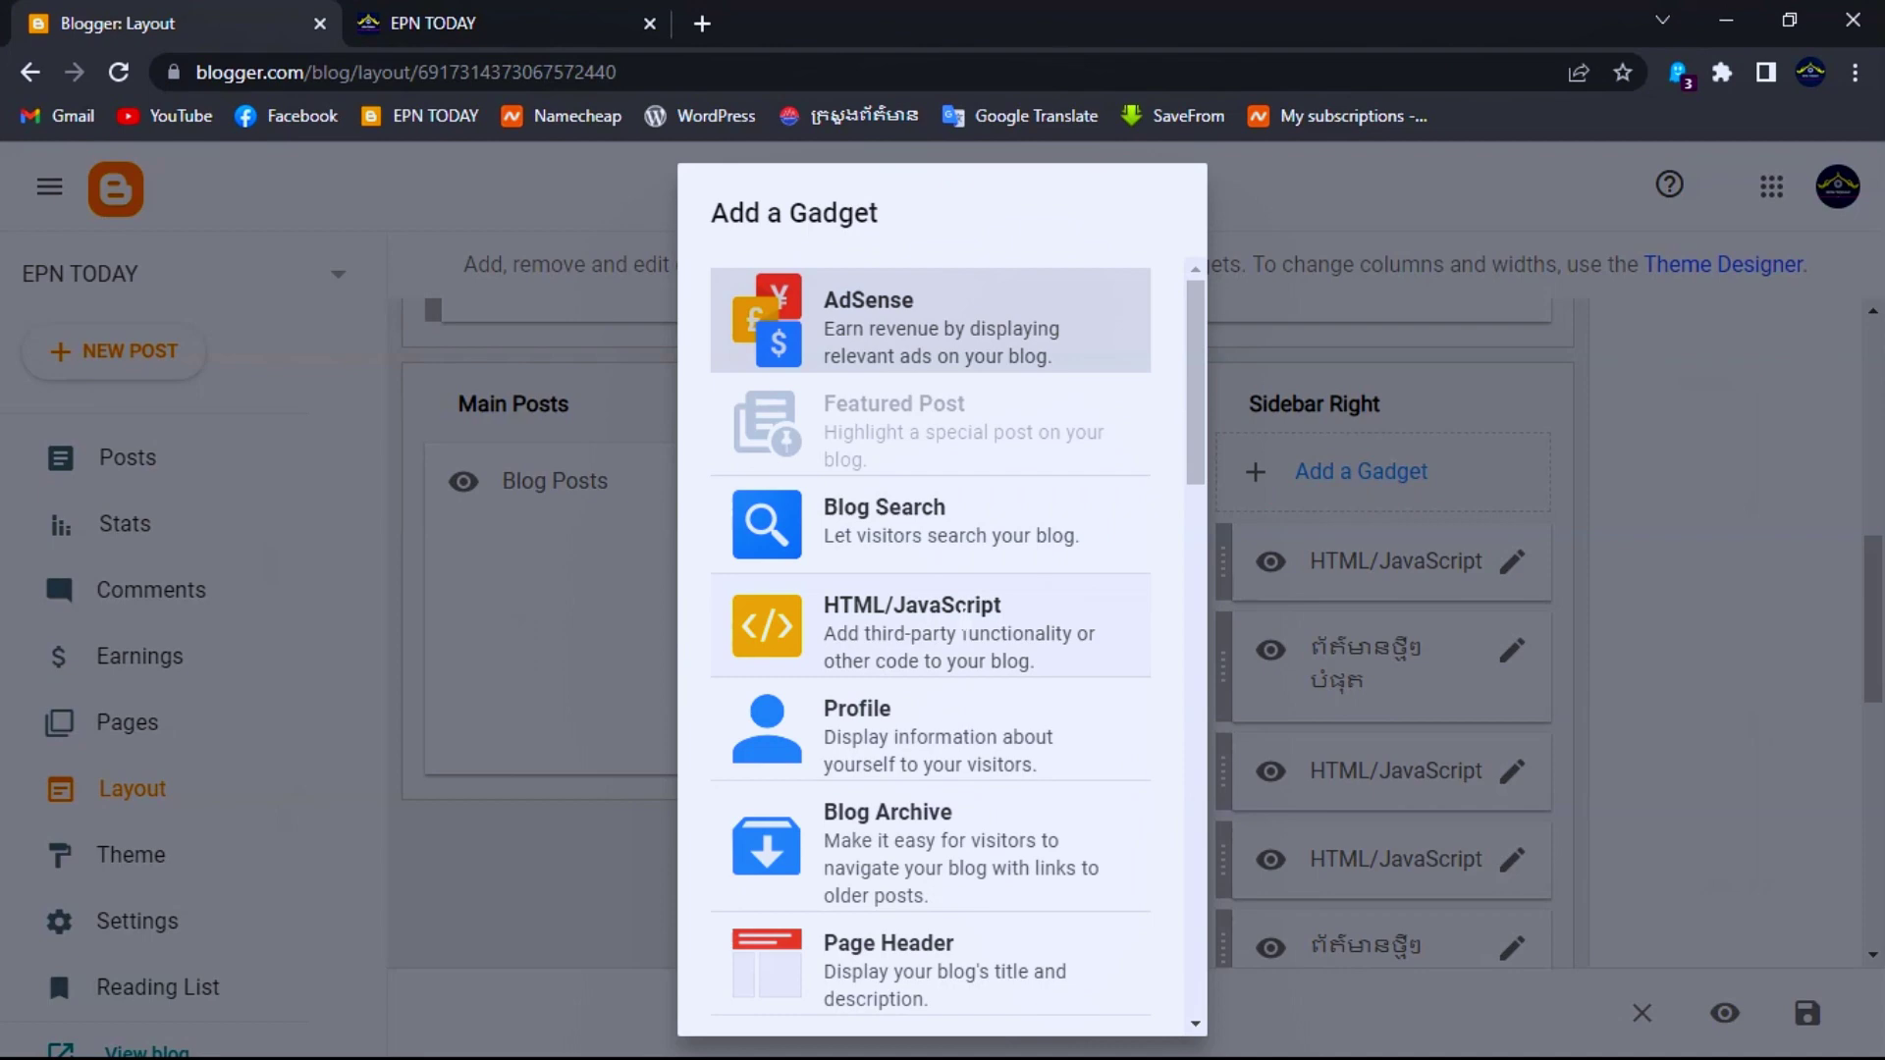
Step: Paste the purple marquee code into a new Sidebar Right HTML/JavaScript gadget and save it
click(962, 634)
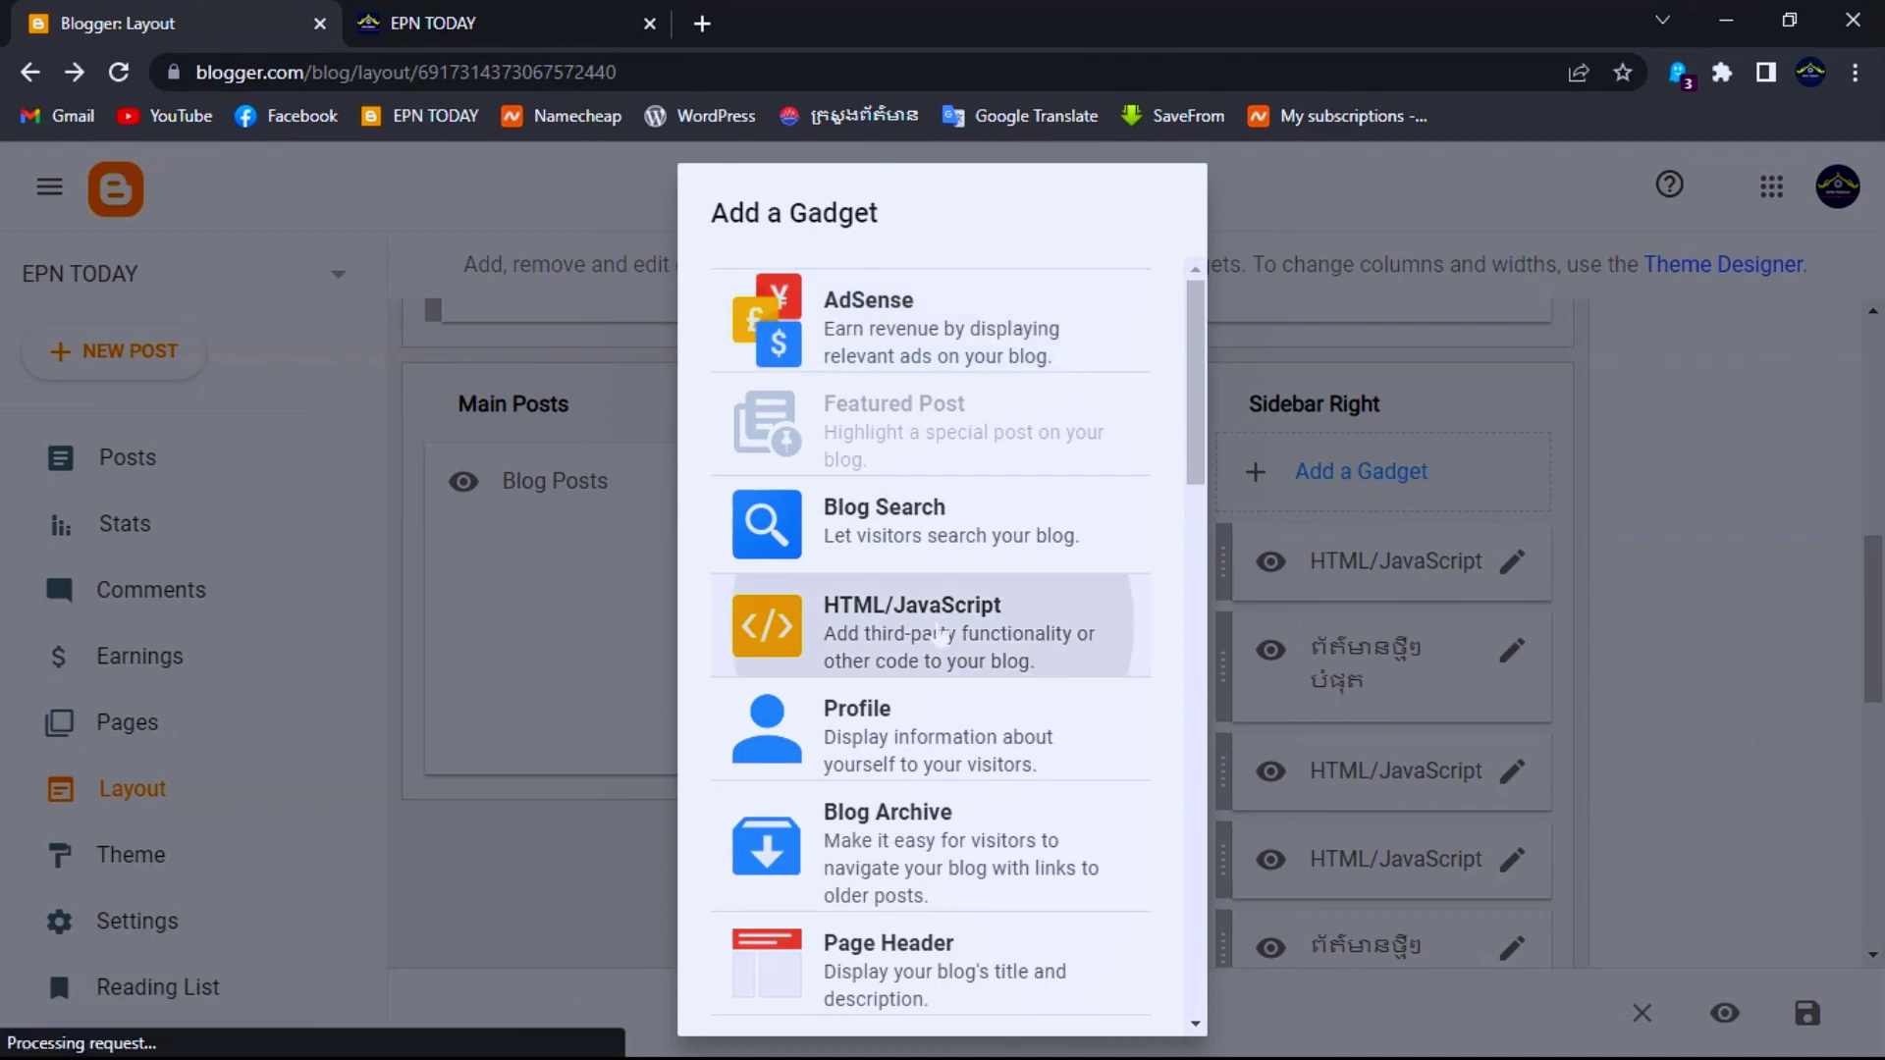
click(847, 695)
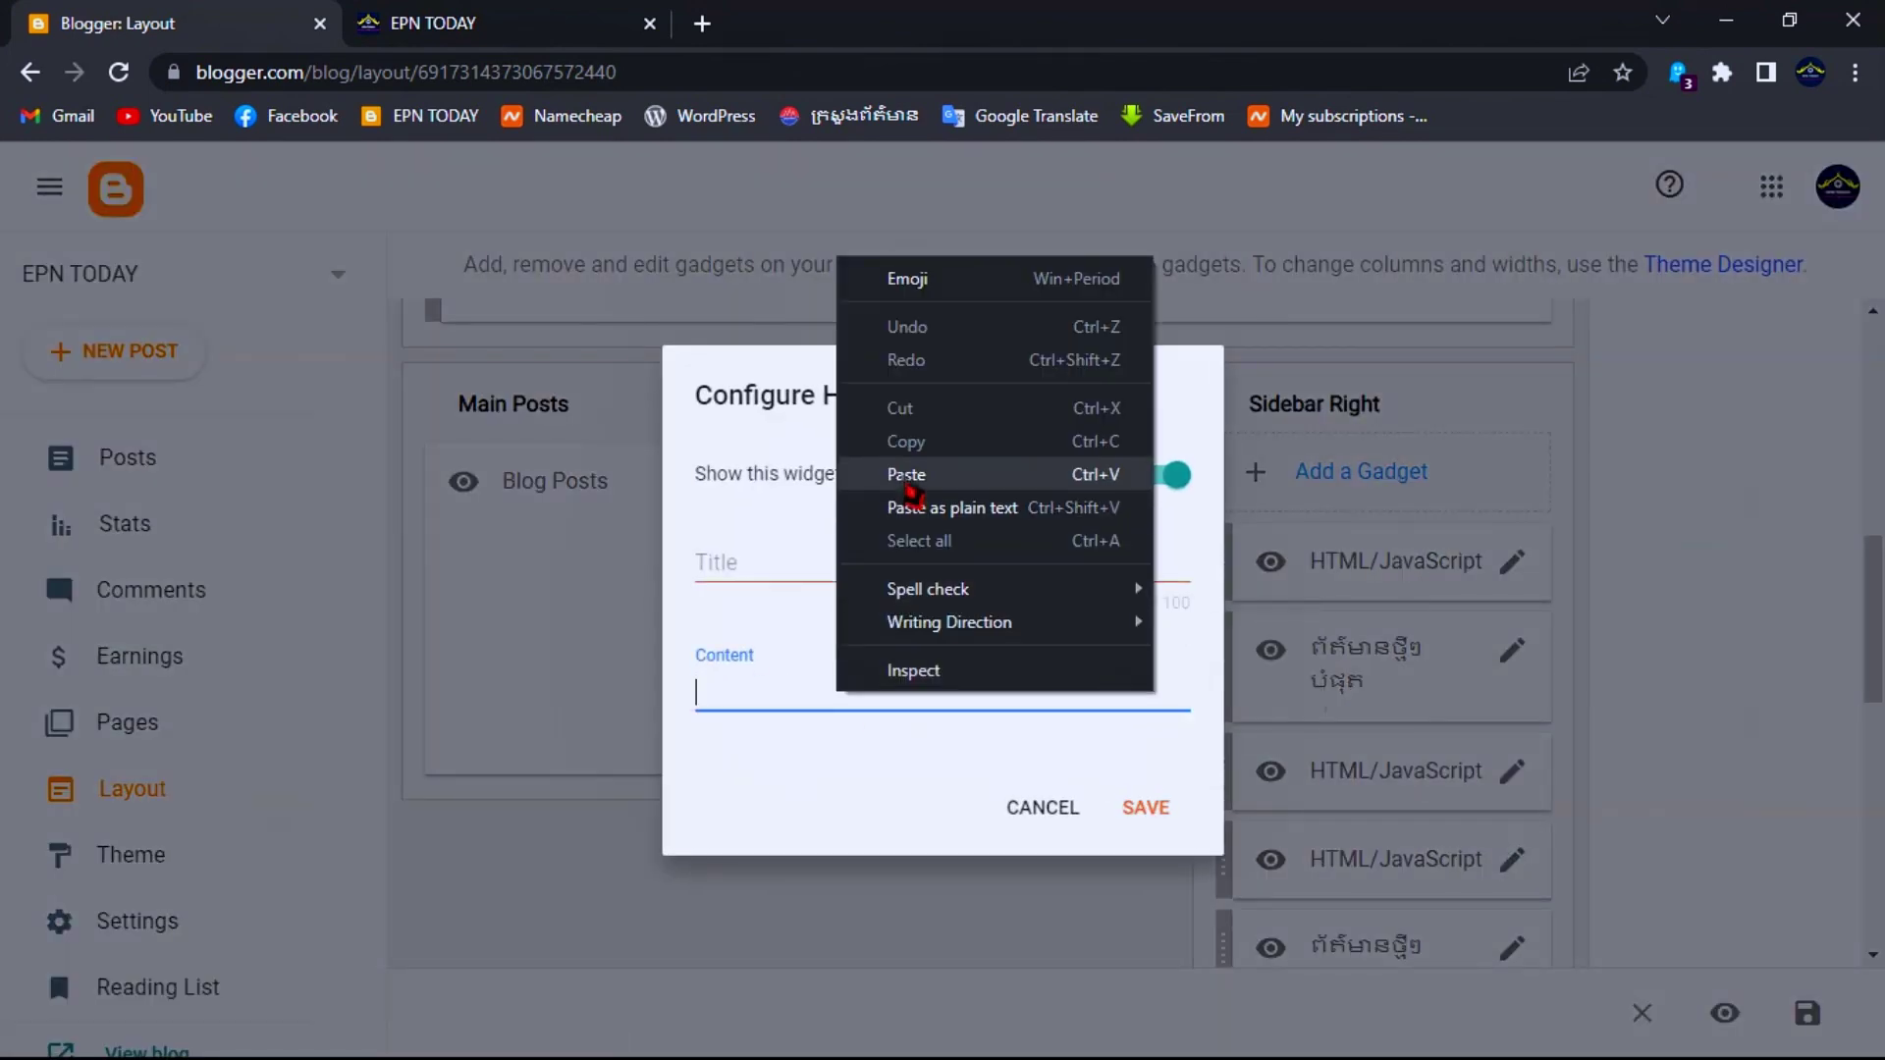
click(902, 484)
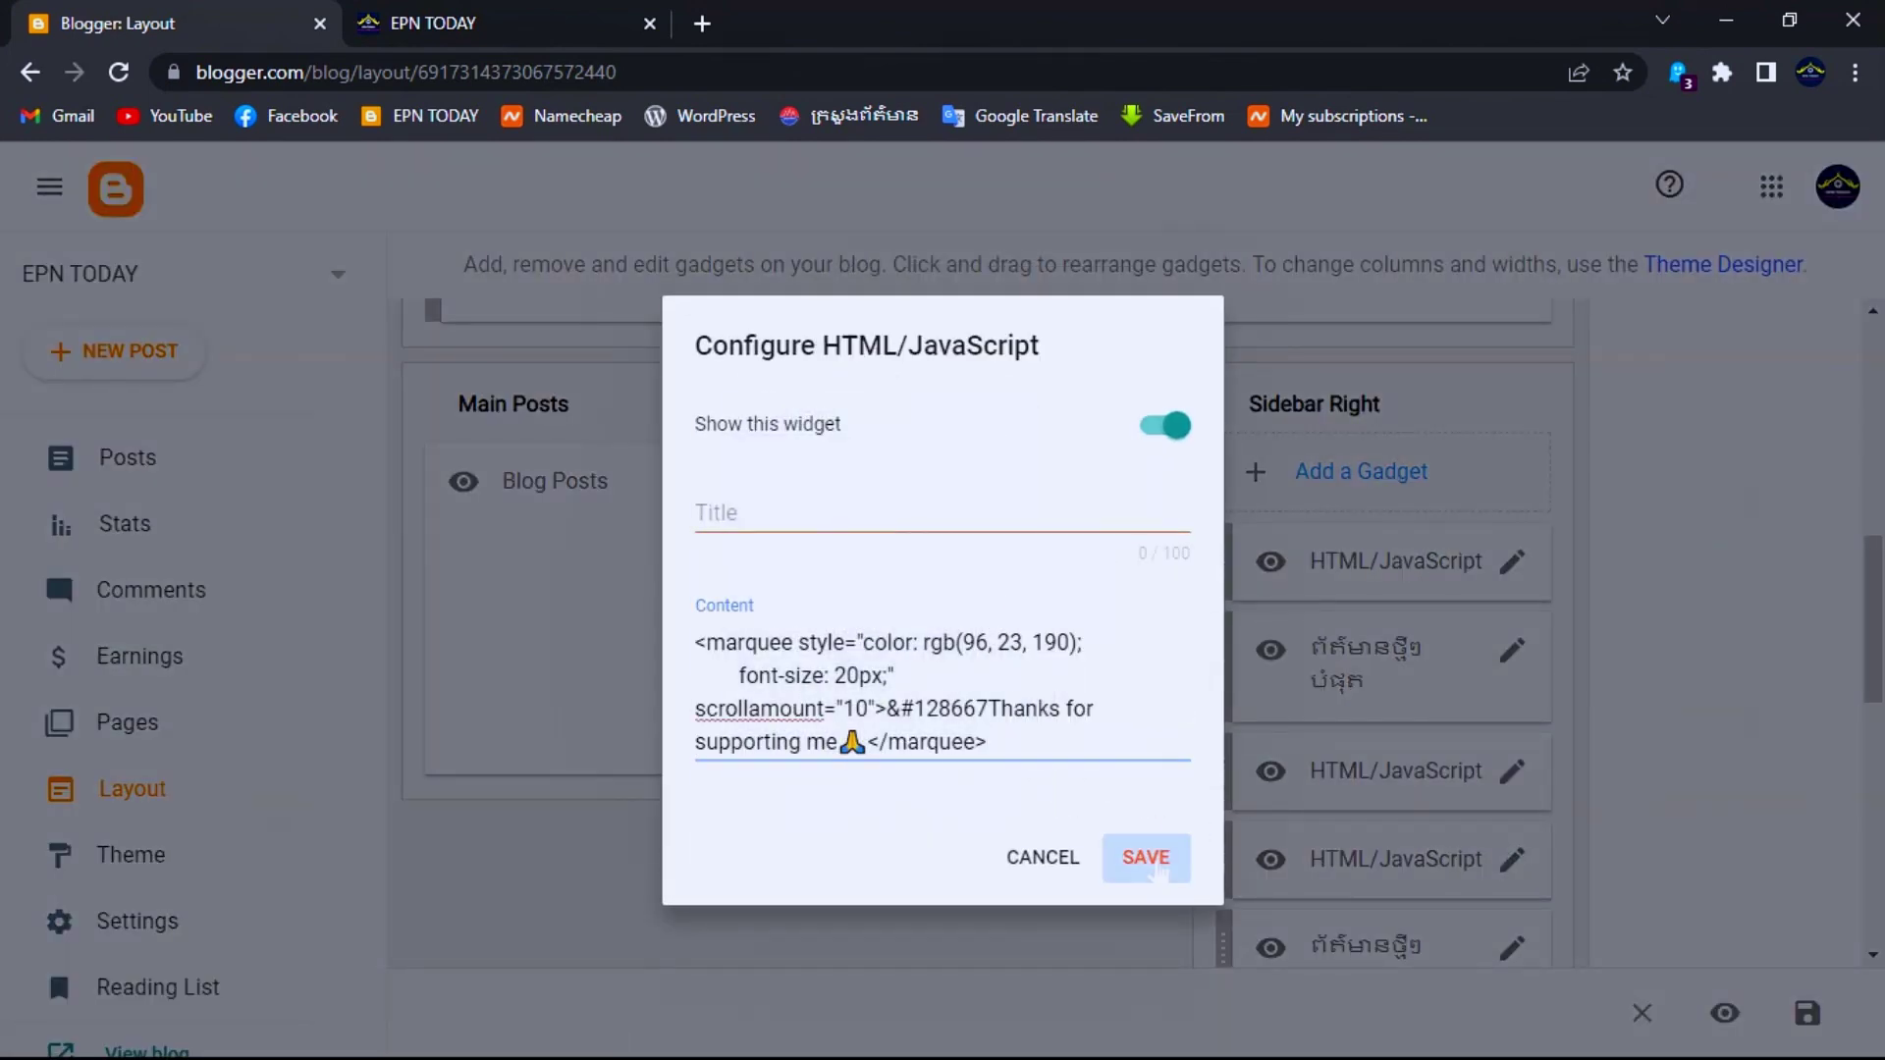
click(1158, 867)
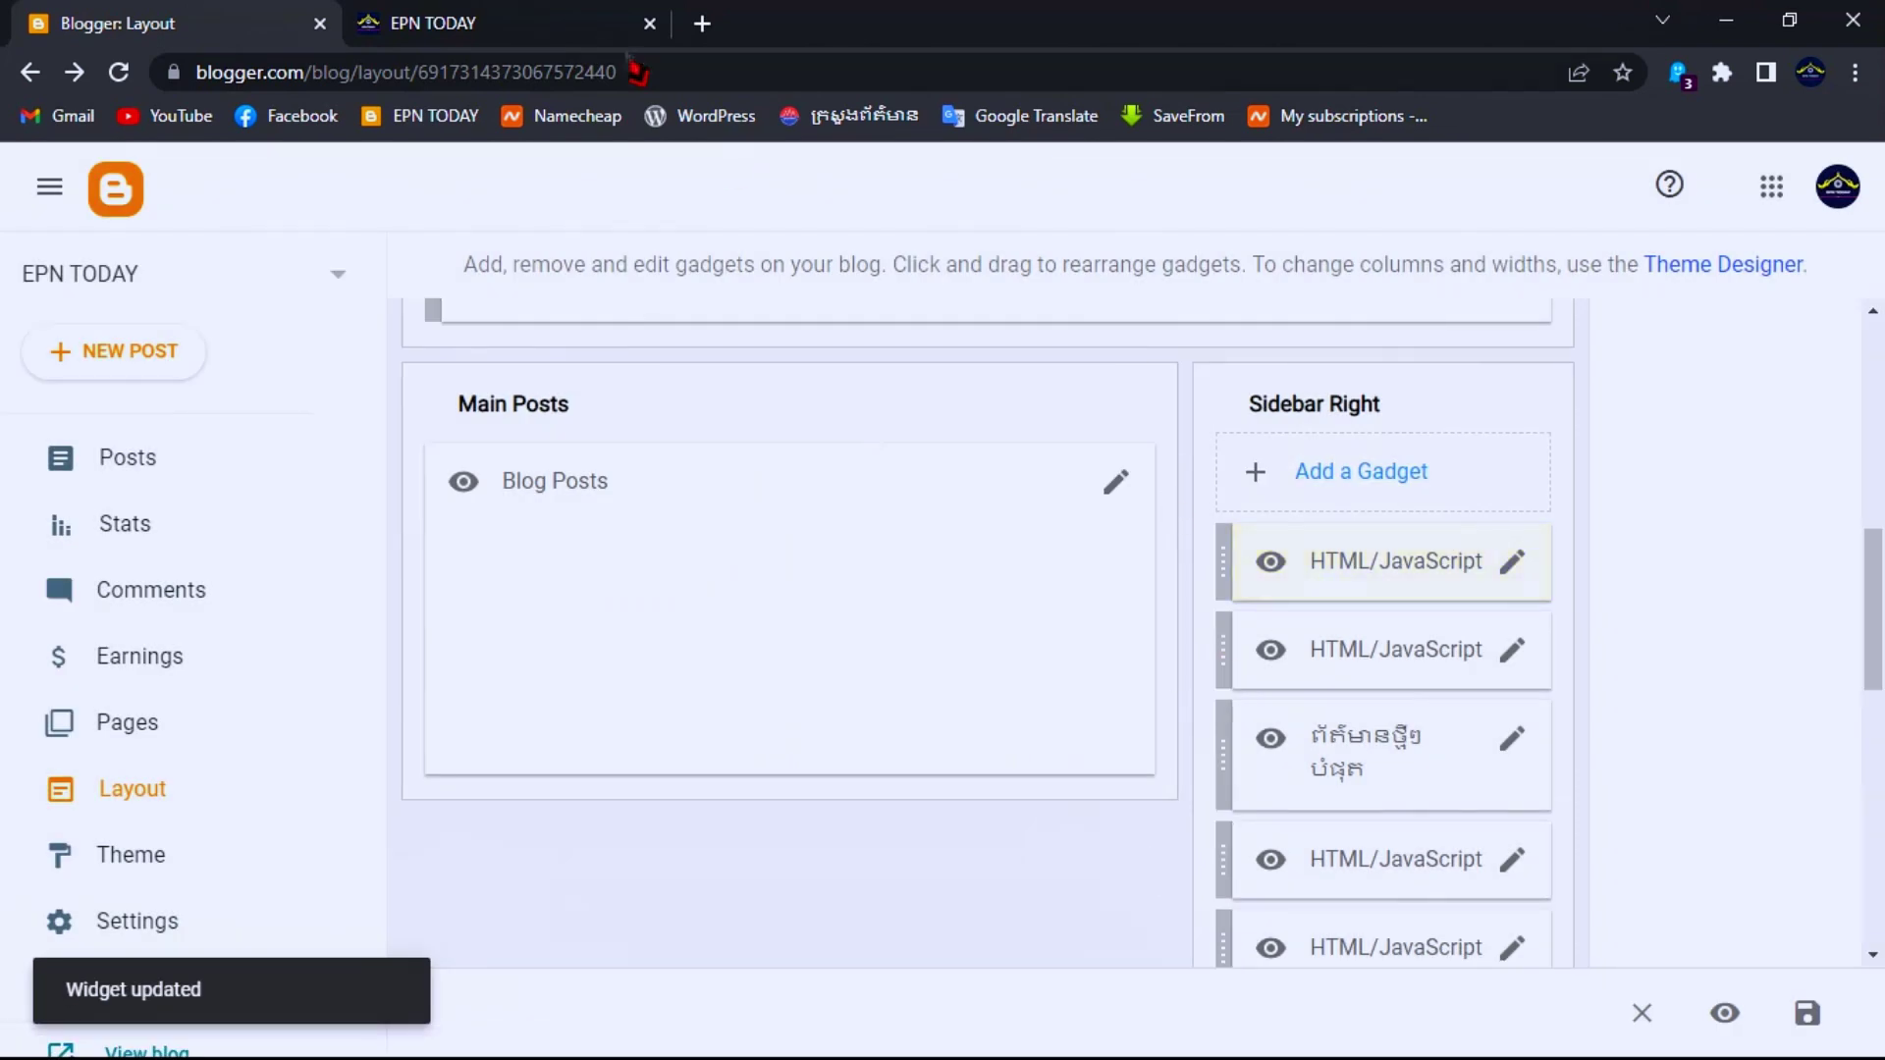
click(590, 25)
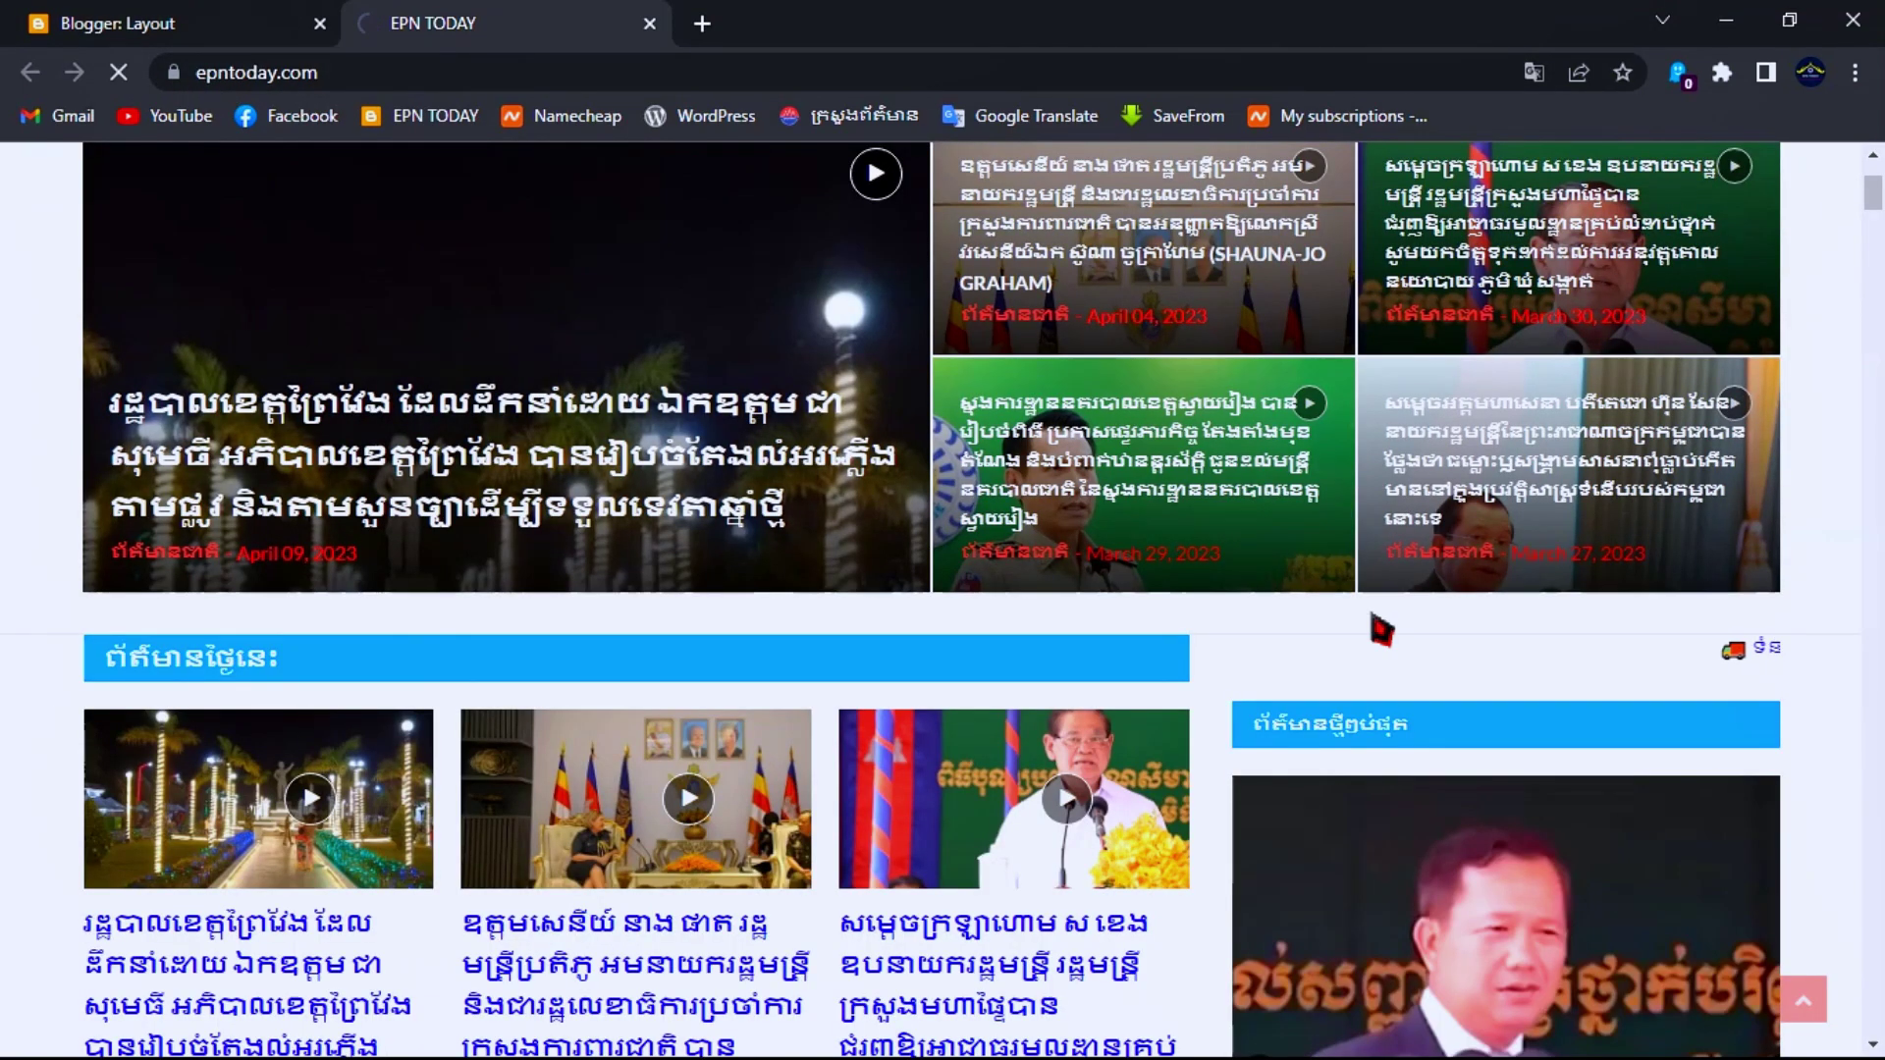
scroll(1496, 680, down, 3)
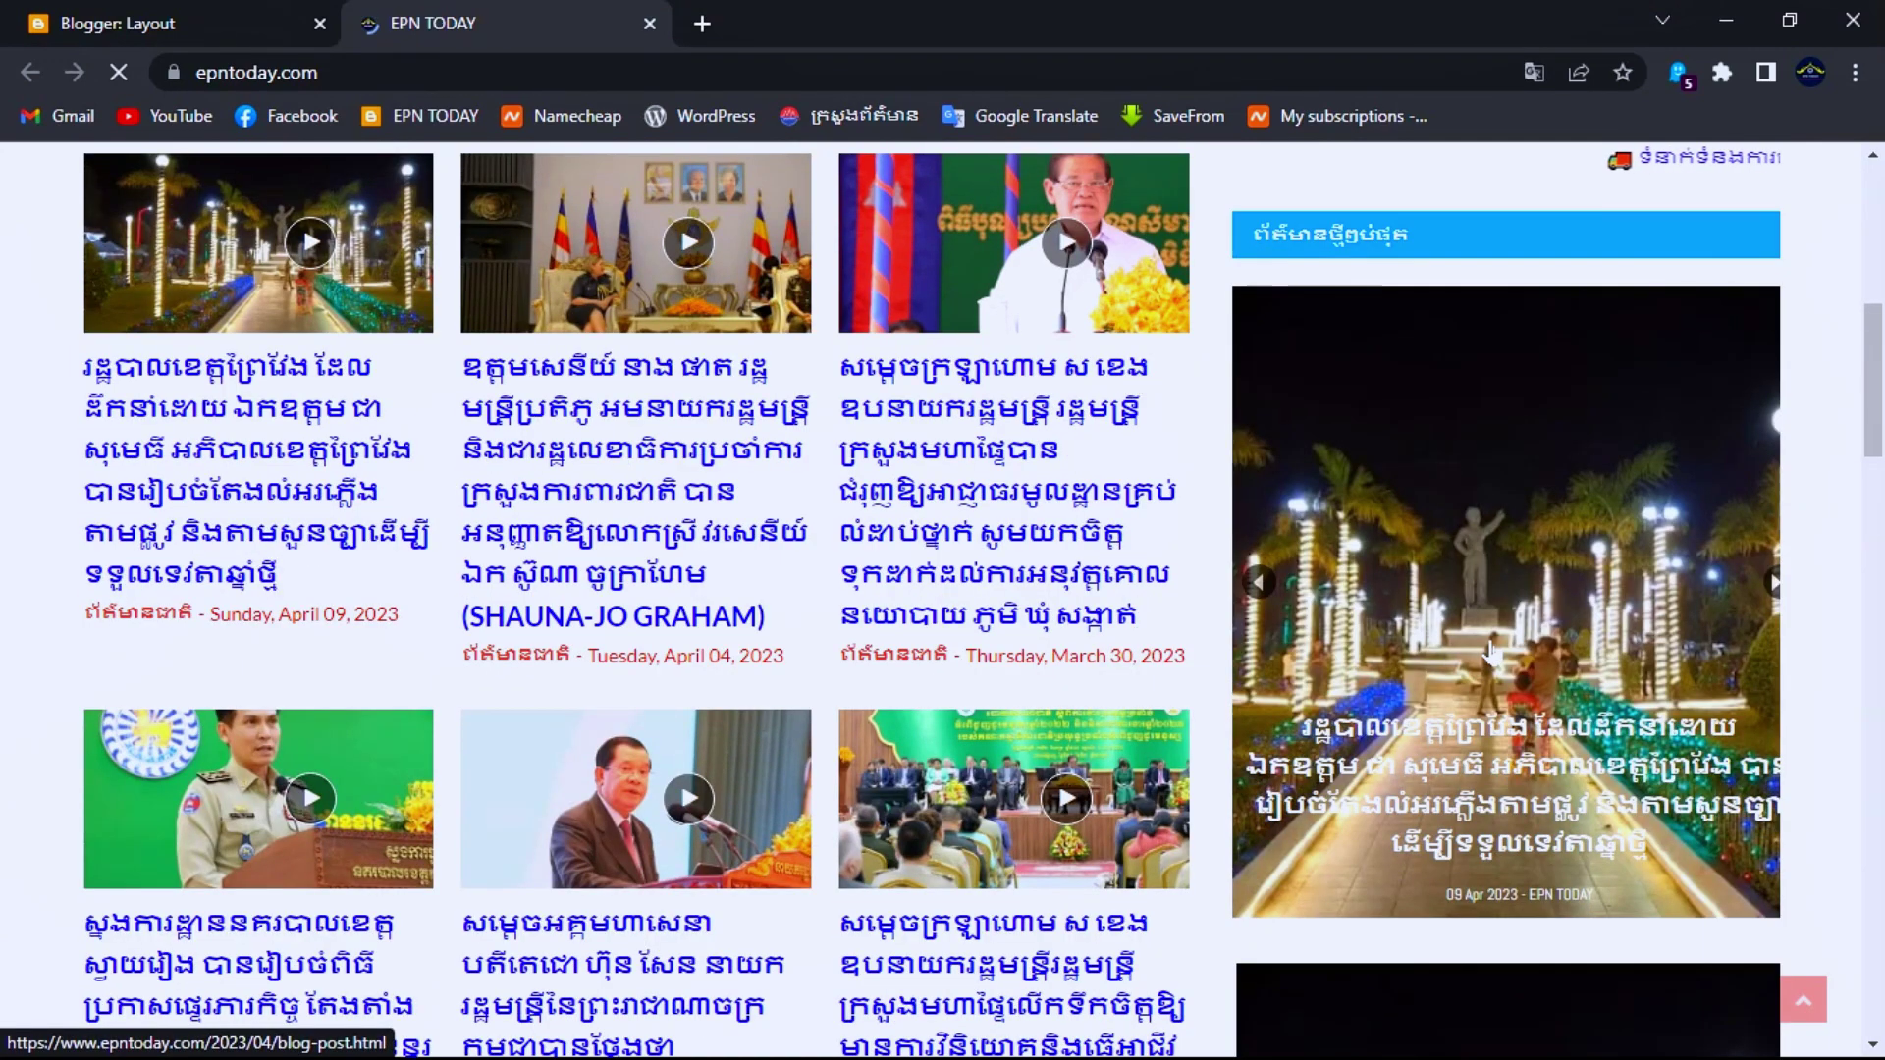
scroll(1472, 531, up, 2)
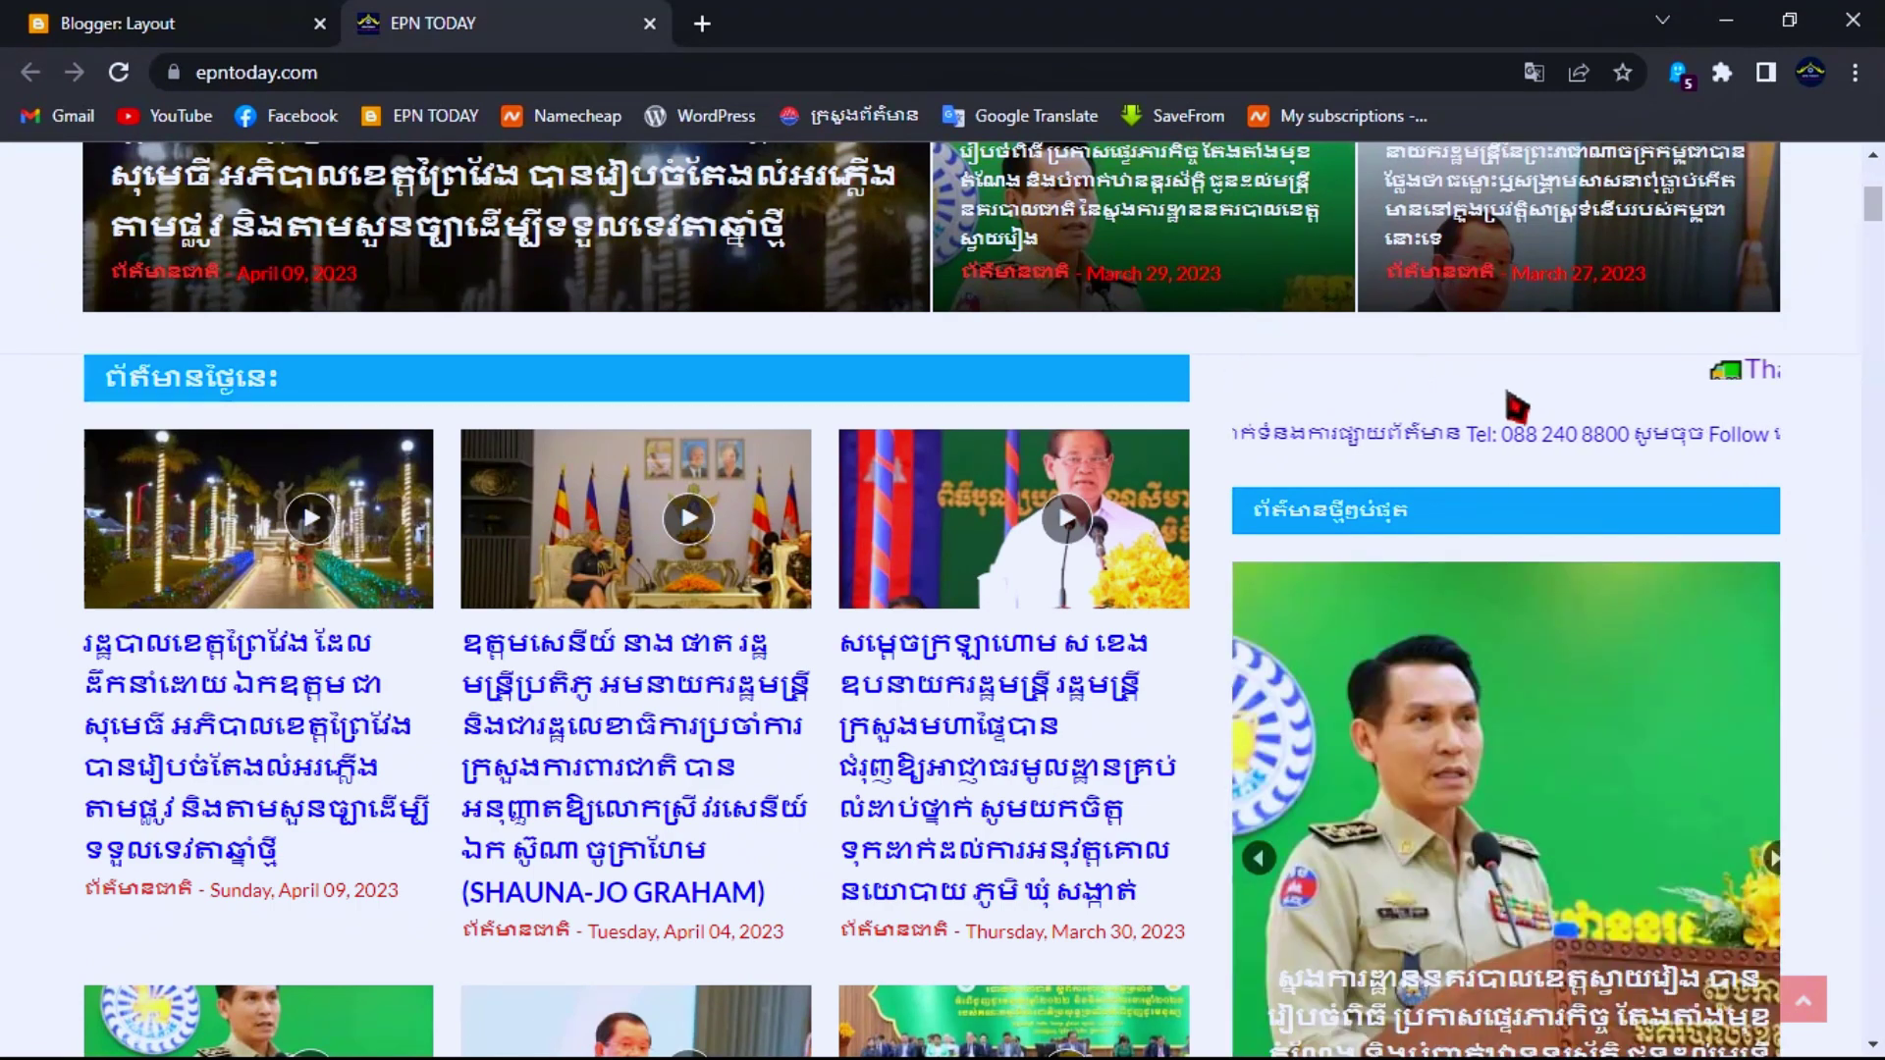
Step: Switch back to the Blogger: Layout tab
click(218, 34)
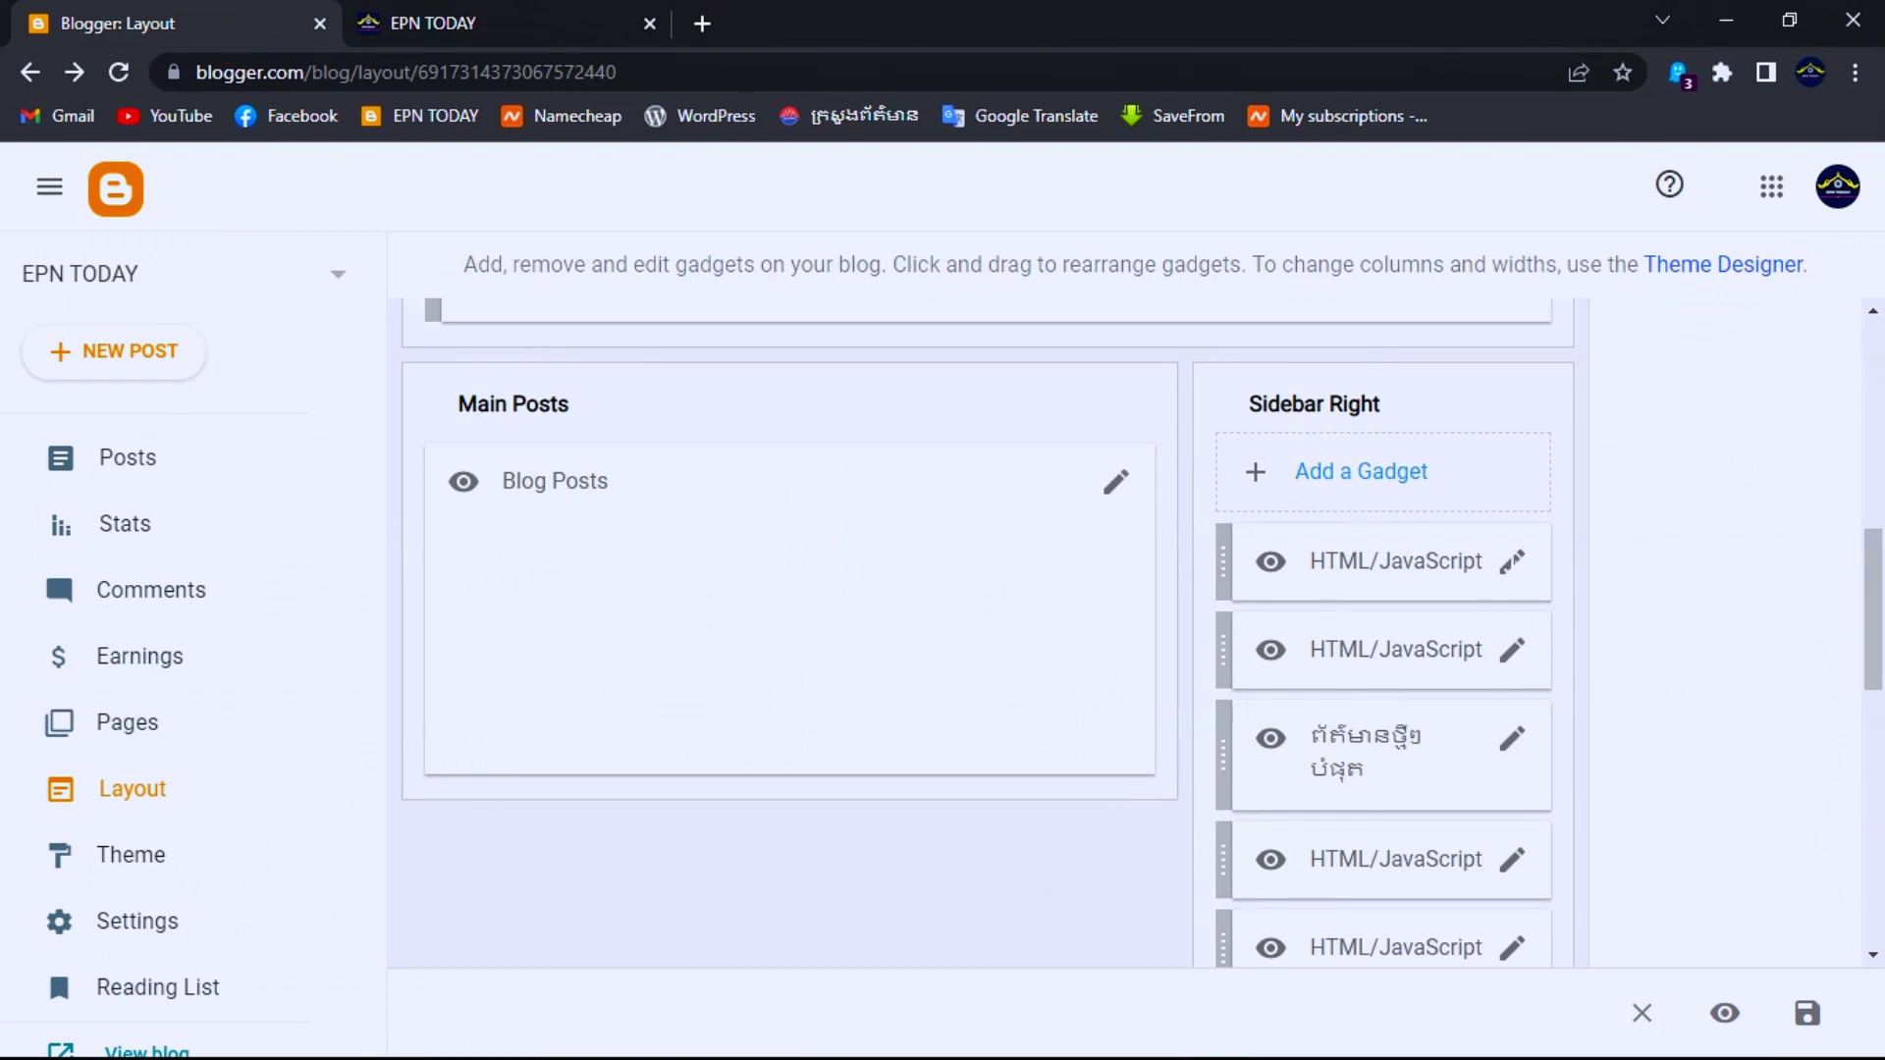
Step: Reduce the purple marquee's font-size to 16px, save it, and check the reloaded live site
click(1513, 564)
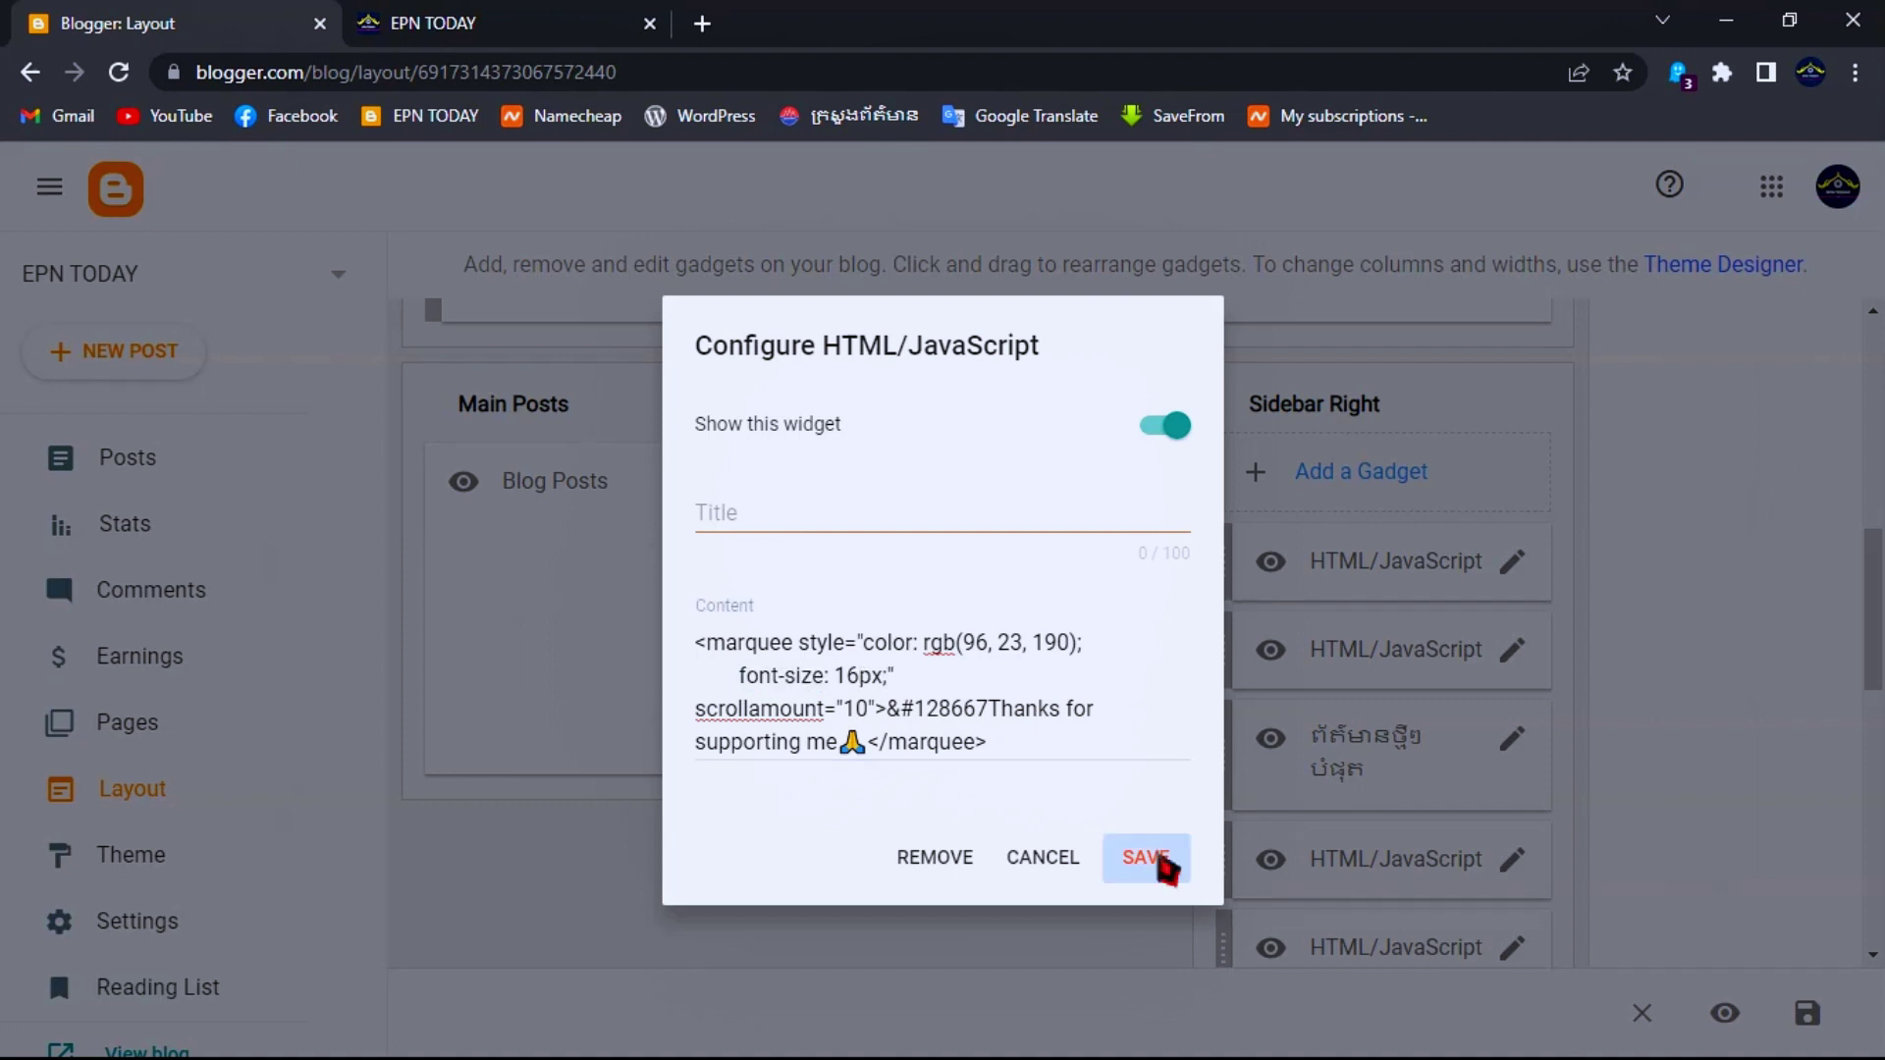
click(1146, 859)
click(509, 22)
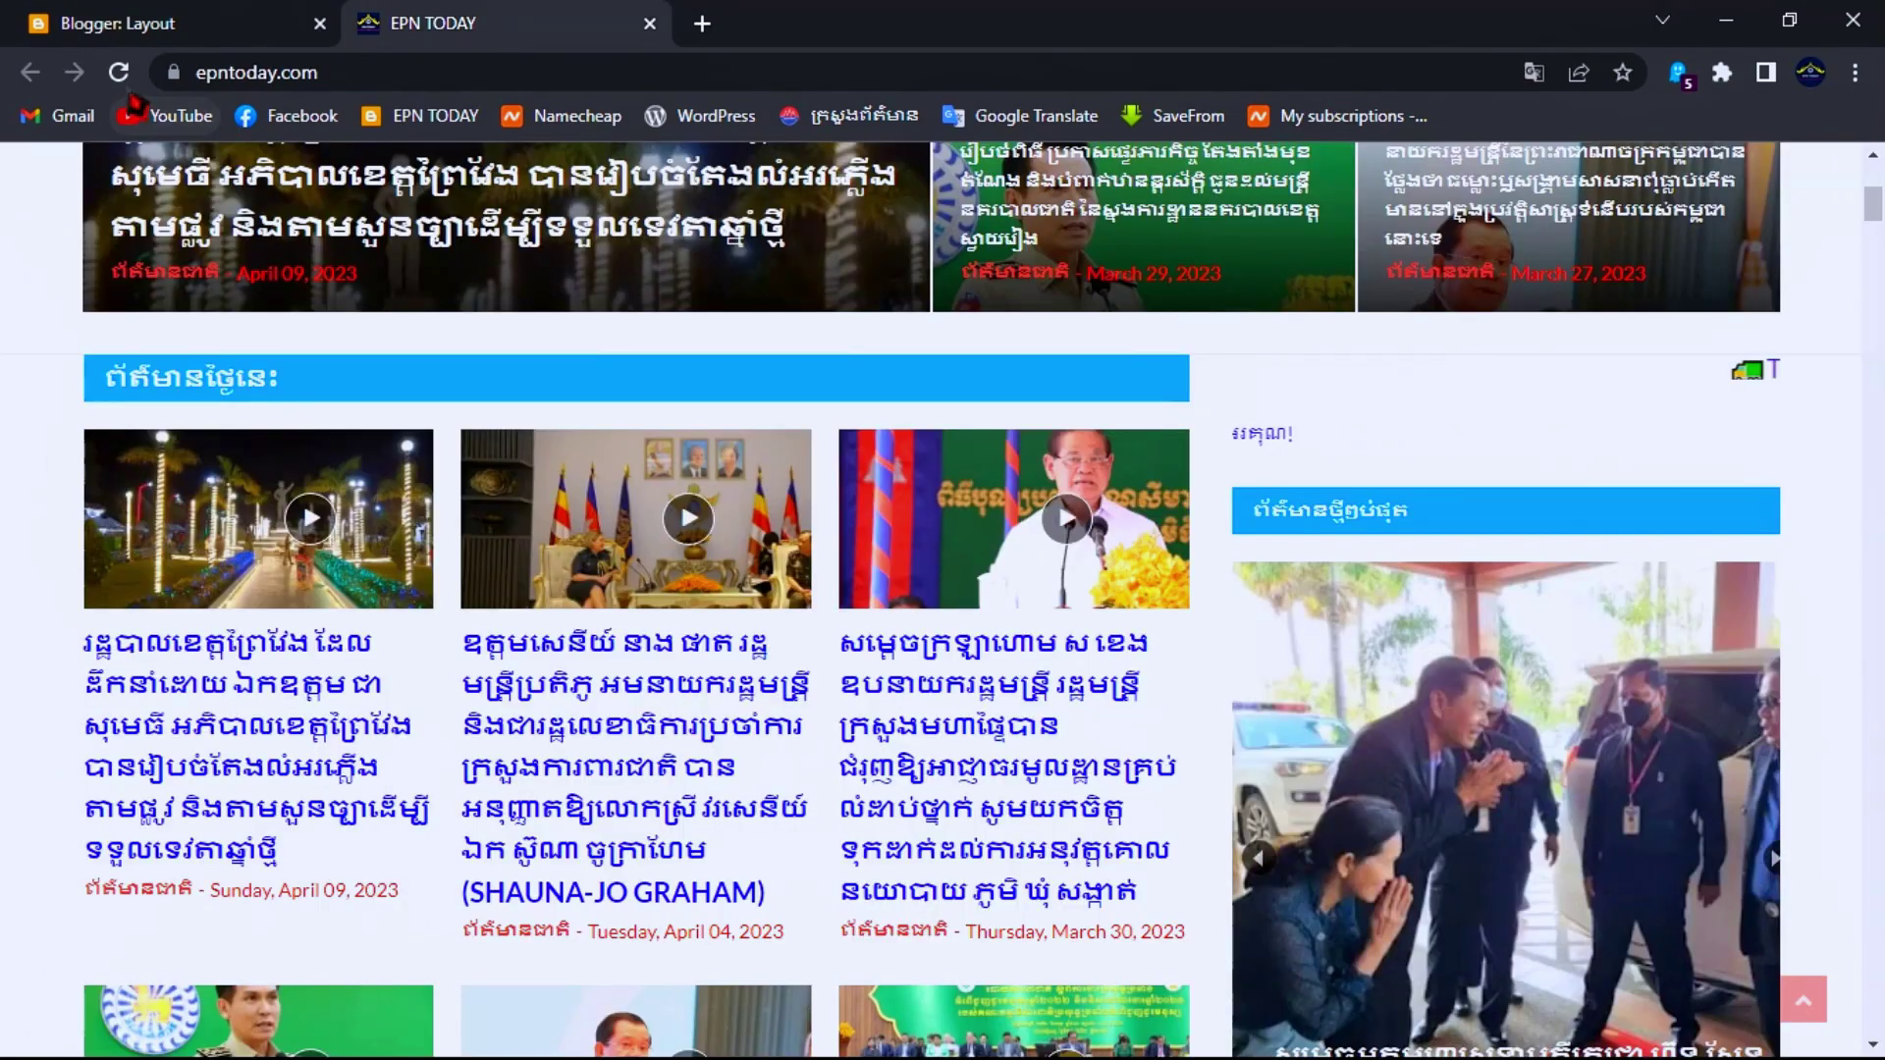
click(117, 72)
scroll(1444, 448, down, 3)
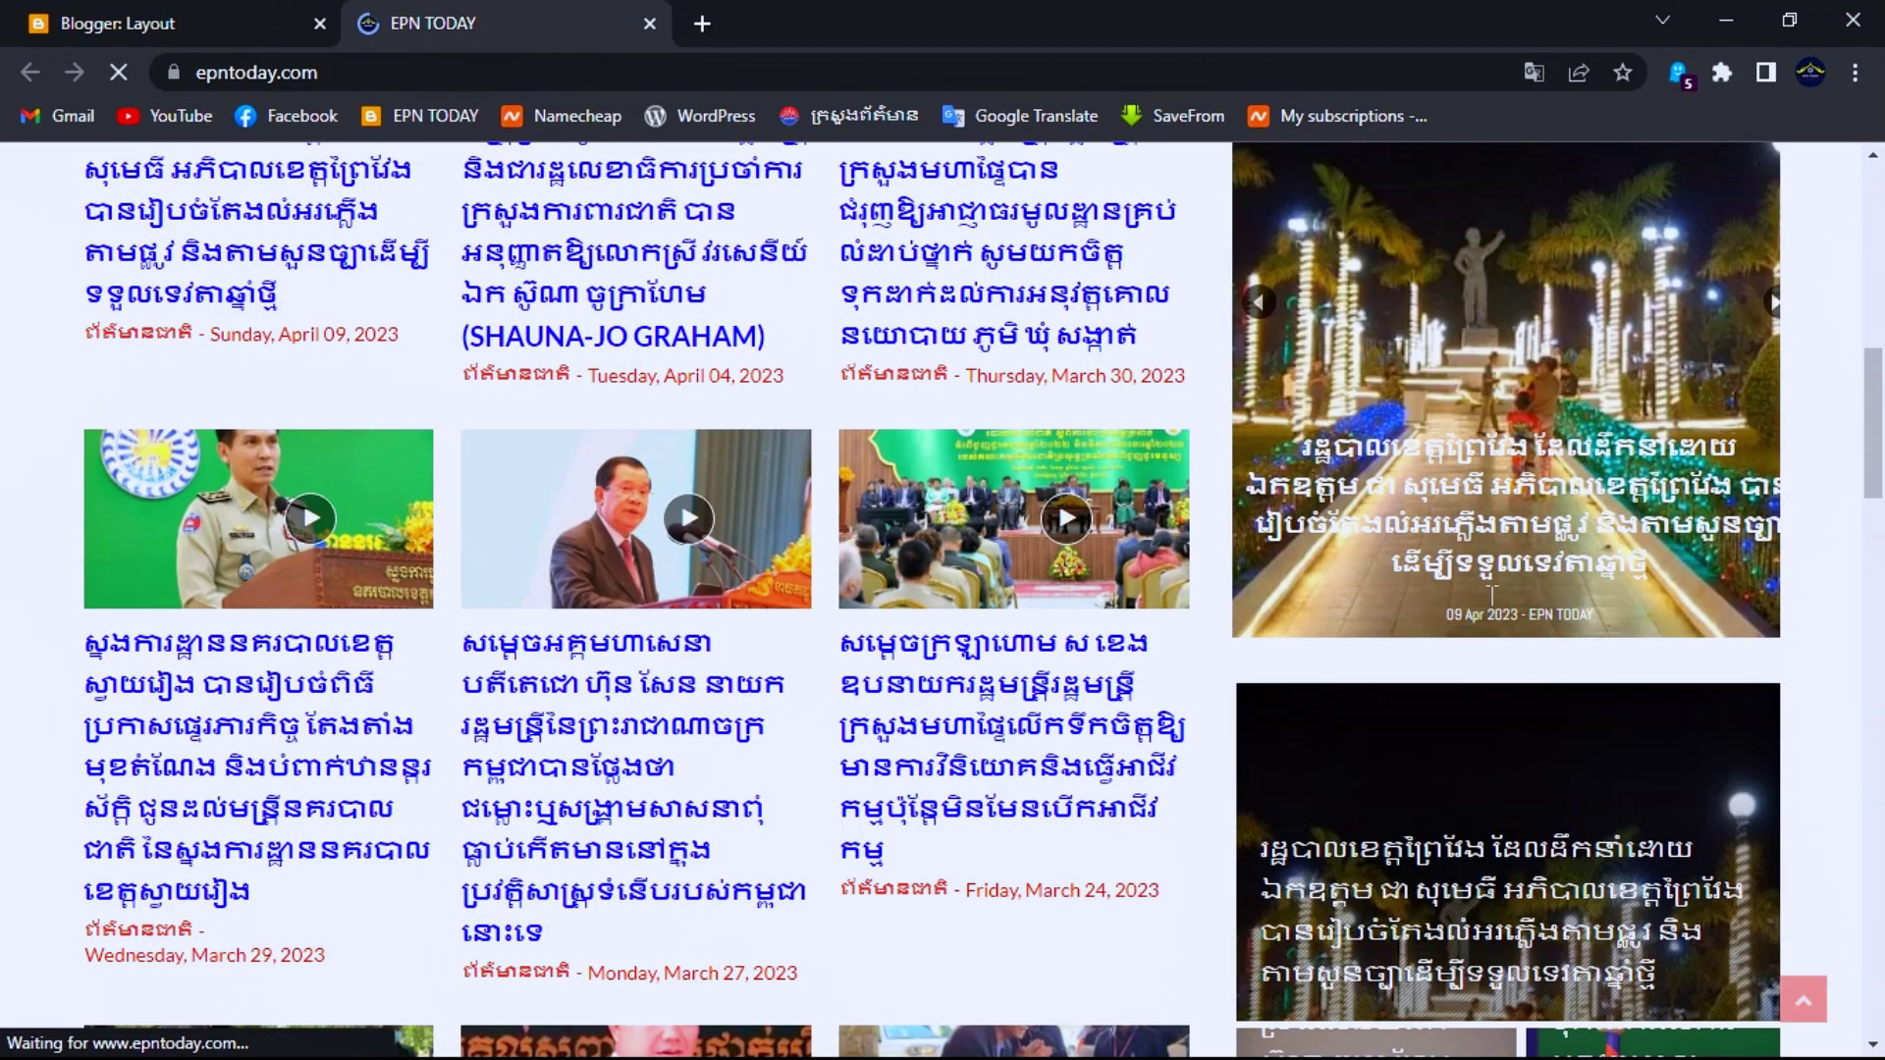
scroll(1458, 599, up, 3)
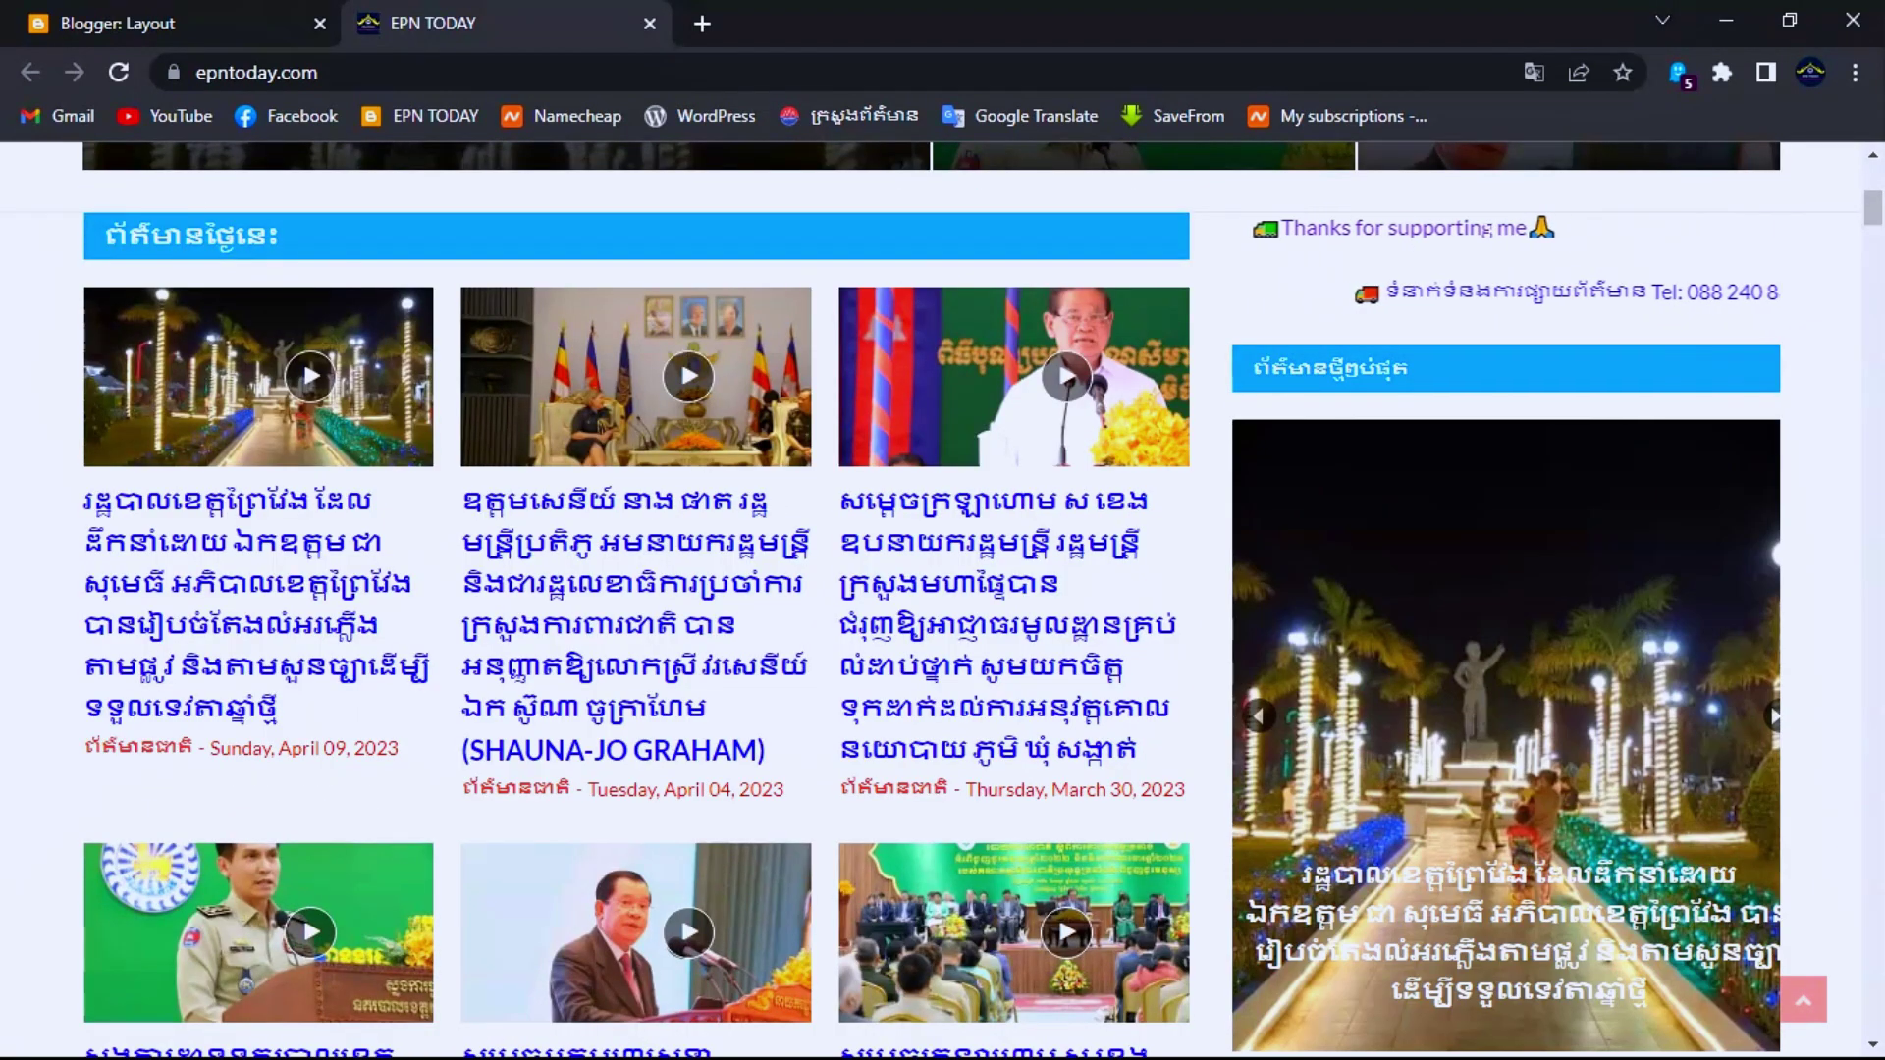
key(ctrl+1)
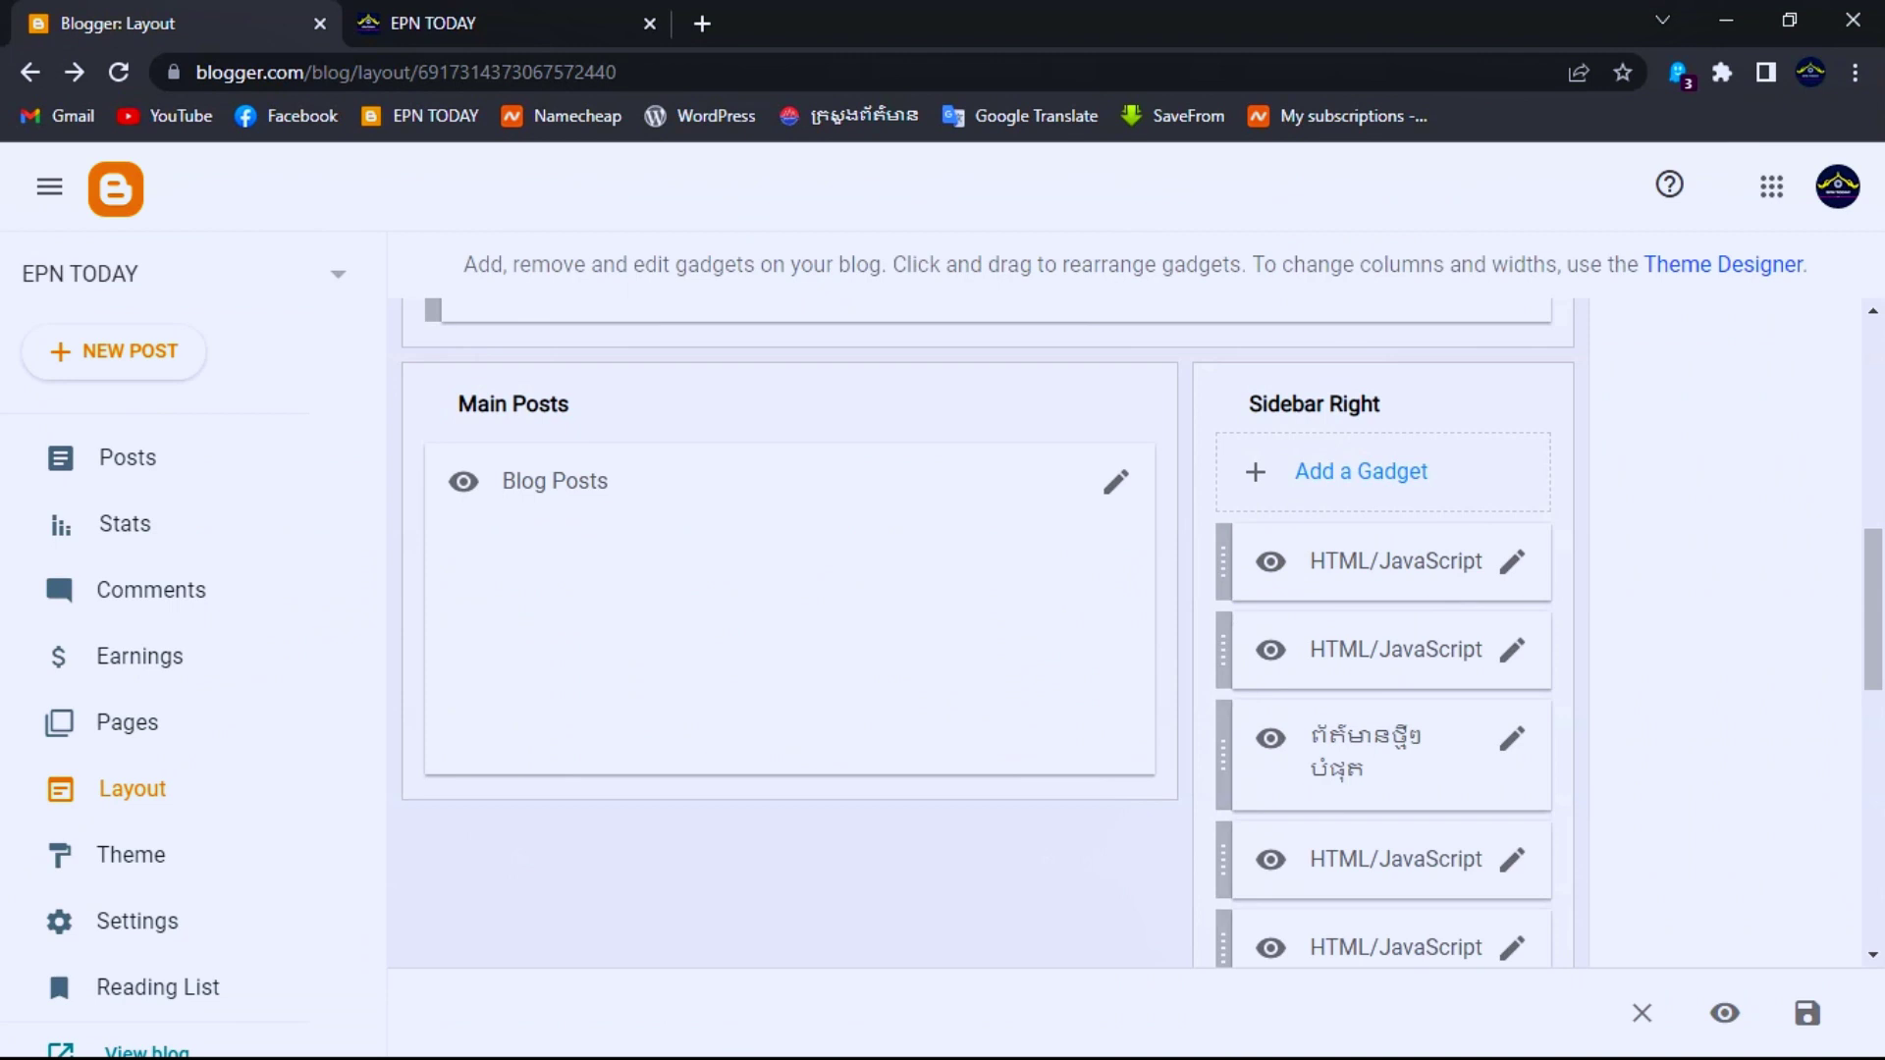
Step: Set the purple marquee's scrollamount to 5, save, and recheck it on the reloaded live site
click(1513, 562)
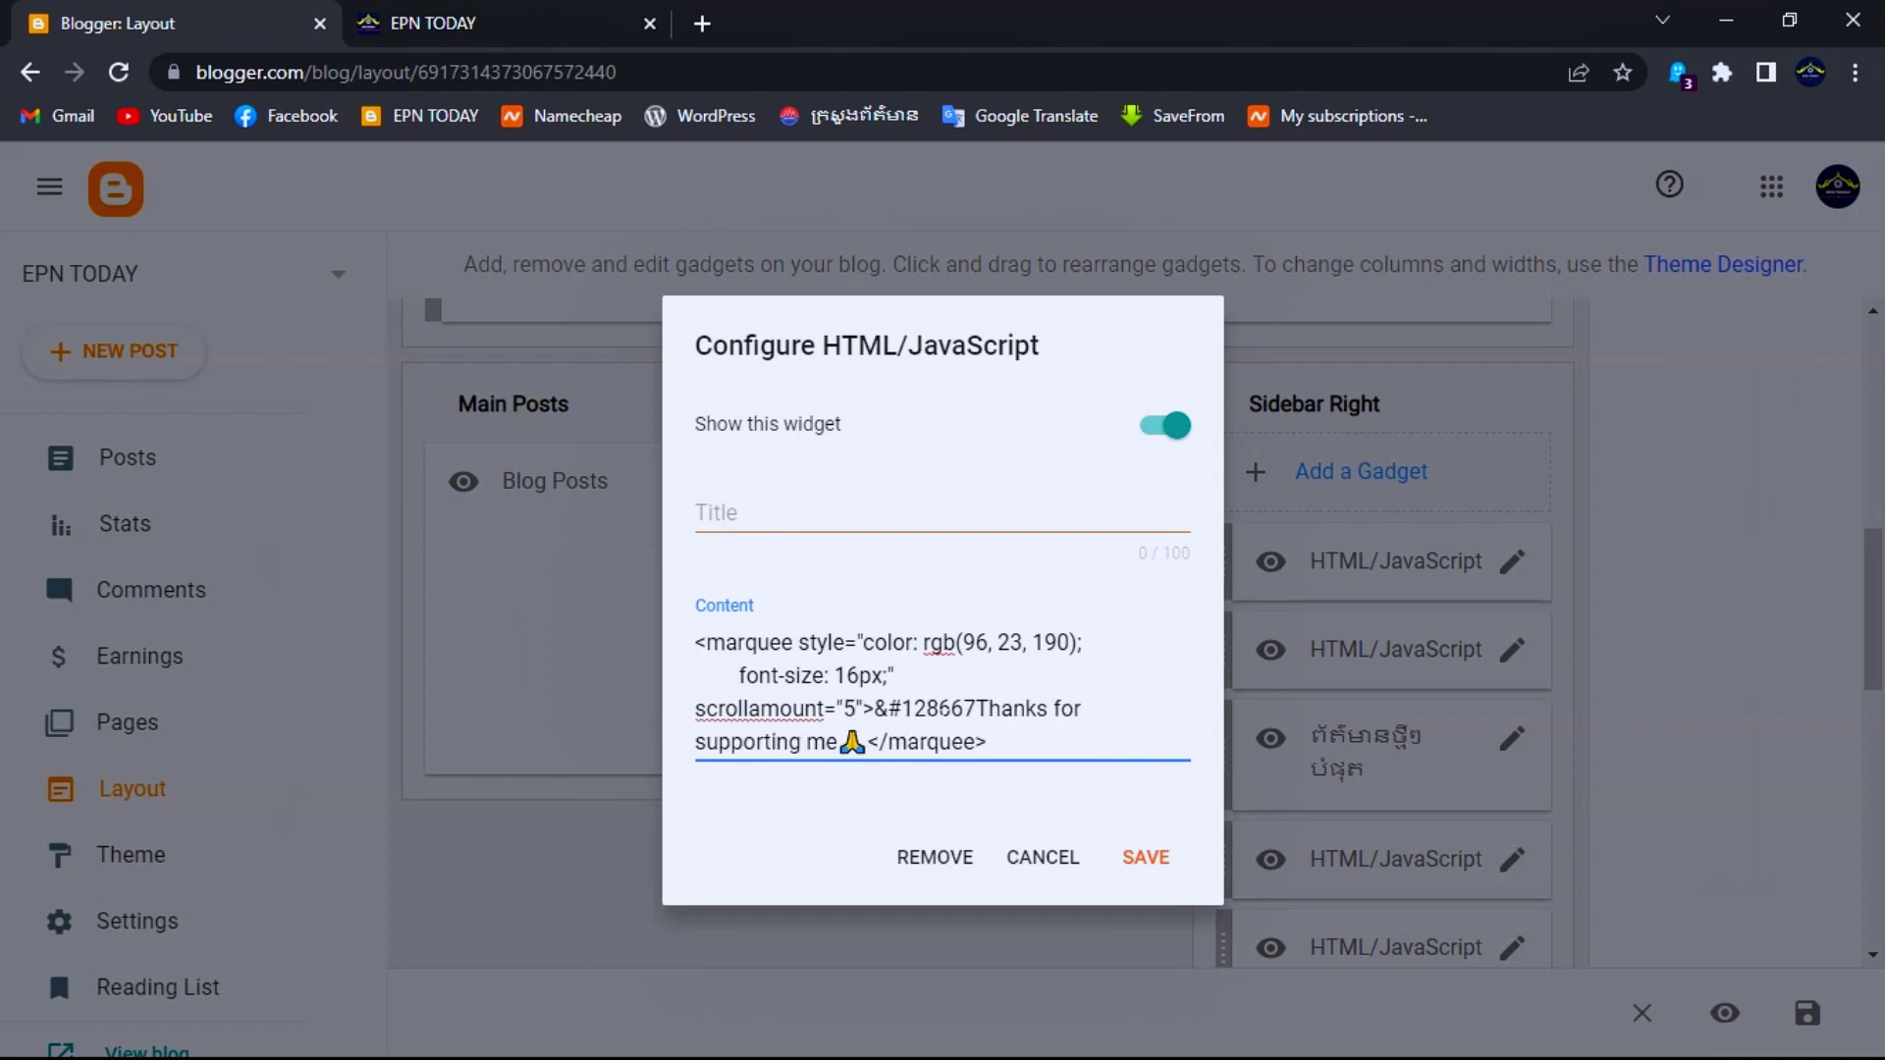
click(1148, 862)
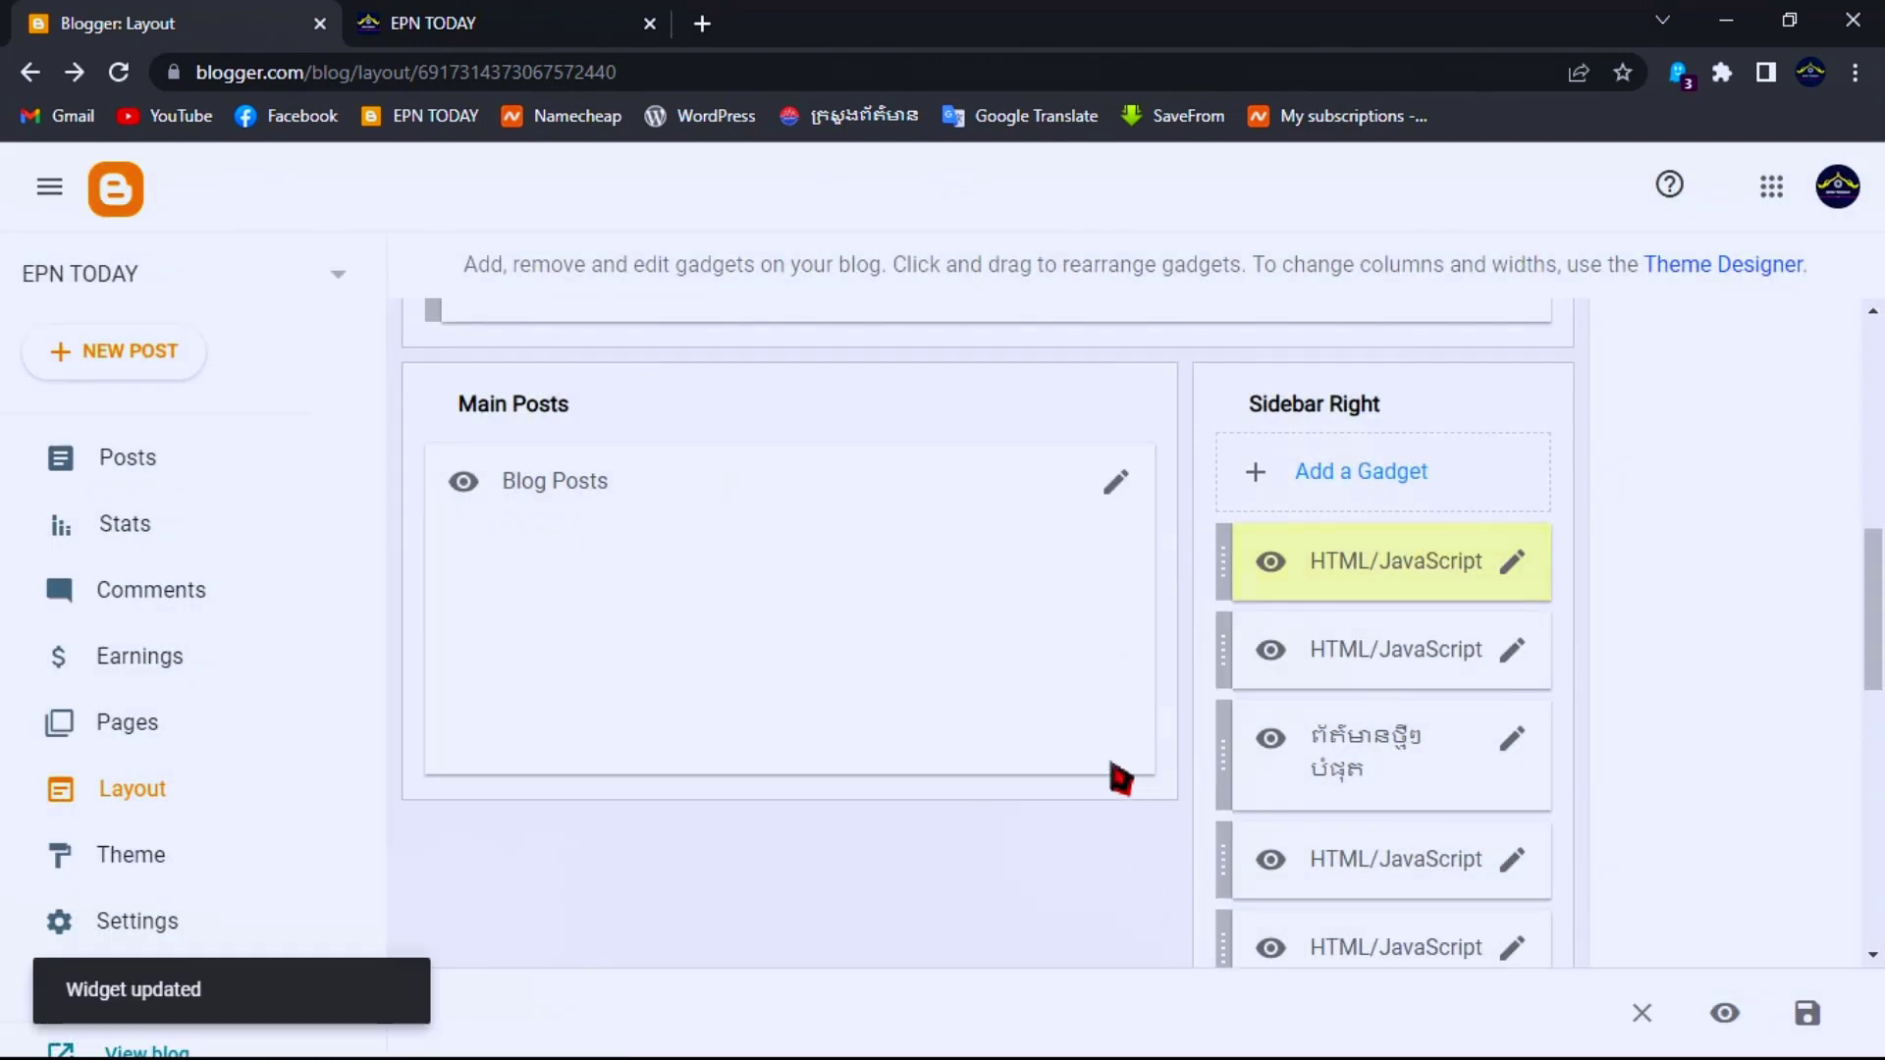
click(520, 36)
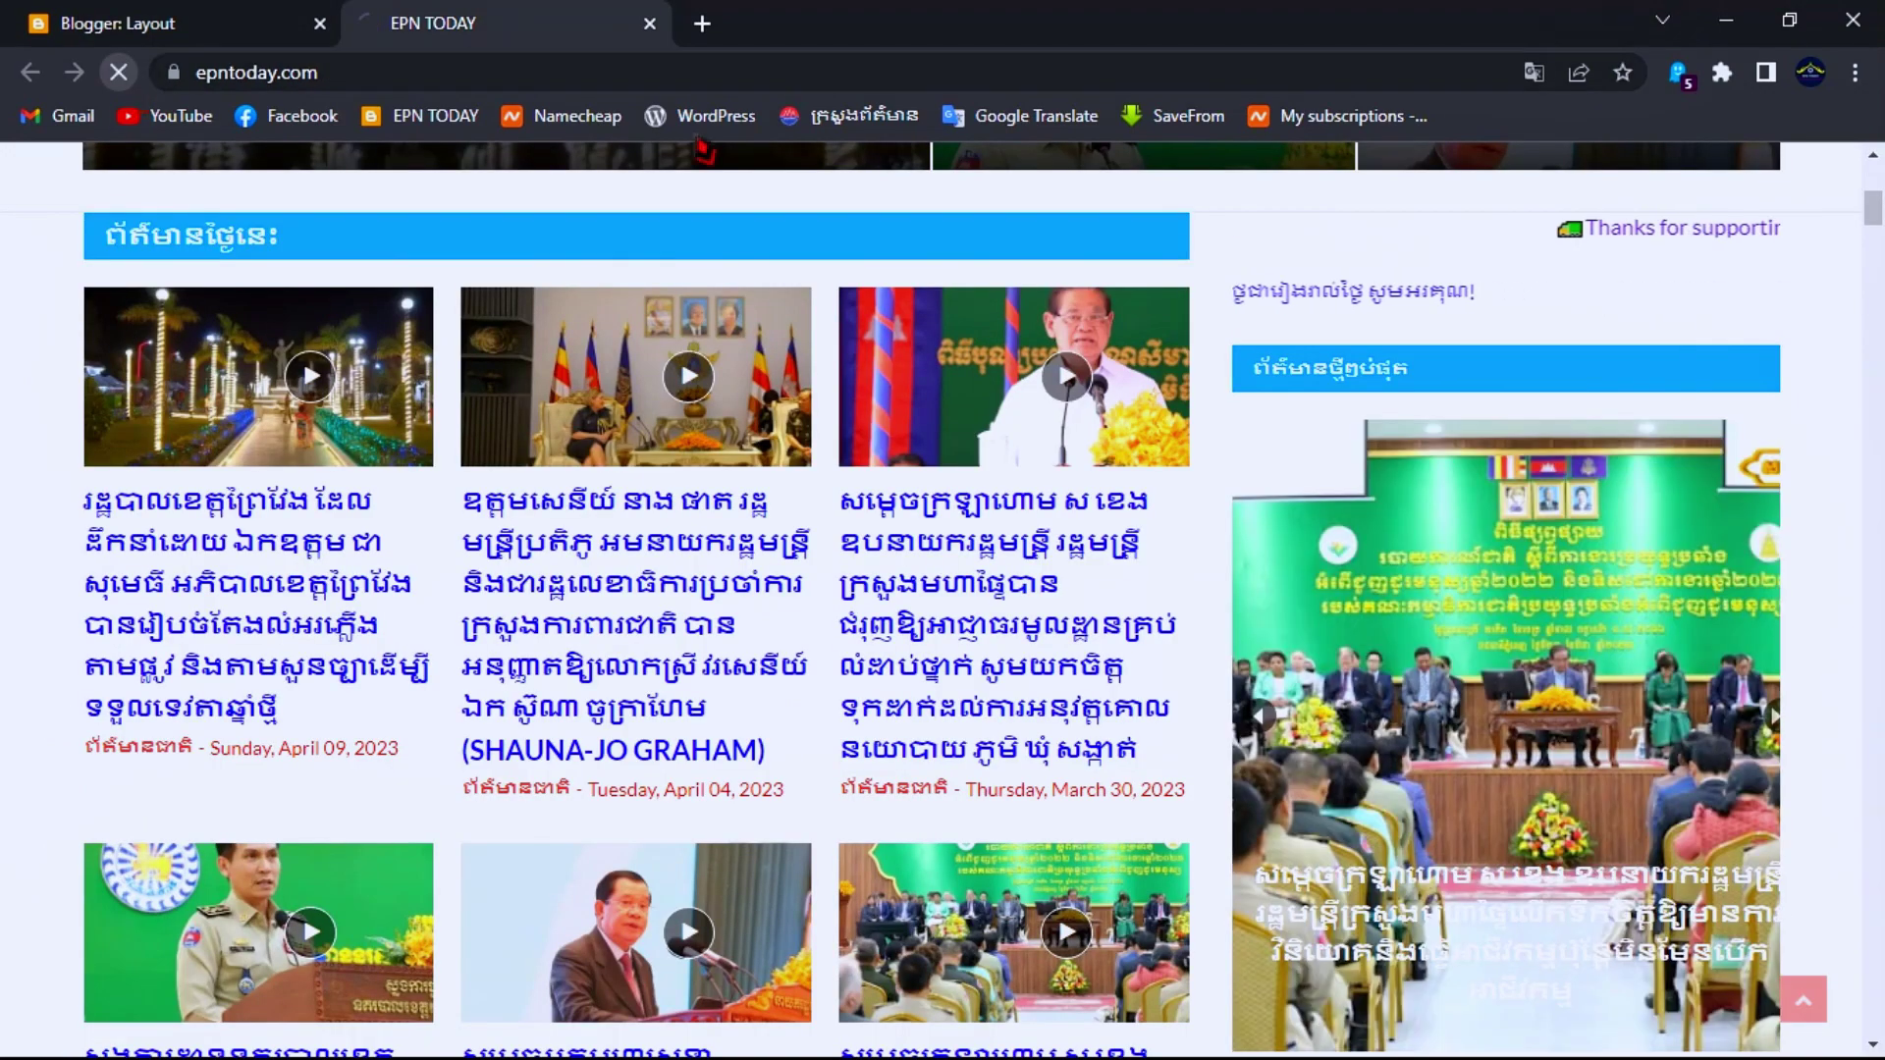
click(119, 70)
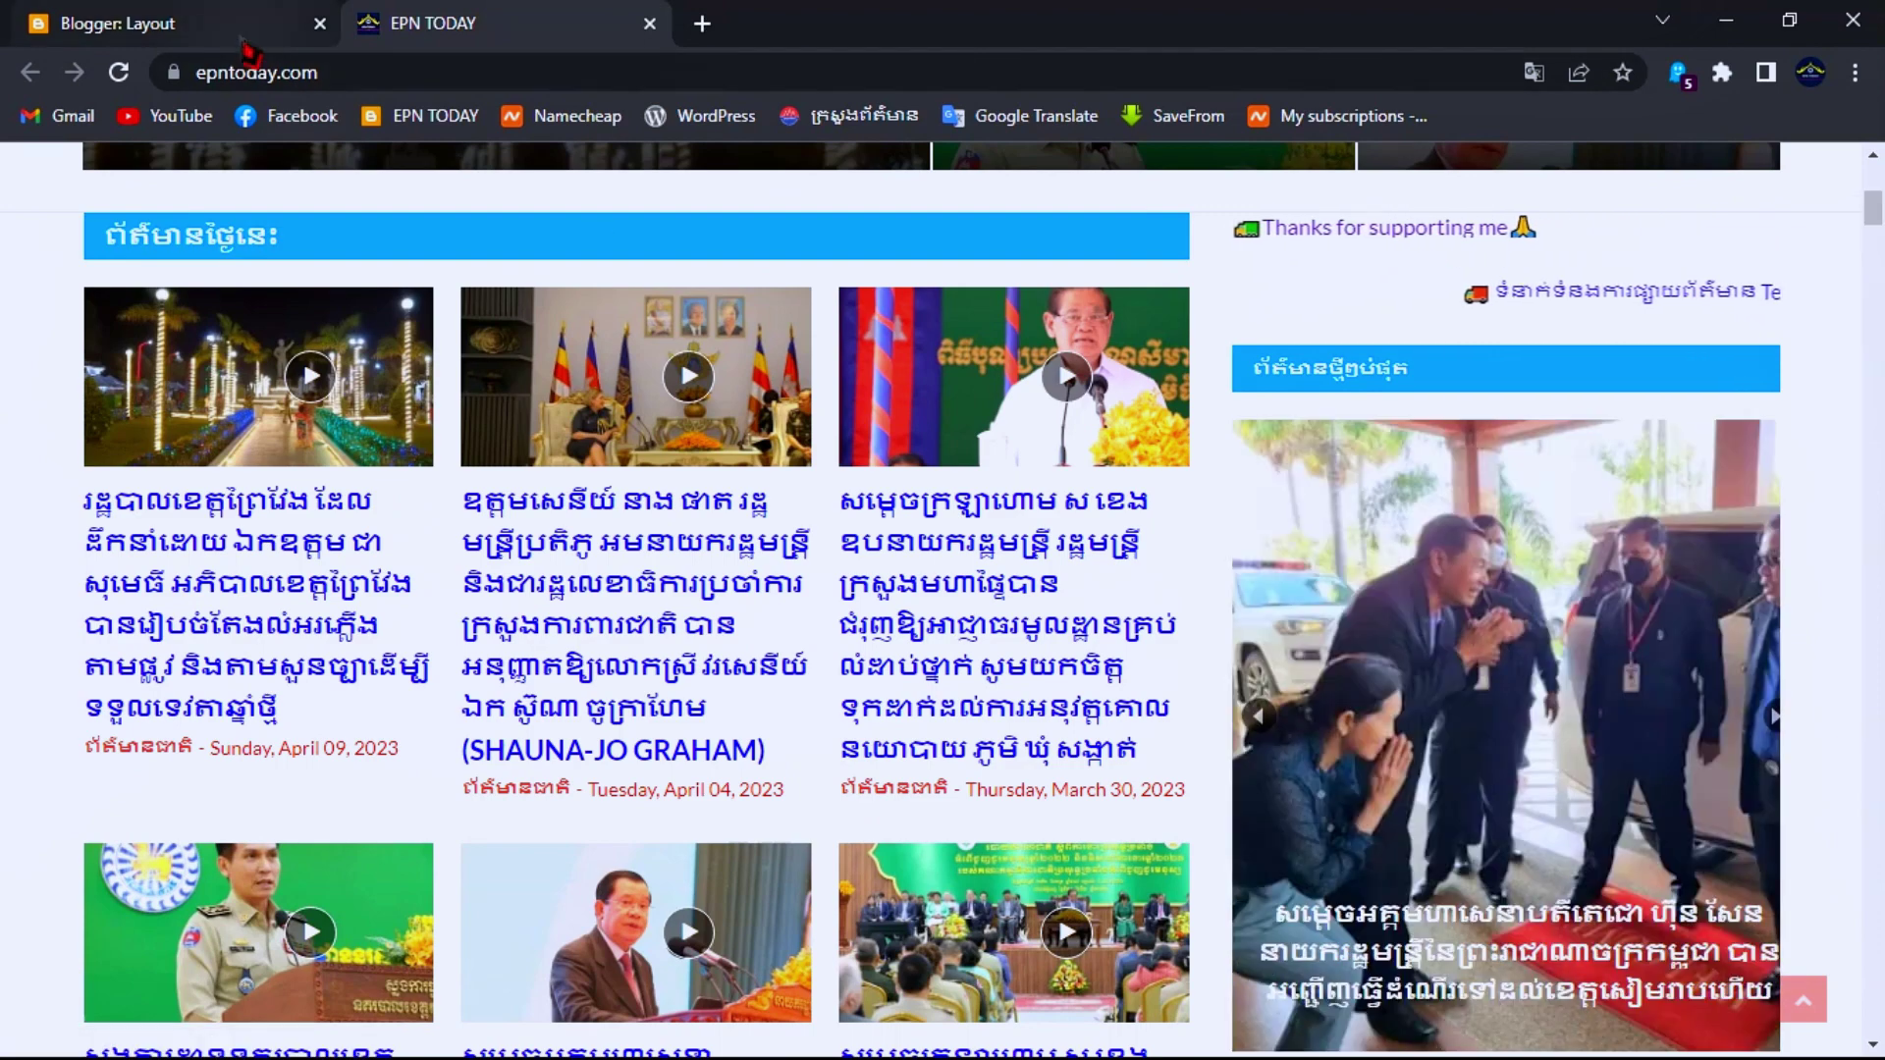
click(207, 24)
key(super+Down)
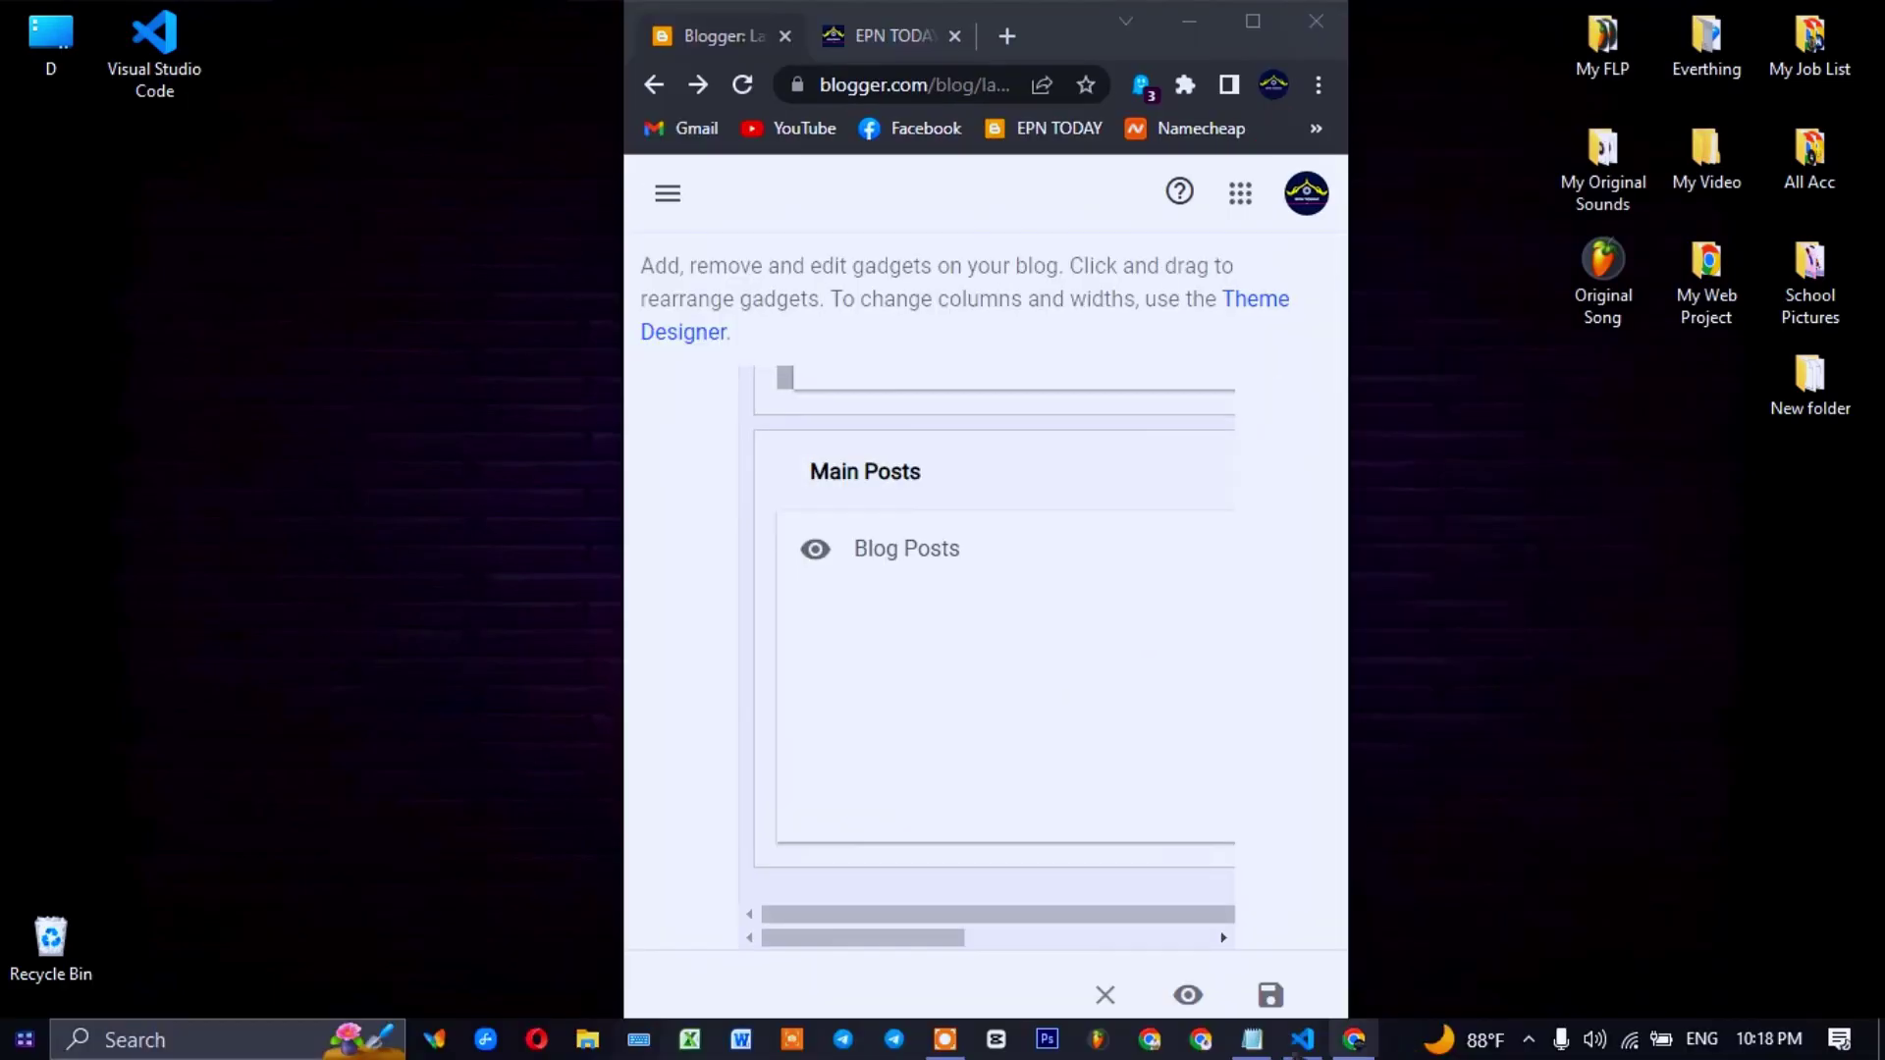
Step: Glance at index.html in VS Code, then hide it and maximize Blogger's Layout page
click(1253, 1039)
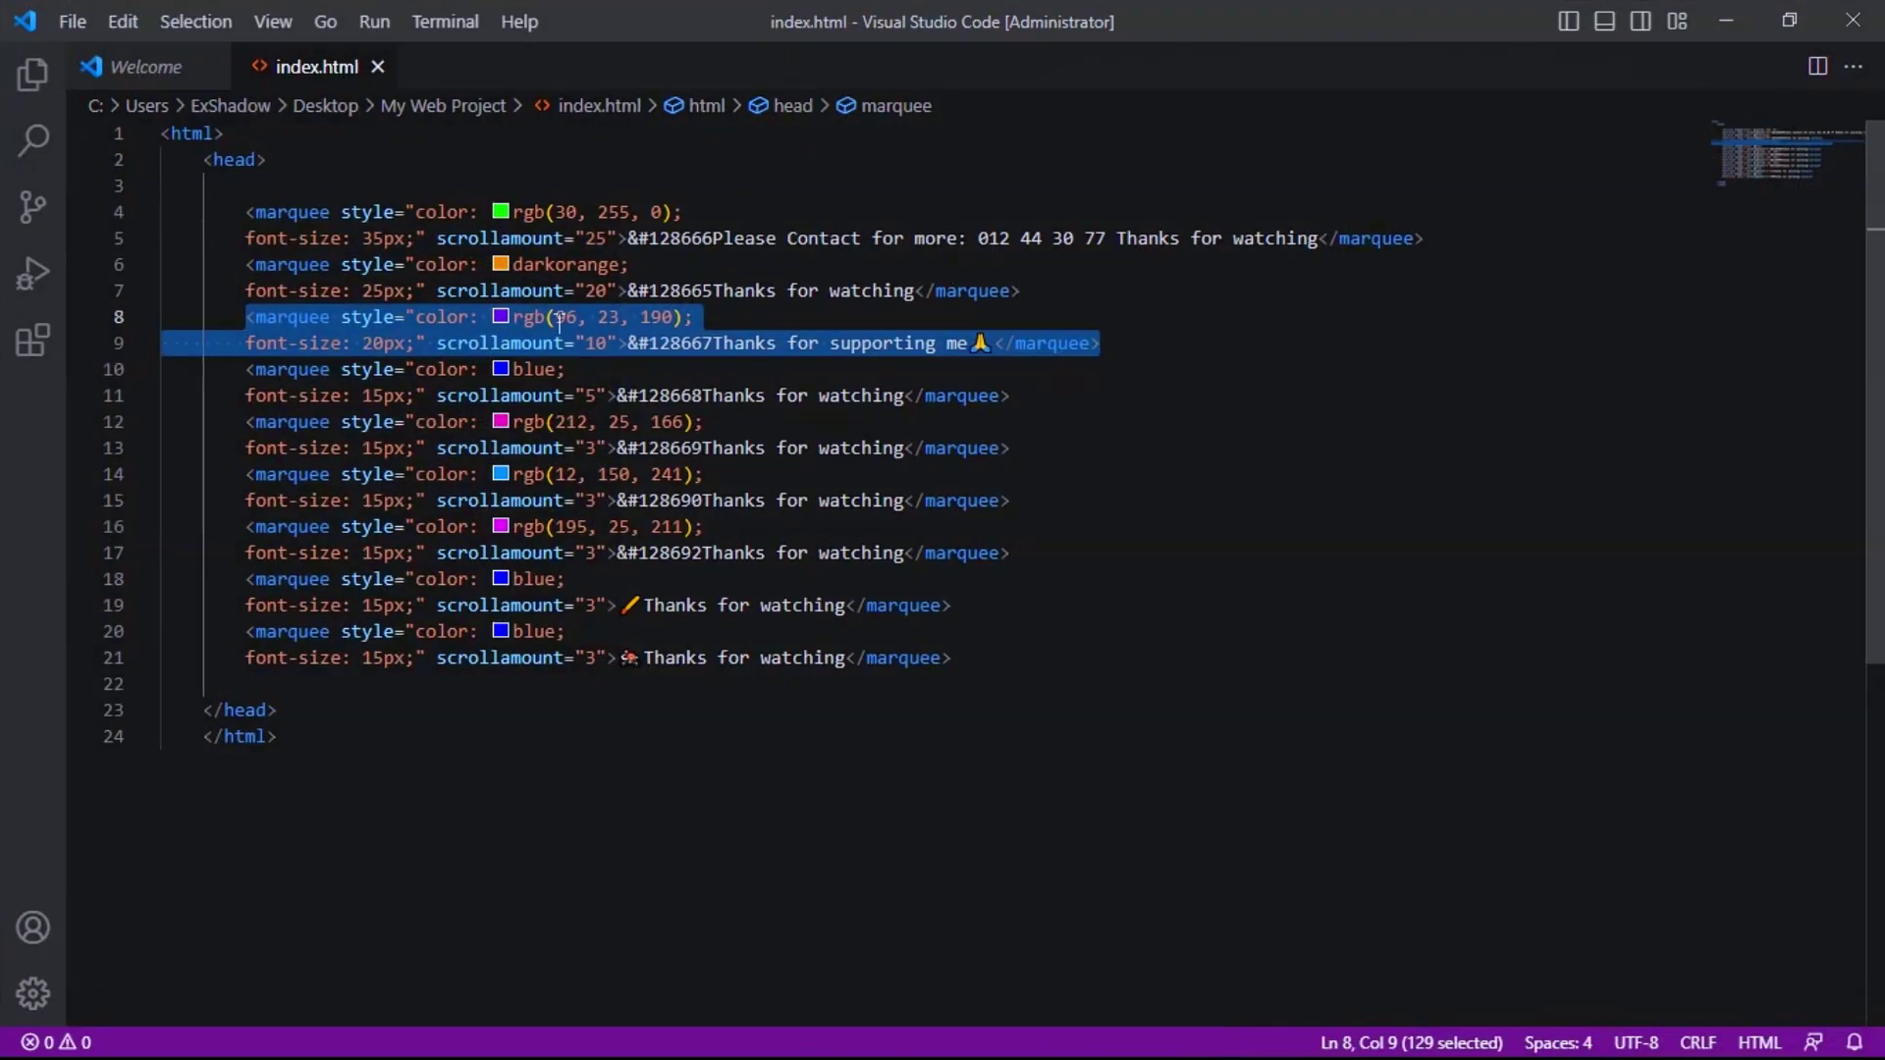
mouse_move(499, 369)
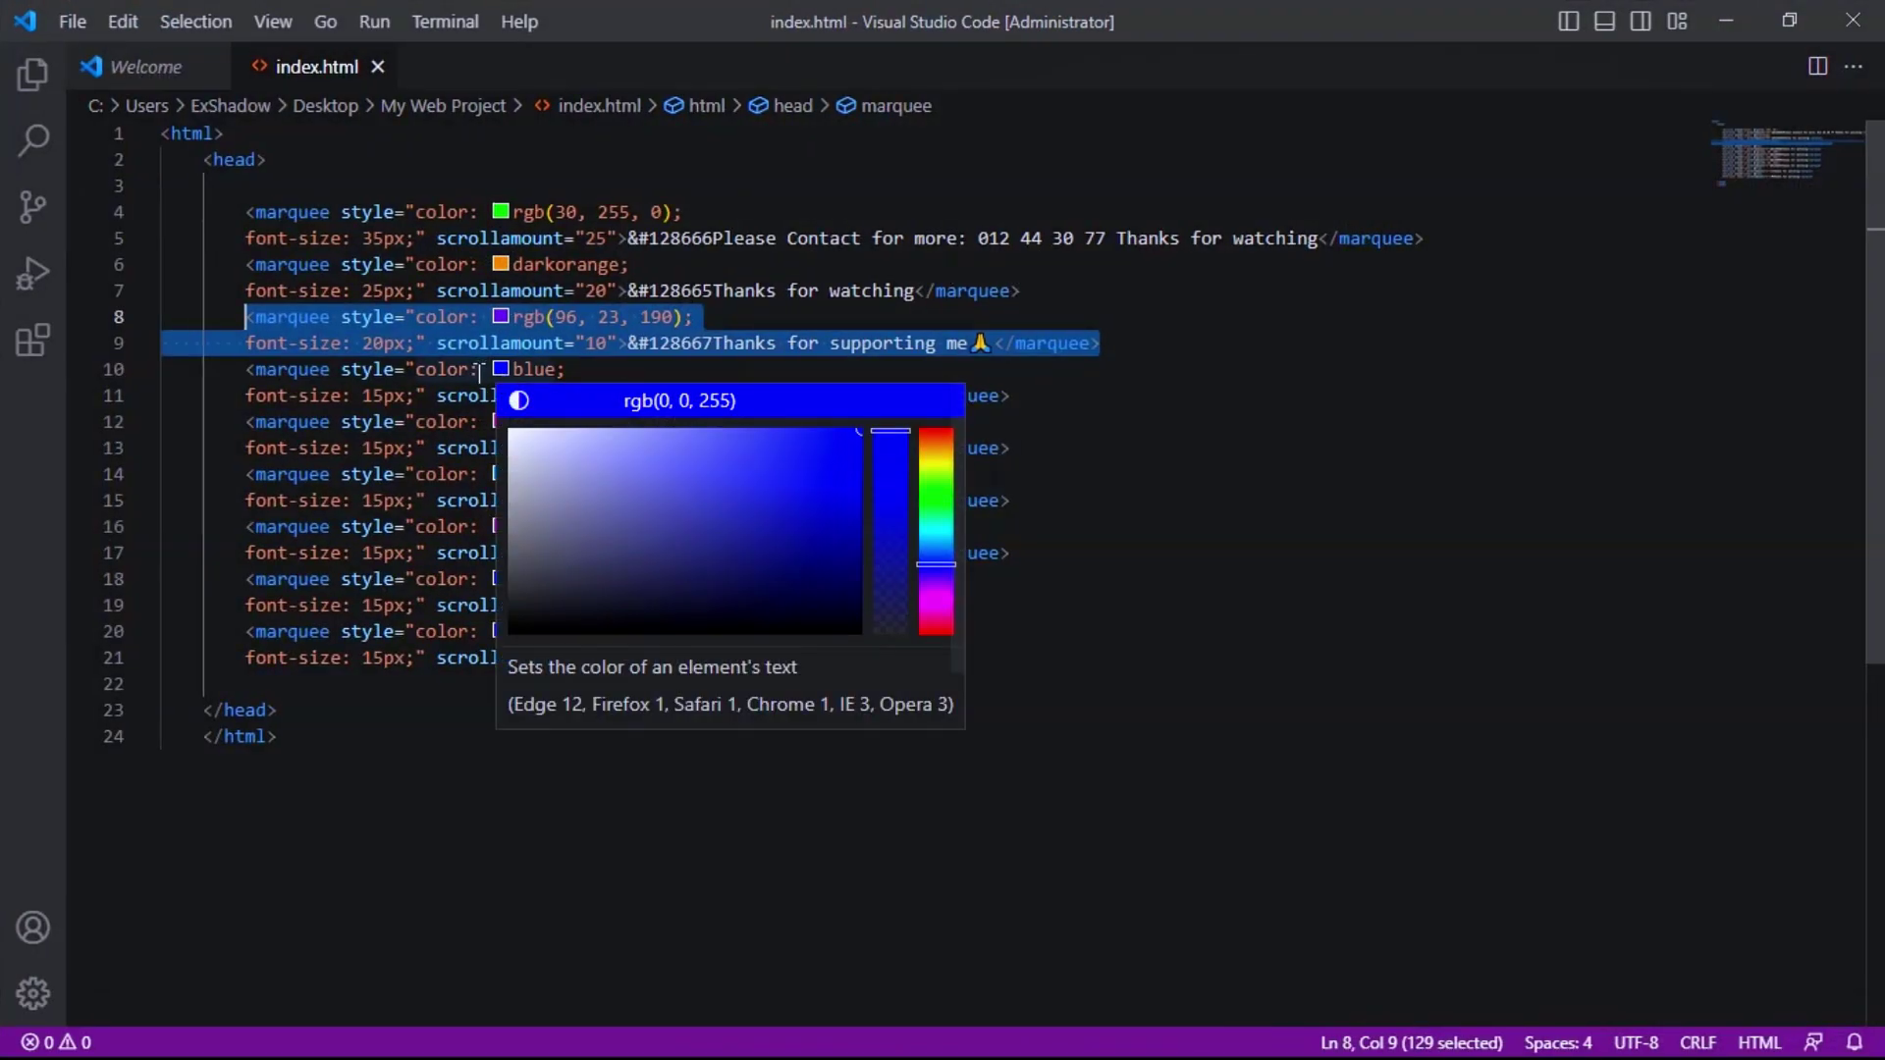
click(1726, 21)
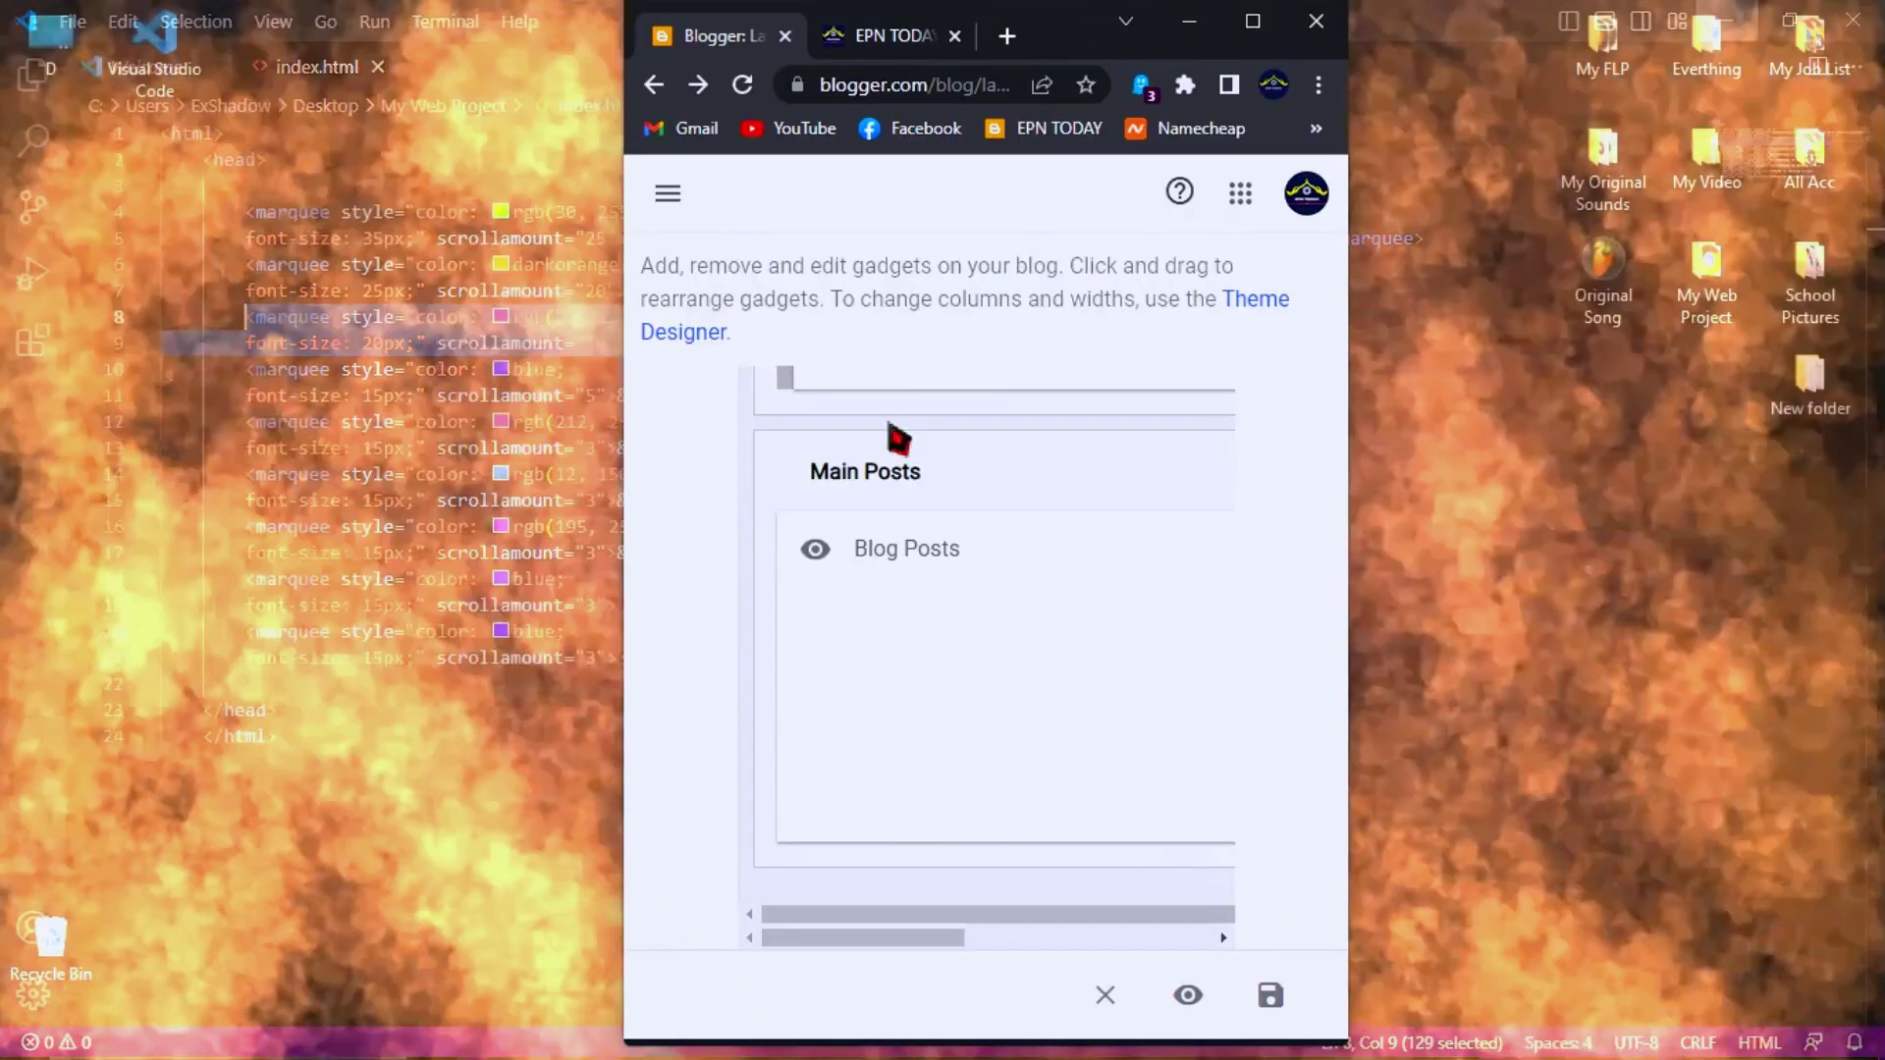
click(1254, 21)
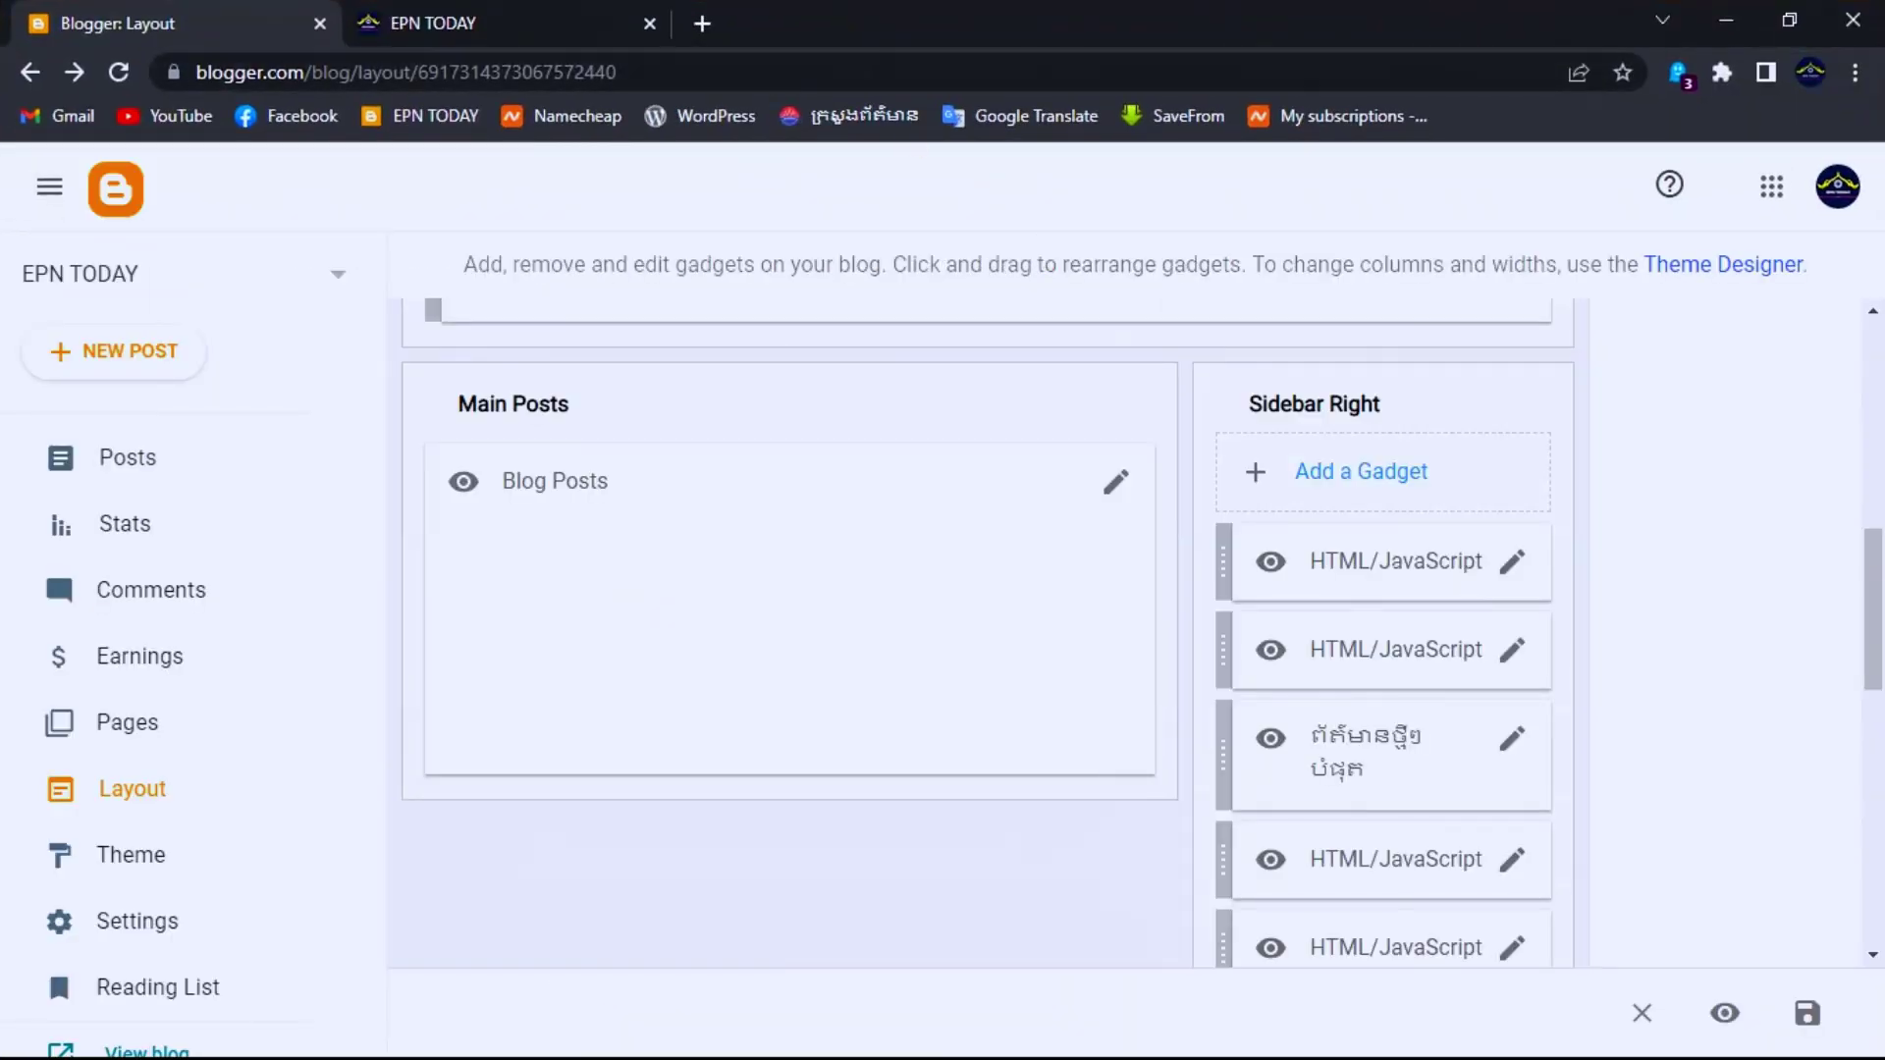
Step: Add the semicolon after 'blue' in the first gadget, save, and confirm on the reloaded live site
click(1512, 560)
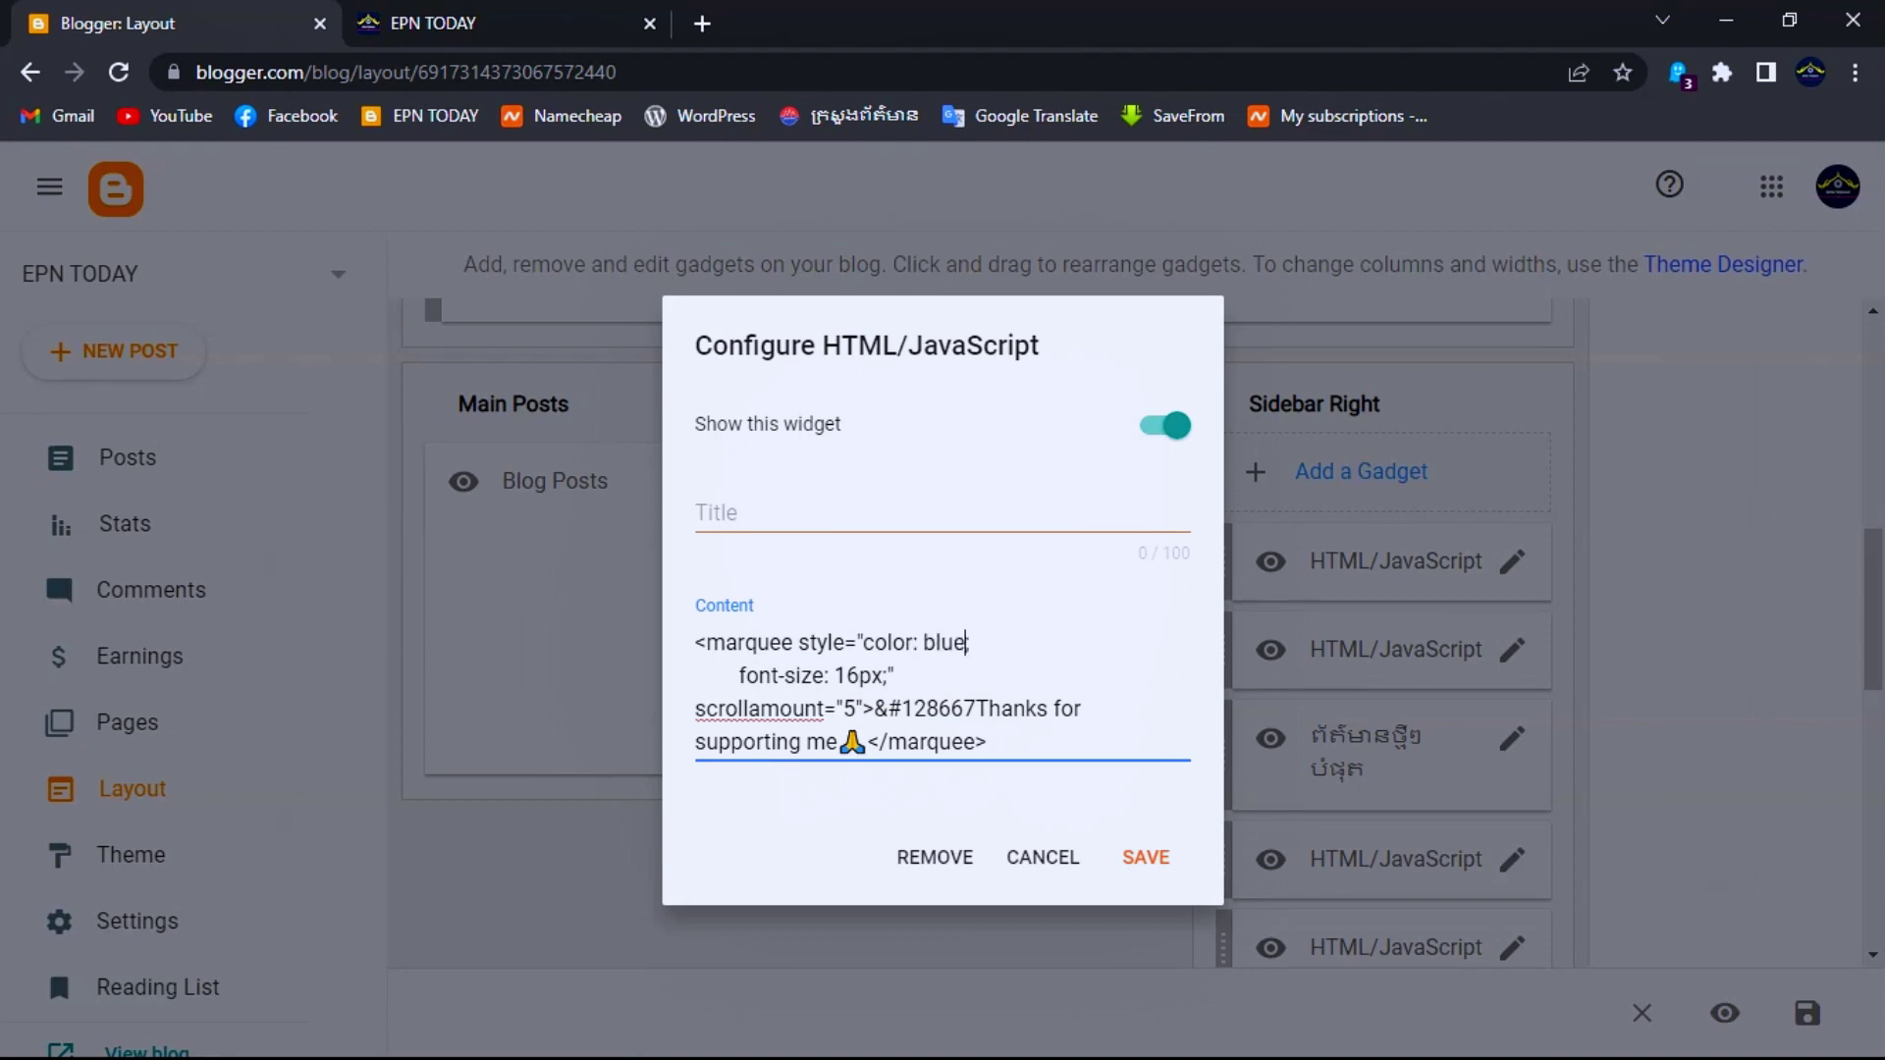
click(1147, 858)
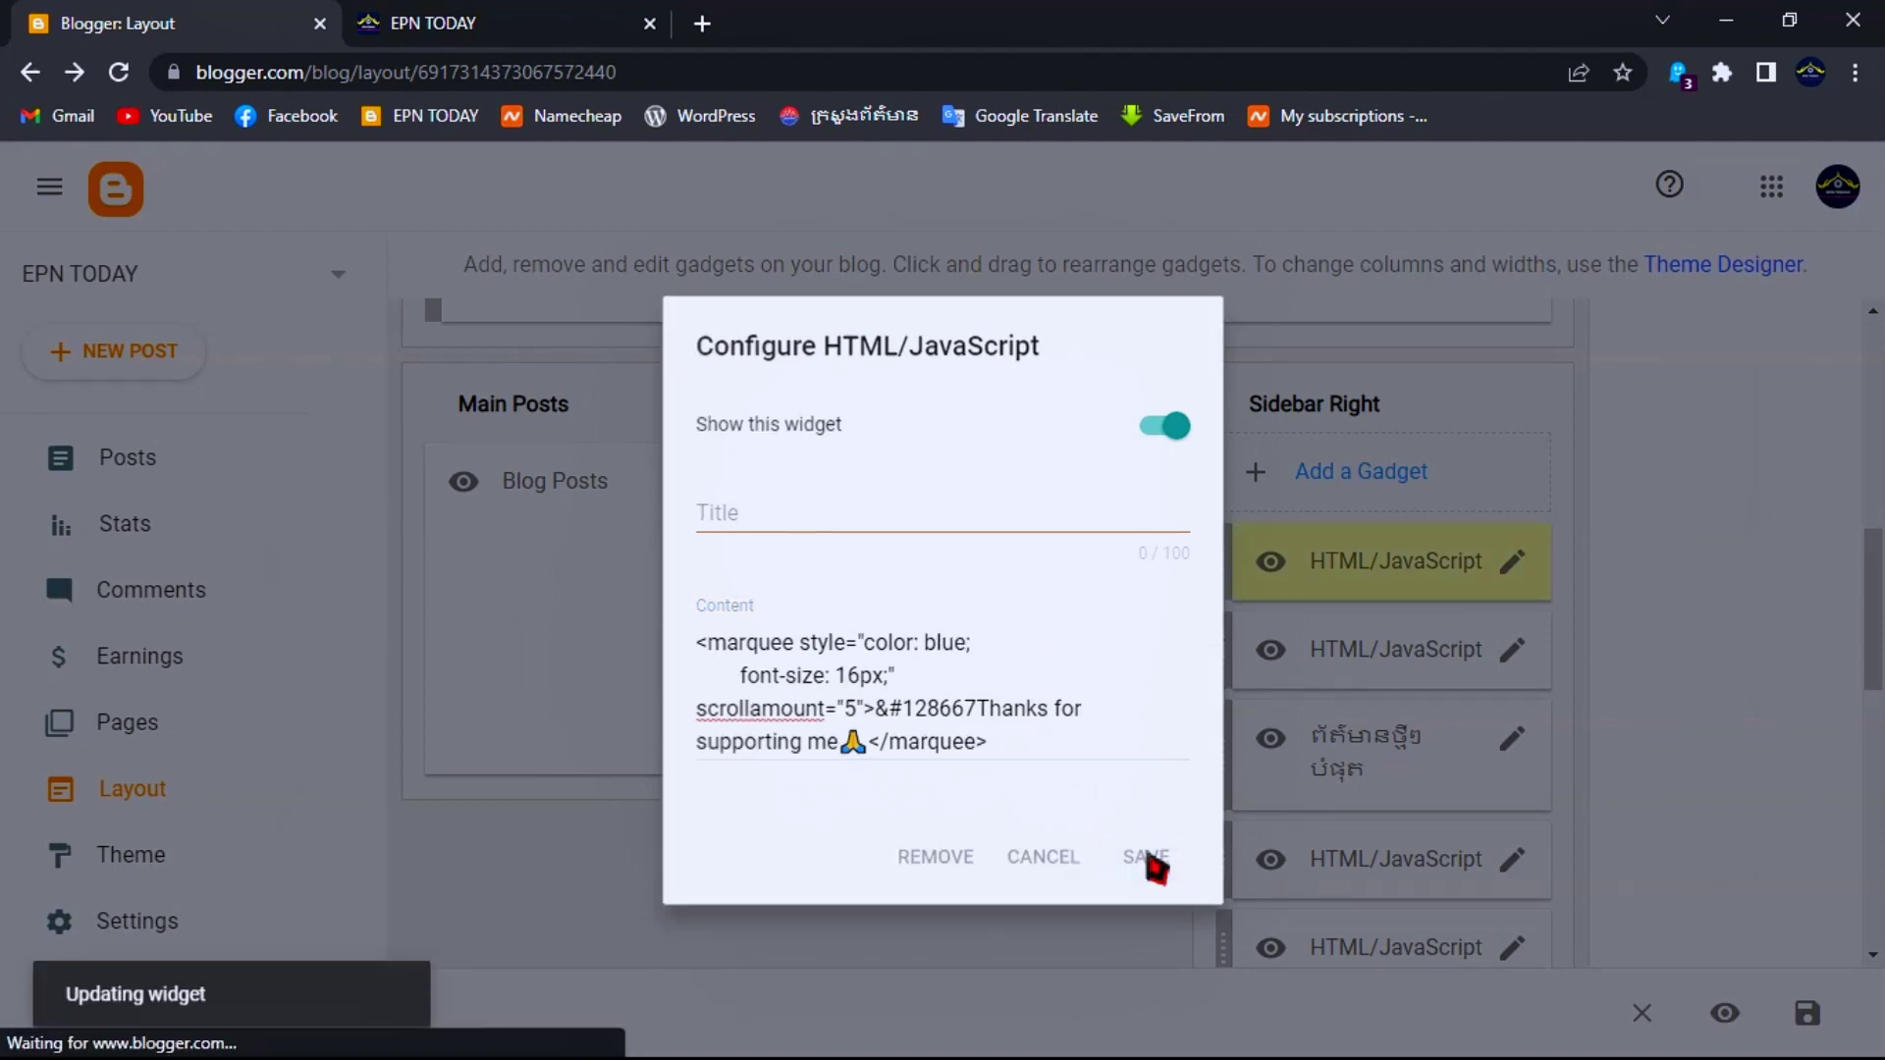
click(427, 22)
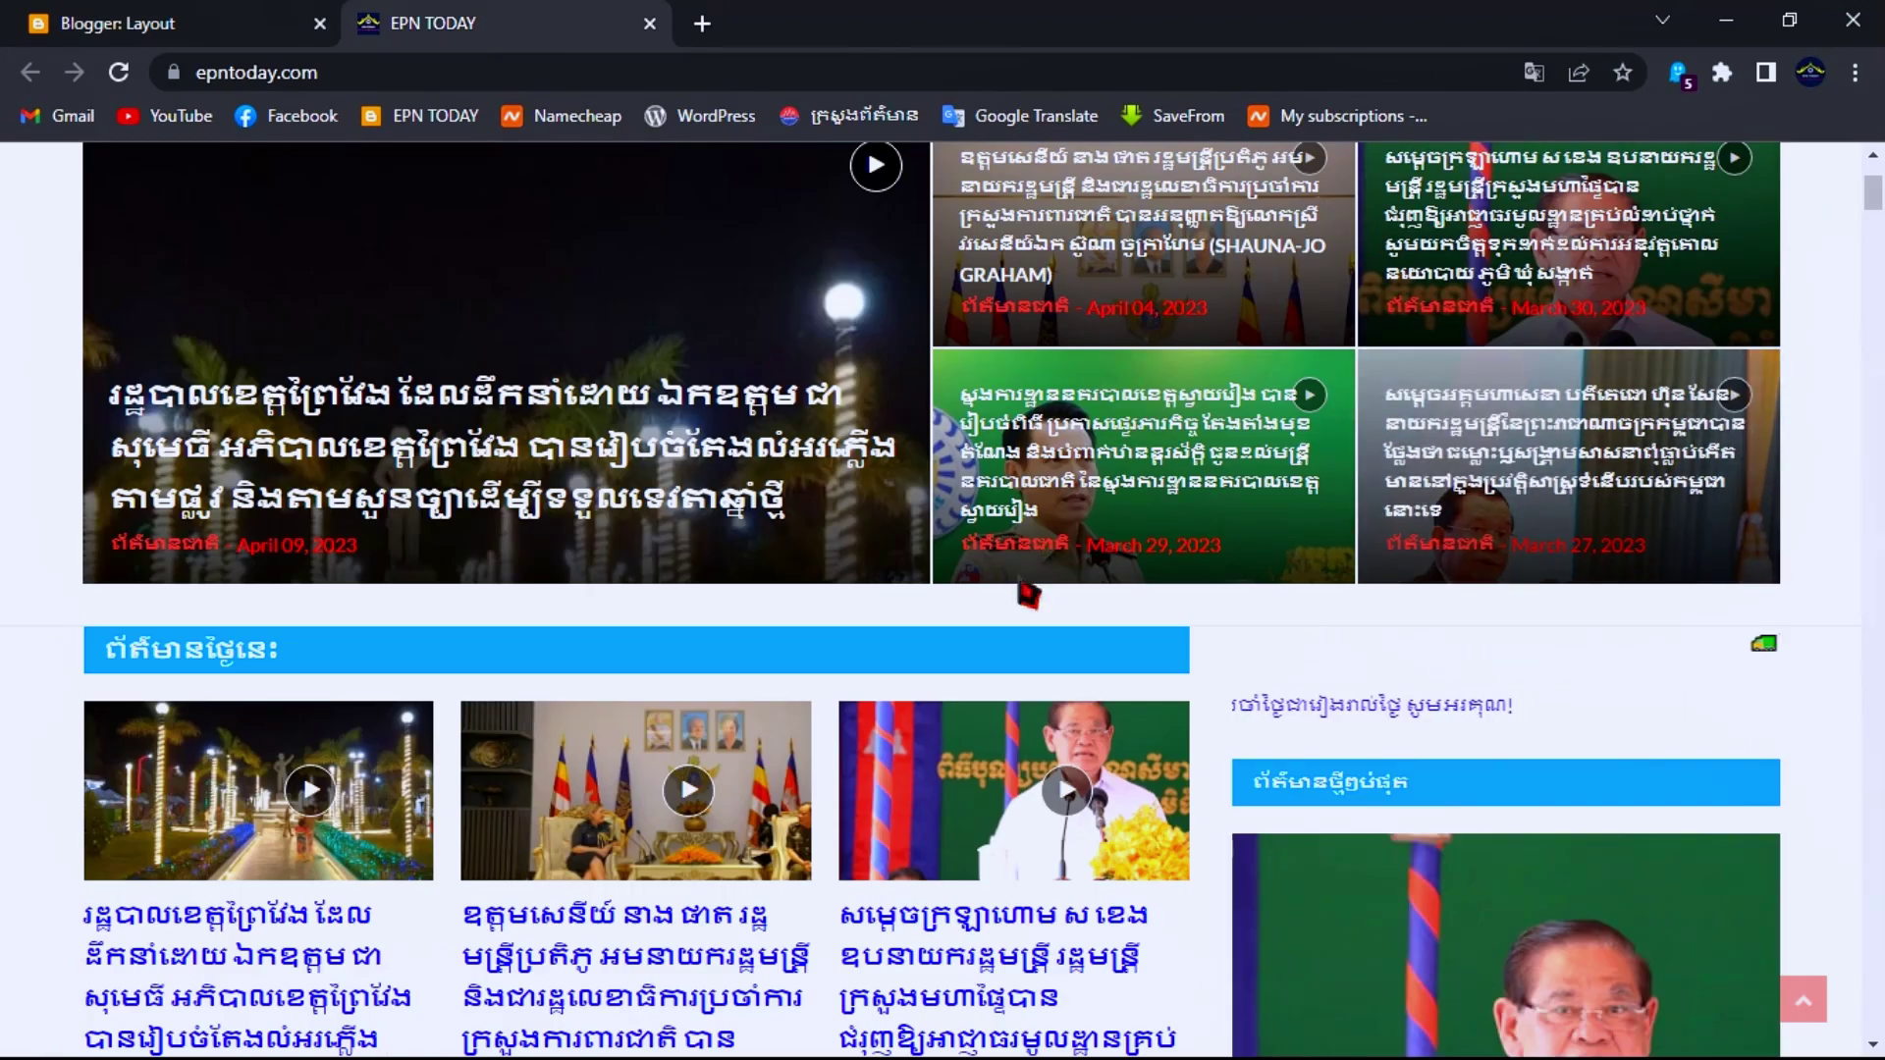
click(117, 72)
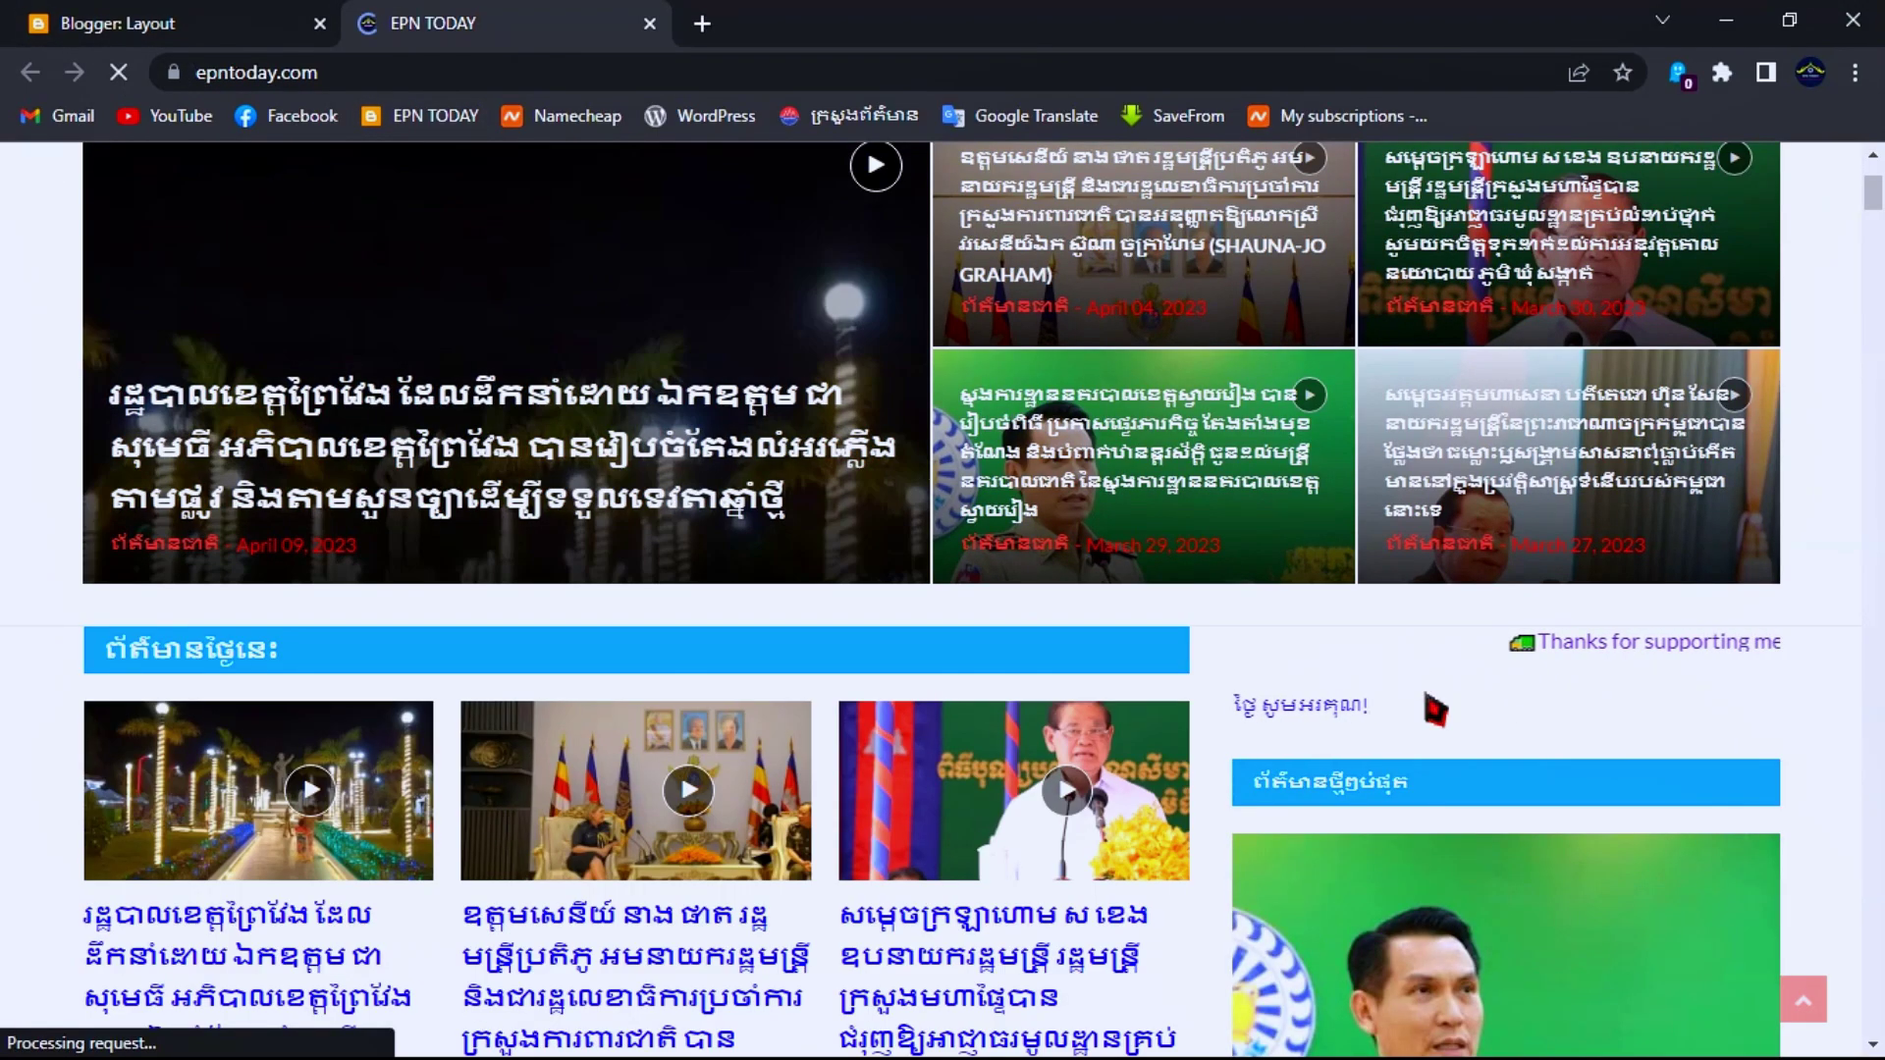
scroll(1144, 717, down, 4)
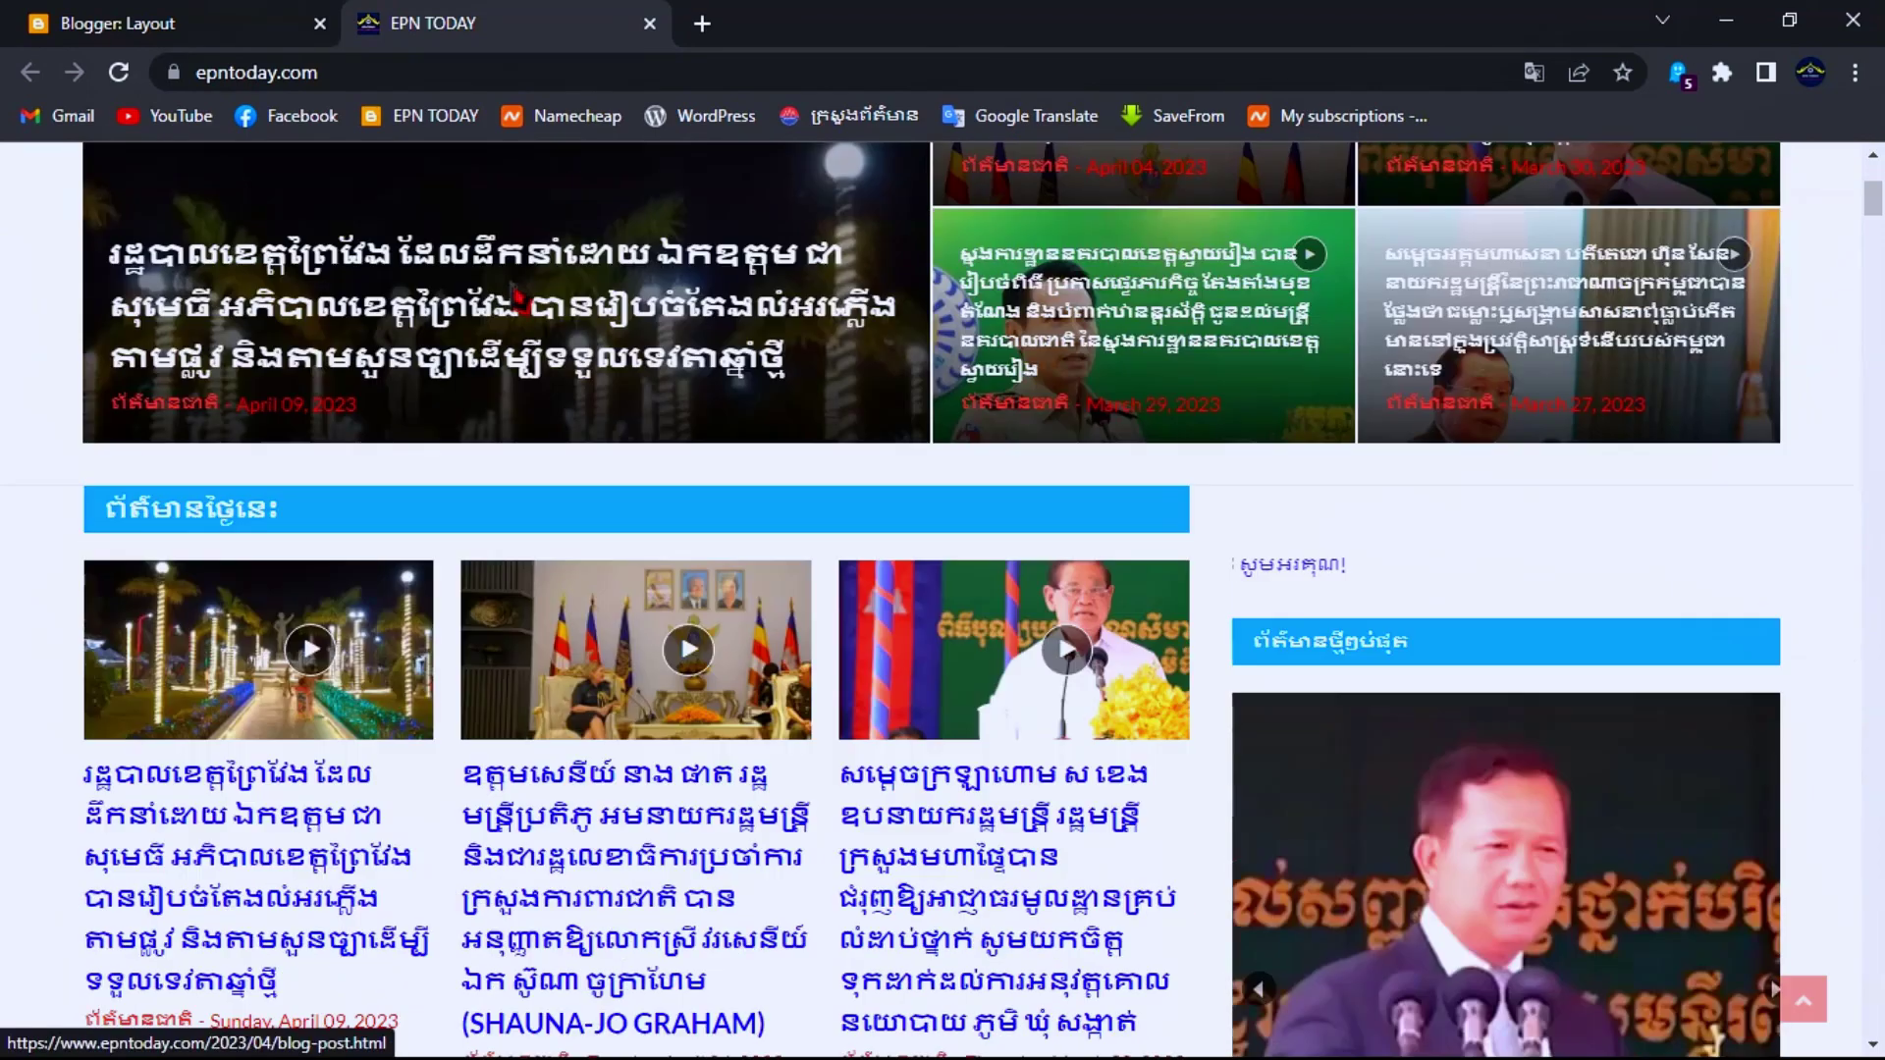
scroll(943, 589, down, 4)
scroll(631, 537, down, 2)
scroll(630, 536, up, 4)
scroll(630, 536, up, 5)
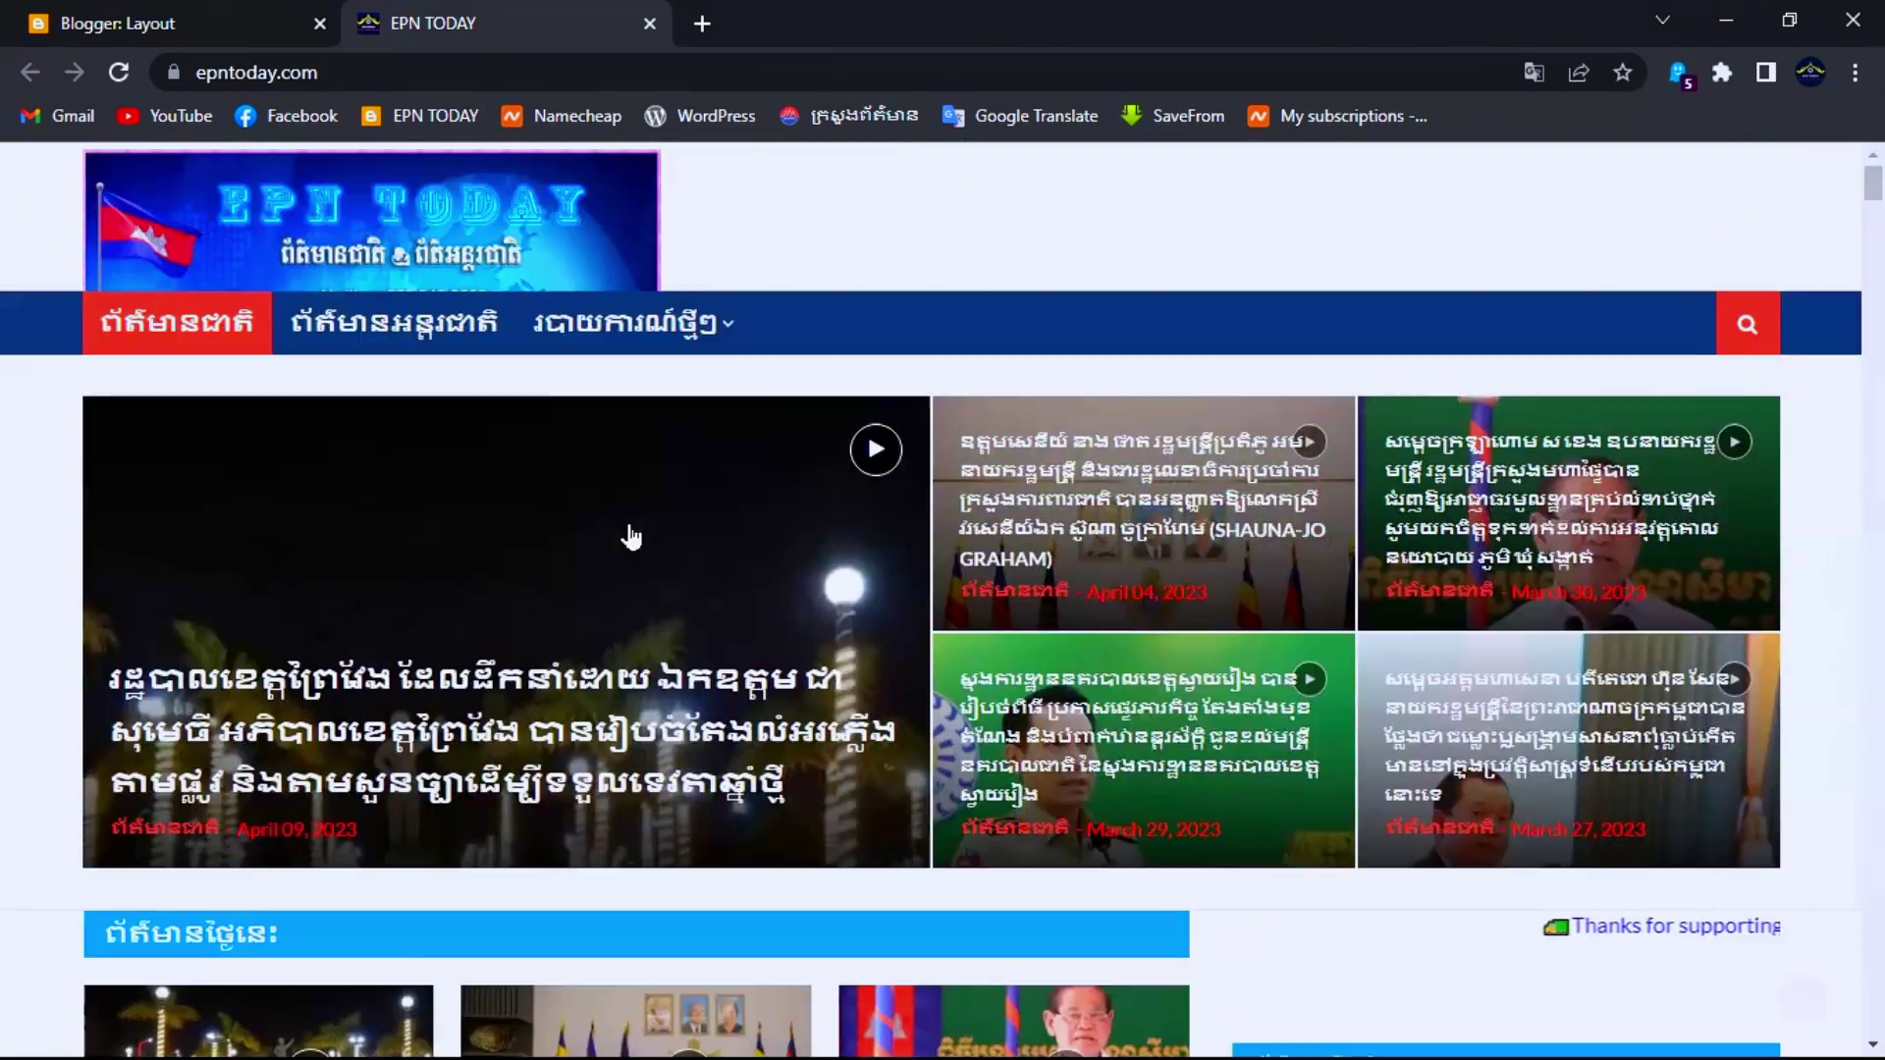
scroll(631, 536, down, 1)
click(193, 22)
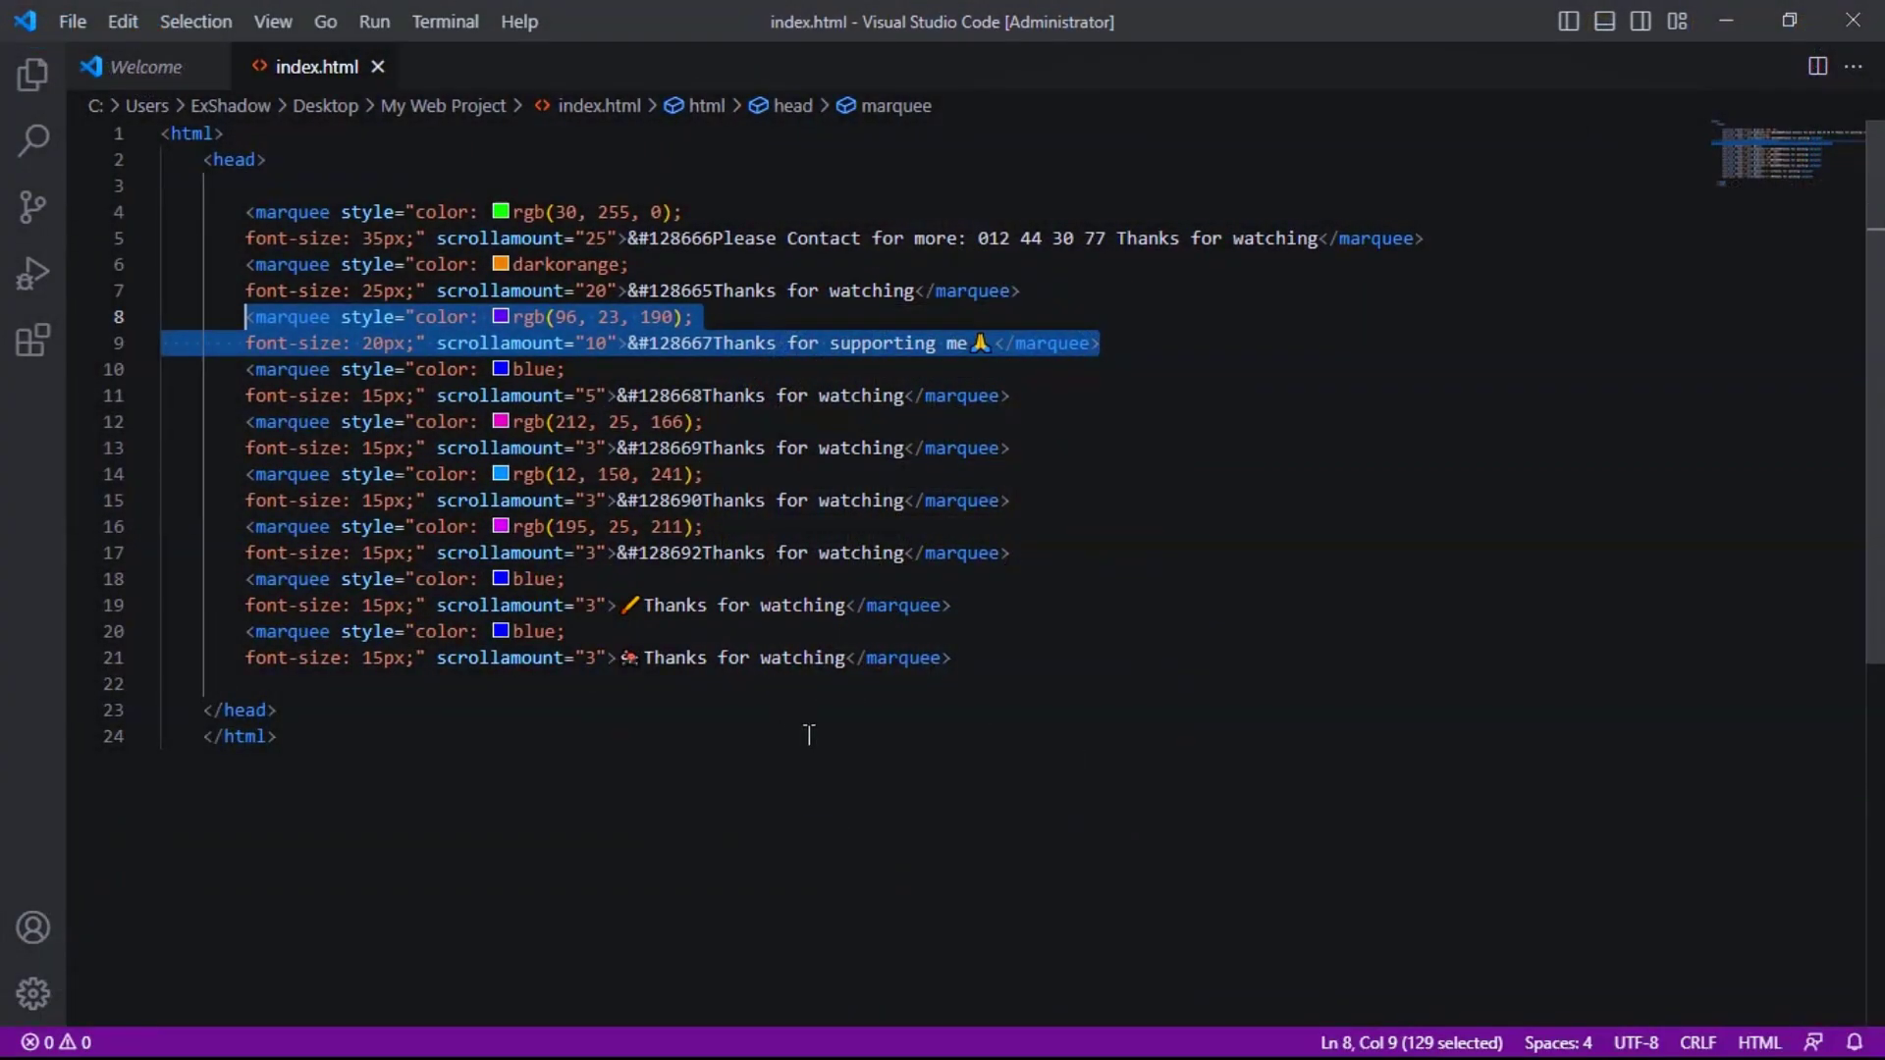
Step: Copy marquee lines 4–21 from index.html, then minimize VS Code
drag(972, 660, 244, 211)
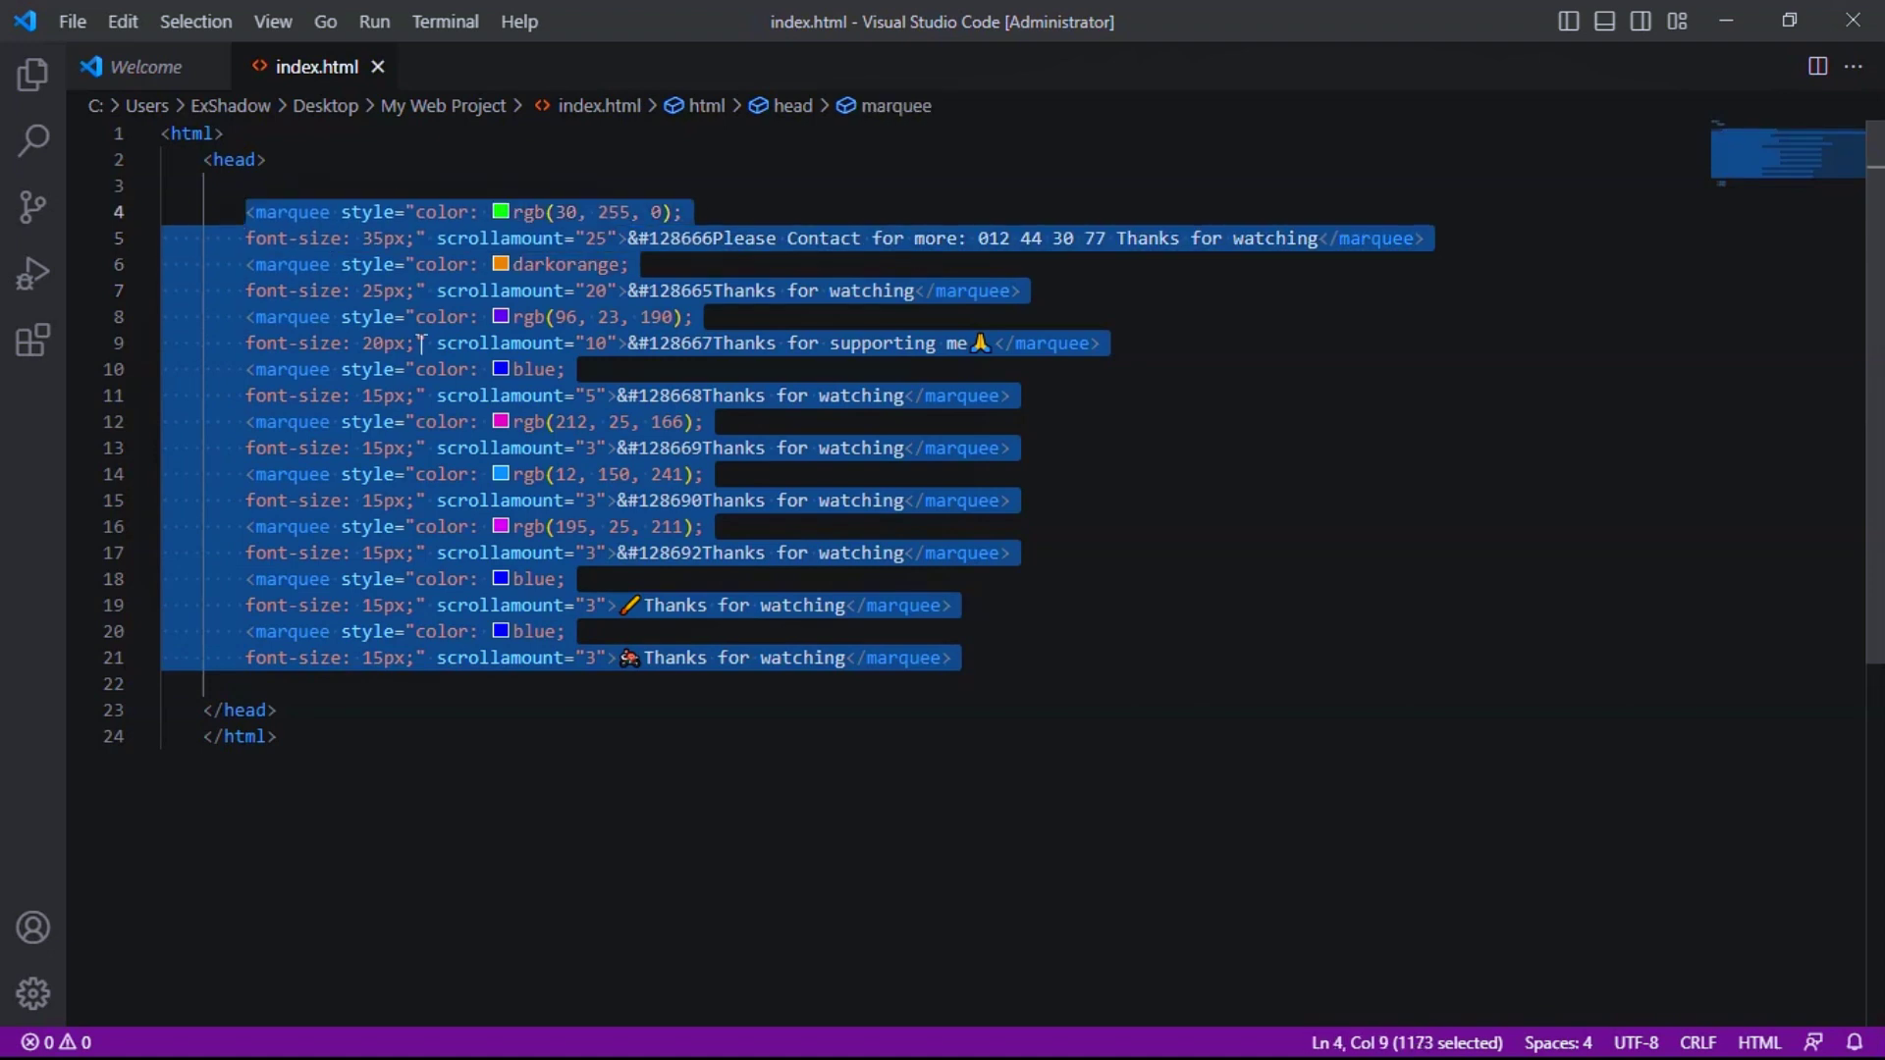
right_click(404, 277)
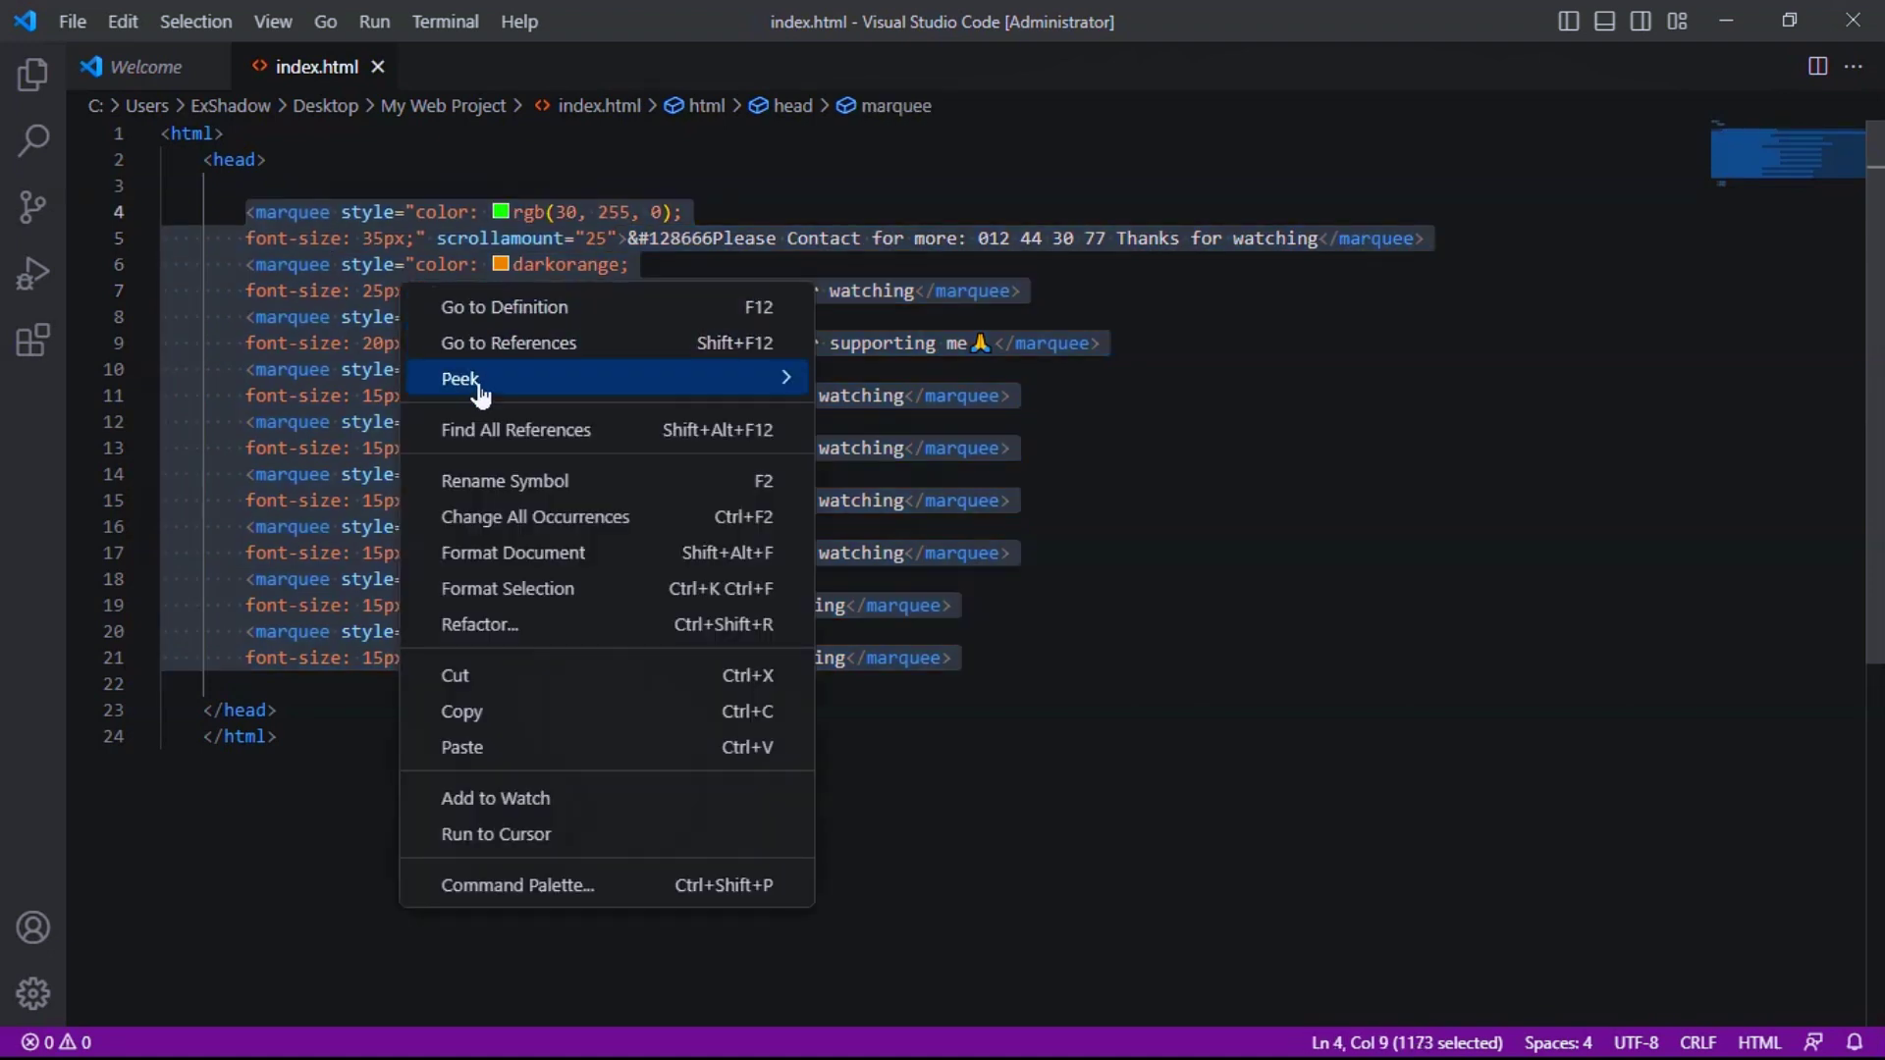
click(514, 712)
click(1726, 20)
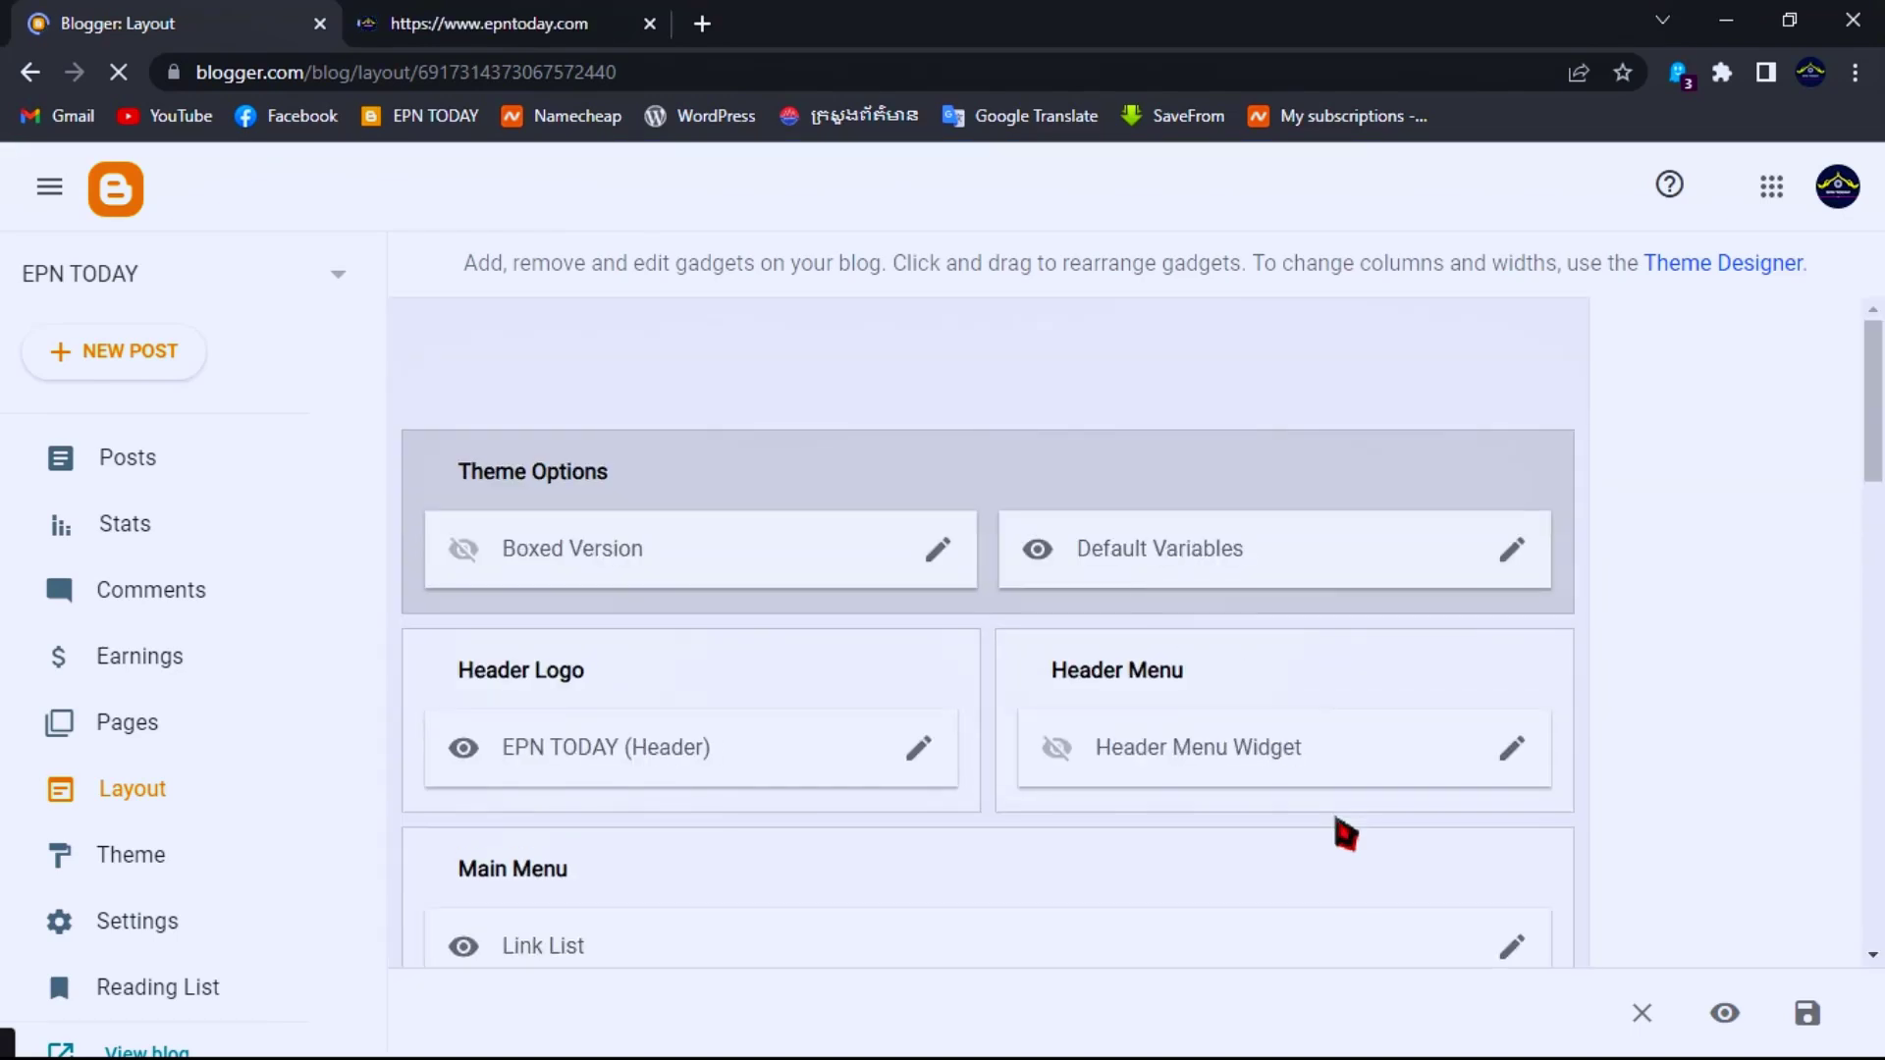
scroll(1337, 830, down, 4)
scroll(1338, 830, down, 1)
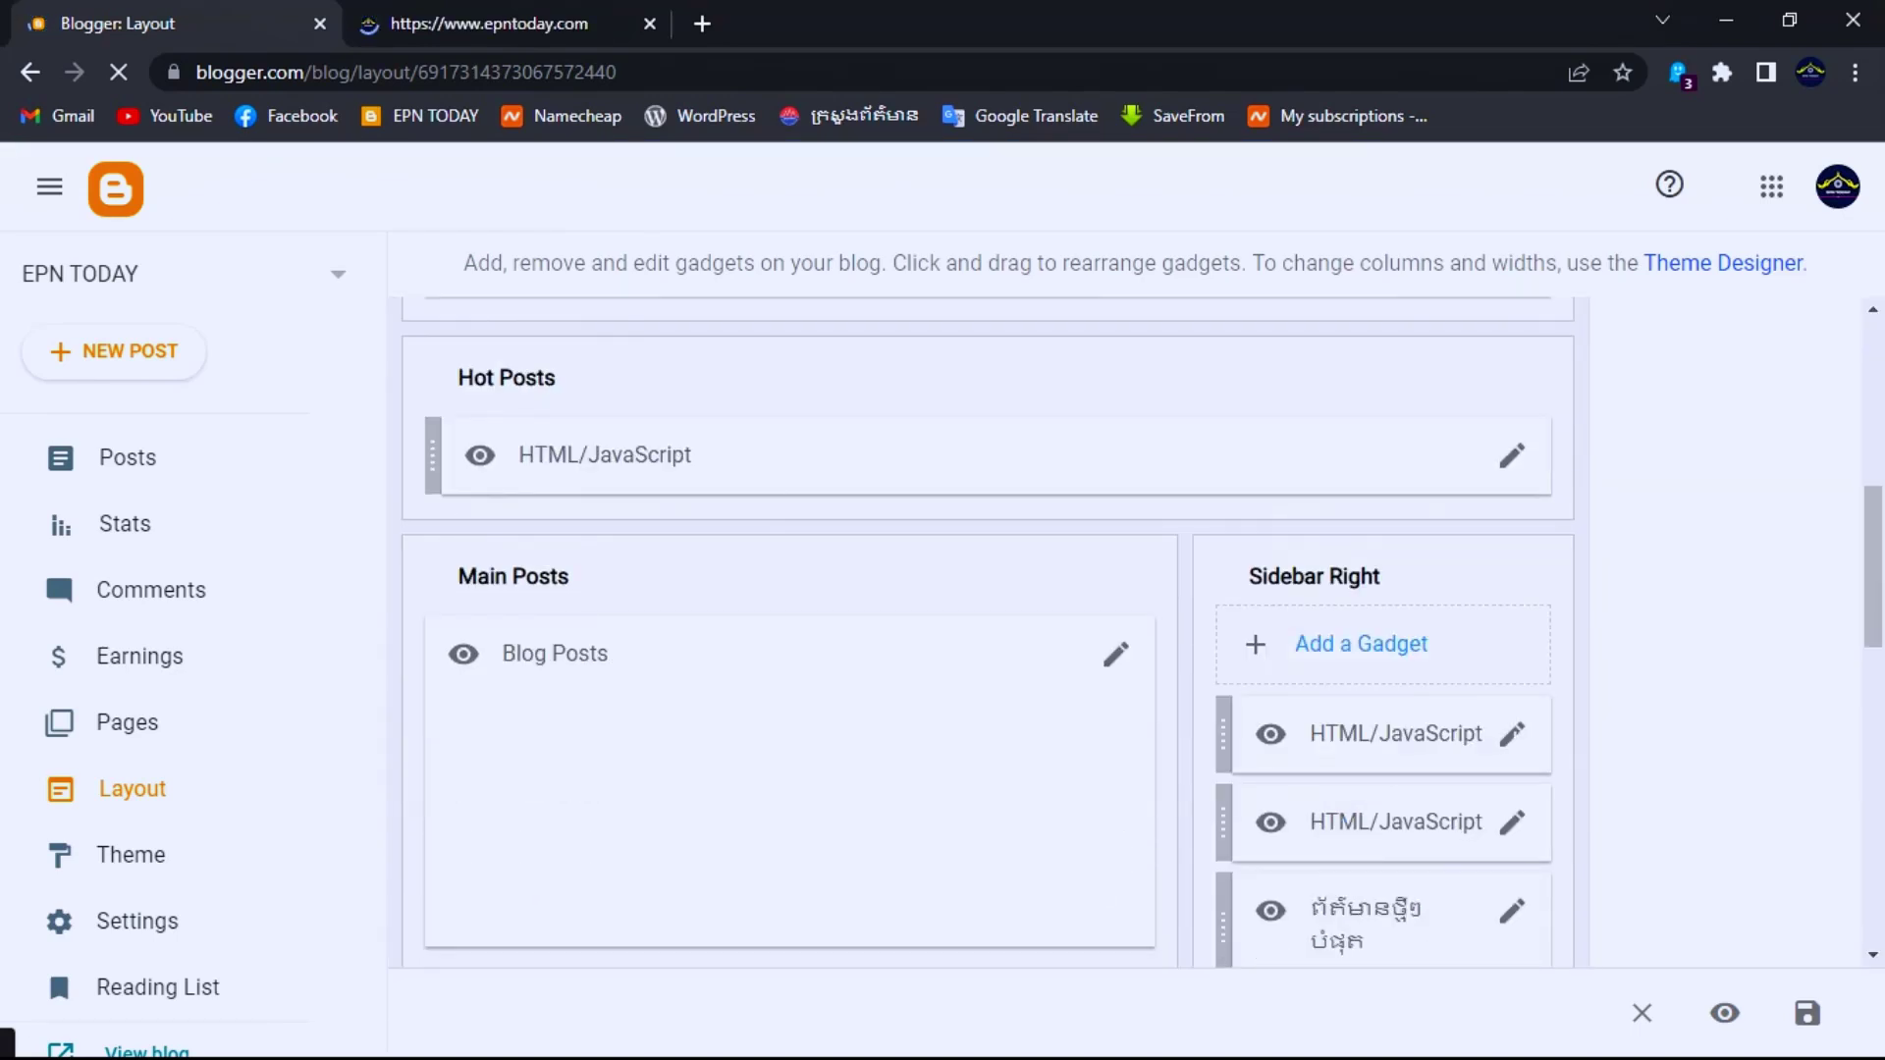
Step: Replace the first gadget's Content with the pasted coloured marquee list and save
click(1511, 733)
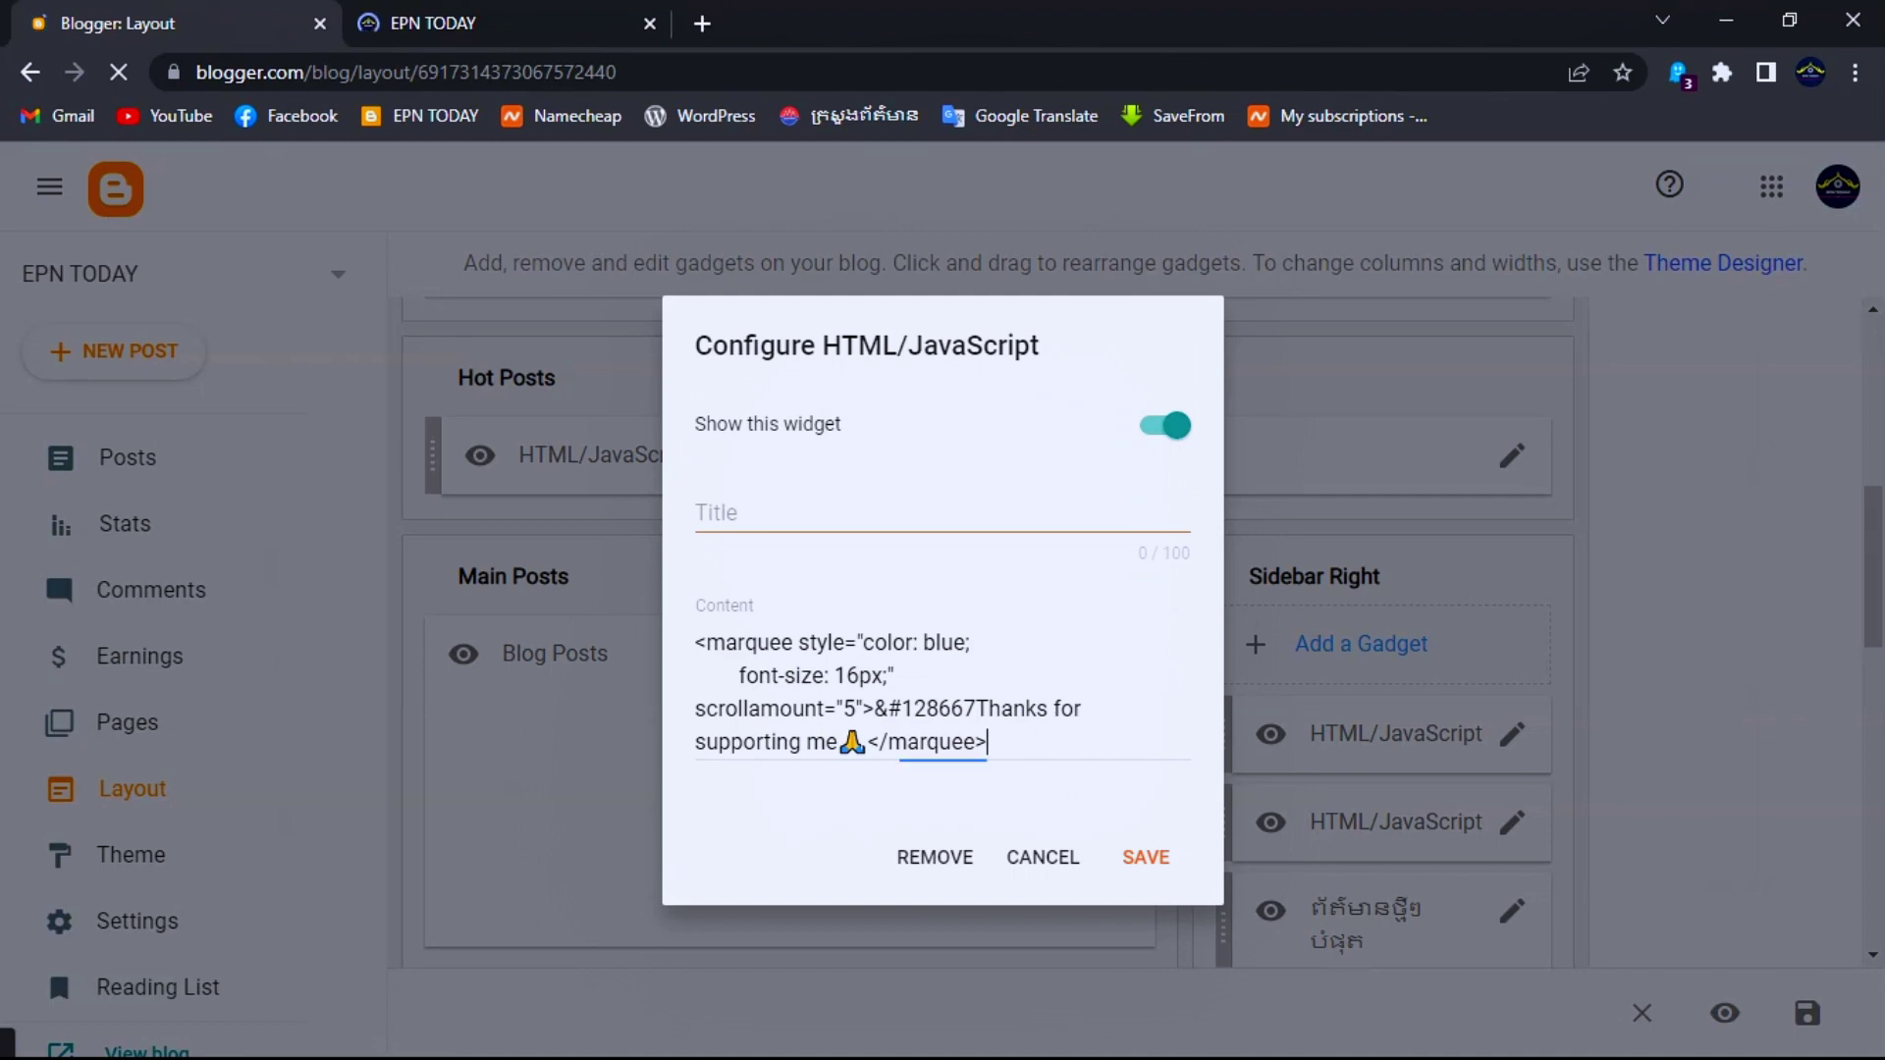
mouse_move(987, 743)
mouse_down()
mouse_move(695, 711)
mouse_move(680, 645)
mouse_up()
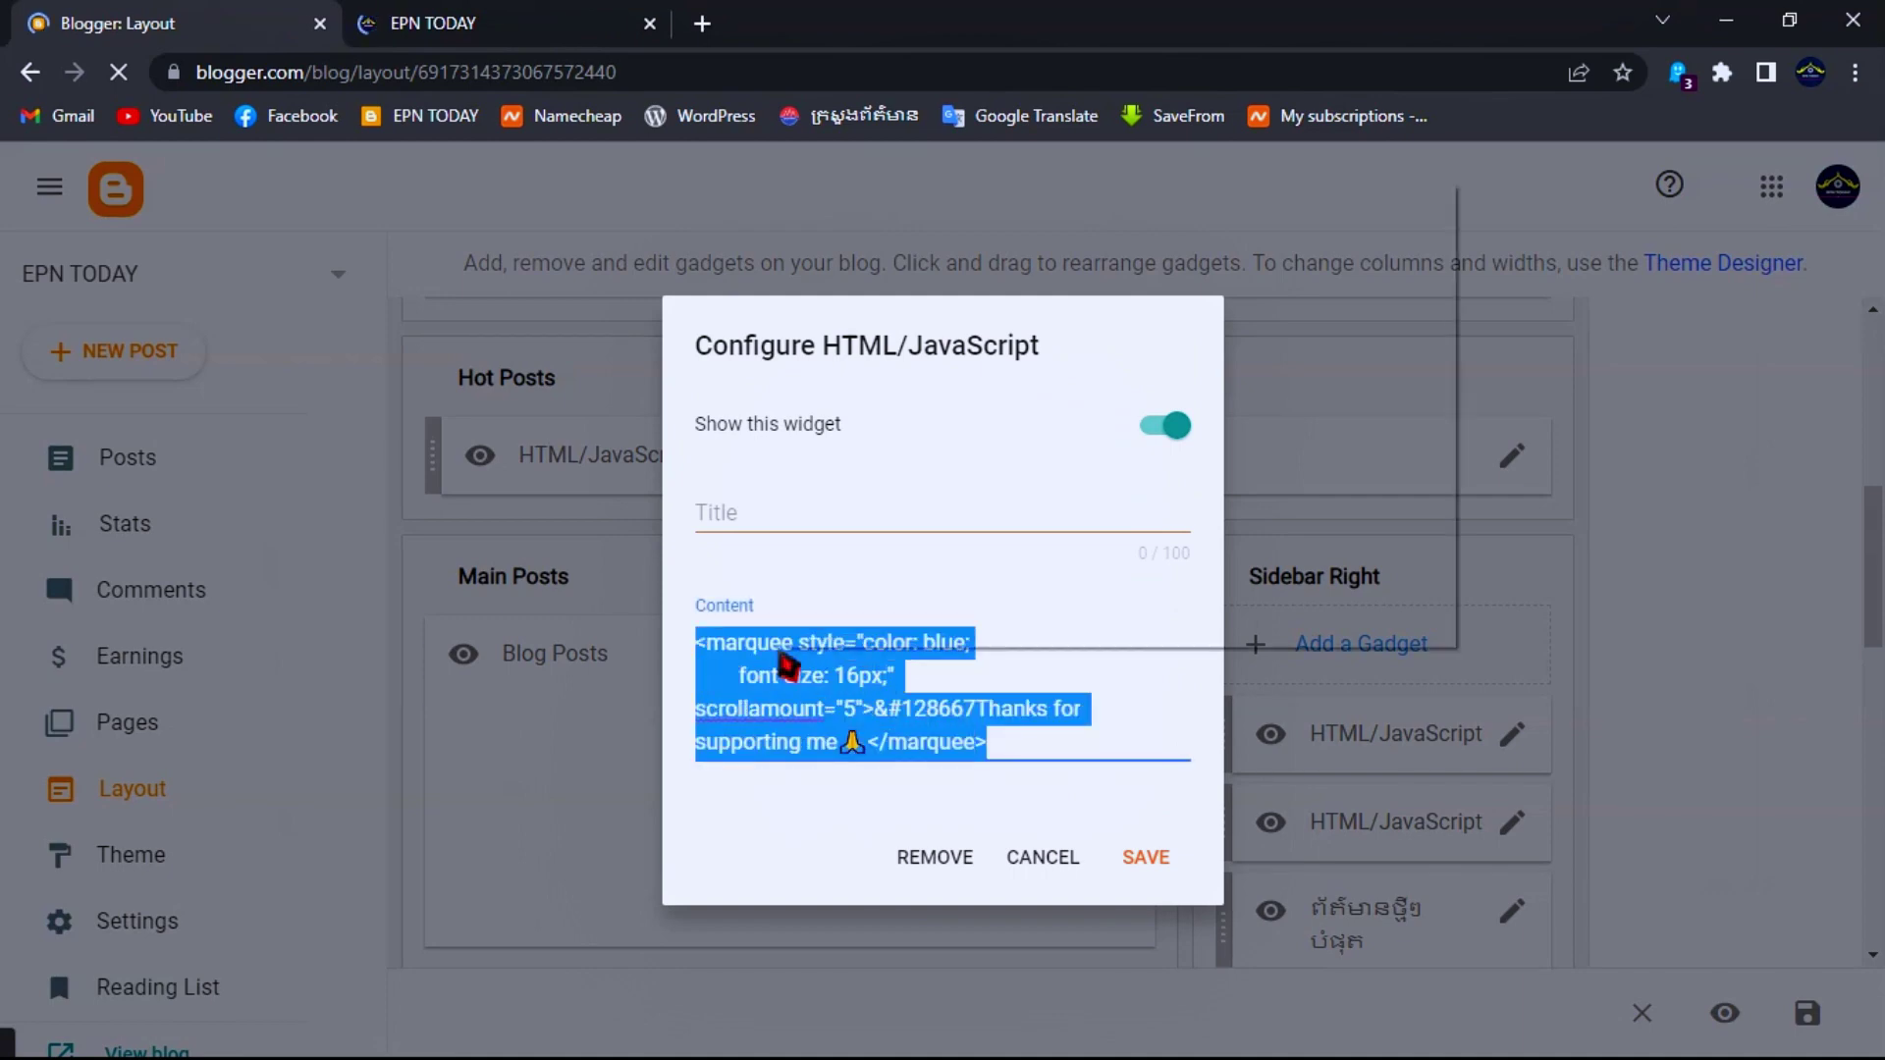
right_click(785, 666)
click(852, 284)
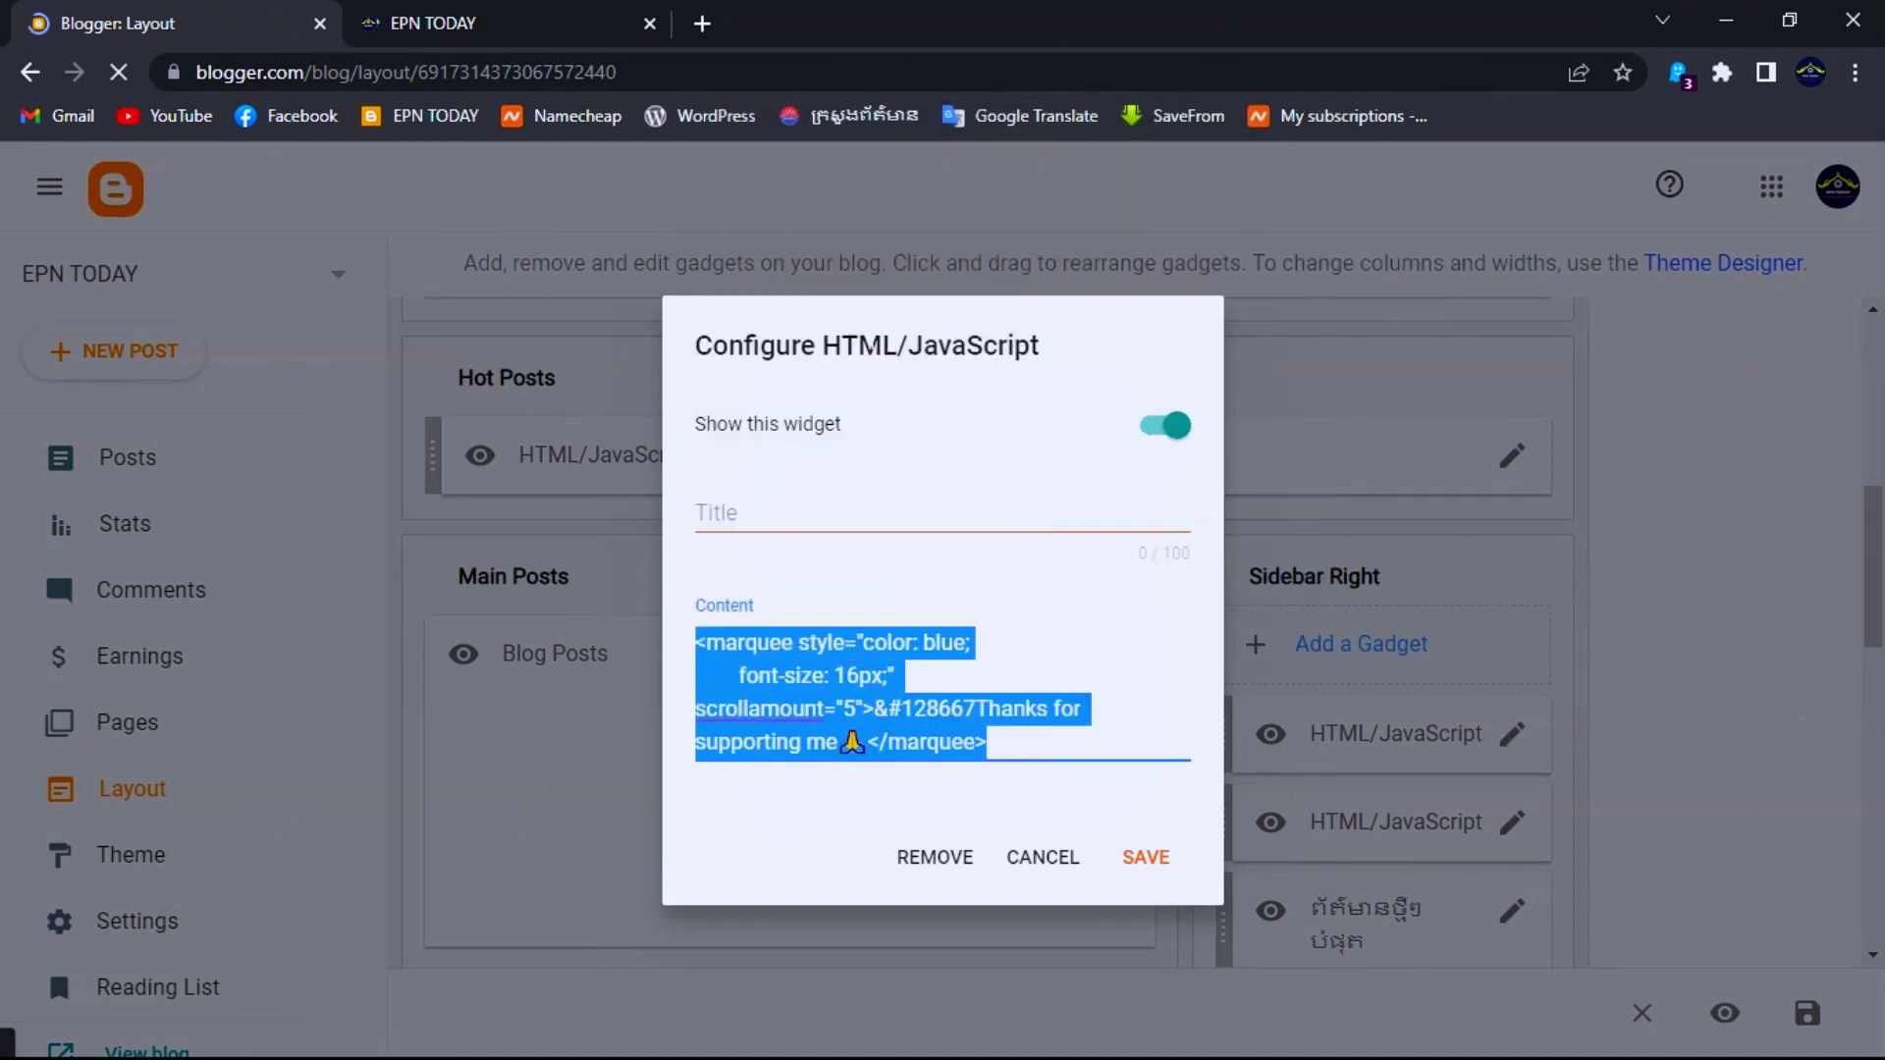
key(ctrl+v)
scroll(943, 589, up, 5)
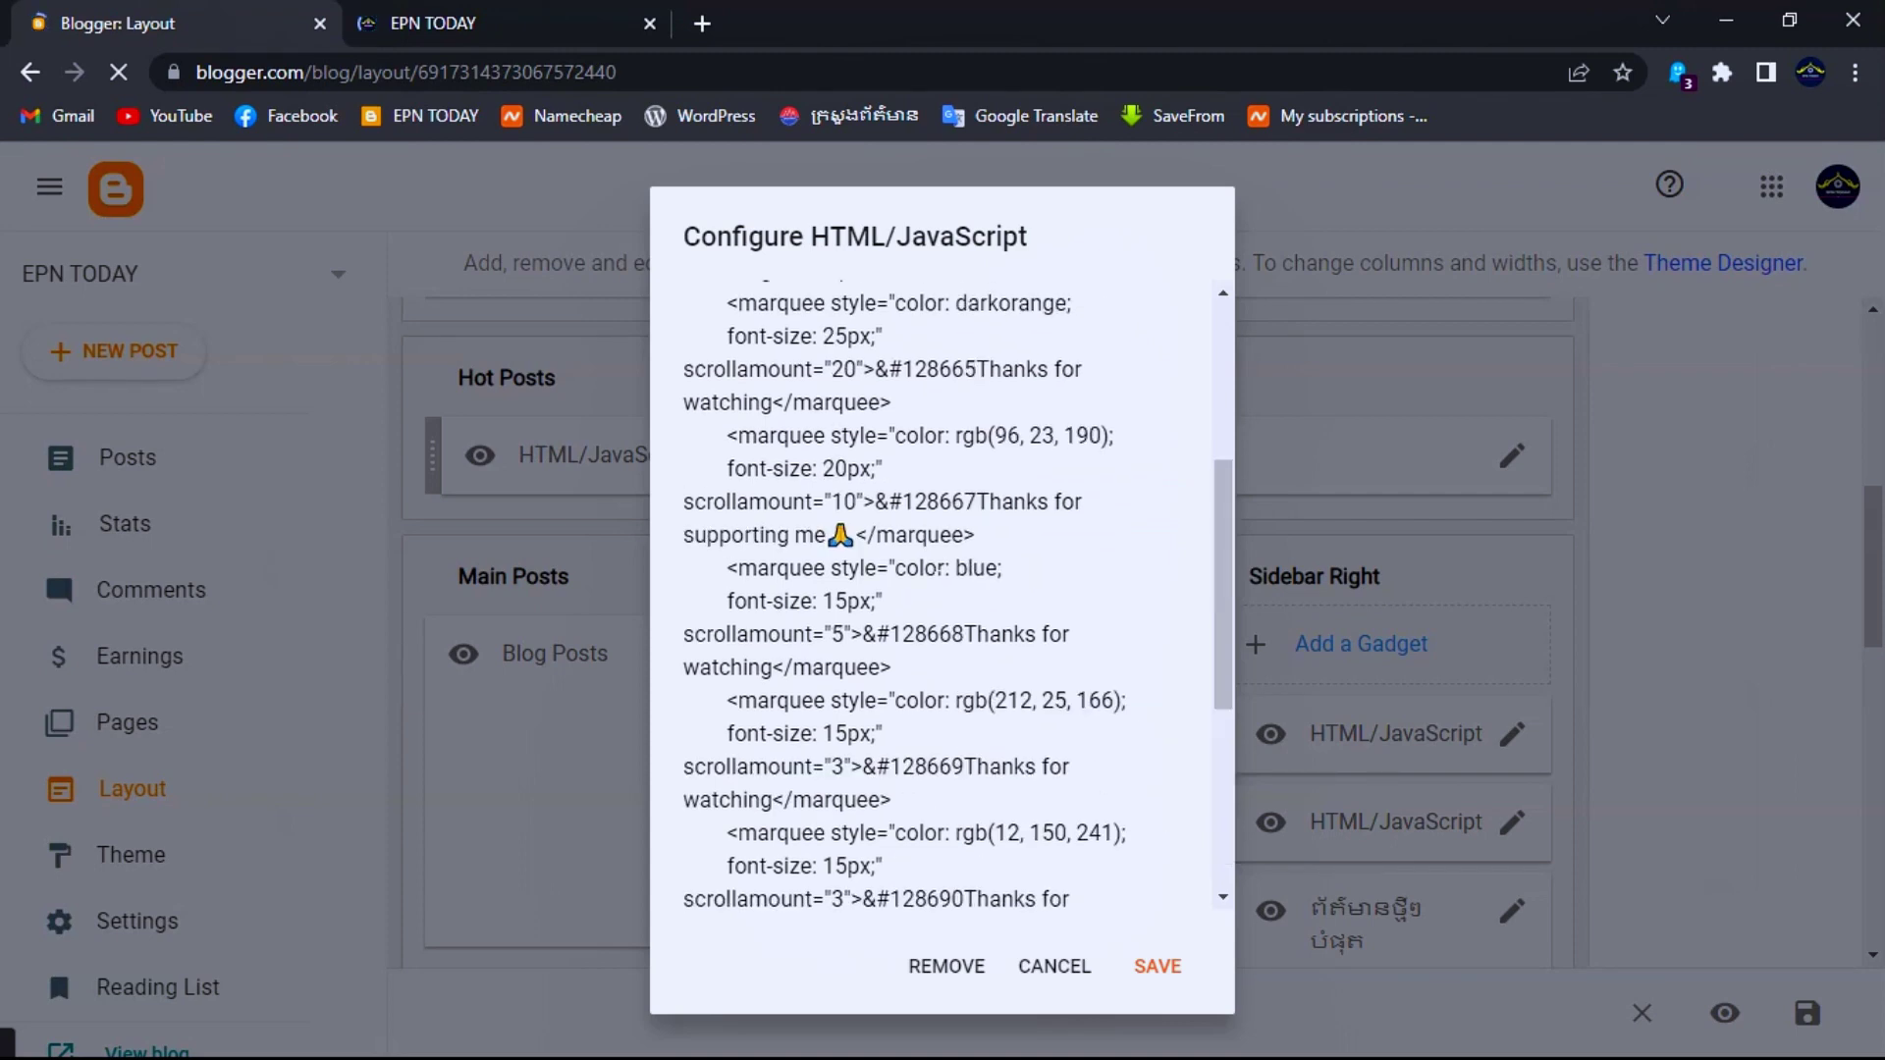
scroll(943, 589, down, 5)
scroll(943, 590, up, 5)
scroll(943, 590, up, 5)
scroll(943, 589, down, 5)
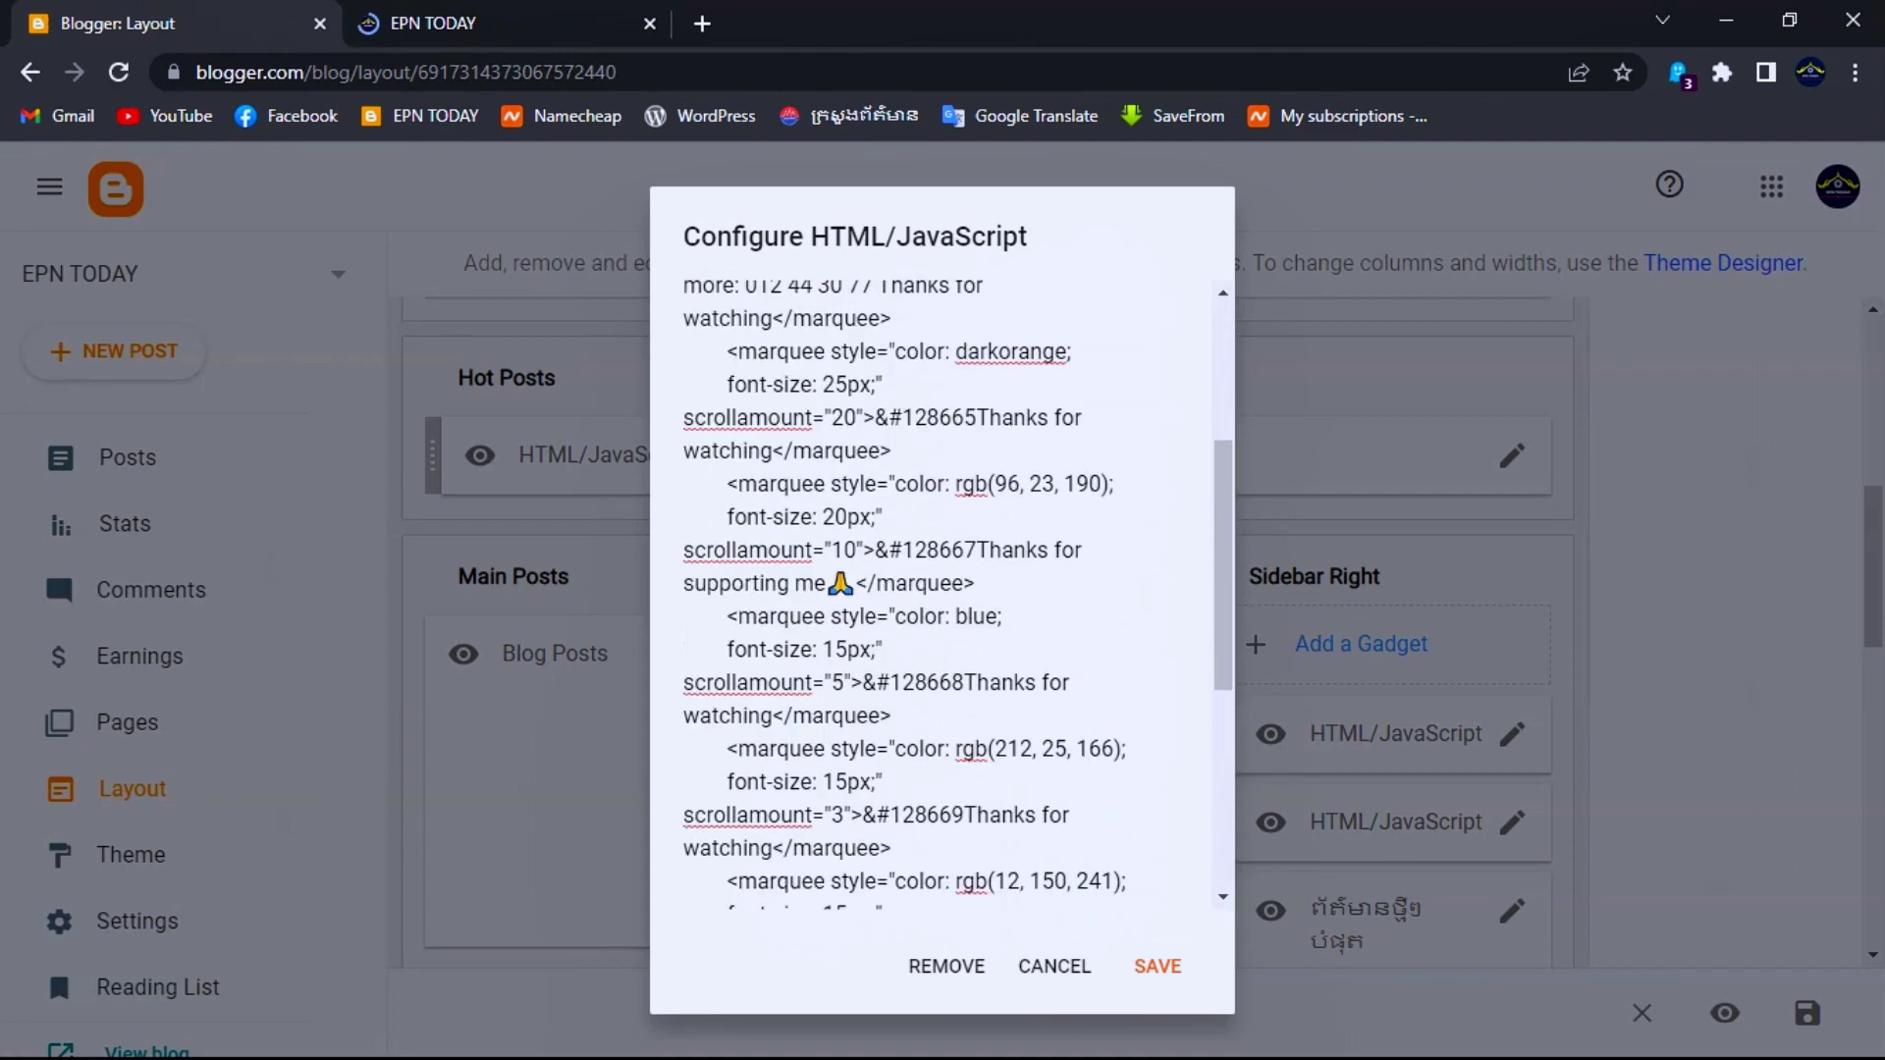
scroll(942, 589, down, 5)
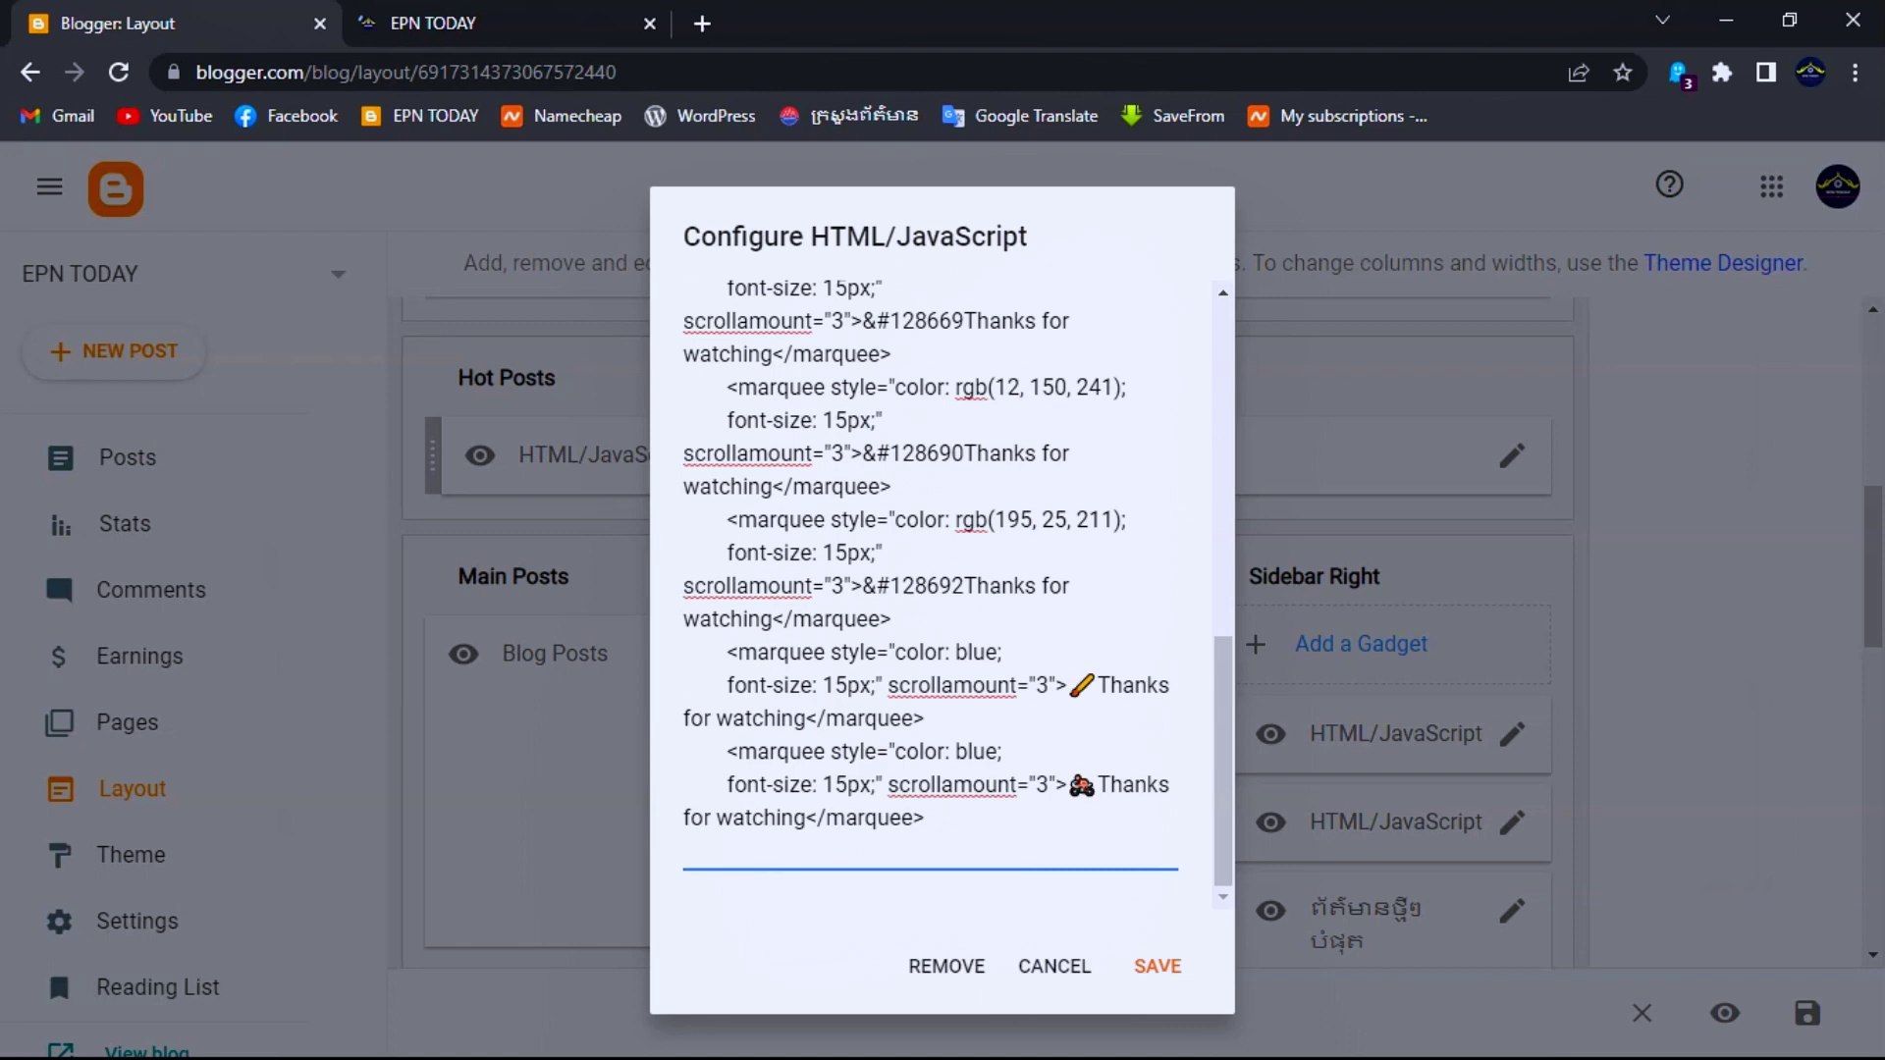
click(1158, 968)
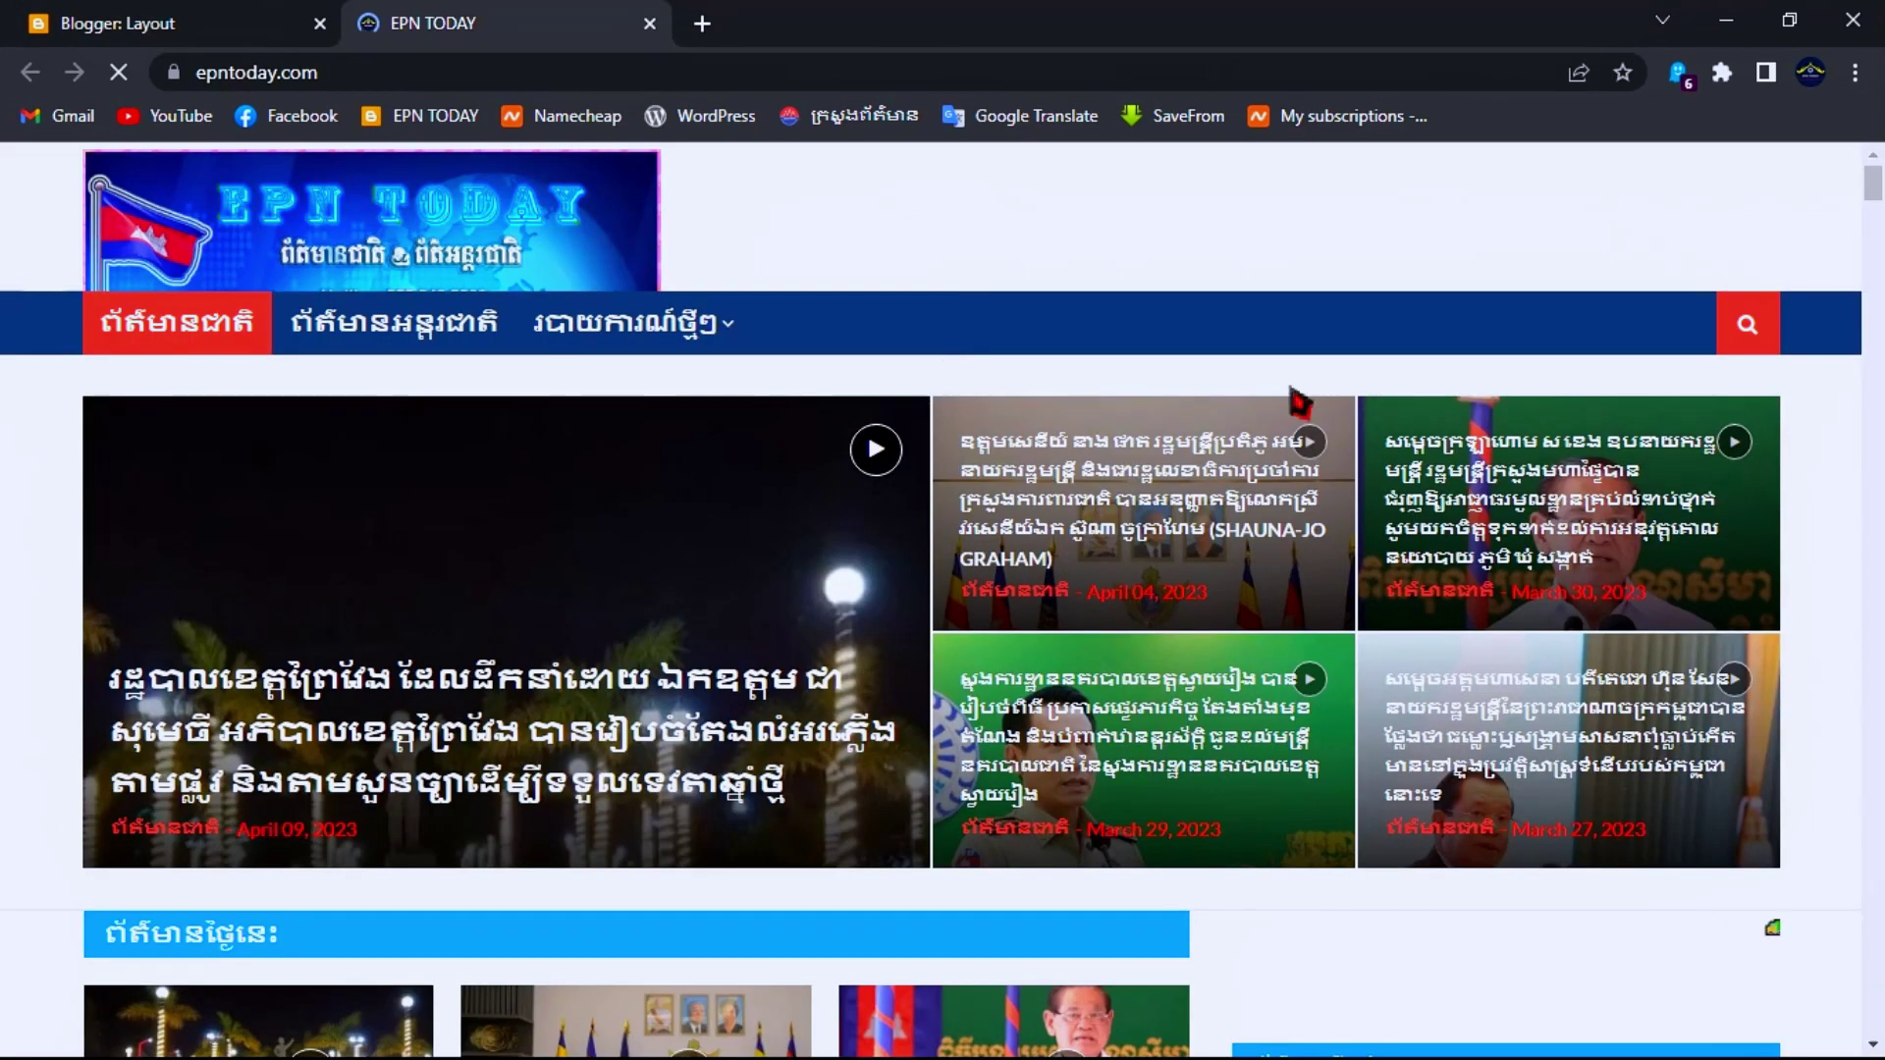
scroll(1694, 766, down, 2)
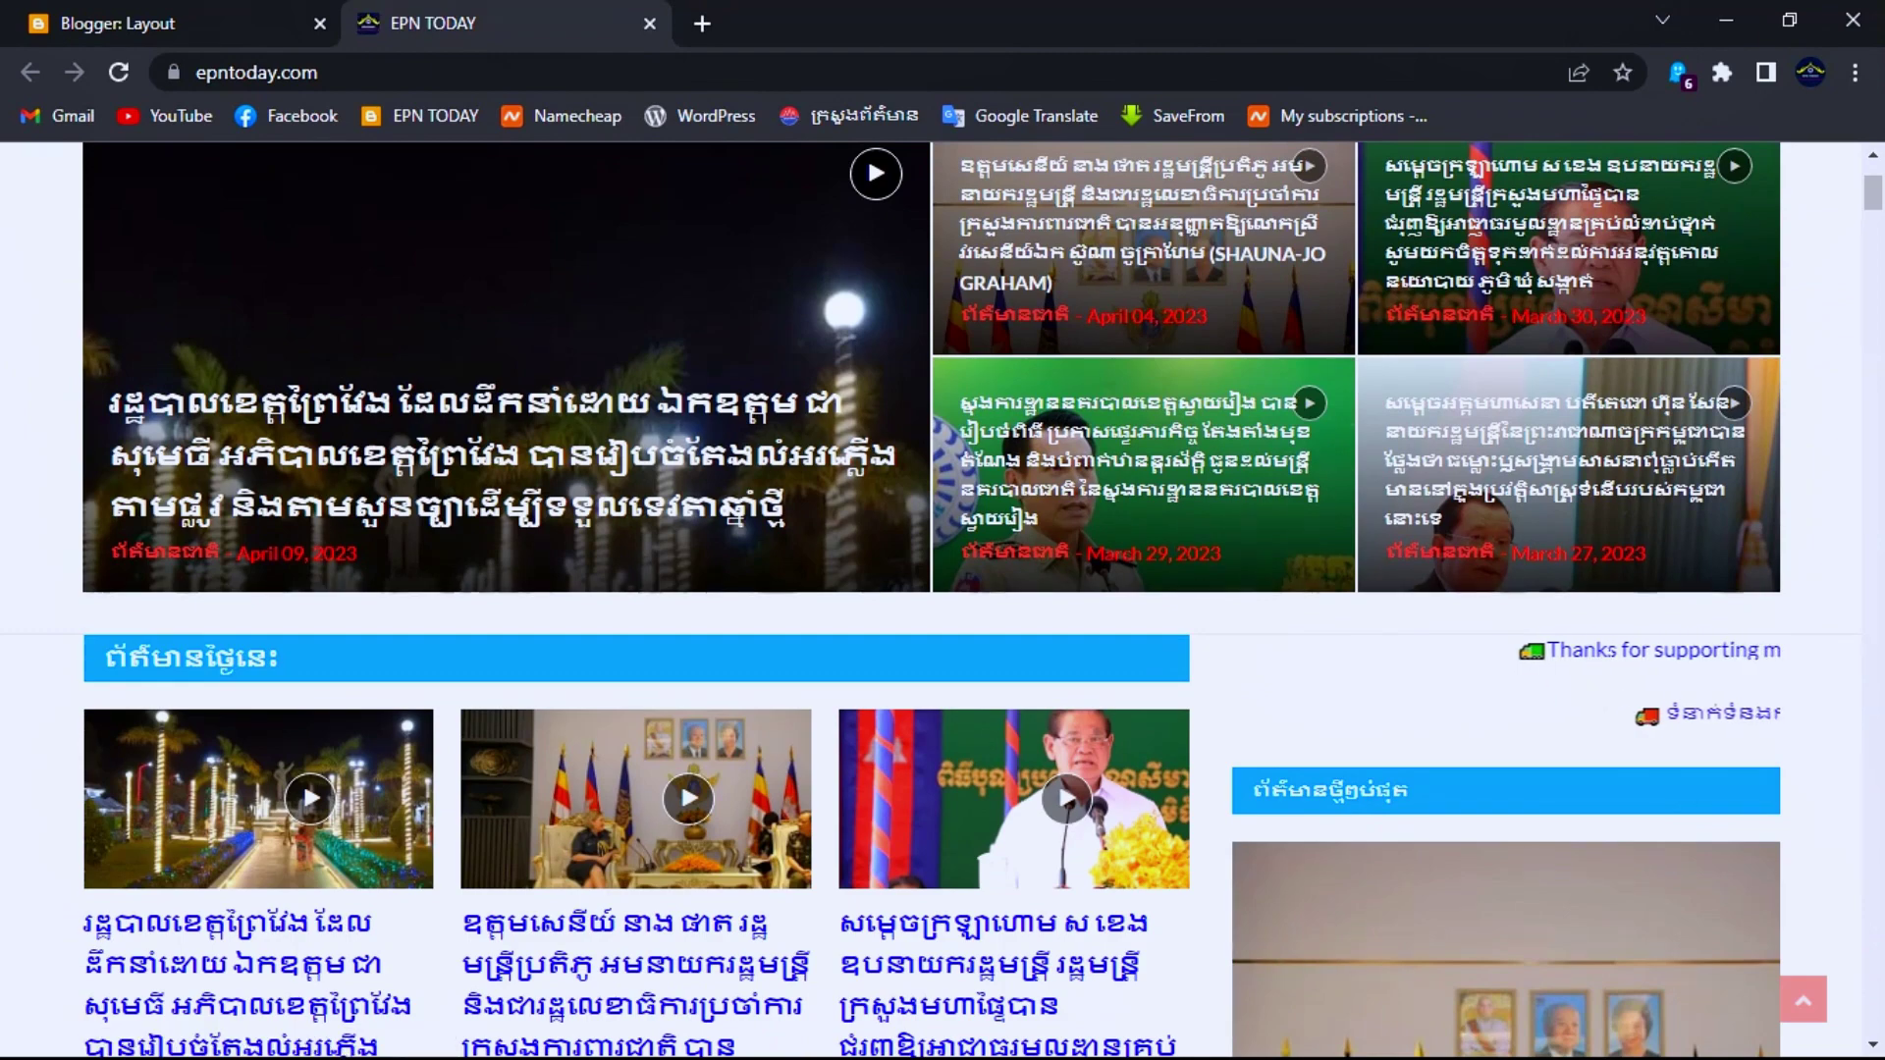
Step: Reload the live site to view the stacked coloured marquees, then return to Blogger Layout
click(118, 73)
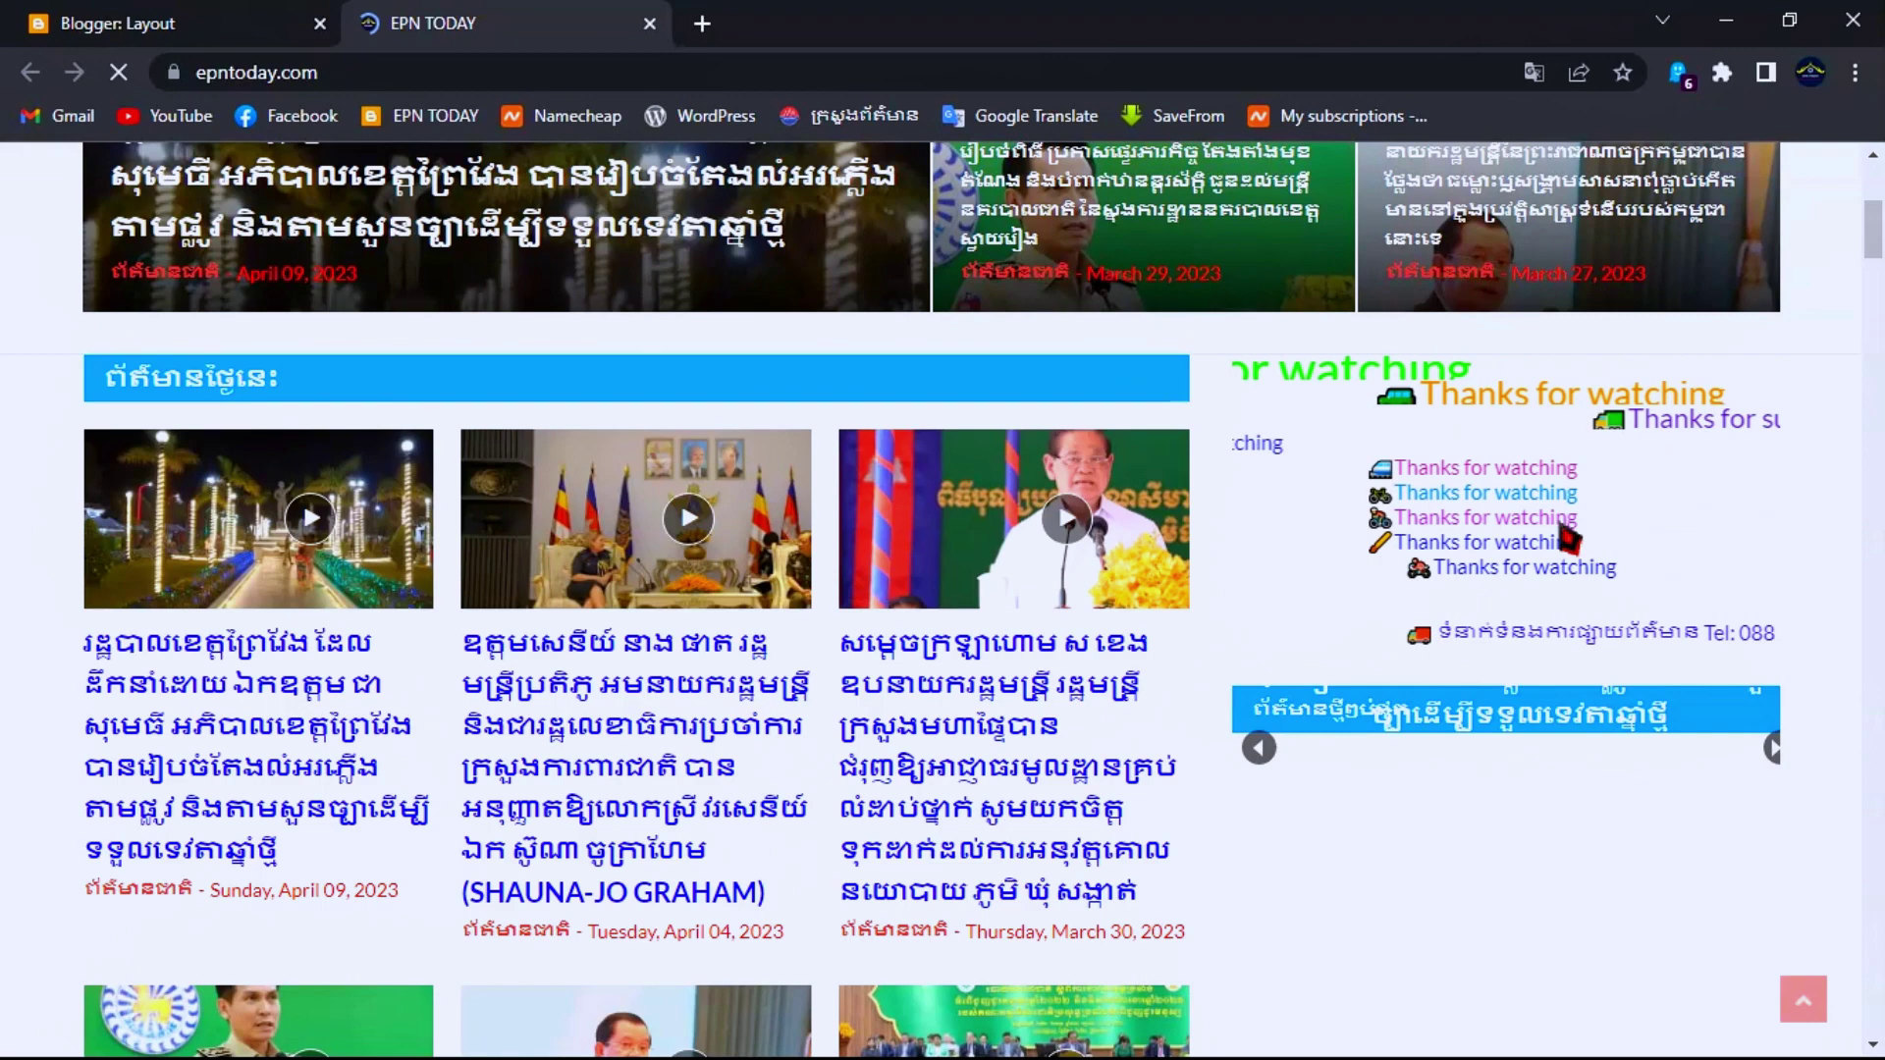
key(ctrl+shift+Tab)
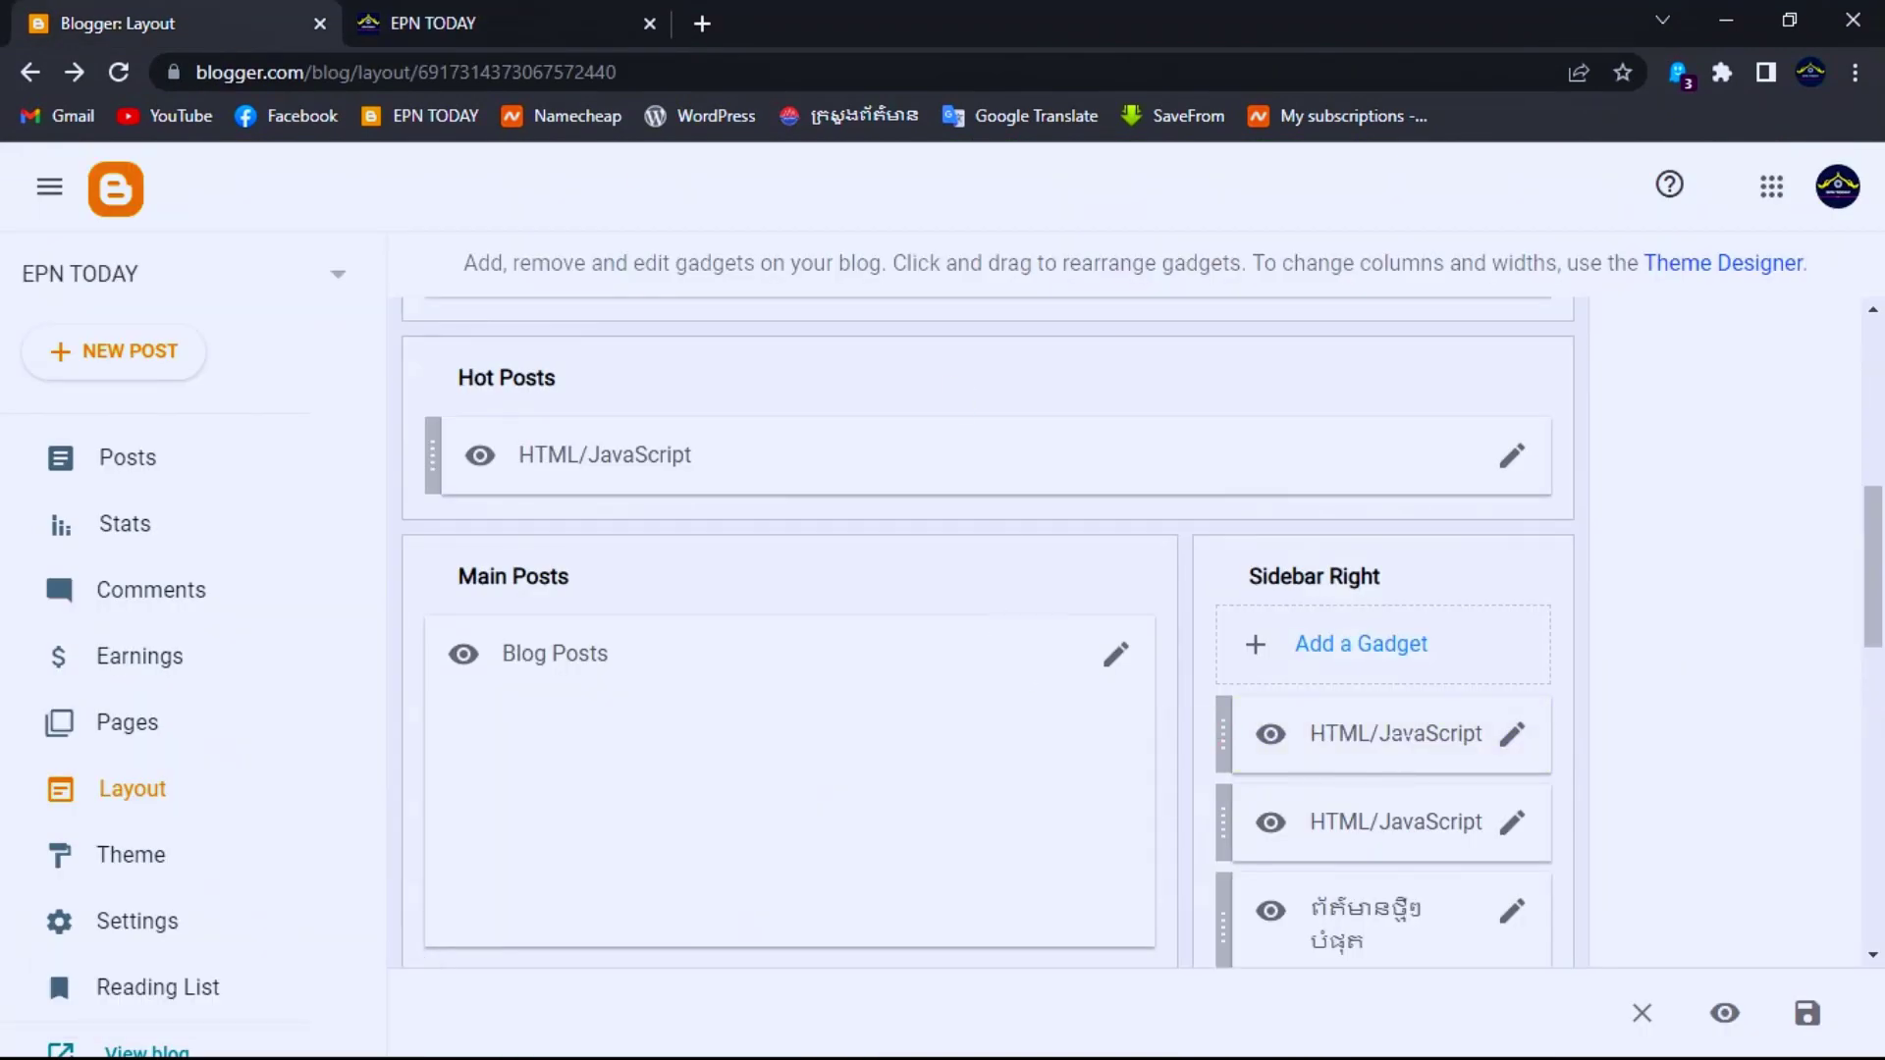
Step: Shrink and slow the green and orange marquees, set purple to 14px, and save
click(1511, 734)
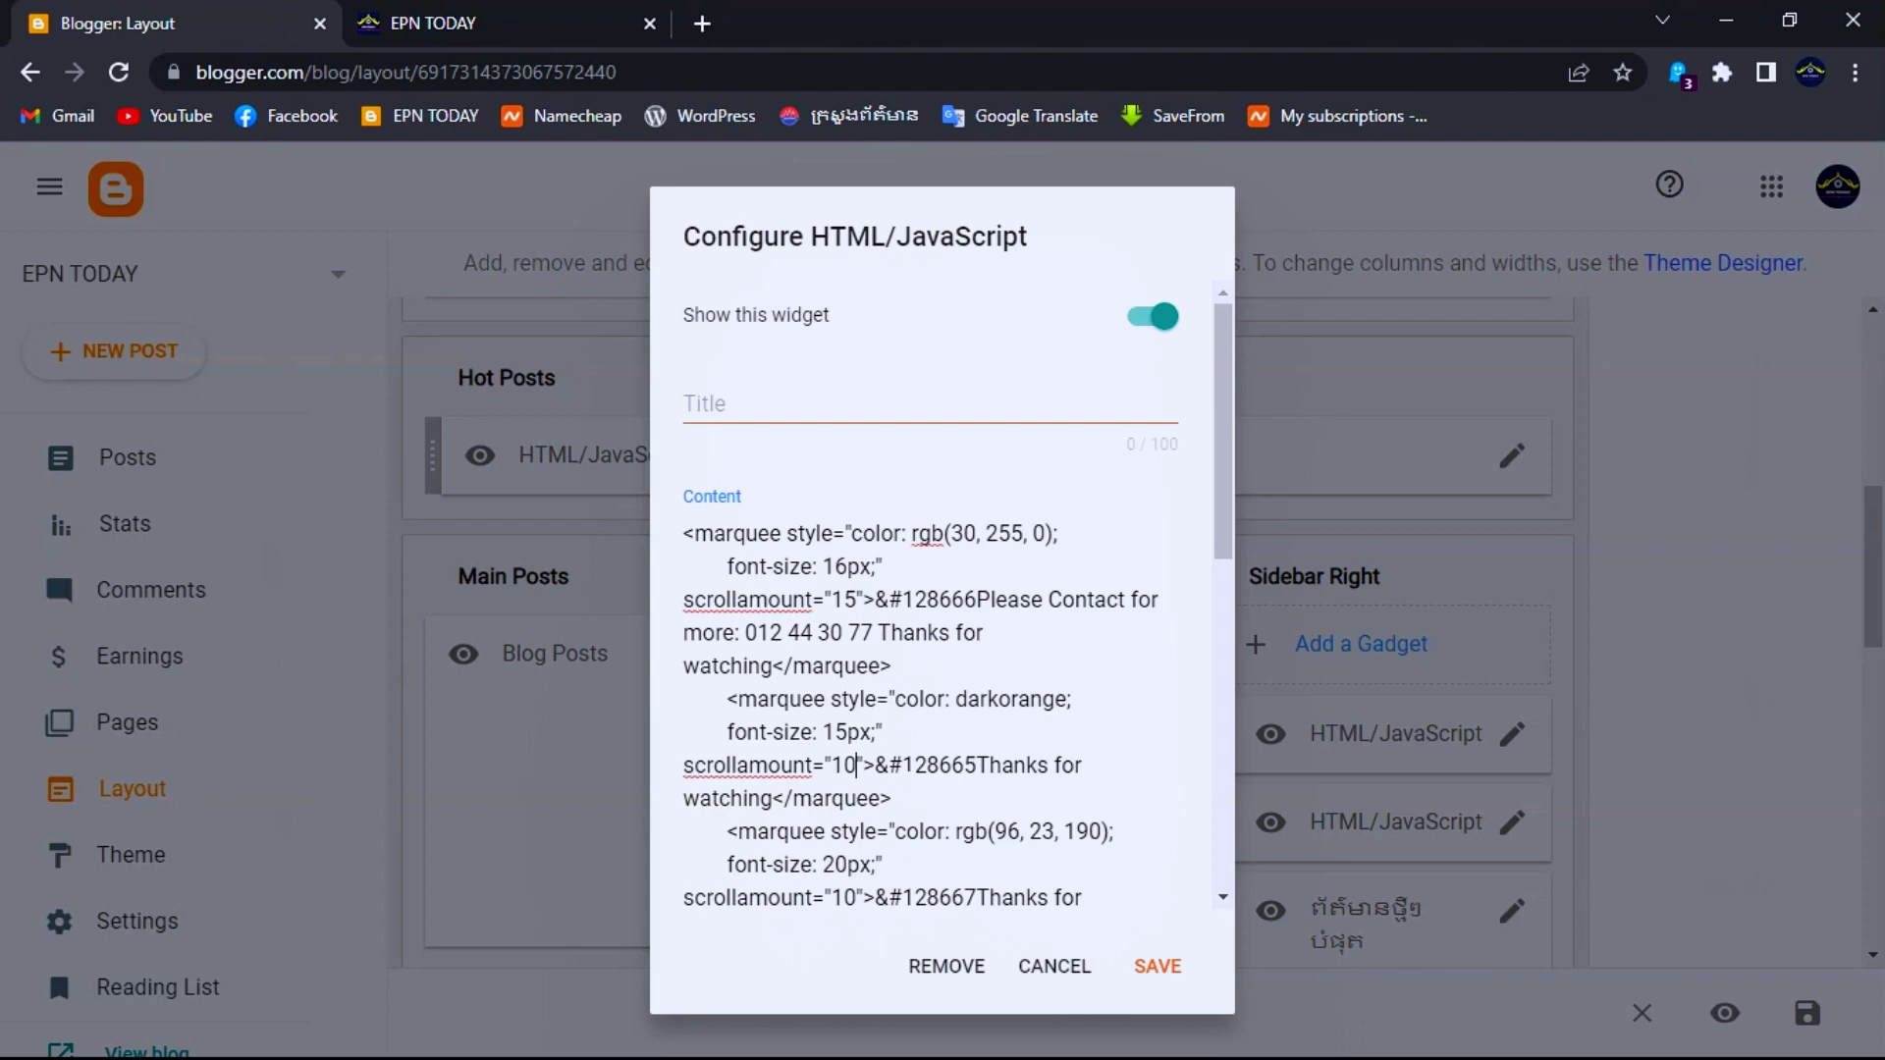
scroll(943, 589, down, 2)
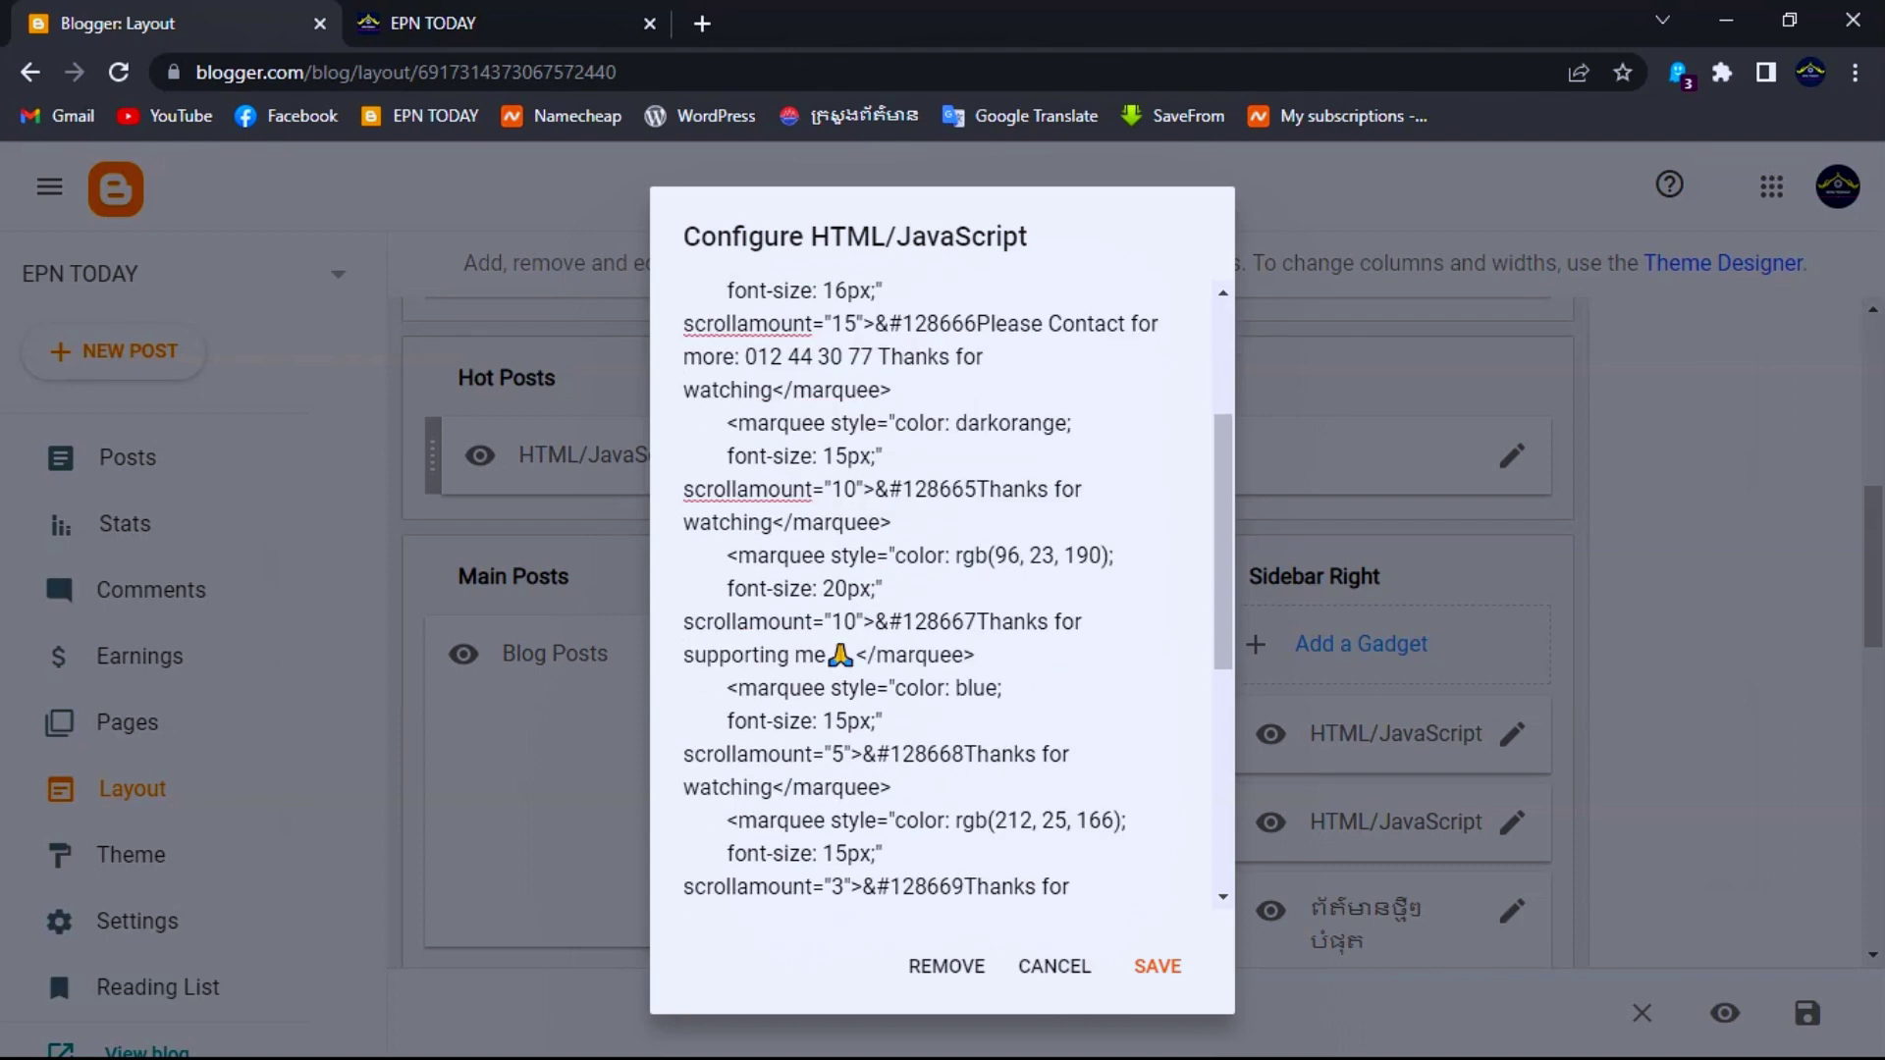
key(BackSpace)
text(14)
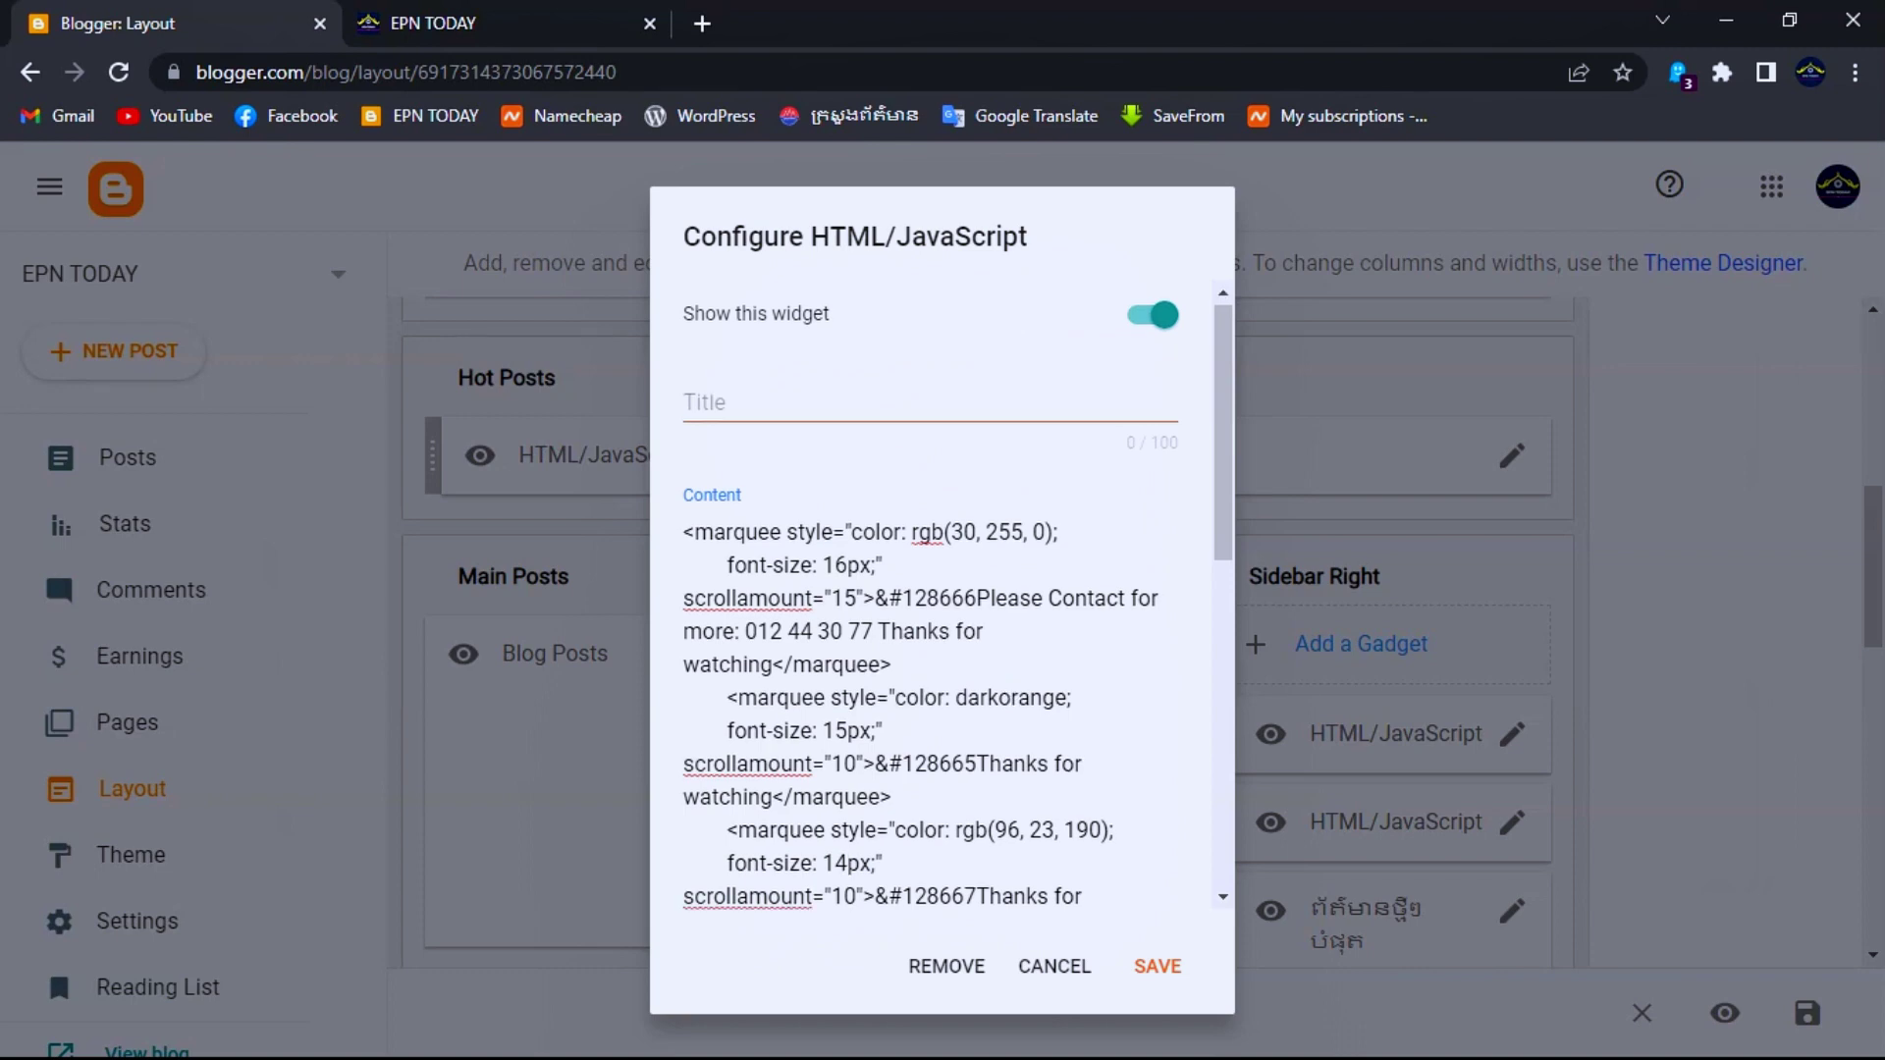
scroll(942, 590, down, 1)
scroll(942, 589, down, 1)
click(1161, 970)
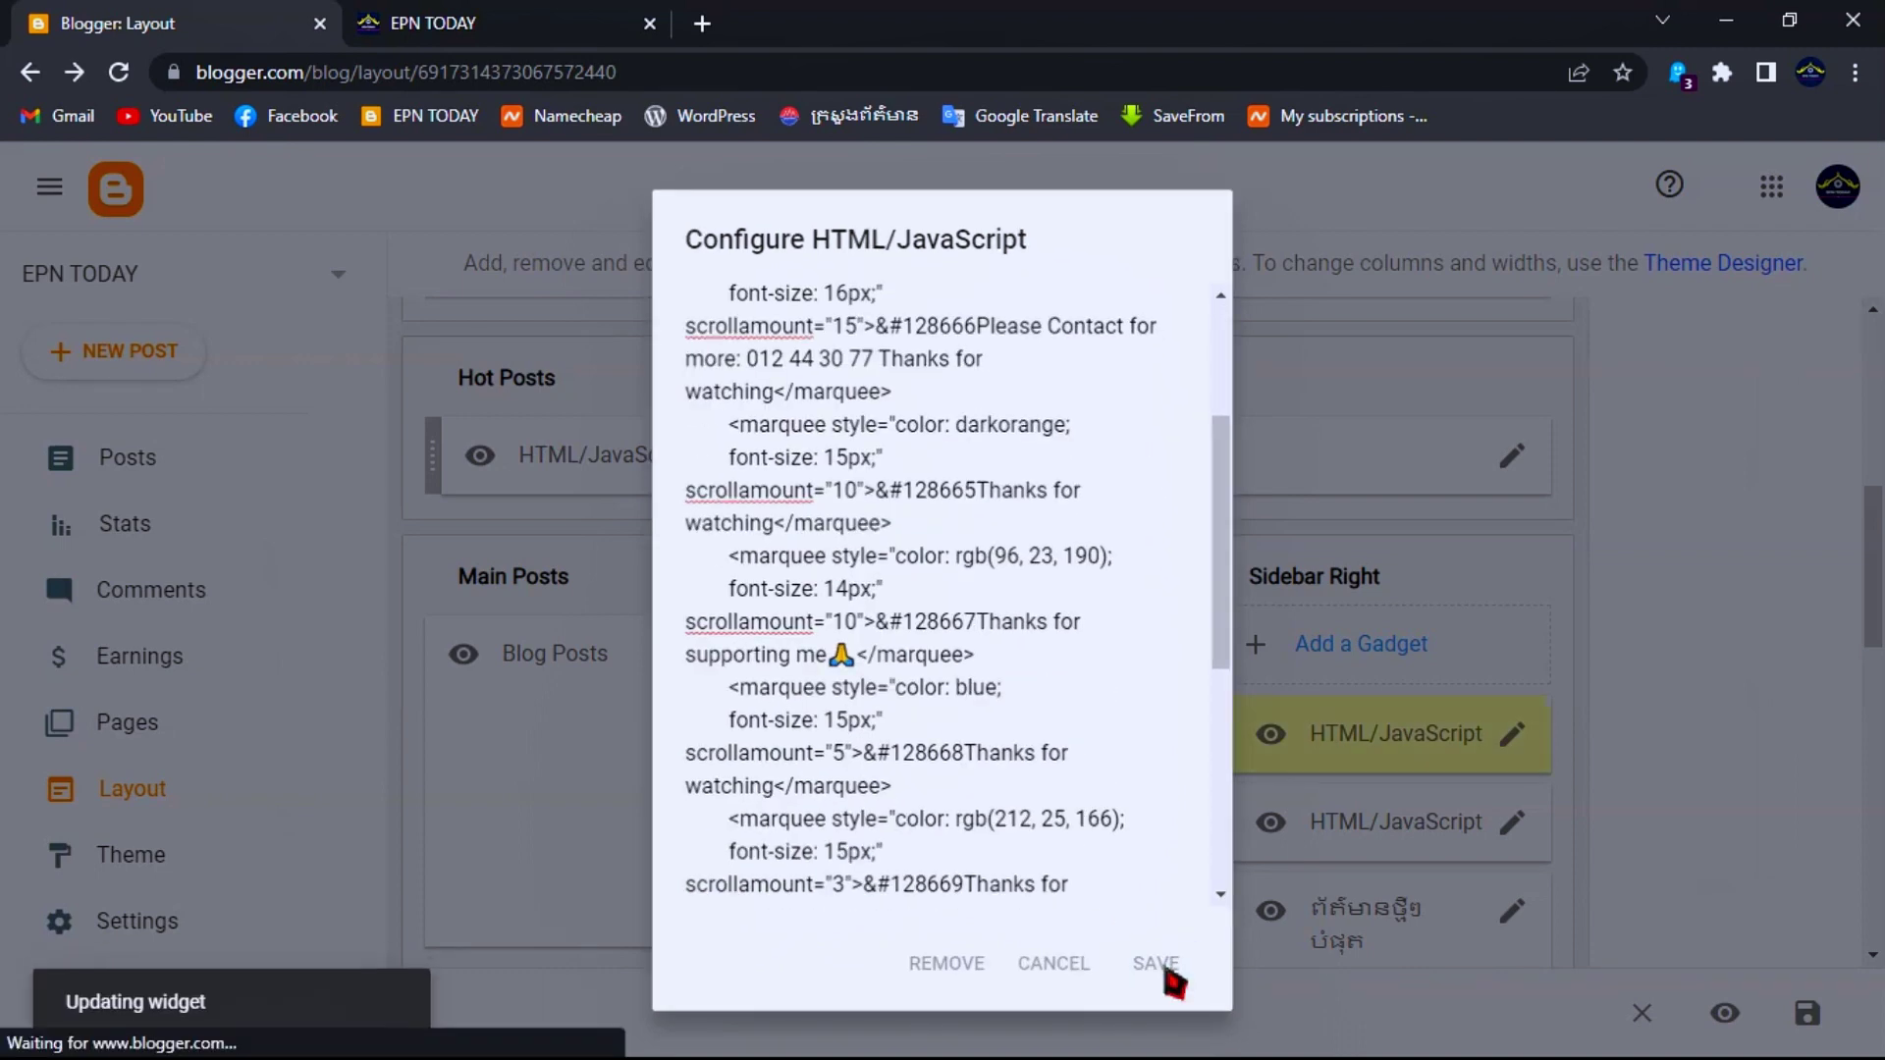
key(ctrl+Tab)
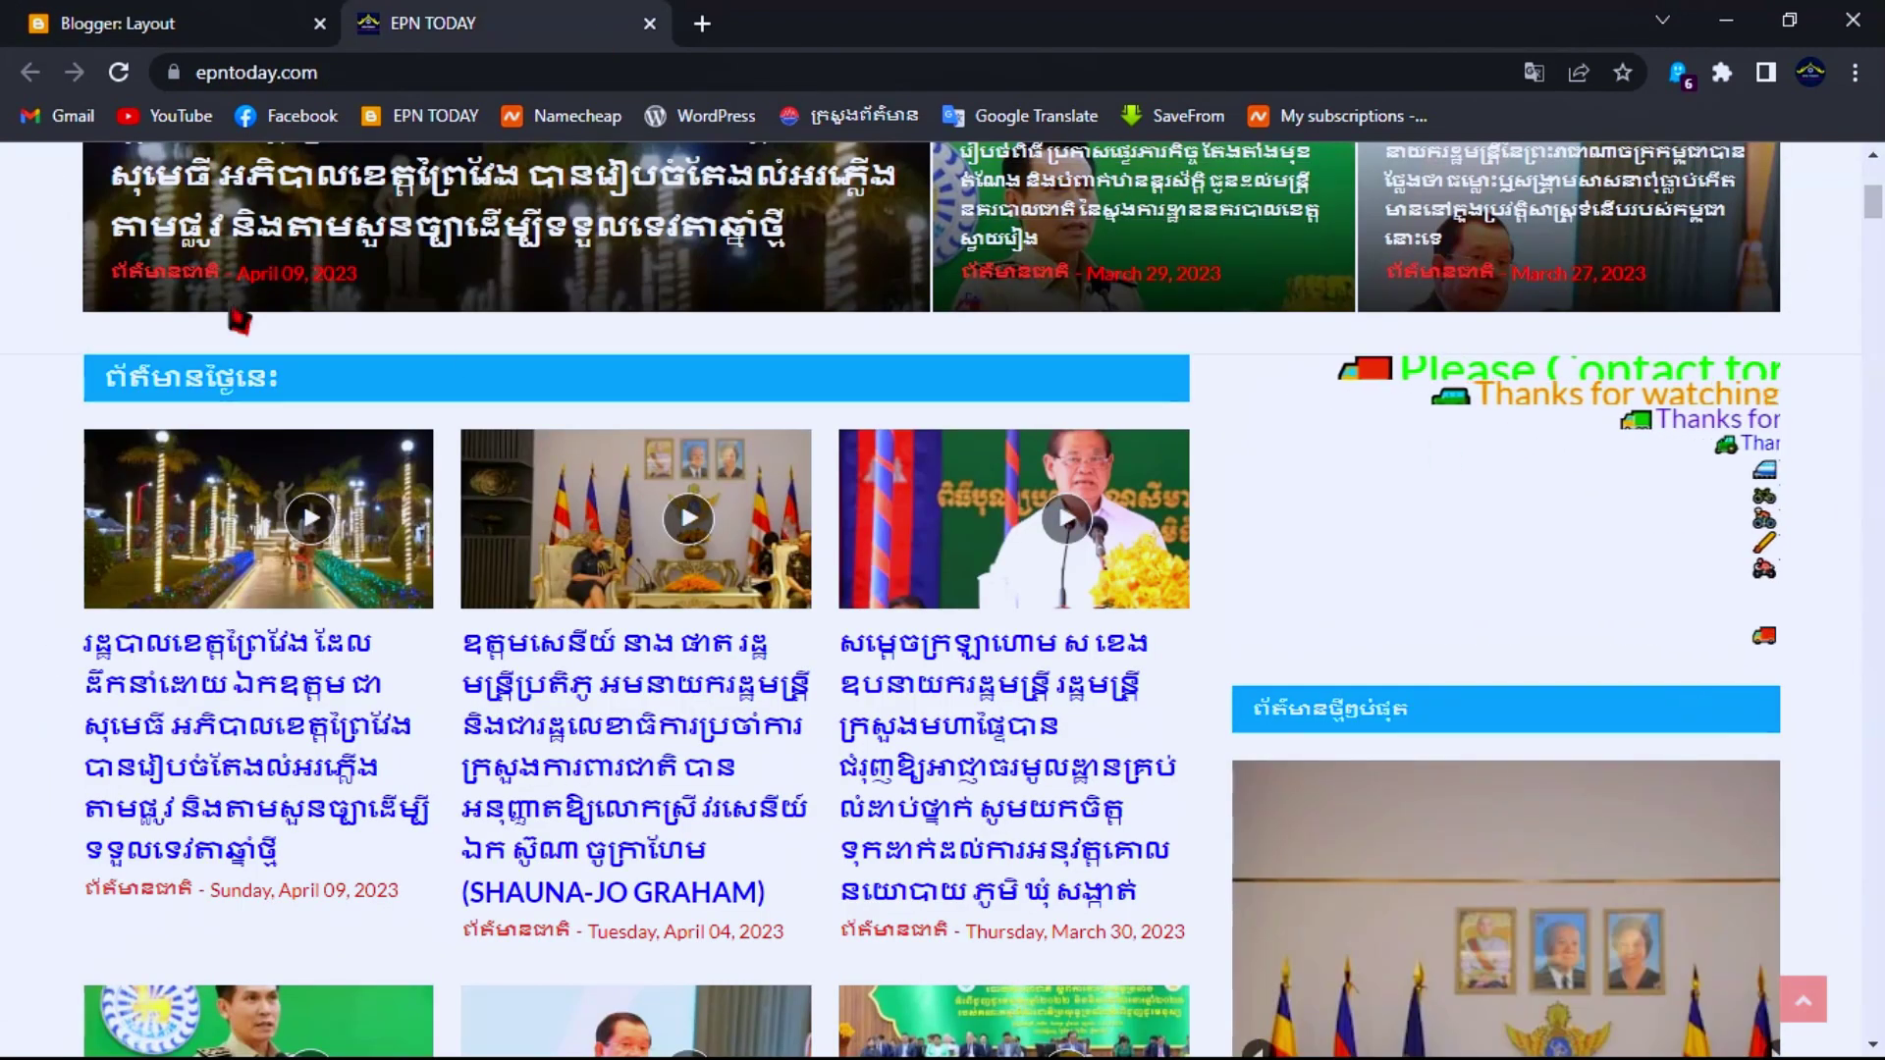
Step: Reload the live EPN TODAY site and browse down to its footer
click(118, 70)
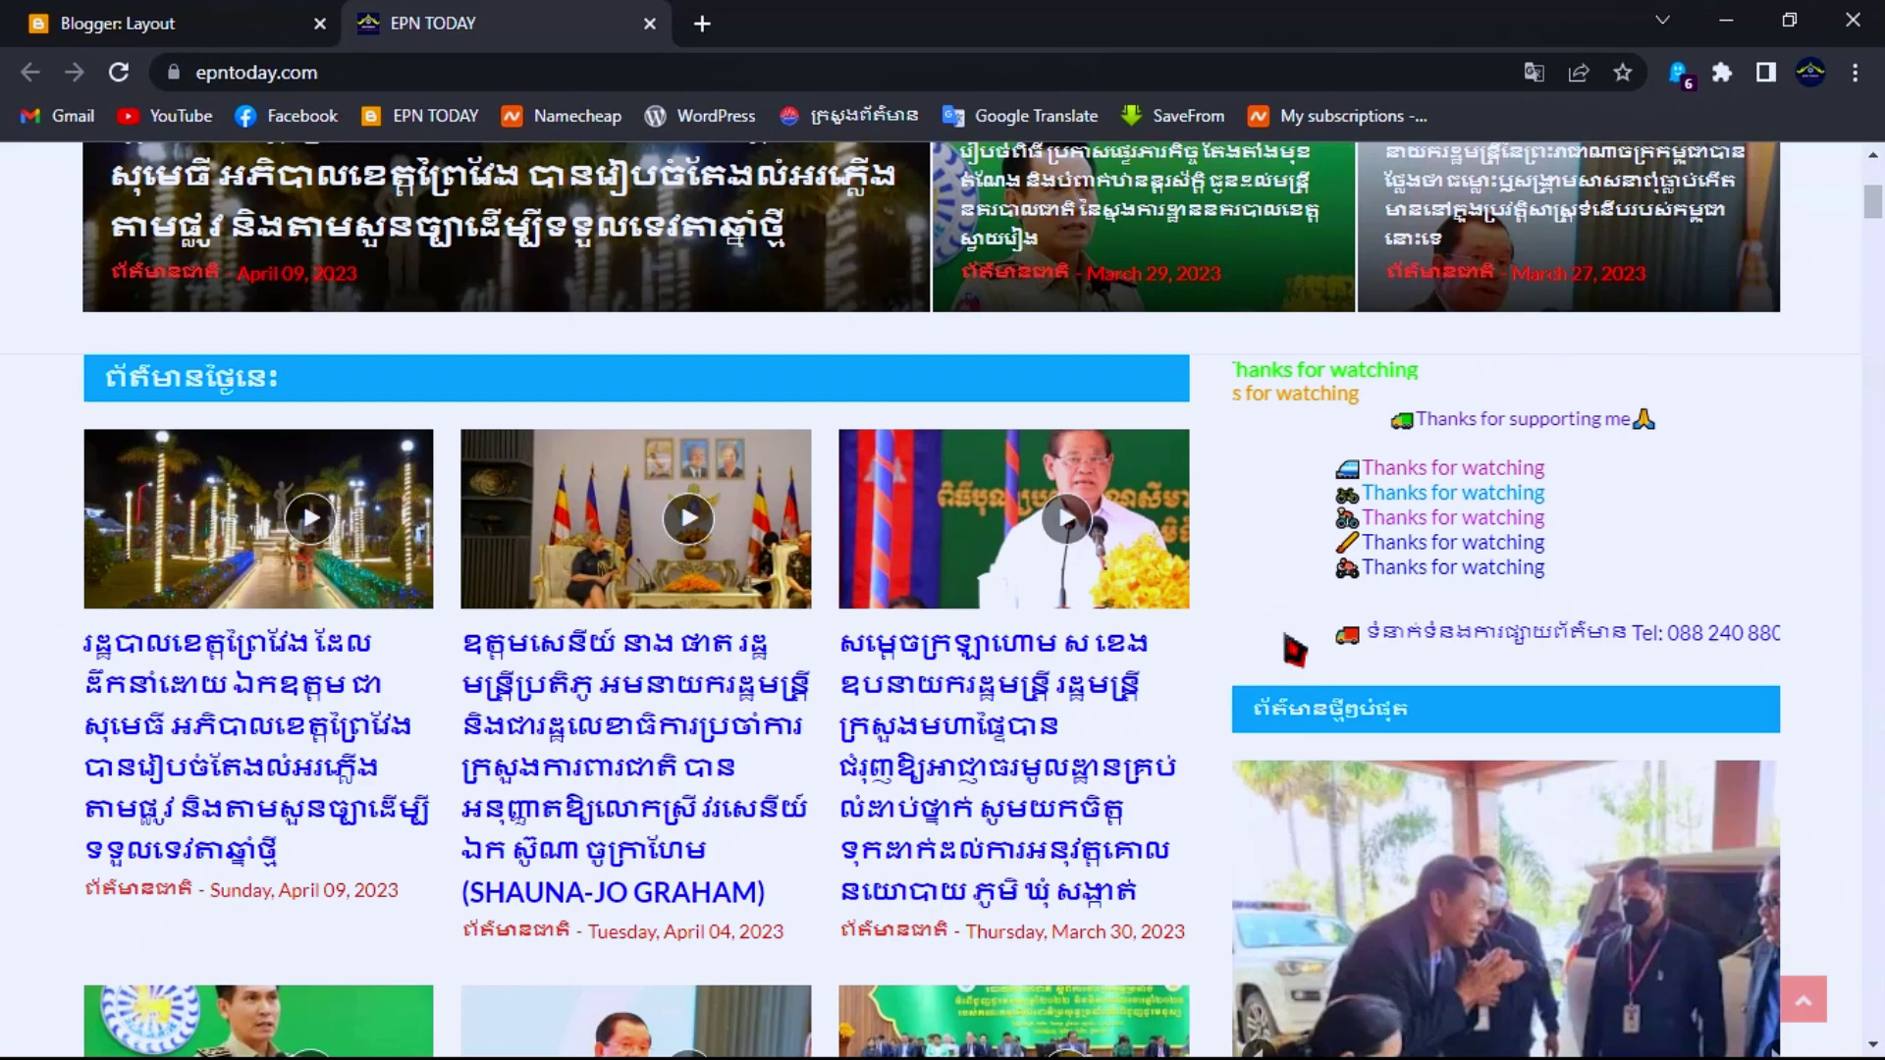
double_click(1392, 517)
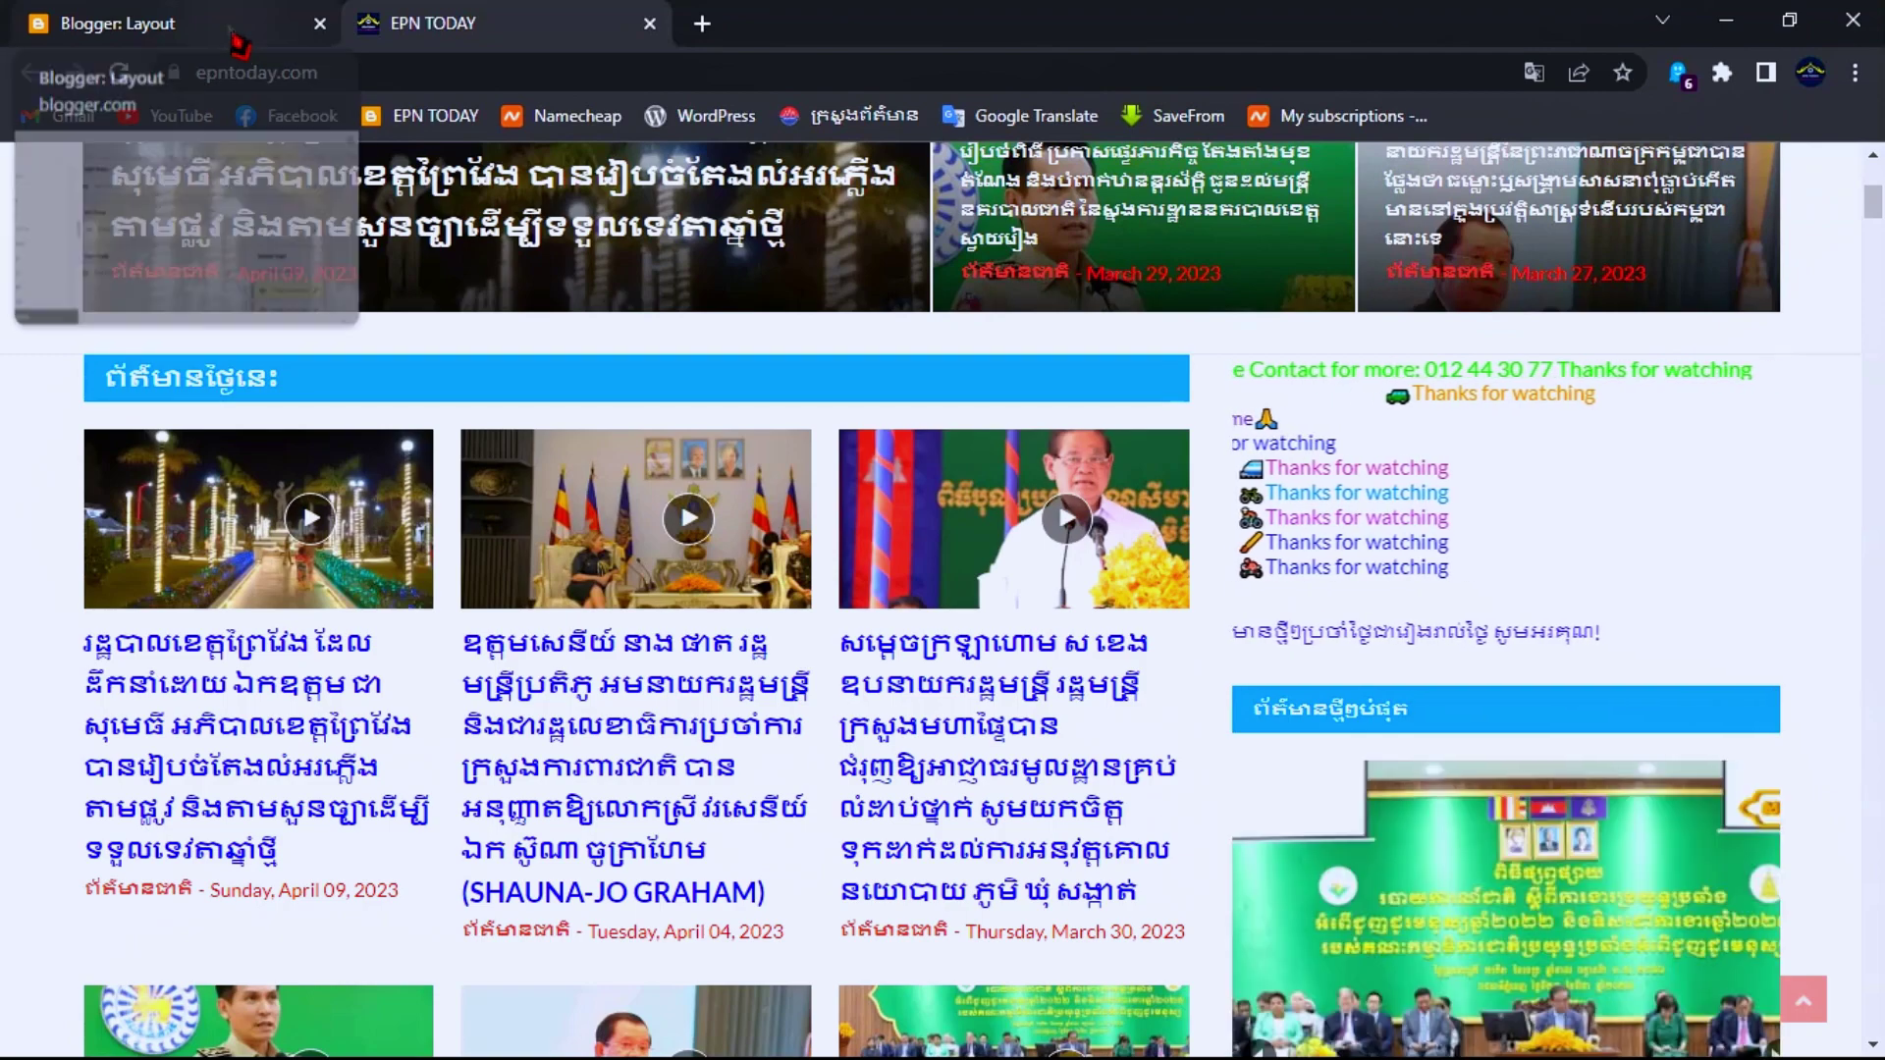
scroll(1240, 771, down, 4)
scroll(1241, 773, down, 6)
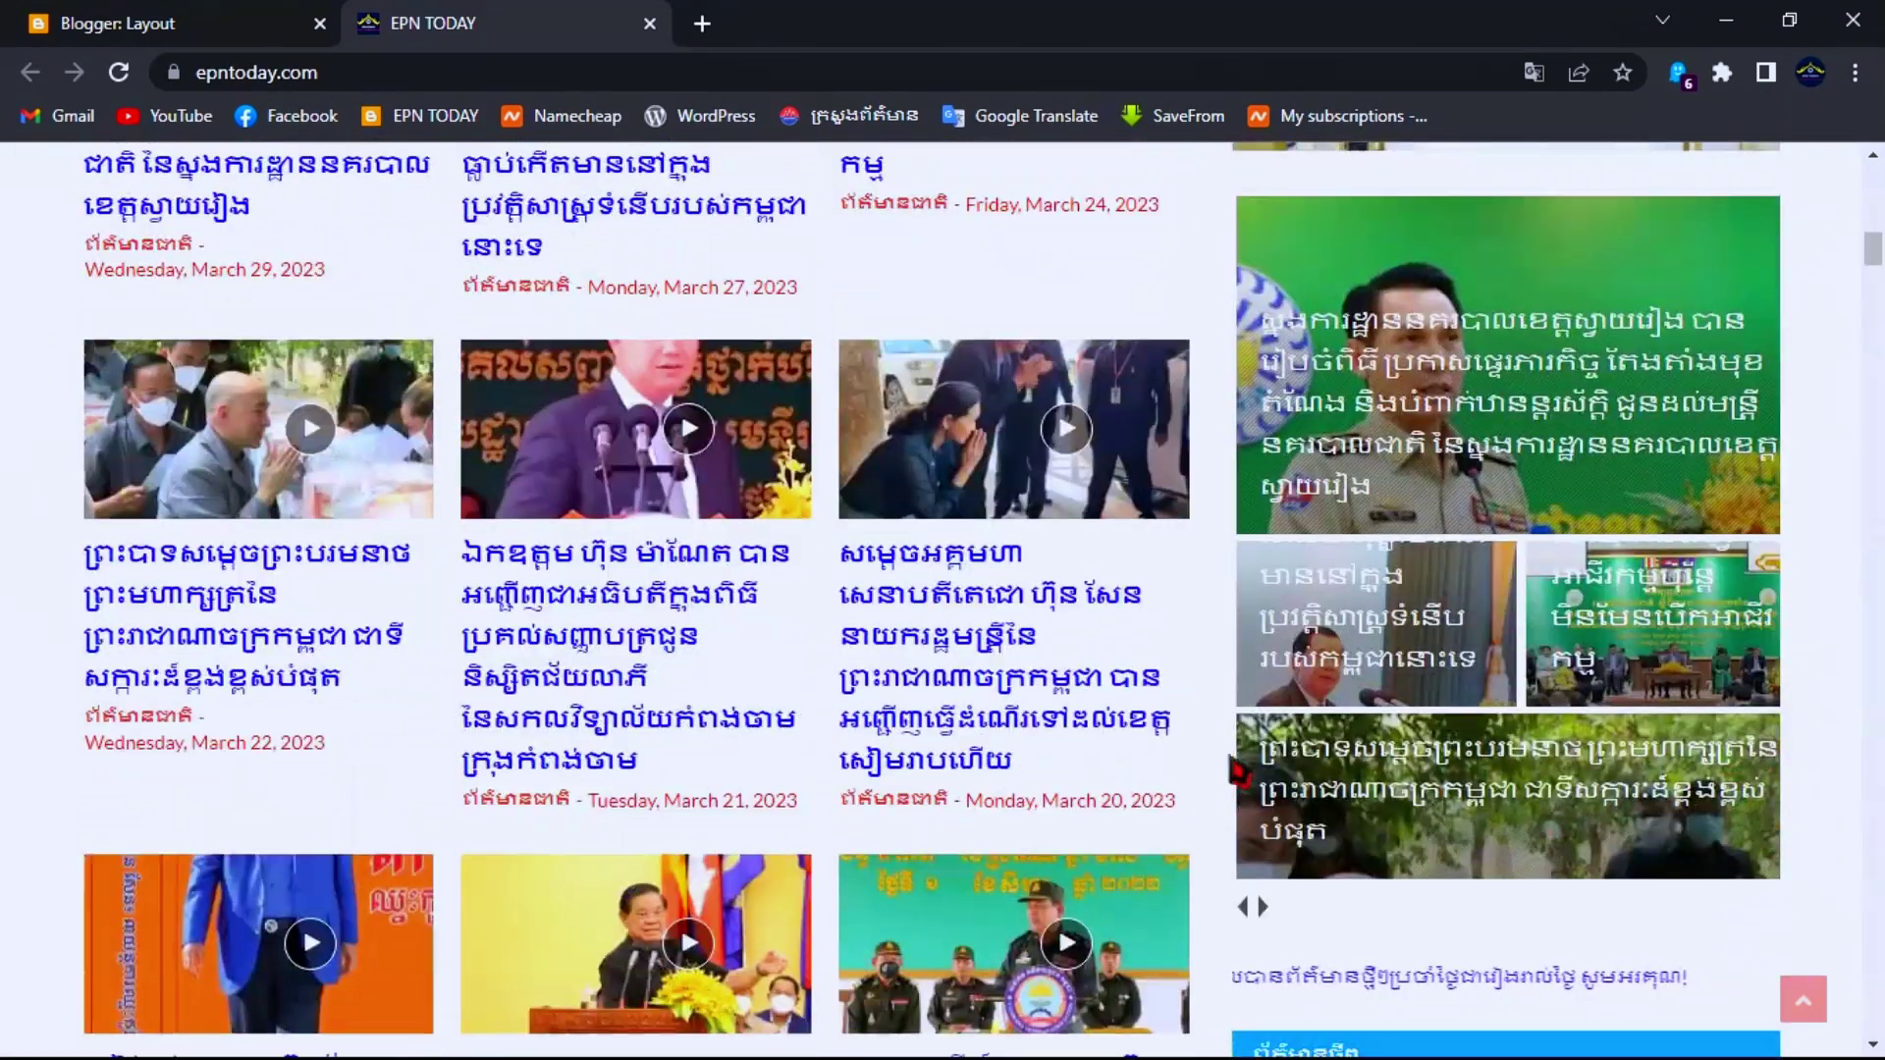
scroll(1249, 761, down, 8)
scroll(1207, 480, down, 3)
scroll(1465, 687, down, 3)
scroll(1464, 692, down, 3)
scroll(1464, 693, down, 3)
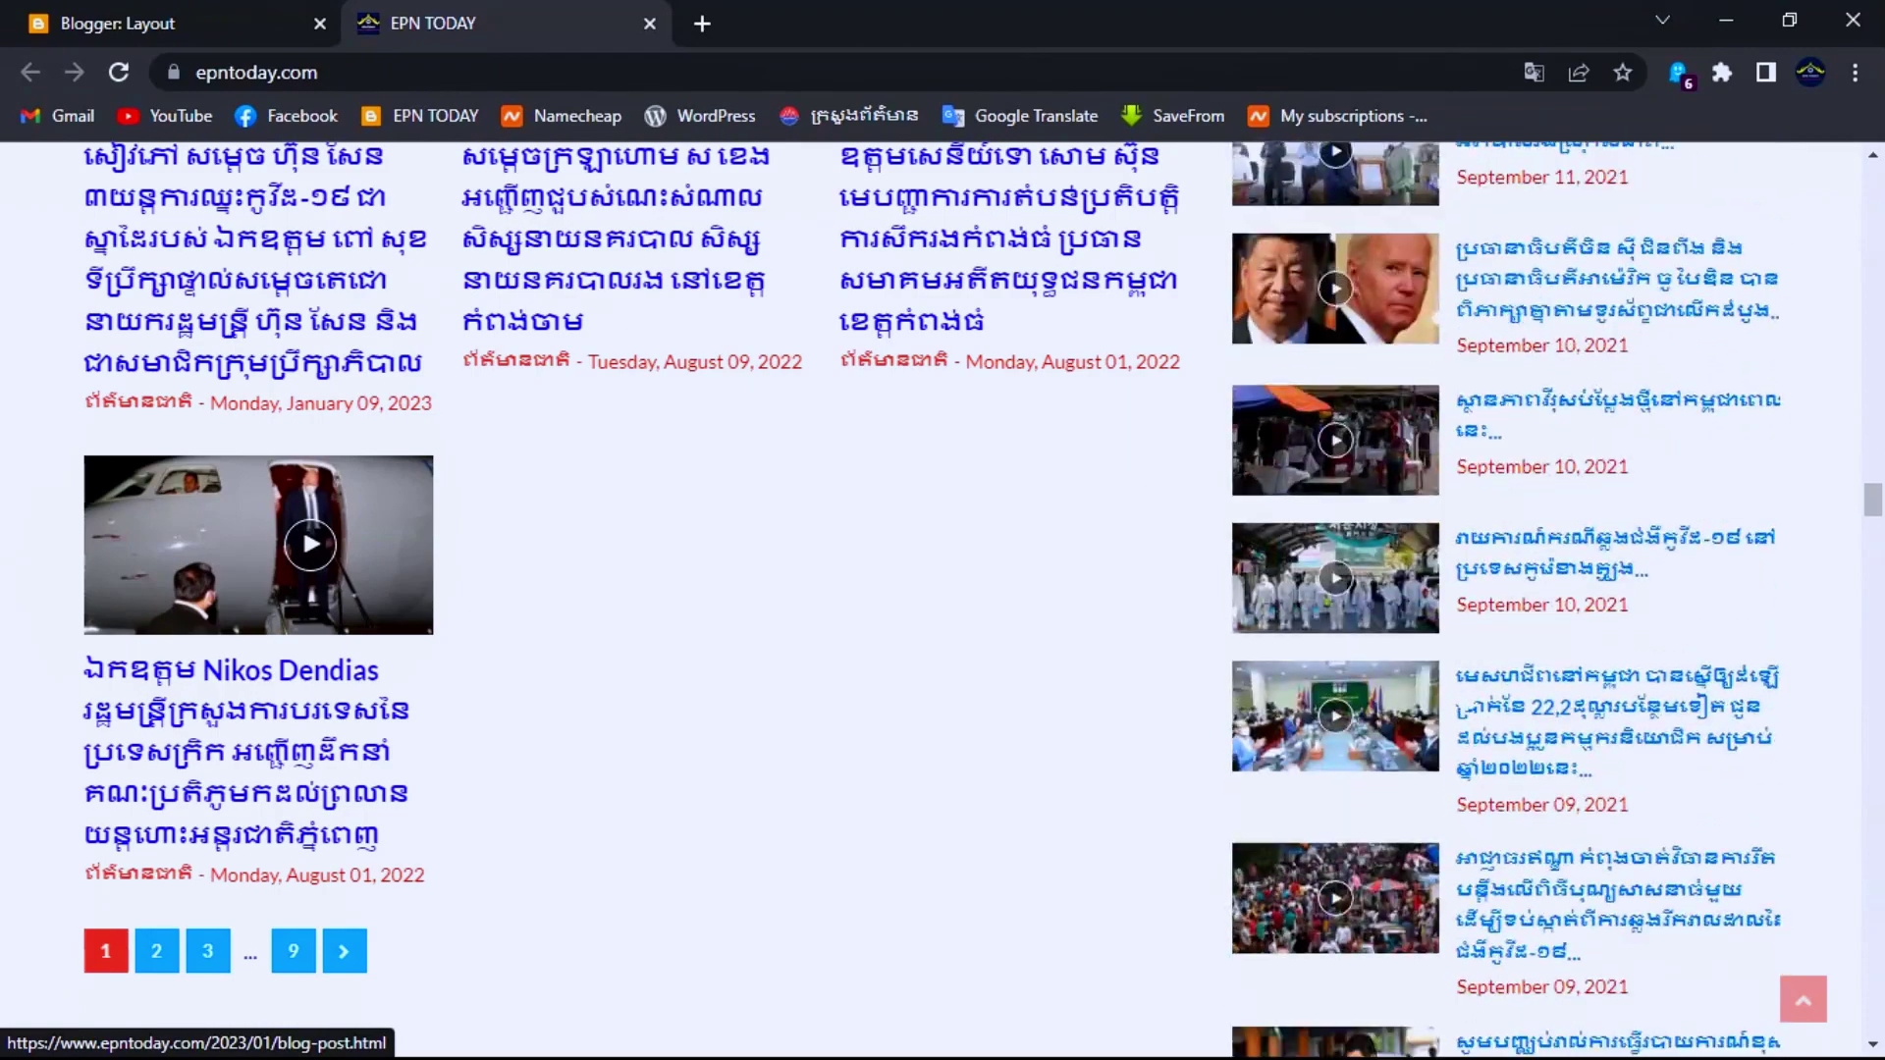
scroll(1464, 692, down, 3)
scroll(1464, 693, down, 3)
scroll(1550, 569, down, 3)
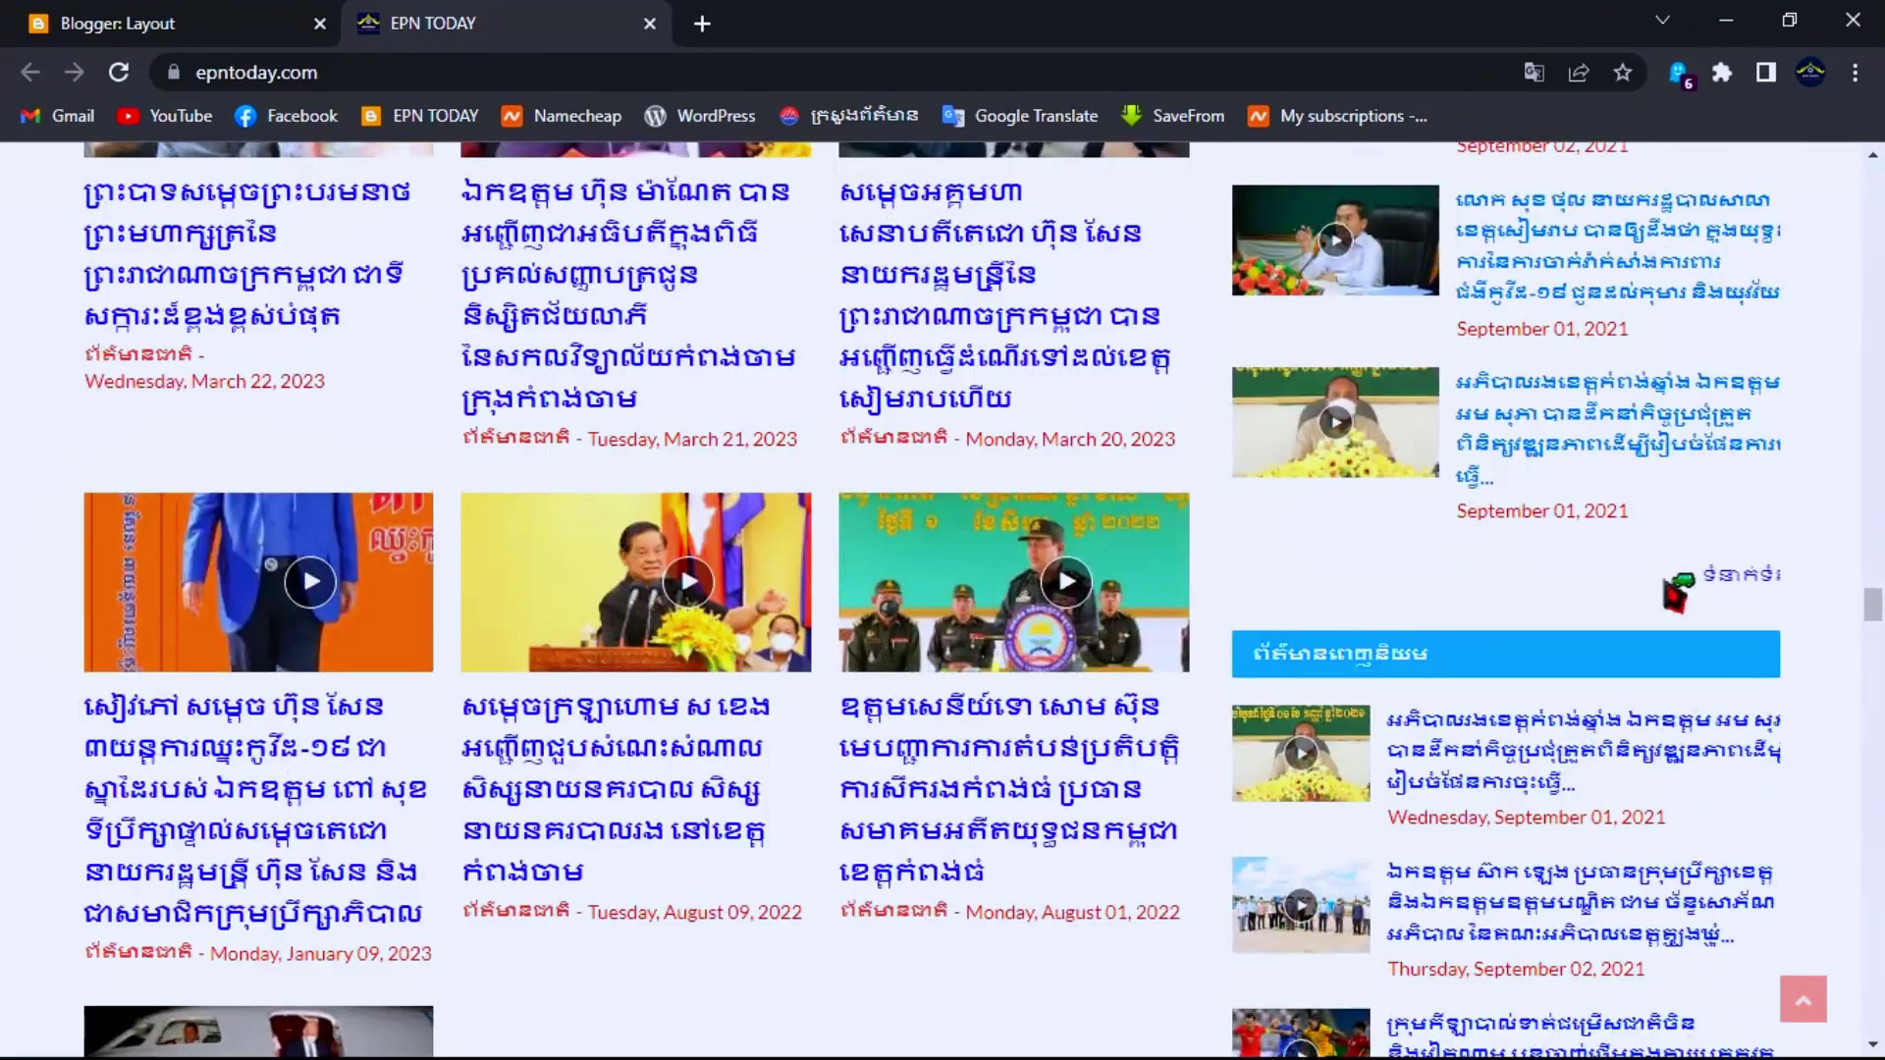
drag(1878, 627, 1856, 1043)
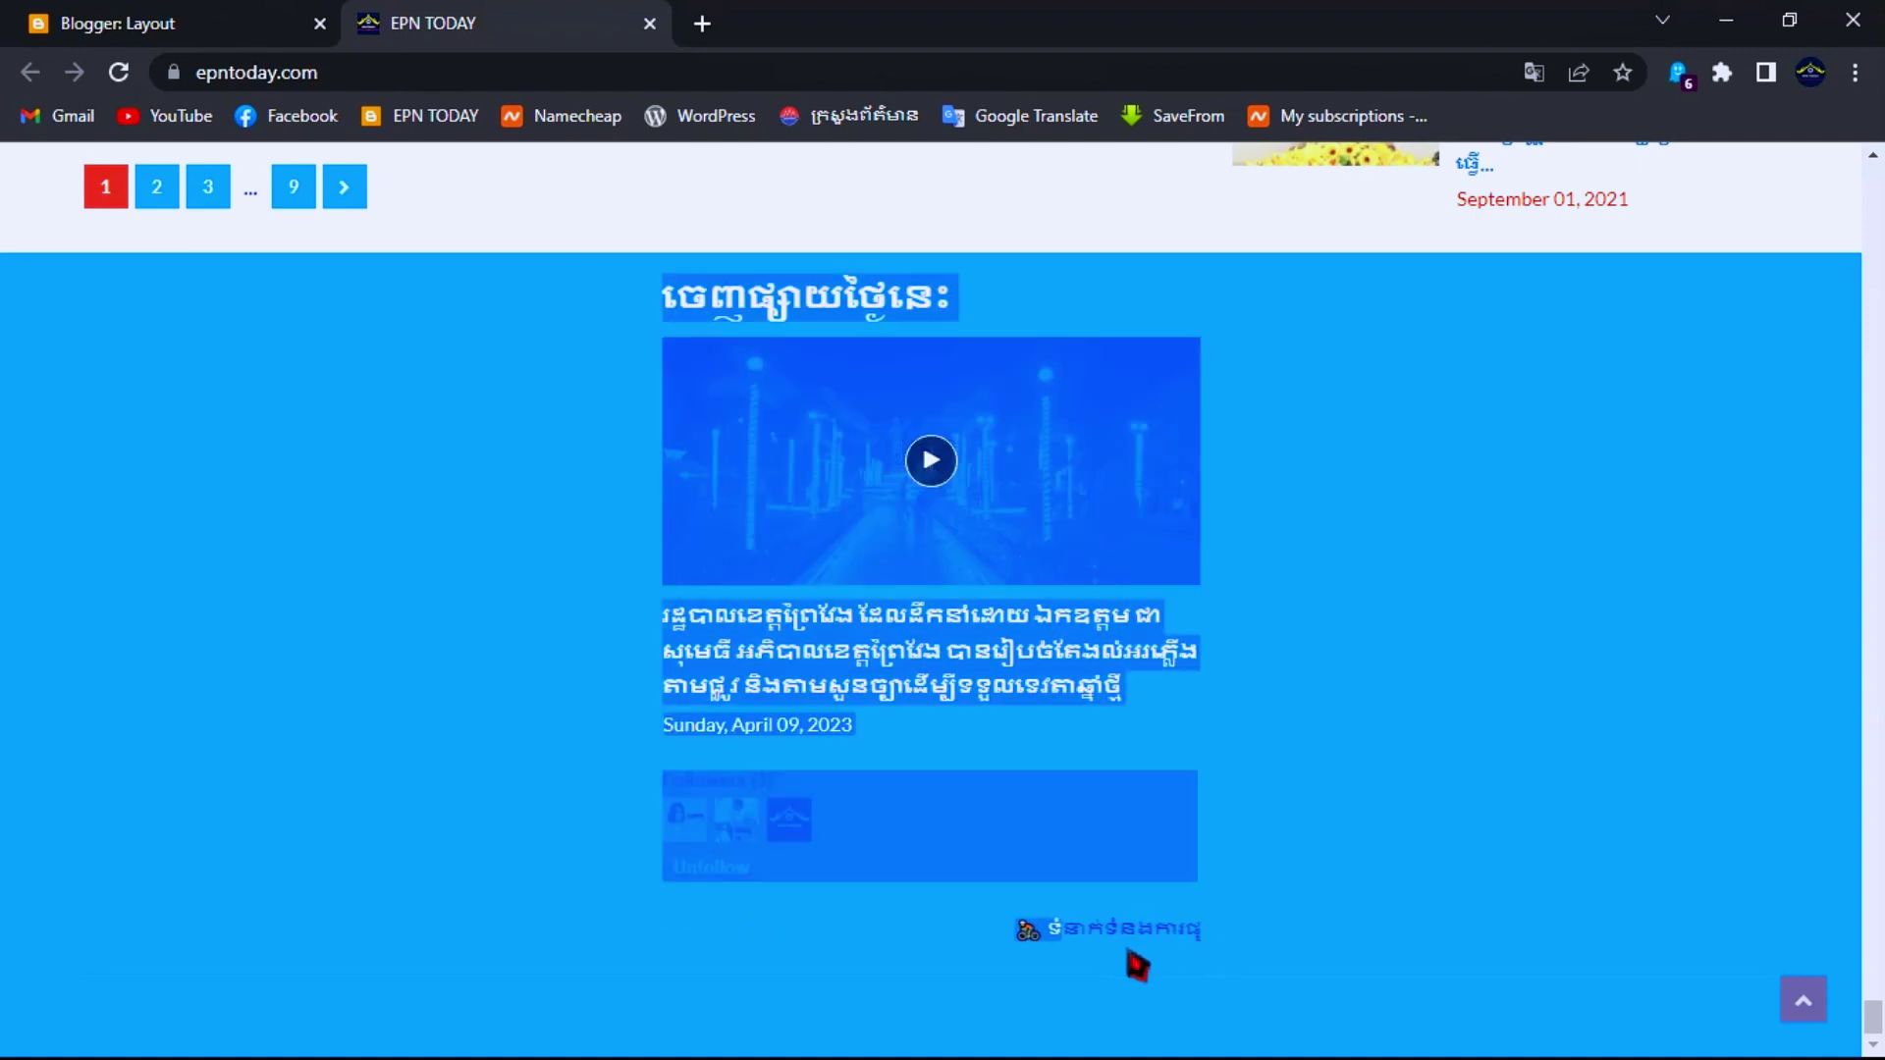
scroll(937, 869, up, 4)
Step: Open and dismiss the gadget pickers for Section (Left) and Section (Right)
key(ctrl+shift+Tab)
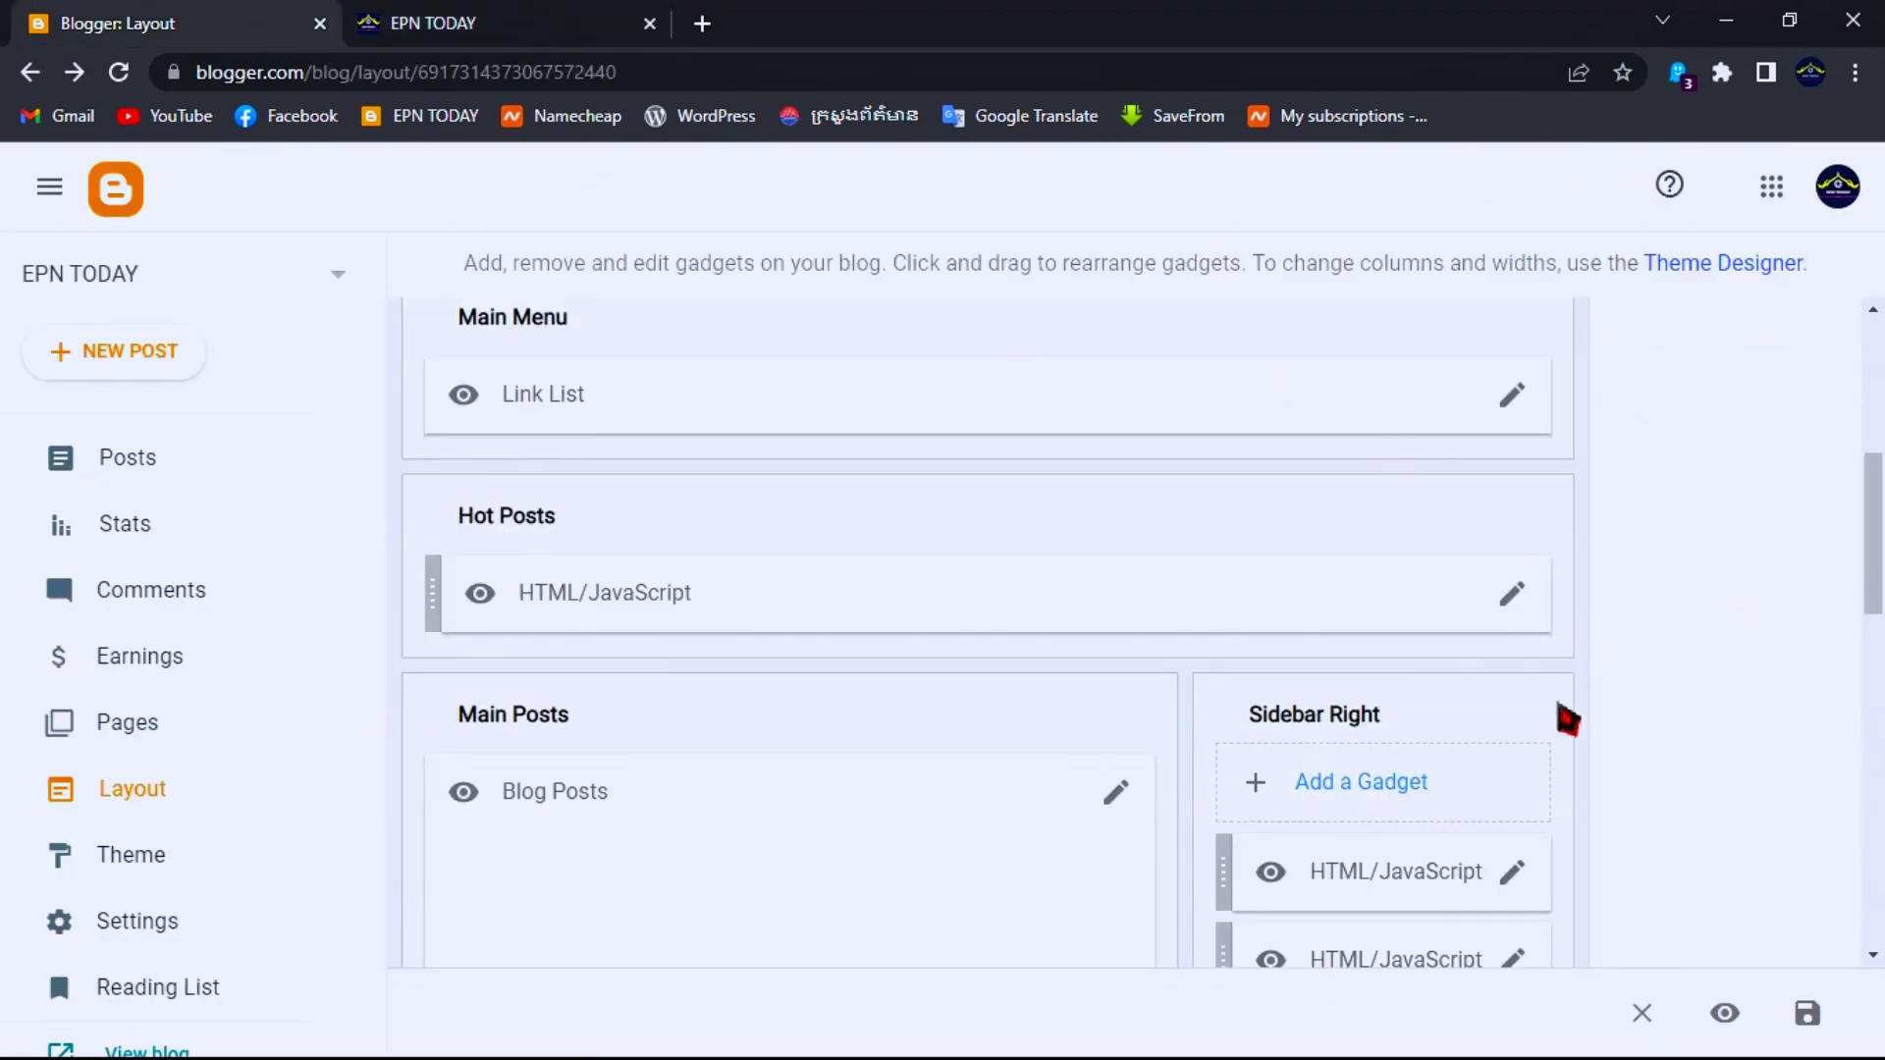
scroll(1466, 518, down, 2)
scroll(1142, 635, down, 2)
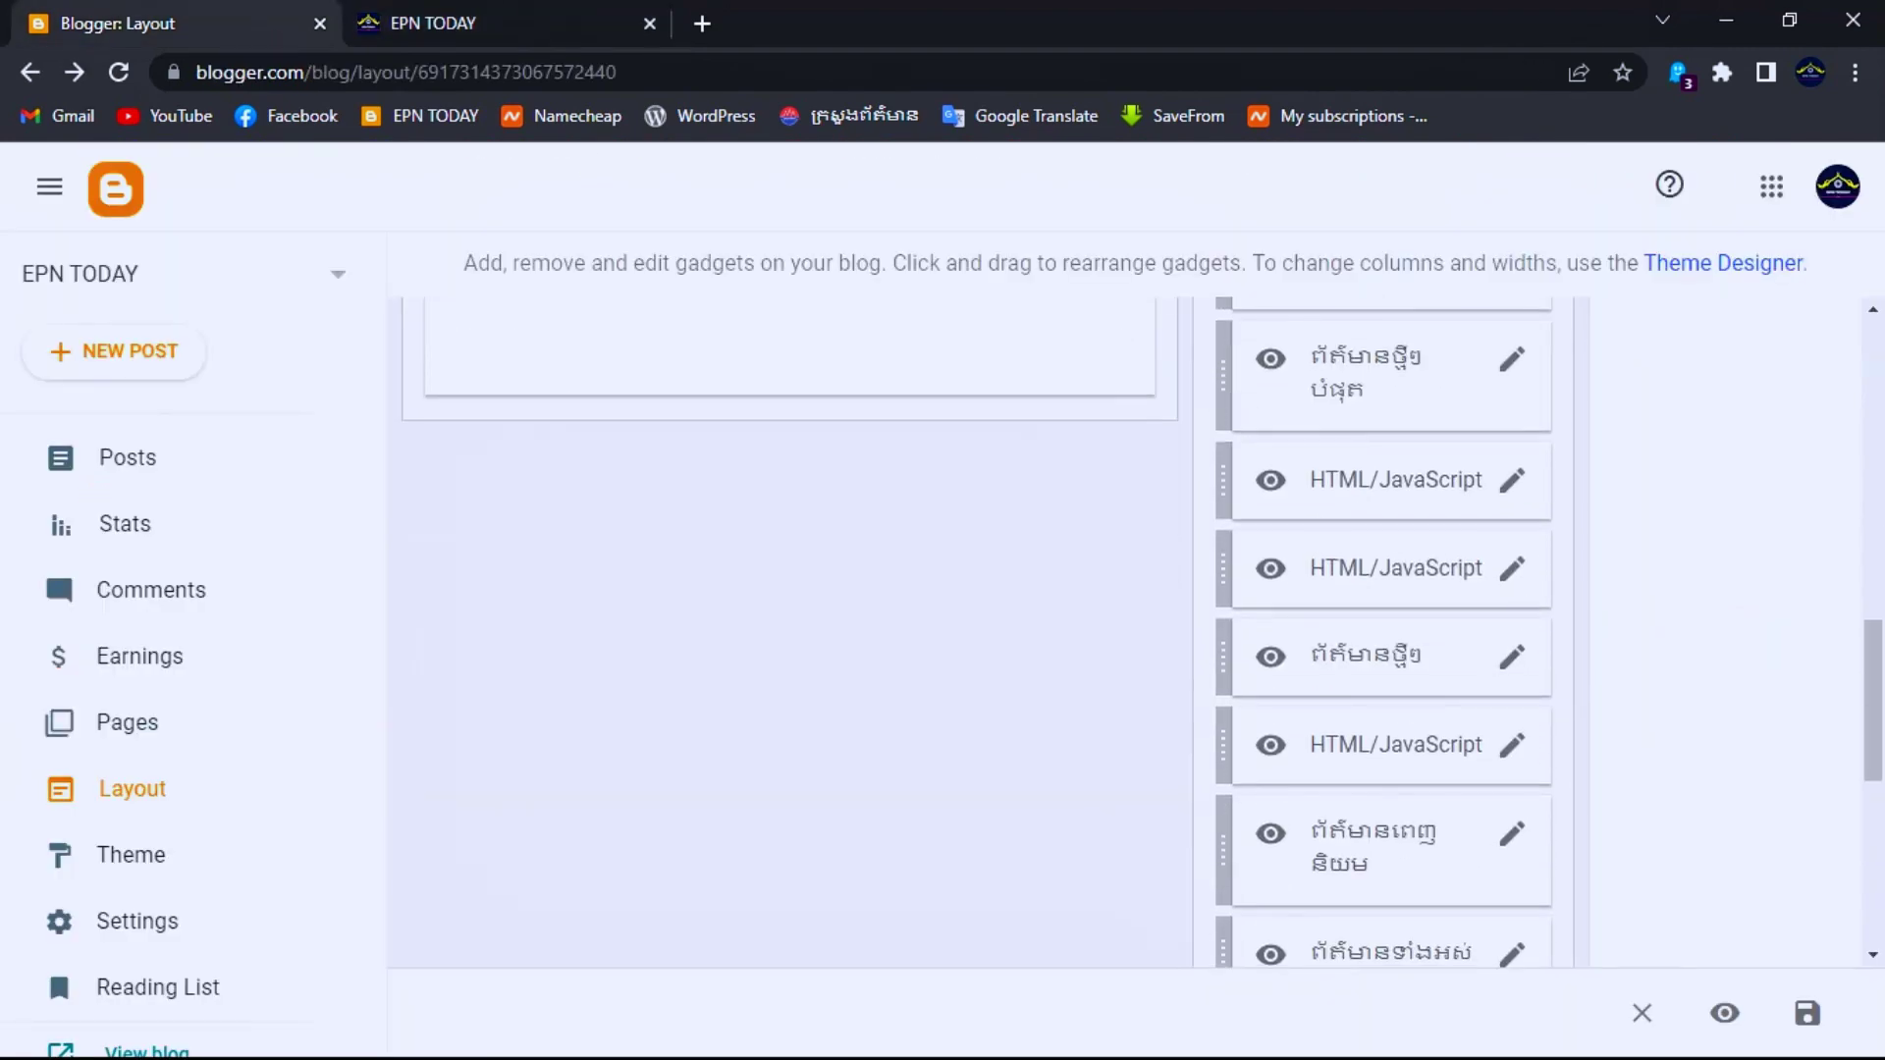
scroll(1142, 633, down, 2)
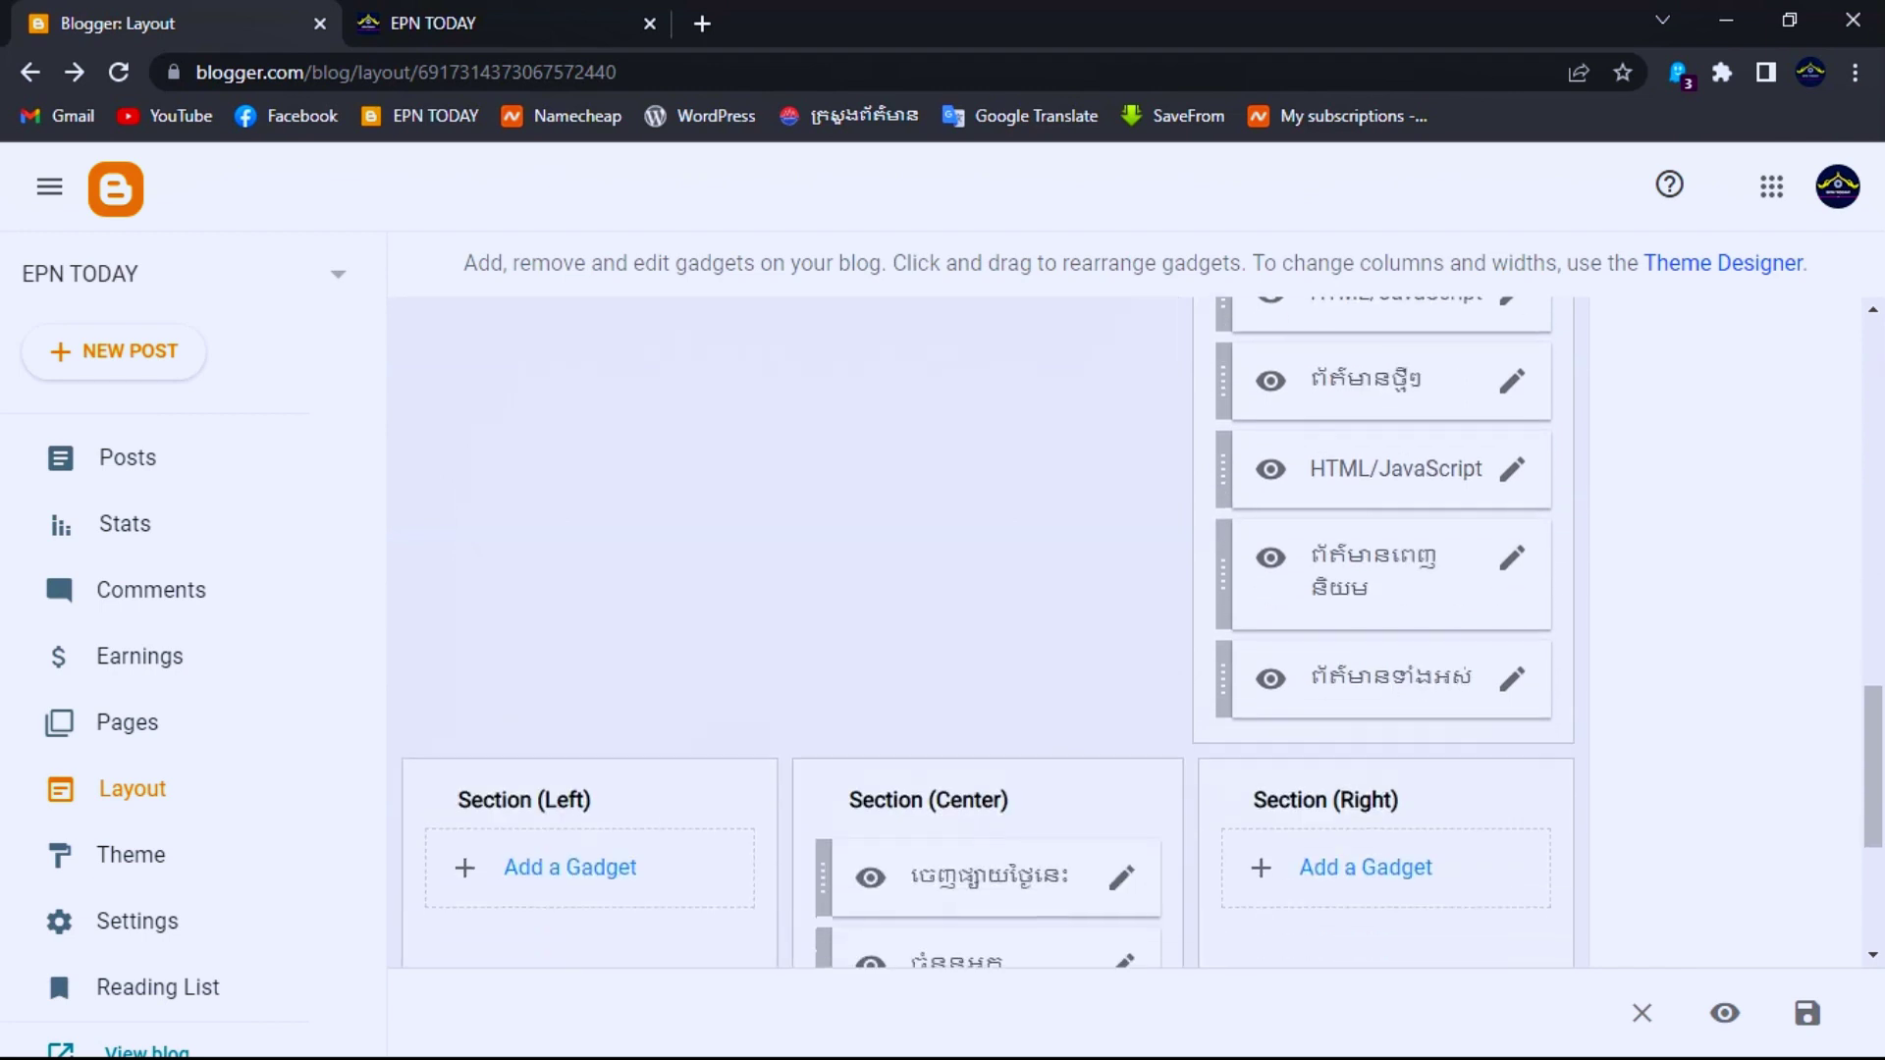
scroll(1170, 800, down, 2)
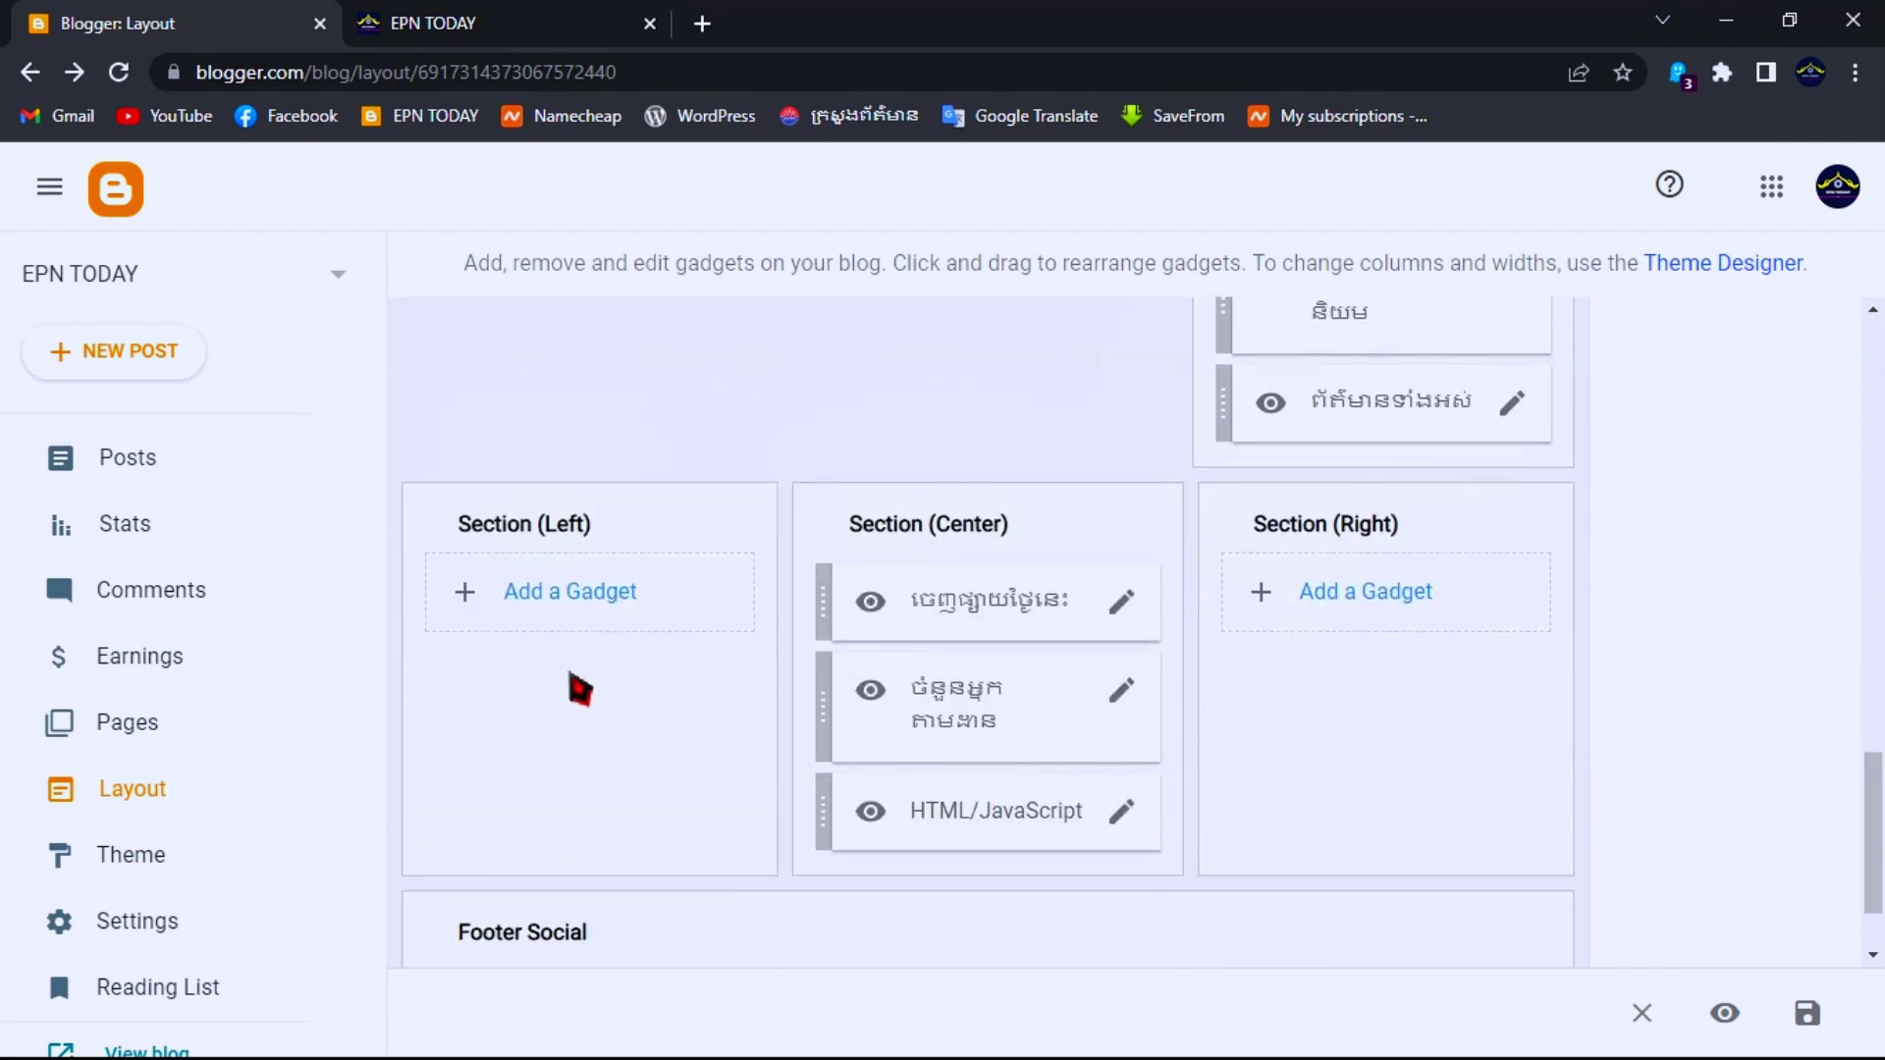
click(581, 596)
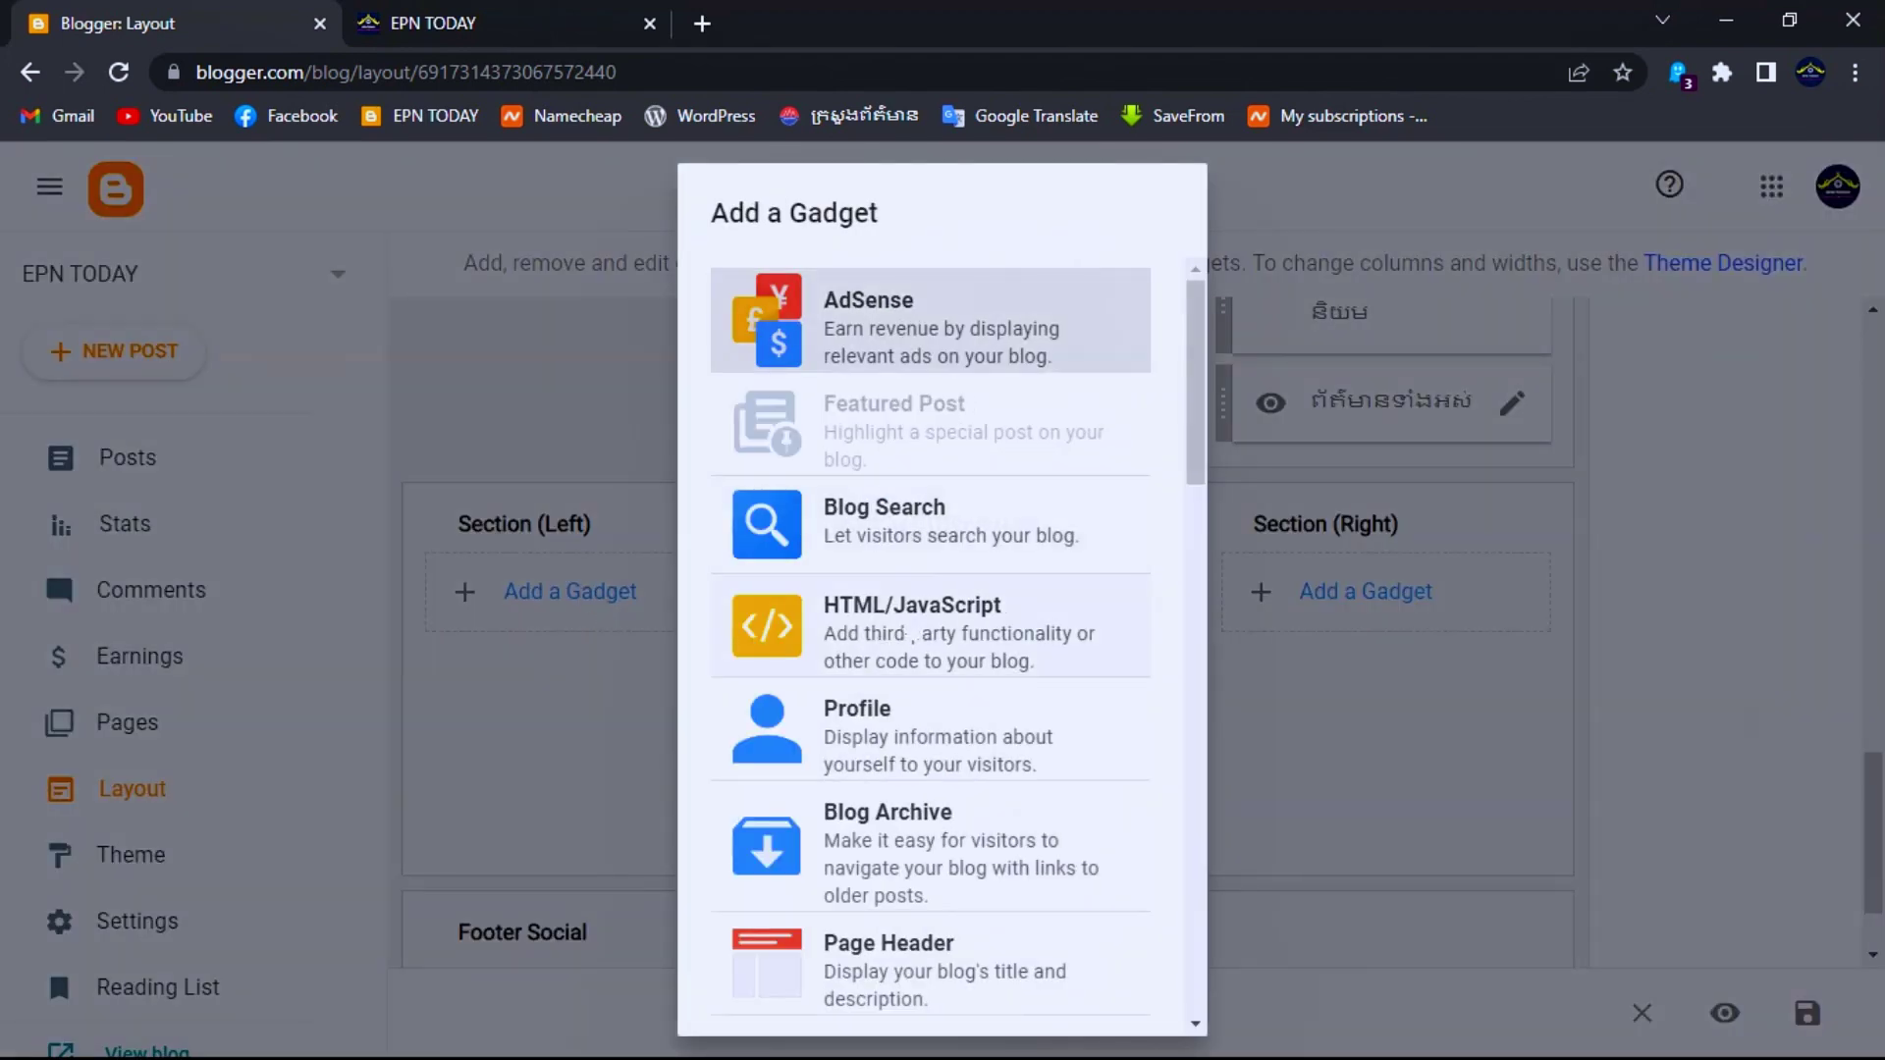
click(548, 25)
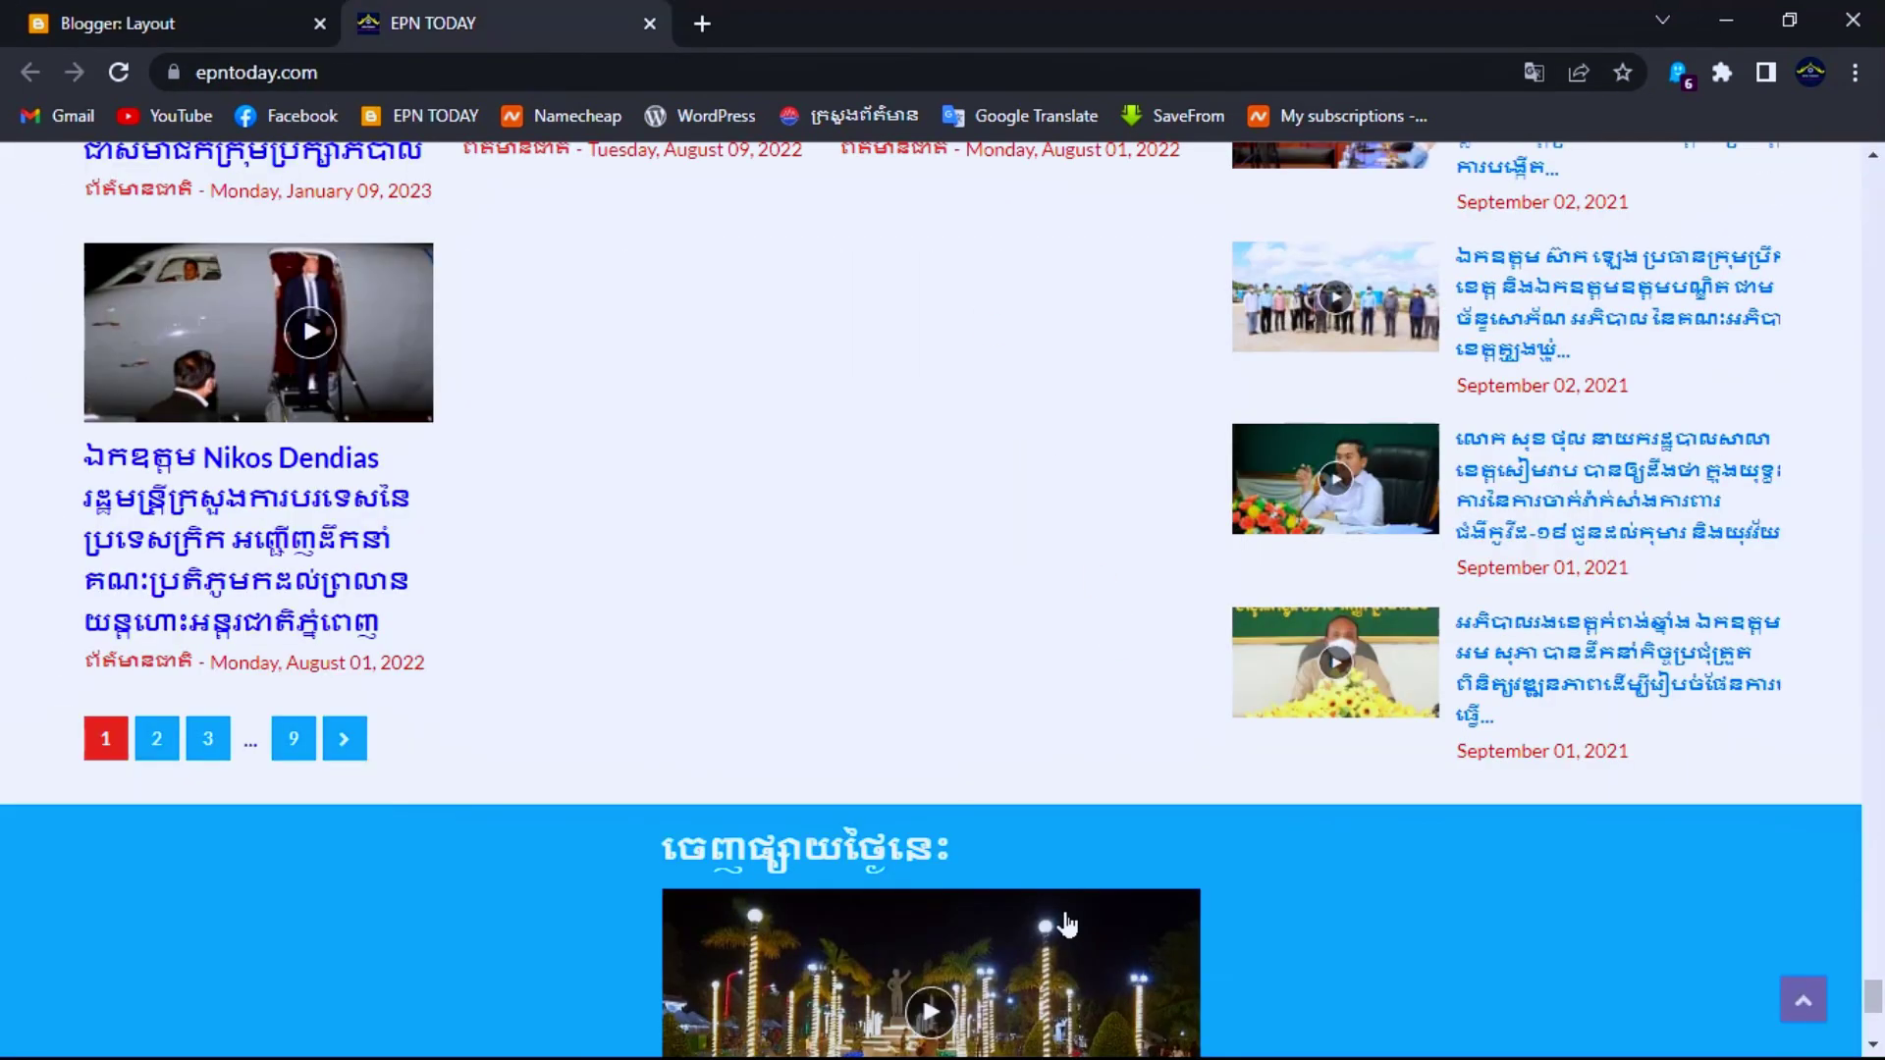
scroll(1053, 924, down, 4)
click(221, 24)
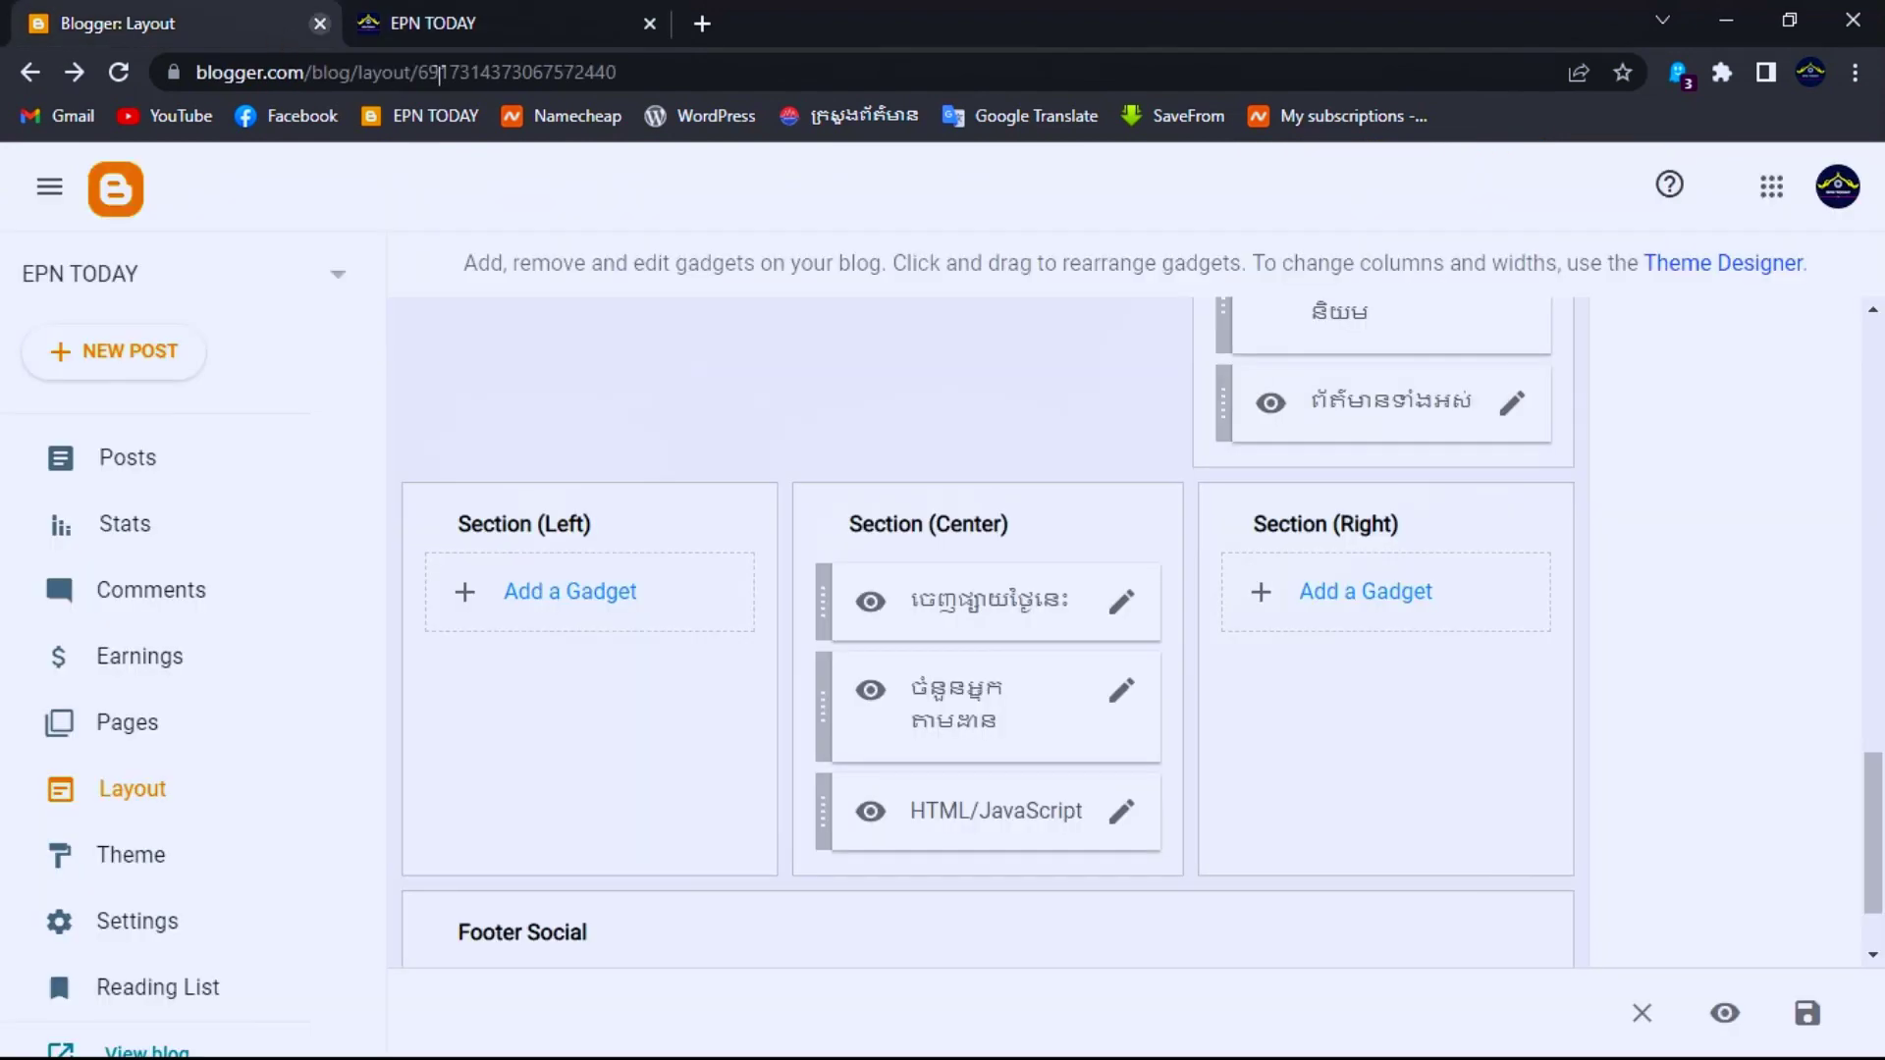
click(1370, 593)
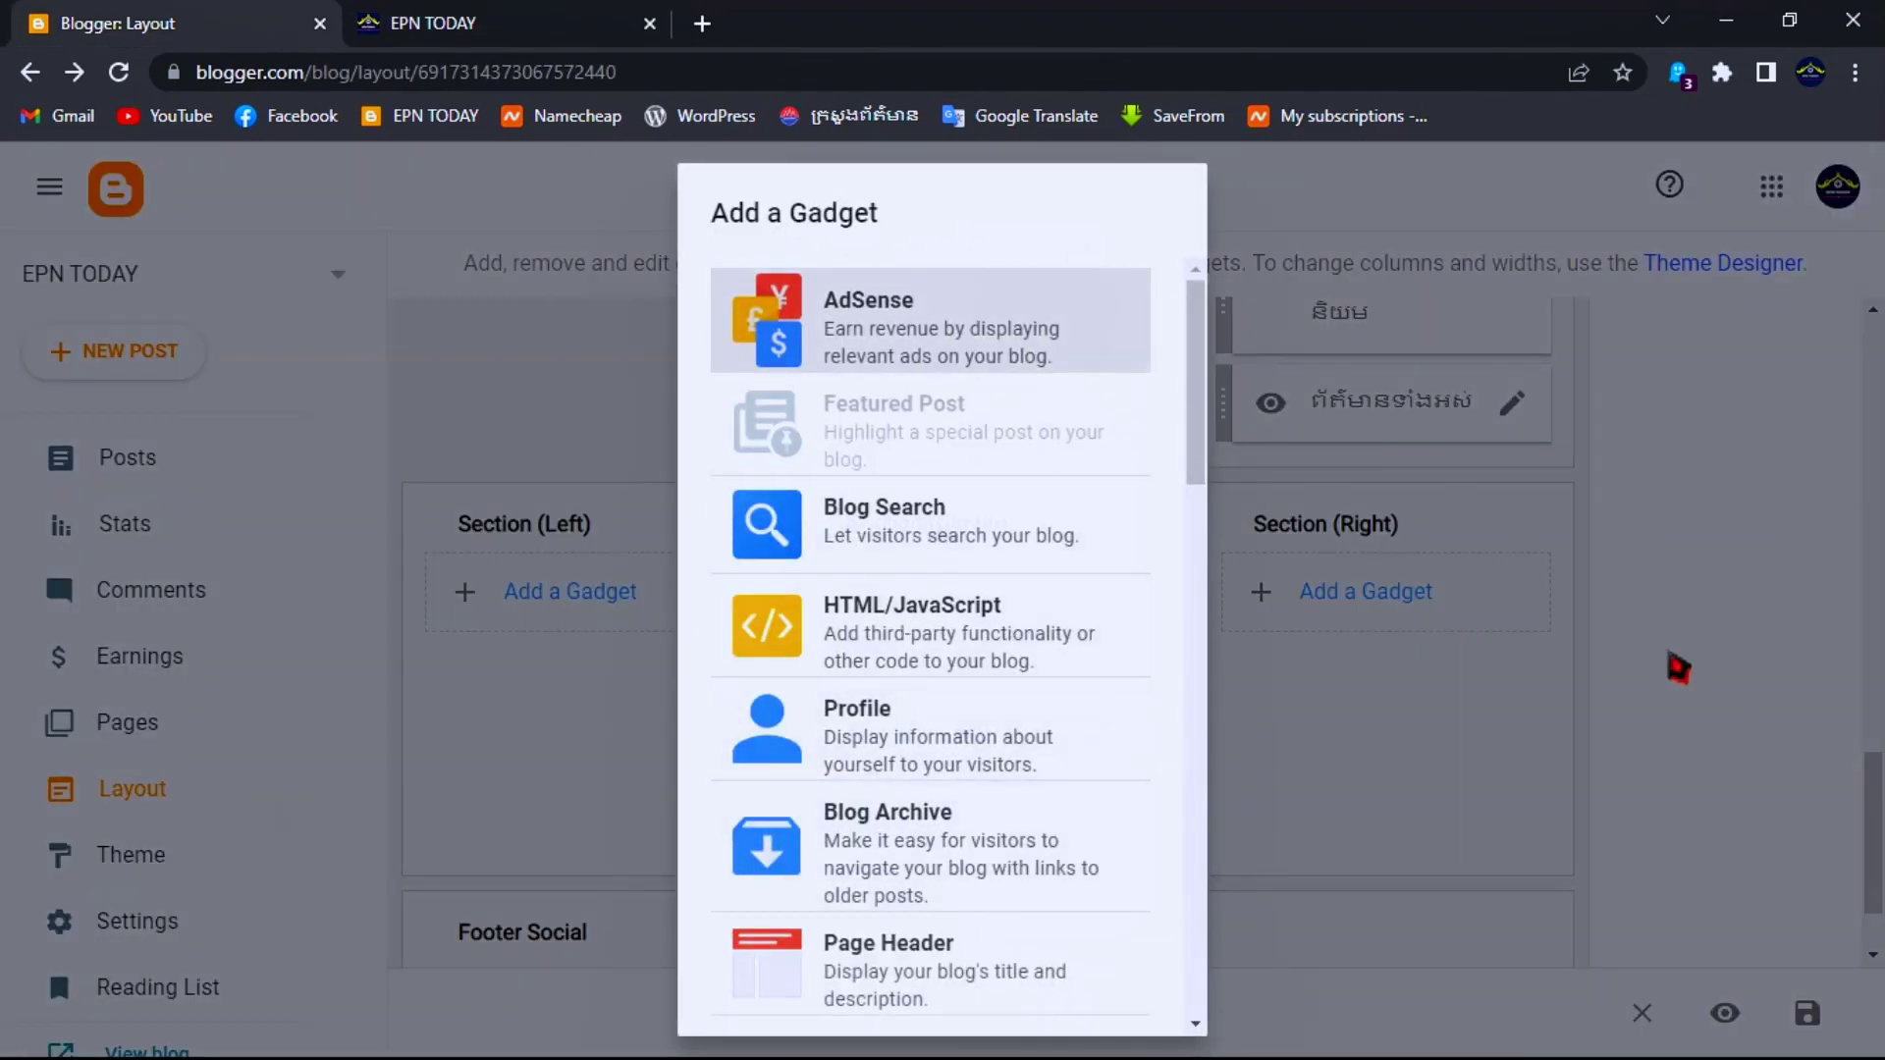
click(1676, 667)
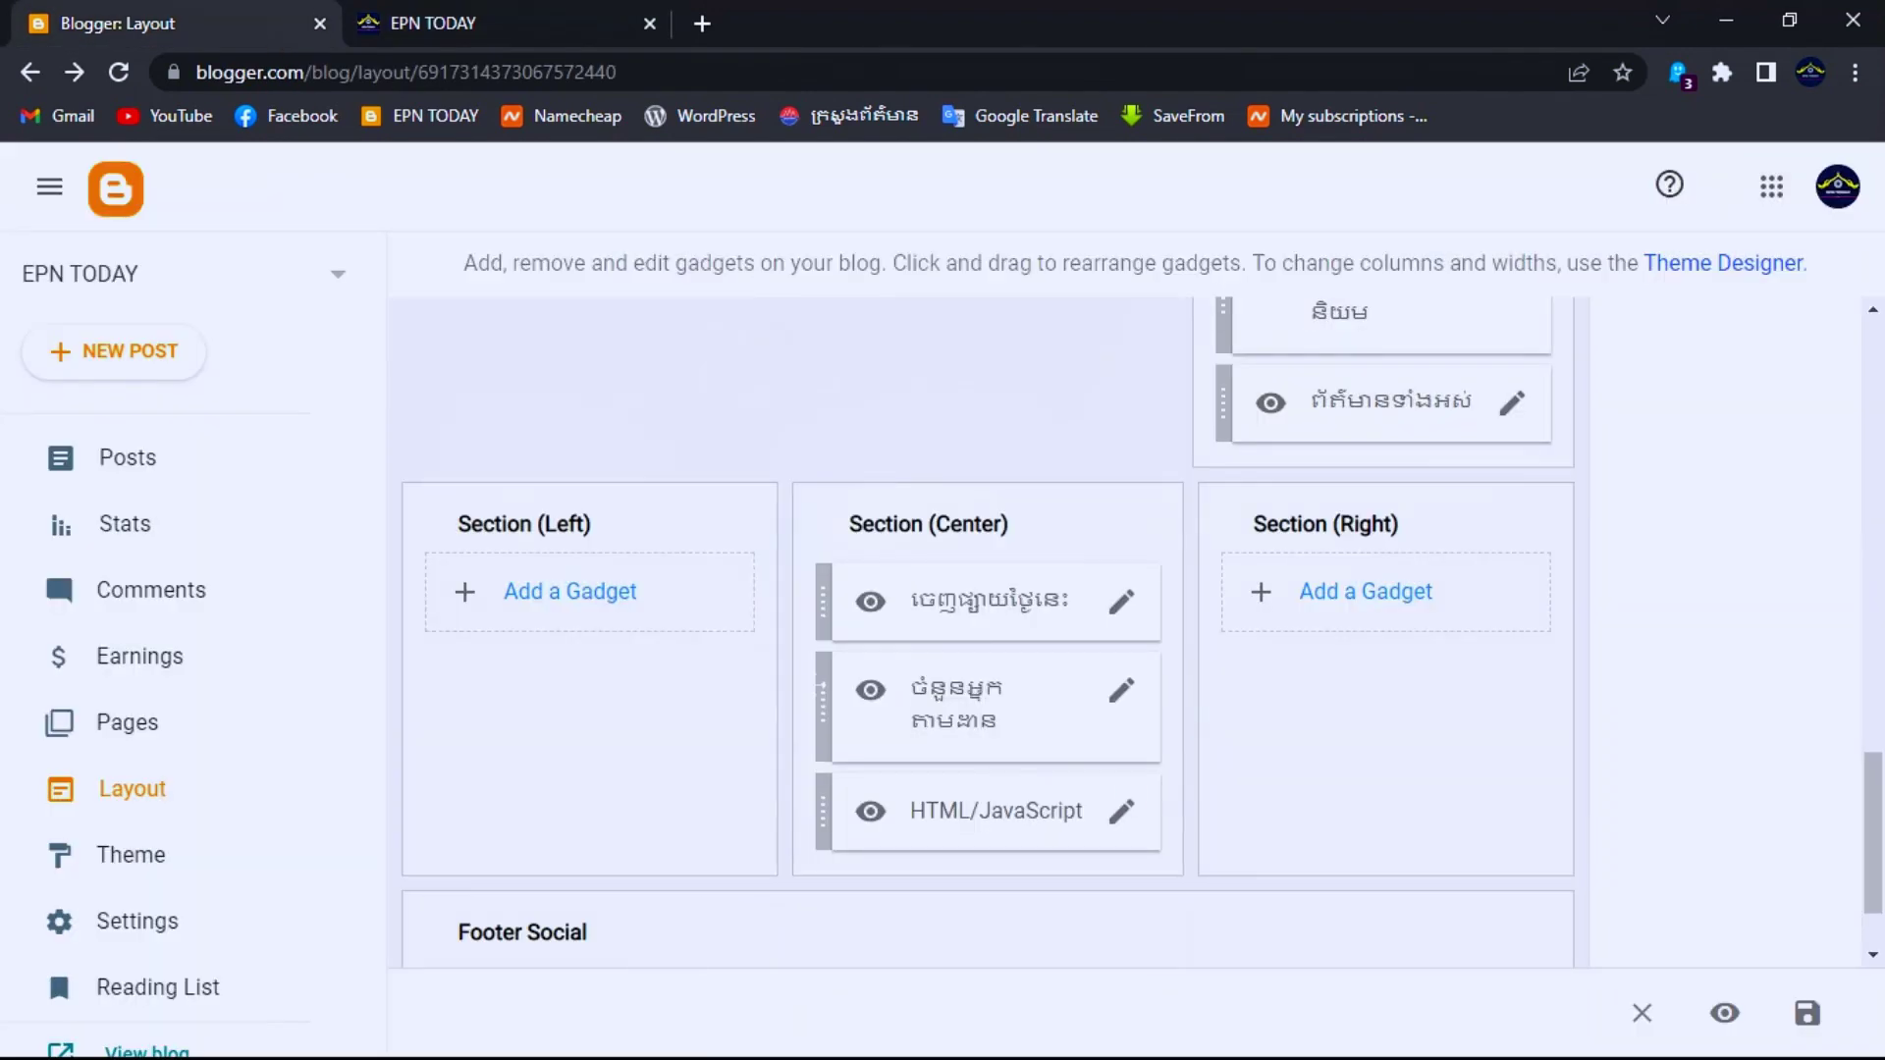
Step: Compare the Section (Center) HTML/JavaScript gadget with the live footer, close that tab, and cancel
click(1121, 810)
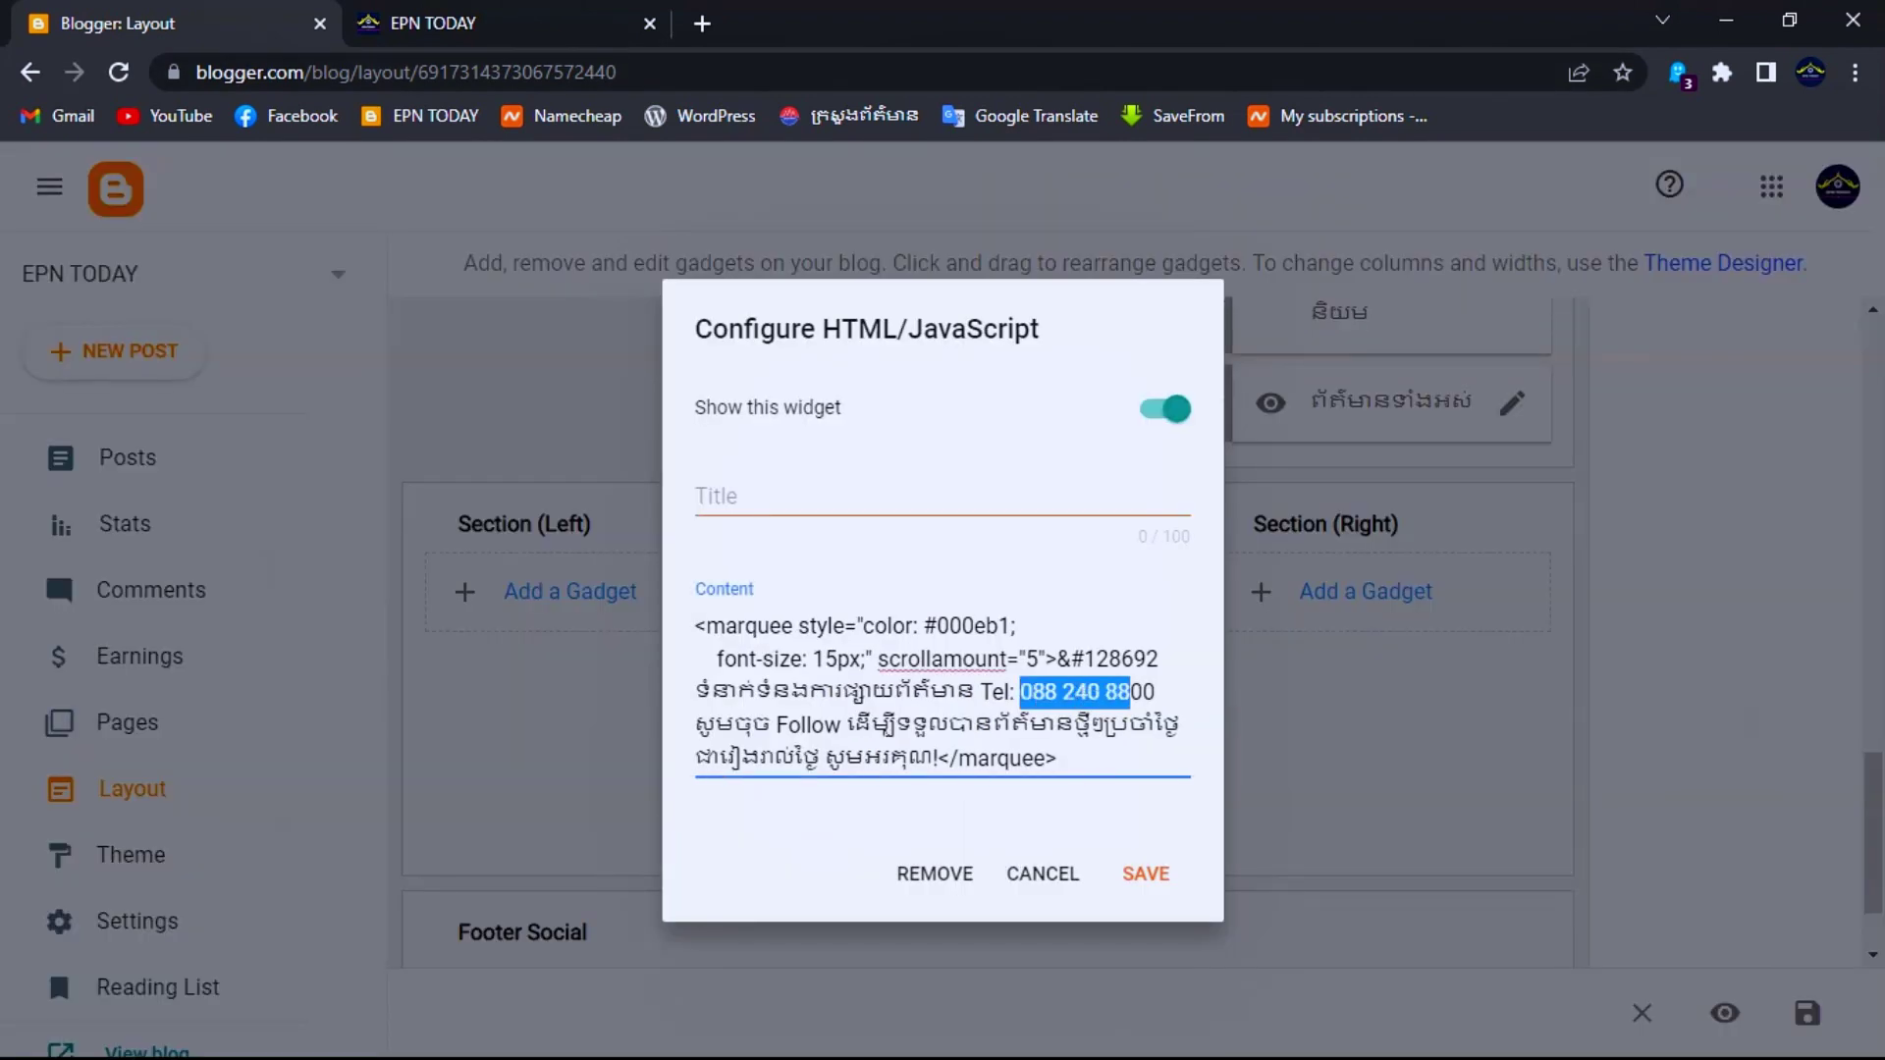
click(428, 24)
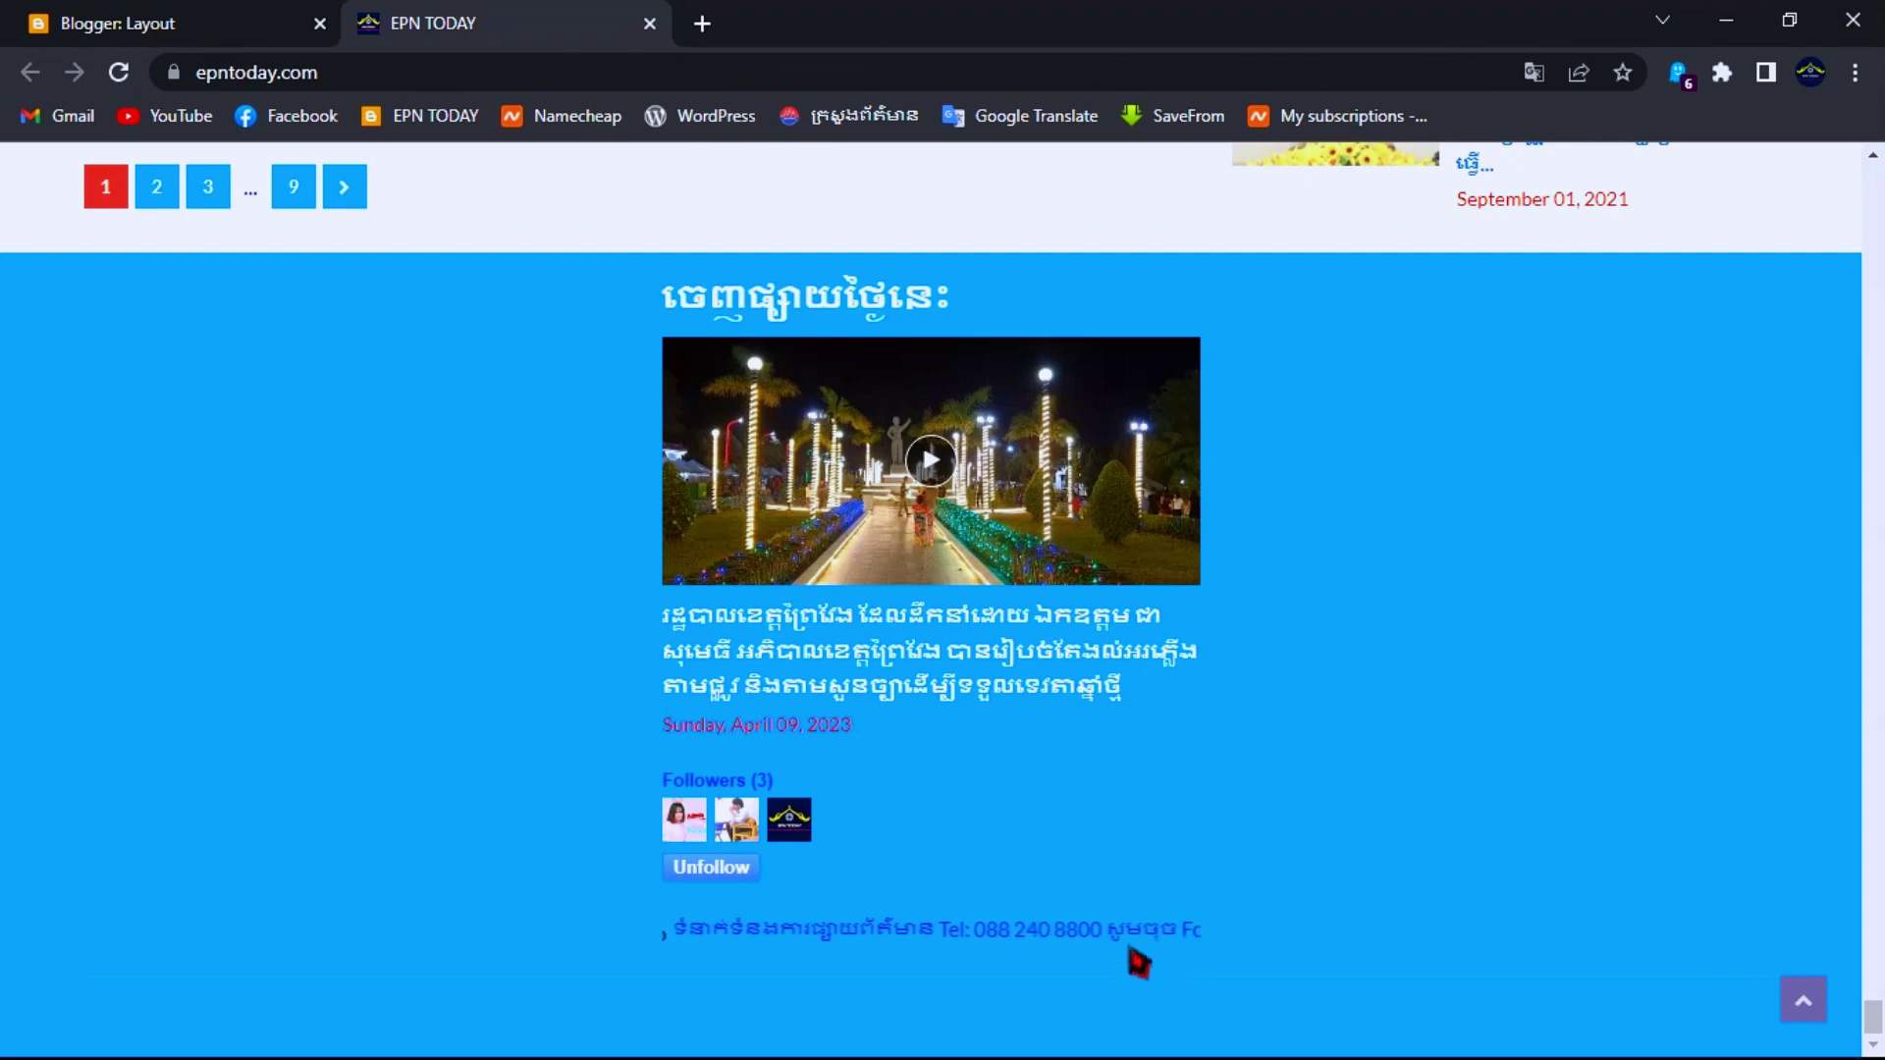
click(648, 24)
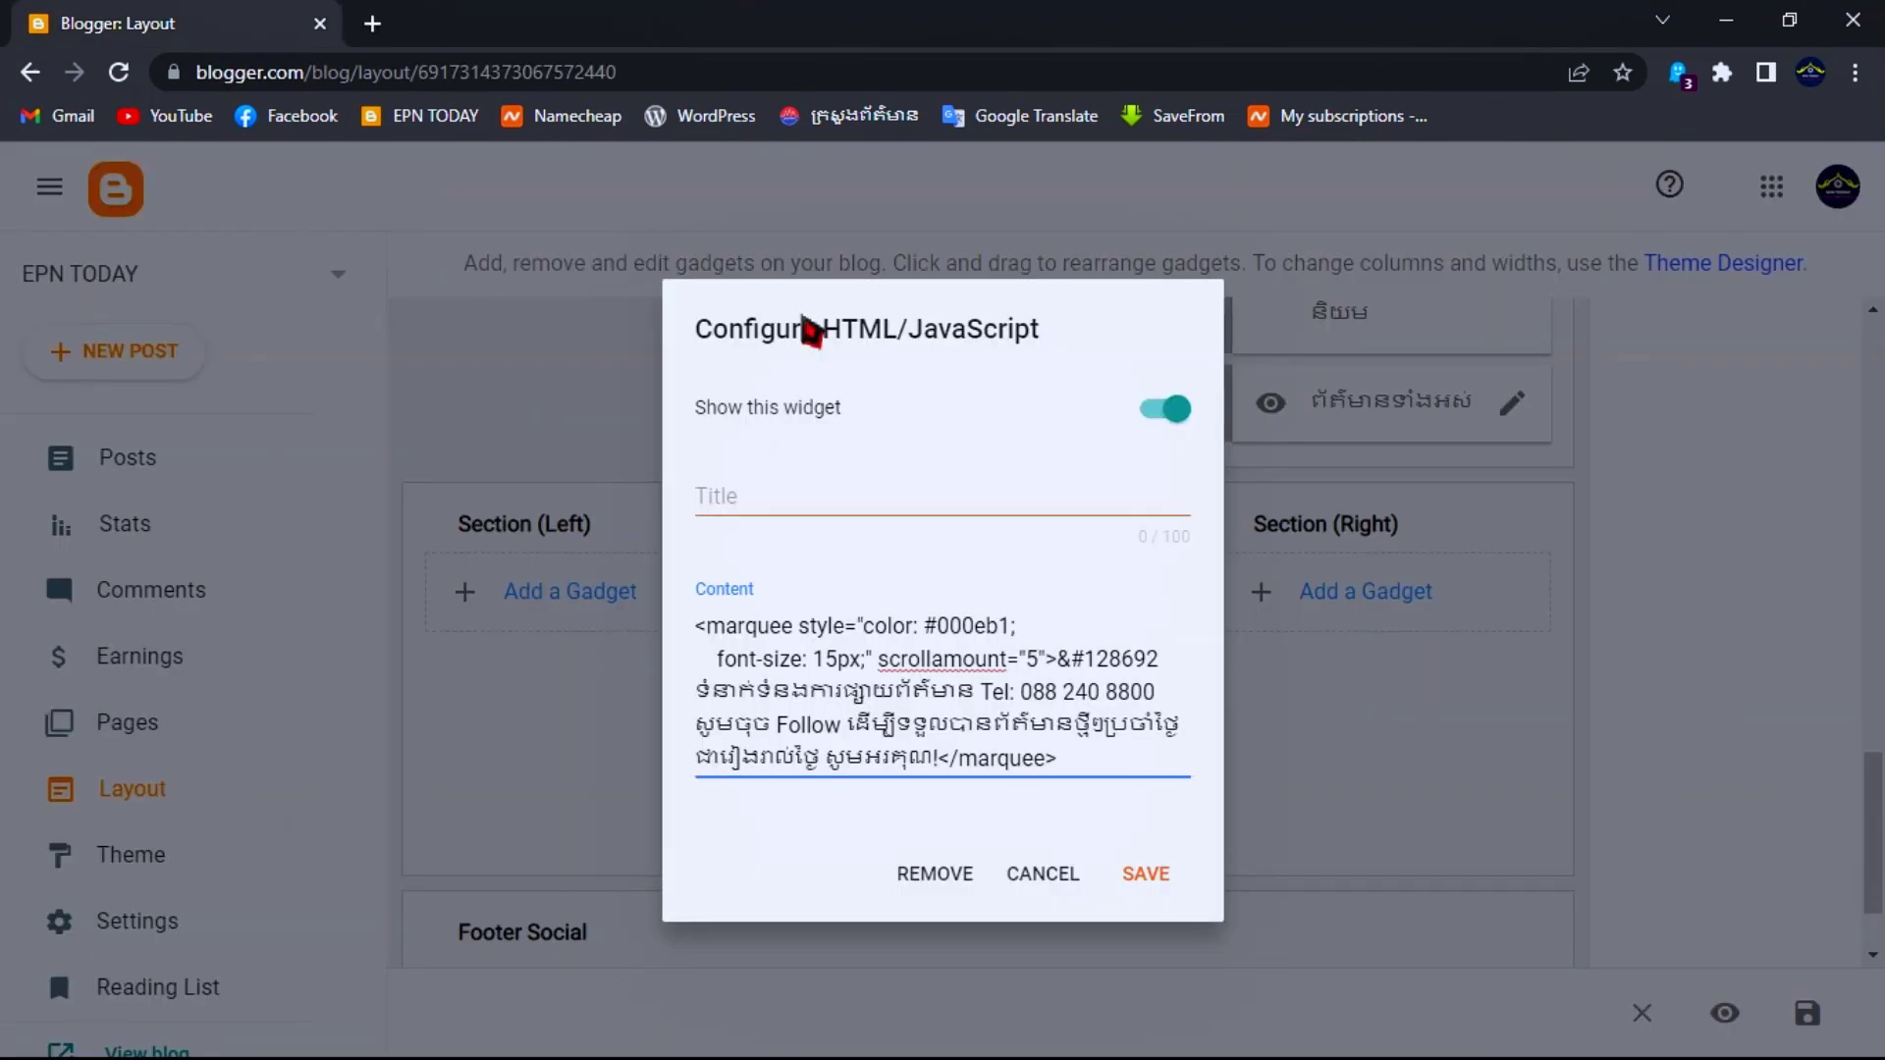
click(1043, 873)
scroll(1323, 698, up, 5)
scroll(1322, 698, up, 5)
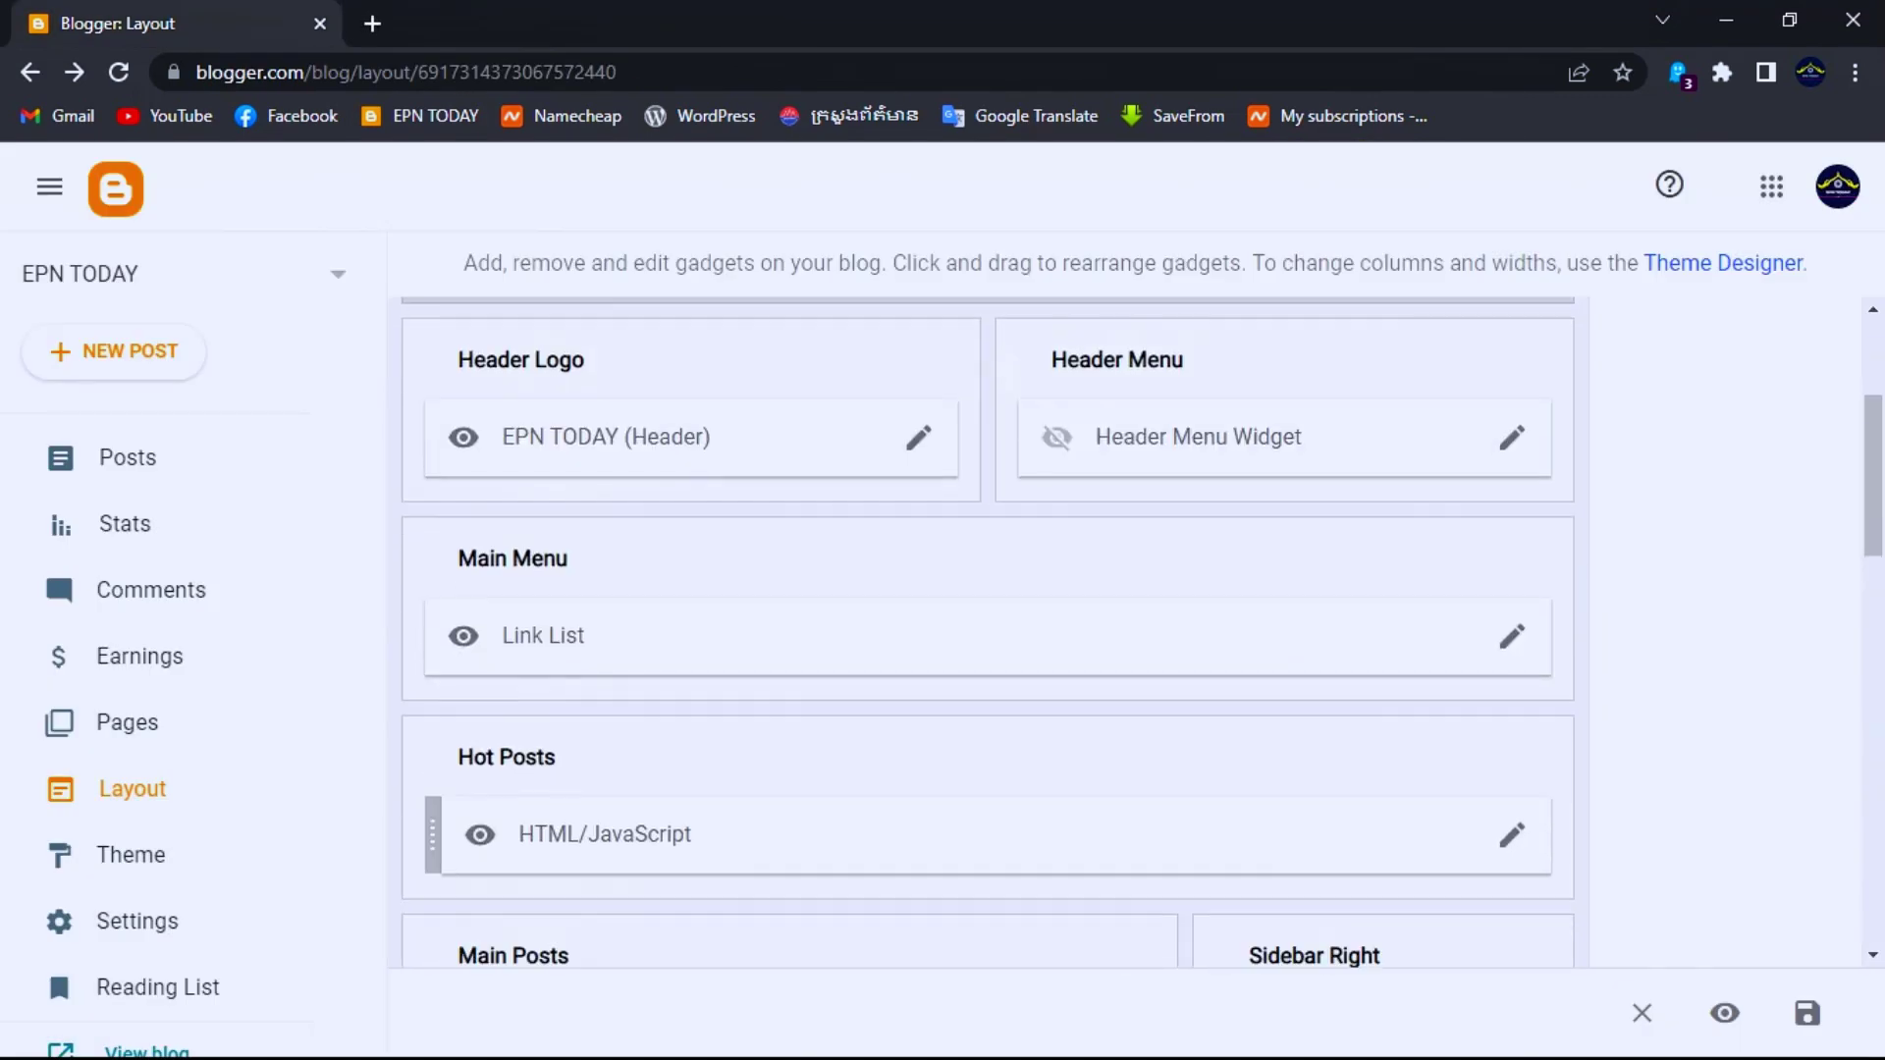
scroll(1323, 698, down, 2)
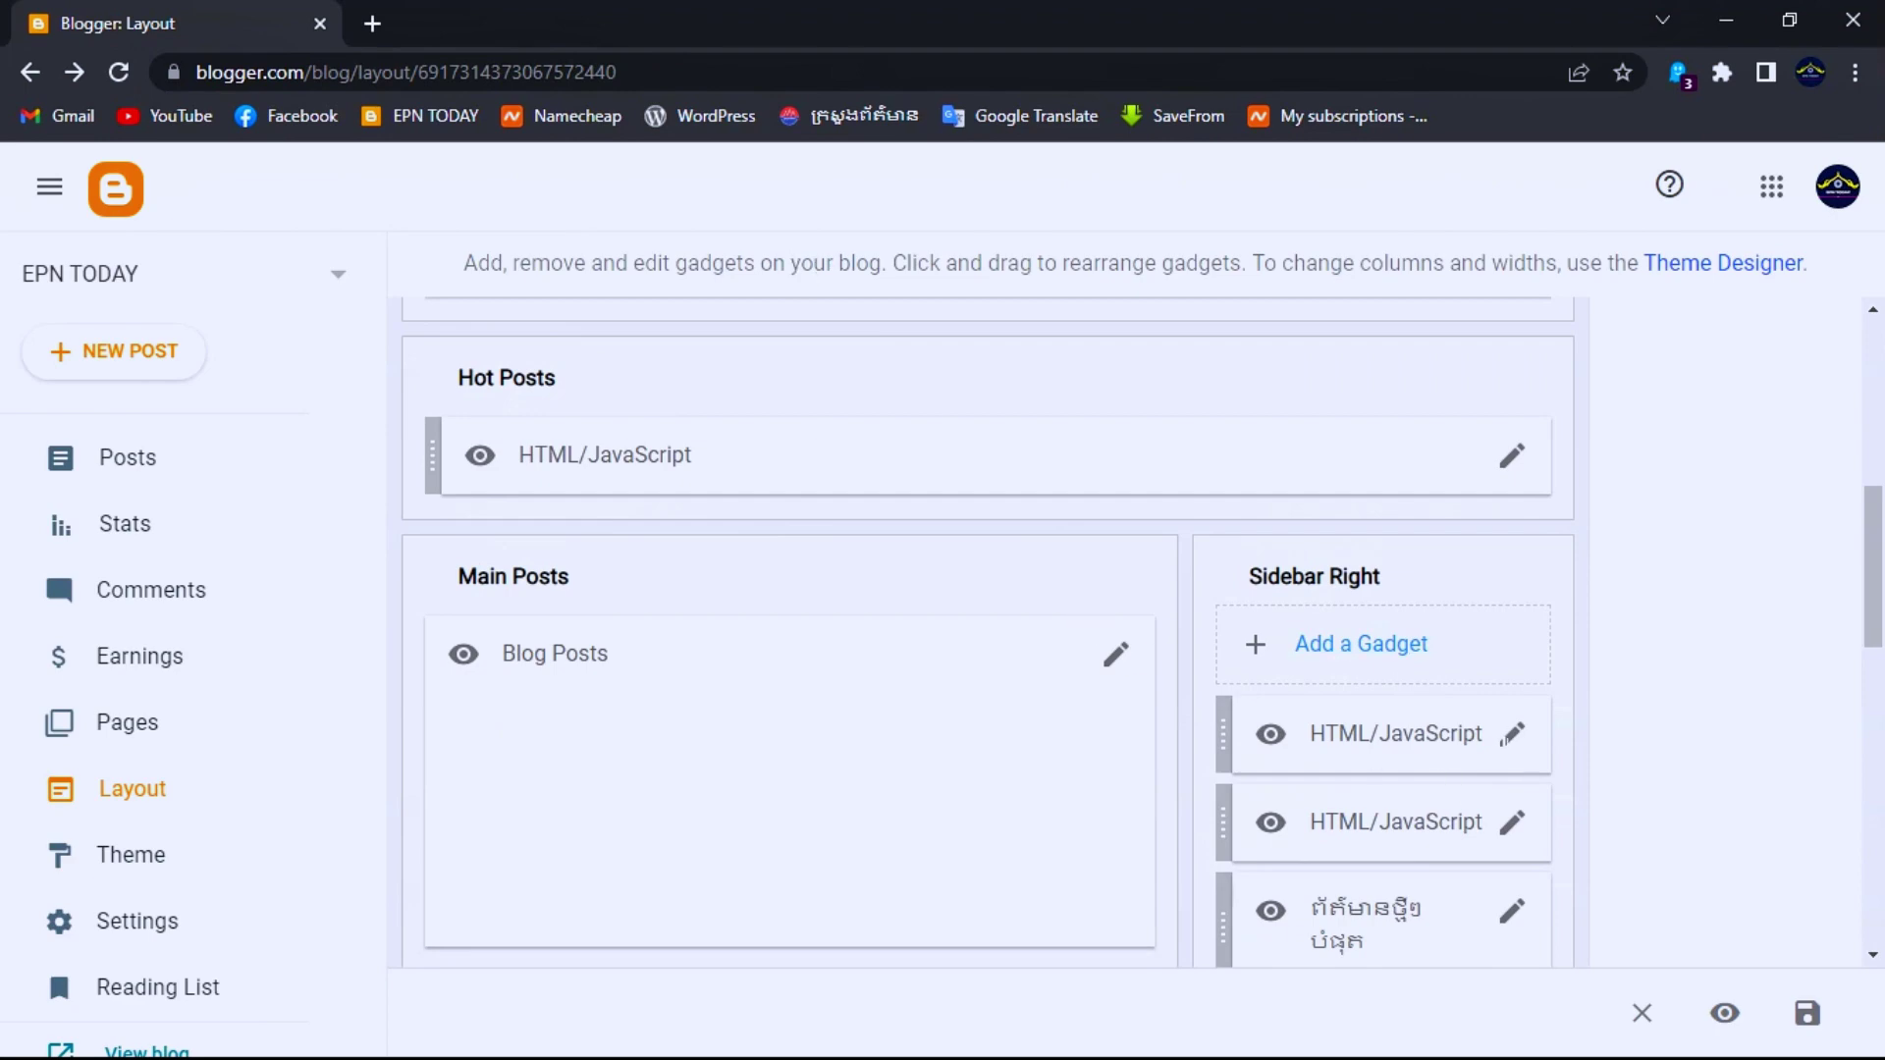
Step: Remove the stacked-marquee HTML/JavaScript gadget from Sidebar Right, save the layout, and open View blog in a new tab
click(1511, 733)
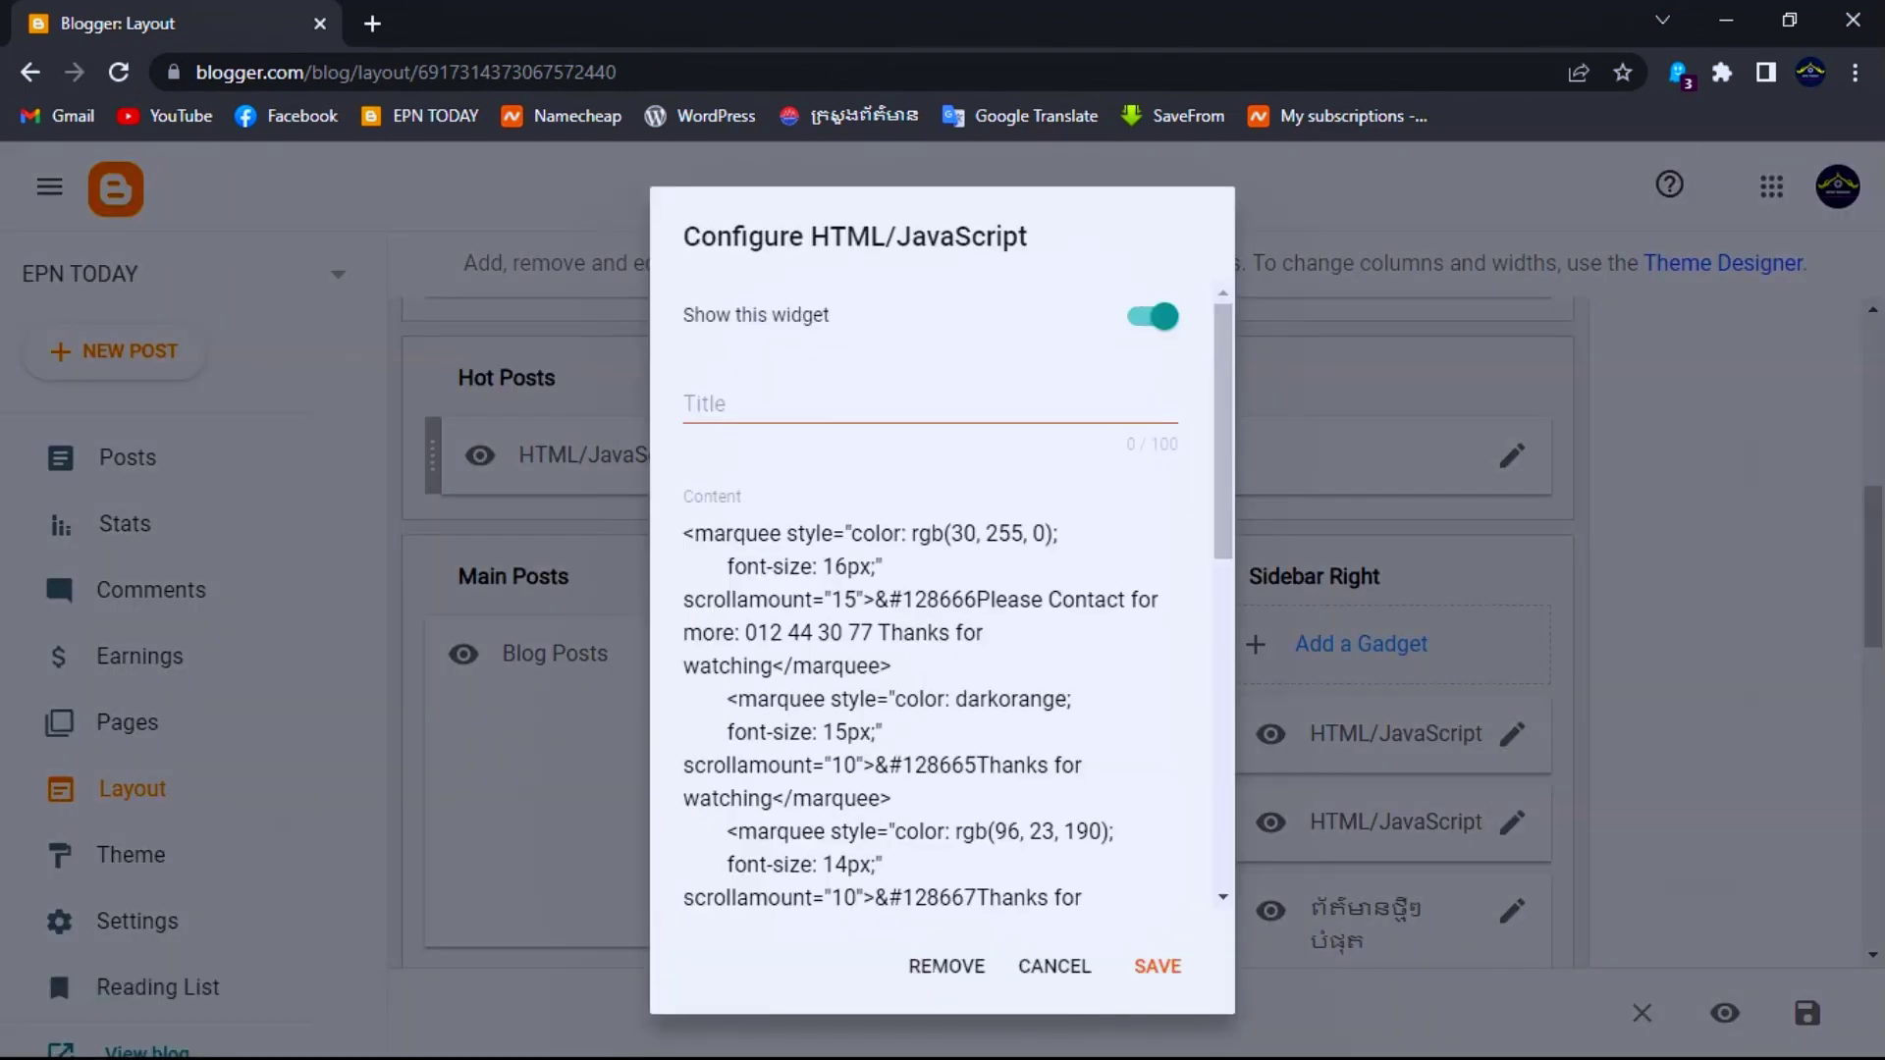
click(964, 965)
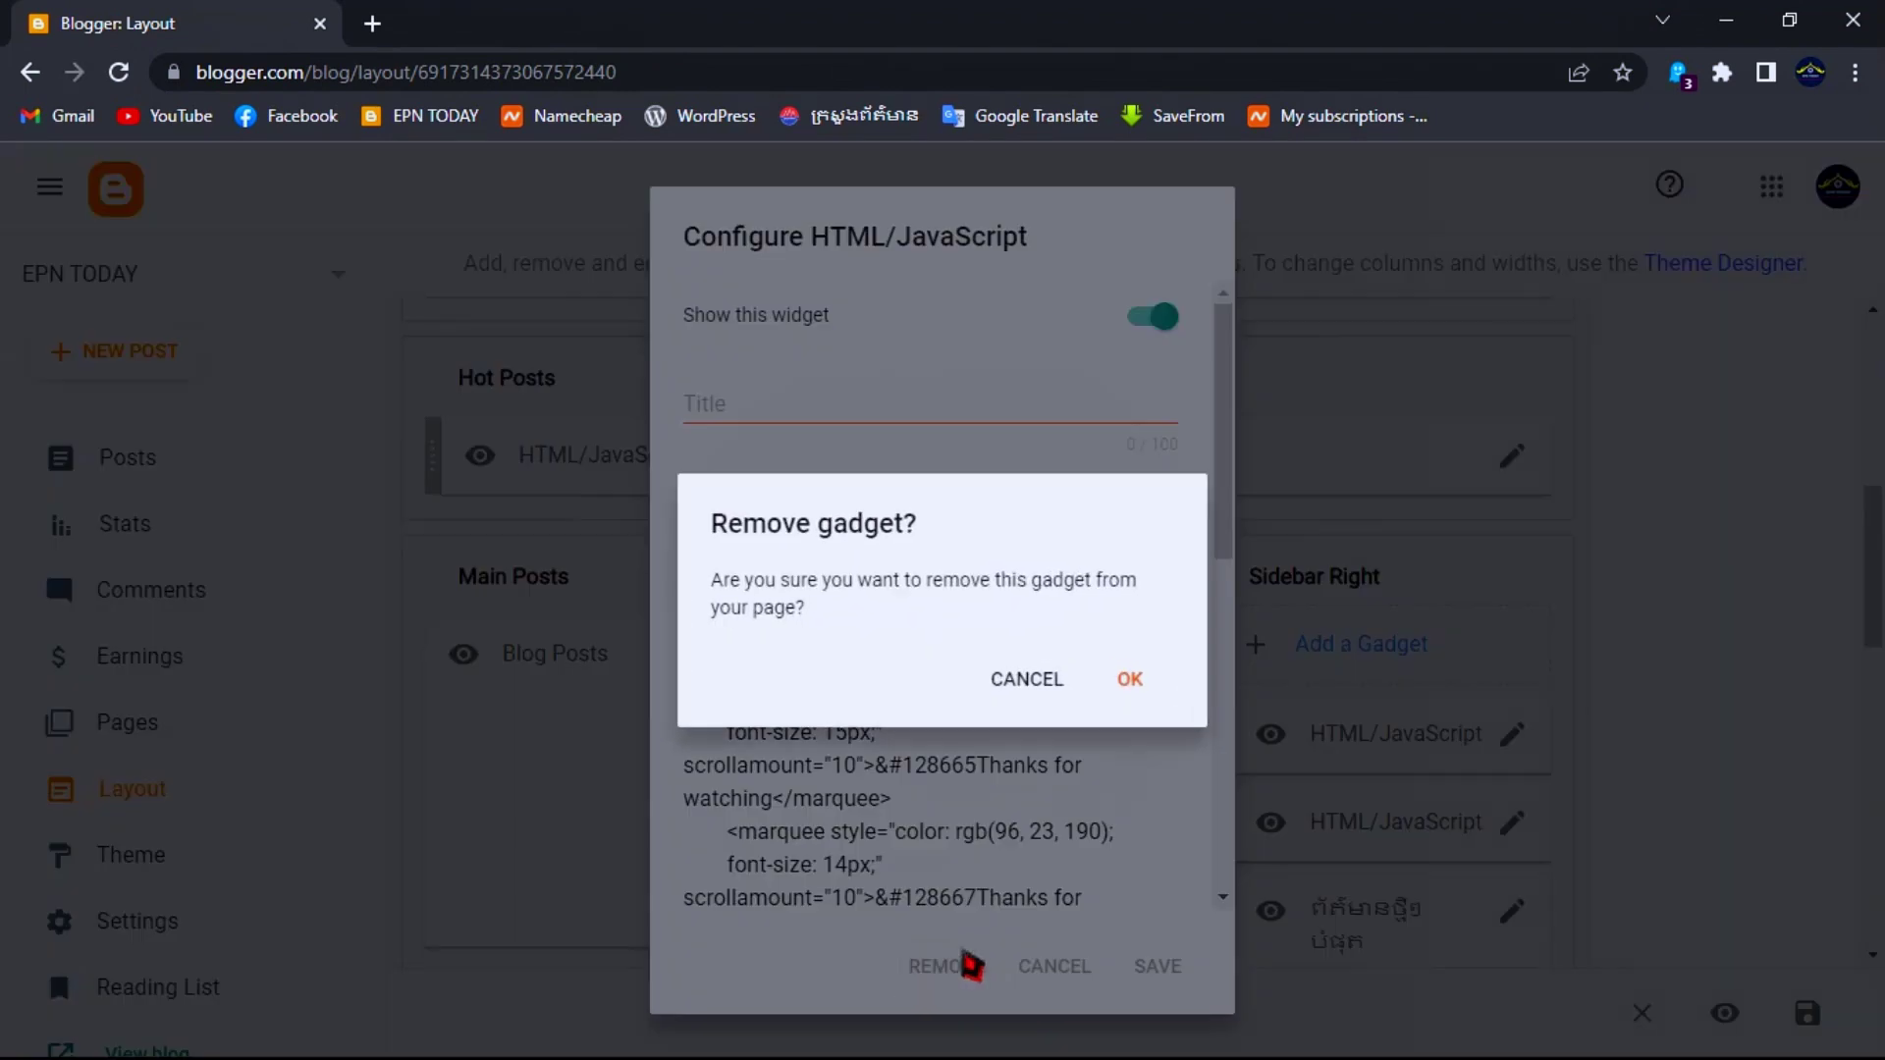
click(1129, 679)
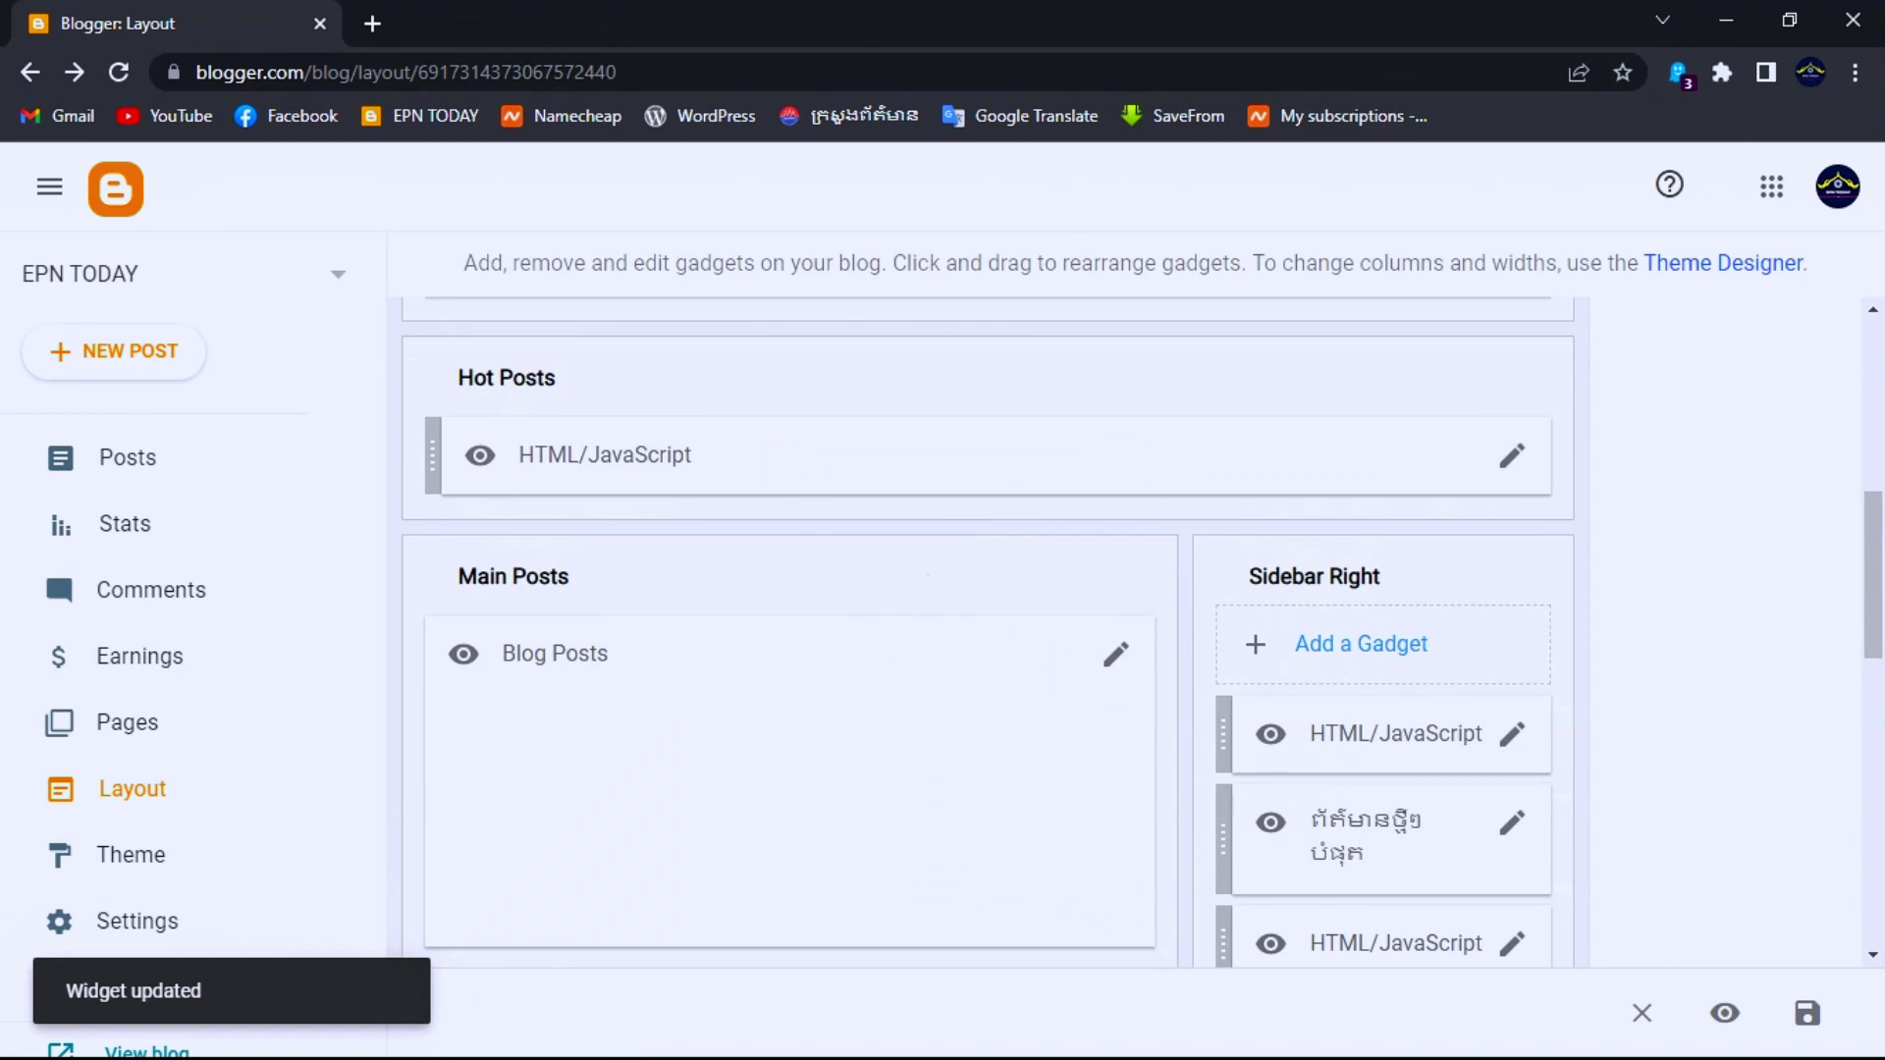
click(1810, 1013)
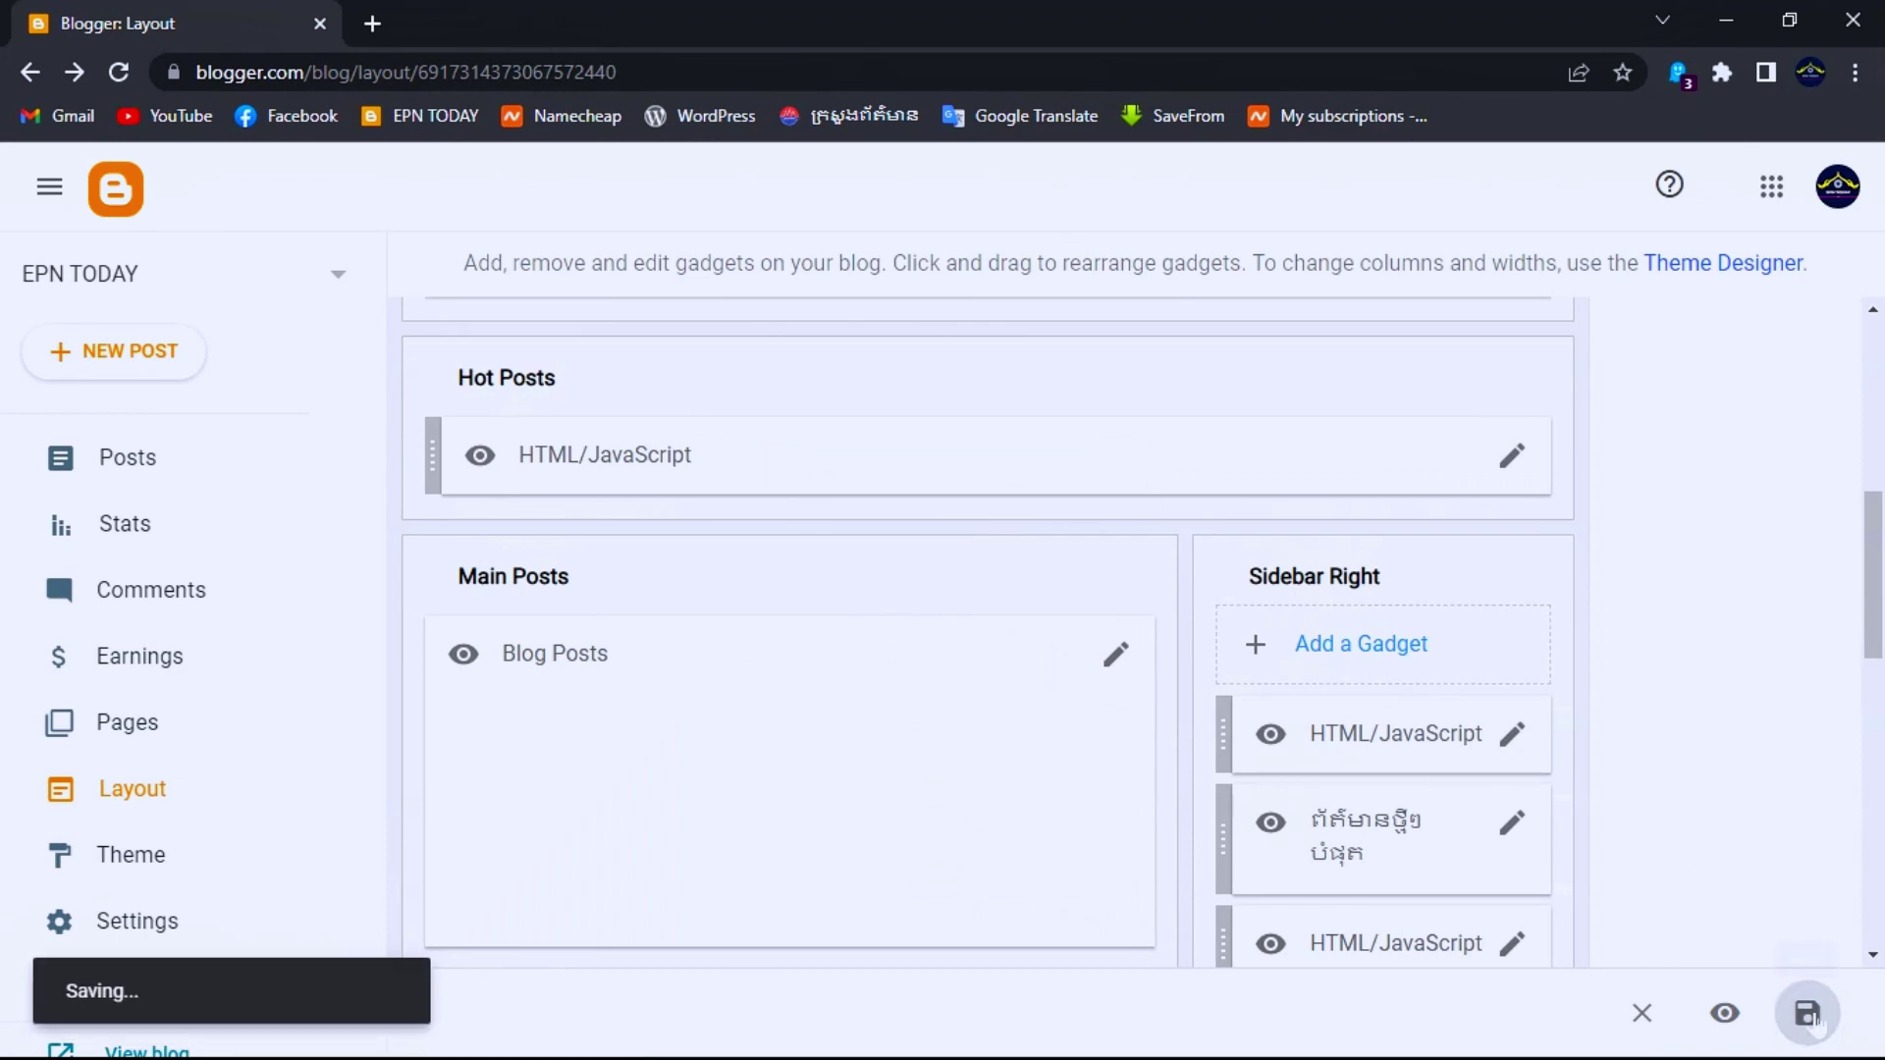
scroll(192, 663, down, 2)
right_click(186, 864)
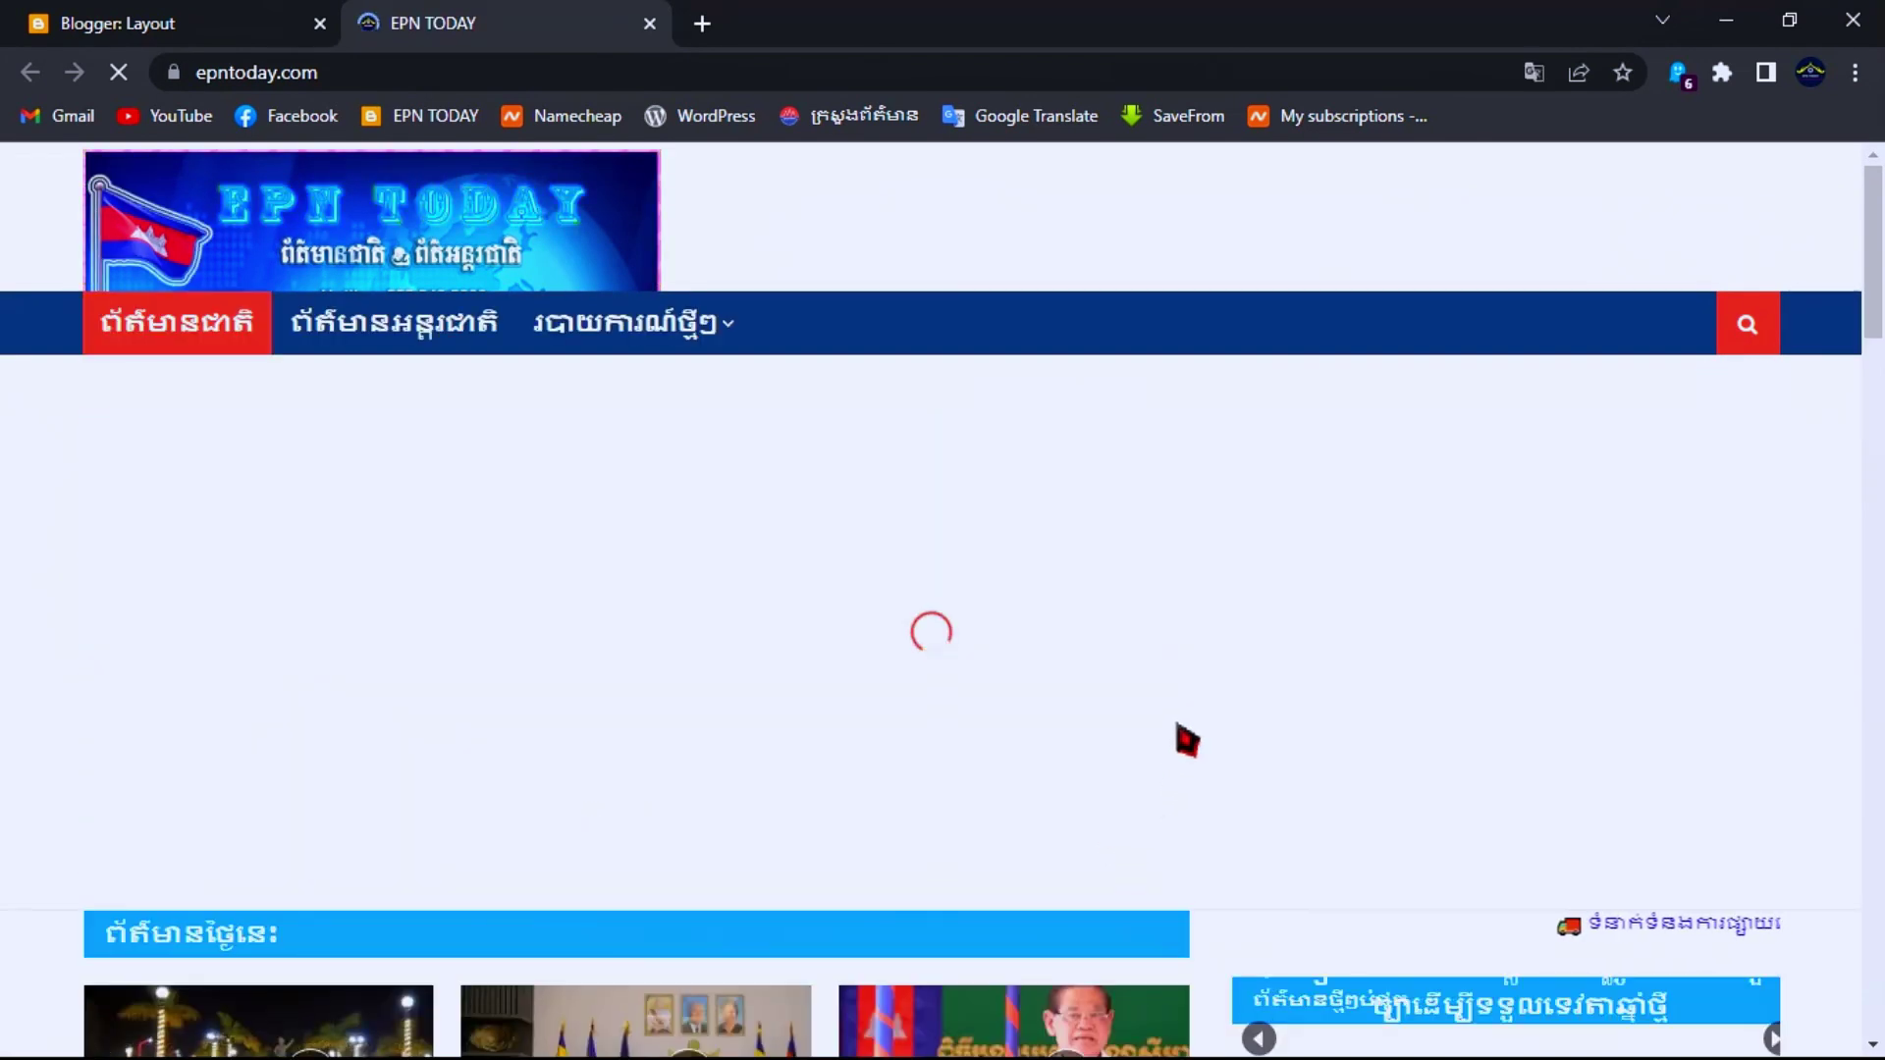
scroll(1201, 712, down, 2)
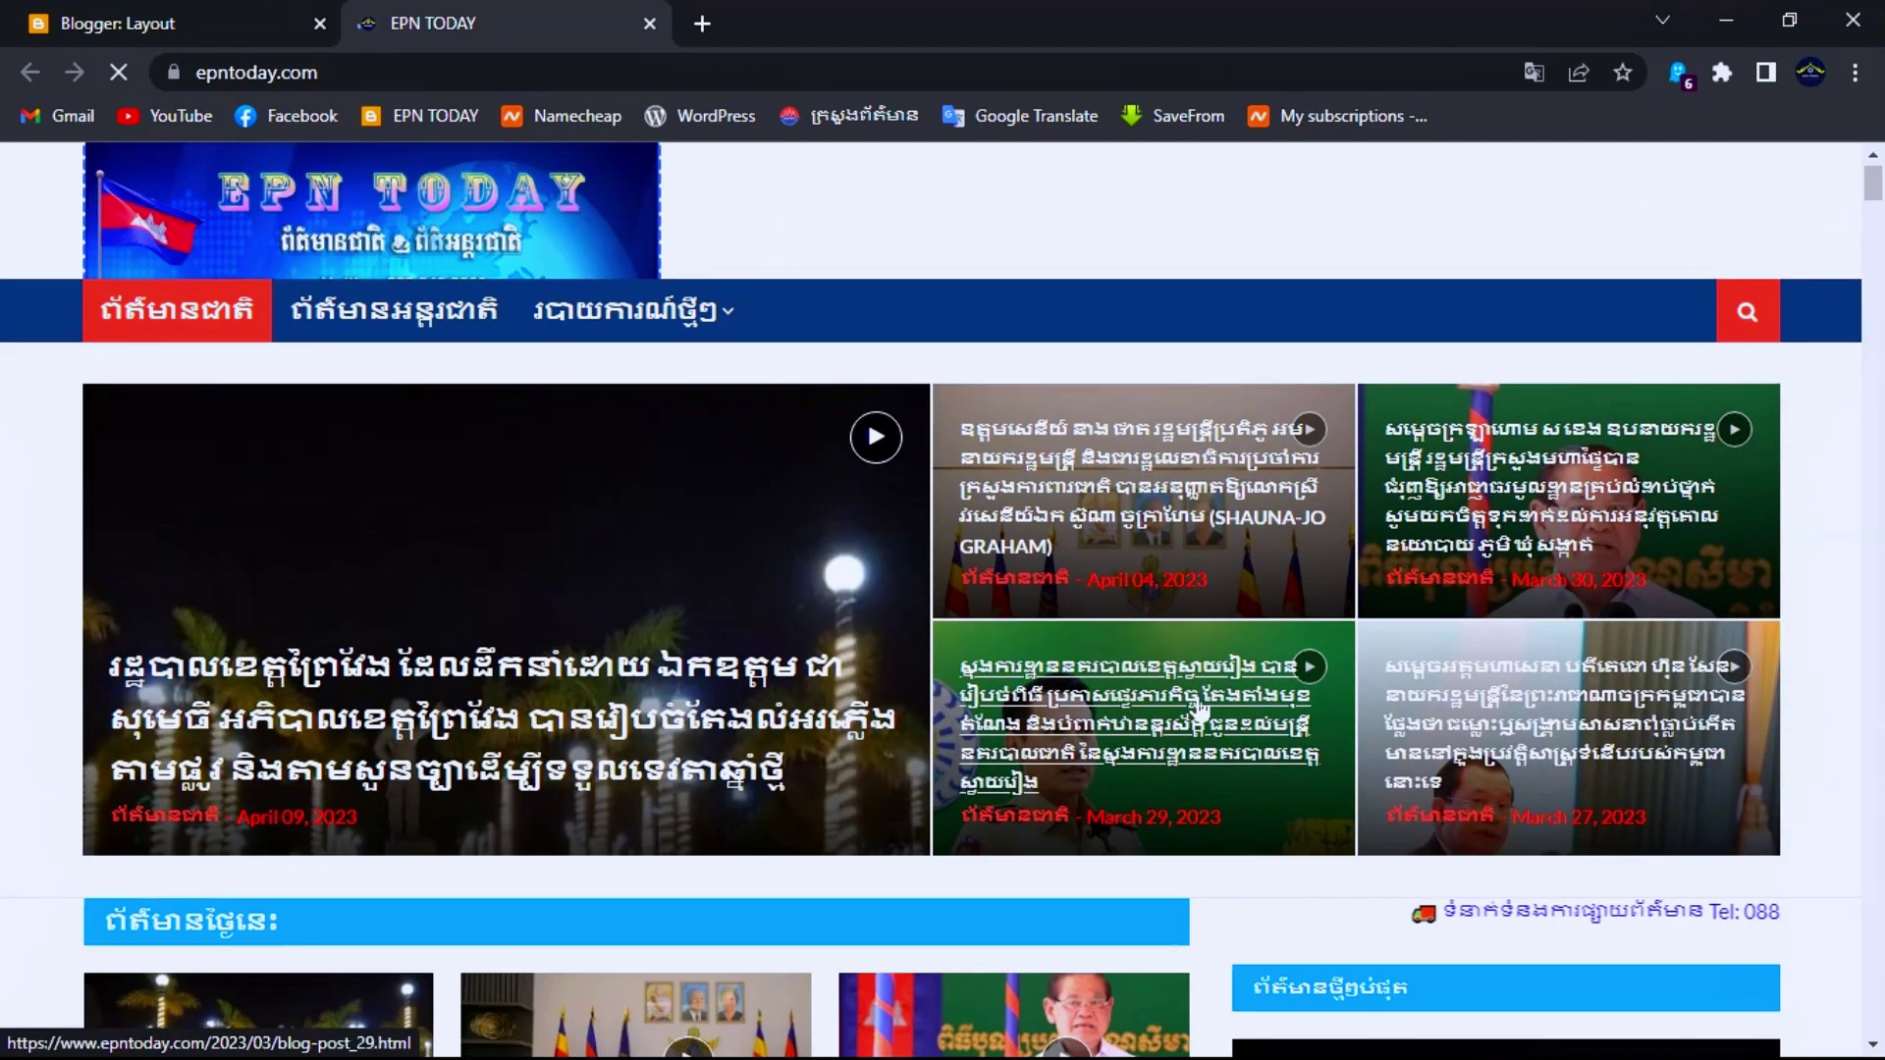
scroll(1201, 711, down, 2)
scroll(1199, 710, down, 2)
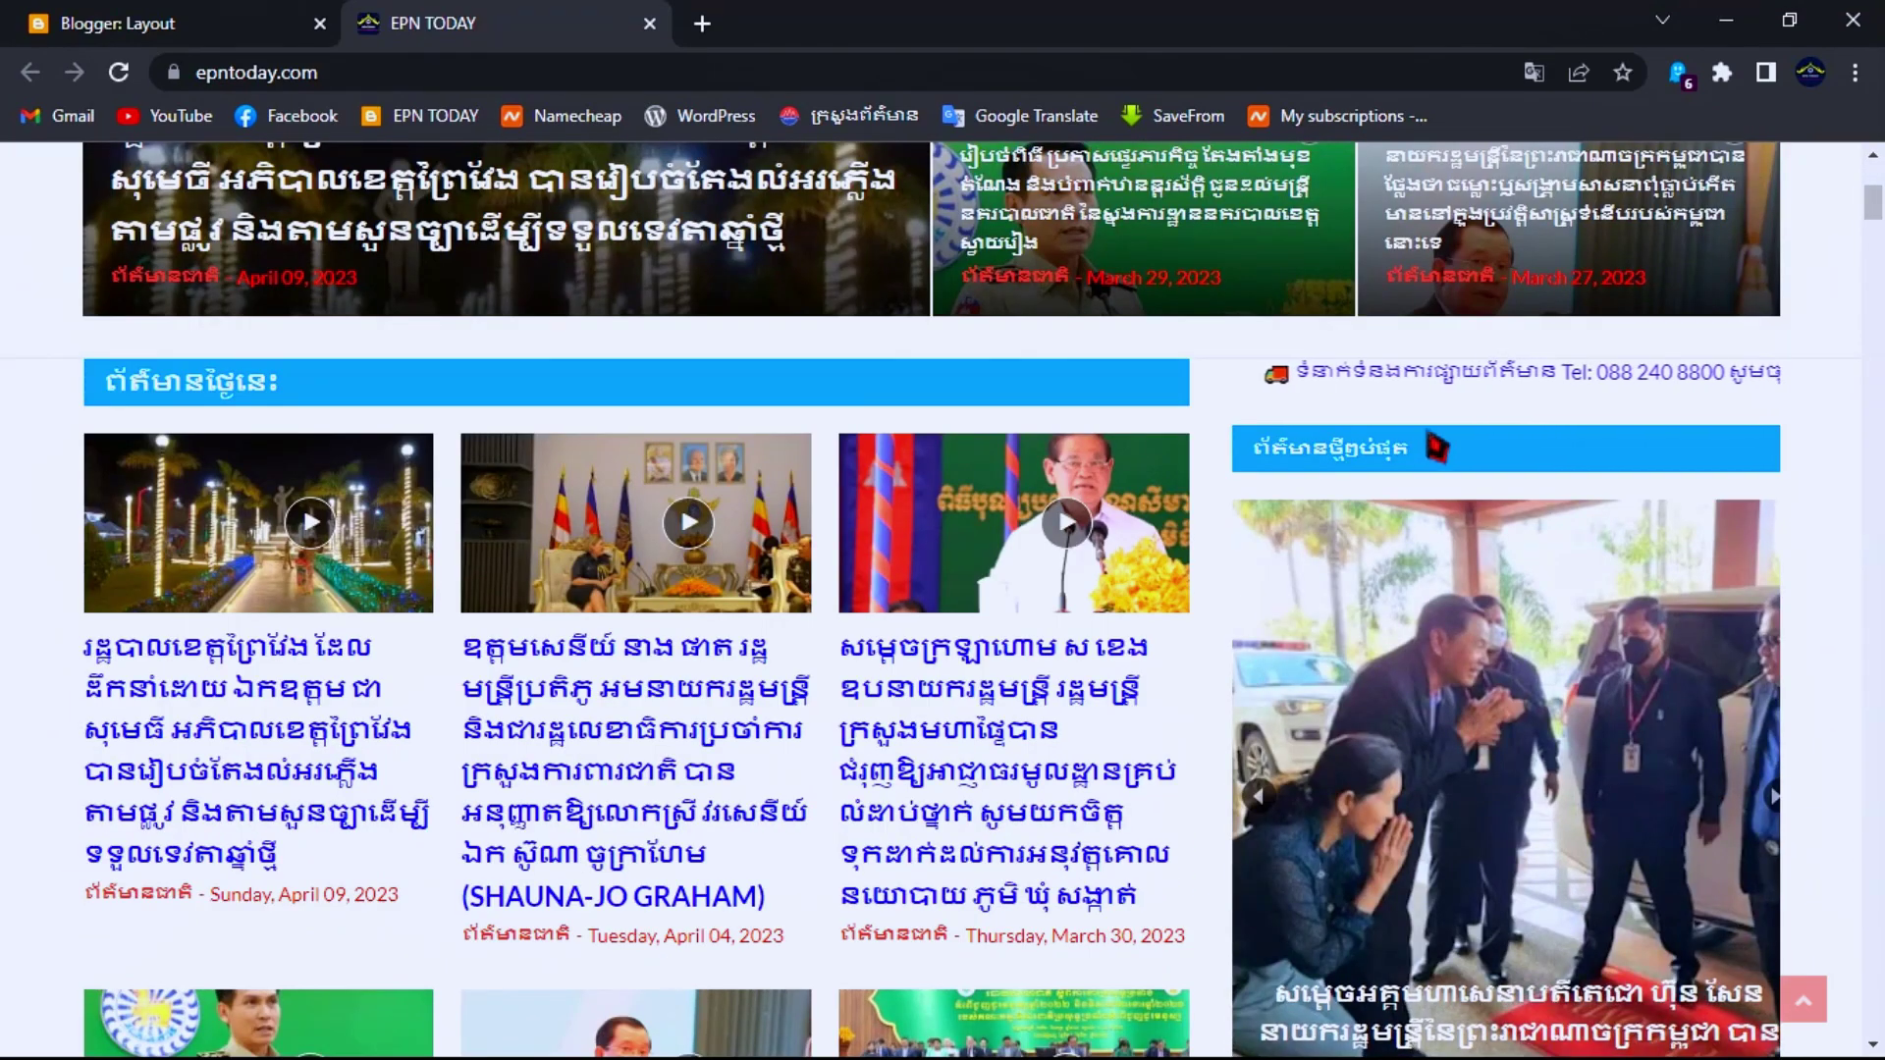
scroll(1226, 540, down, 3)
scroll(1225, 539, down, 5)
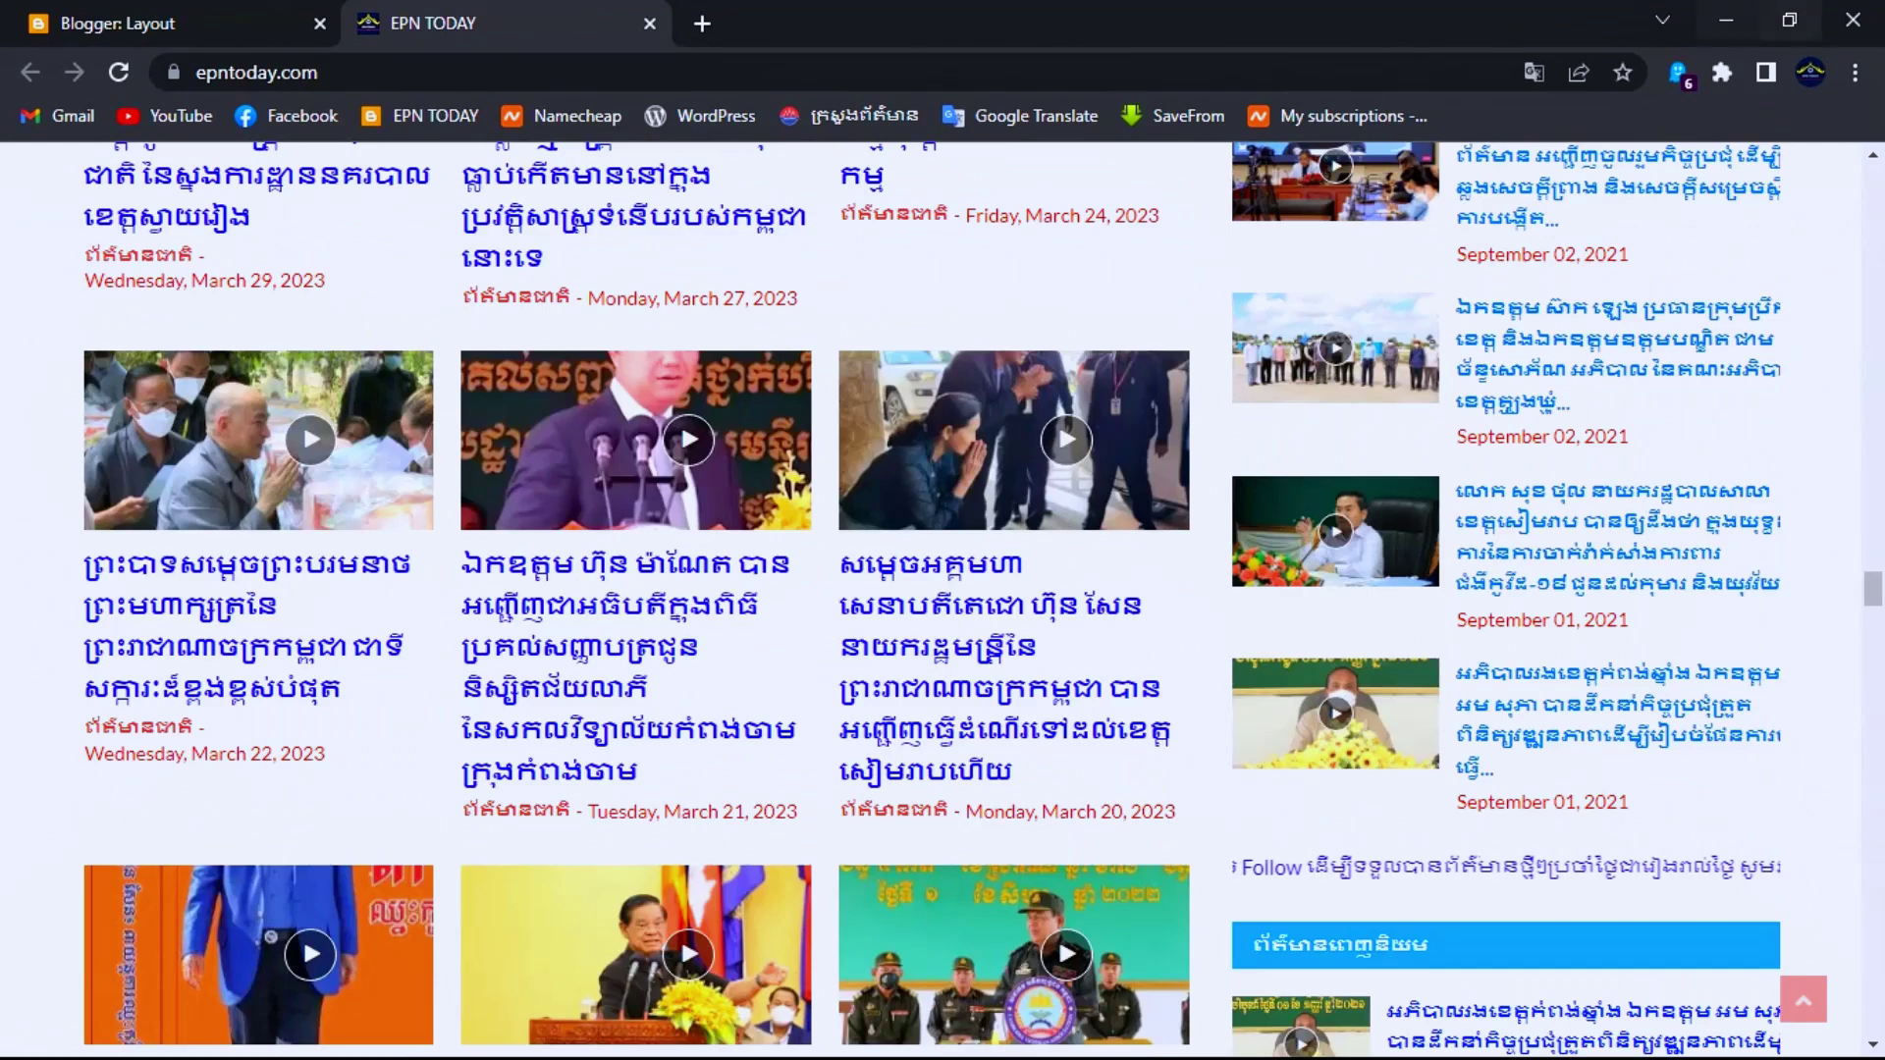
Step: Restore down the Chrome window showing the live EPN TODAY homepage
click(1788, 21)
Step: Close the browser, then navigate File Explorer up to This PC and refresh it
click(1116, 66)
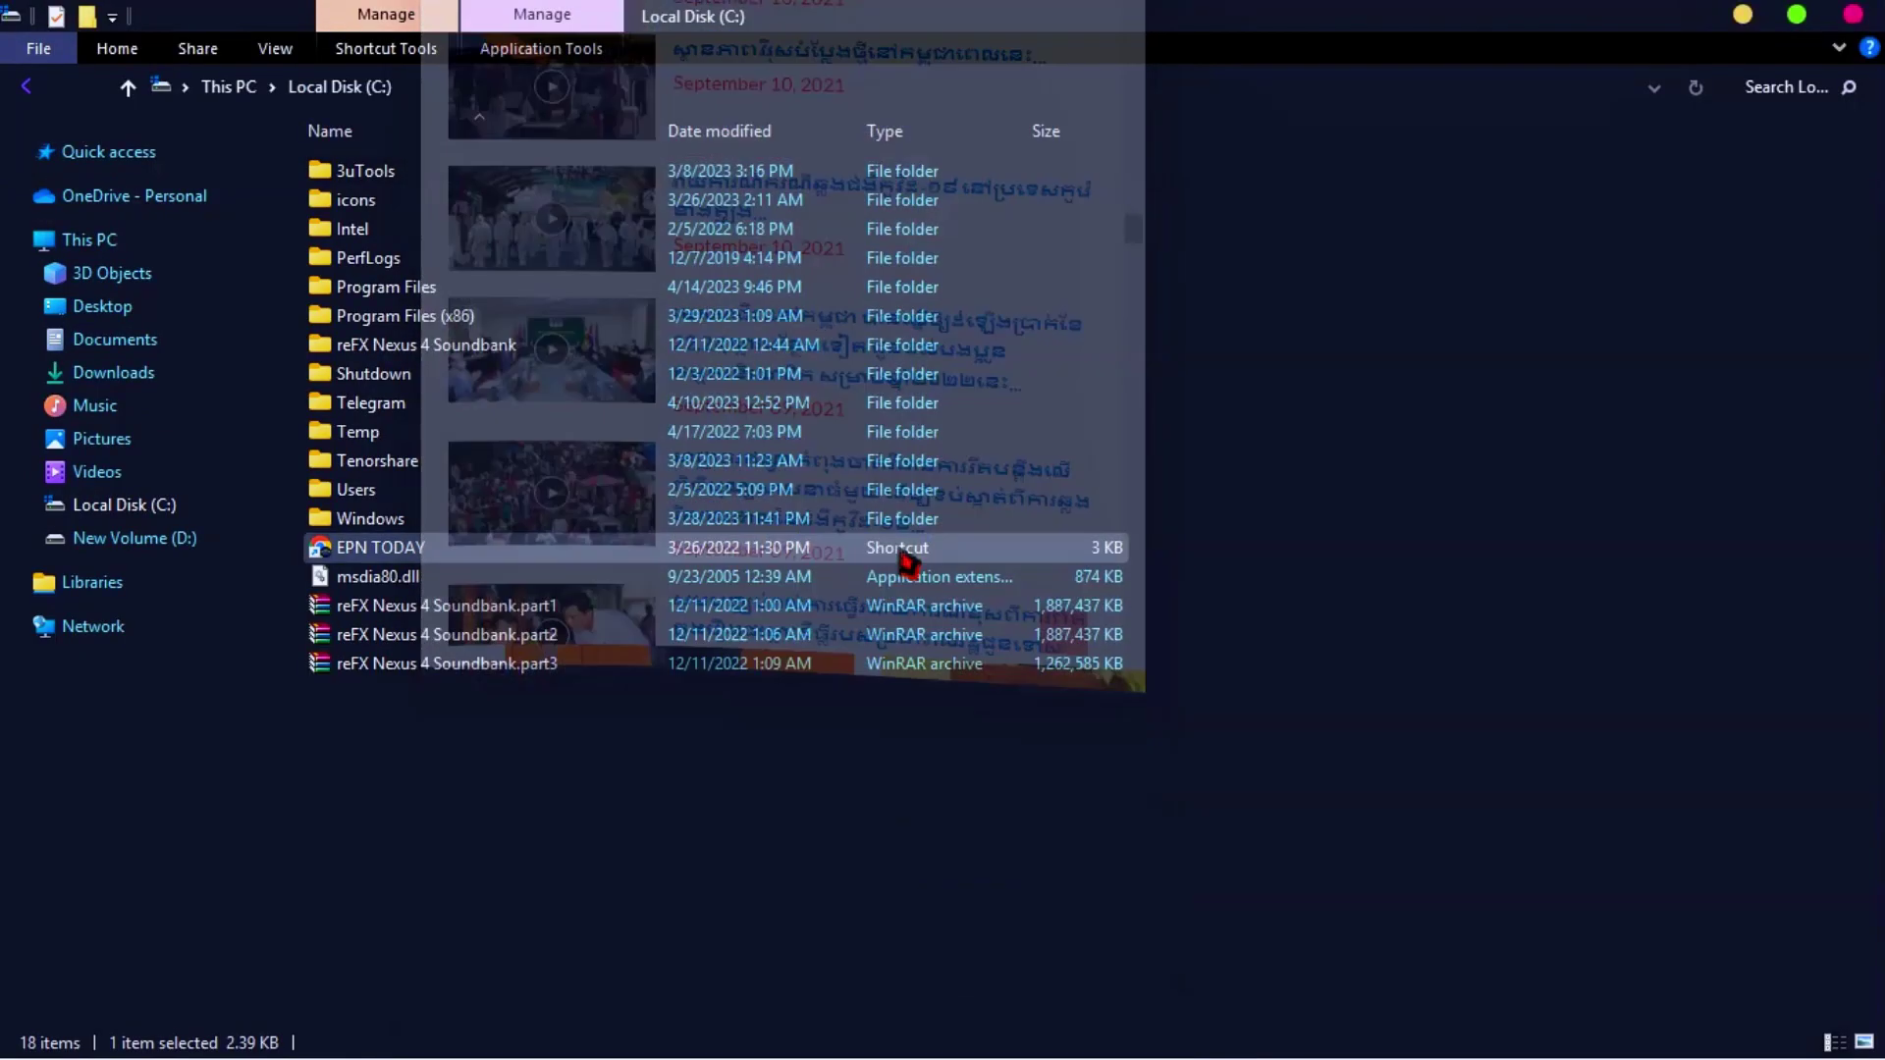
right_click(1355, 438)
click(1427, 544)
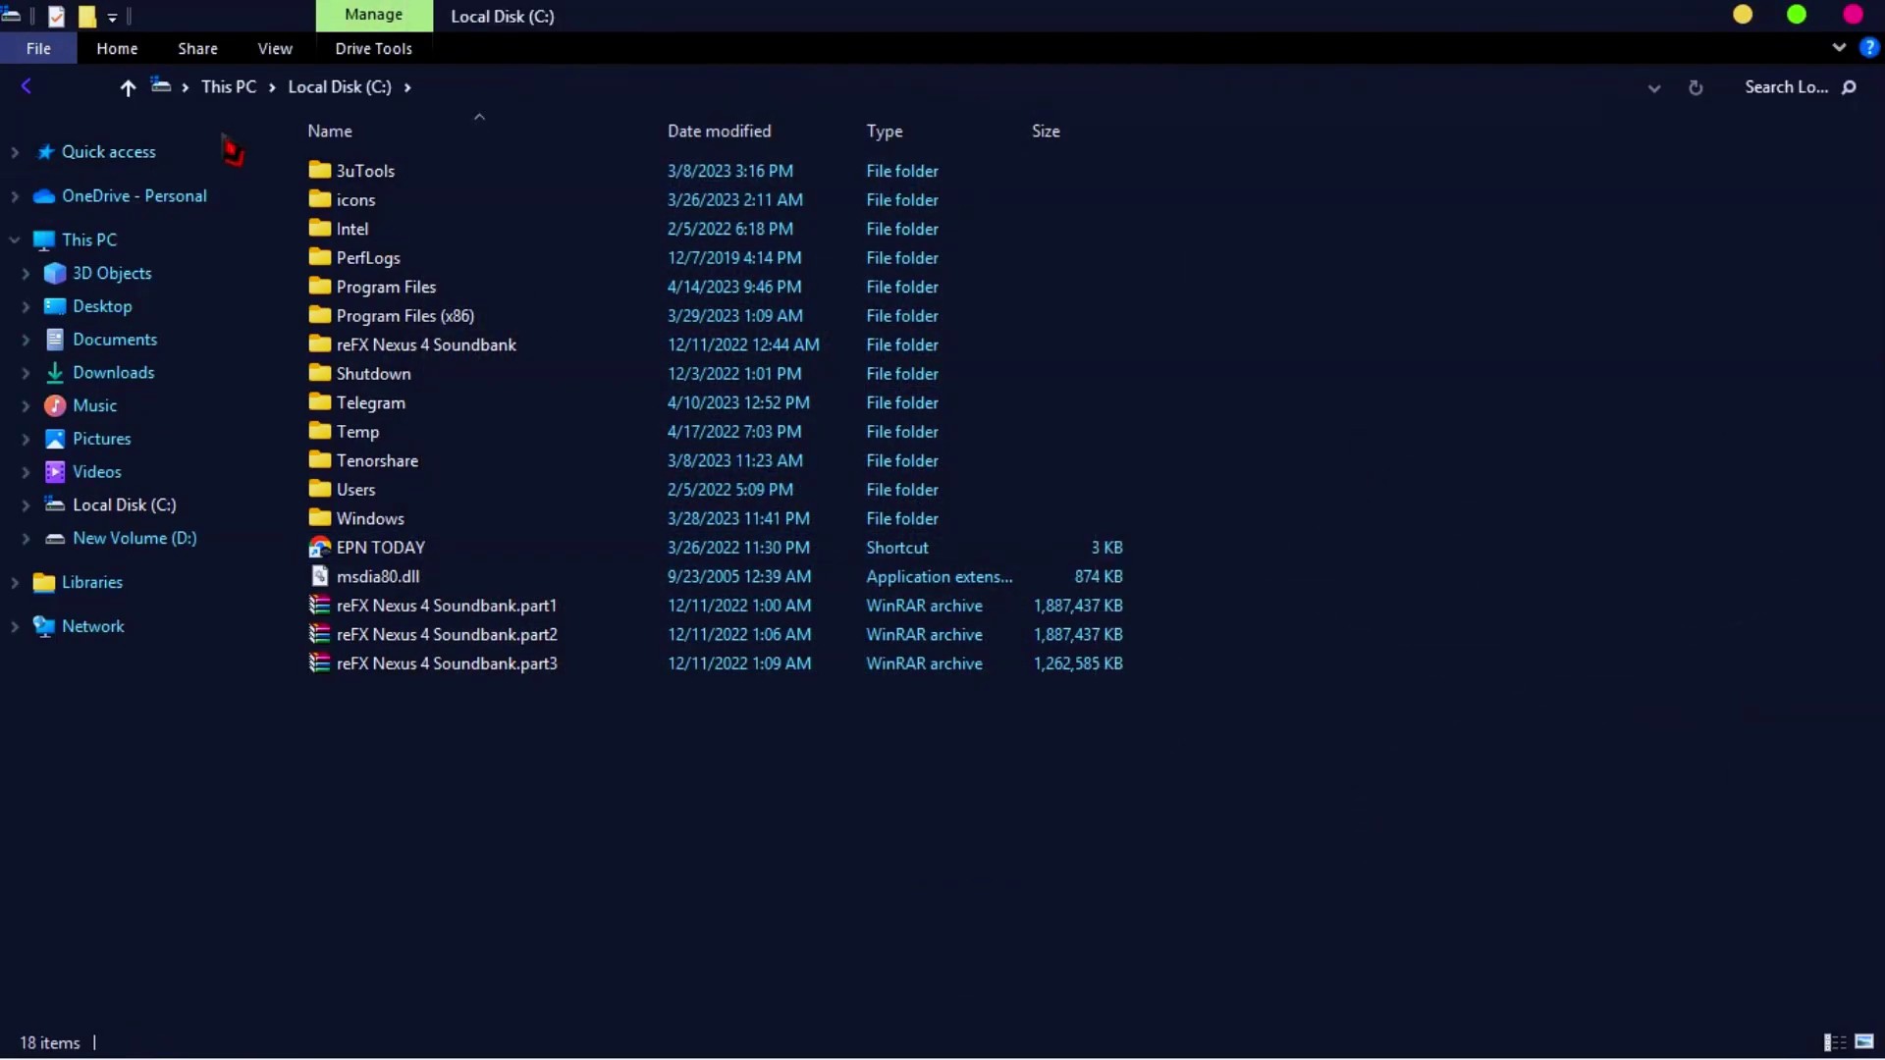
click(129, 89)
right_click(946, 589)
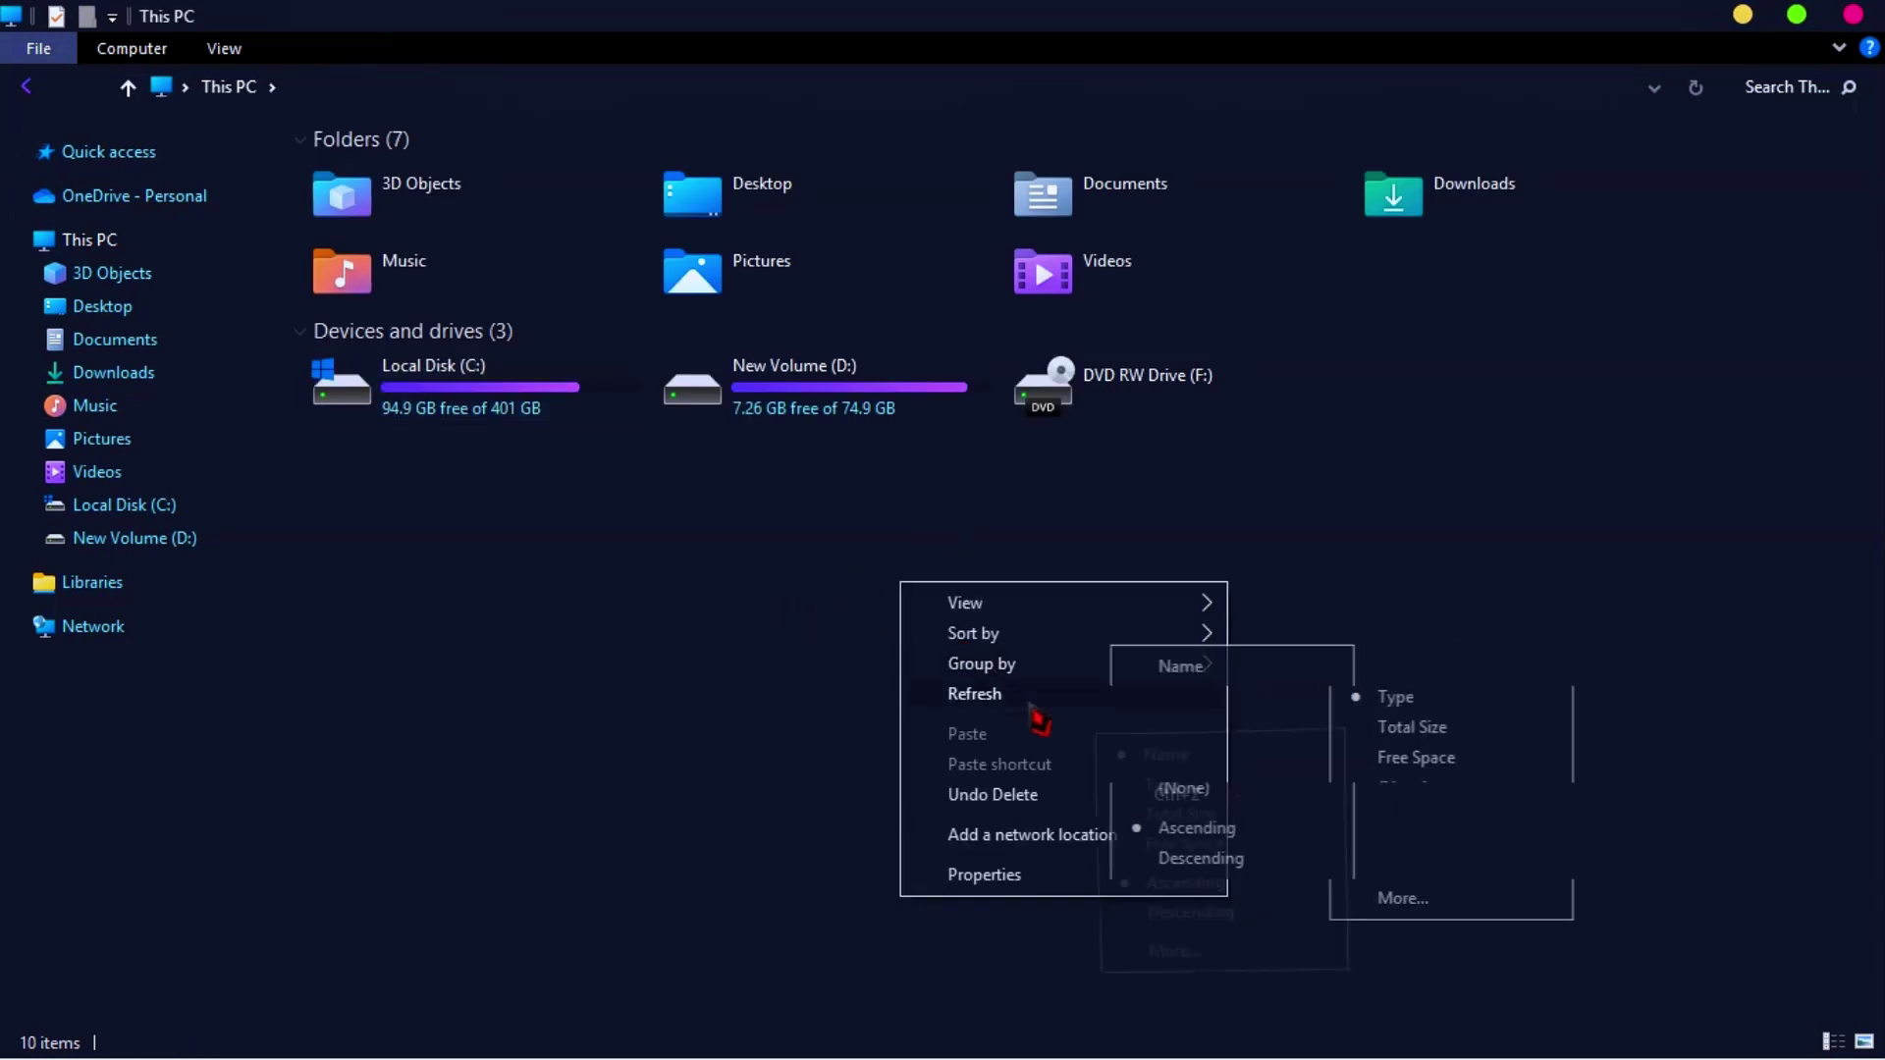
click(1002, 686)
Step: Close File Explorer and refresh the desktop several times
click(1854, 14)
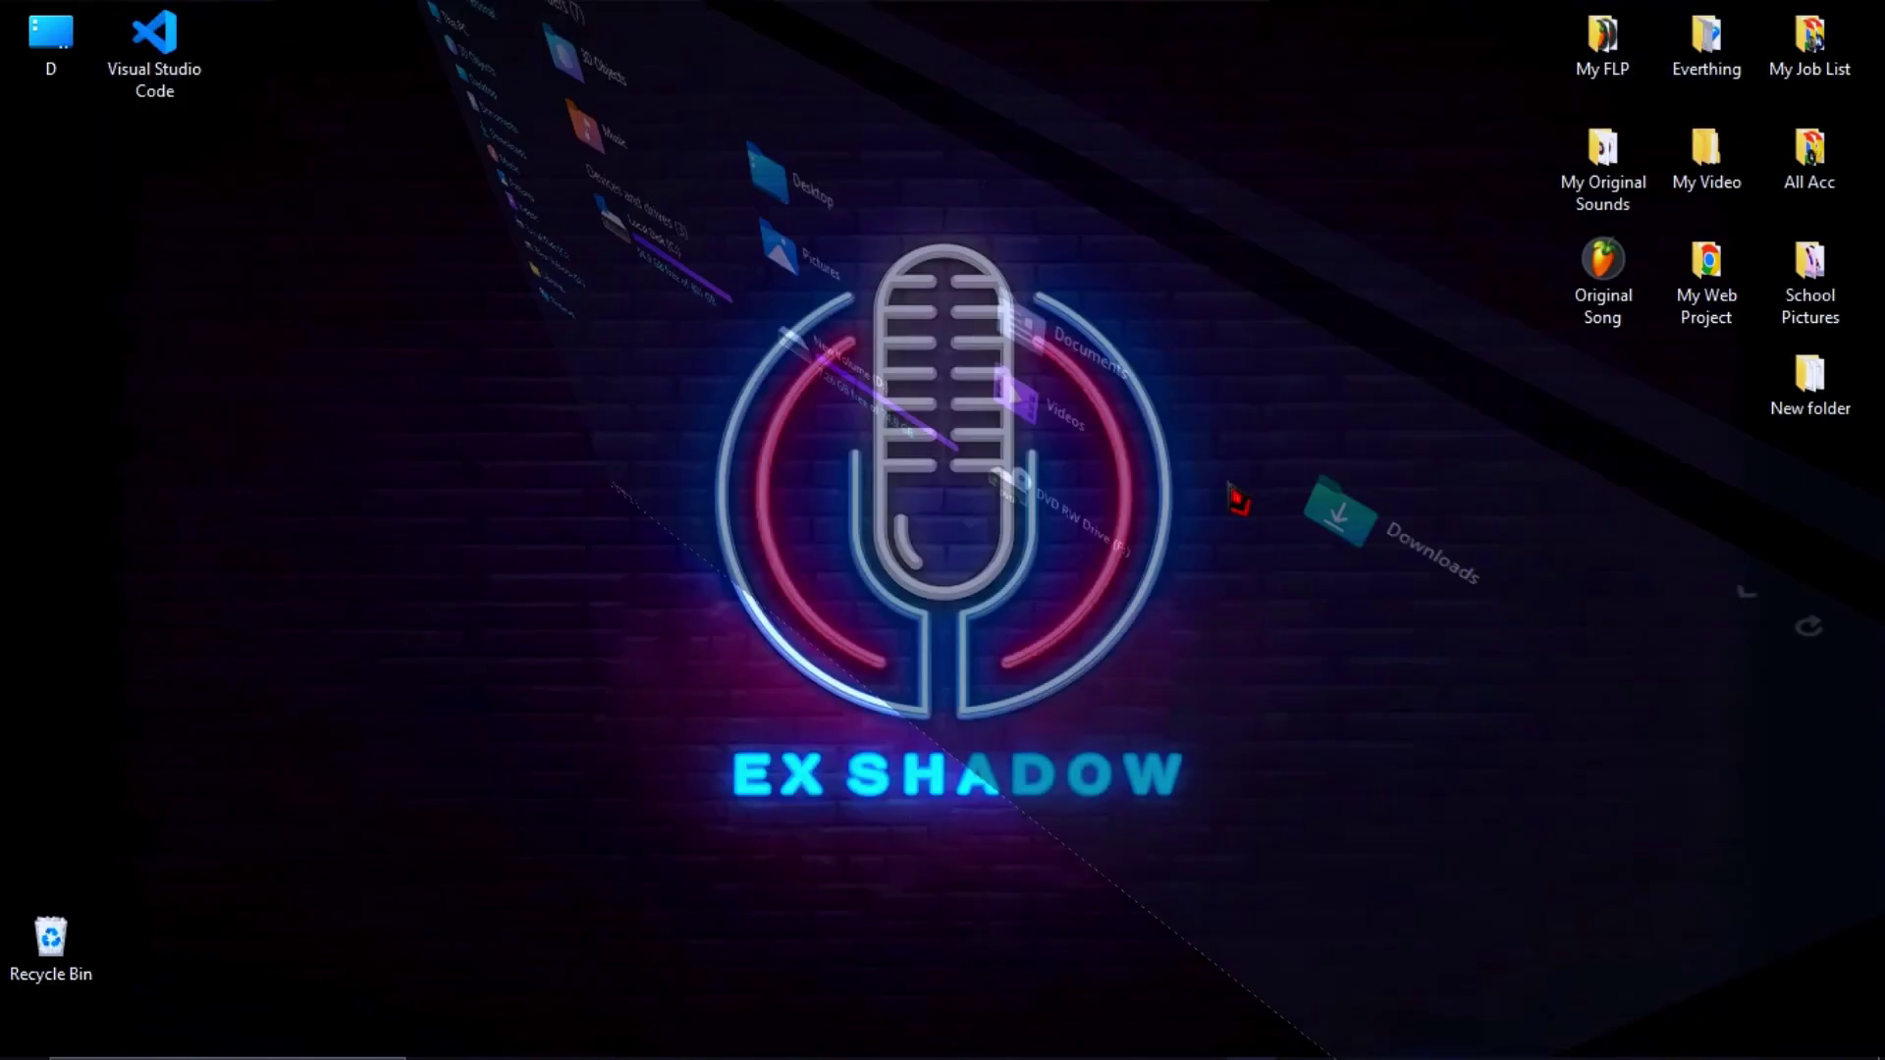
right_click(841, 490)
click(870, 494)
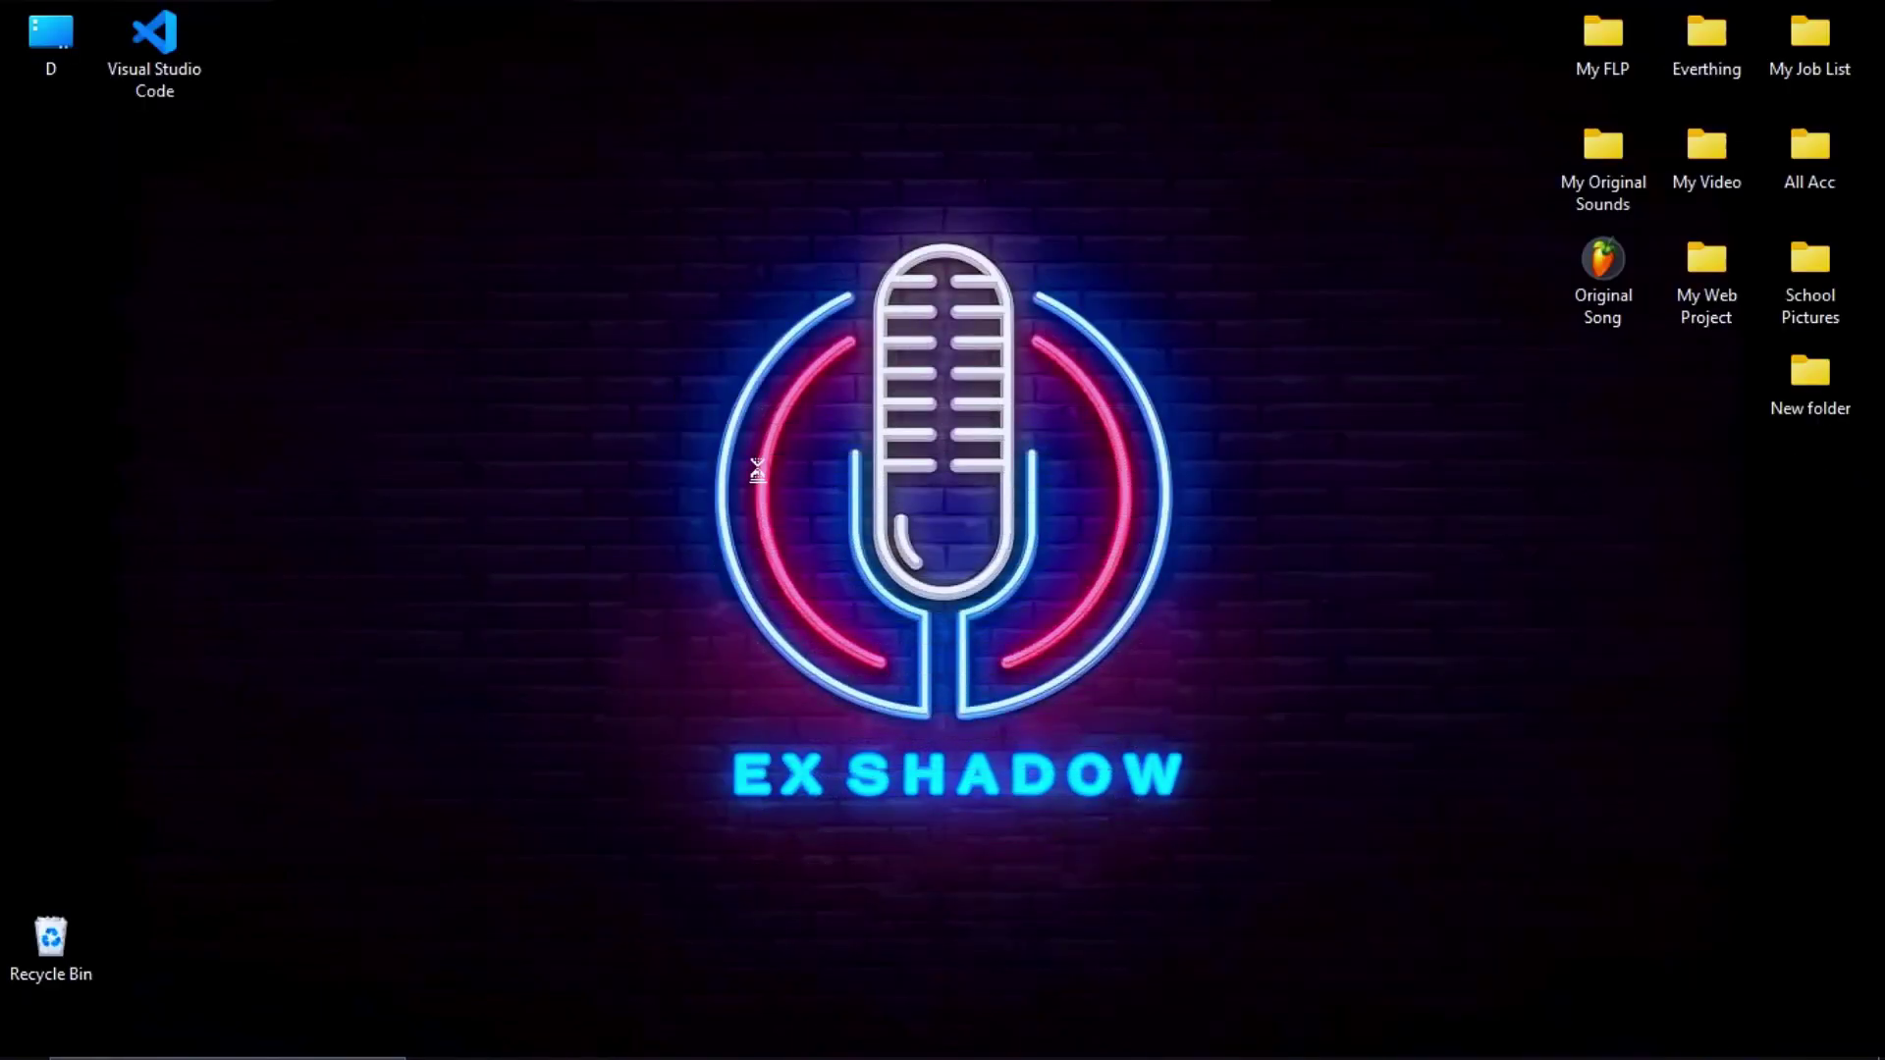
right_click(760, 460)
click(766, 466)
right_click(662, 445)
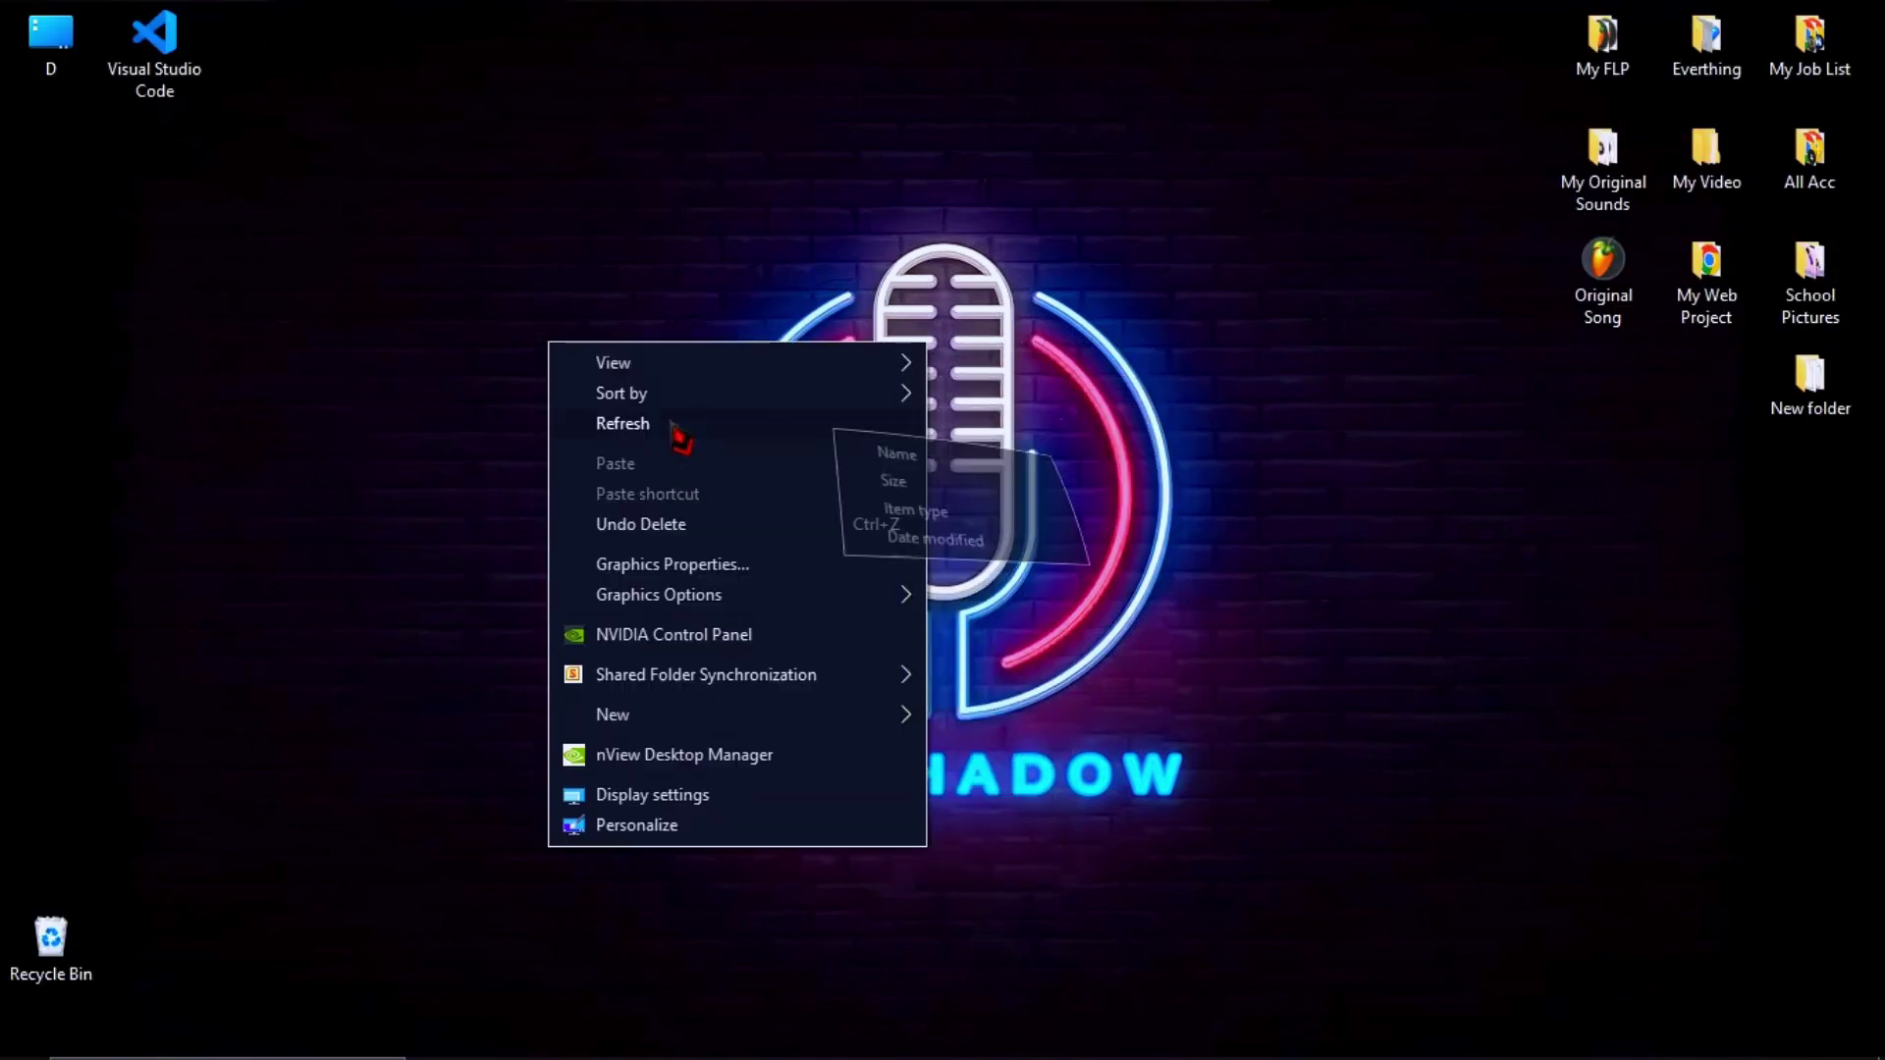